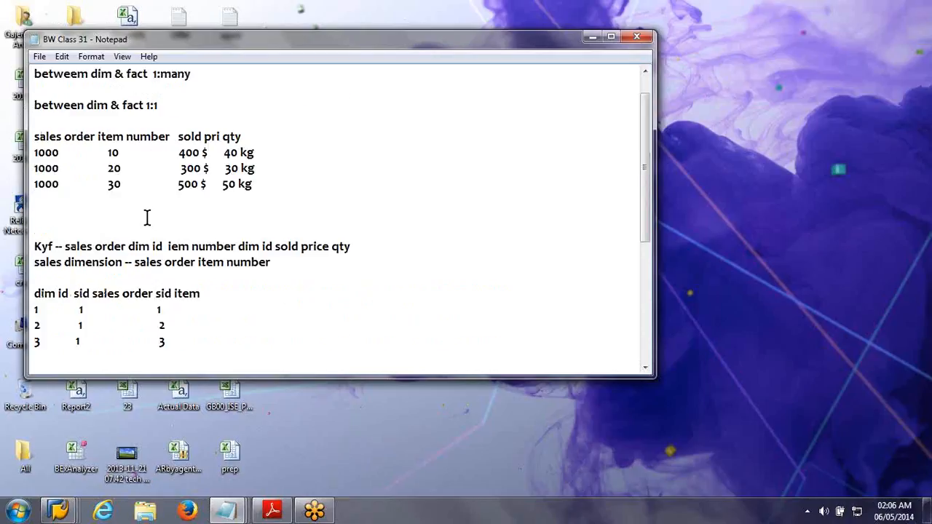
scroll(146, 217, up, 1)
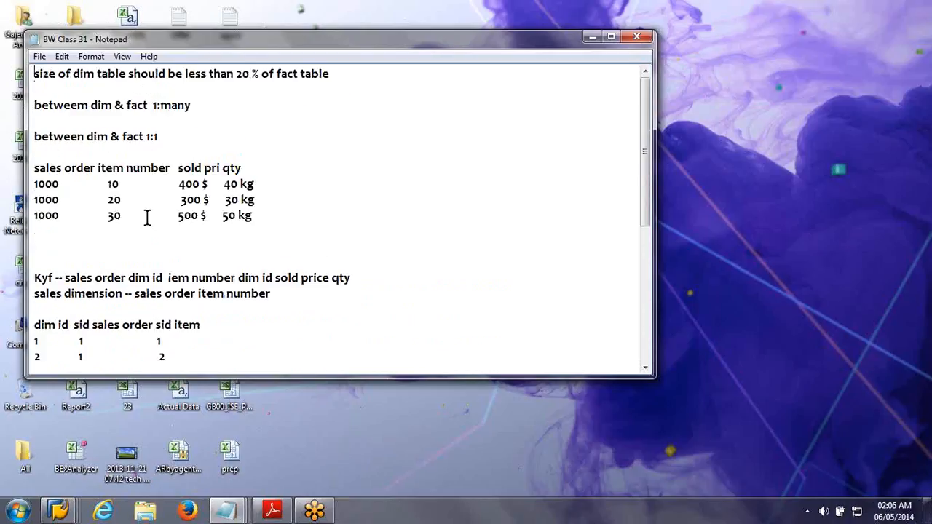
scroll(147, 217, down, 6)
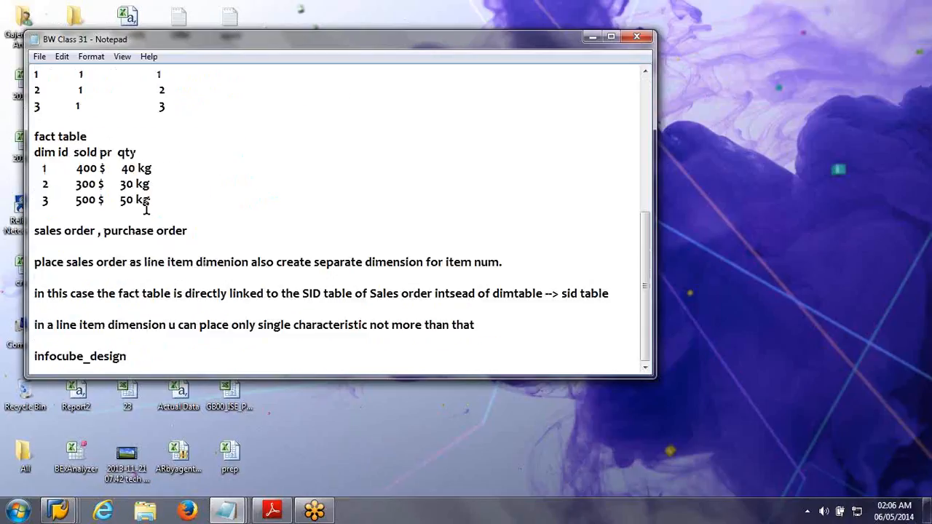
scroll(147, 209, up, 6)
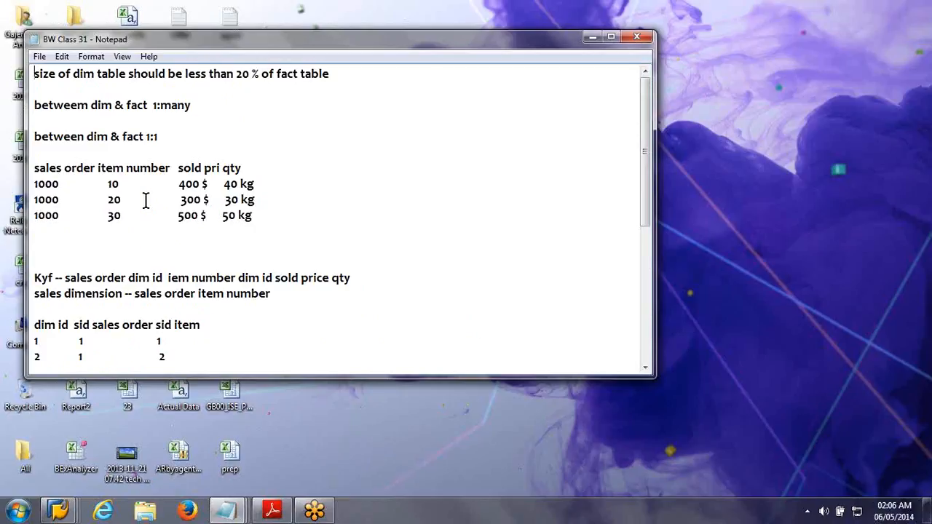
Step: Switch to the SAP session for characteristic 0COMP_CODE and exit its screens back to the Data Warehousing Workbench modeling view
click(78, 514)
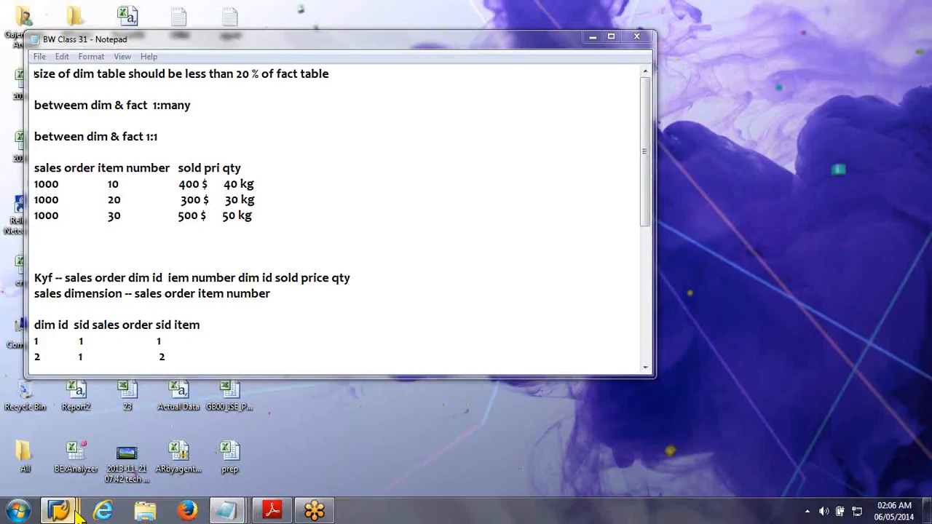
mouse_move(78, 514)
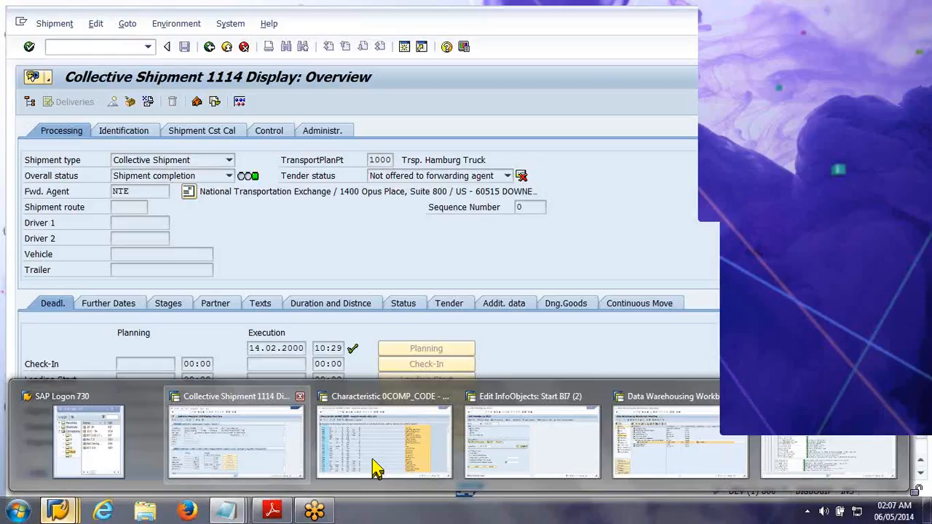
click(375, 468)
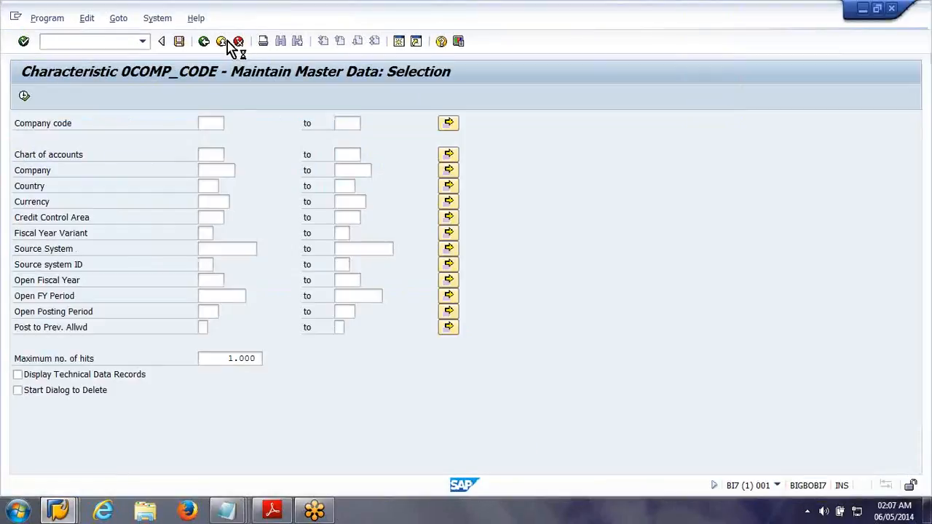
click(227, 42)
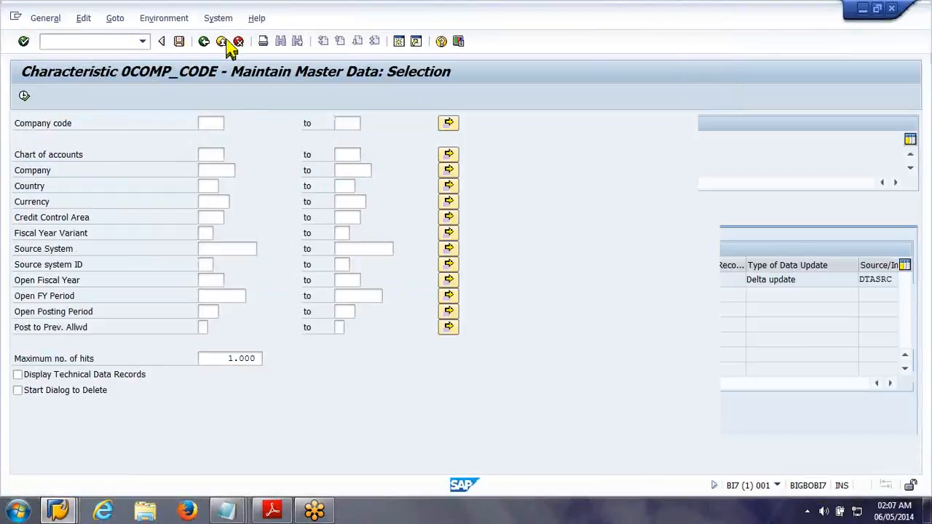
click(227, 42)
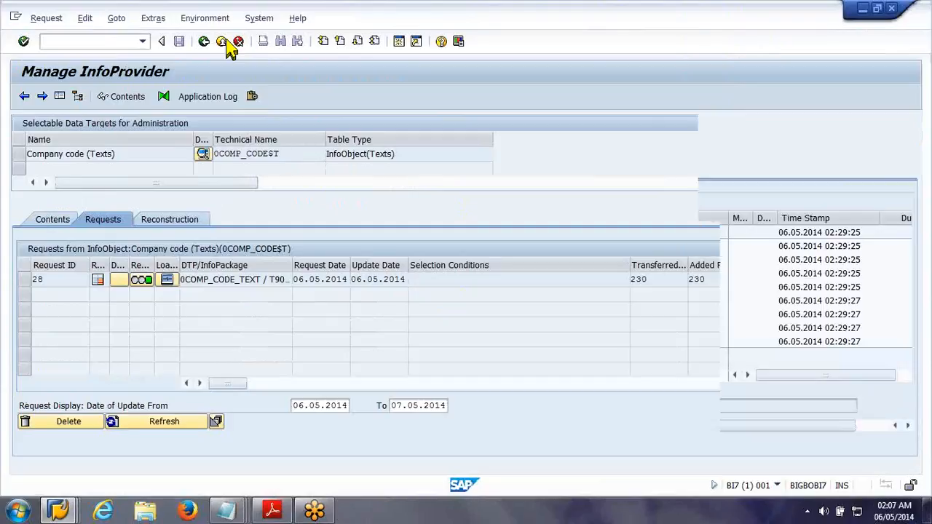
click(226, 41)
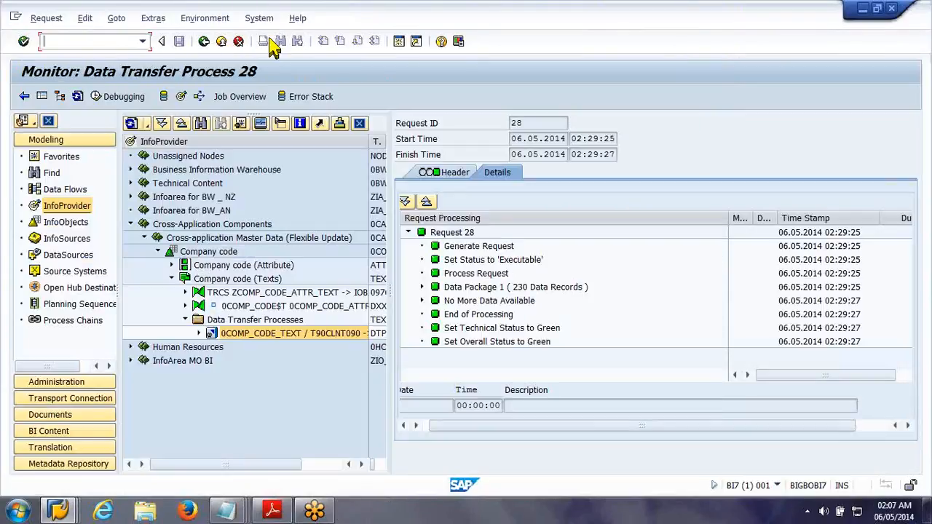
click(748, 27)
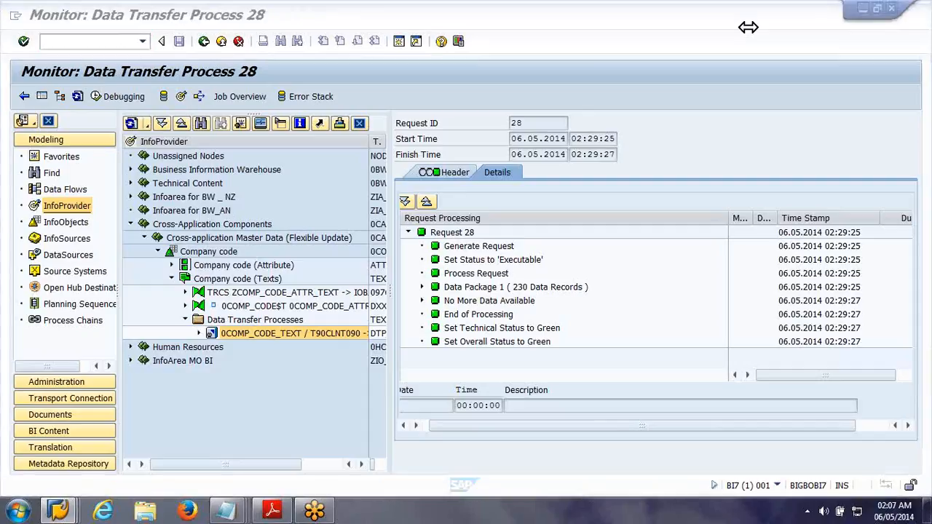
Step: Display the data of the multiprovider on actual and plan data under Infoarea for BW _ NZ, with all output fields deselected
click(131, 197)
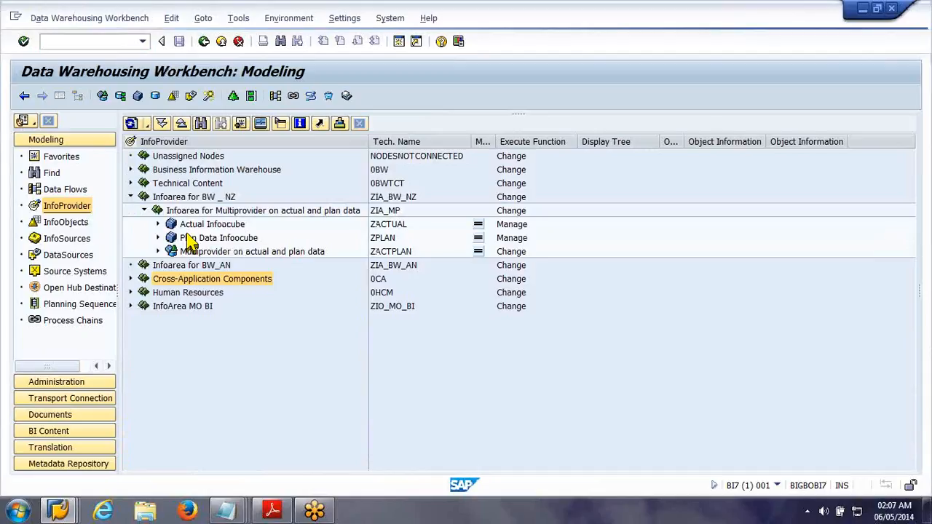
right_click(215, 254)
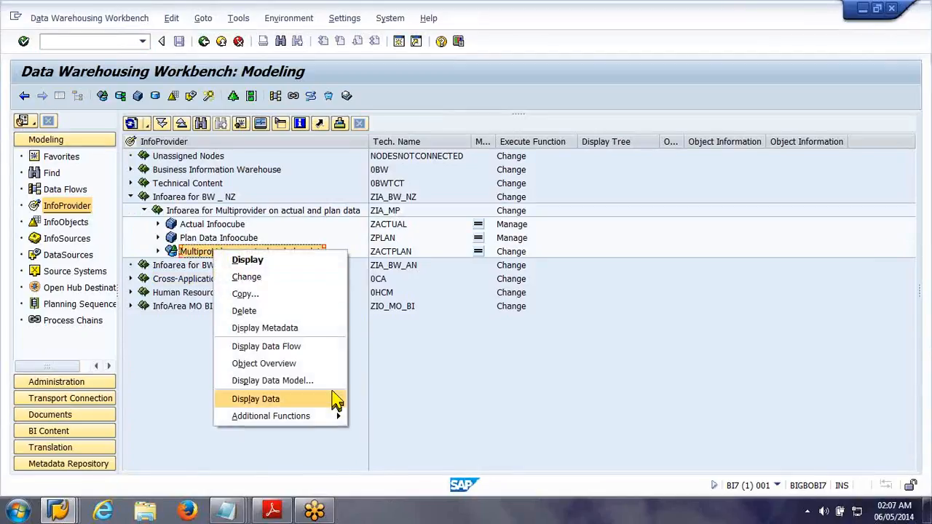
click(336, 400)
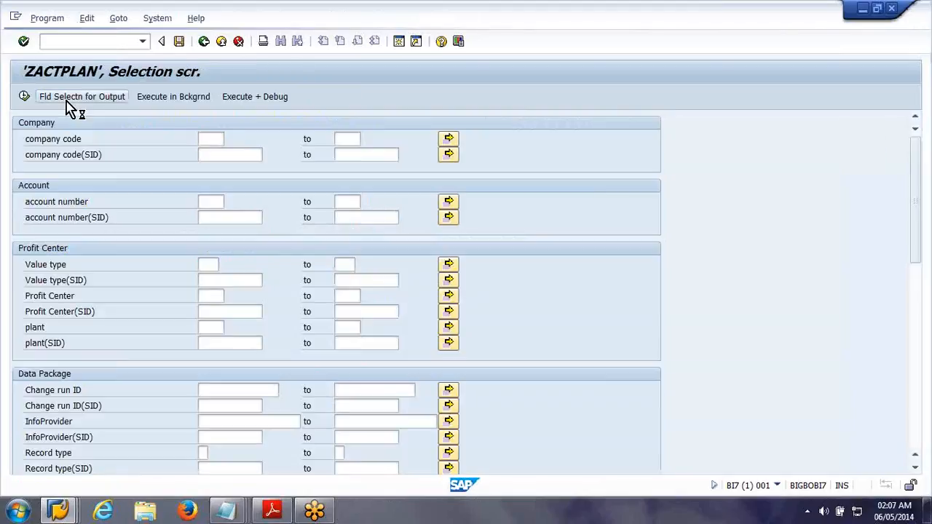
click(49, 100)
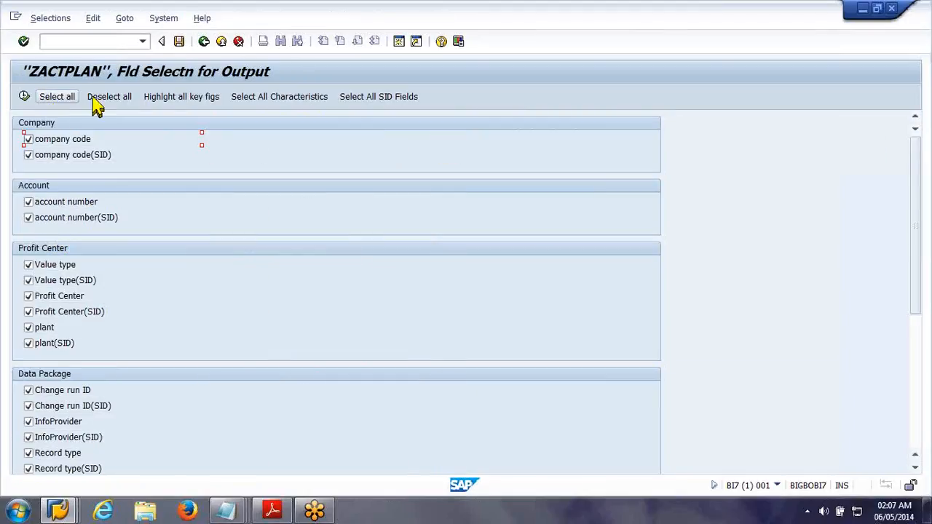
click(129, 100)
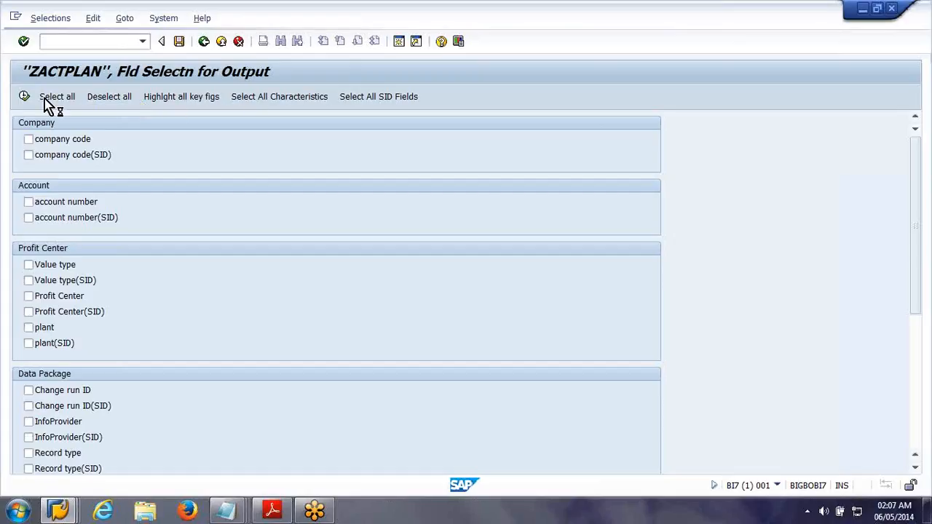
click(24, 98)
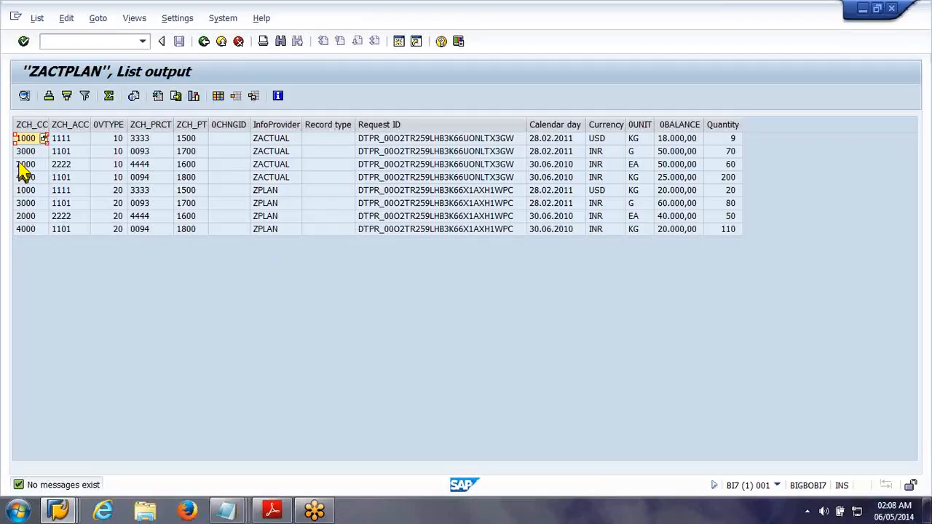
Step: Launch Query Designer and choose bw 7.3 as the system to log on to
click(315, 512)
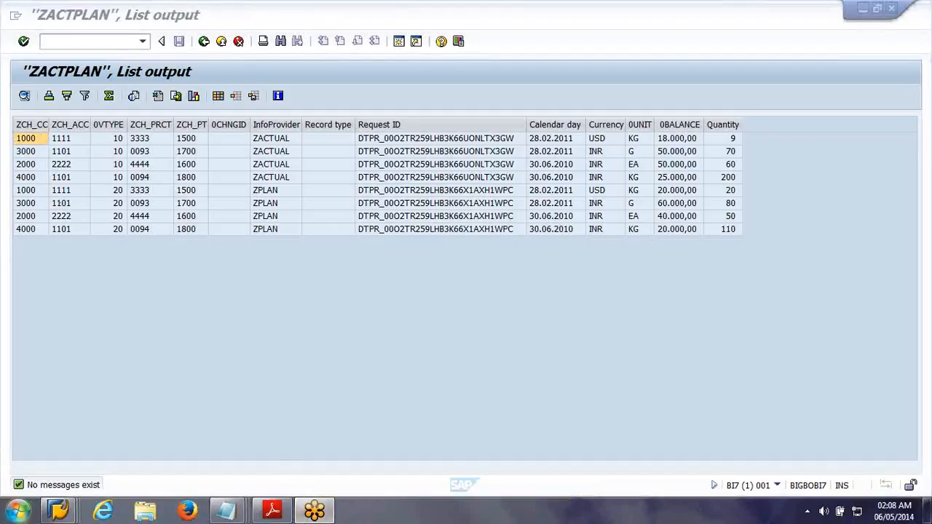
click(18, 512)
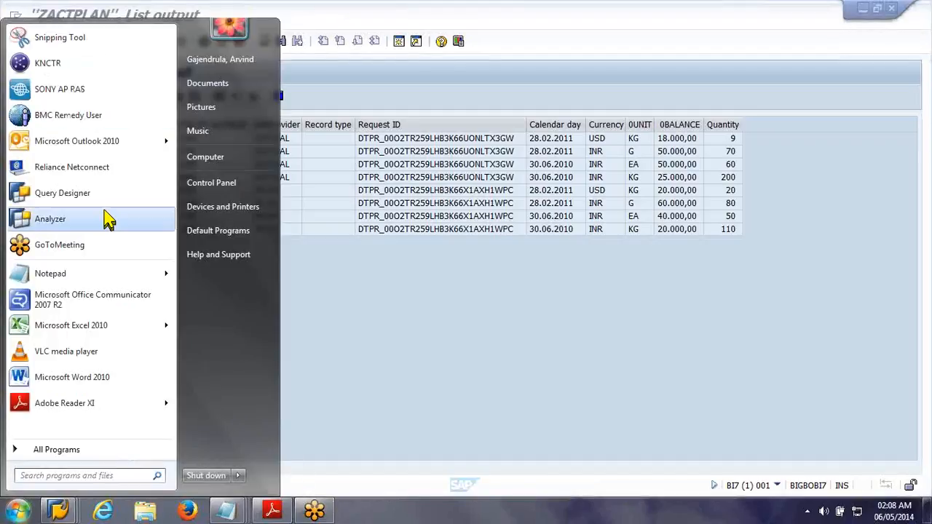
click(99, 187)
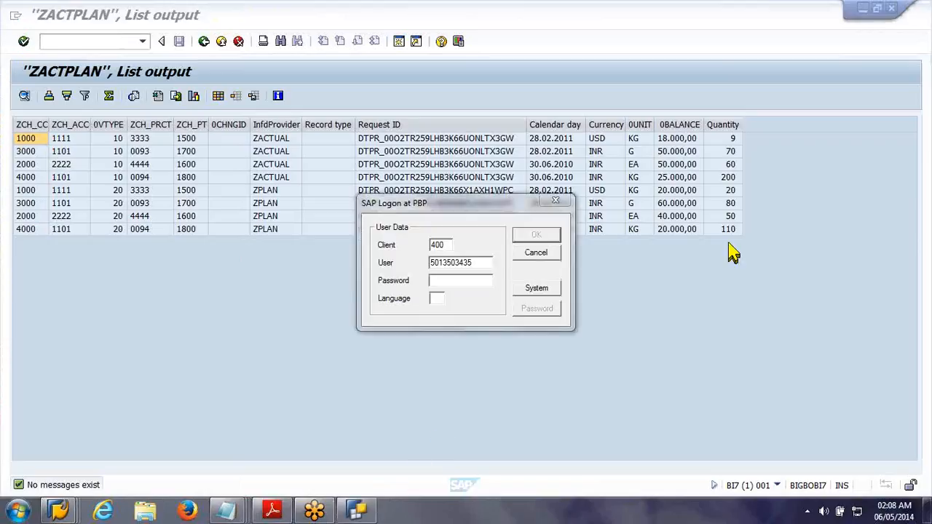
click(549, 291)
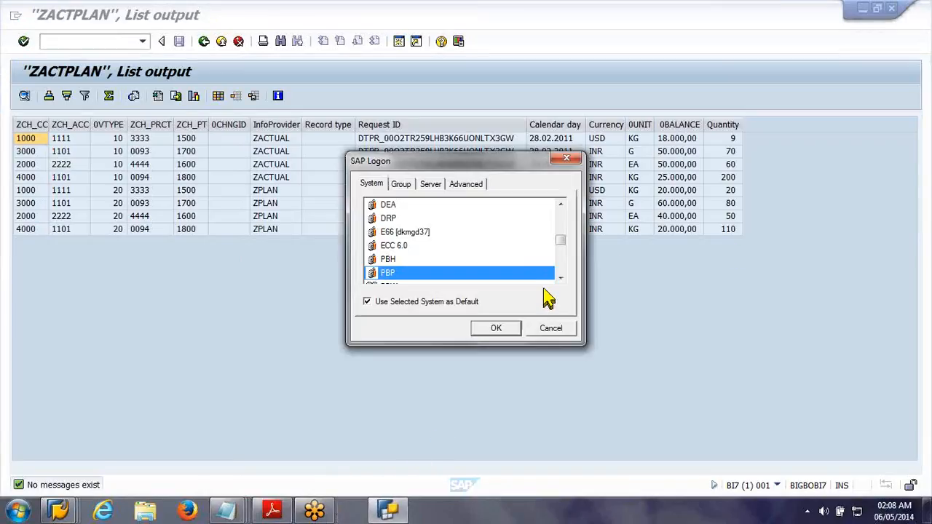
scroll(515, 255, down, 4)
double_click(465, 278)
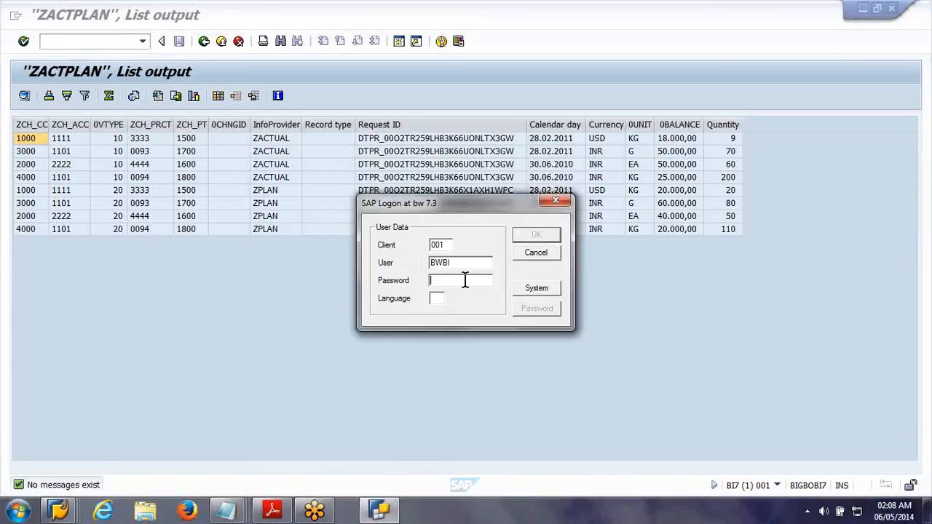
Step: Enter the account password and log on to client 001 of the bw 7.3 system
text(*******)
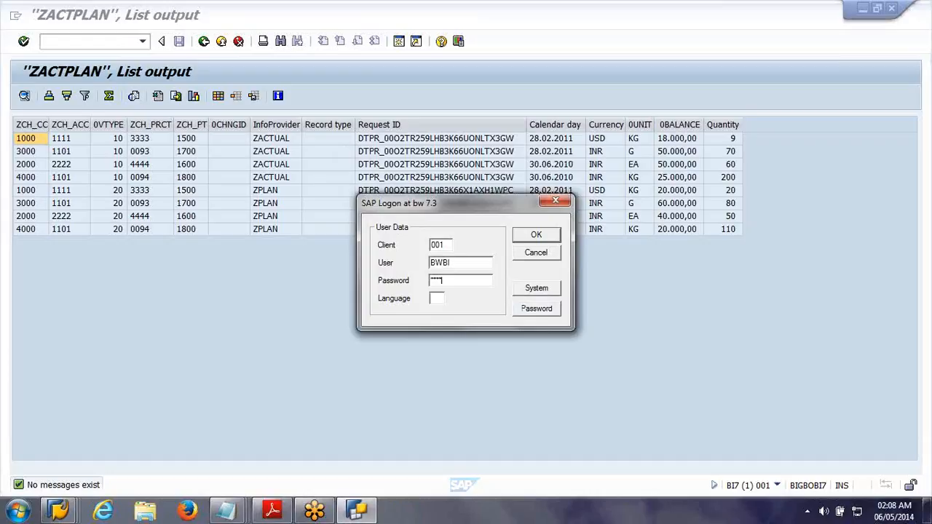
key(Return)
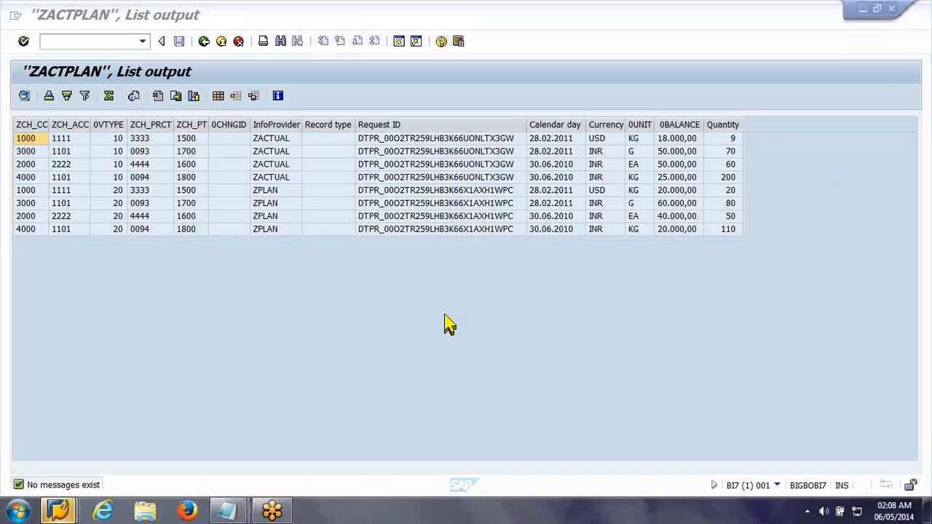
click(64, 514)
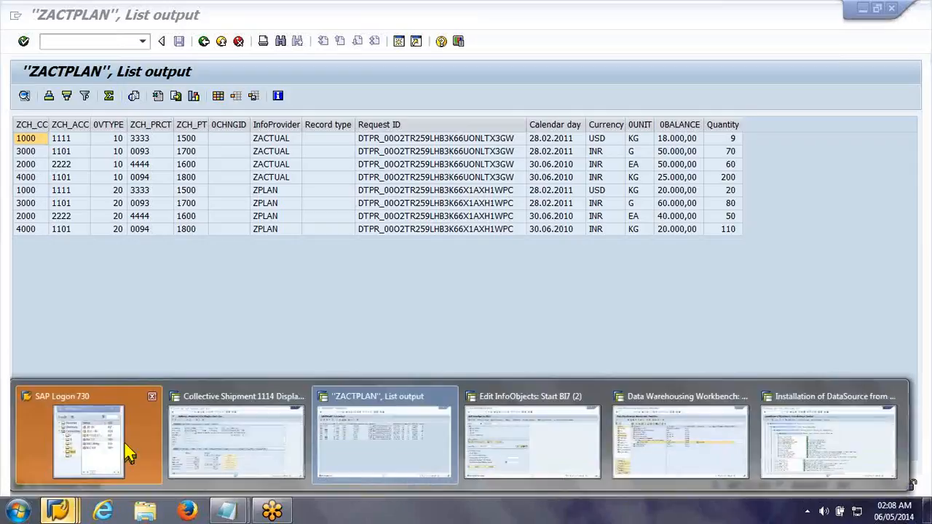
click(129, 452)
click(195, 194)
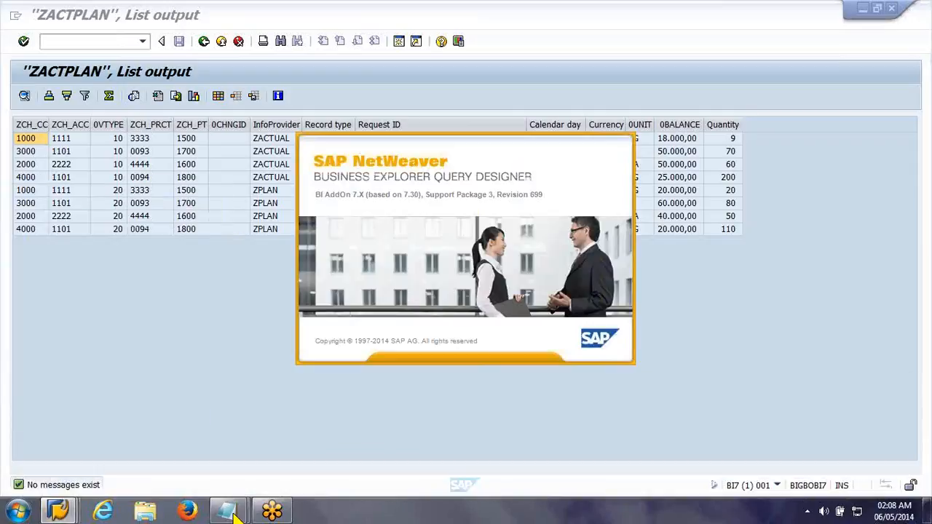
Step: Close the open Edit InfoObjects session and the separate Data Warehousing Workbench session showing Company code
click(59, 512)
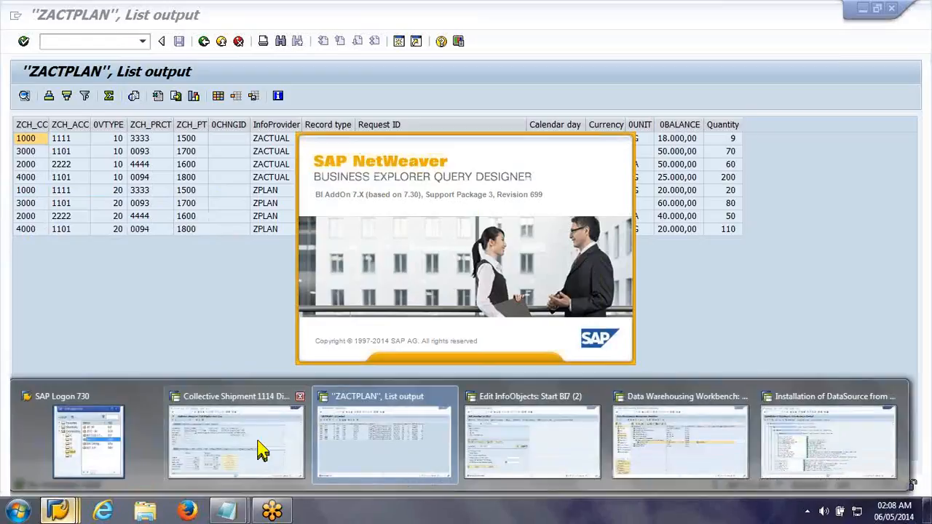
mouse_move(300, 410)
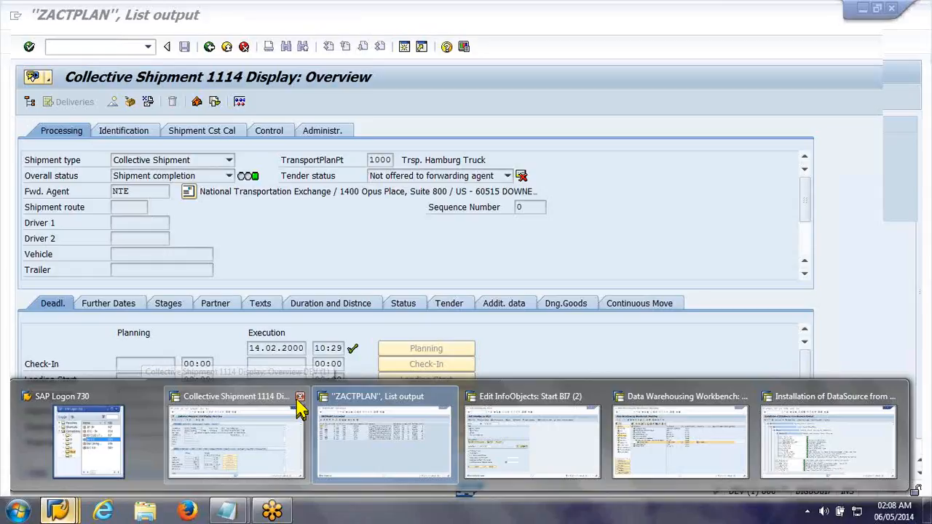
click(598, 397)
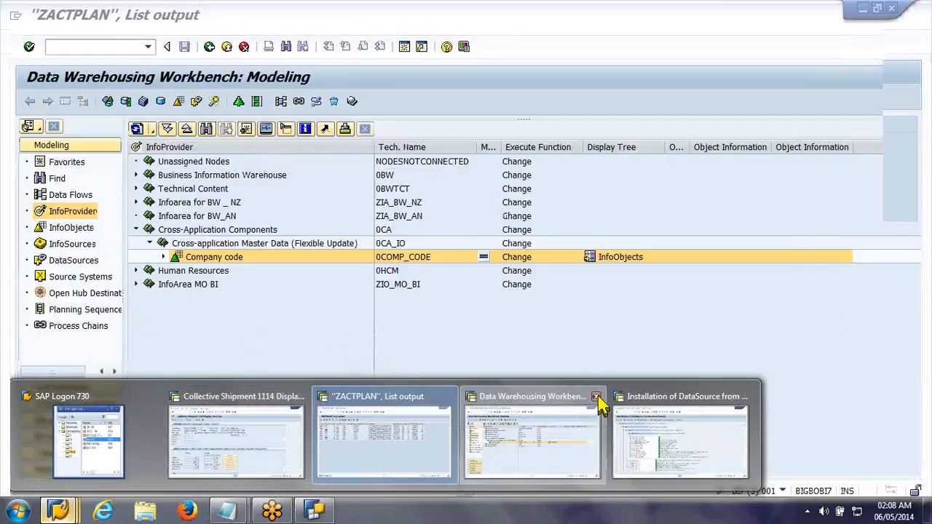
click(597, 397)
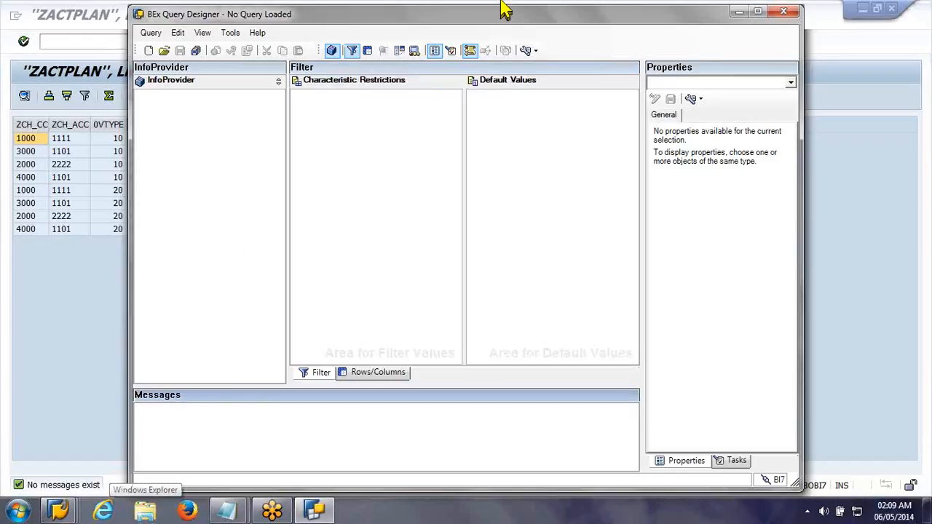
Step: Start a new query and search the InfoProviders for zactplan by description and technical name
click(149, 50)
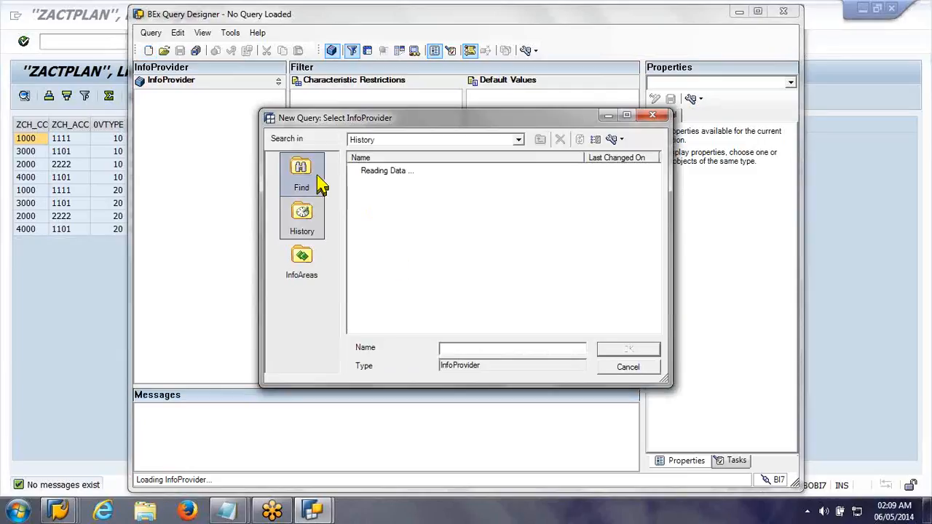
click(321, 187)
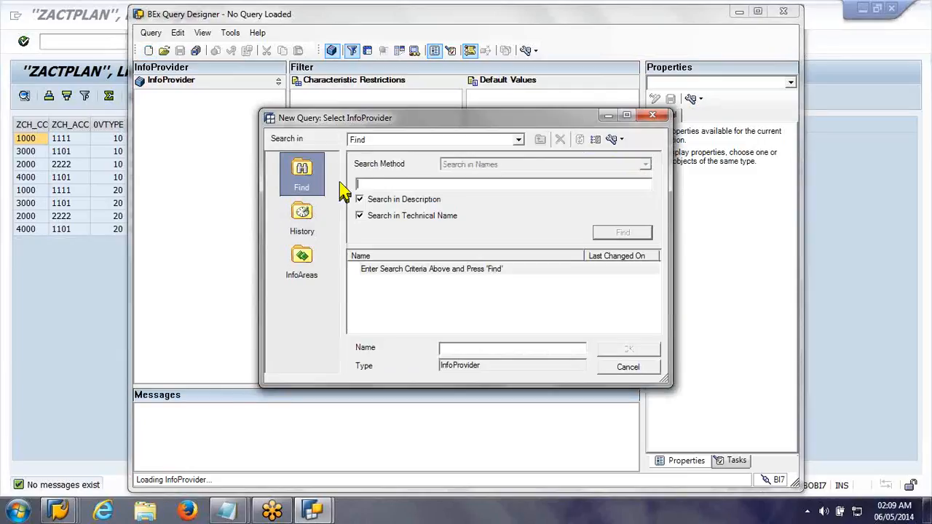
click(406, 185)
text(zactplacn)
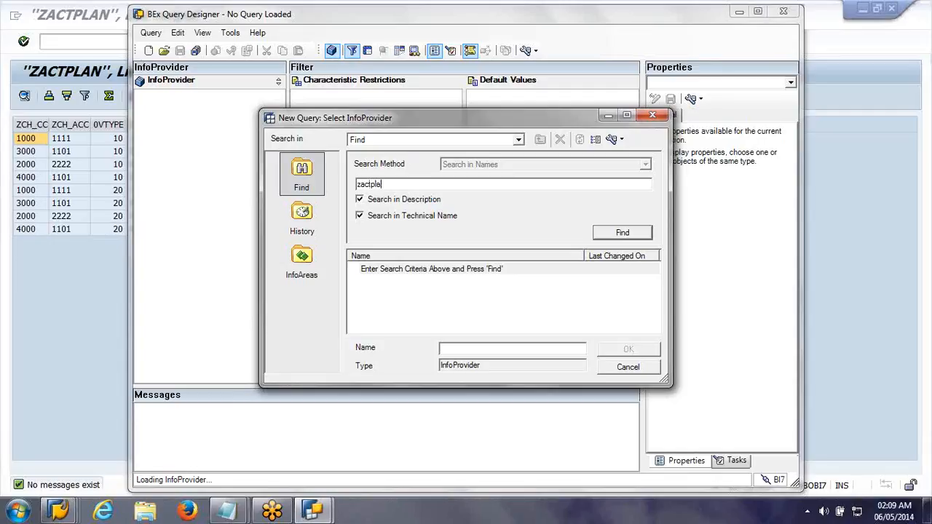
key(Return)
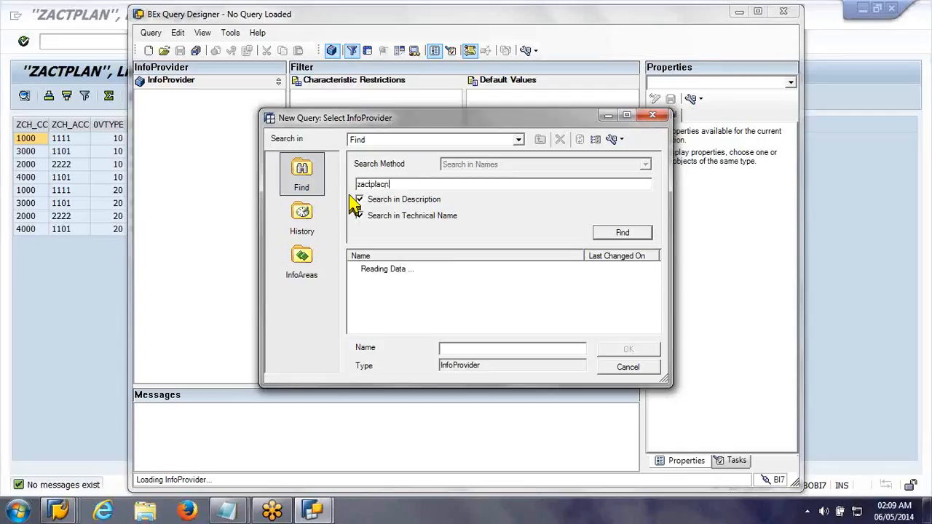
click(381, 187)
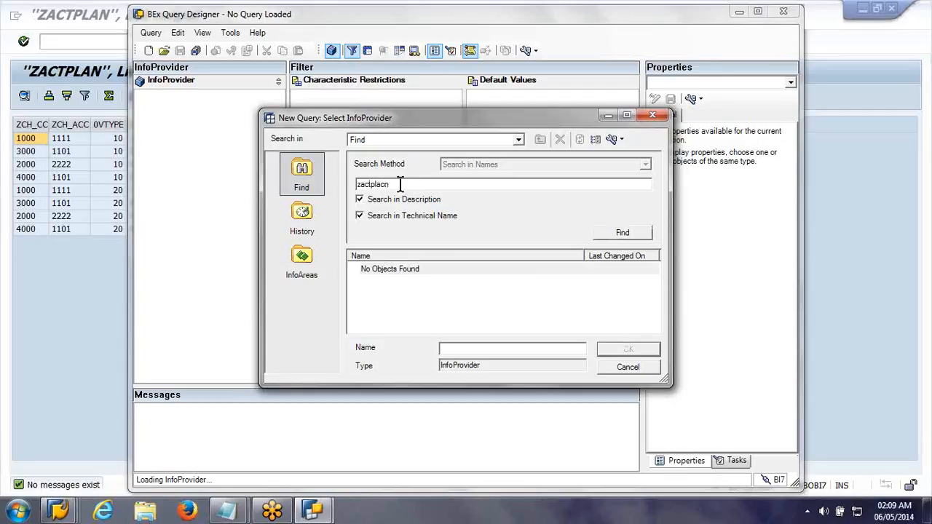
key(Delete)
key(Return)
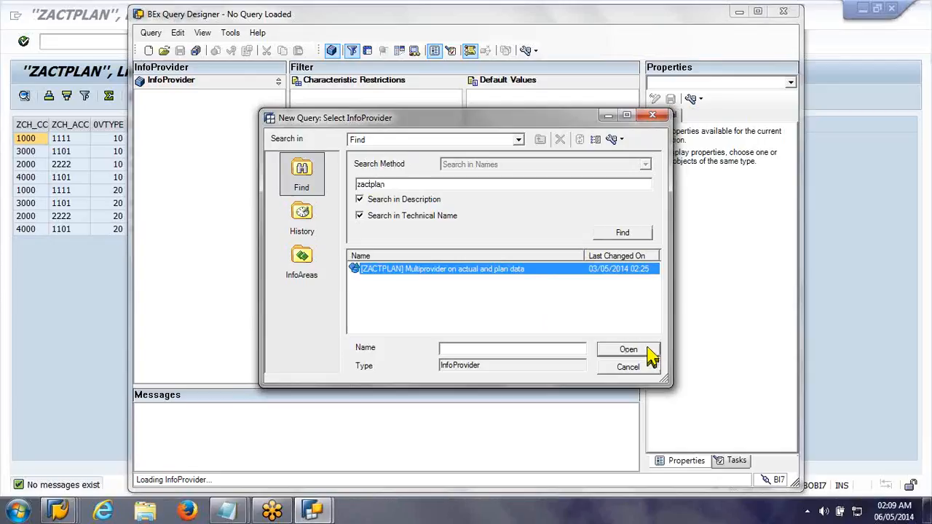
Step: Open the ZACTPLAN multiprovider for the new query, show its rows and columns layout, and narrow the InfoProvider pane
click(648, 349)
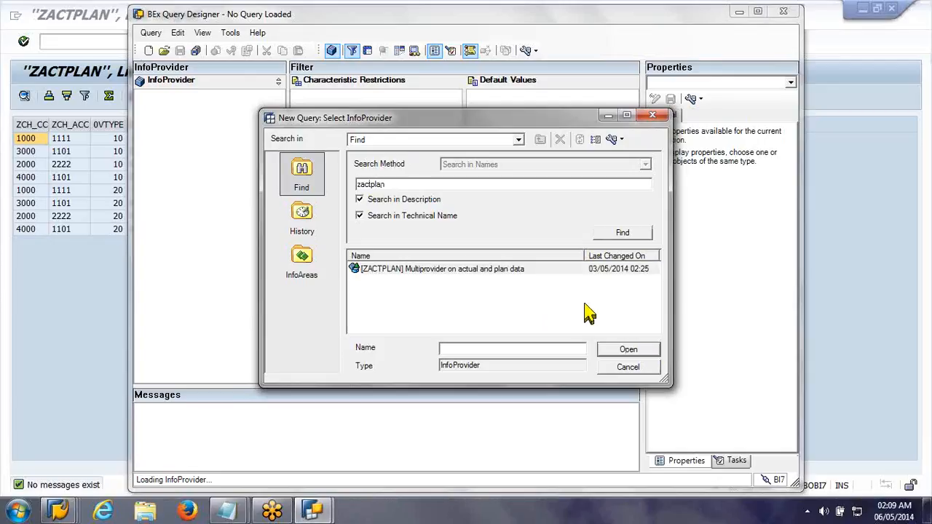
click(620, 353)
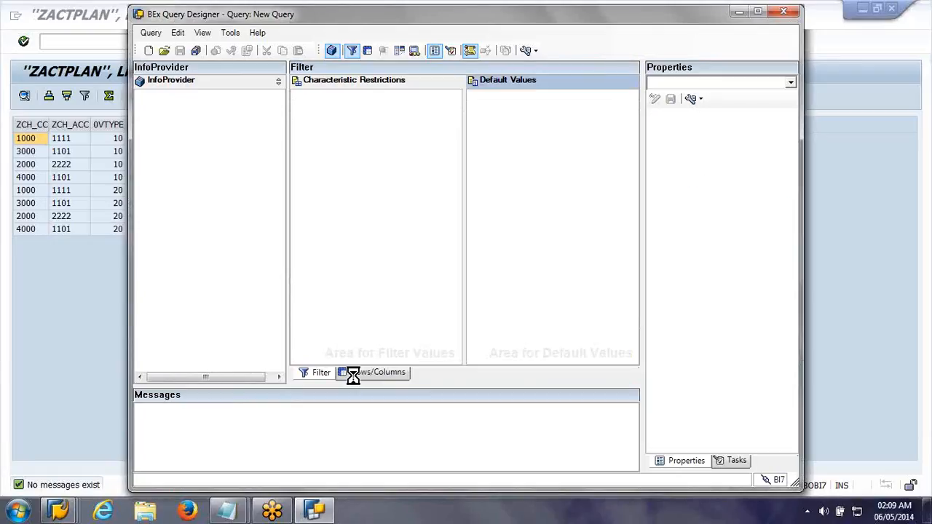
click(355, 375)
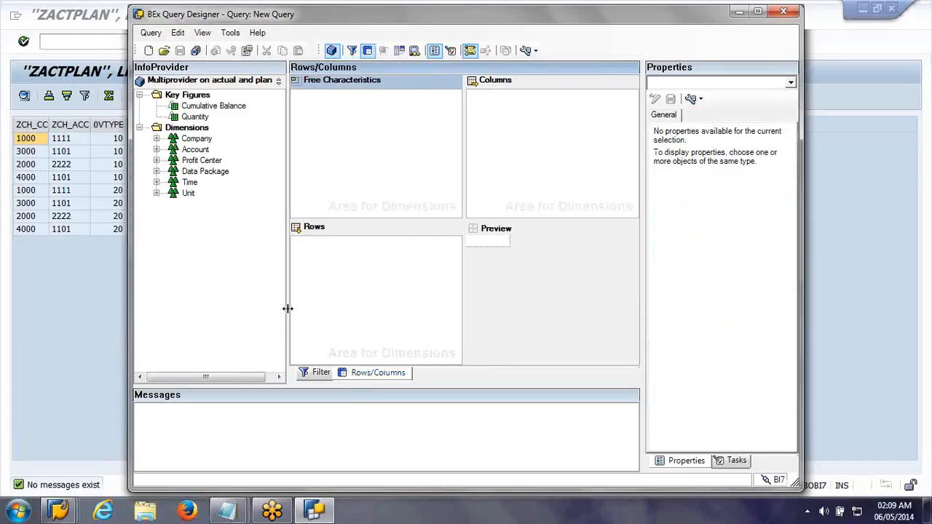
drag(288, 309, 244, 313)
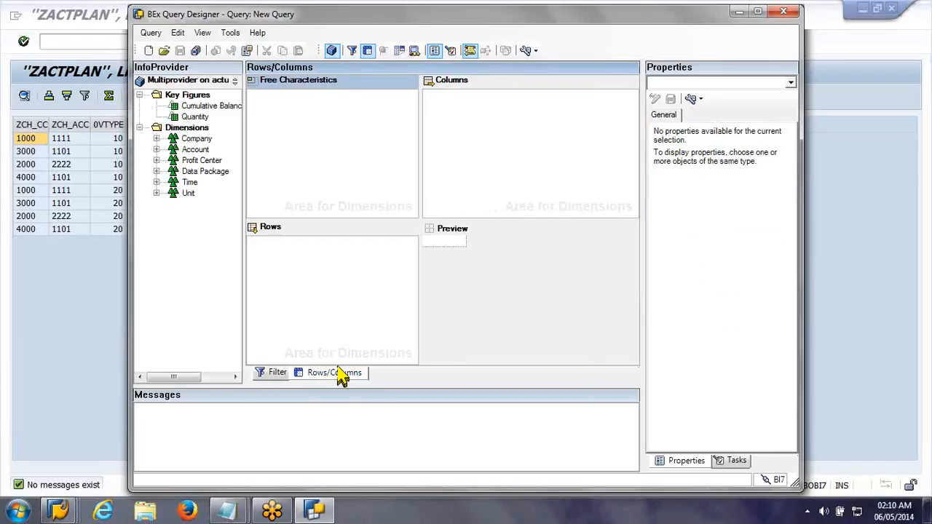
Step: Add the key figures Cumulative Balance and Quantity to the query's columns
click(157, 139)
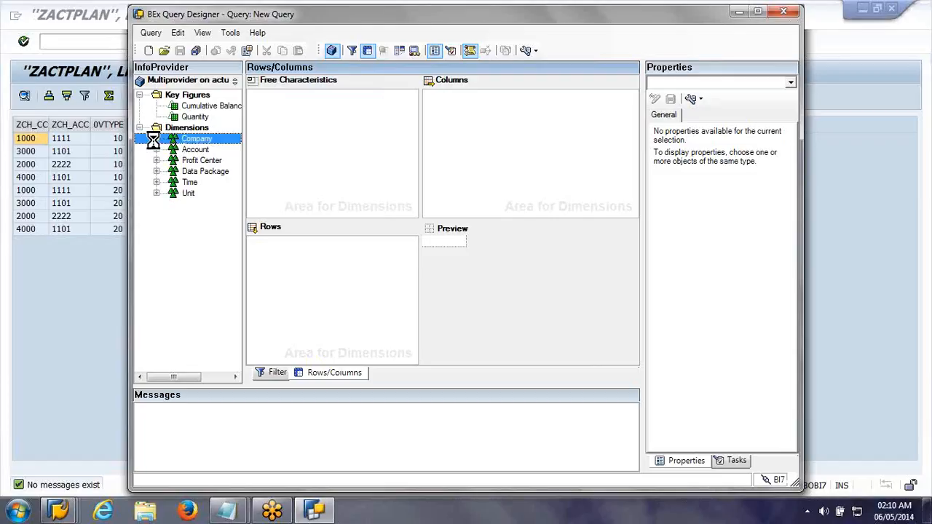
click(179, 118)
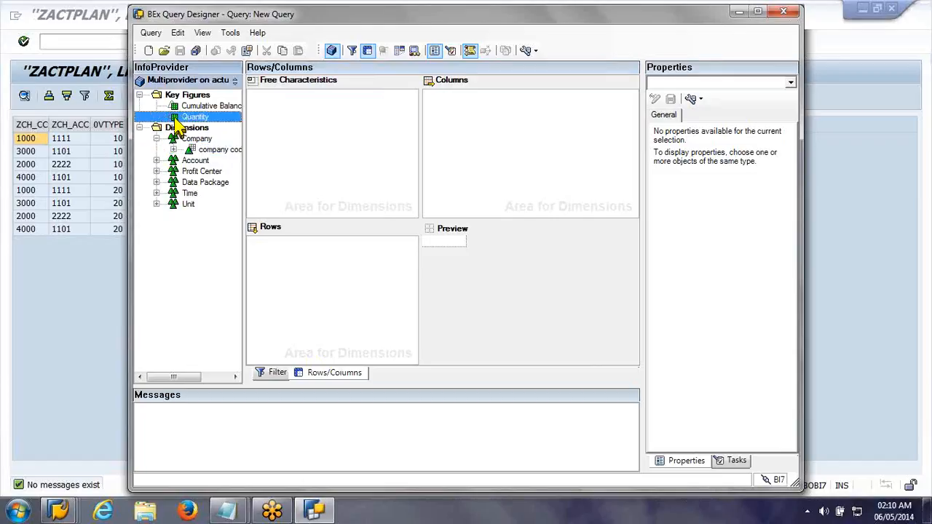
shift+click(177, 106)
drag(177, 106, 516, 124)
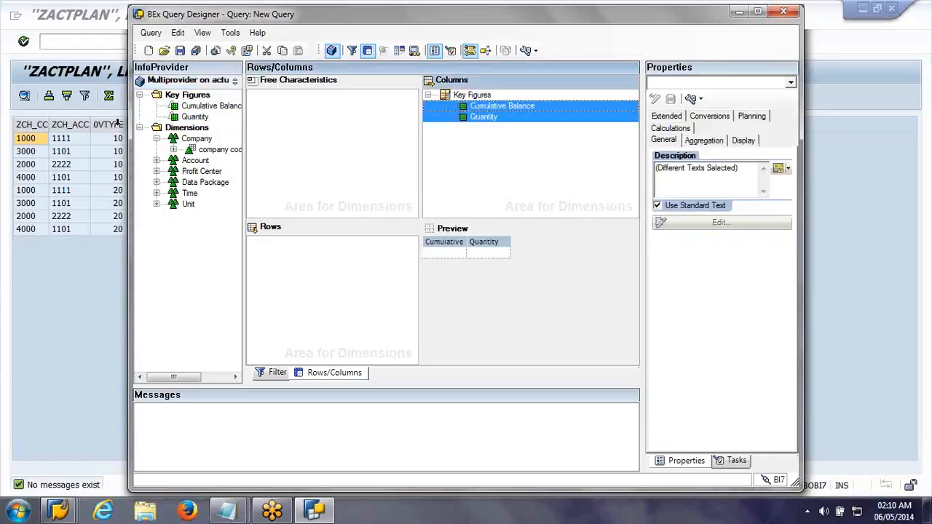
Step: Add company code from the Company dimension and account number from the Account dimension to the rows
click(171, 150)
click(173, 150)
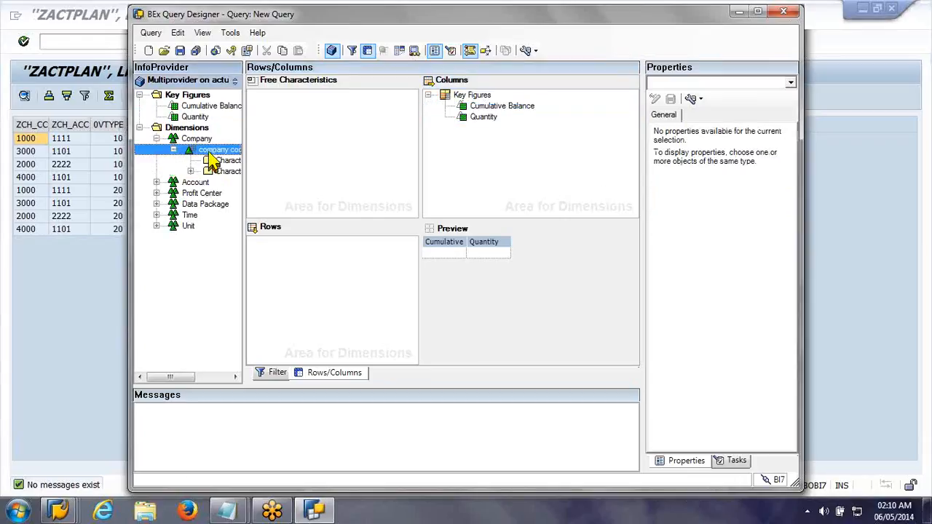
drag(208, 152, 292, 261)
click(156, 182)
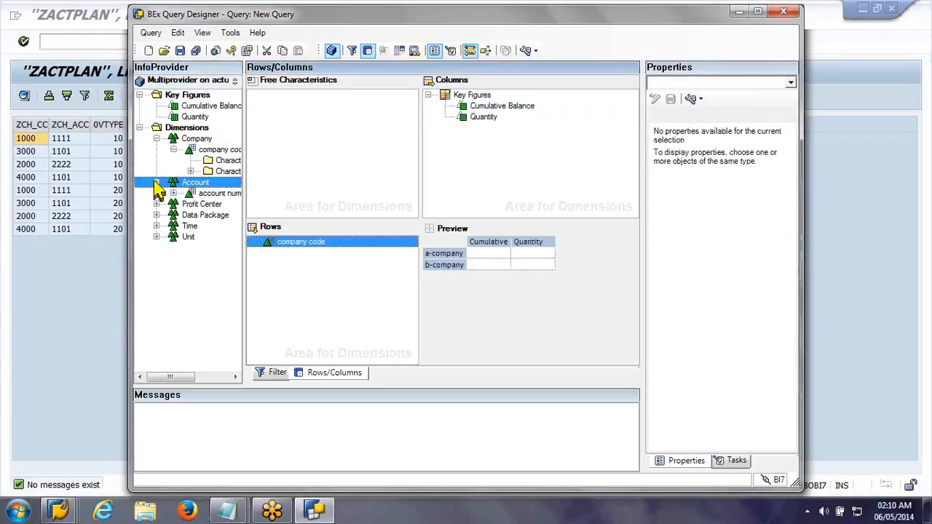
drag(209, 203, 298, 255)
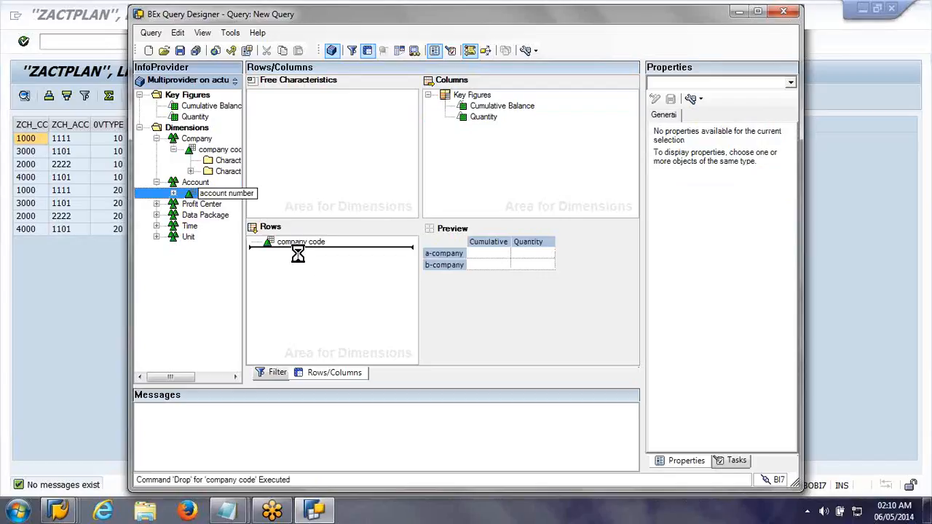
Step: Add plant, Profit Center and Value type from the Profit Center dimension to the rows below account number
click(157, 204)
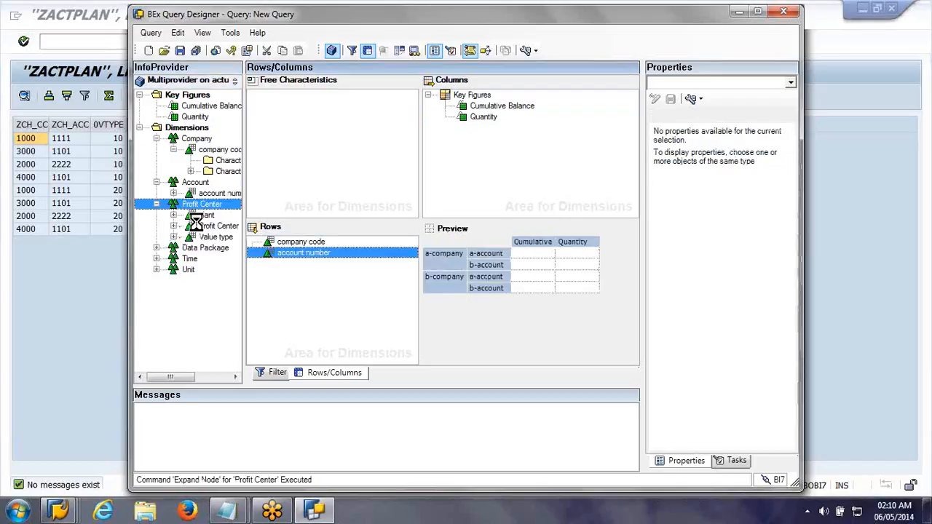
click(205, 216)
ctrl+click(209, 226)
ctrl+click(212, 236)
drag(215, 227, 328, 279)
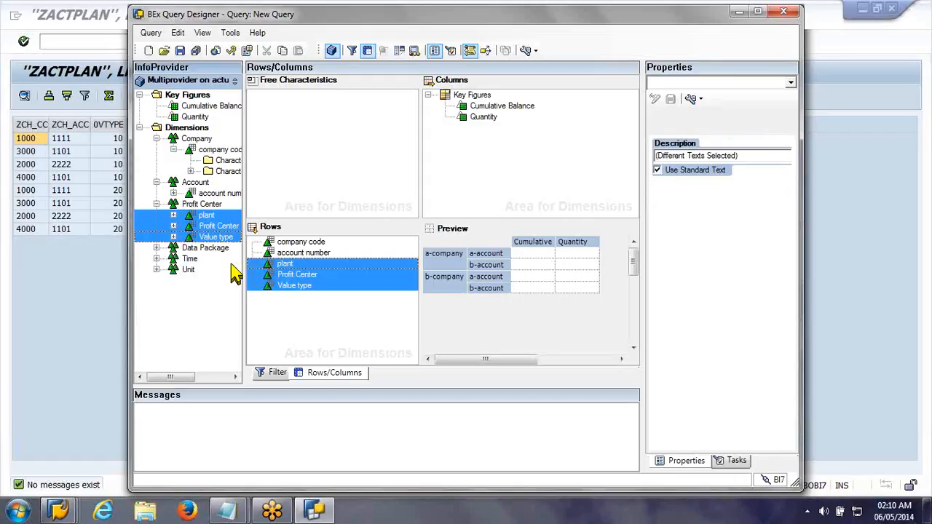
Step: Add Calendar day from the Time dimension to the free characteristics and move it into the rows between Profit Center and Value type
click(156, 258)
drag(218, 269, 329, 182)
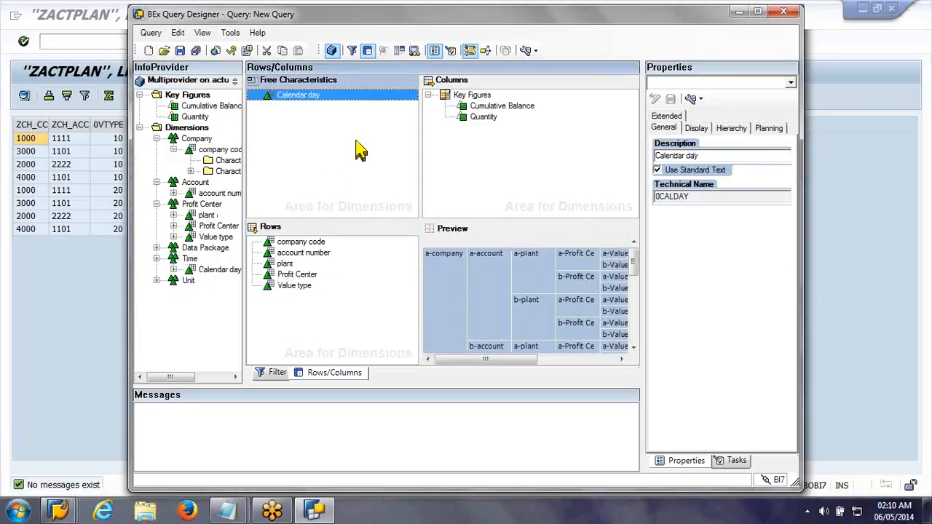
drag(309, 96, 366, 240)
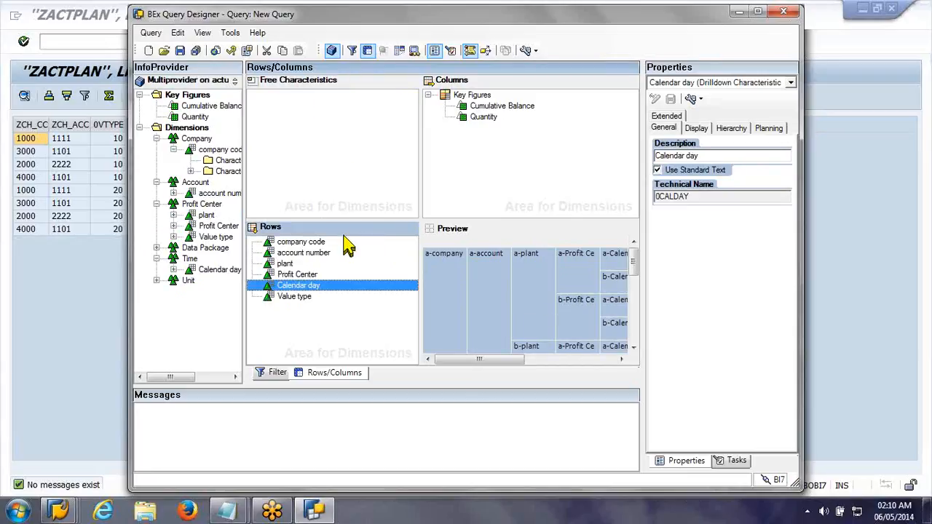
Step: Select all row characteristics from Value type up to company code and set them to display as Key
click(369, 276)
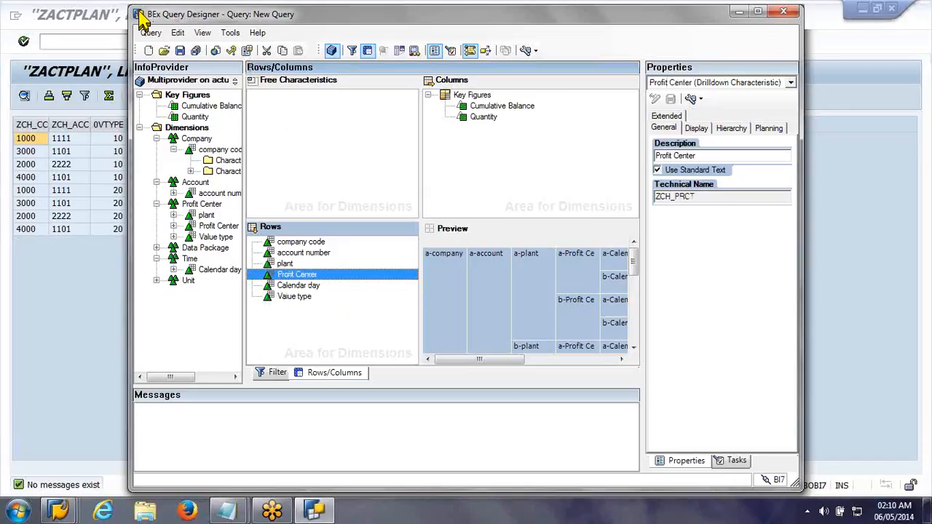
click(294, 298)
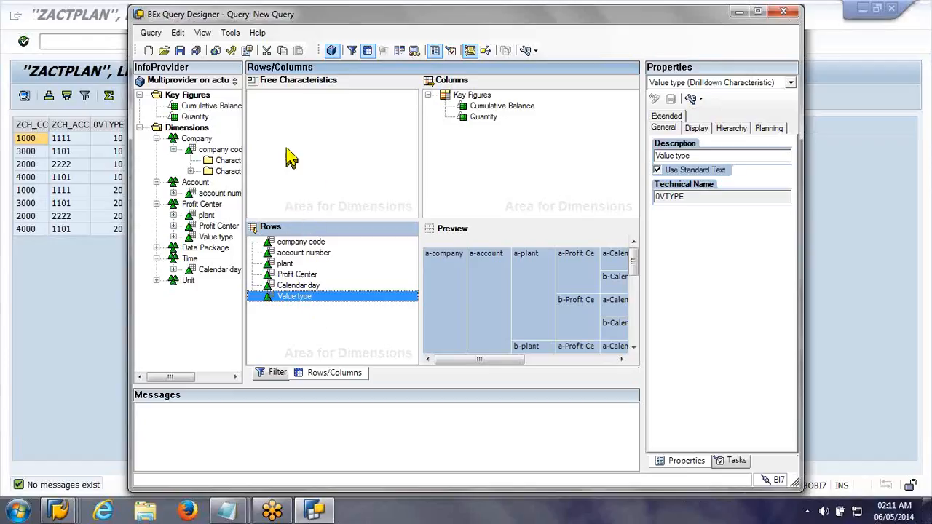
shift+click(301, 242)
click(706, 129)
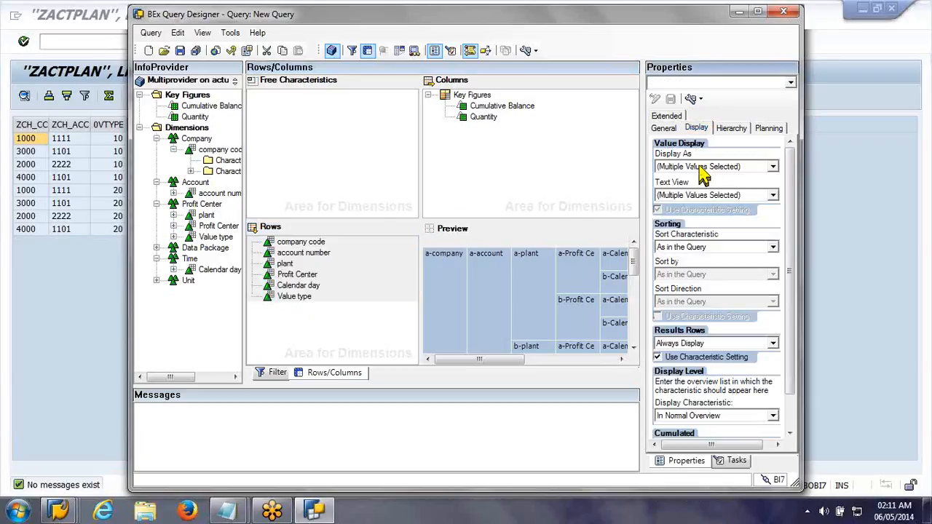
click(701, 167)
click(699, 218)
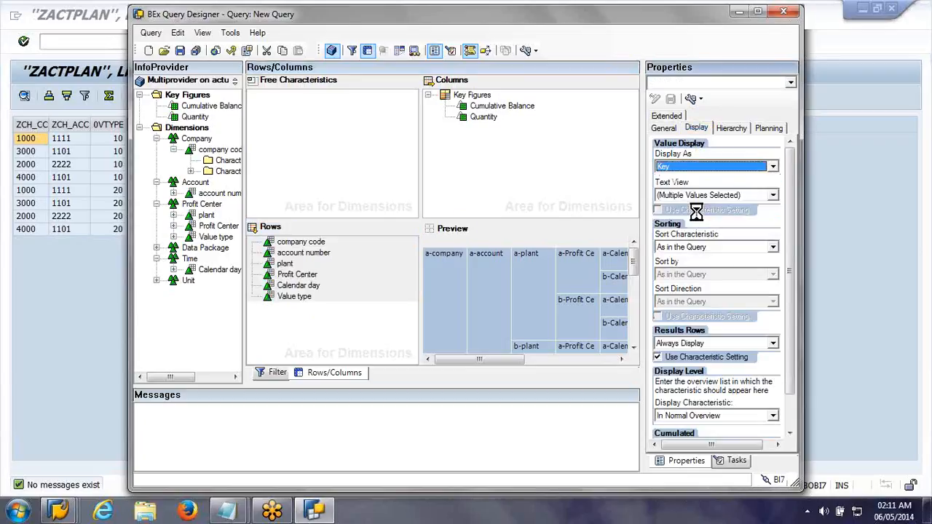
Step: Set the results rows of all row characteristics to Always Suppress, but to Always Display for company code
click(678, 343)
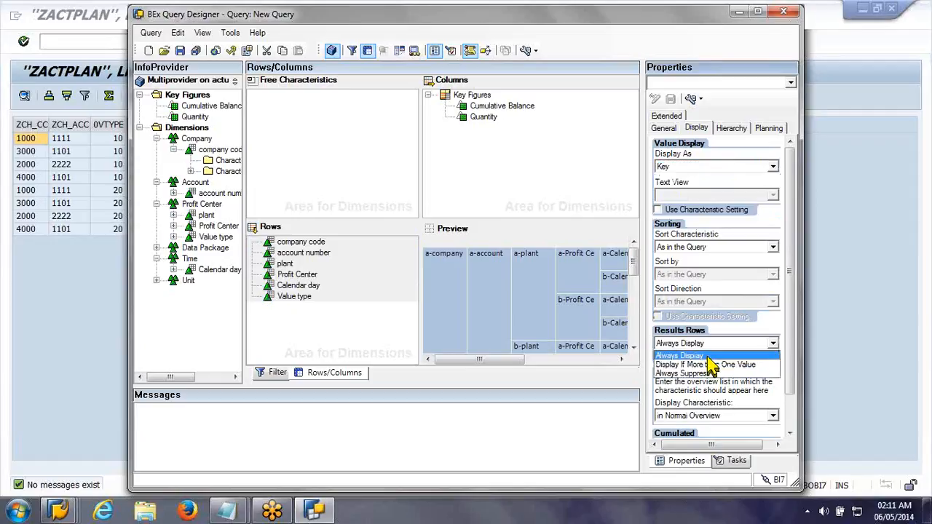
click(714, 373)
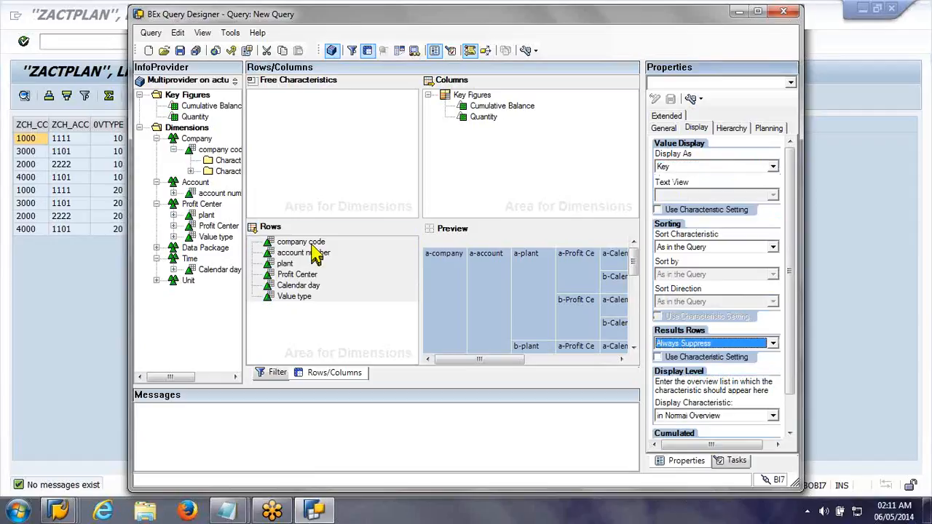
click(773, 343)
click(699, 374)
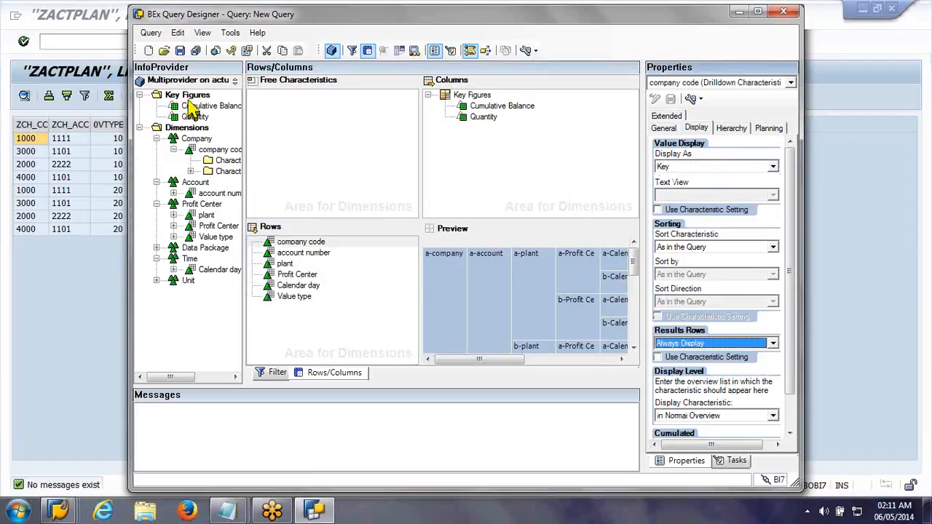
Step: Save the query with the description "query on Multiprovider" and the technical name ZACTPLAN_Q0001
click(180, 50)
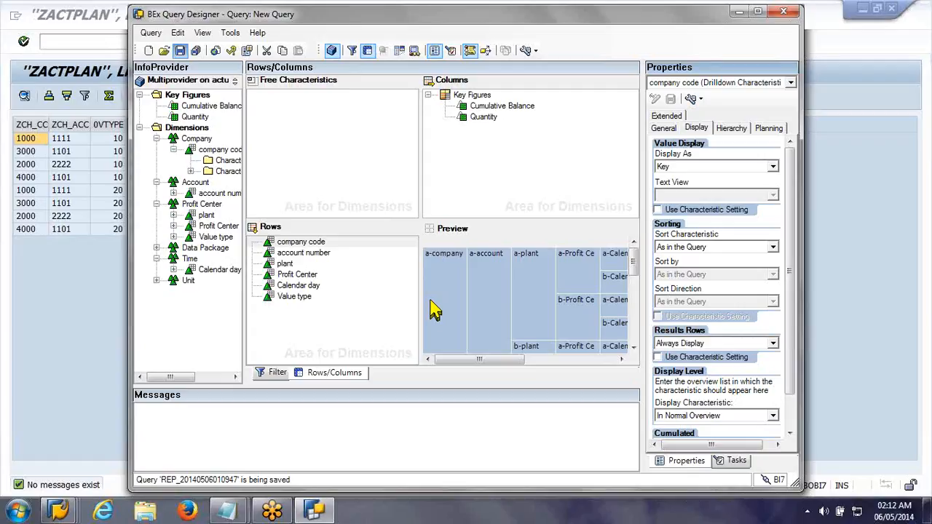
text(query )
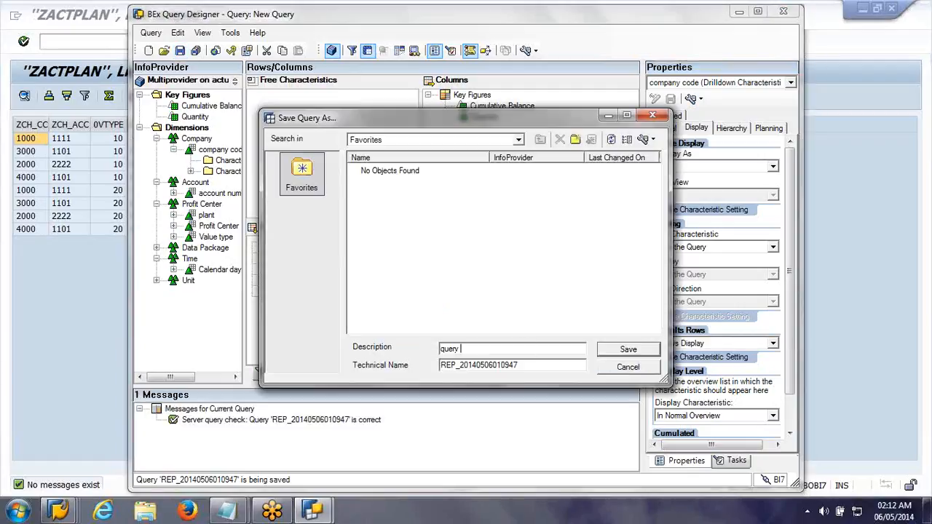
text(;on Multi)
text(oov)
text(ider)
key(BackSpace)
text(r)
key(Tab)
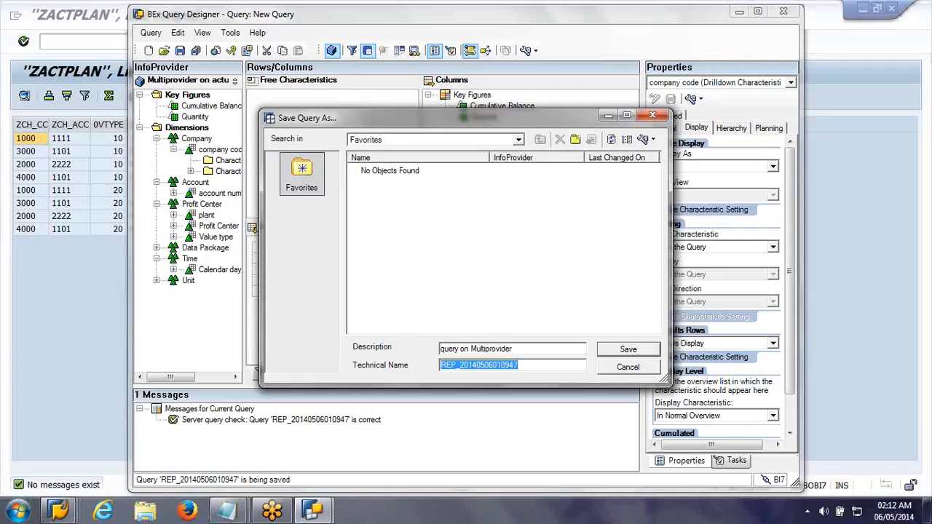
text(Z)
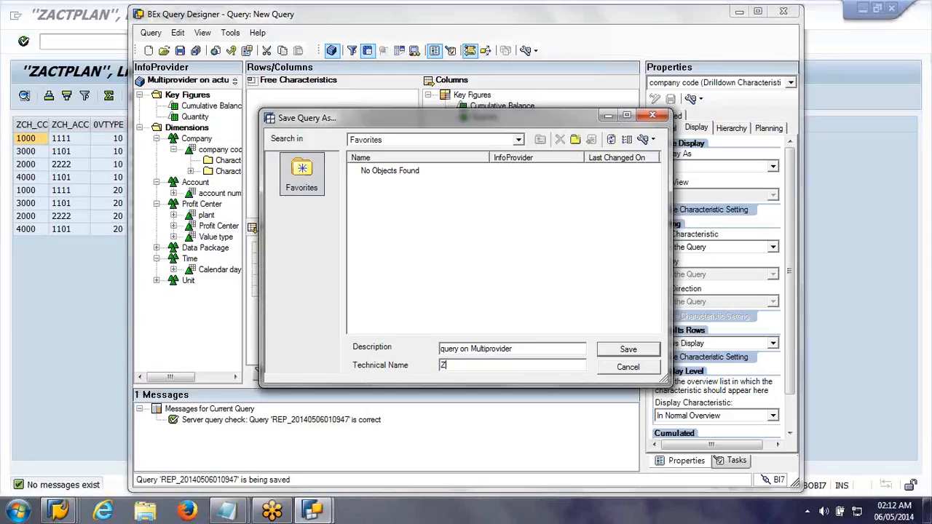
text(ACTPLAN_Q0001)
click(599, 350)
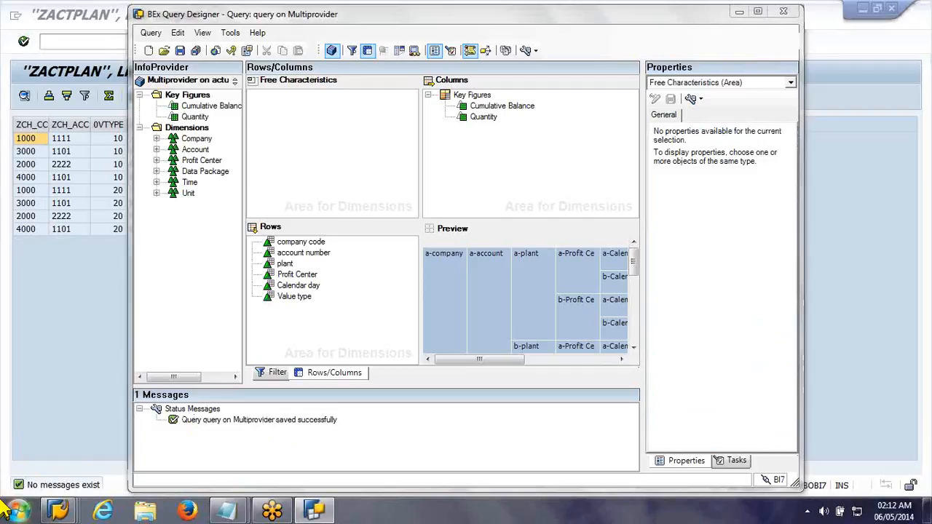
click(4, 506)
click(408, 22)
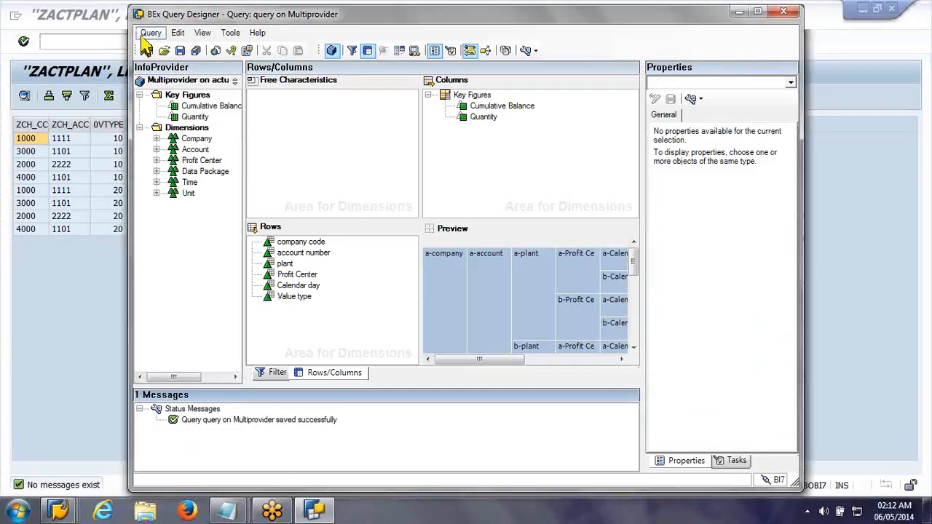
click(148, 34)
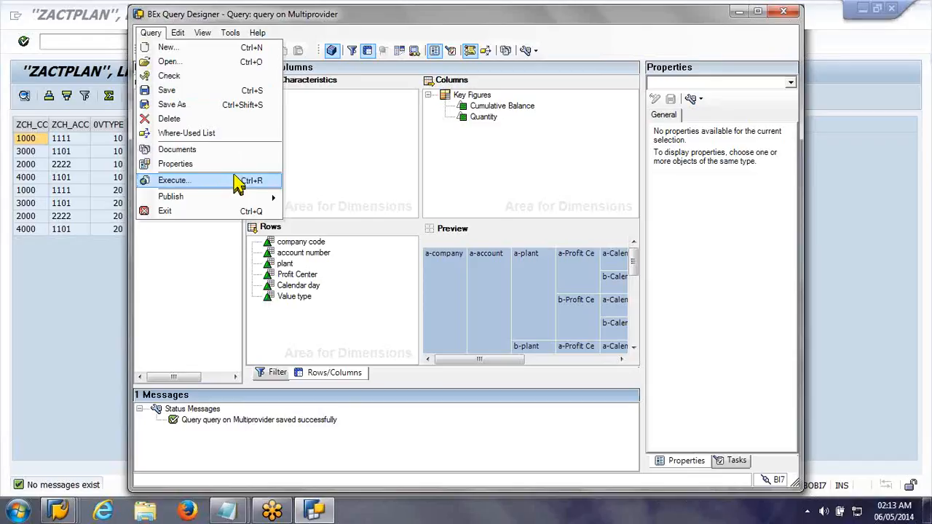
Step: Launch BEx Analyzer in Excel and start opening a query from its add-in
key(super)
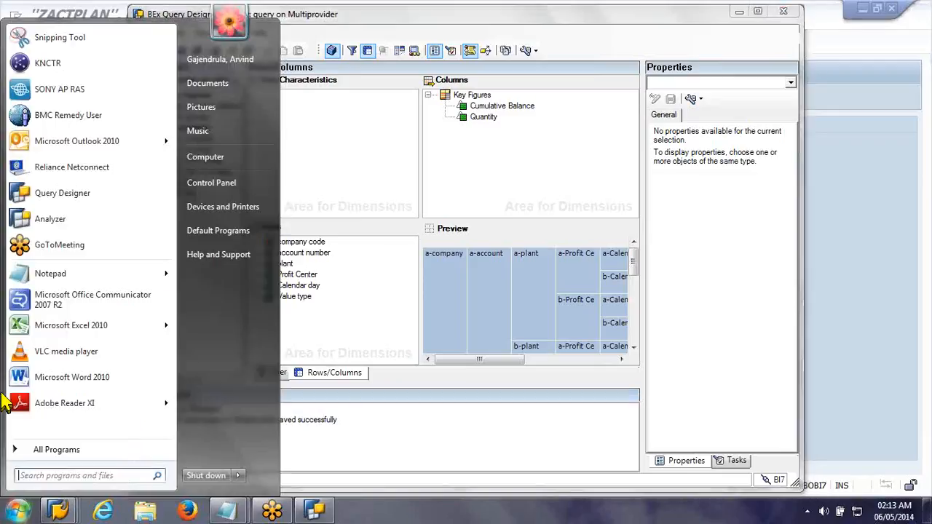
click(61, 224)
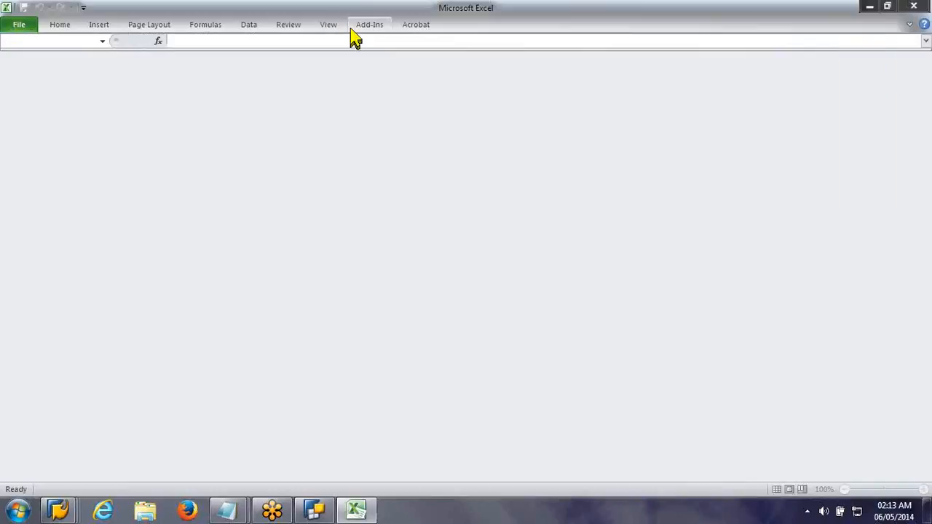
click(351, 29)
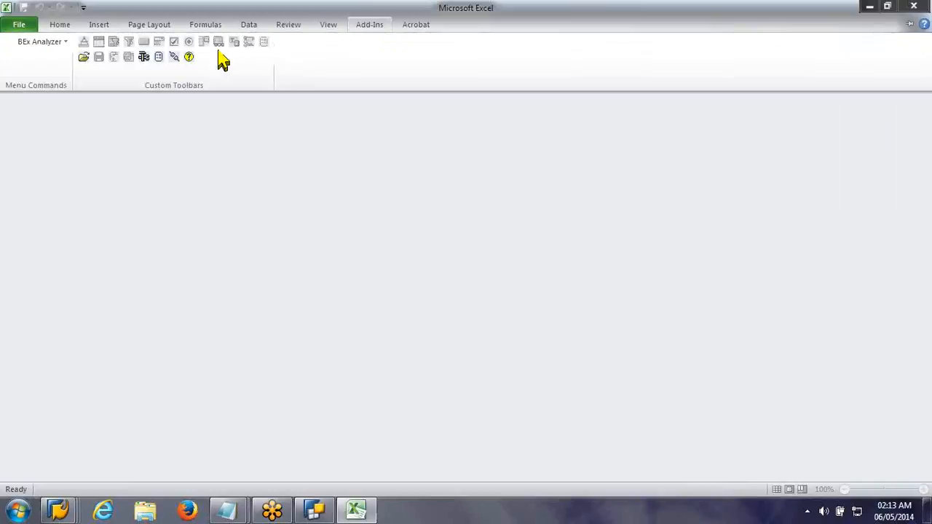
click(33, 41)
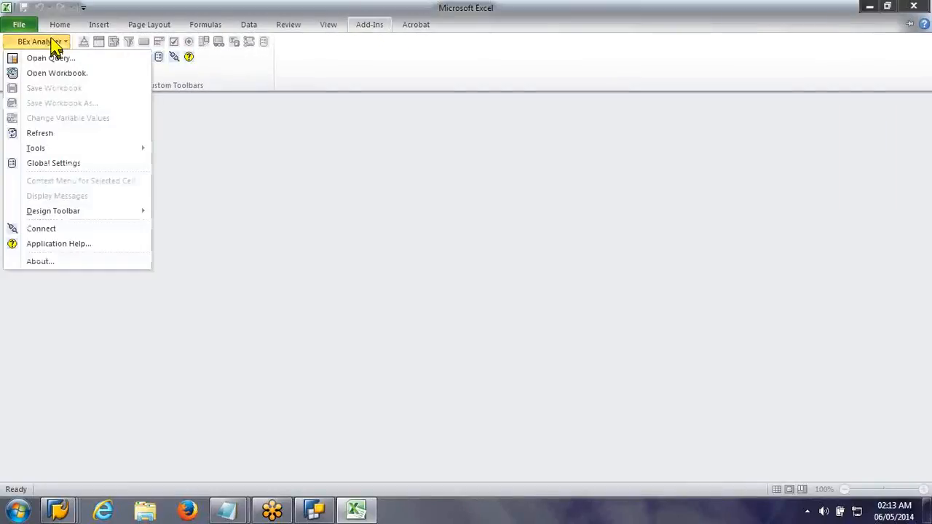
click(25, 57)
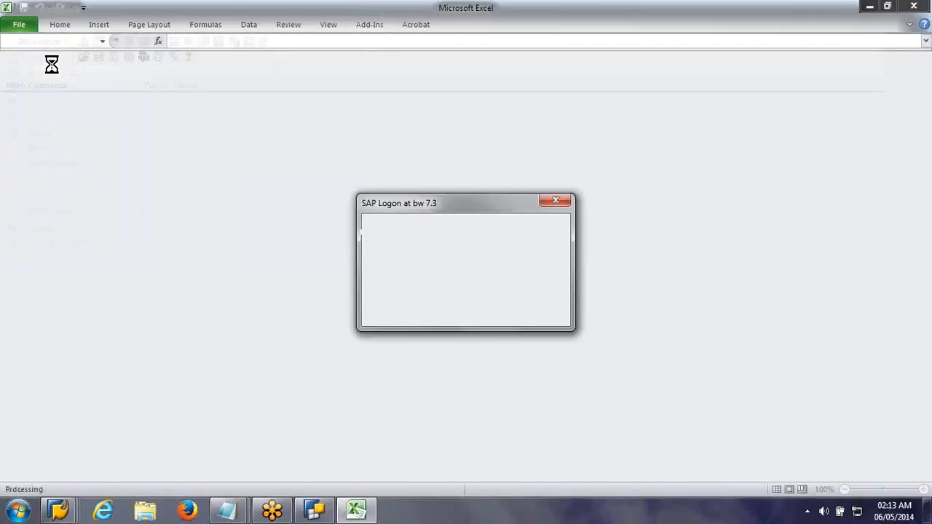
Step: Enter the account password and log on to client 001 of bw 7.3 for the Analyzer session
text(********)
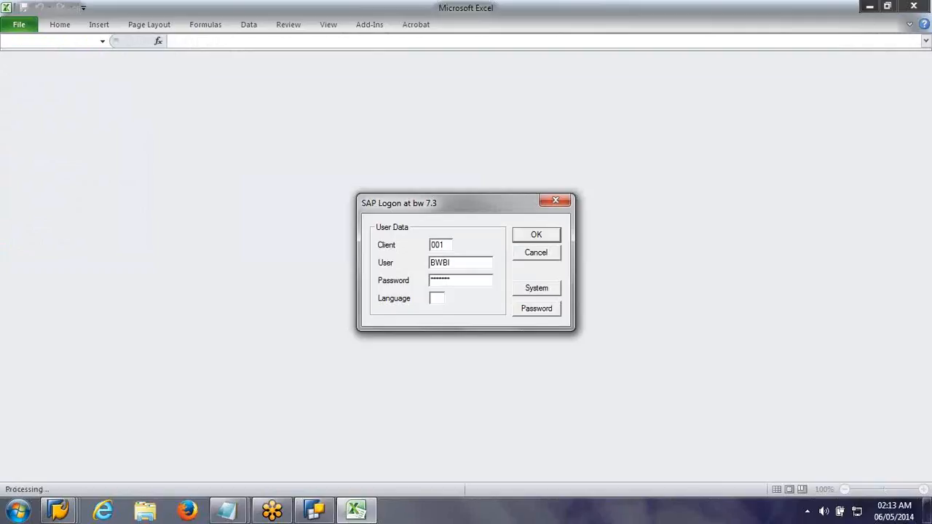
key(Return)
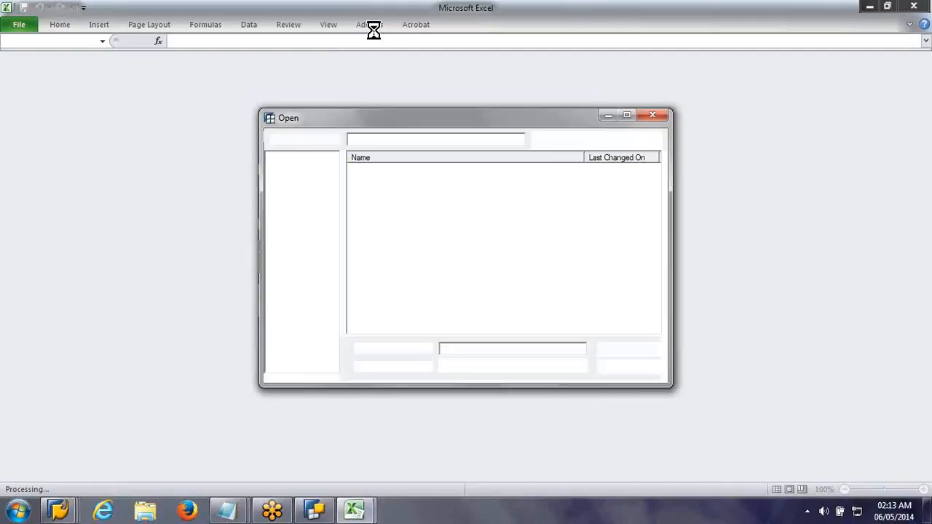
Step: Open the query ZACTPLAN_Q0001 from the history of recently used objects
click(400, 184)
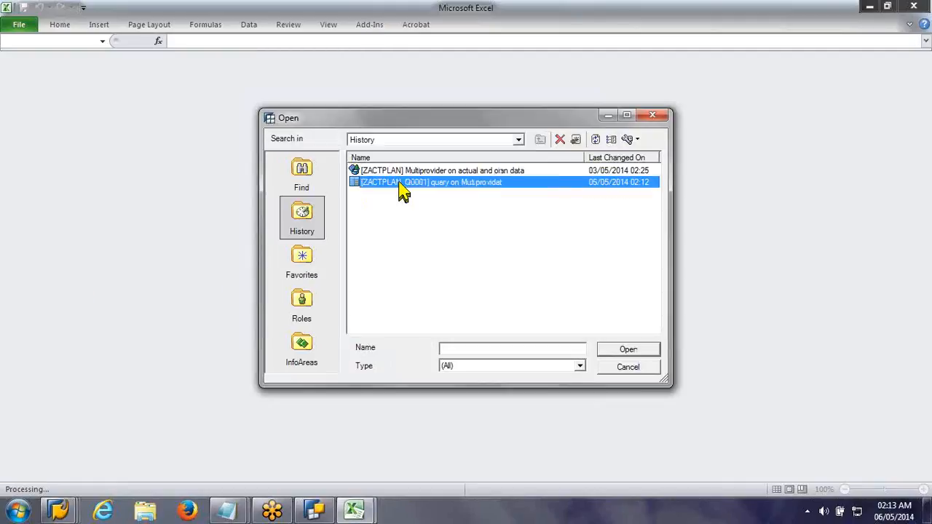
double_click(400, 183)
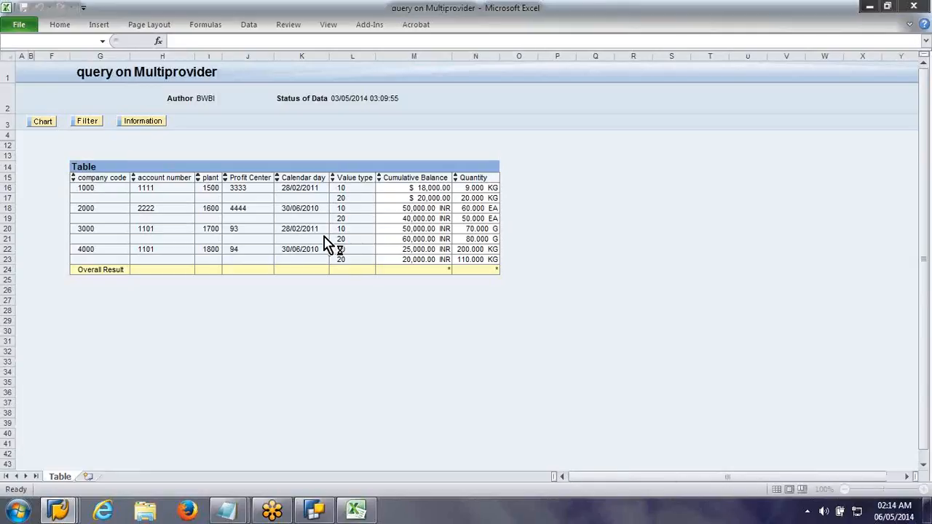
Step: Turn off Suppress Repeated Key Values in the local query properties so every table row shows its key values
click(98, 199)
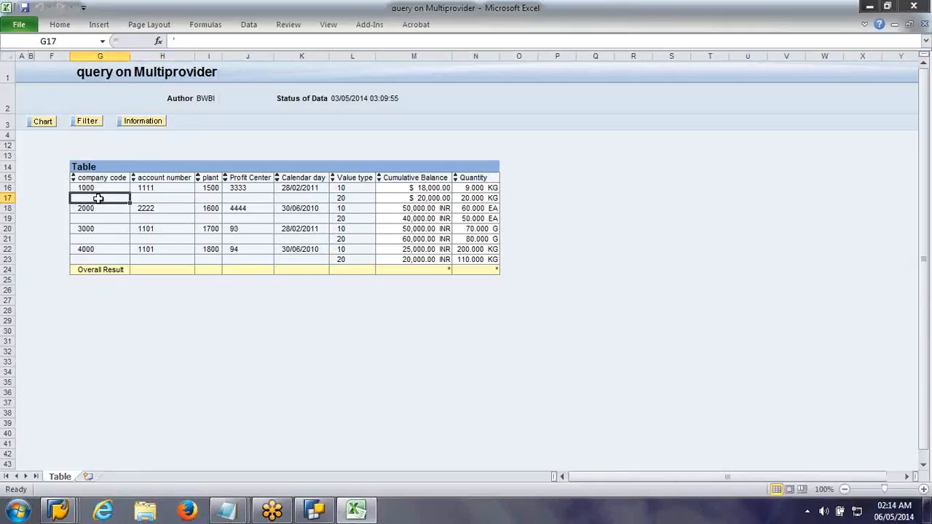
right_click(99, 200)
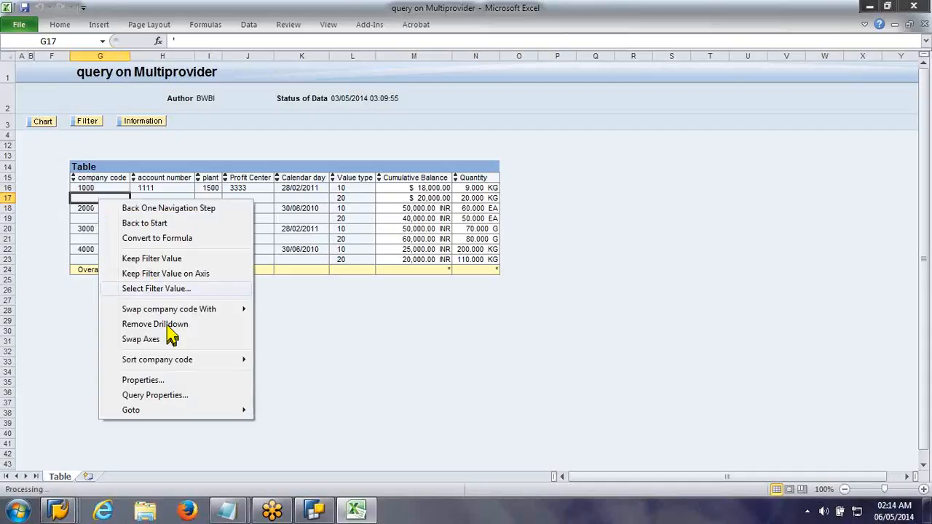
click(169, 395)
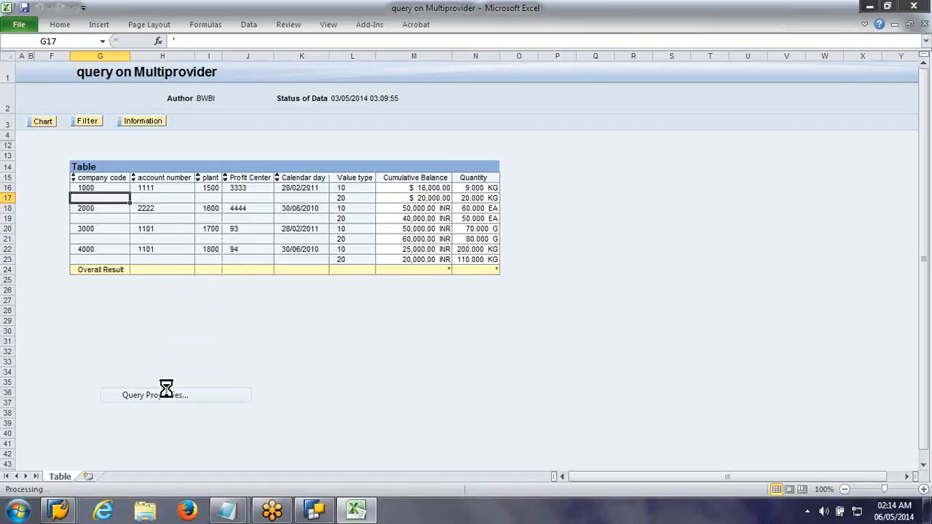
click(241, 99)
click(306, 98)
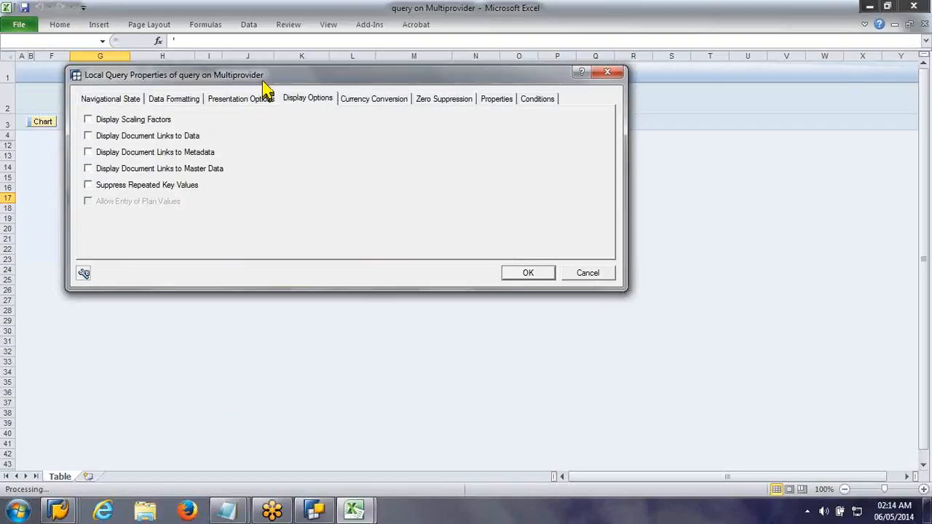
drag(263, 81, 511, 168)
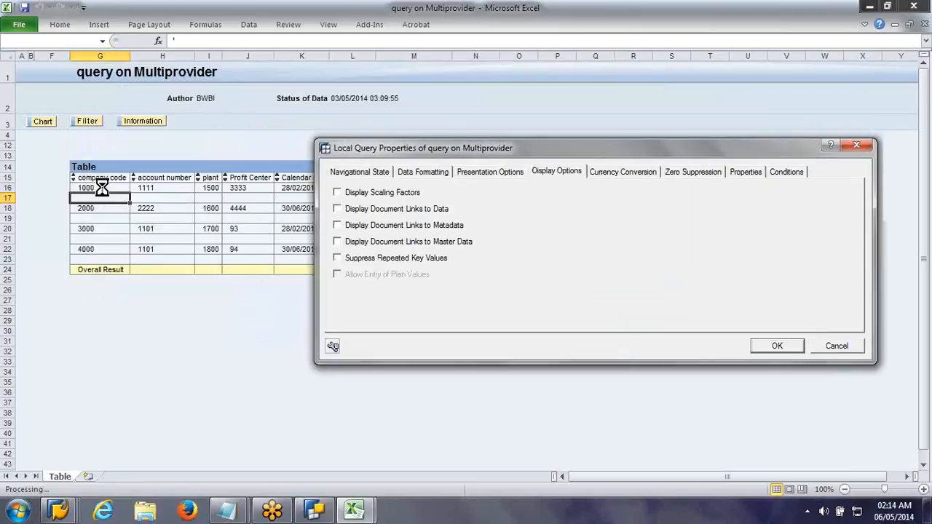
click(773, 348)
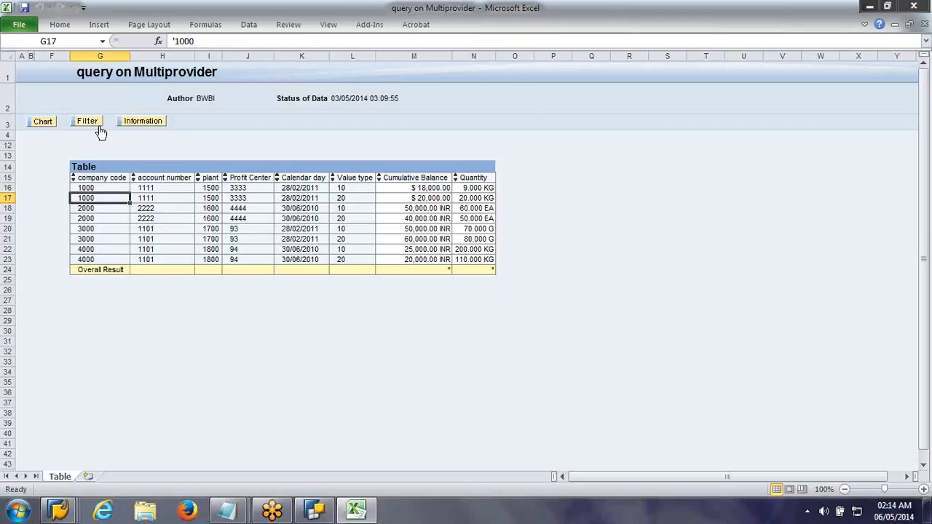
Step: Remove the Value type characteristic from the rows through the navigational state in the local query properties
right_click(325, 210)
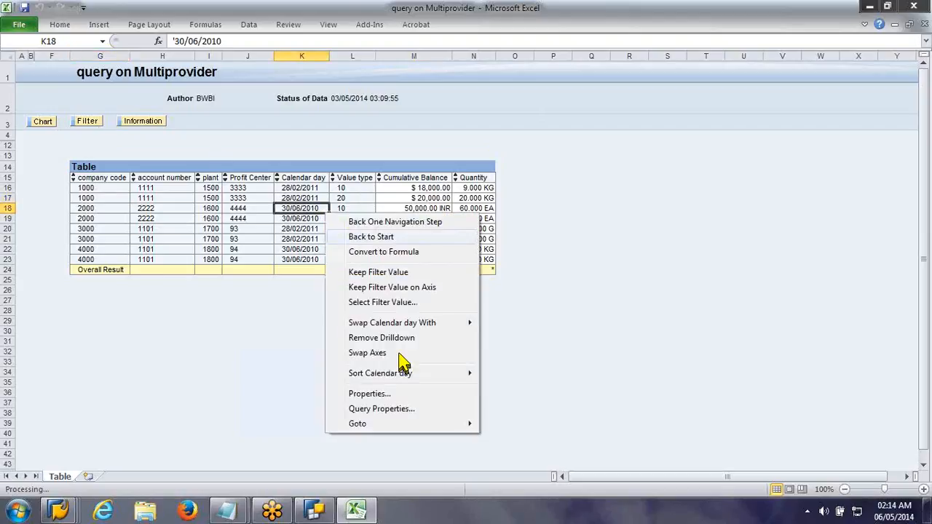
click(416, 410)
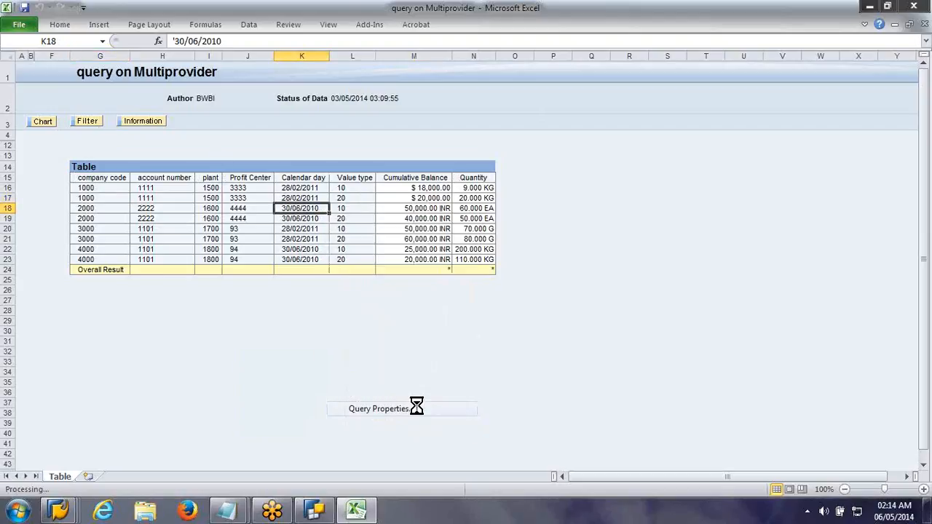
click(292, 190)
click(432, 184)
click(551, 290)
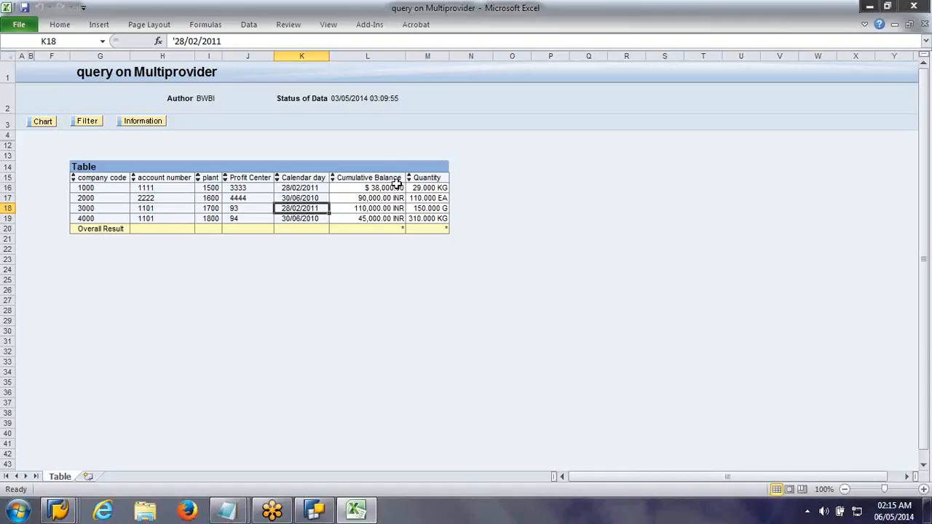
Step: Switch to BEx Query Designer and check the available currency conversion types for the Cumulative Balance key figure
click(311, 513)
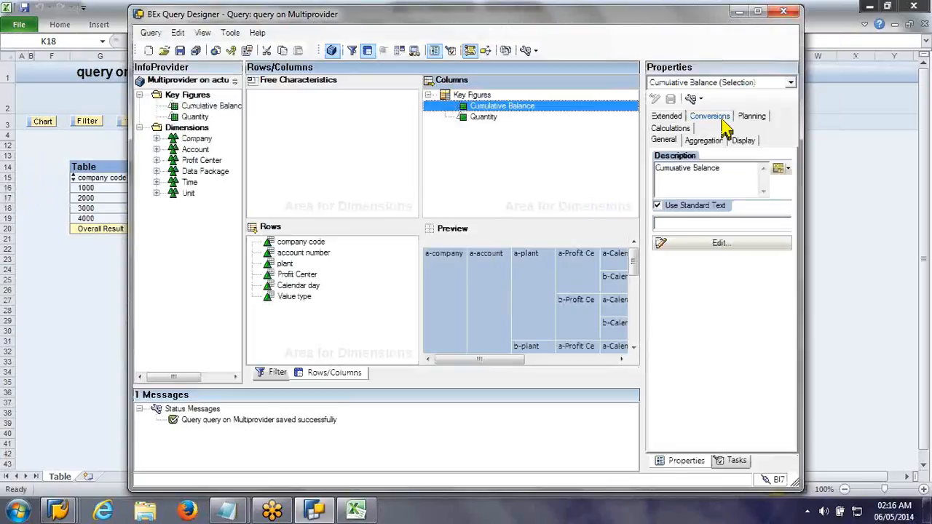
click(711, 116)
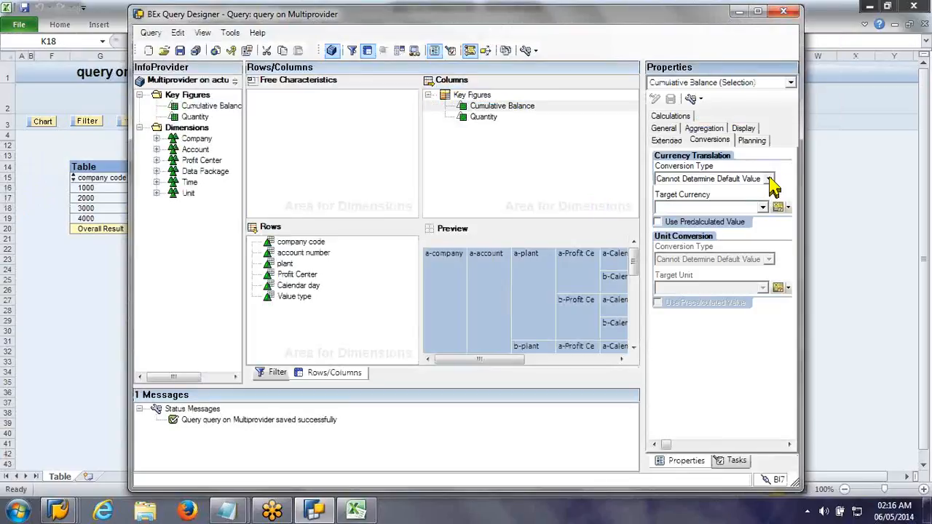
click(770, 179)
click(770, 179)
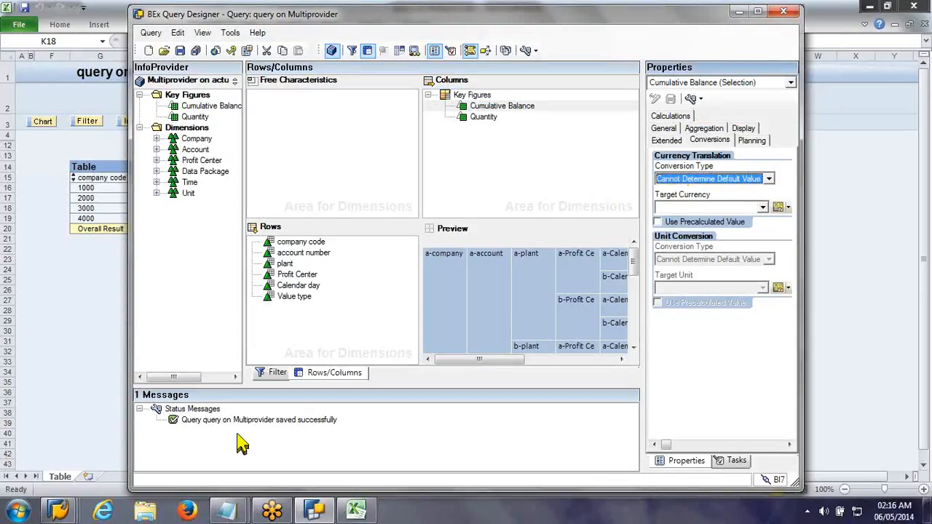
Step: Switch to the SAP Data Warehousing Workbench and open the object selection for currency translation types in BI Content
click(76, 514)
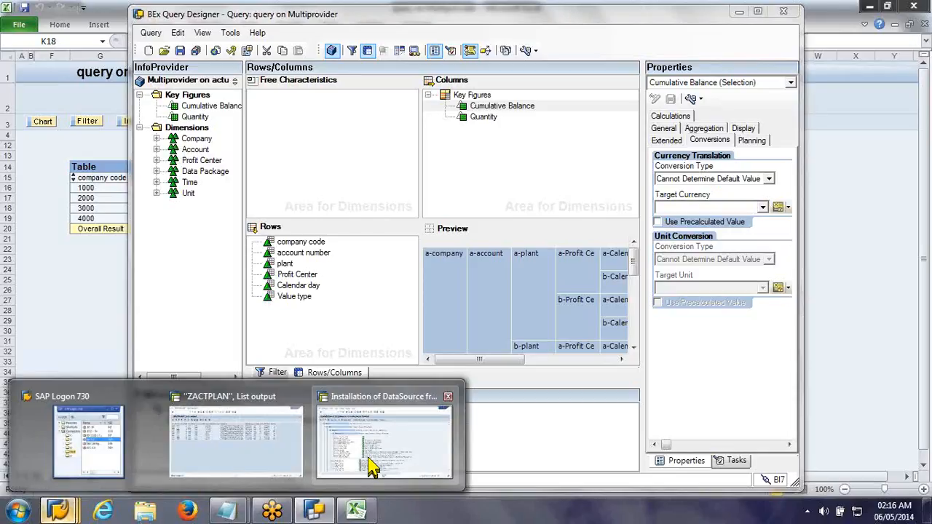
mouse_move(371, 466)
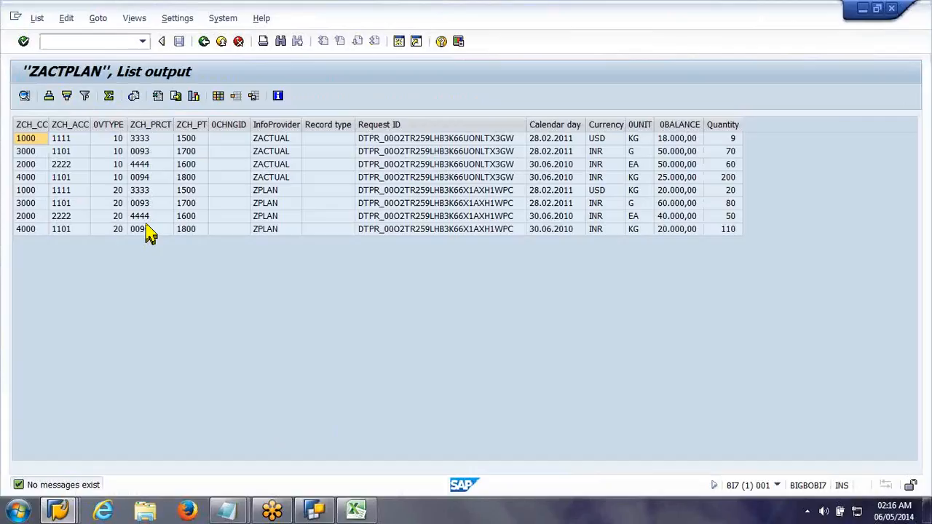
key(alt+Tab)
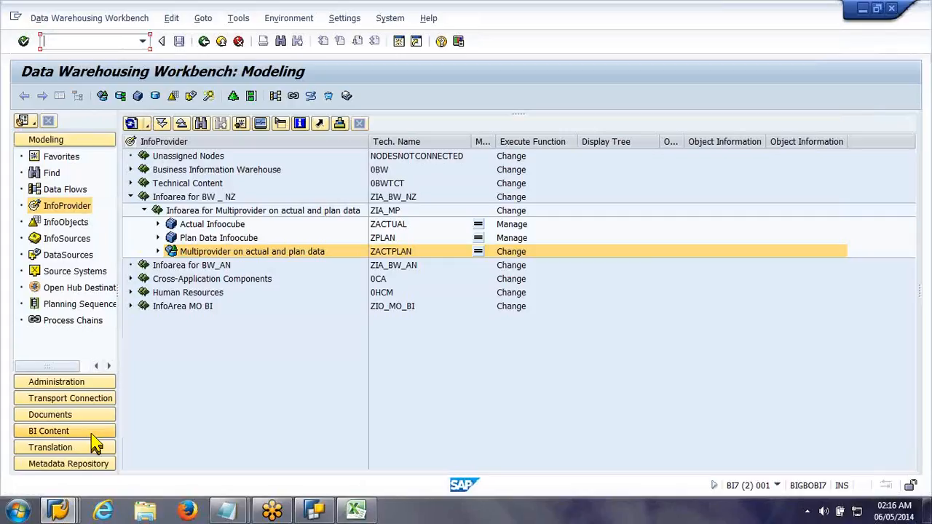
click(95, 446)
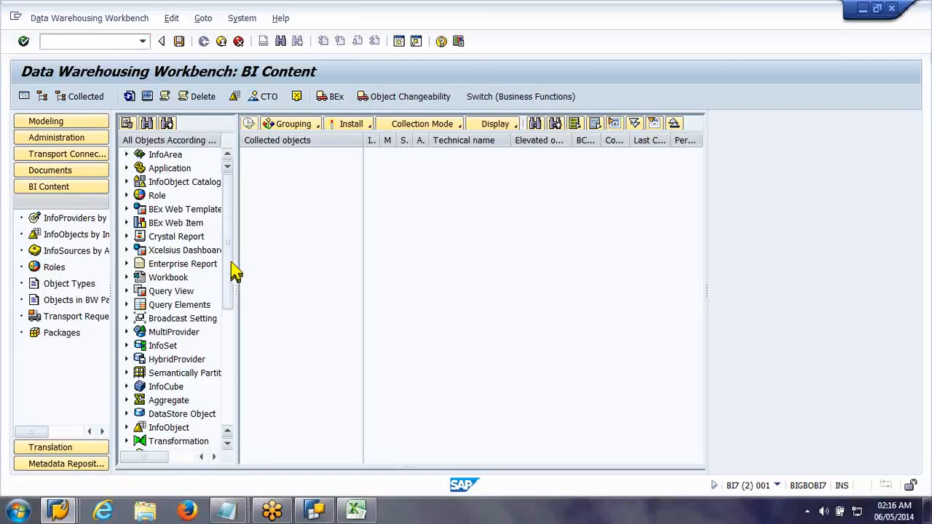
drag(231, 265, 228, 413)
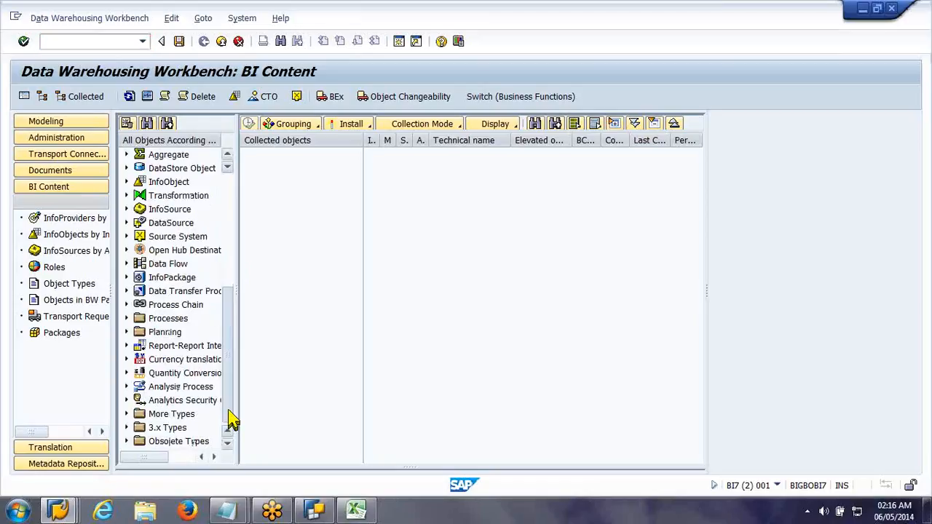
click(127, 359)
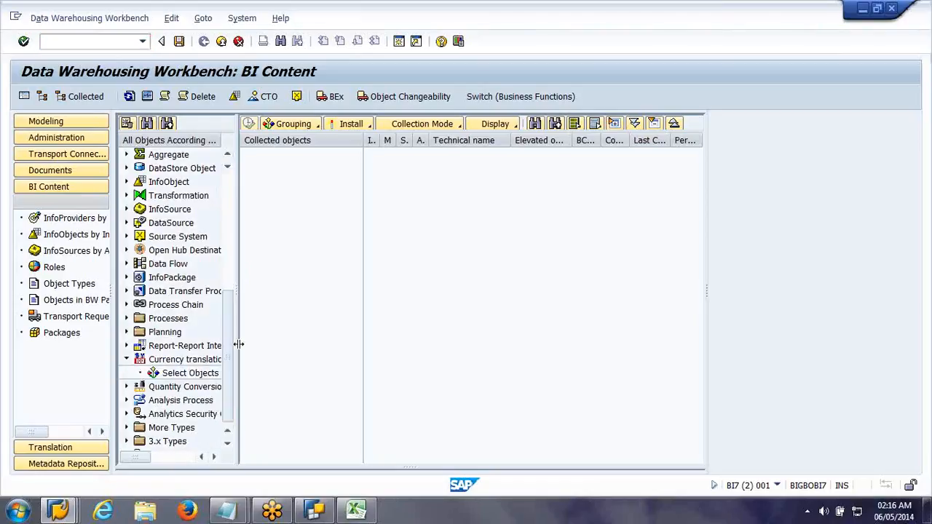
drag(238, 344, 315, 345)
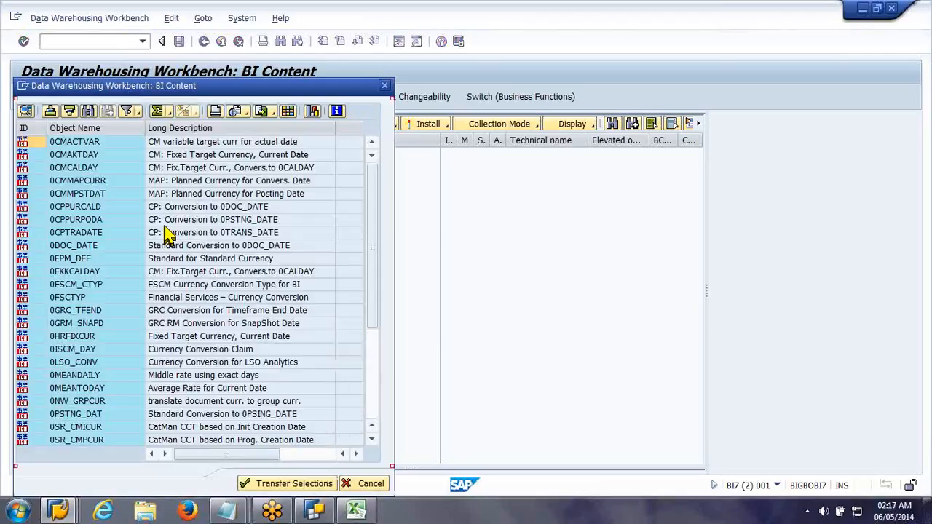
Step: Collect the currency translation type 0HRFIXCUR (Fixed Target Currency, Current Date) and install it from BI Content
click(113, 285)
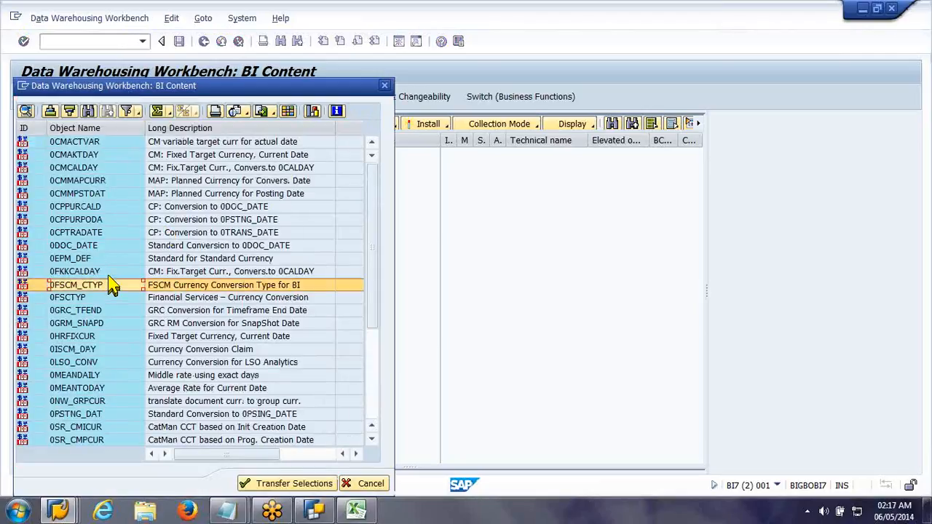
scroll(113, 285, down, 4)
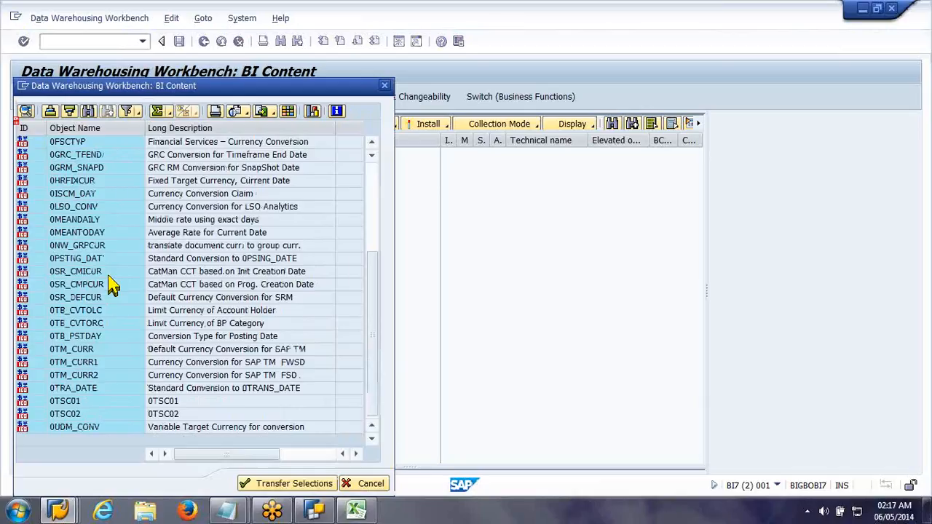
scroll(113, 285, up, 4)
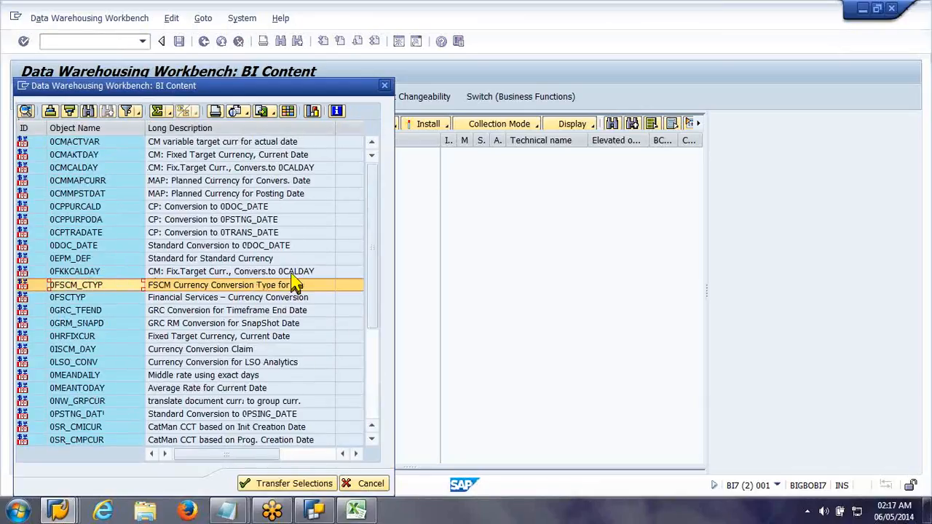
click(93, 337)
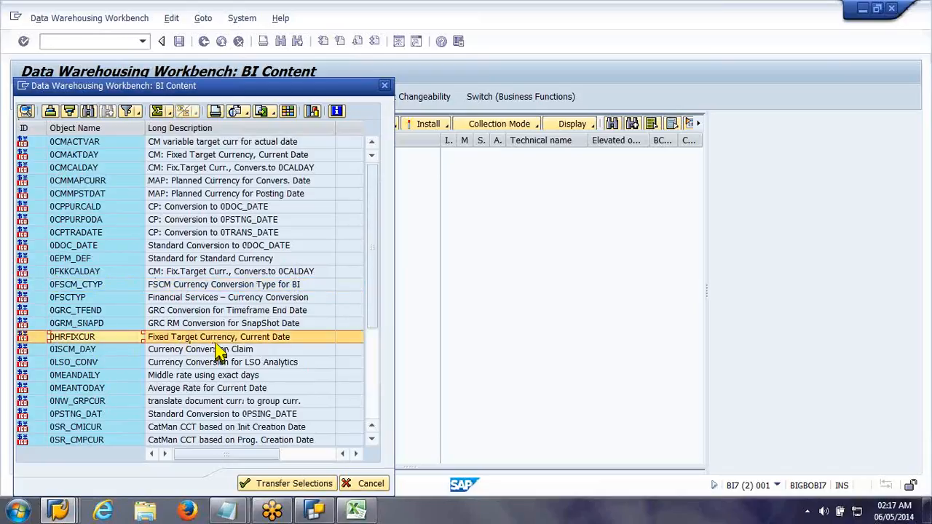
click(260, 485)
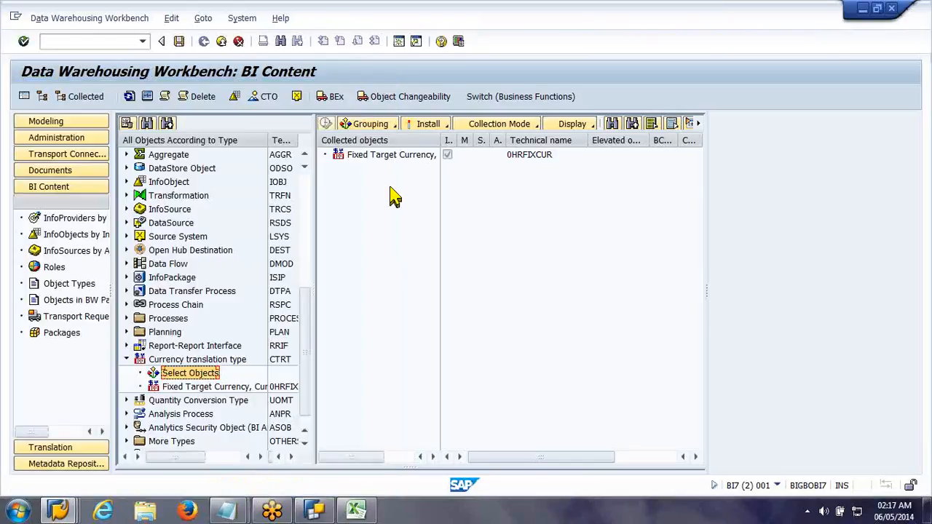
click(387, 156)
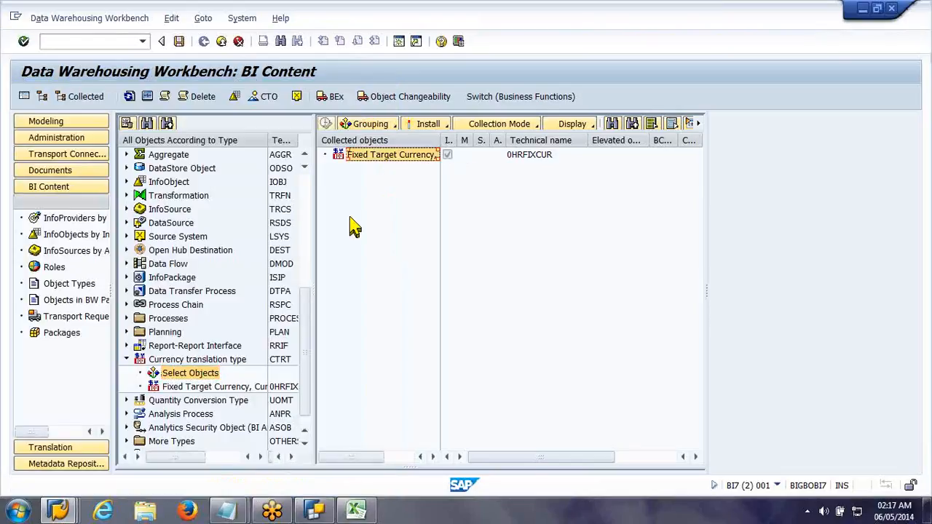
click(440, 125)
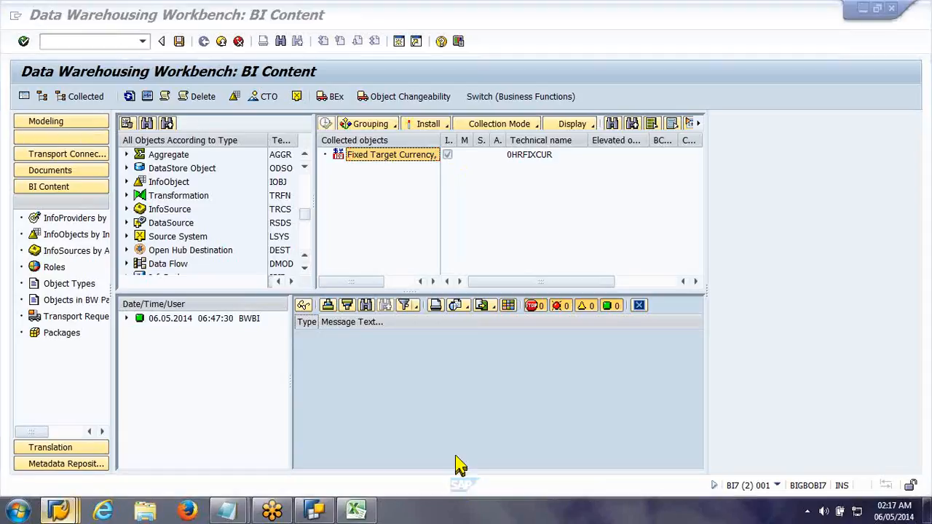
Step: Switch back to BEx Query Designer and reopen the query on Multiprovider from a refreshed history list
click(314, 511)
click(163, 51)
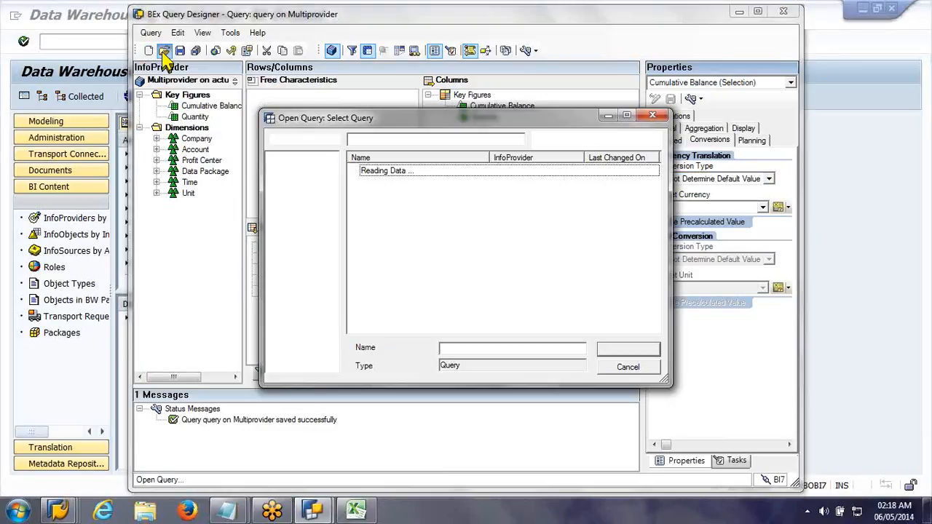
click(595, 140)
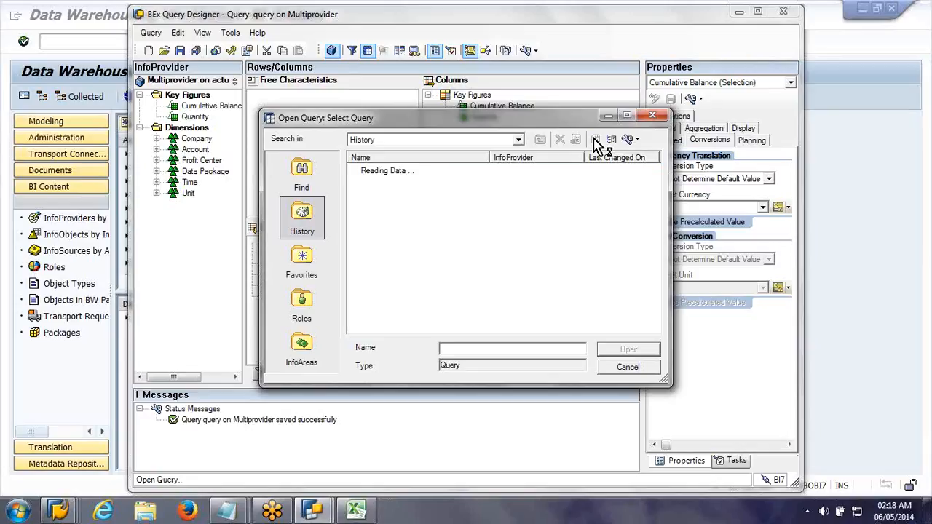
double_click(567, 171)
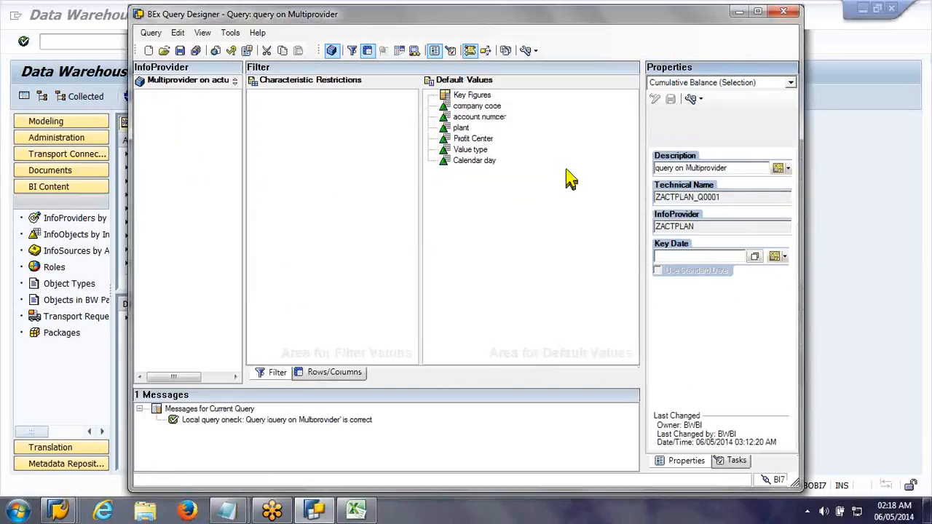
Step: Turn on the display of technical names and set Cumulative Balance's currency conversion type to 0HRFIXCUR (Fixed Target Currency, Current Date)
click(327, 376)
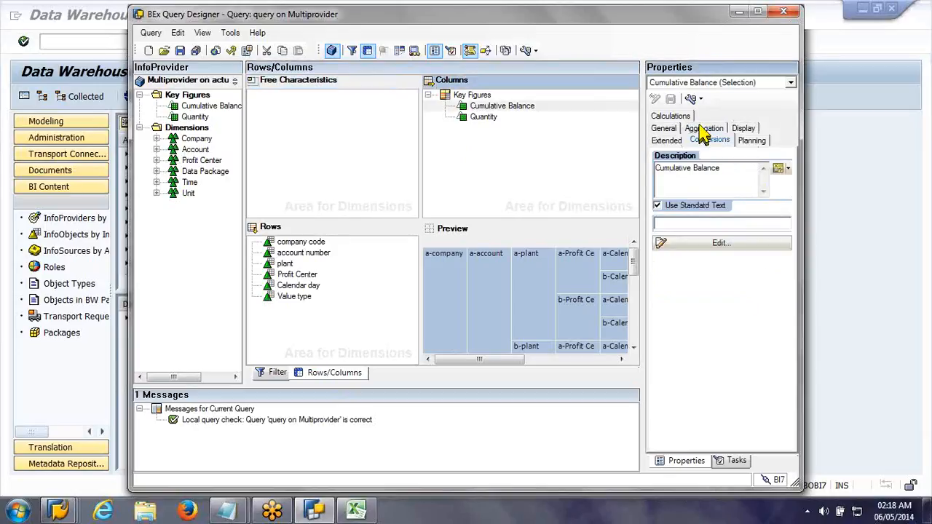
click(705, 137)
click(769, 179)
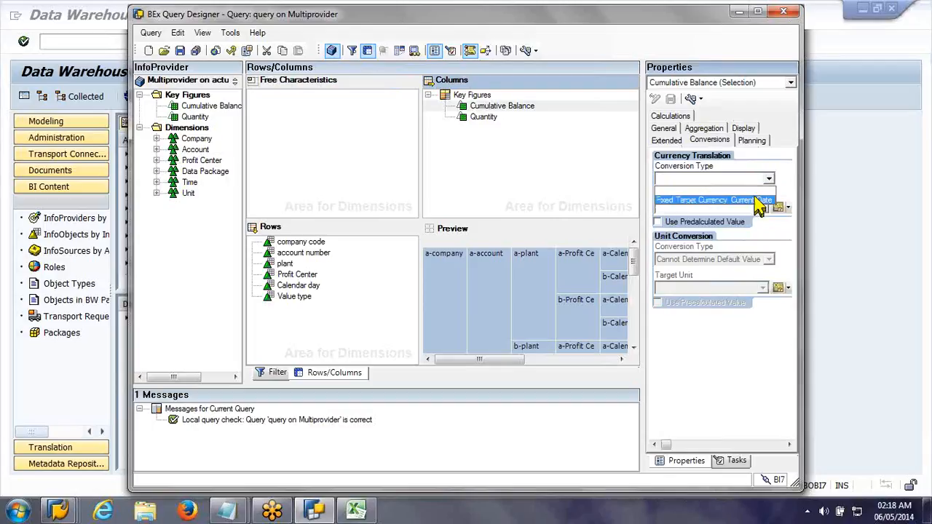
click(701, 98)
click(724, 129)
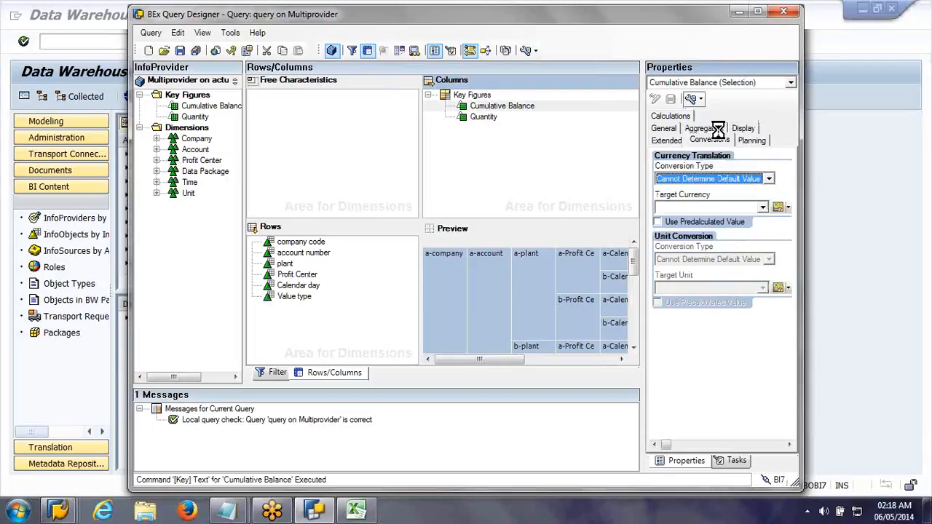
click(771, 181)
click(773, 199)
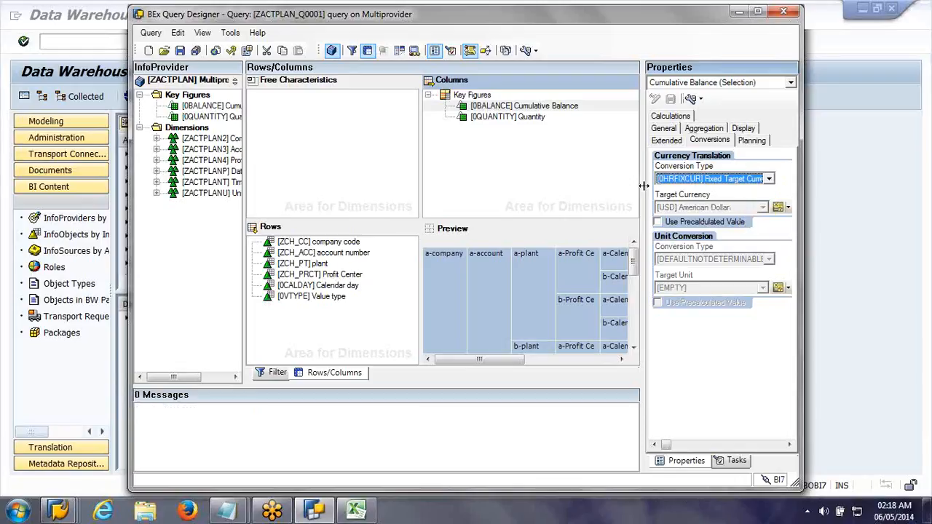
Step: Add InfoProvider and Request ID from the Data Package dimension to the free characteristics and save the query
click(156, 170)
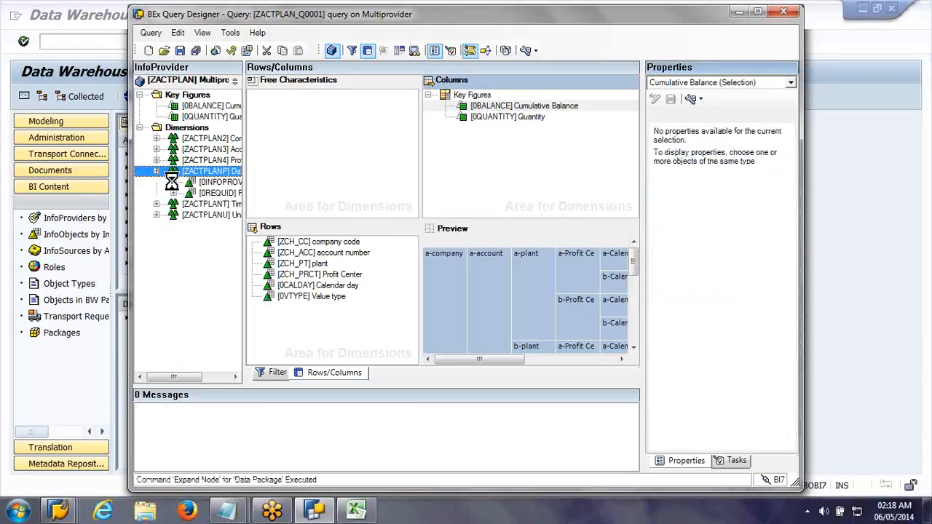
click(178, 184)
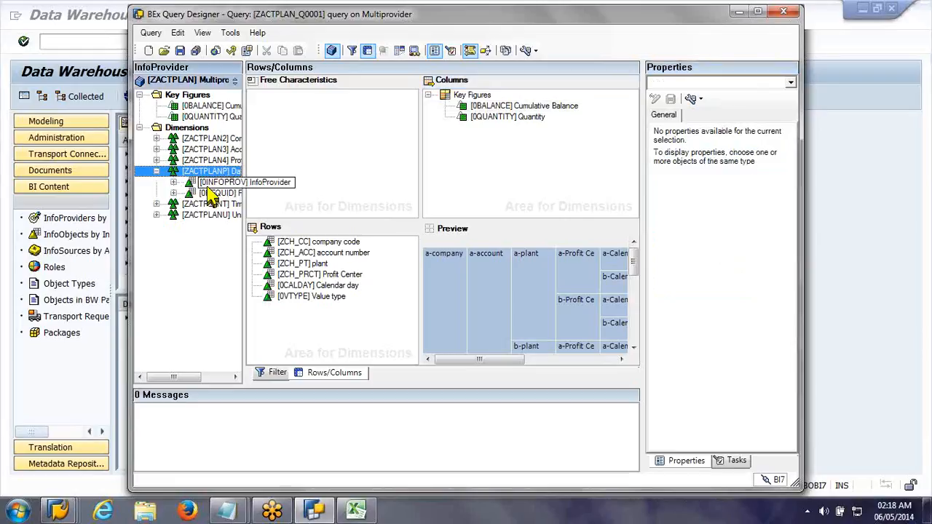
drag(228, 184, 250, 108)
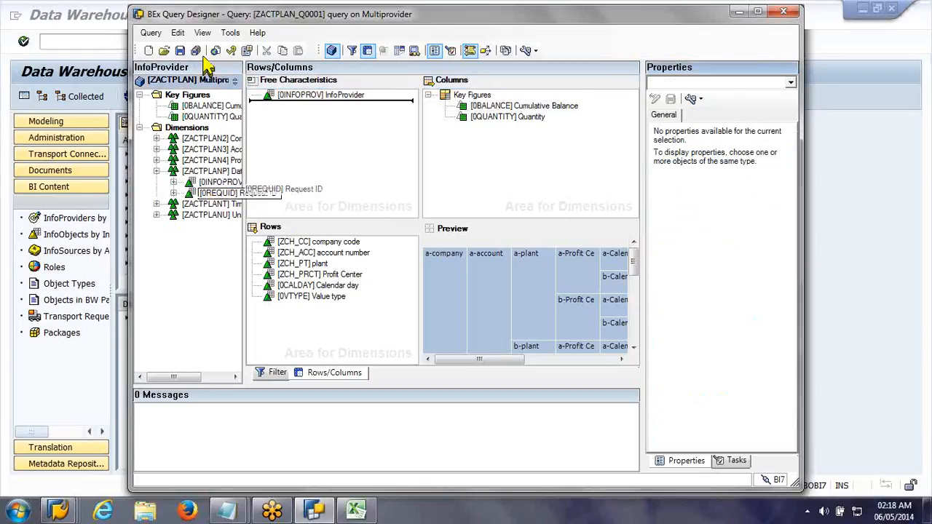
click(293, 106)
ctrl+click(292, 96)
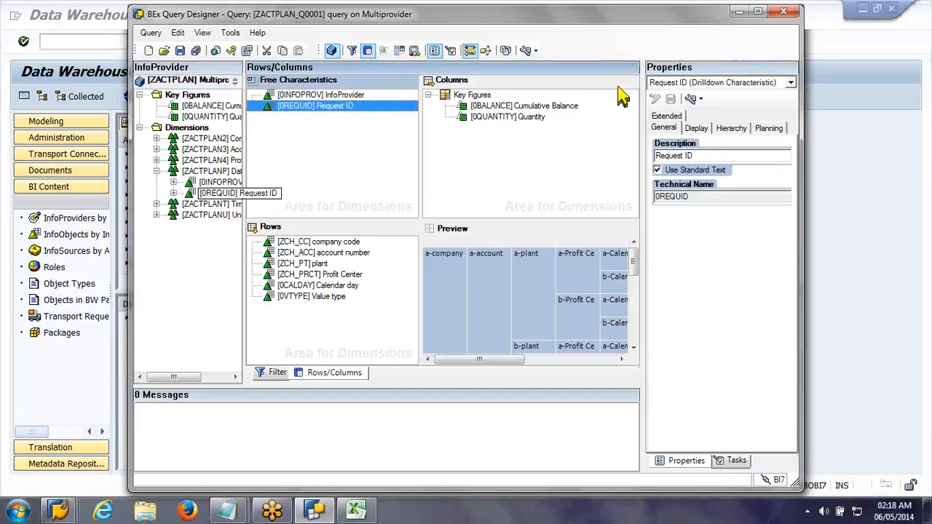
click(697, 129)
click(180, 51)
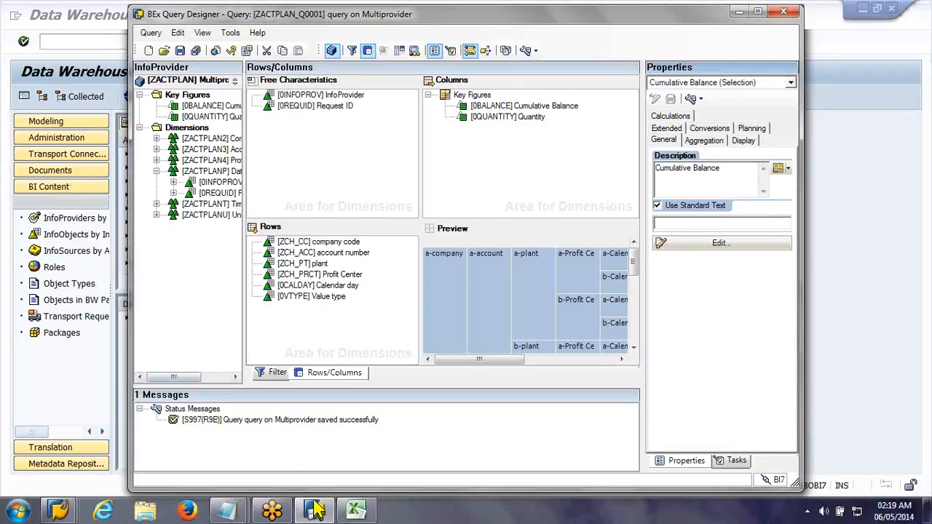
Step: Switch to BEx Analyzer in Excel and reload the query on Multiprovider with its saved changes
click(353, 518)
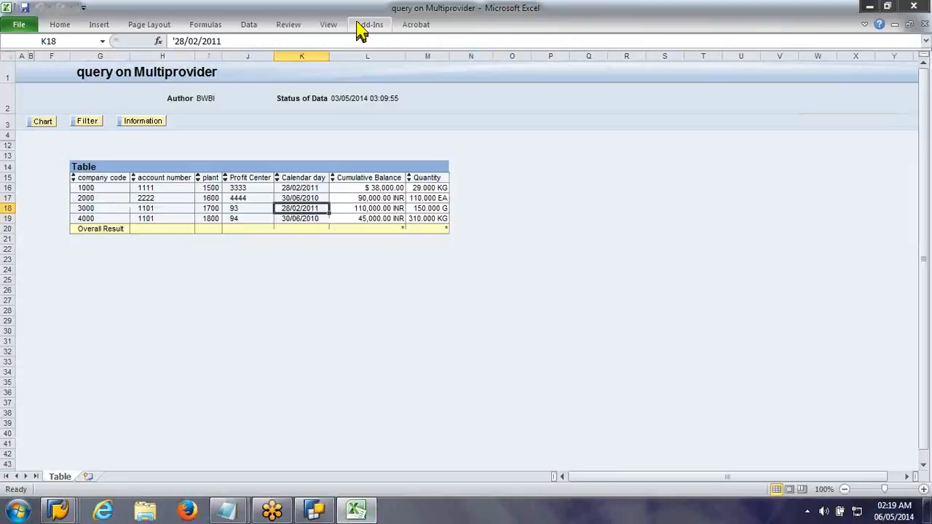
click(368, 26)
click(42, 42)
click(51, 58)
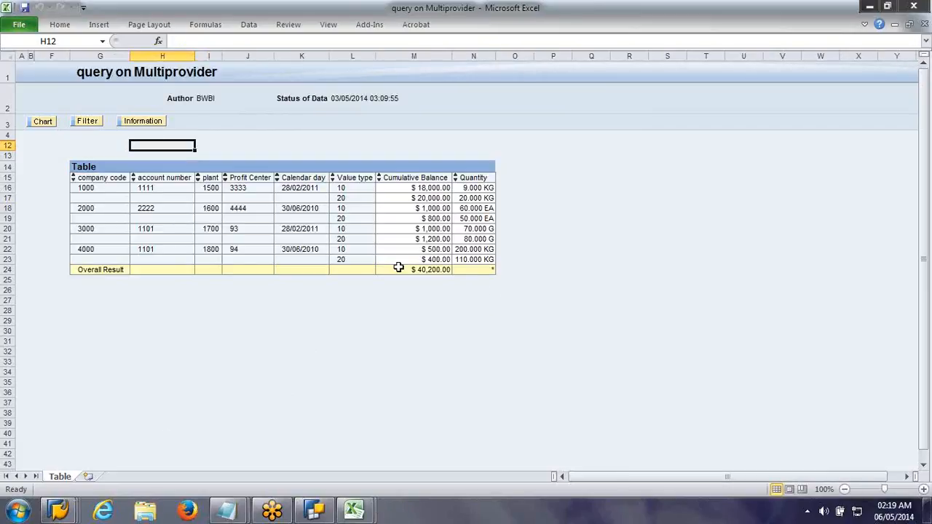
Step: Switch to the Data Warehousing Workbench, enlarge the object tree and open the object selection for Quantity Conversion Type
click(62, 512)
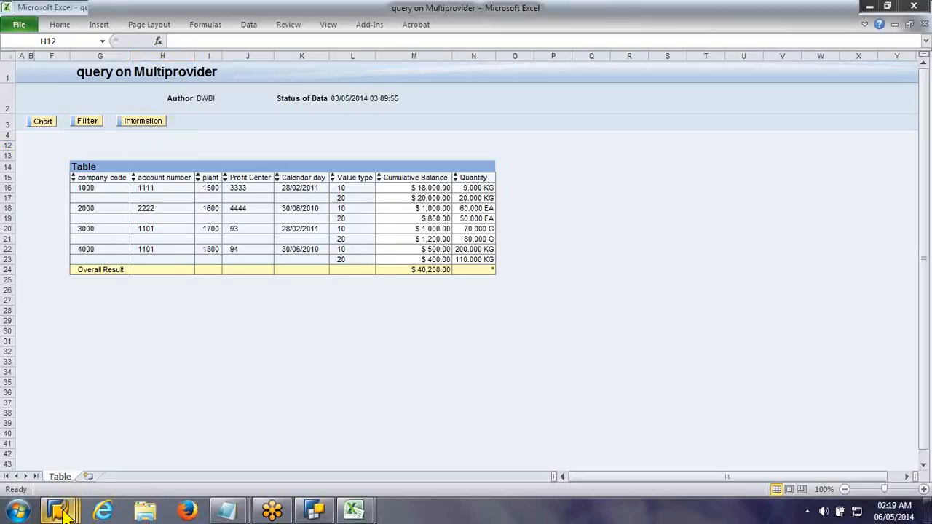
mouse_move(70, 515)
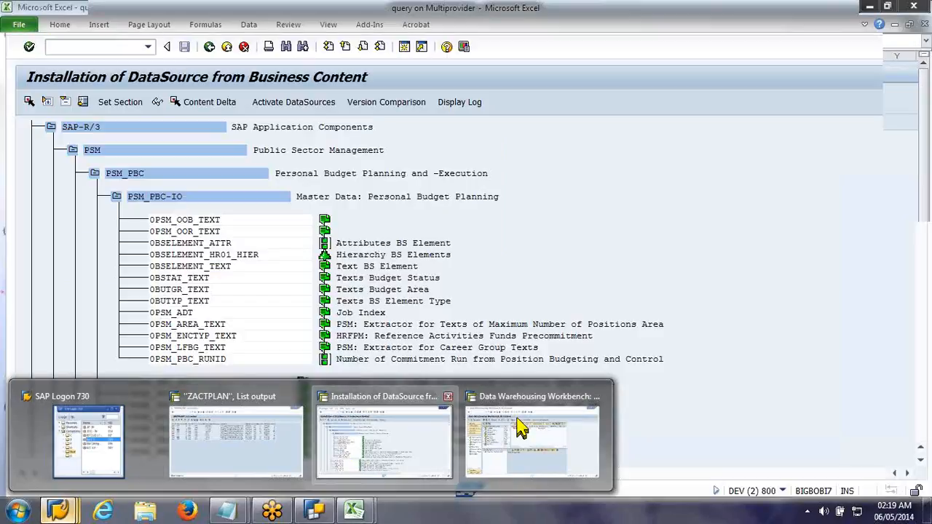
click(521, 429)
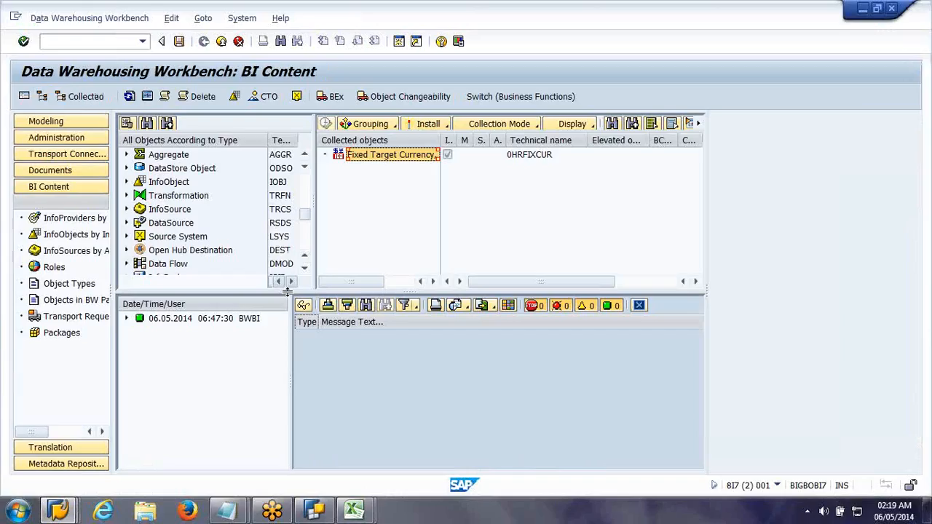
drag(288, 291, 291, 460)
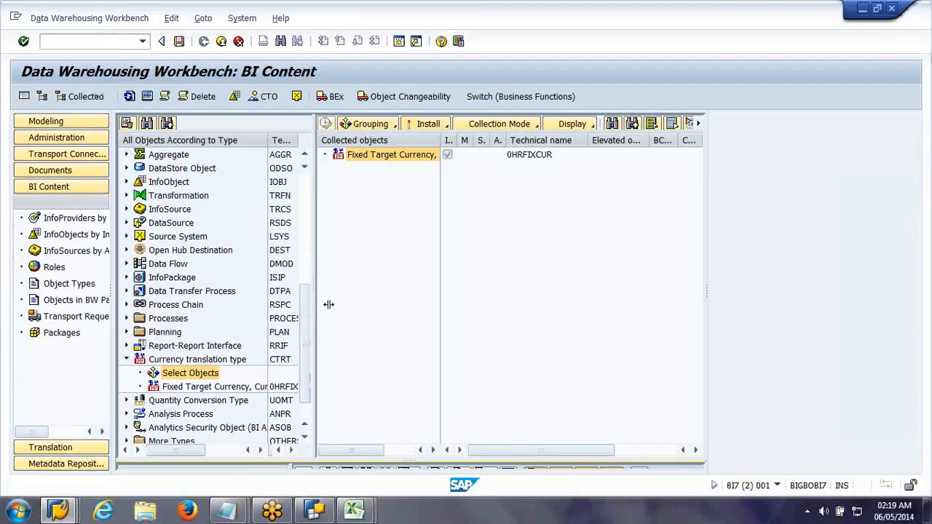
drag(328, 305, 421, 343)
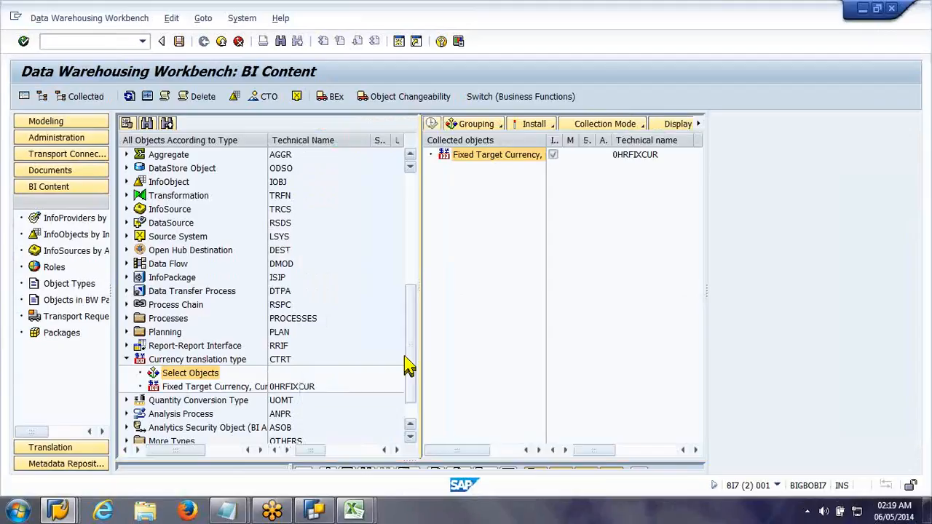
scroll(209, 397, down, 1)
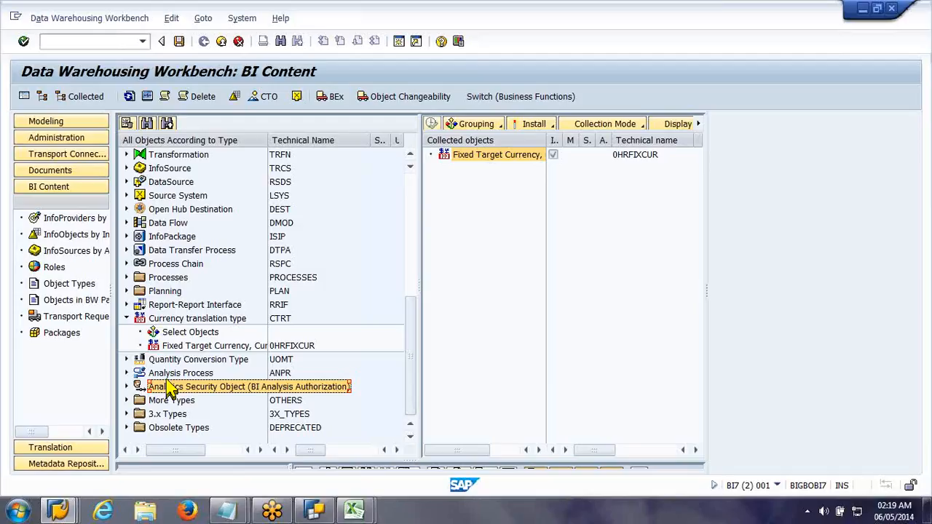
click(126, 359)
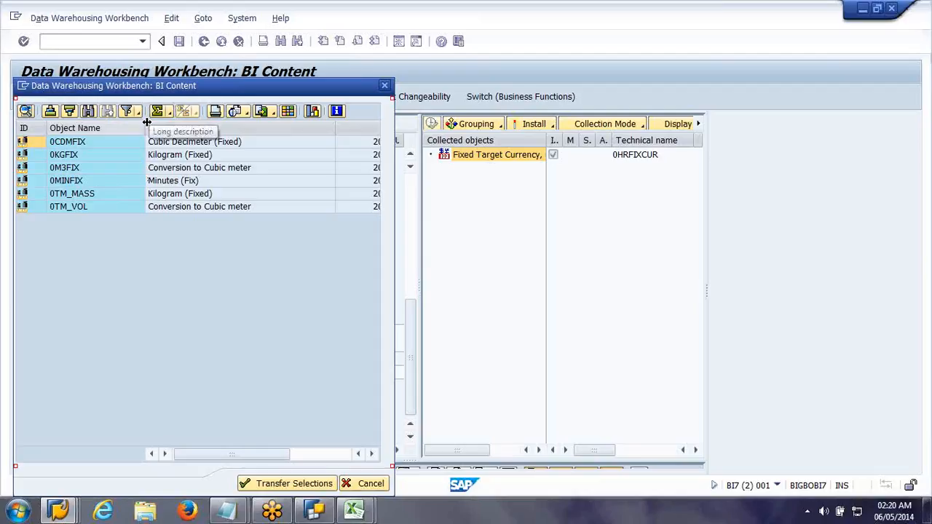
Step: Collect the quantity conversion type 0KGFIX (Kilogram (Fixed)) and install it from BI Content
drag(147, 123, 99, 131)
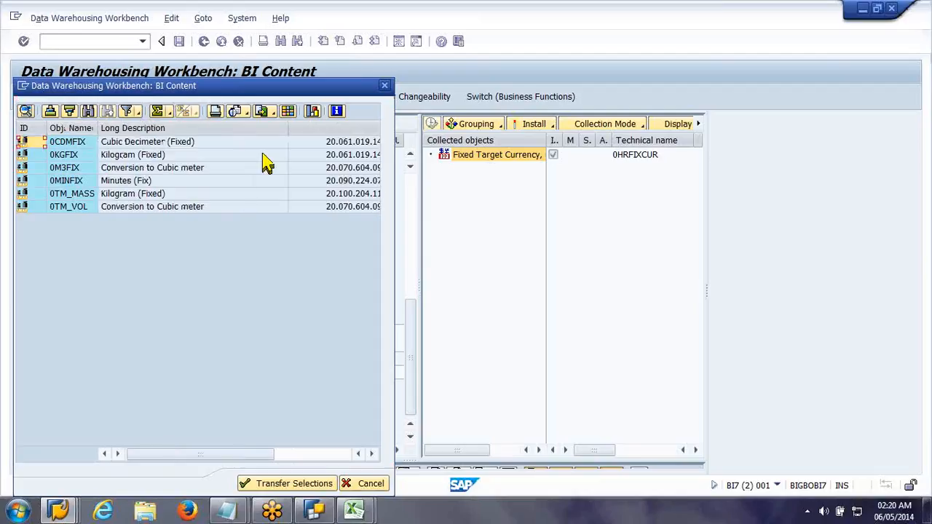
drag(267, 128, 188, 167)
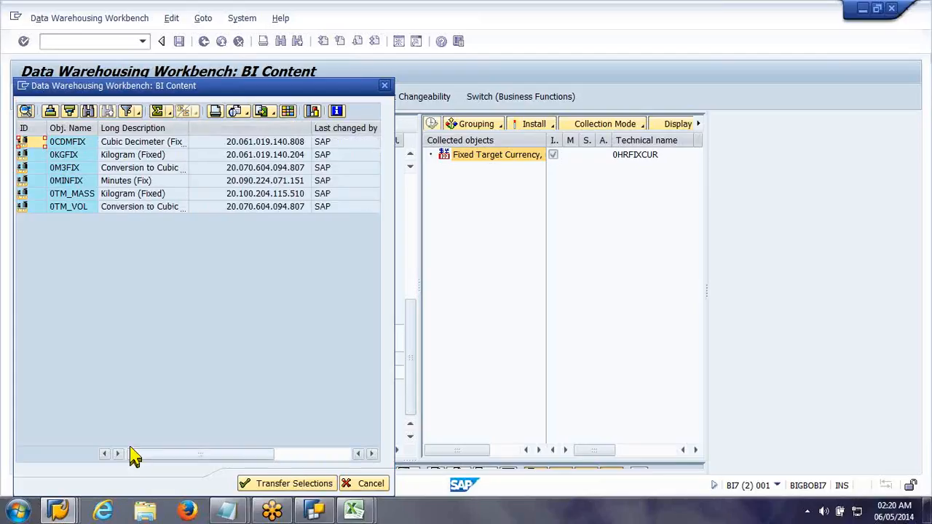
click(75, 182)
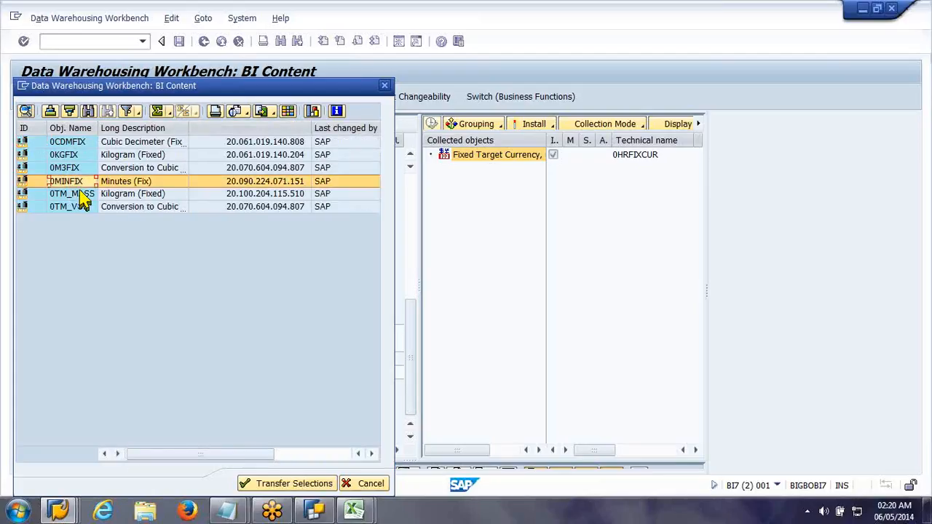
click(83, 156)
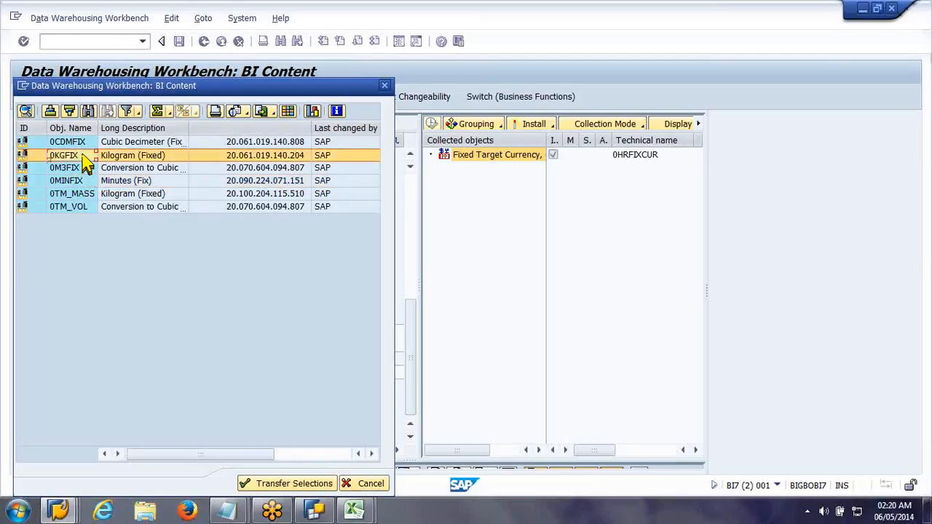
double_click(83, 155)
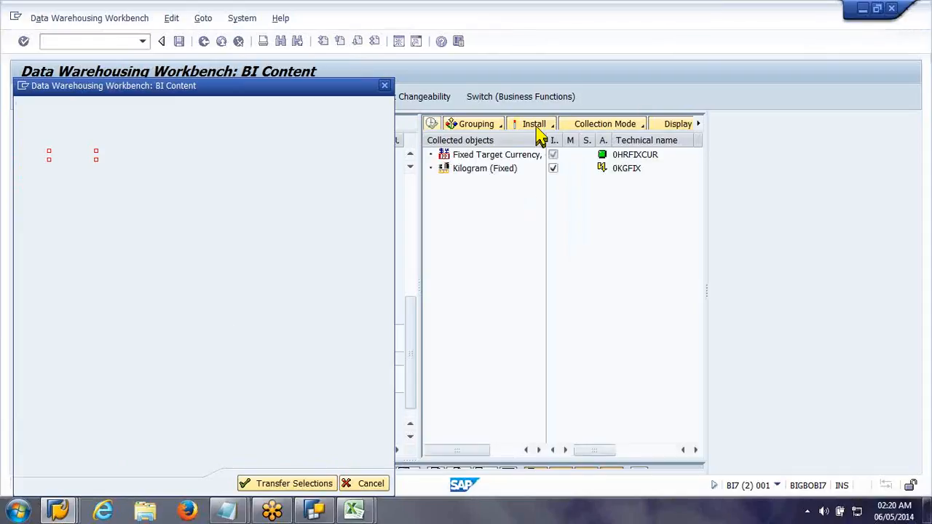
click(538, 133)
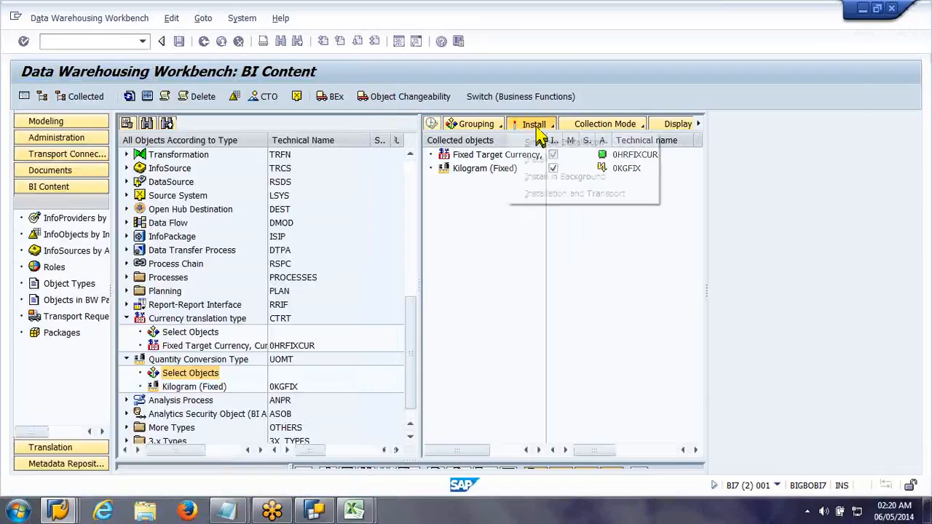
click(537, 159)
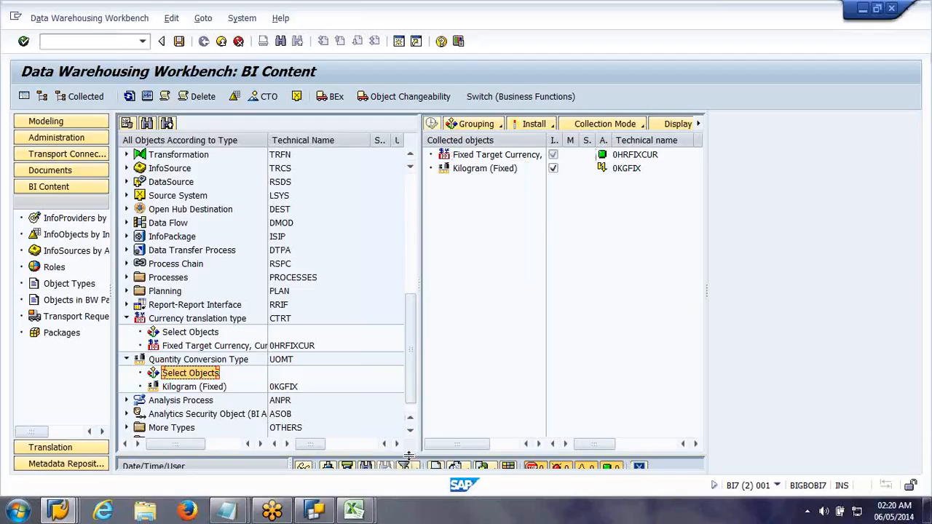
Step: Enlarge the installation log and read through the messages for the conversion type installation
drag(450, 288, 370, 312)
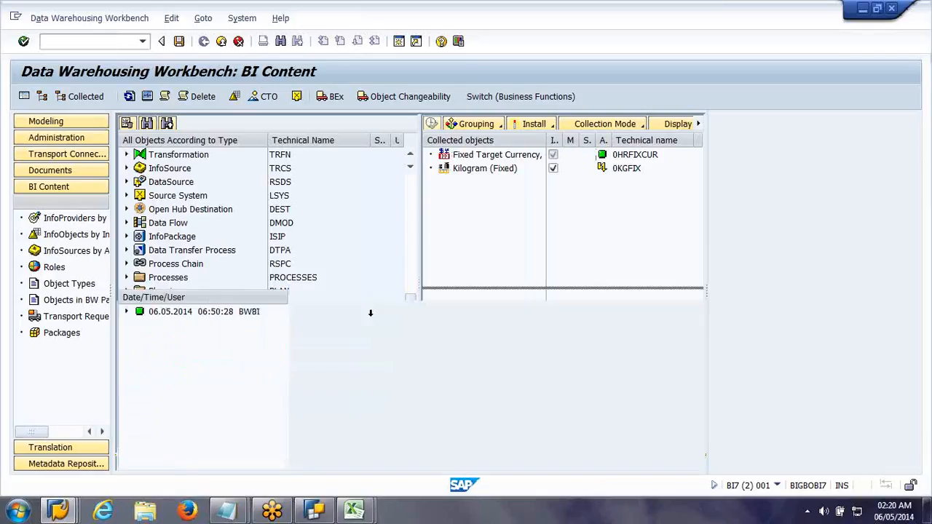
double_click(234, 318)
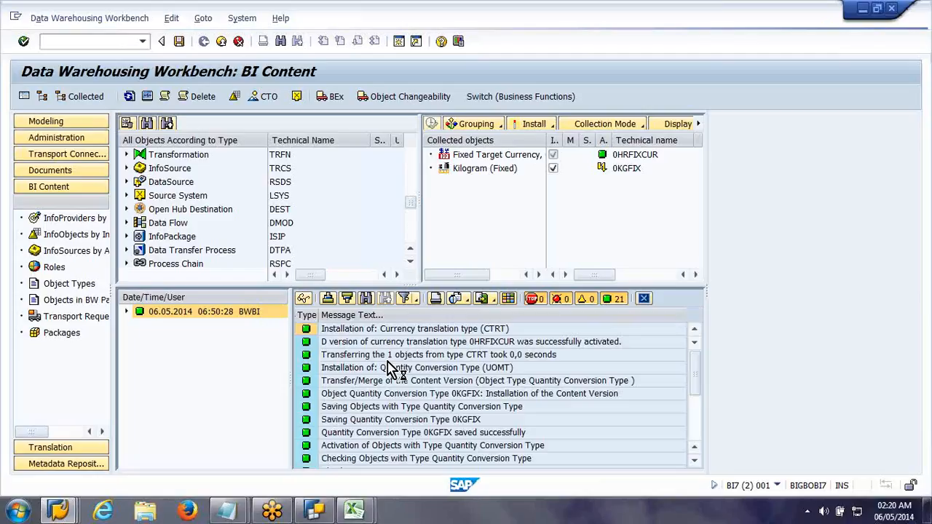
scroll(393, 368, down, 3)
scroll(393, 368, down, 1)
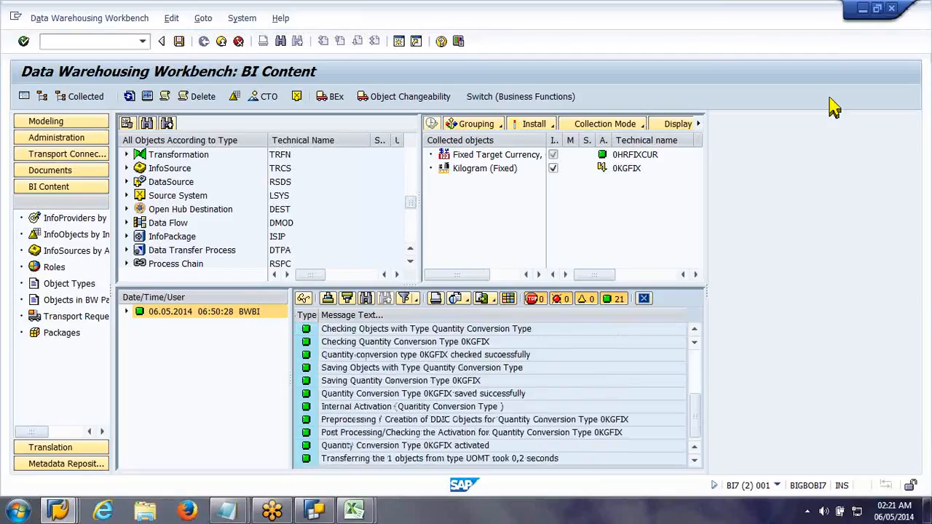
Step: Return to BEx Query Designer and reopen the query on Multiprovider
click(864, 8)
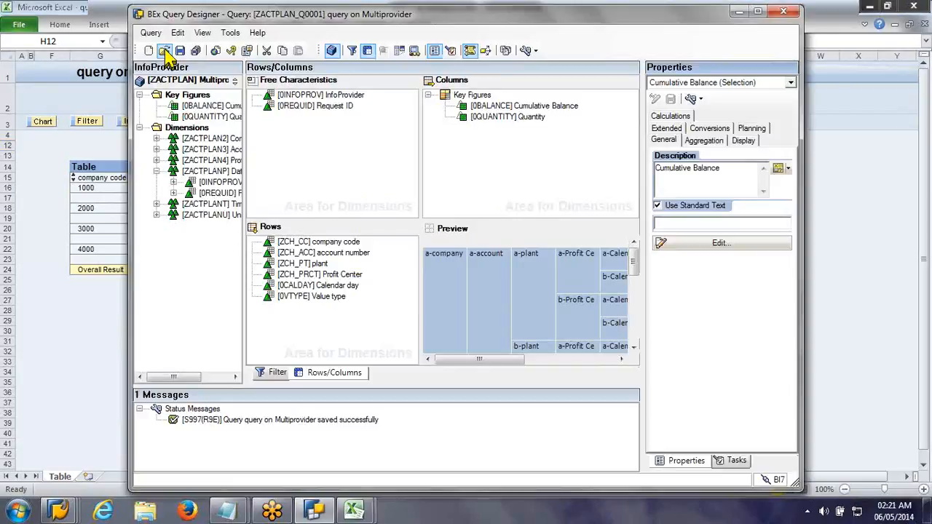
click(165, 51)
double_click(446, 181)
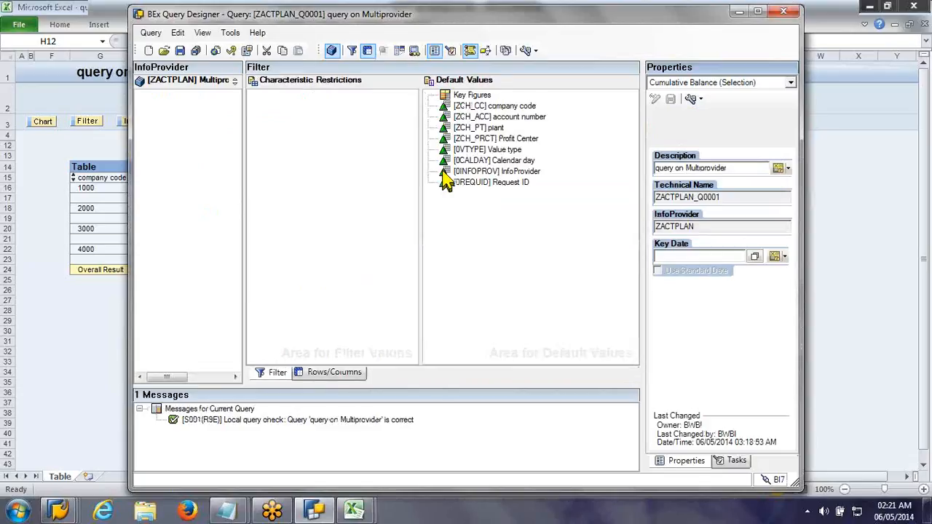
Step: Set the unit conversion type of the Quantity key figure to 0KGFIX (Kilogram (Fixed)) and save the query
click(339, 373)
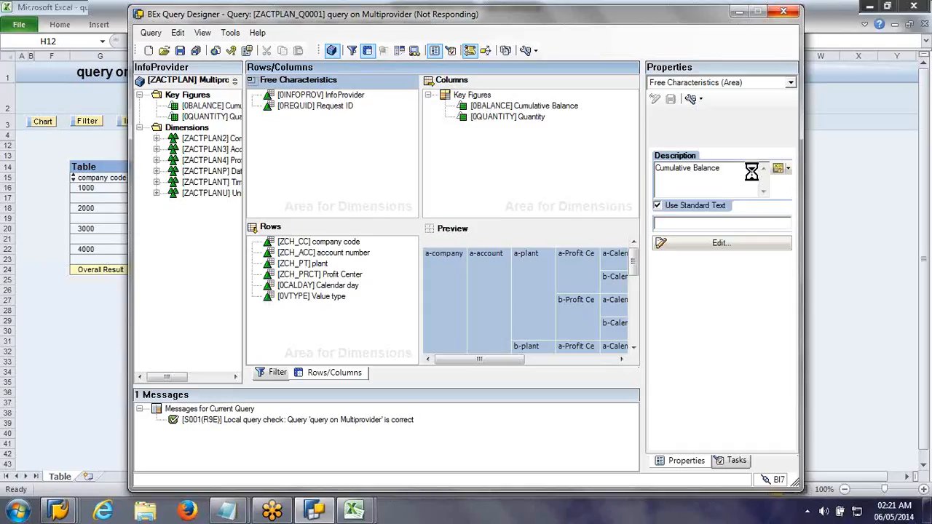
click(571, 117)
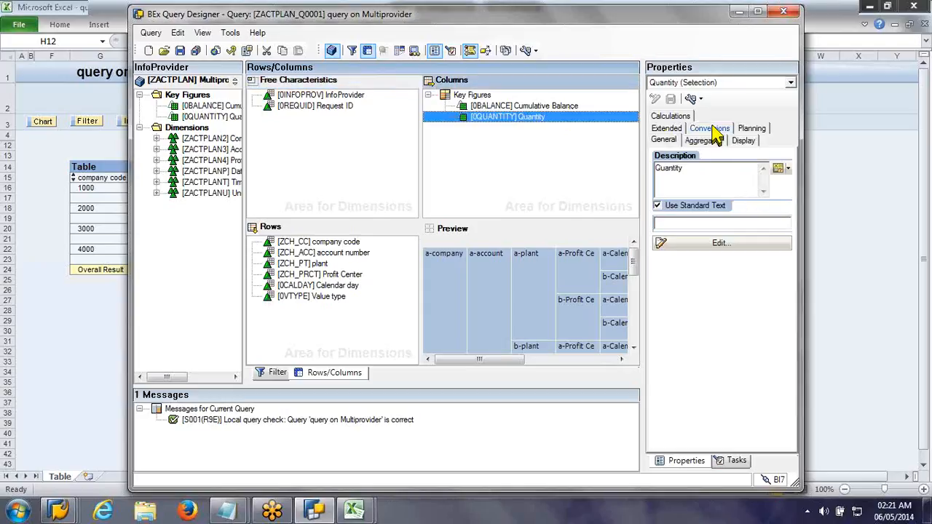
click(710, 129)
click(720, 260)
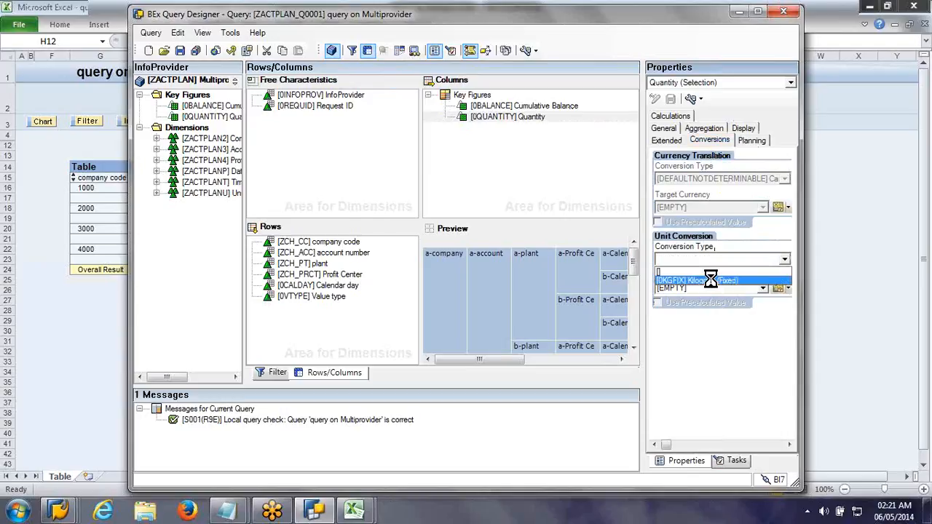
click(711, 281)
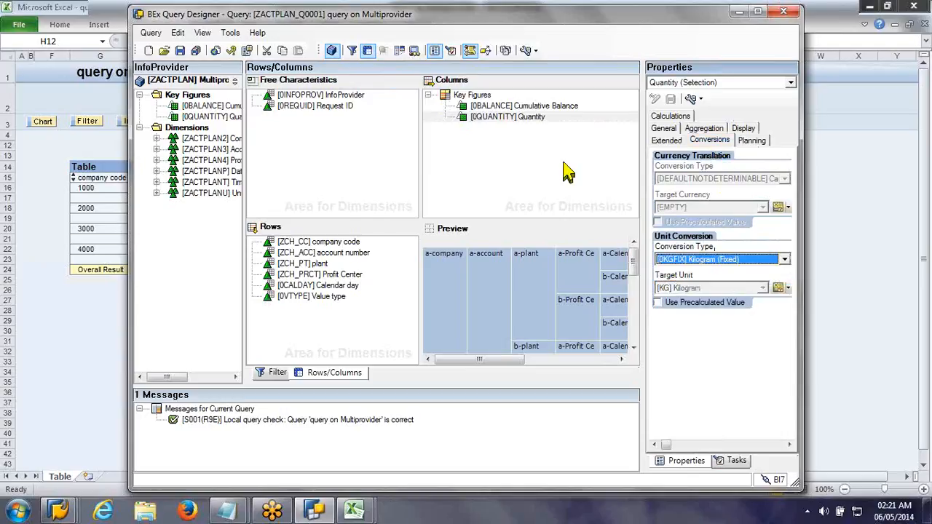
click(180, 50)
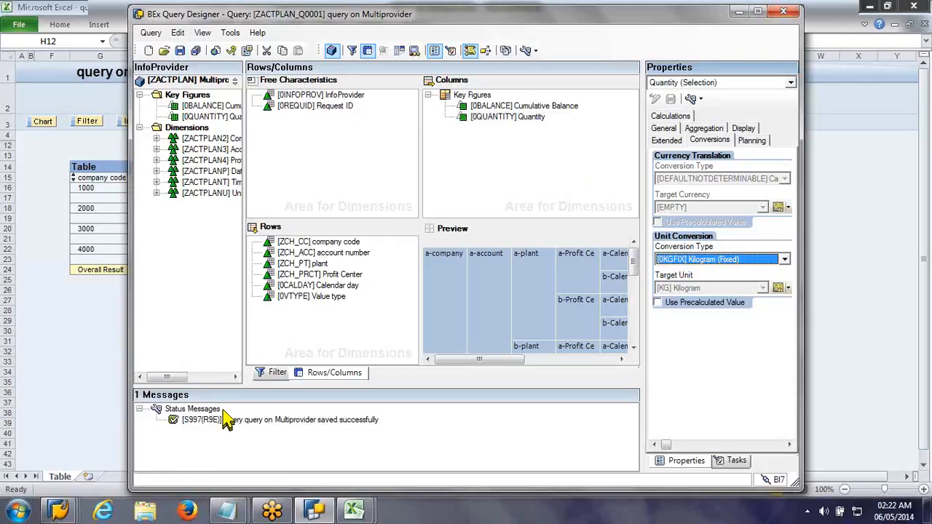
Step: Switch to Excel and close both open workbooks showing the query on Multiprovider
click(91, 344)
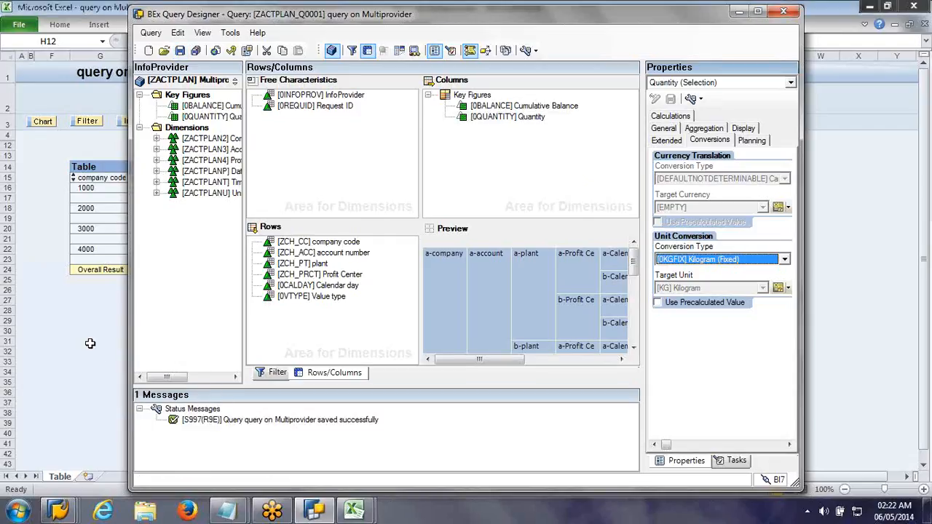
click(926, 25)
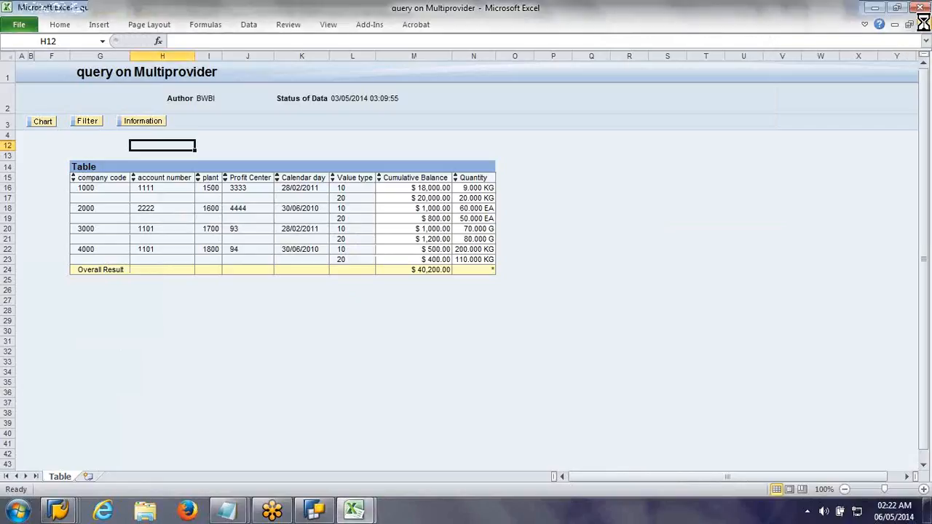
click(466, 302)
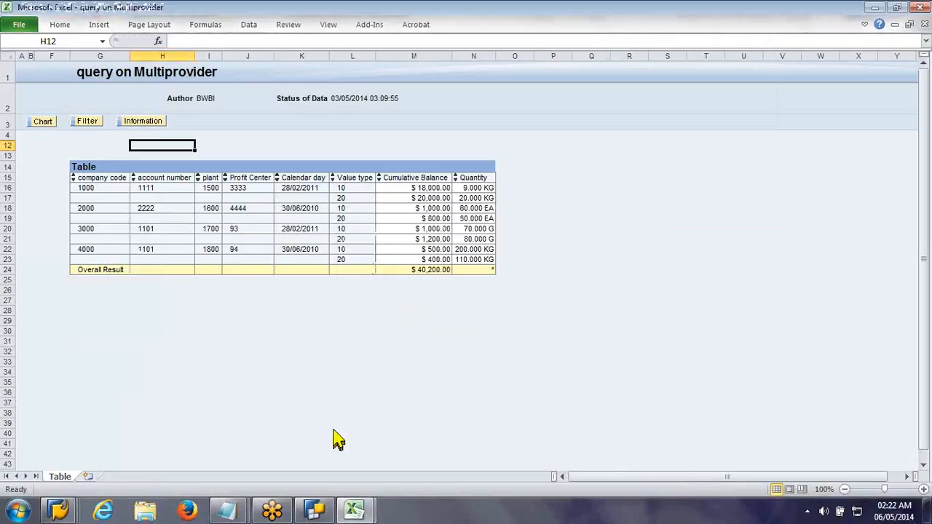
mouse_move(322, 405)
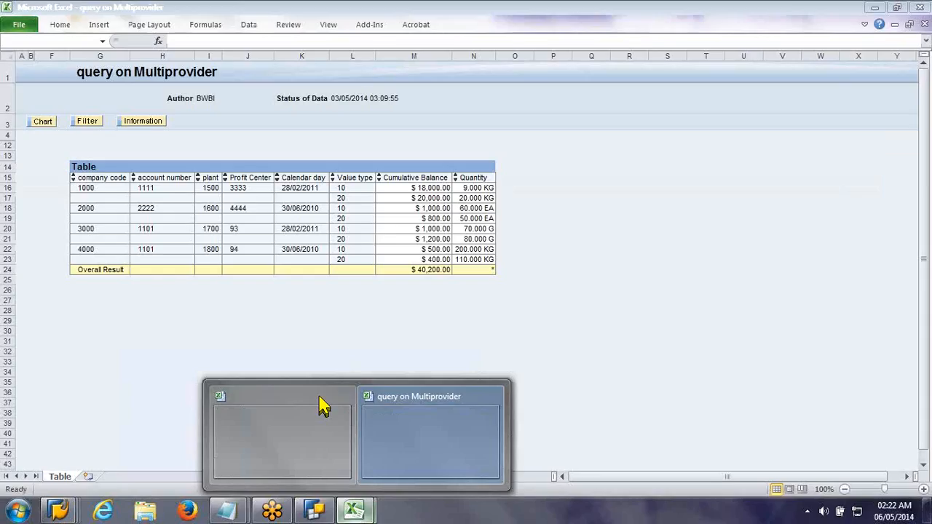
click(320, 398)
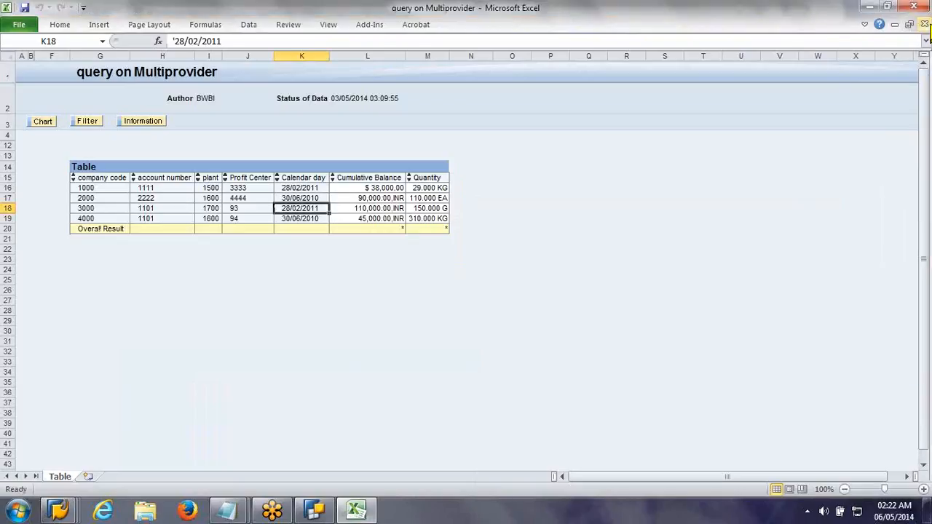
click(925, 24)
click(490, 301)
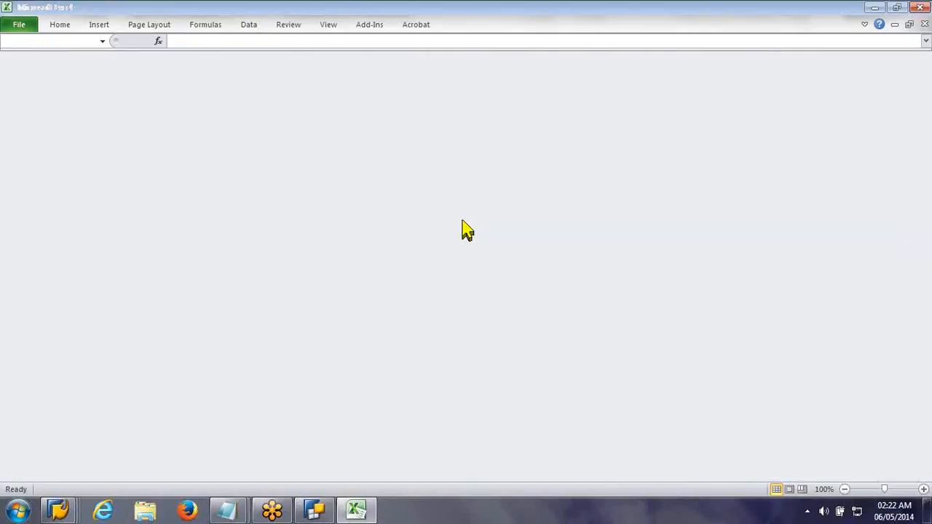
Step: Open the query [ZACTPLAN_Q0001] query on Multiprovider from the history in BEx Analyzer and check its Quantity values
click(359, 27)
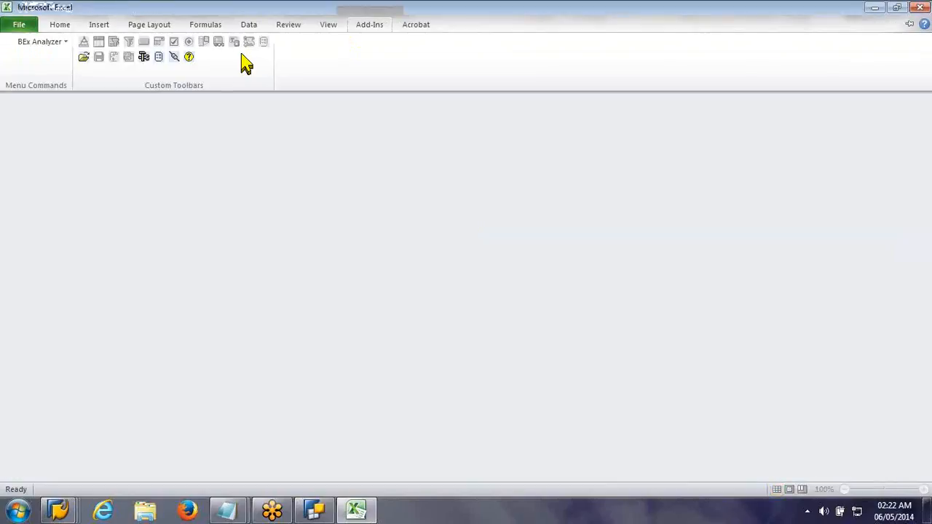
click(56, 45)
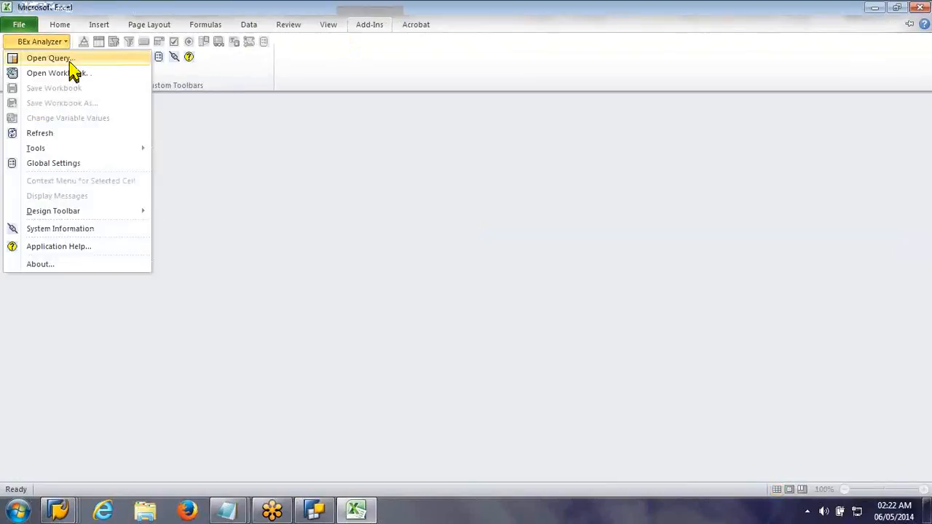
click(70, 63)
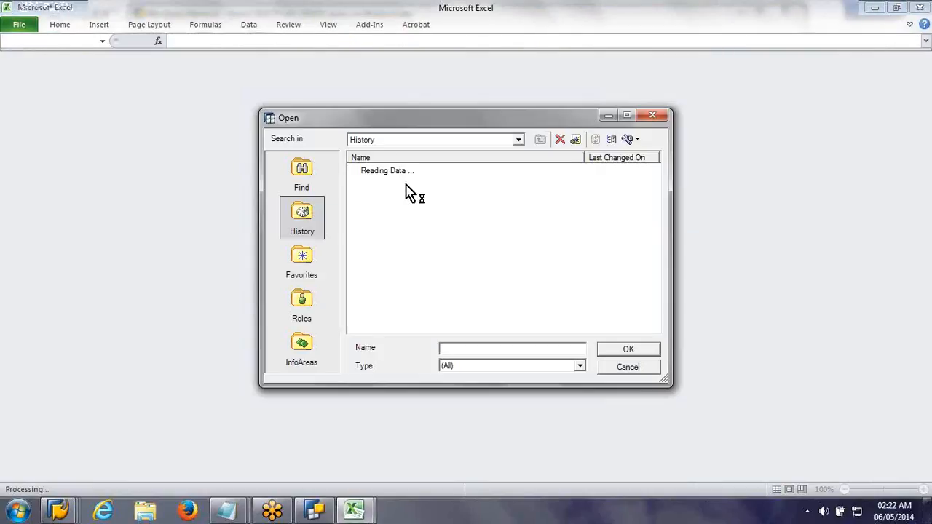
click(408, 184)
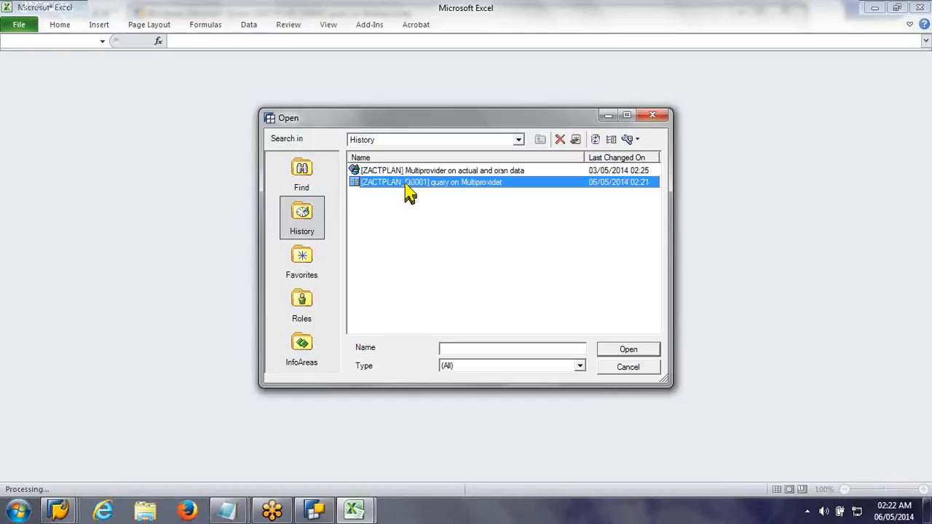
double_click(407, 183)
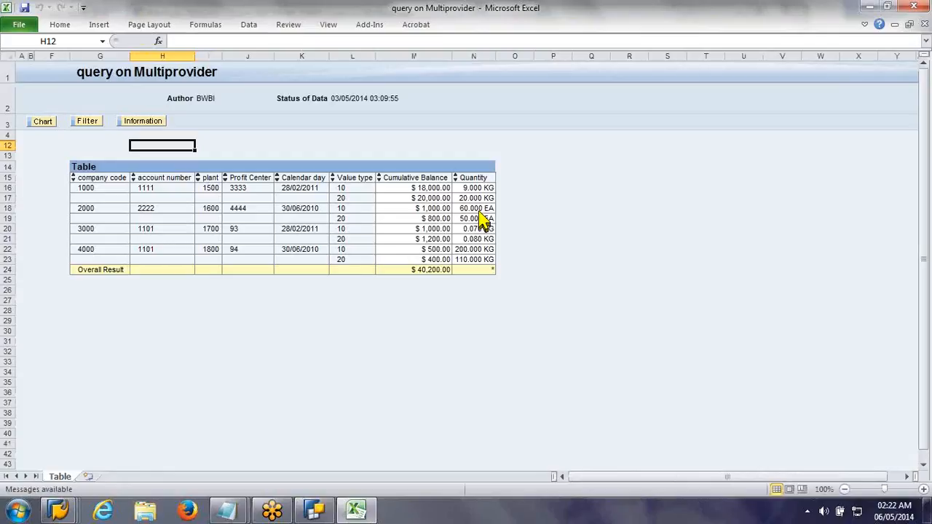
click(477, 209)
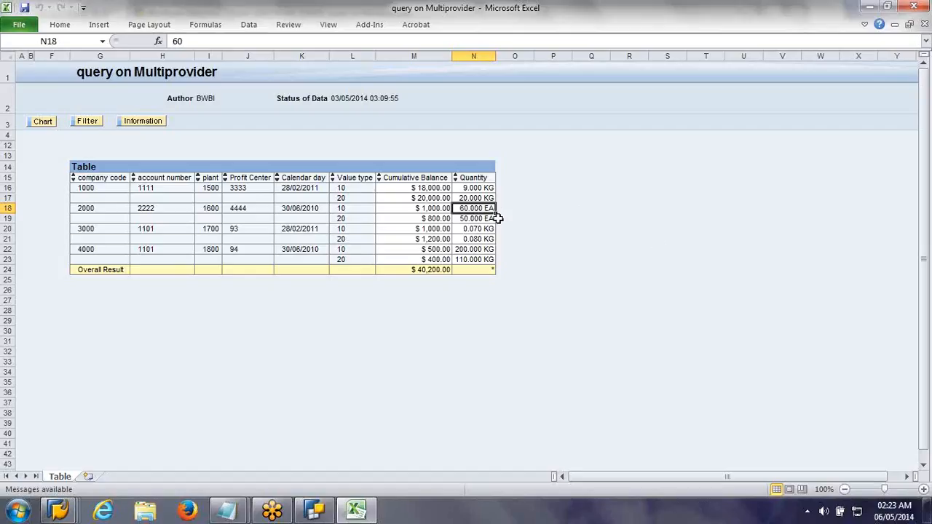
Step: Move Value type from the rows to the free characteristics in the local query properties
click(343, 199)
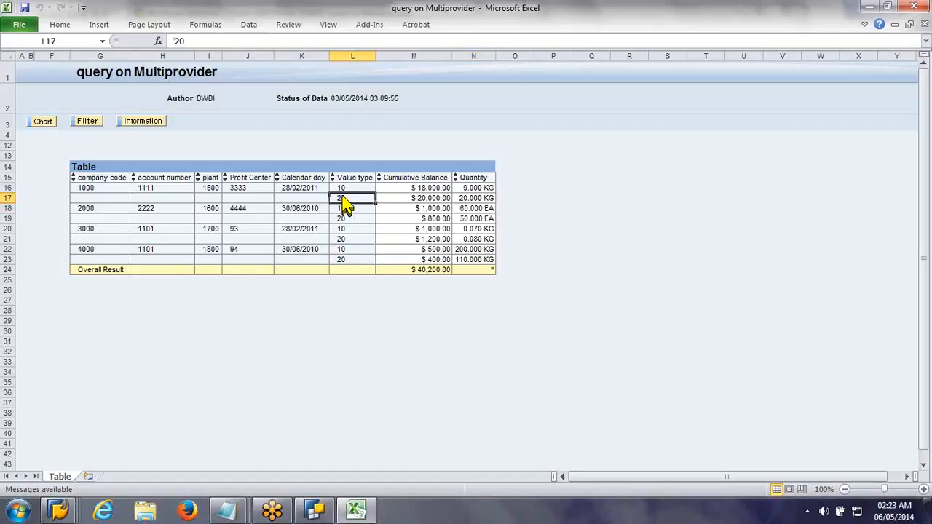
right_click(346, 205)
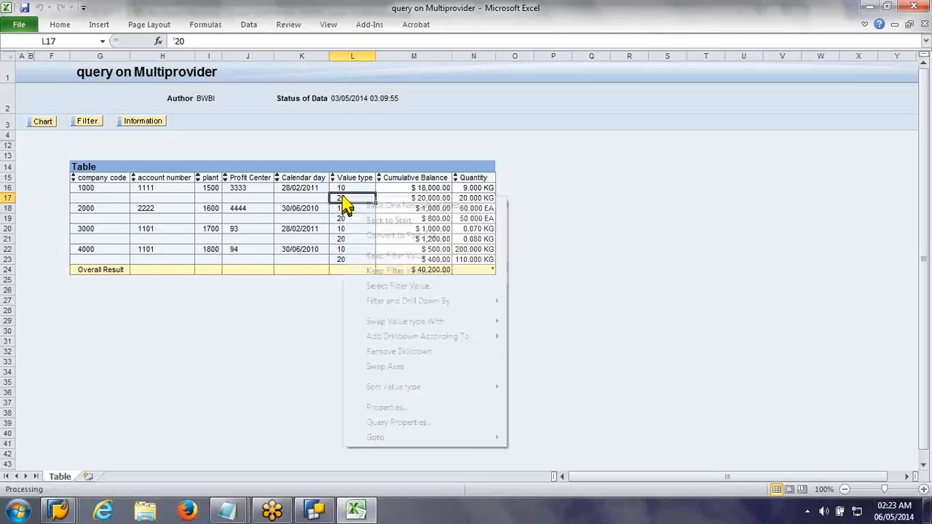
click(444, 424)
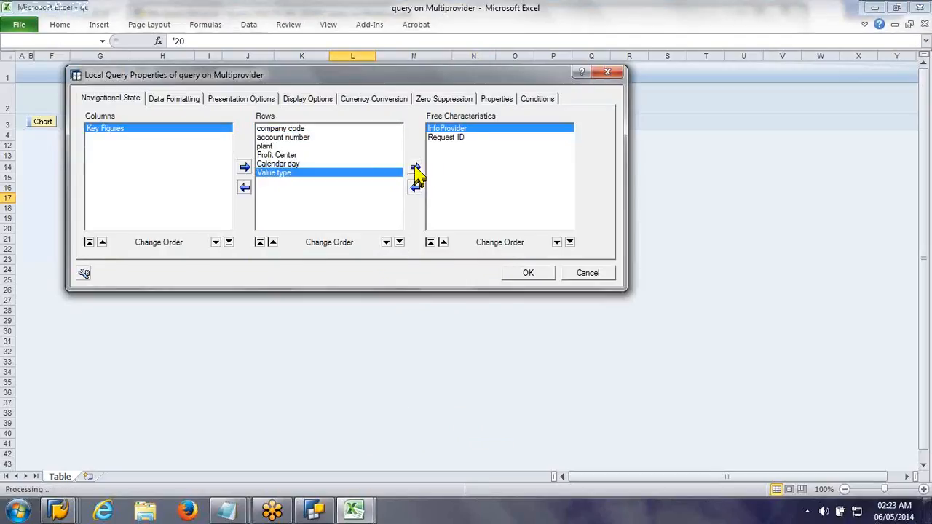
click(415, 167)
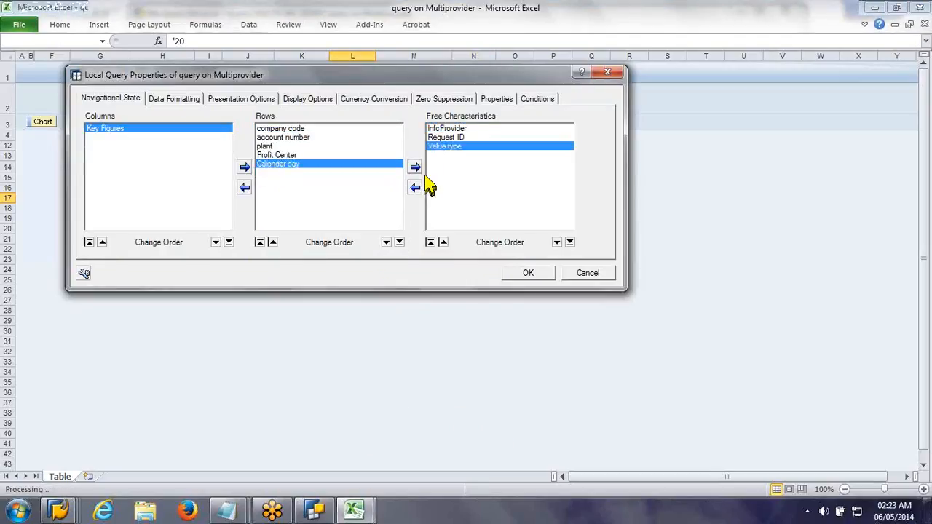
click(540, 277)
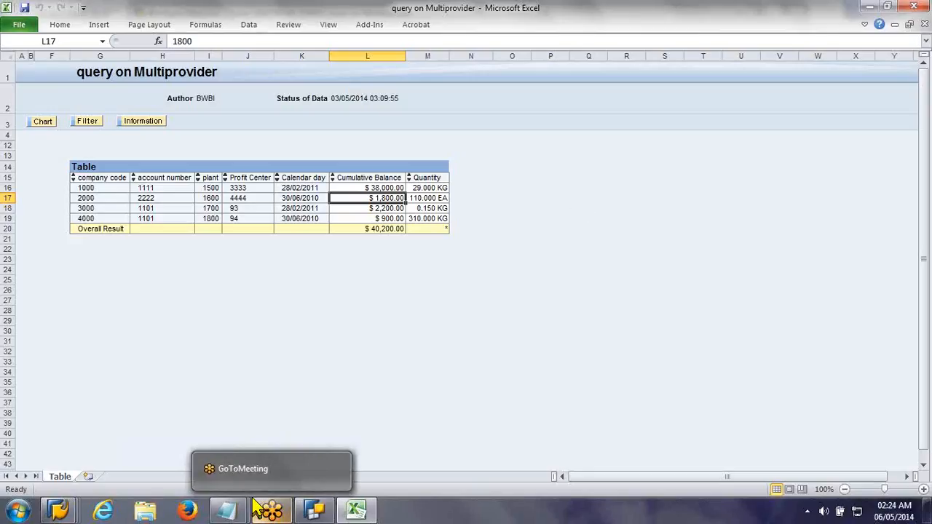
Step: Switch to Notepad and write the note "restricting characteristic by a characteristic is called filtering"
mouse_move(229, 512)
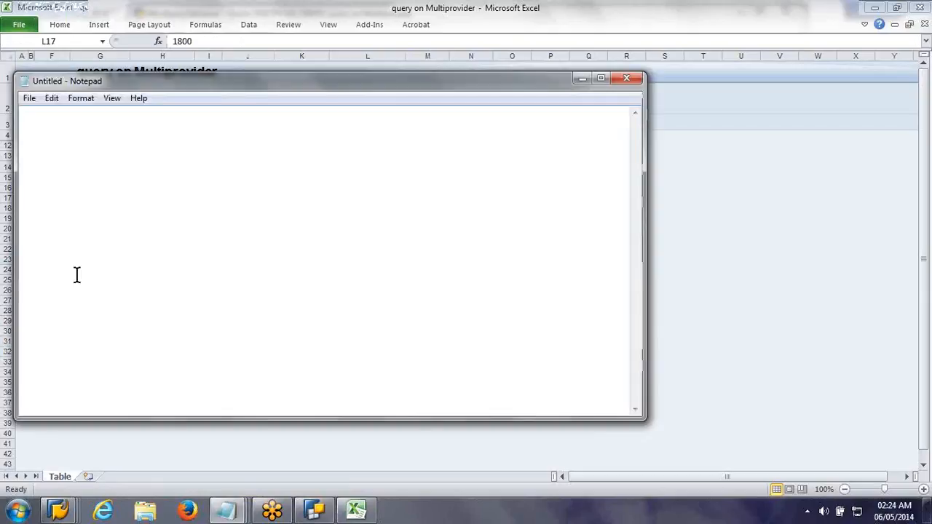
text(restricting chara)
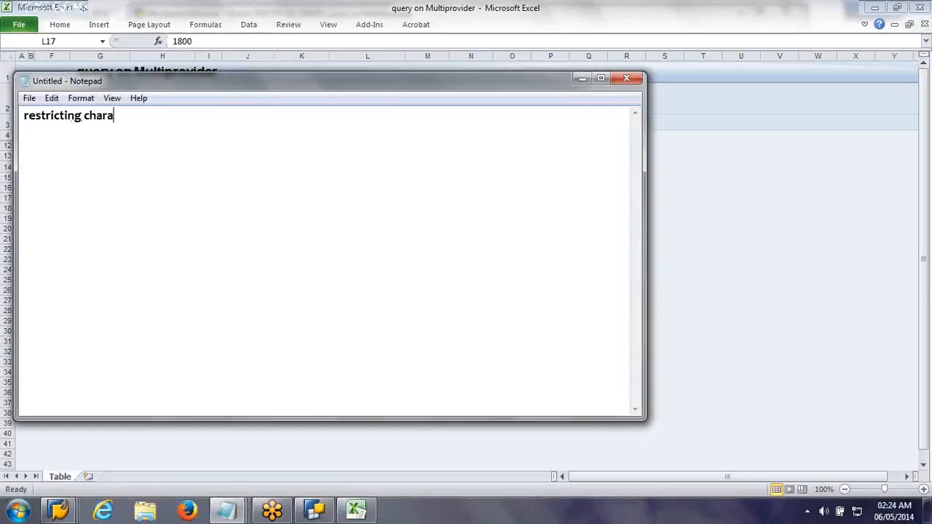
text(cteristic by a)
text( character)
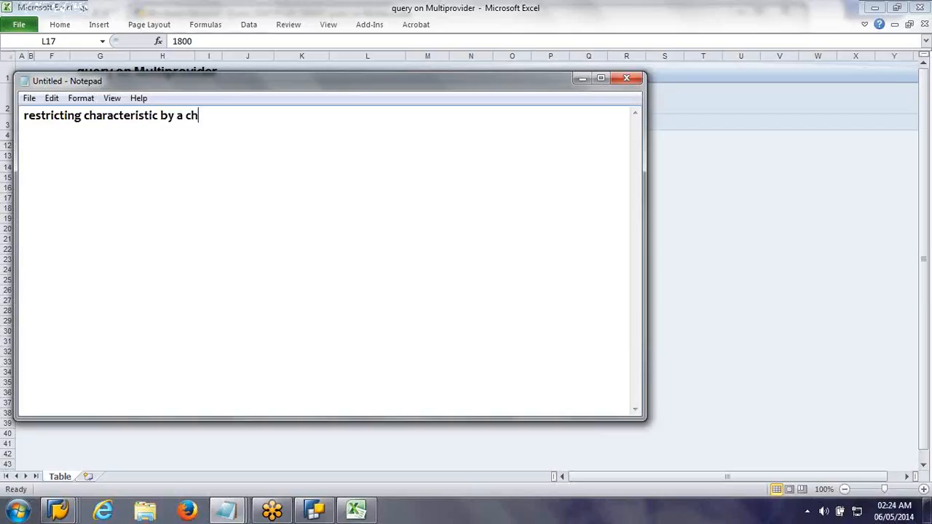
text(istic is ac)
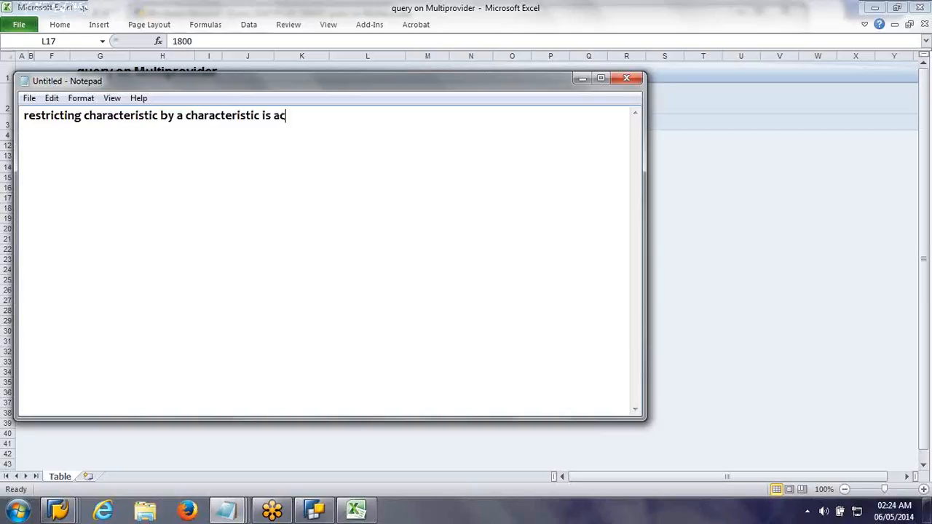
key(BackSpace)
key(BackSpace)
text(called filtering)
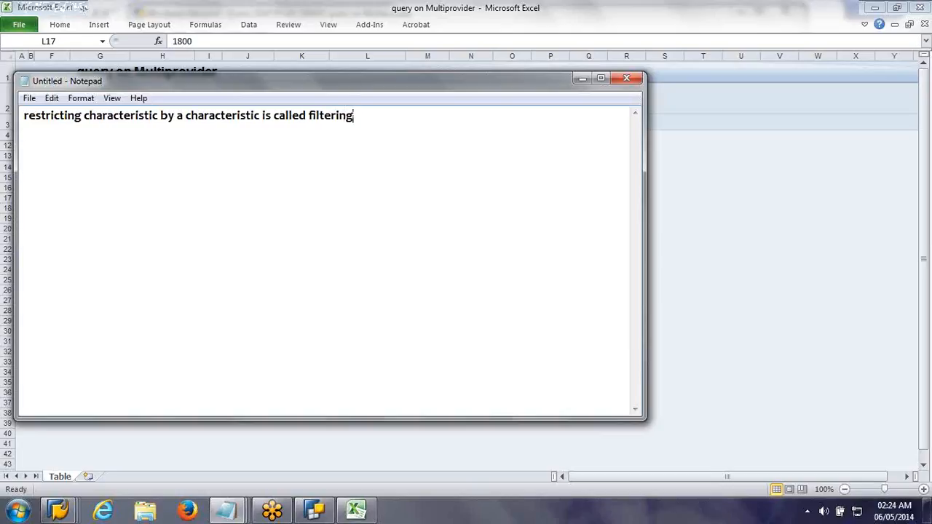
key(Return)
Step: Duplicate the note line and change its opening to "restricting key figure" in the copy
key(ctrl+a)
key(ctrl+c)
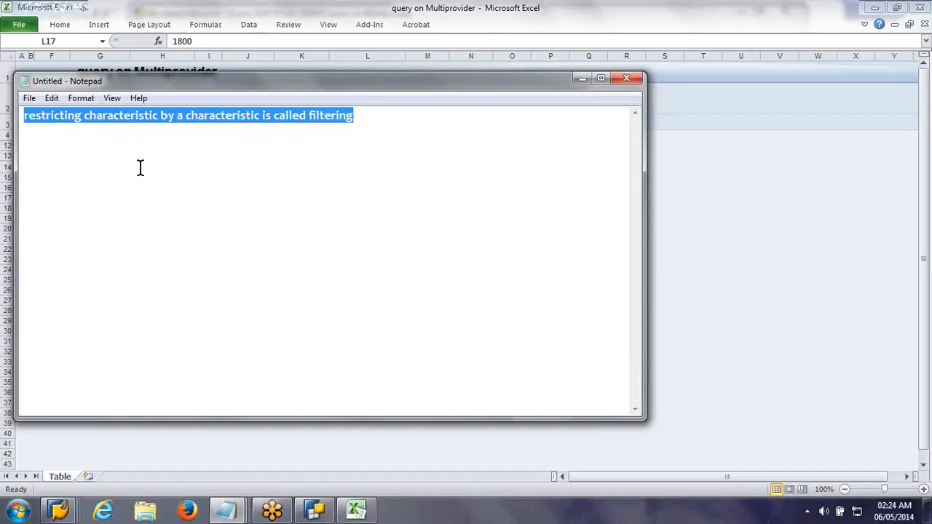
click(141, 168)
key(ctrl+v)
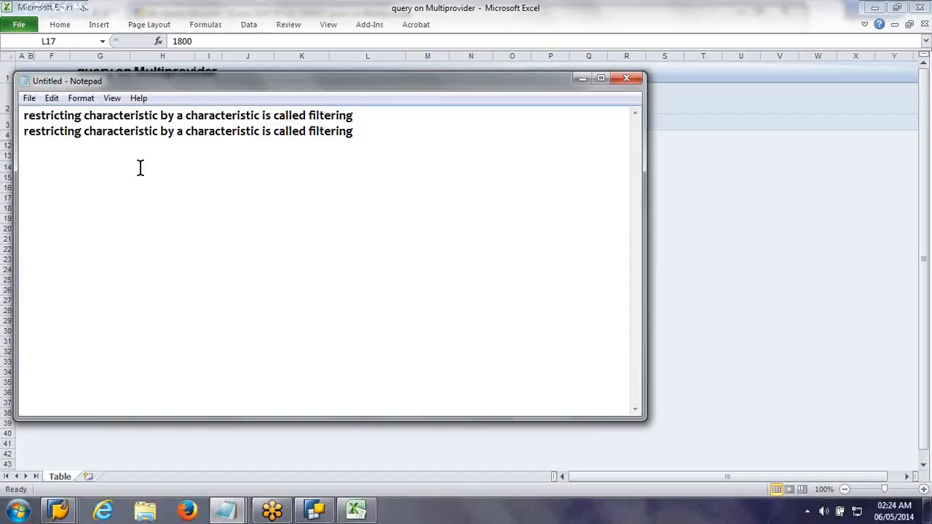
key(Left)
key(Left)
key(Left)
key(Left)
key(Left)
key(Left)
key(Left)
key(Left)
key(Left)
key(Left)
key(Left)
key(Left)
key(Left)
key(Left)
key(Left)
key(Left)
key(Left)
key(Left)
key(Left)
key(Left)
key(BackSpace)
text(key )
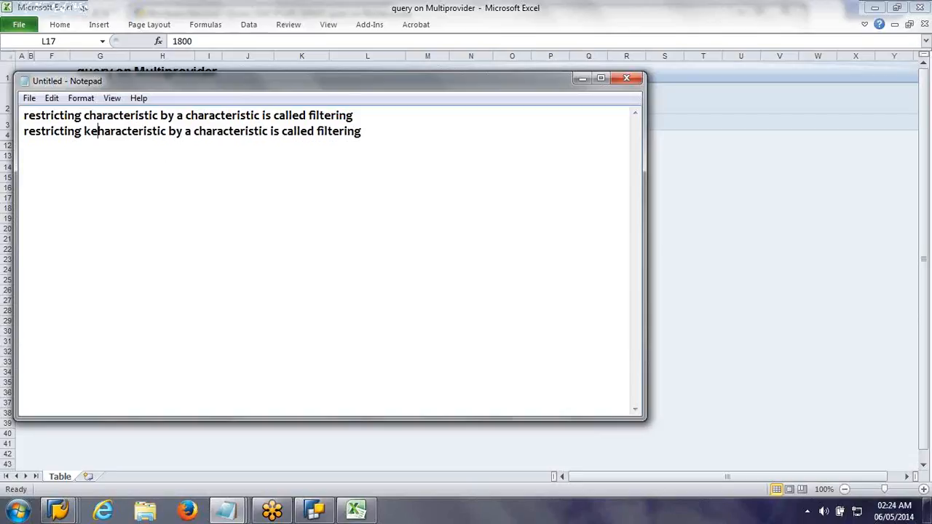
text(fi)
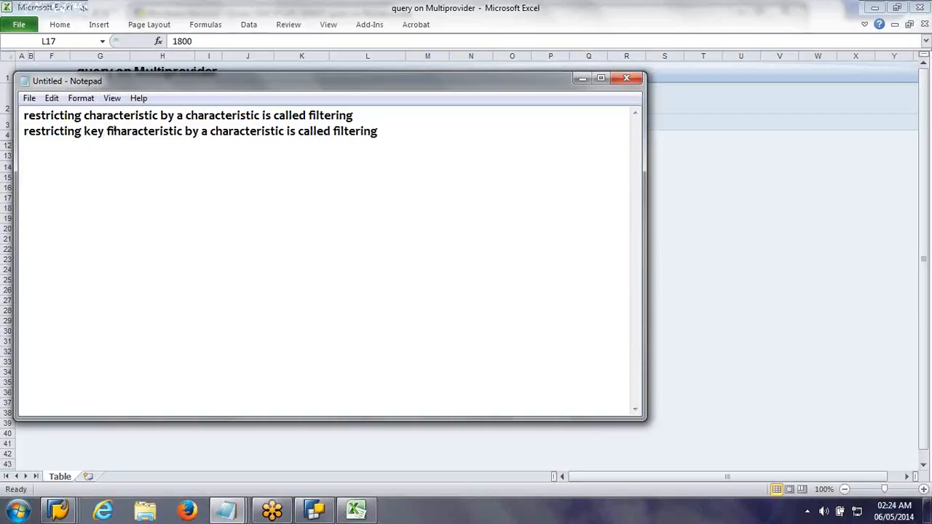
text(gure)
key(Delete)
key(Delete)
key(Delete)
key(Delete)
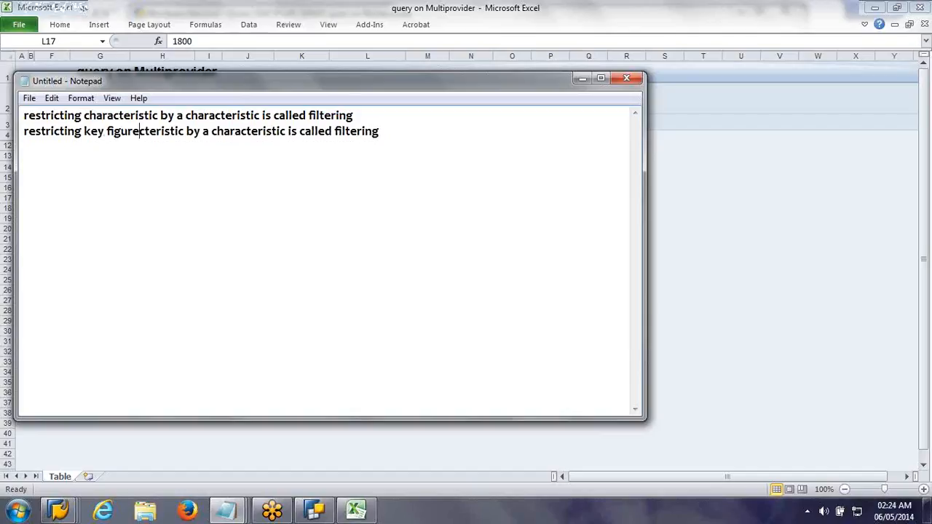
key(Delete)
key(Delete)
key(Delete)
key(Delete)
key(Delete)
key(Delete)
key(Delete)
key(Delete)
key(Delete)
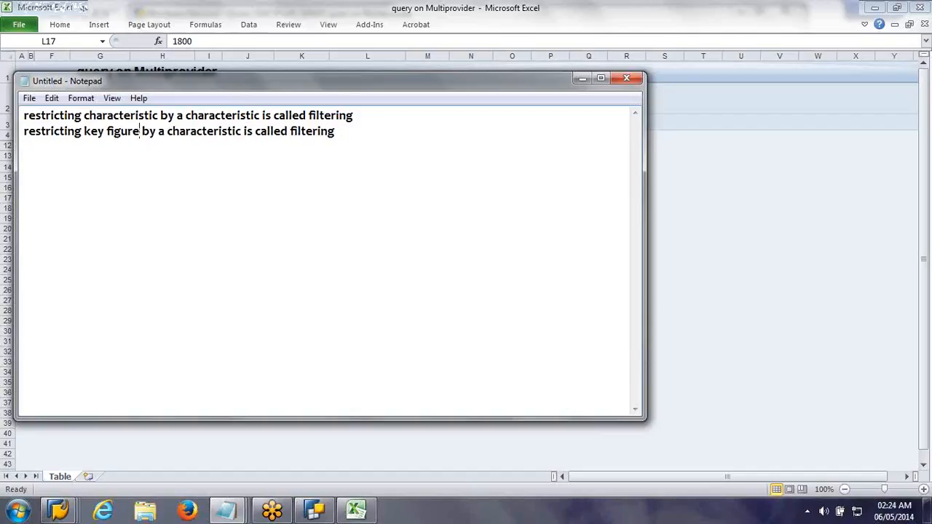
Step: Replace the word "filtering" with "selection" at the end of the second note line
key(Right)
key(Right)
key(Right)
key(Right)
key(Right)
key(Right)
key(Right)
key(Right)
key(Right)
key(Right)
key(Right)
key(Right)
key(Right)
key(Right)
key(Right)
key(Right)
key(Right)
key(Right)
key(Right)
key(Right)
text(sel)
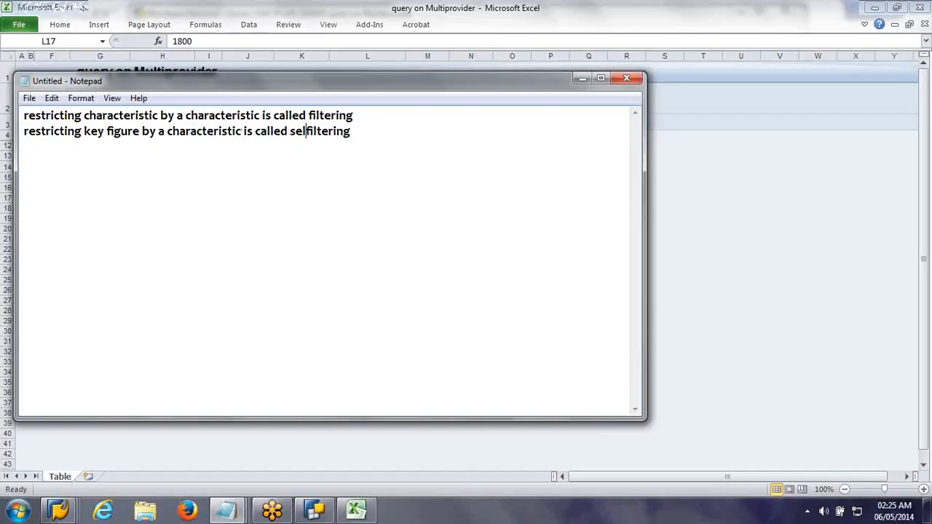
text(ection)
key(Delete)
key(Delete)
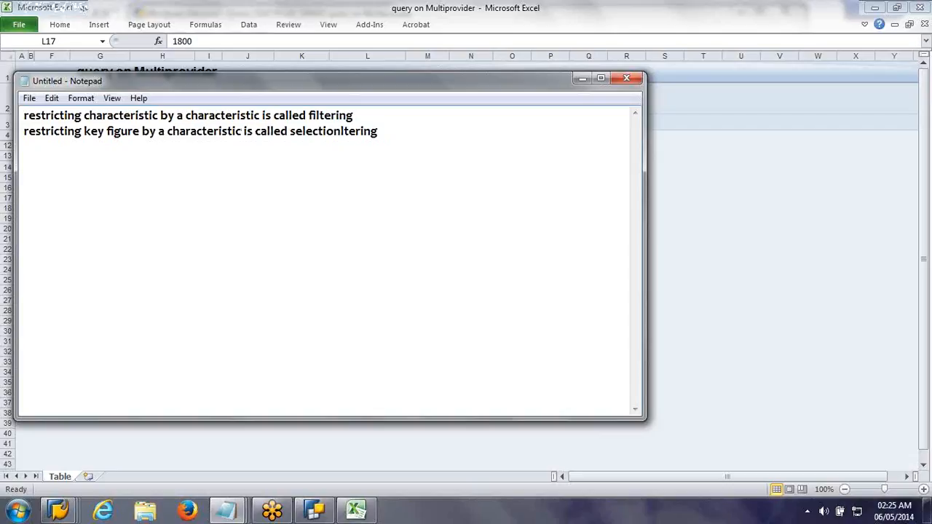
key(Delete)
key(Delete)
key(Delete)
key(Delete)
key(Delete)
key(Delete)
key(Delete)
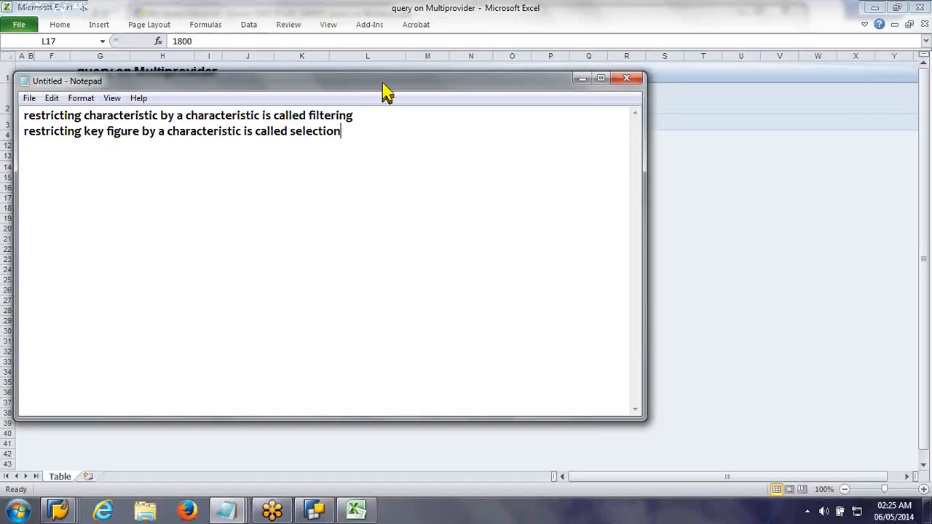
Step: Reposition and shrink the Notepad window to uncover the results table, and return to BEx Query Designer
drag(382, 84, 507, 179)
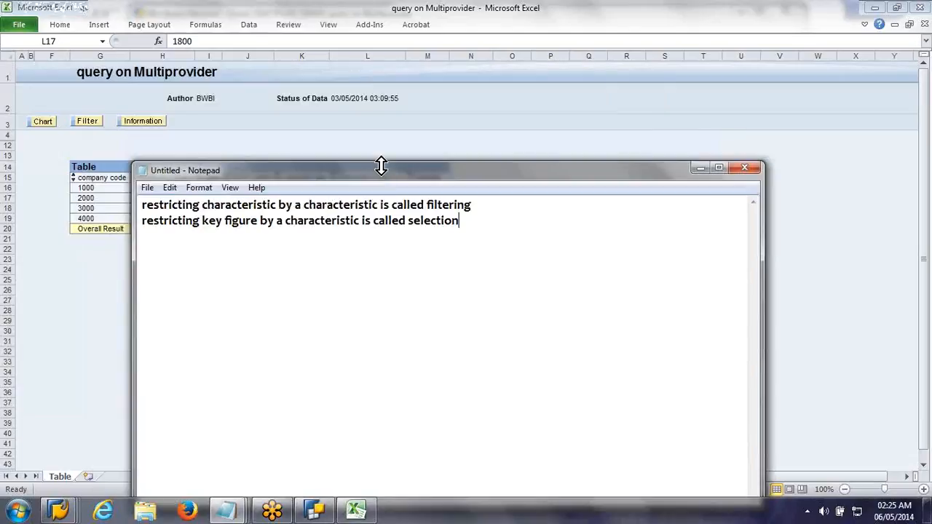
drag(409, 162, 444, 259)
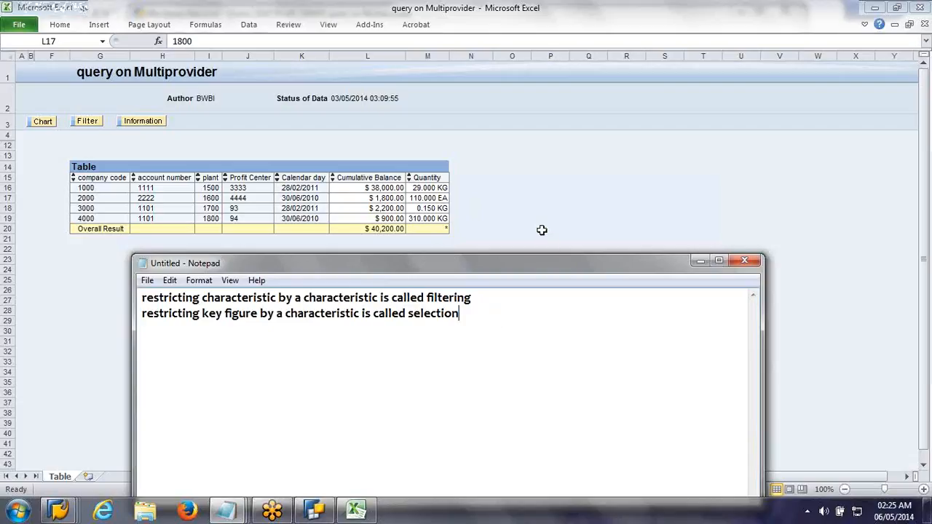
click(356, 510)
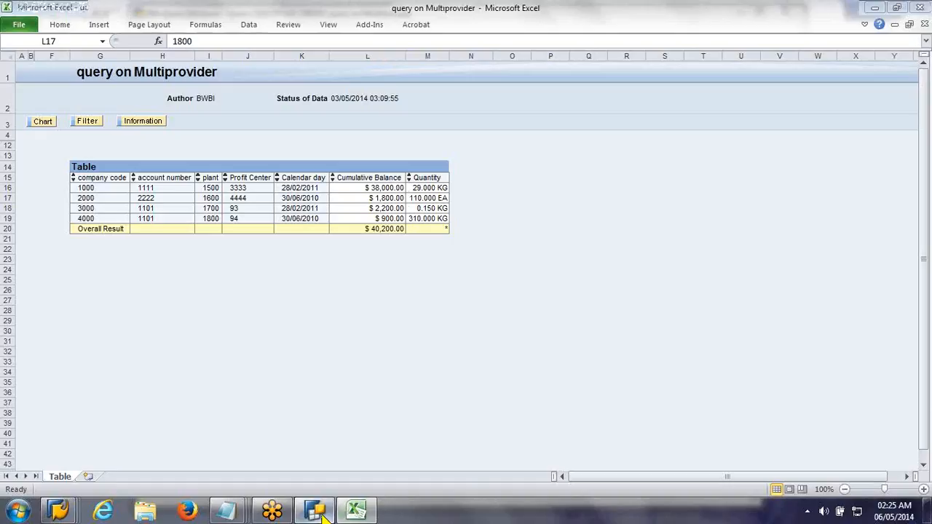
click(317, 511)
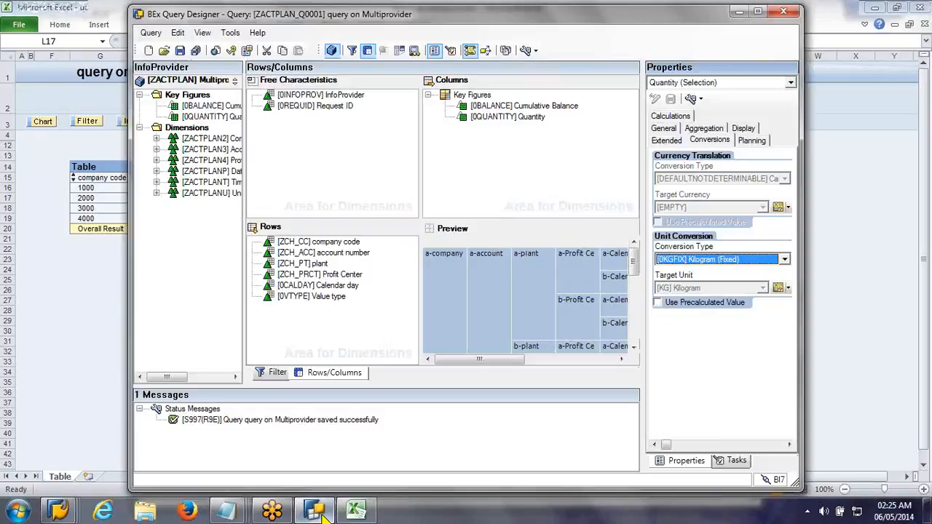
Step: Open the Cumulative Balance key figure in the columns for editing and restrict it to value type 10
right_click(468, 107)
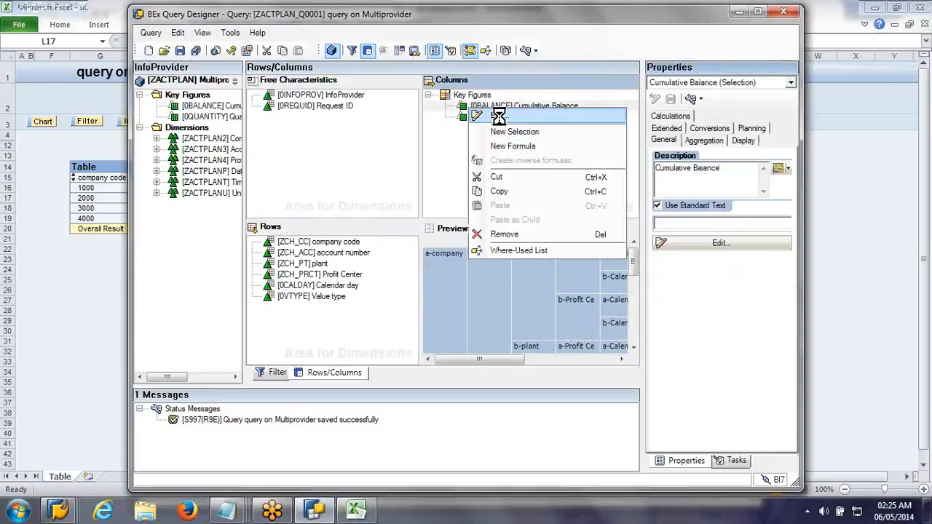
click(499, 115)
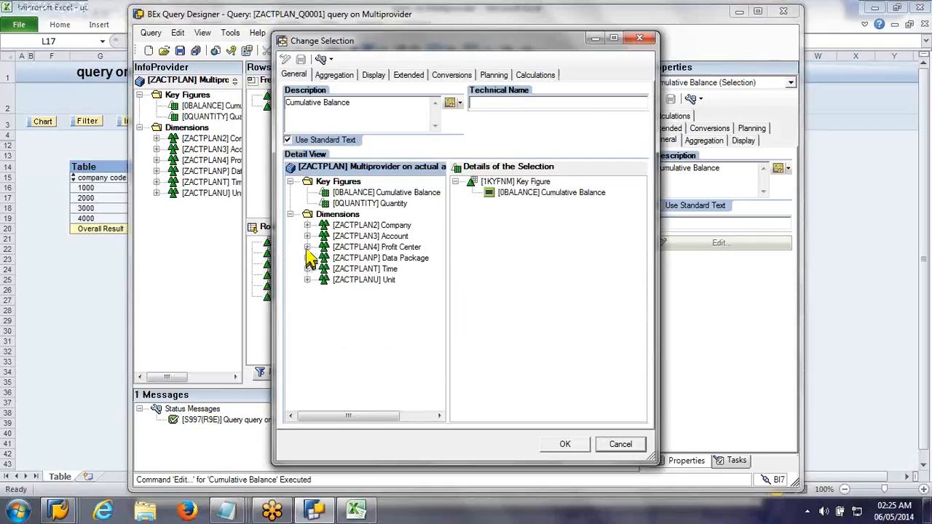
click(307, 248)
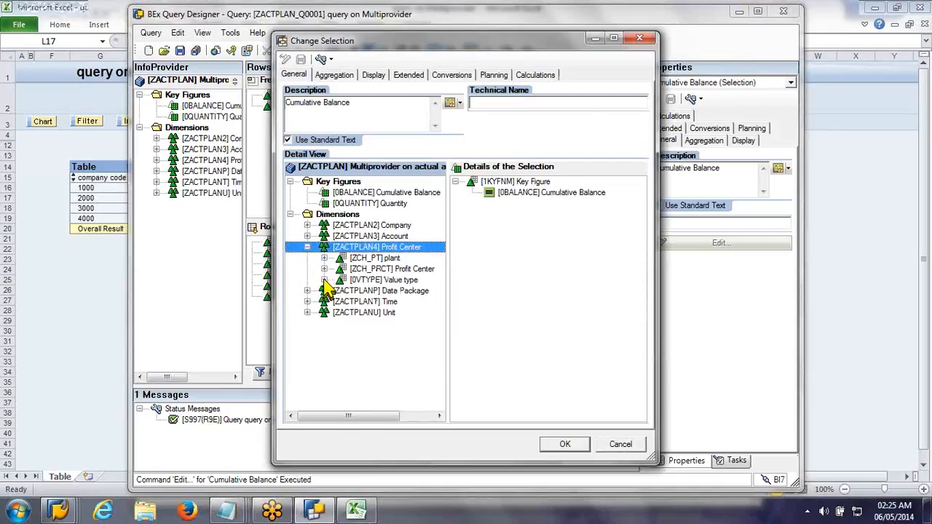
click(324, 280)
click(341, 302)
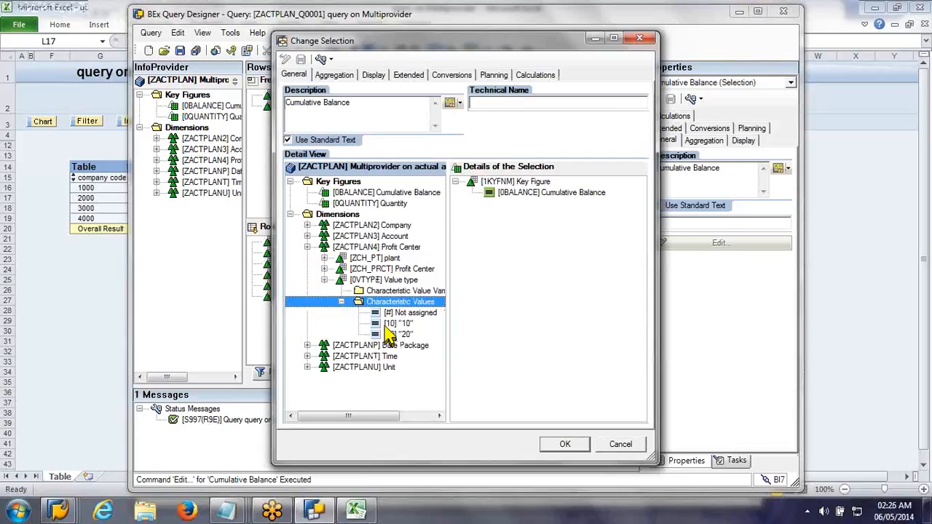
drag(387, 327, 546, 287)
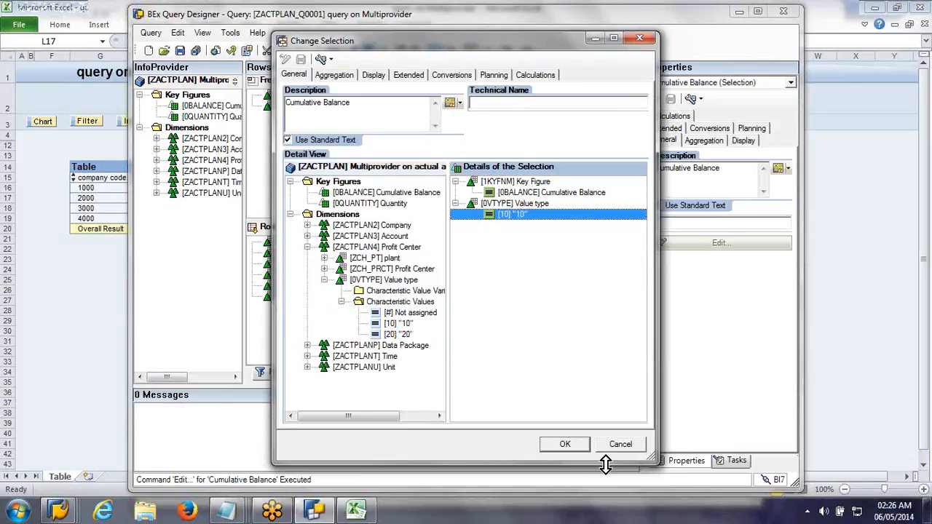
Step: Change the restricted key figure's description to "Actual Balance" and accept the selection
click(288, 104)
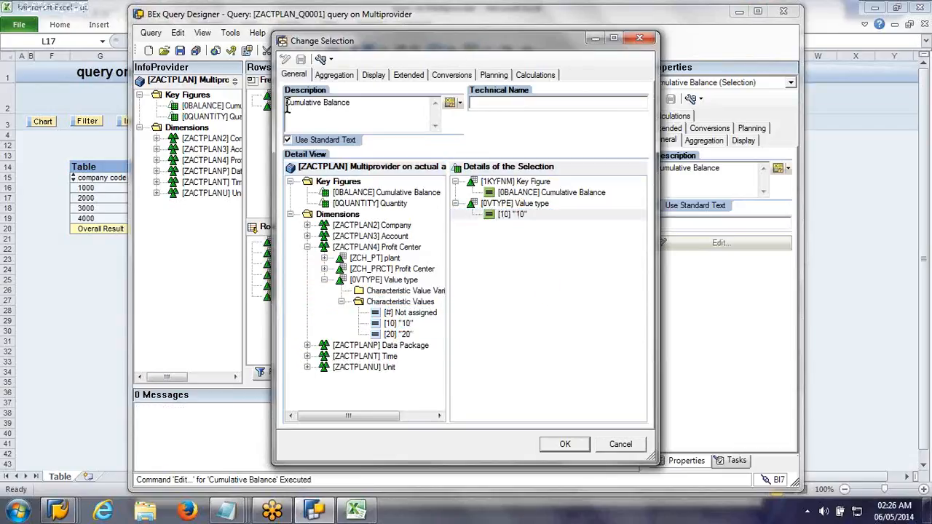
text(Ac)
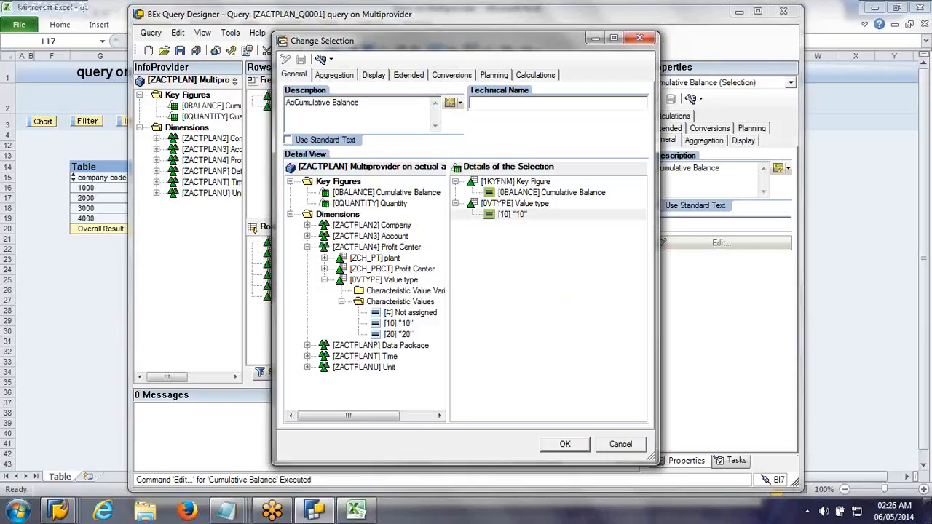
text(tual)
key(Delete)
key(Delete)
key(Delete)
key(Delete)
key(Delete)
key(Delete)
key(Delete)
key(Delete)
key(Delete)
key(Delete)
key(Delete)
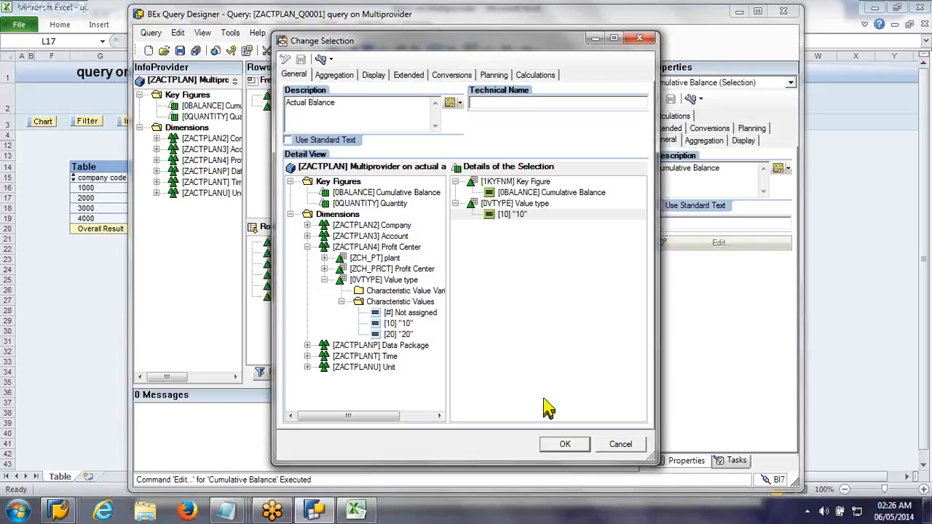
click(548, 445)
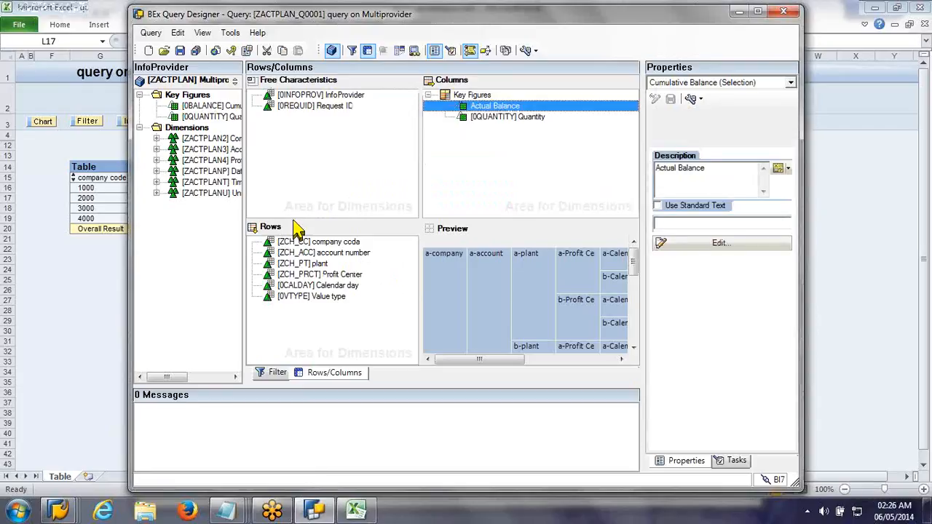
click(470, 97)
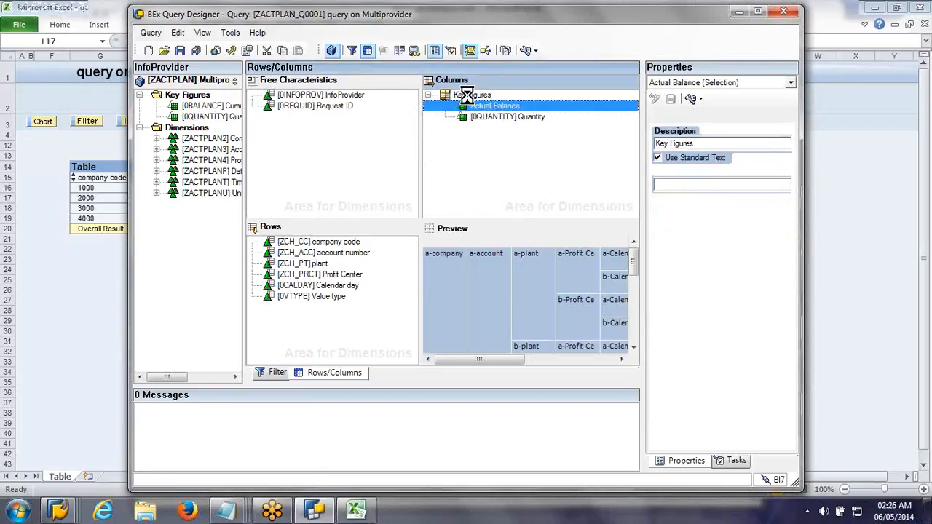
right_click(470, 102)
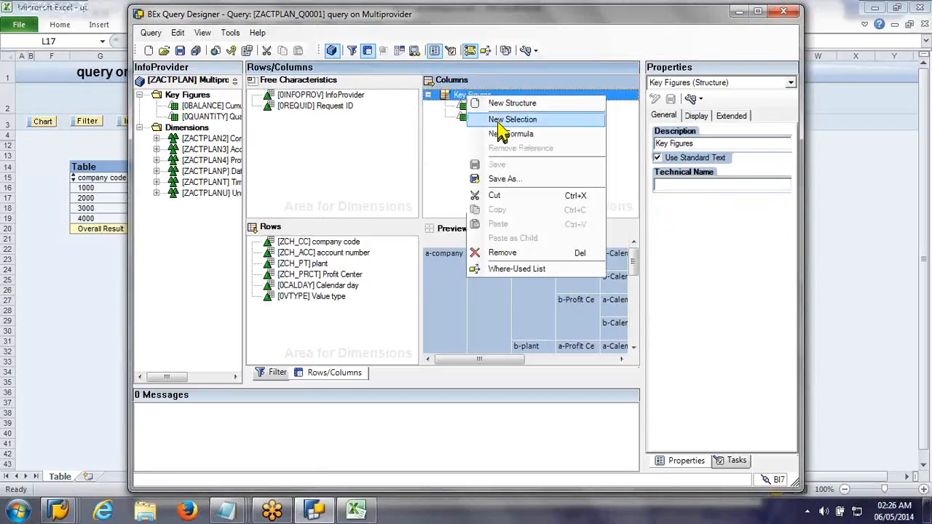
click(470, 174)
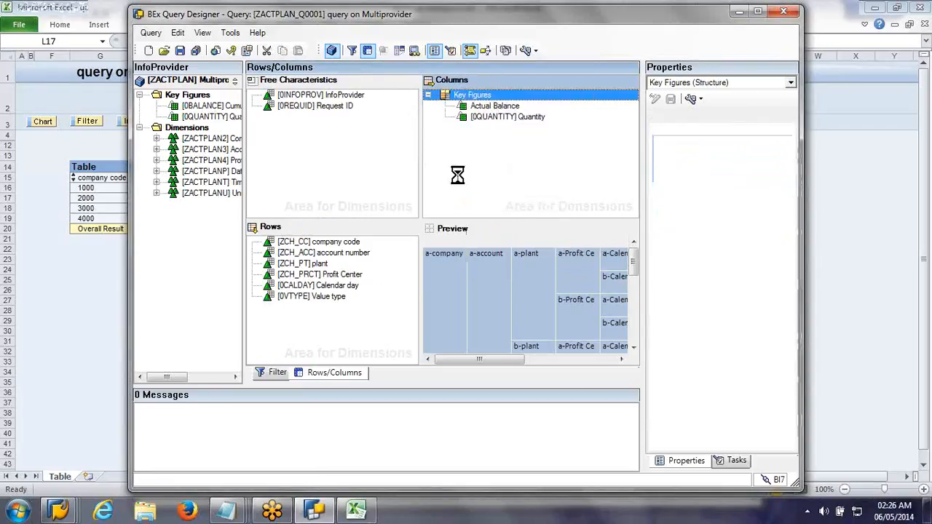
click(482, 108)
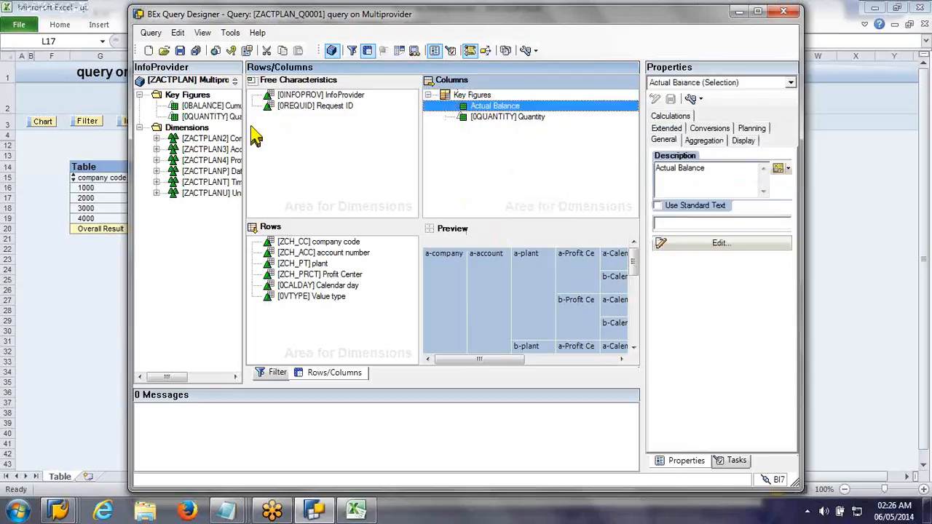
Step: Add a new selection to the Key Figures structure in the columns and open it for editing
click(452, 98)
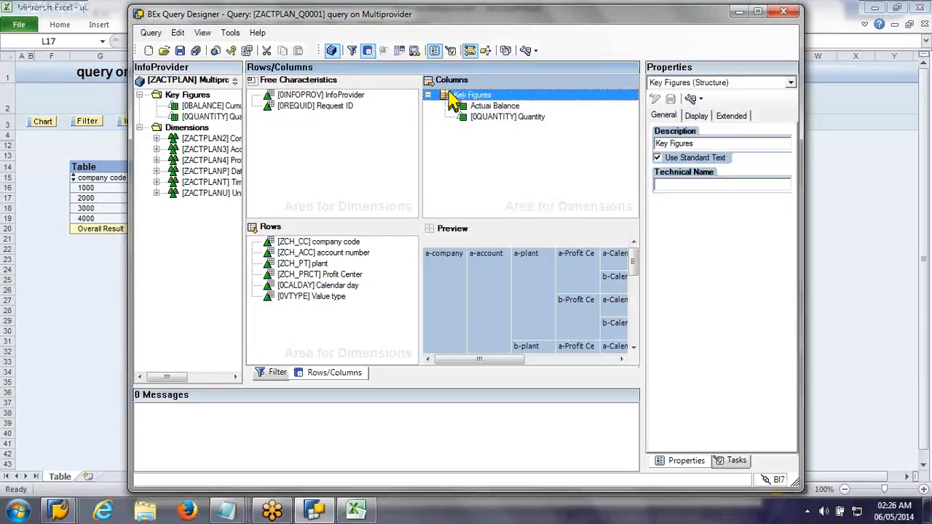
right_click(451, 99)
click(484, 117)
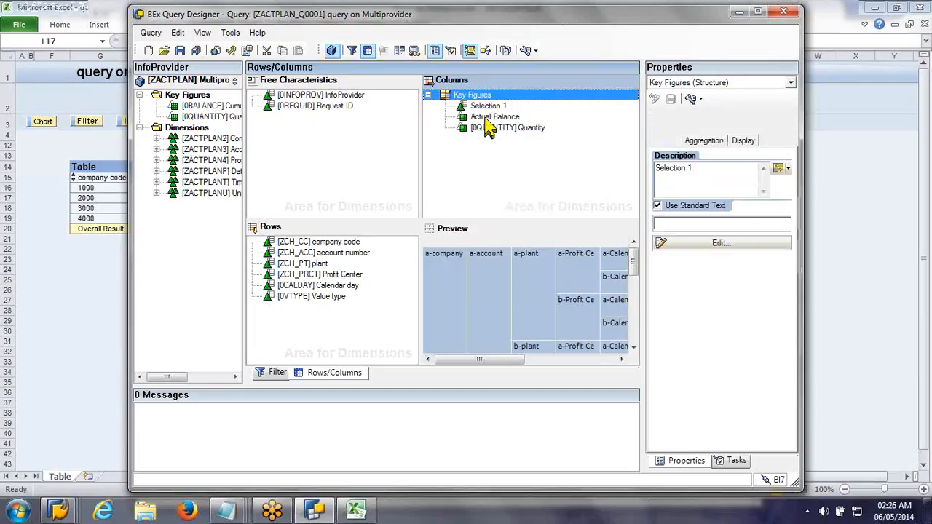
click(486, 108)
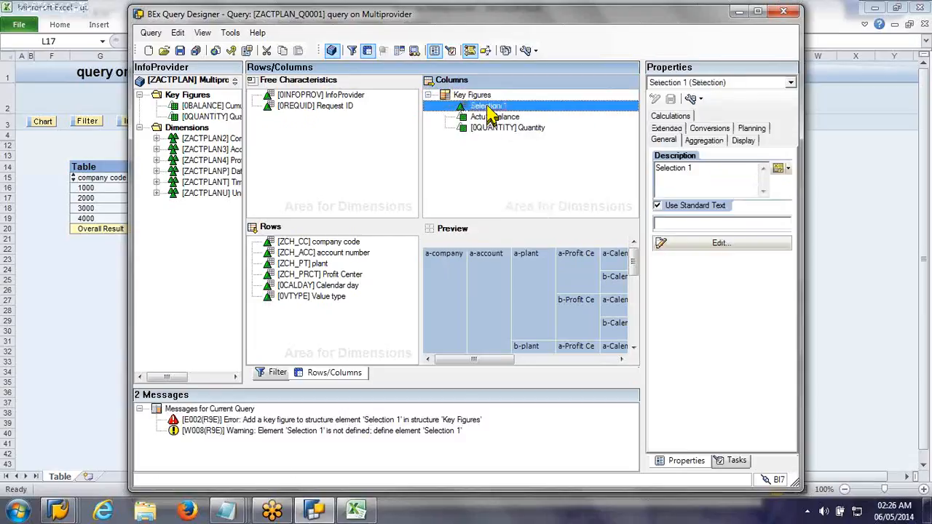
double_click(487, 108)
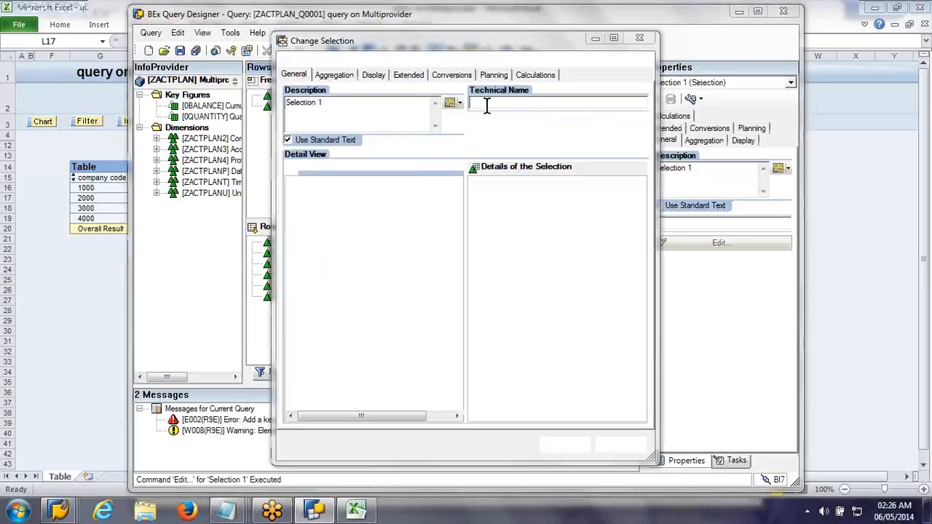
Step: Set the new selection's description to "Plan Balance"
click(404, 113)
text(\)
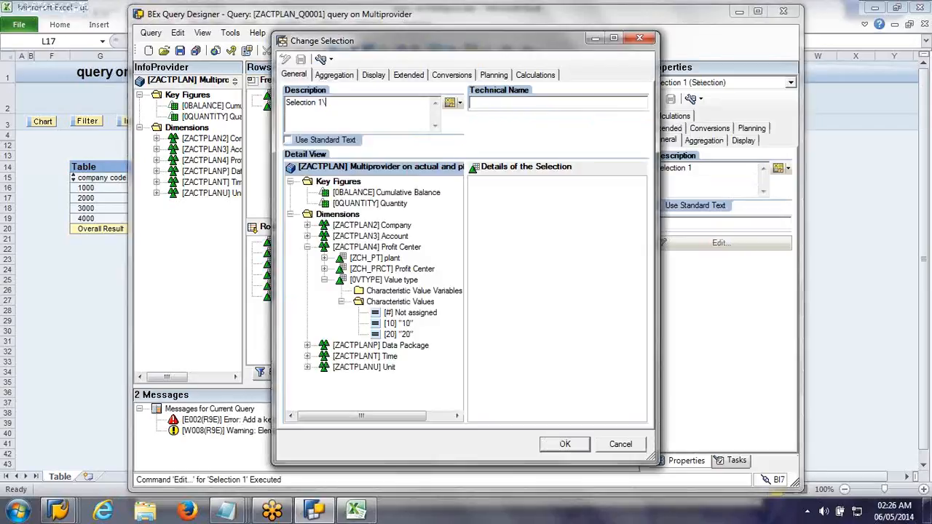
key(BackSpace)
key(BackSpace)
key(BackSpace)
key(BackSpace)
key(BackSpace)
key(BackSpace)
key(BackSpace)
key(BackSpace)
key(BackSpace)
key(BackSpace)
key(BackSpace)
key(BackSpace)
text(Plan Balance)
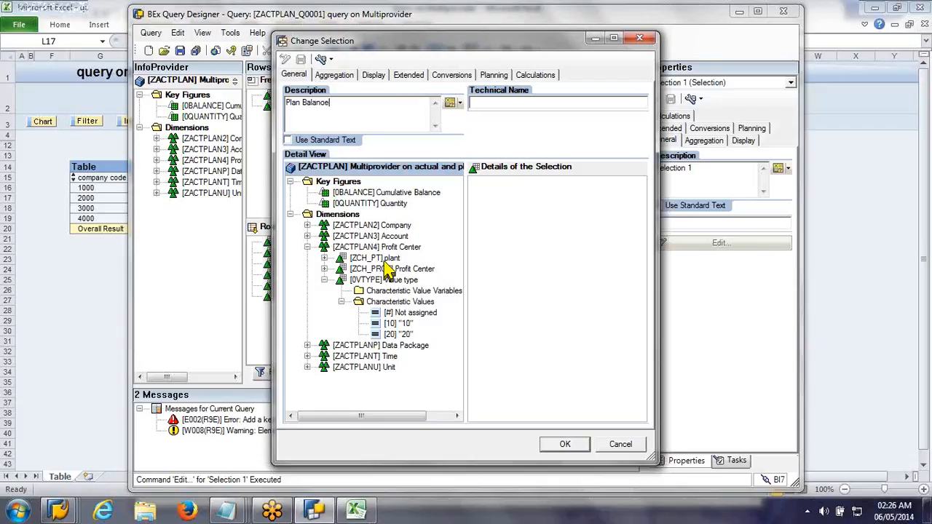
Step: Define Plan Balance as Cumulative Balance restricted to value type 20, and move Actual Balance above it in the columns
drag(381, 192, 517, 206)
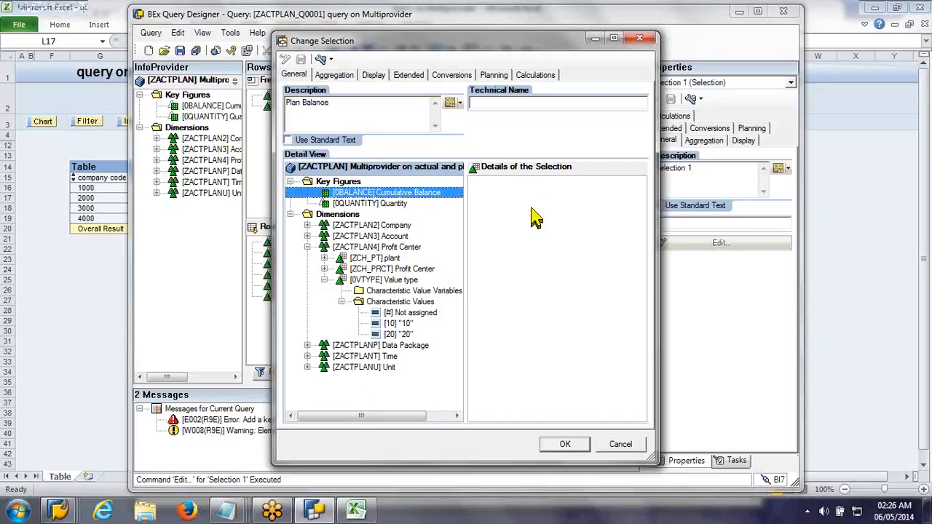
drag(407, 194, 520, 209)
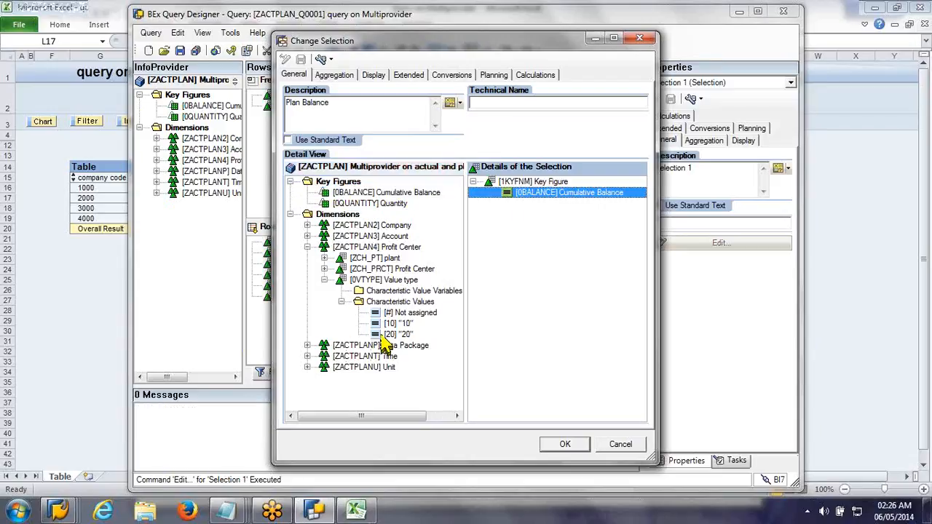
drag(393, 335, 545, 313)
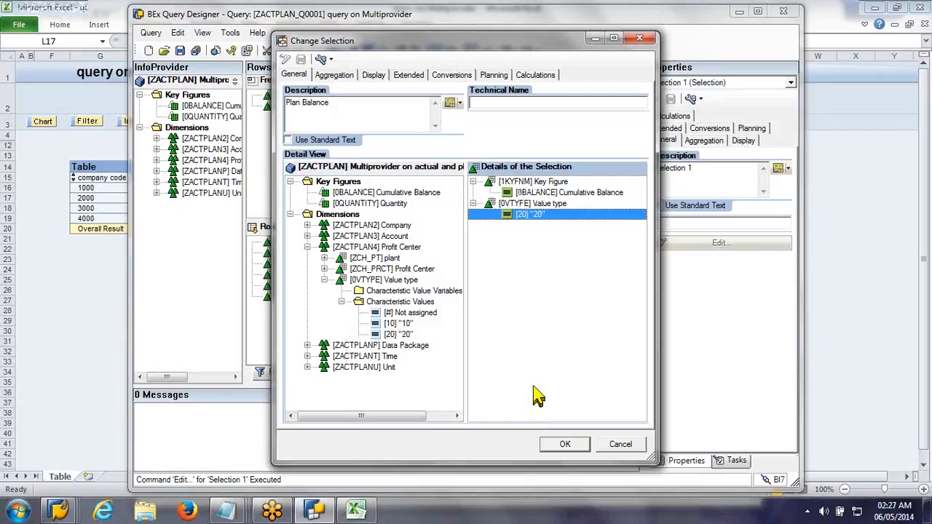
click(557, 445)
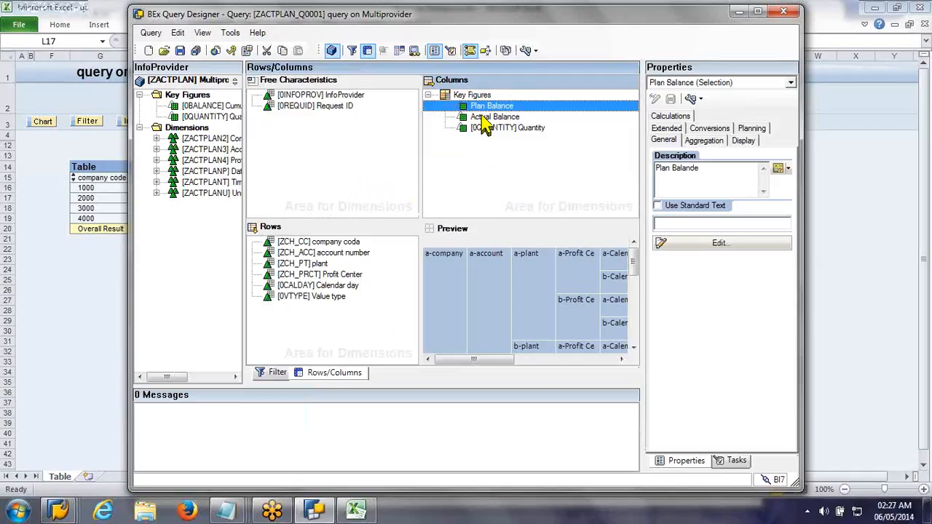
click(482, 116)
drag(483, 116, 479, 102)
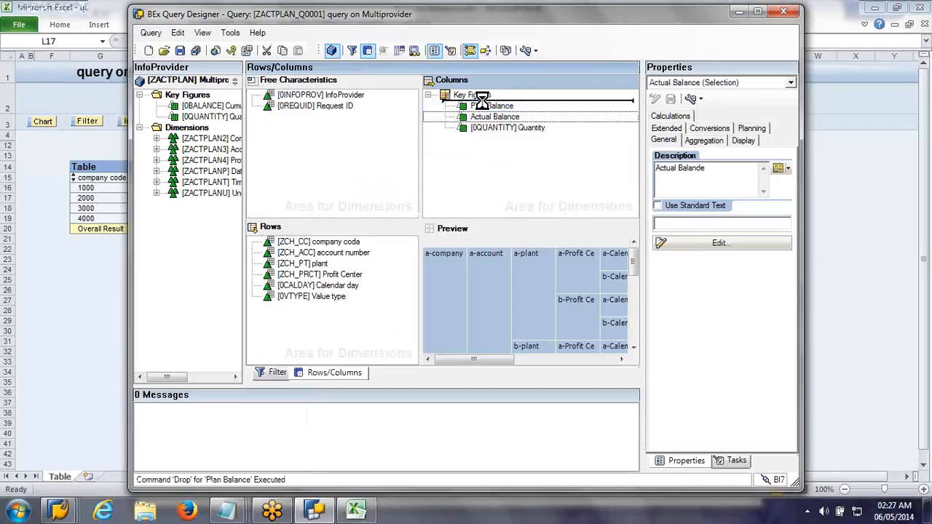
Step: Edit the Quantity key figure, describing it as "Actual Quantity" and restricting it to value type 10
click(505, 129)
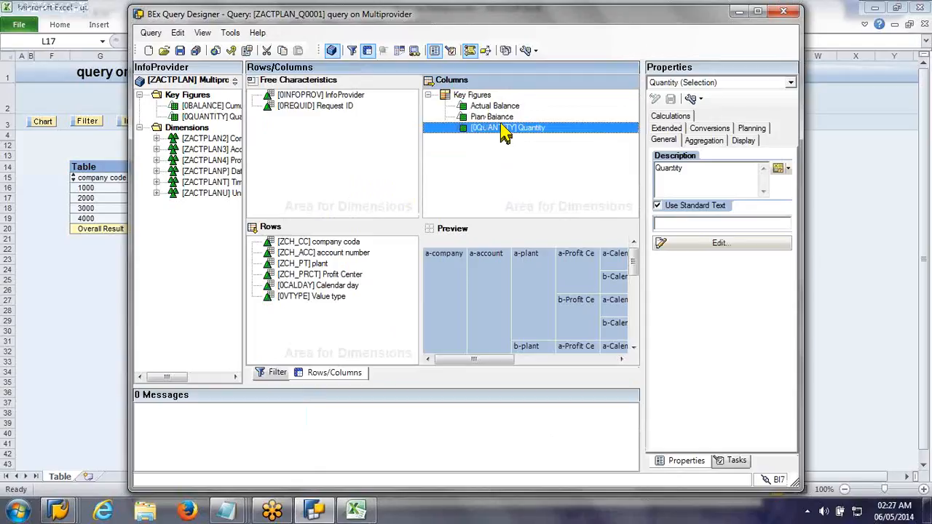
right_click(505, 131)
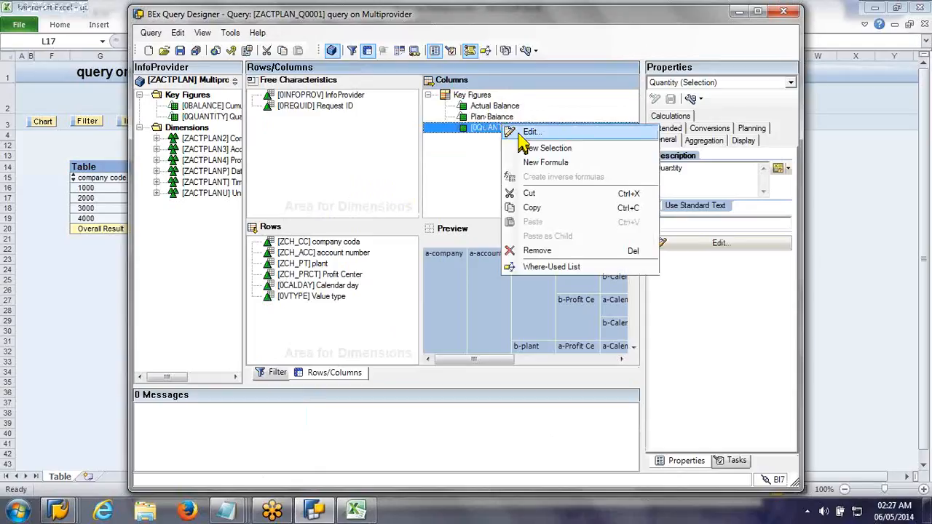
click(520, 135)
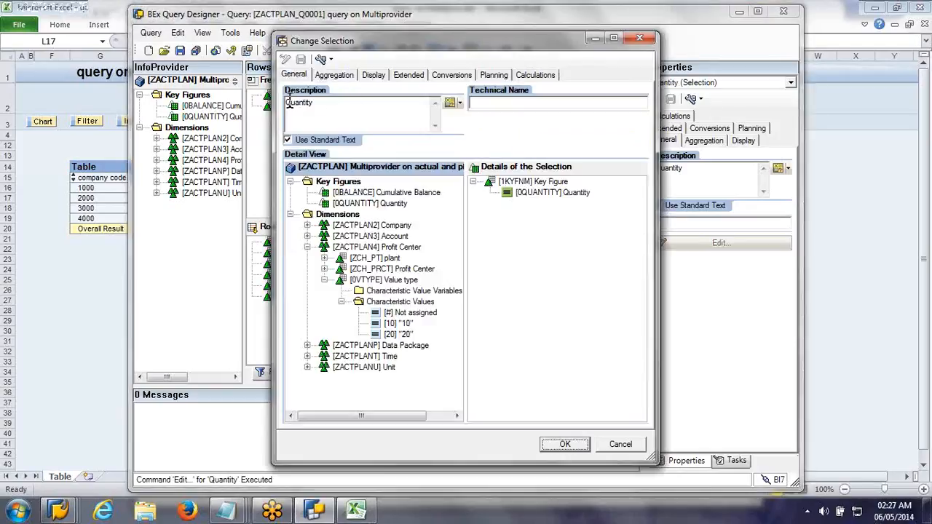
click(289, 102)
text(Actual)
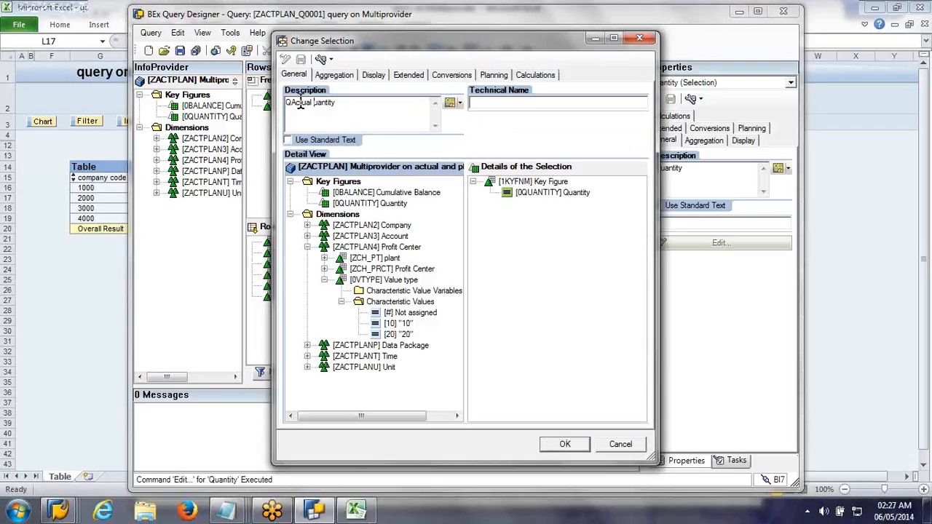
text( Q)
key(Home)
key(Delete)
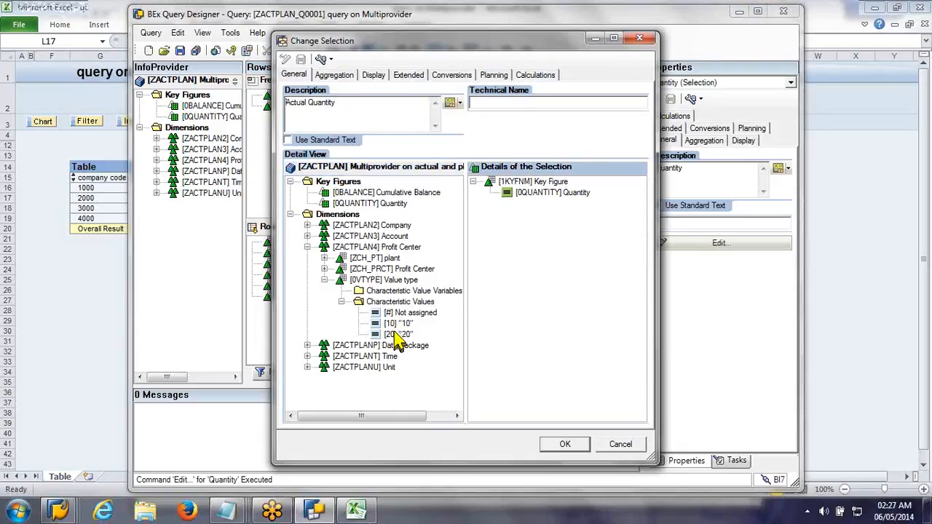
drag(395, 334, 554, 275)
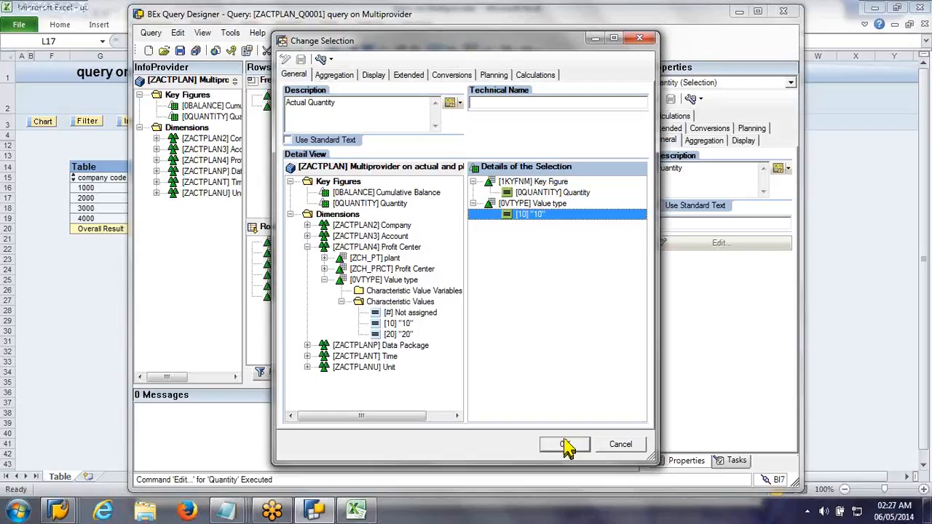
click(566, 445)
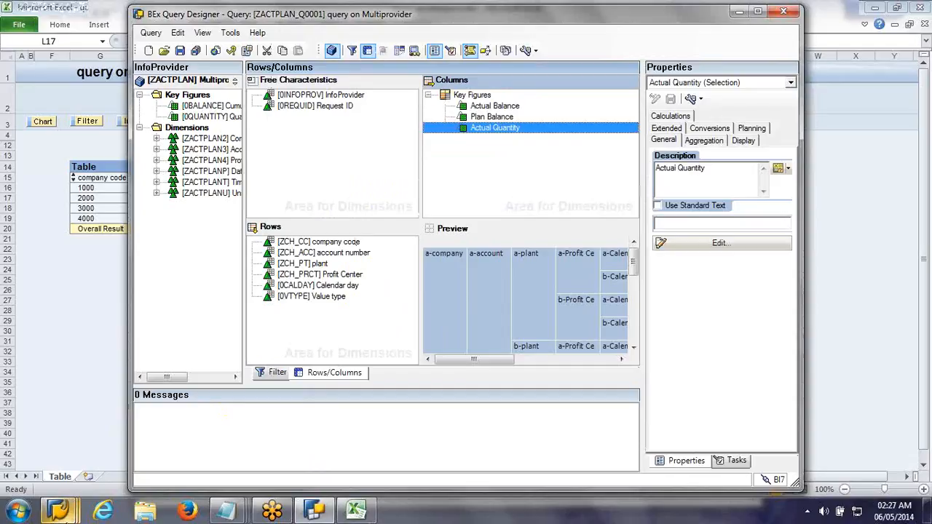
Step: Switch to the ZACTPLAN list output in SAP and compare the value types with their InfoProviders
click(65, 516)
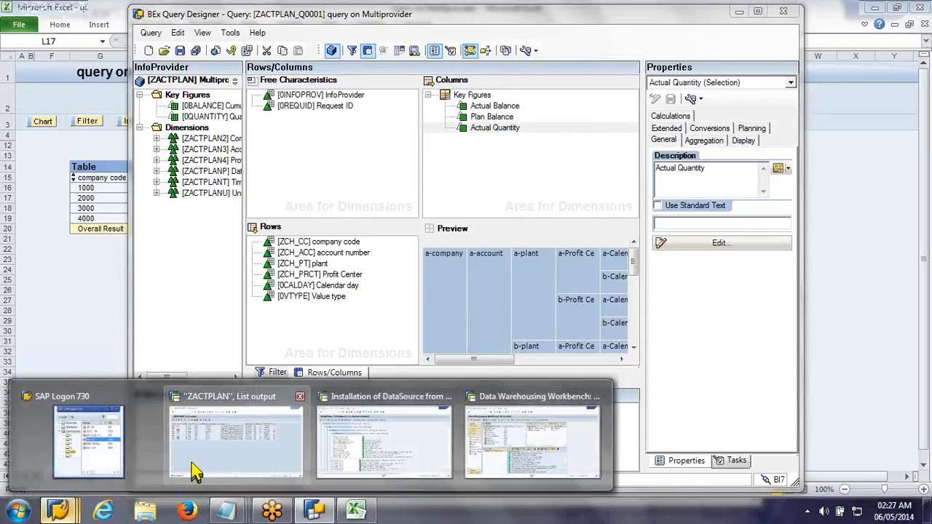
click(195, 466)
click(279, 125)
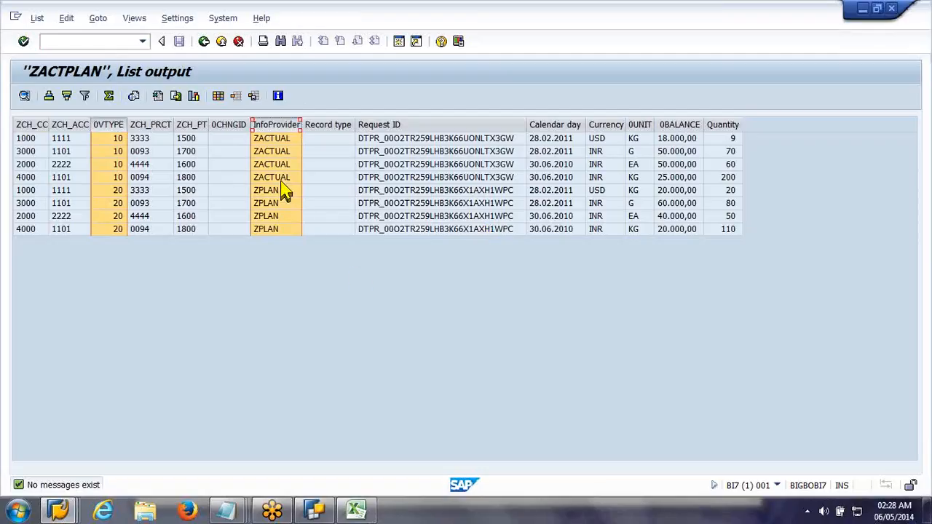
Step: Switch back to BEx Query Designer and add a new selection described "Plan Quantity" to the Key Figures structure
click(315, 514)
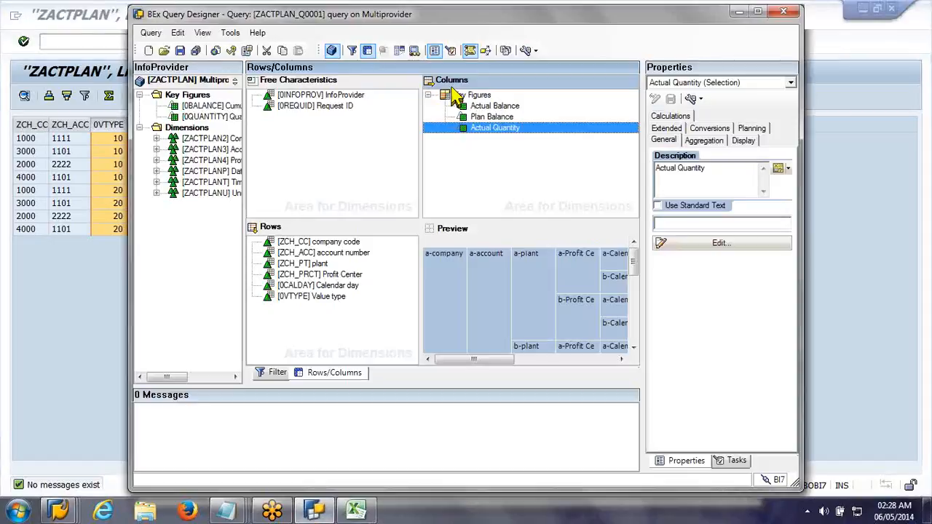
click(457, 94)
right_click(460, 95)
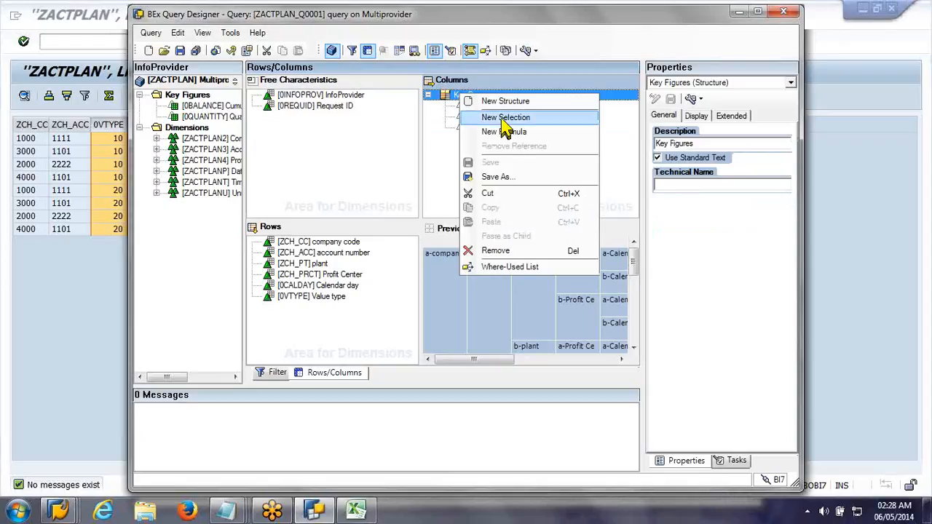
click(502, 119)
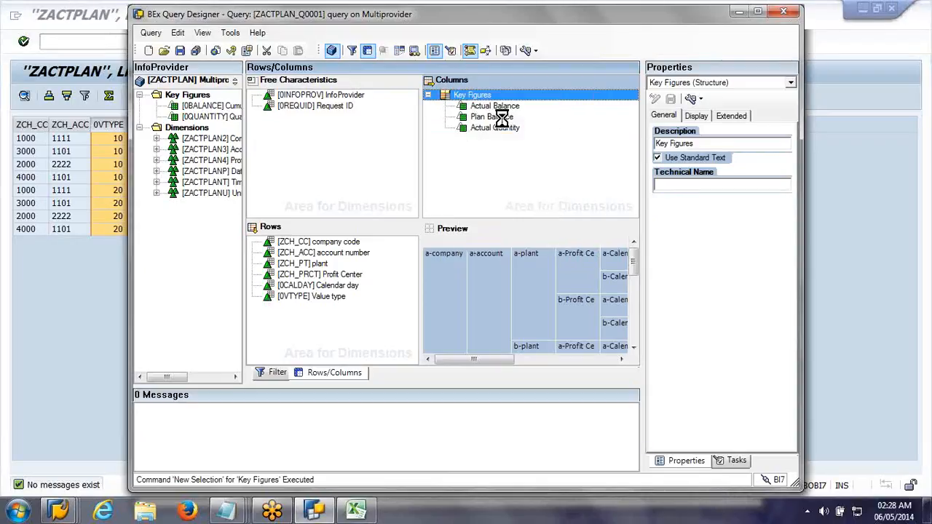
click(488, 107)
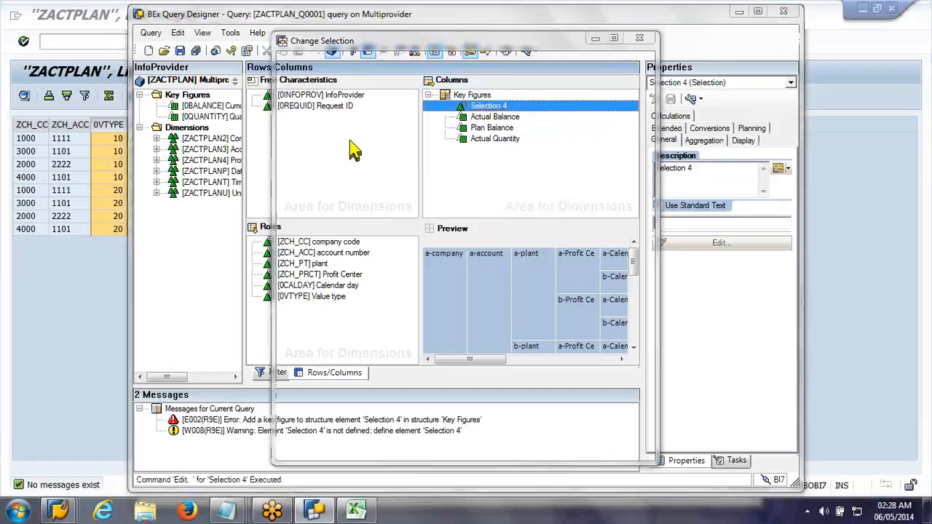
text(Plan Qu)
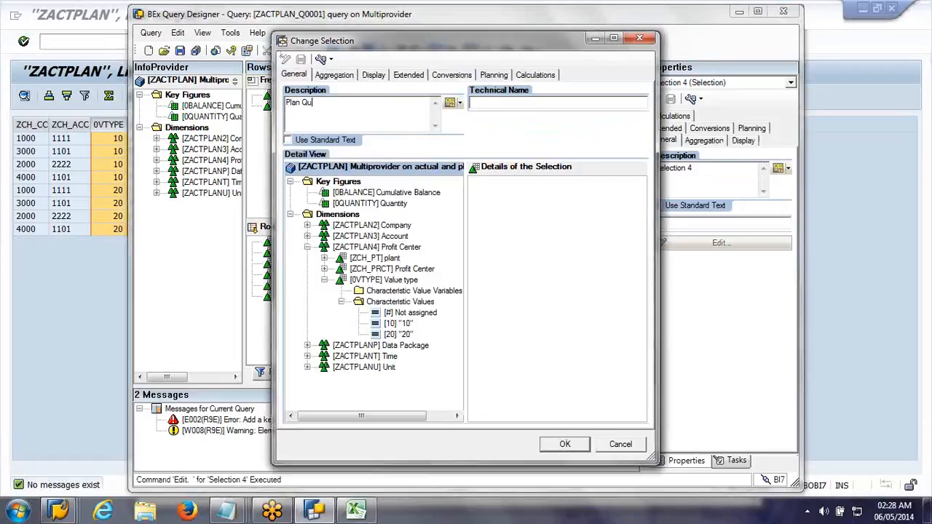
text(antity)
Step: Define Plan Quantity as the Quantity key figure restricted to value type 20
drag(352, 204, 569, 242)
drag(399, 205, 583, 292)
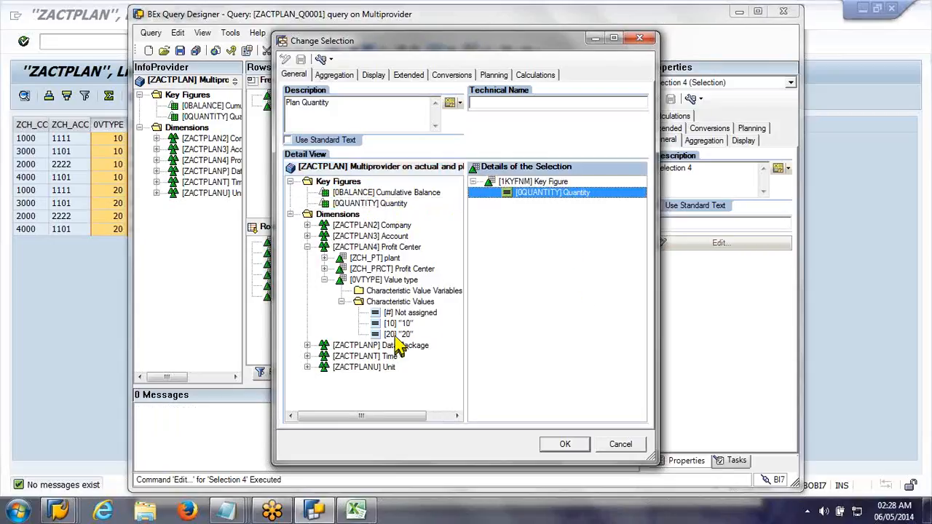
drag(397, 337, 527, 332)
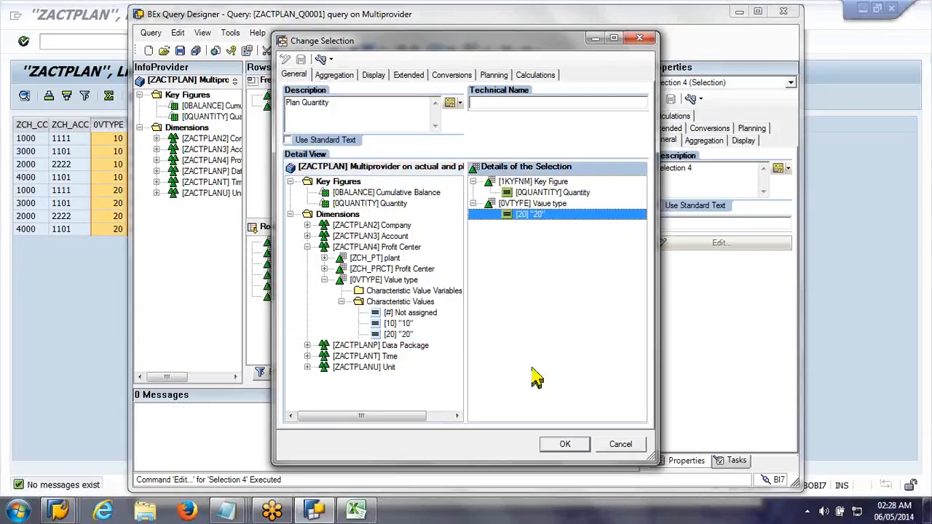
click(561, 446)
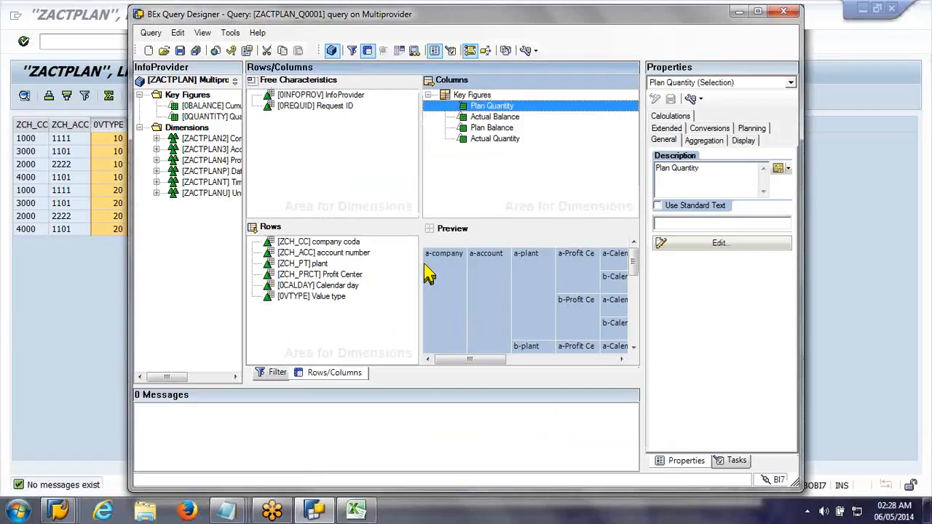
Step: Move Plan Quantity below Actual Quantity in the columns and save the query
drag(422, 265, 381, 255)
click(447, 170)
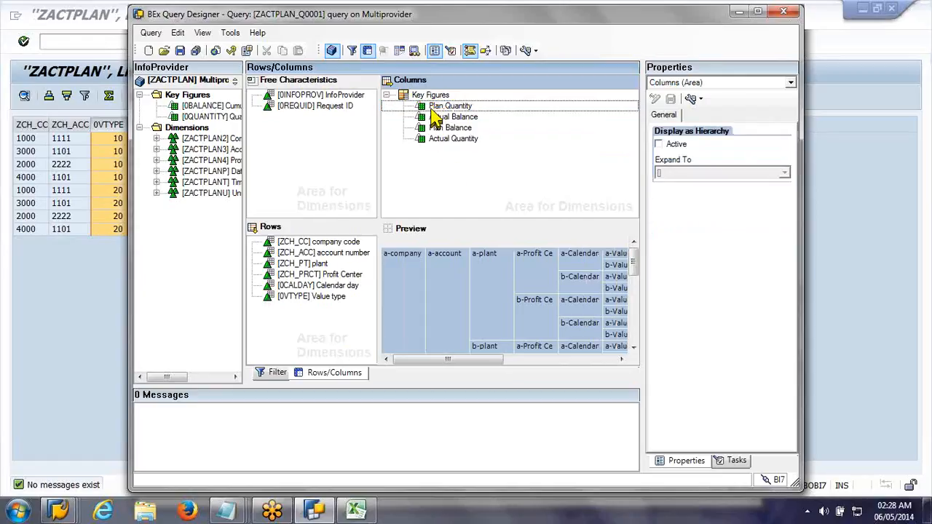
drag(433, 107, 446, 144)
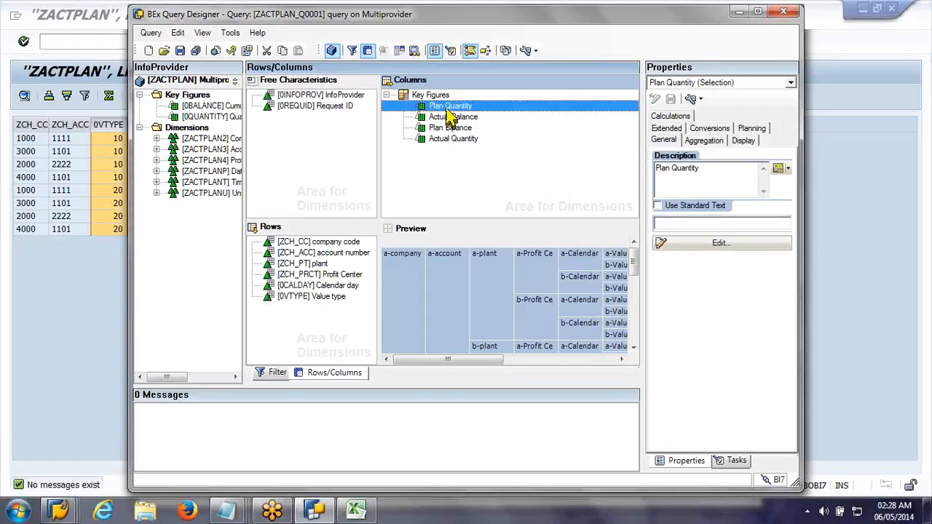
drag(448, 107, 441, 150)
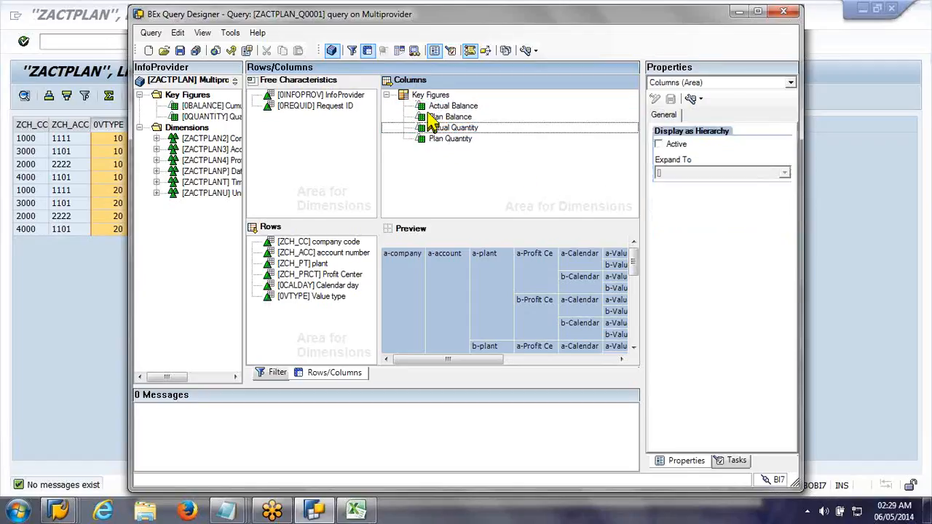
click(179, 52)
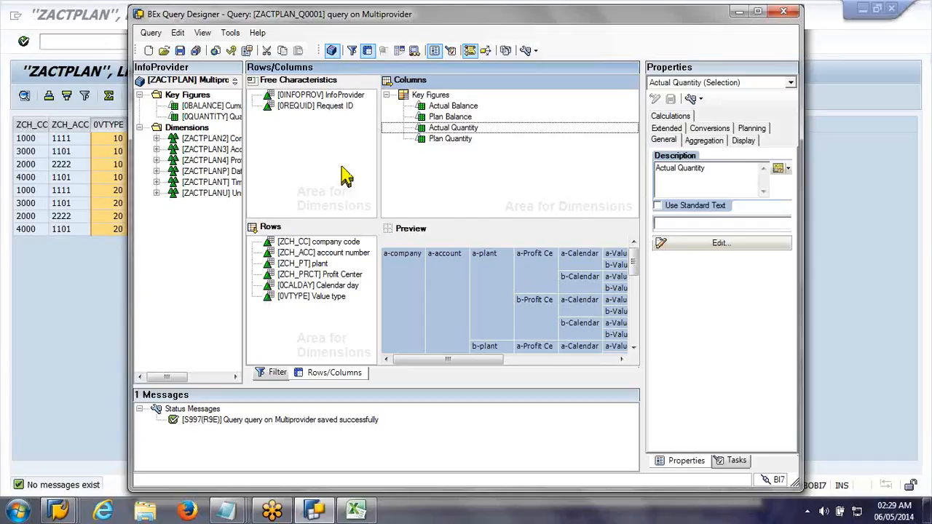
Step: Set the currency conversion type of Plan Balance to the fixed target currency type 0HRFIXCUR
click(443, 117)
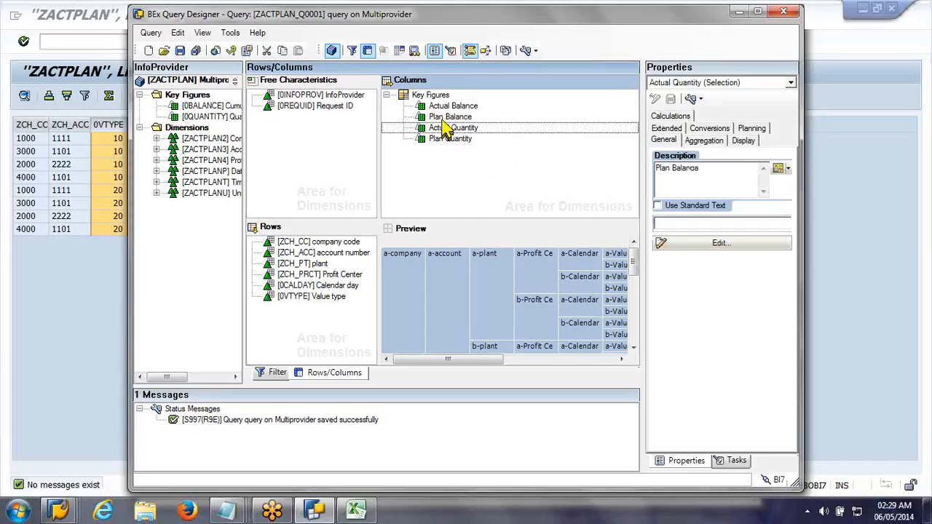
click(711, 129)
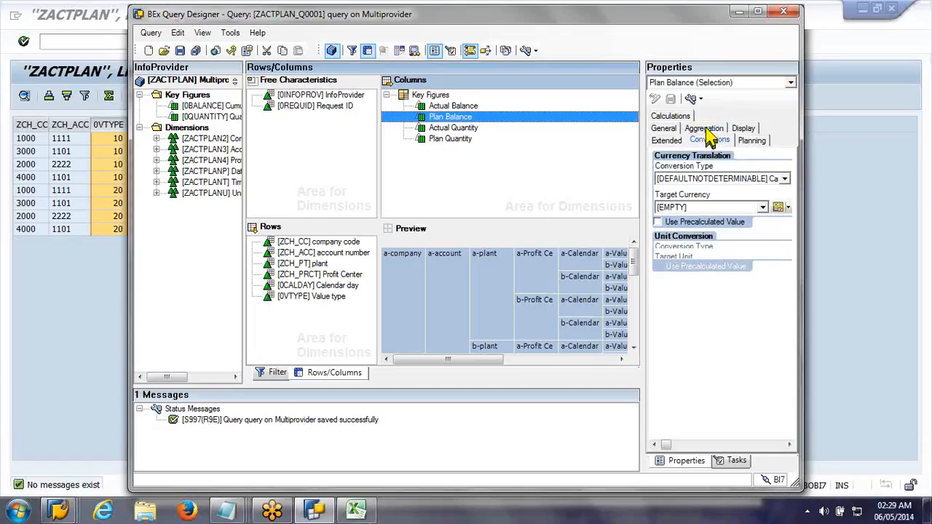
click(784, 179)
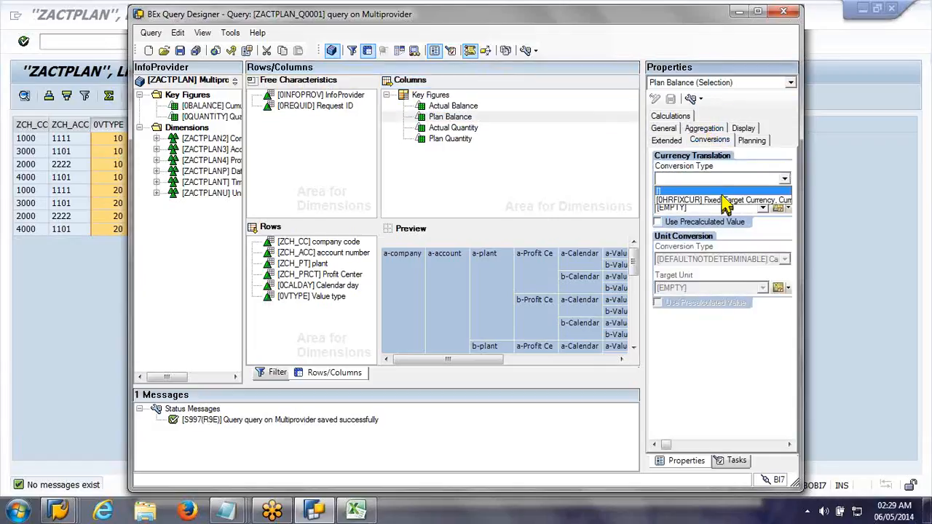
click(721, 195)
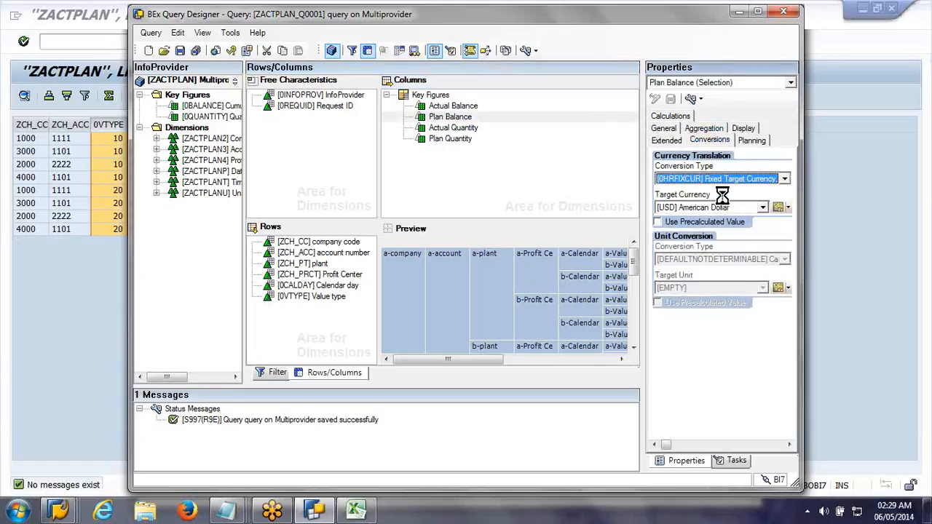
Step: Set the unit conversion type of Plan Quantity to 0KGFIX Kilogram (Fixed) and save the query
click(435, 129)
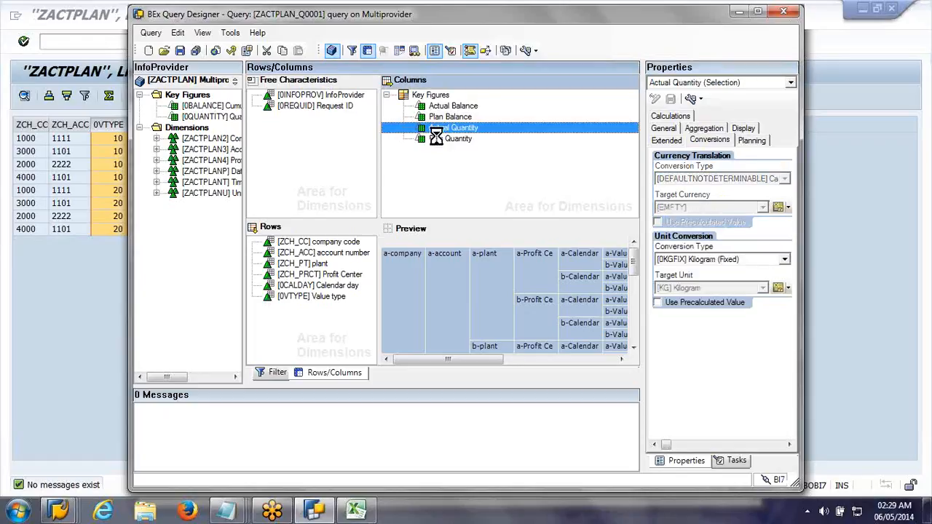
click(438, 140)
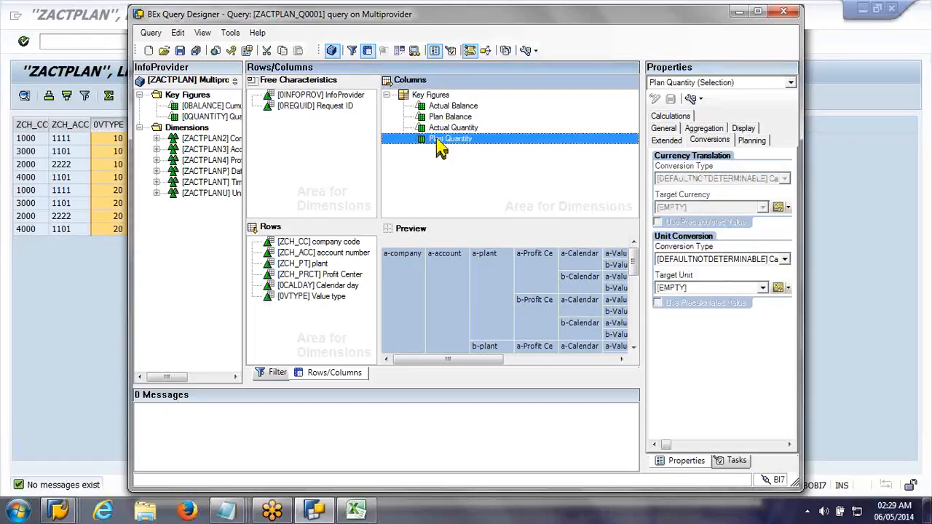
click(774, 262)
click(754, 282)
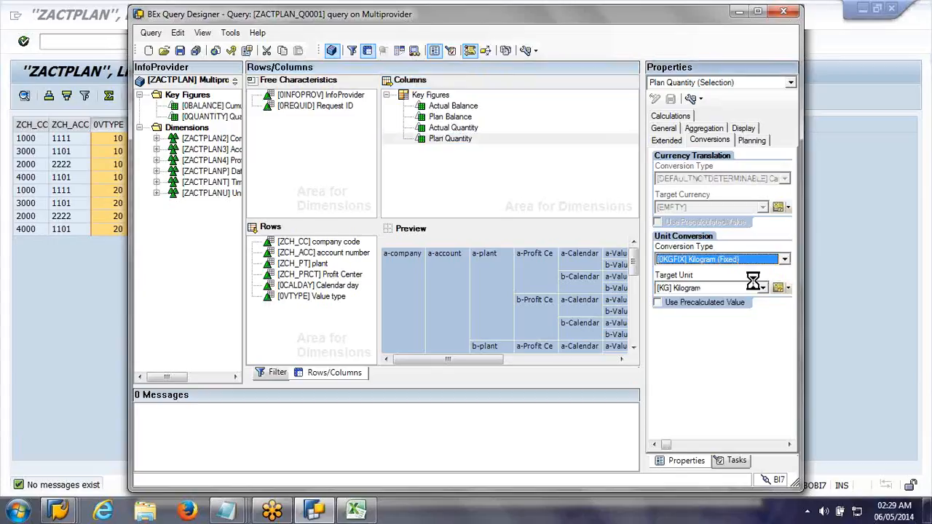
click(462, 128)
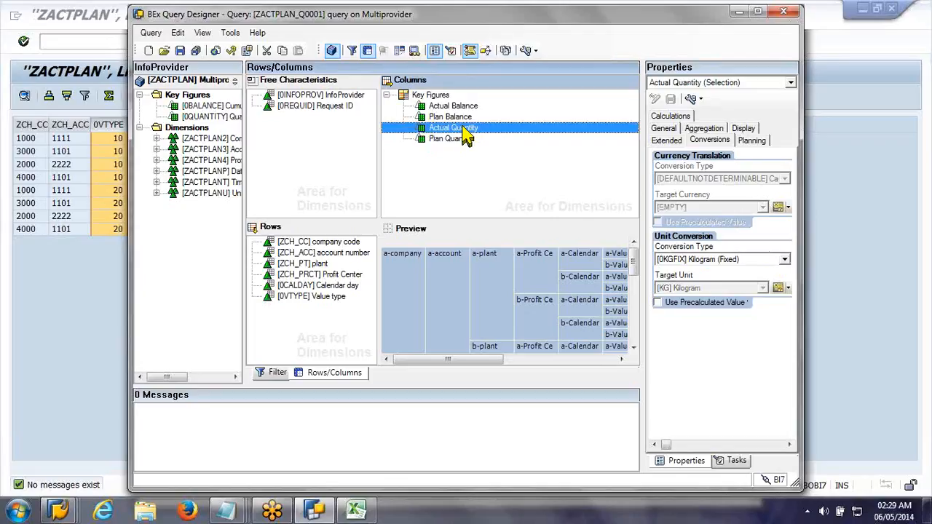
click(180, 51)
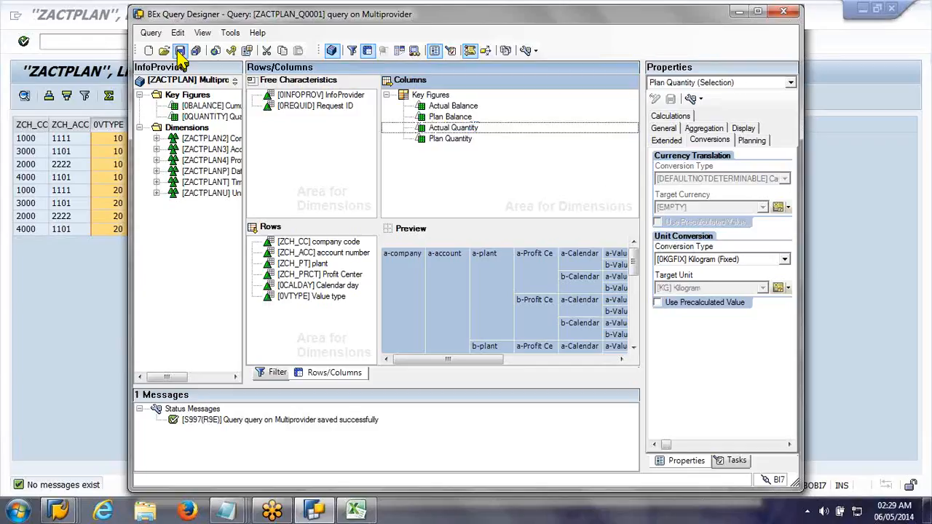
Step: Move the Value type characteristic from the rows to the free characteristics and save the query
click(319, 298)
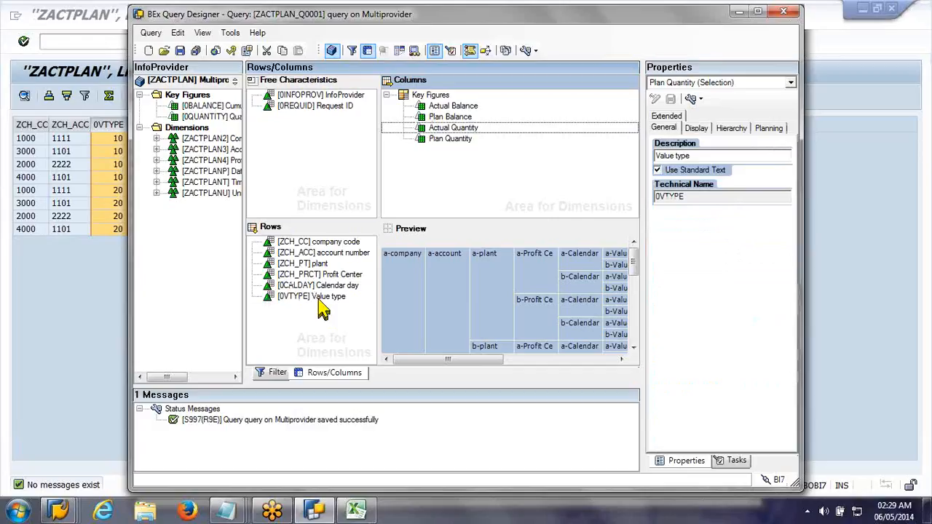
drag(318, 302, 298, 160)
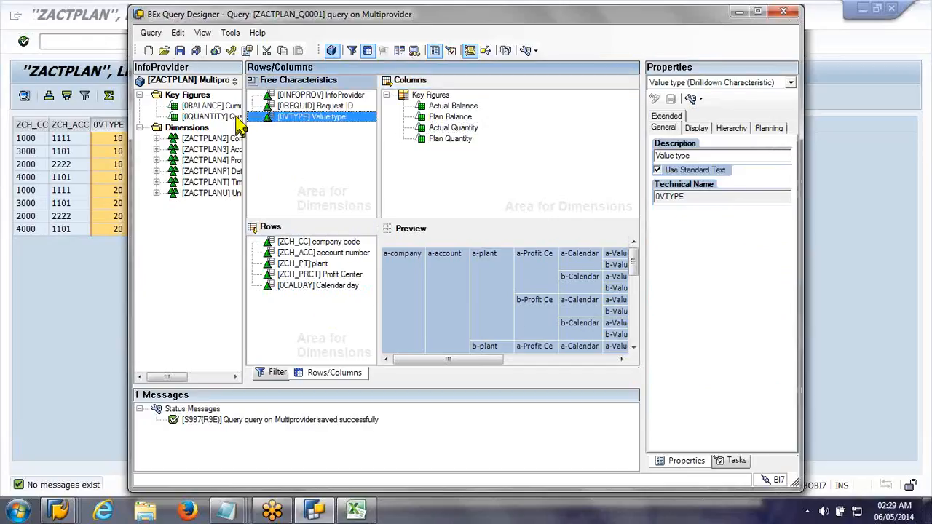
key(ctrl+s)
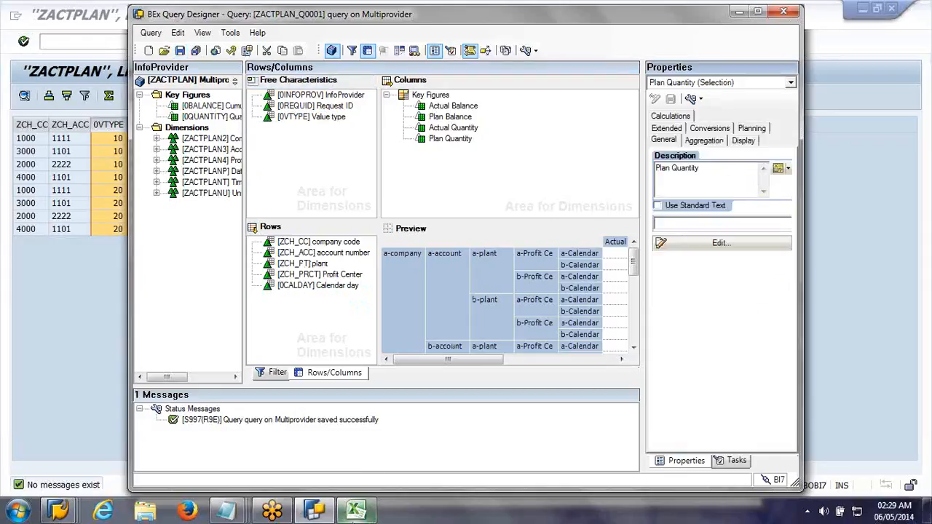
Step: Switch to BEx Analyzer in Excel, open the query ZACTPLAN_Q0001 from the history, and select the Actual Balance heading
click(353, 520)
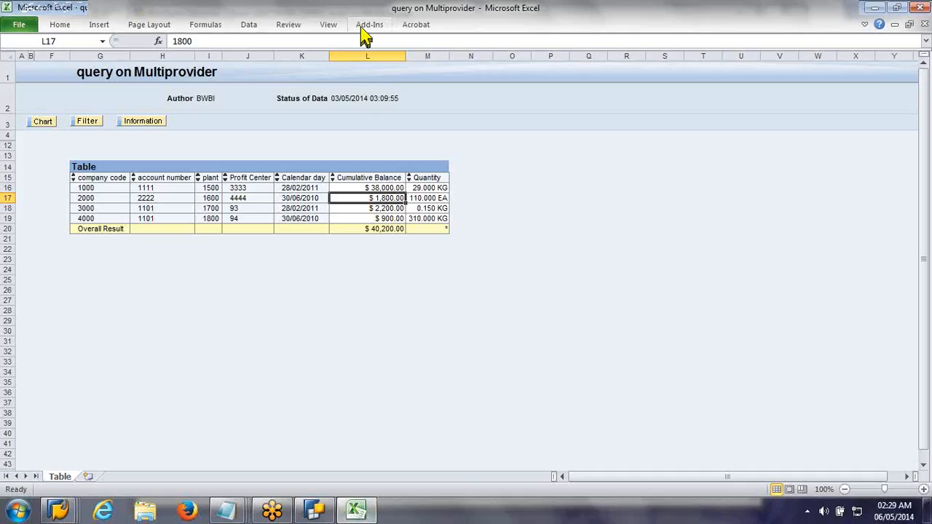
click(362, 31)
click(40, 42)
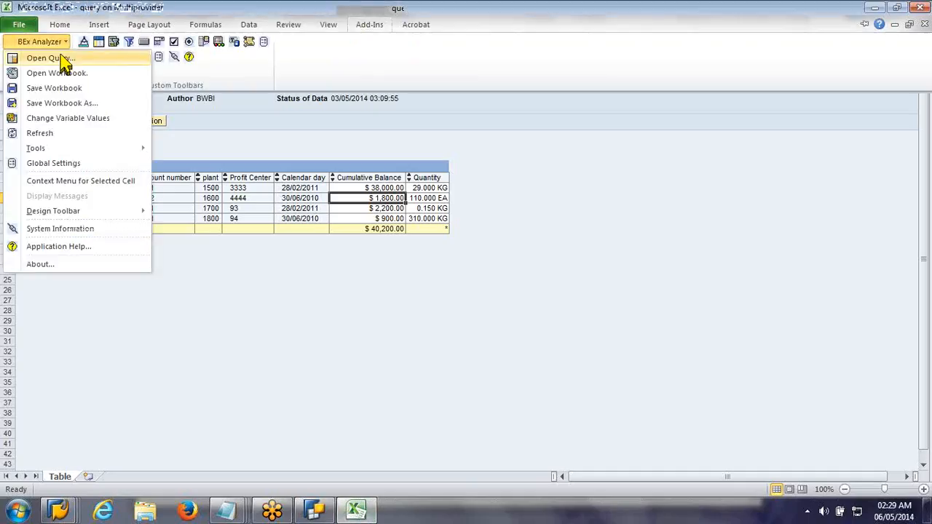
click(61, 58)
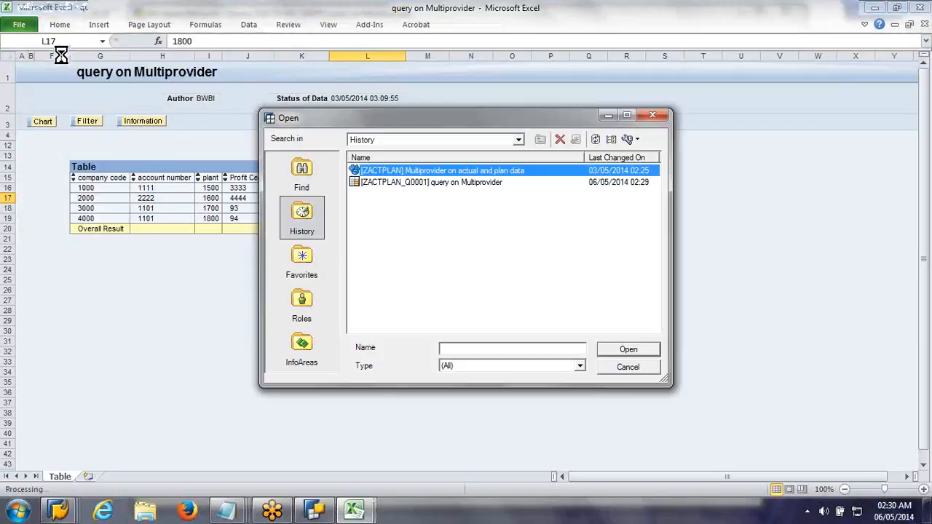
double_click(383, 184)
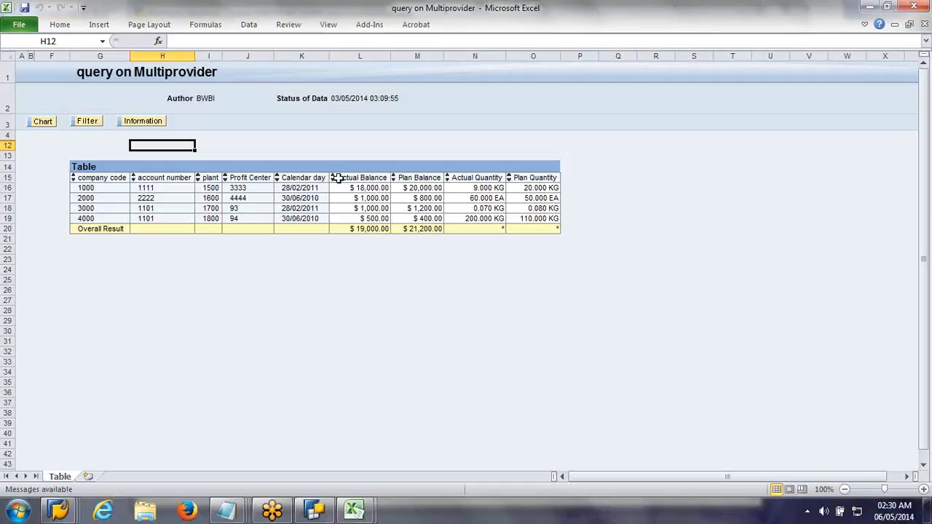
click(338, 178)
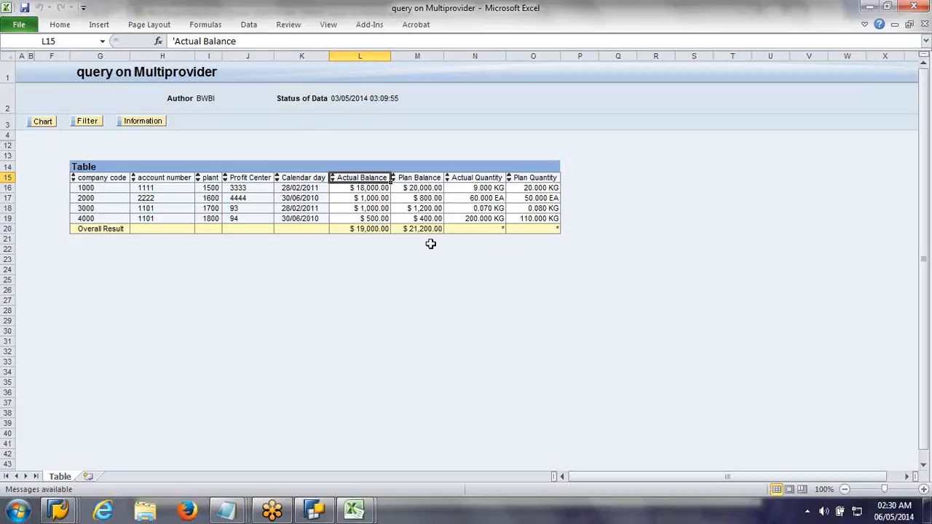
Step: Switch to BEx Query Designer and add a new formula to the Key Figures structure in the columns
click(315, 512)
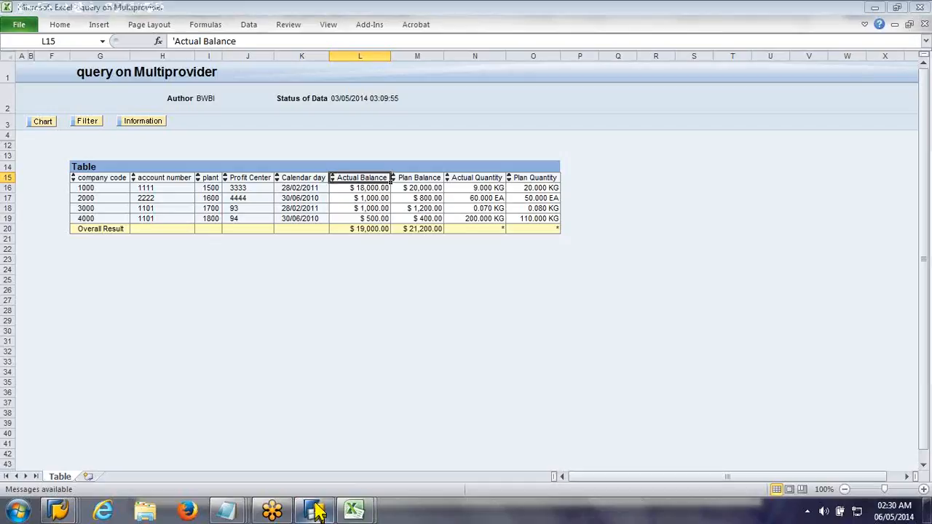
mouse_move(315, 511)
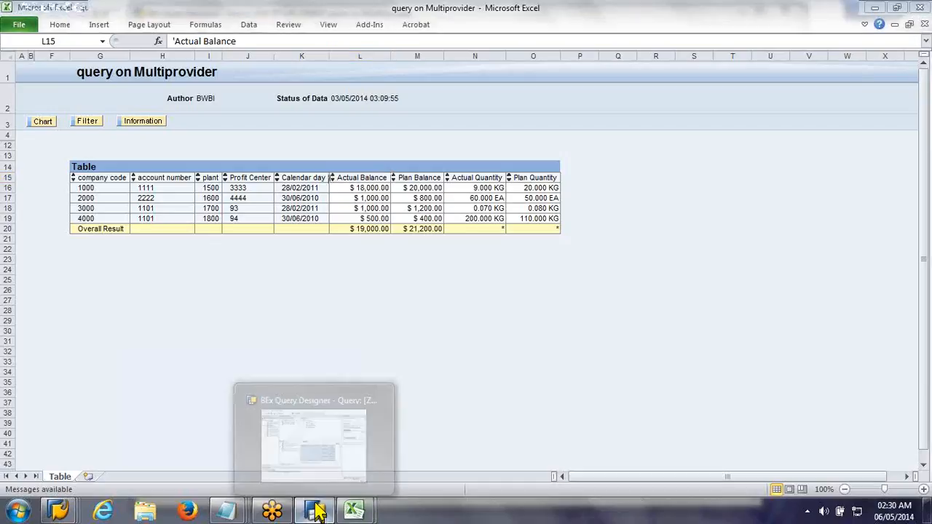
click(316, 511)
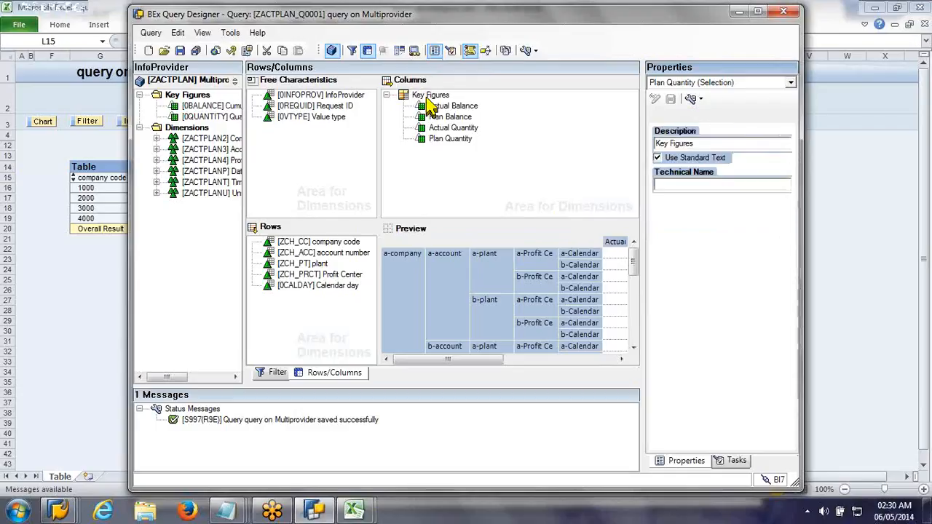
right_click(427, 99)
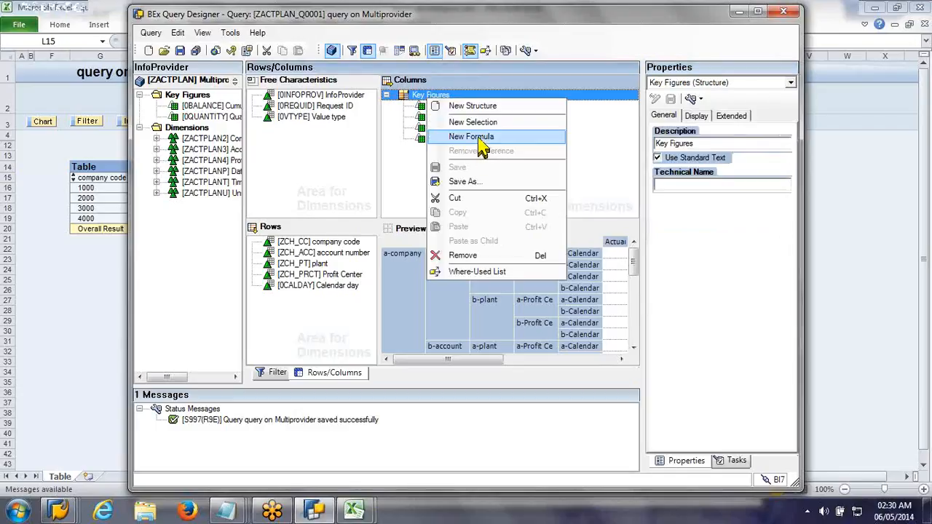
click(480, 139)
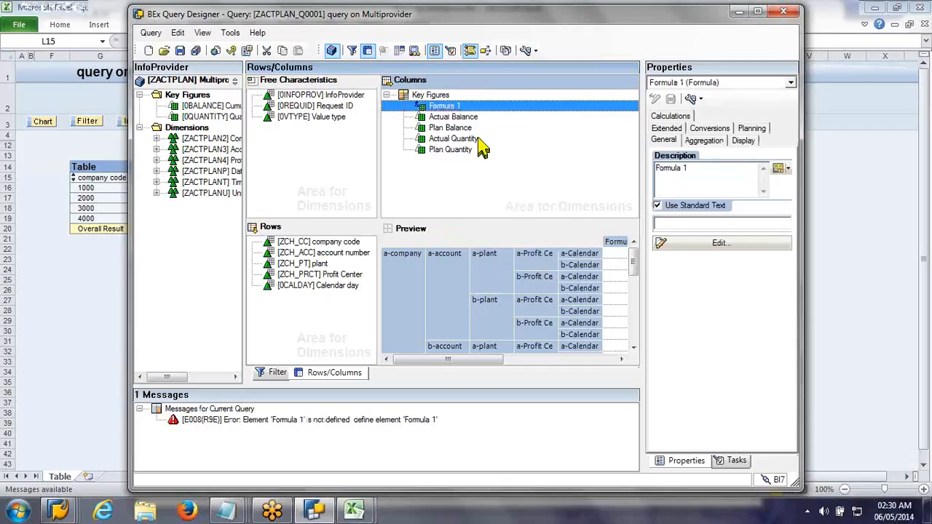
Step: Open the new formula for editing and set its description to "Varaince in Balance"
click(478, 140)
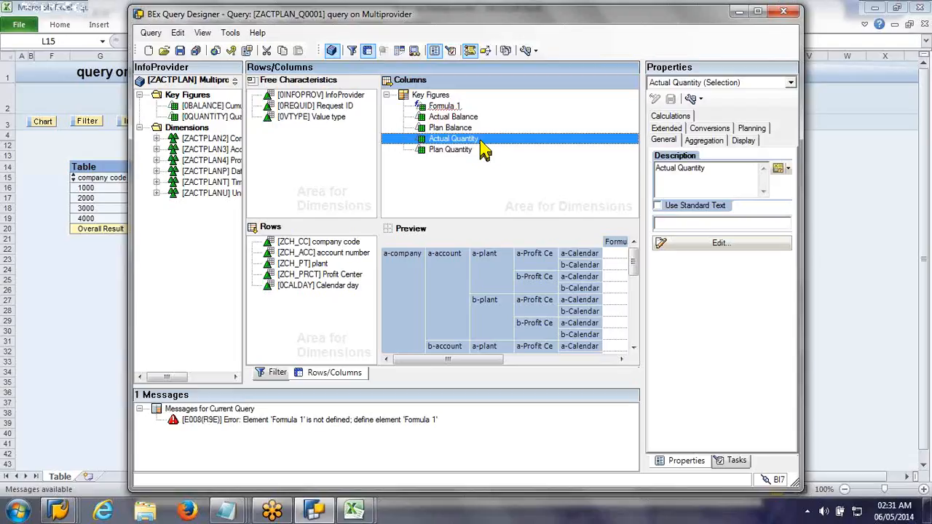
mouse_move(436, 106)
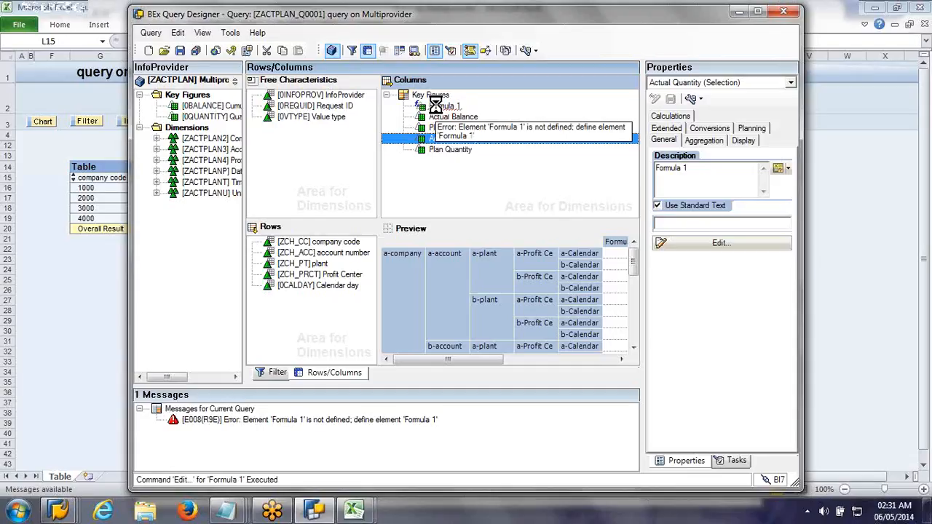
click(437, 107)
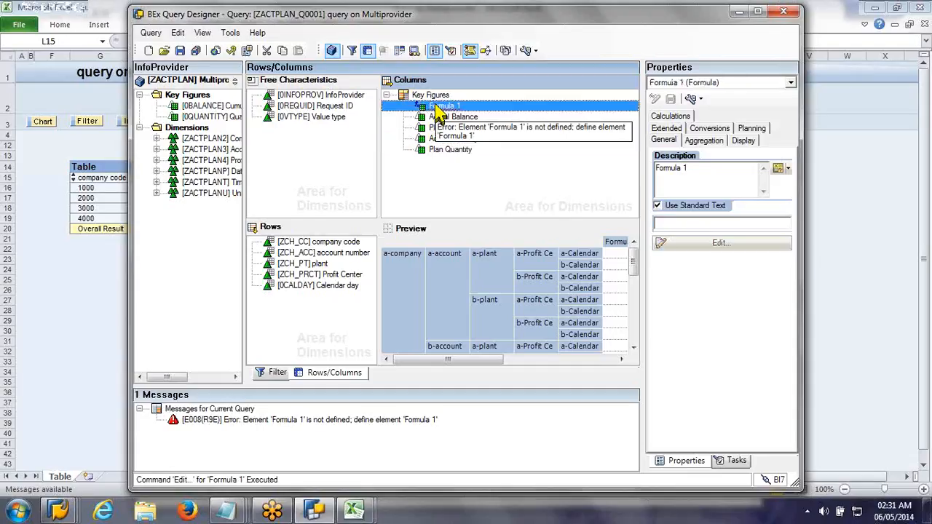
double_click(439, 109)
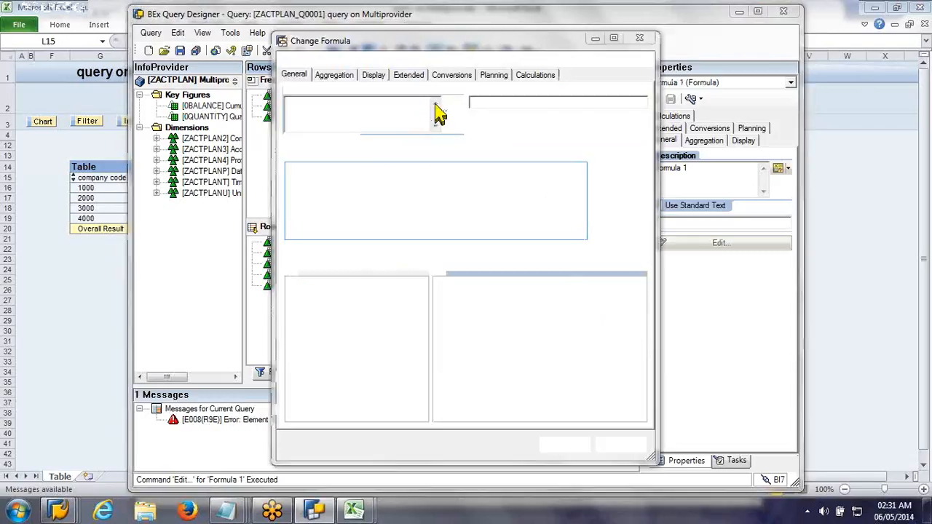
text(Varaince )
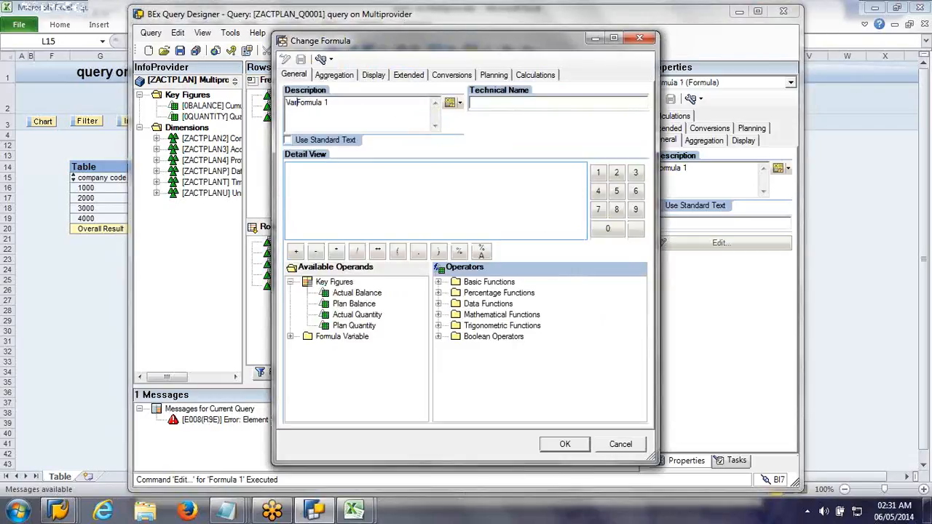
text(in Balan)
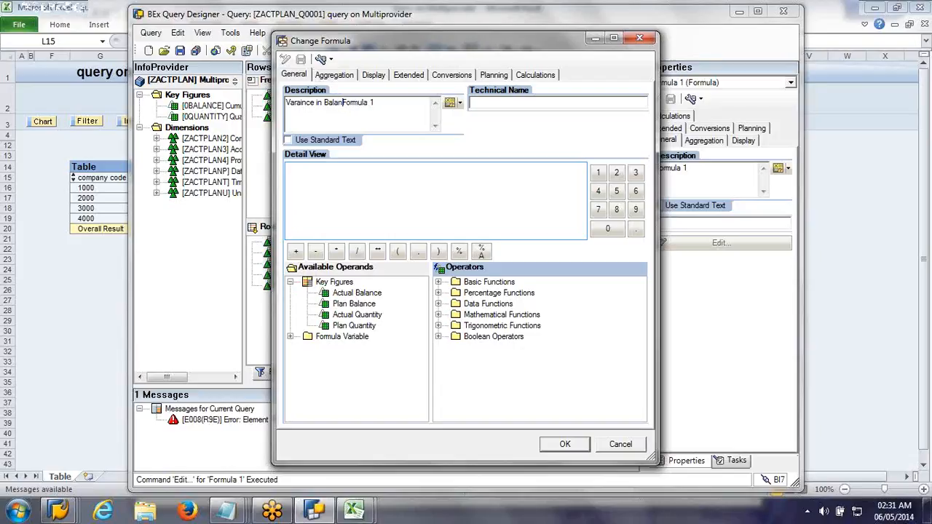
text(ce)
text(:)
key(Delete)
key(Delete)
key(Delete)
key(Delete)
key(Delete)
key(Delete)
key(Delete)
key(Delete)
key(Delete)
key(BackSpace)
text(;)
key(BackSpace)
Step: Define the Varaince in Balance formula as 'Plan Balance' - 'Actual Balance' and accept it
click(343, 304)
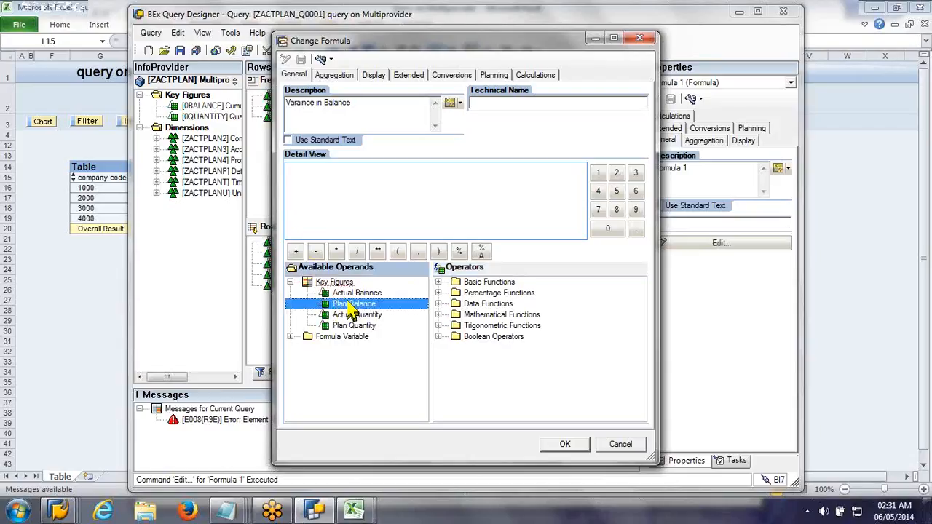
double_click(349, 305)
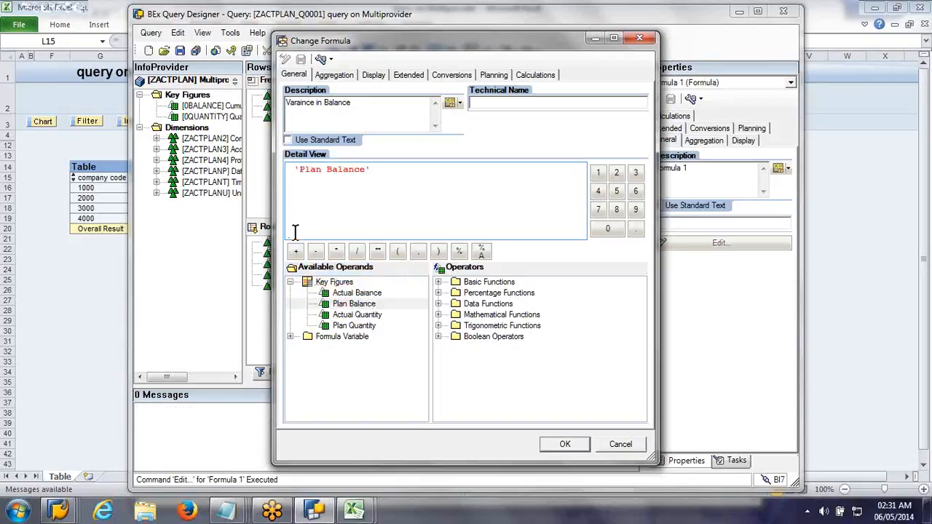
click(316, 252)
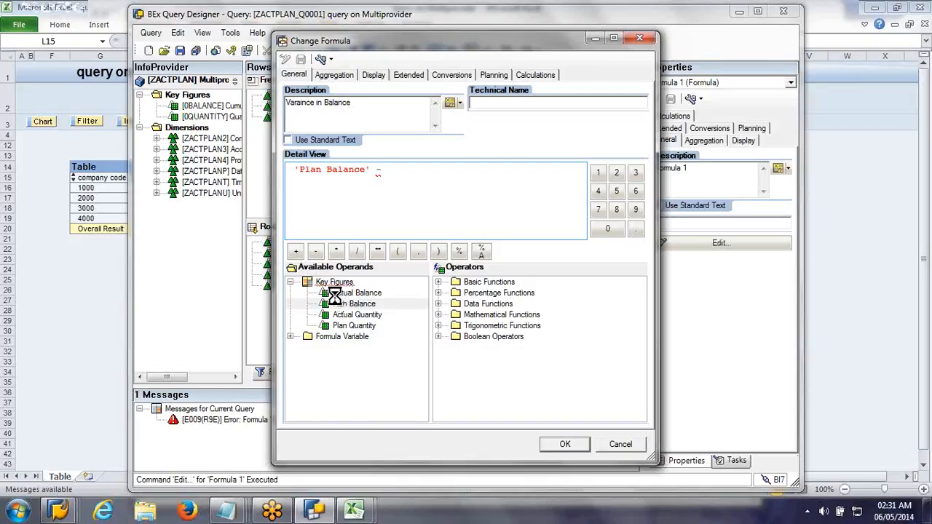
double_click(342, 293)
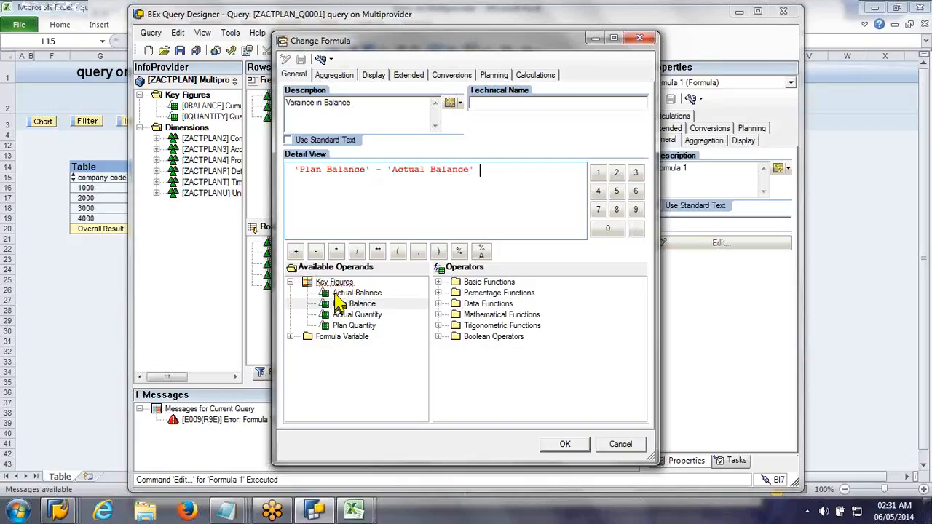
click(561, 444)
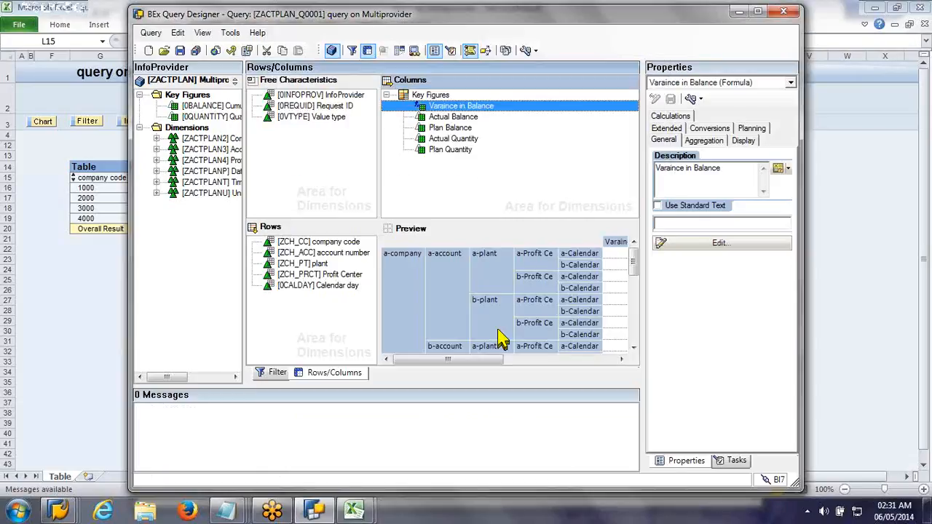
Step: Add a second formula to the Key Figures structure and set its description to "Variance %age"
click(433, 95)
right_click(435, 95)
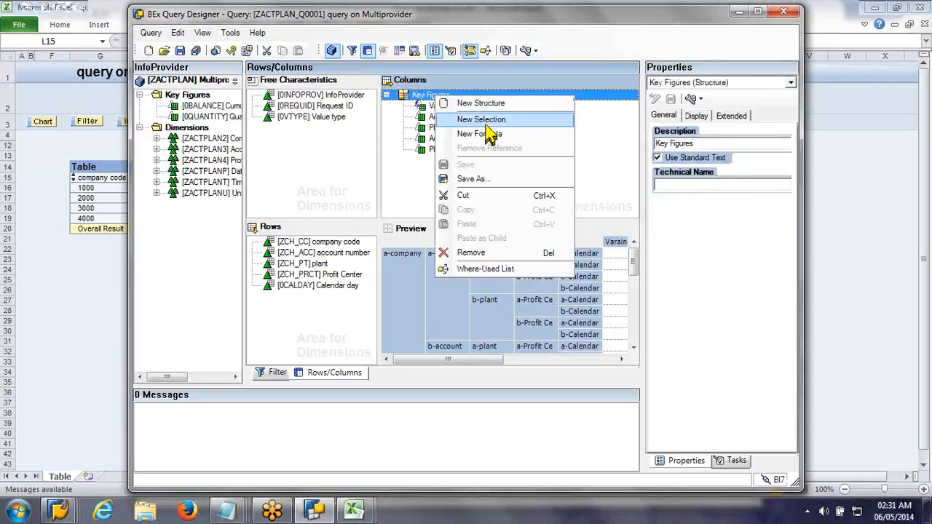
click(487, 135)
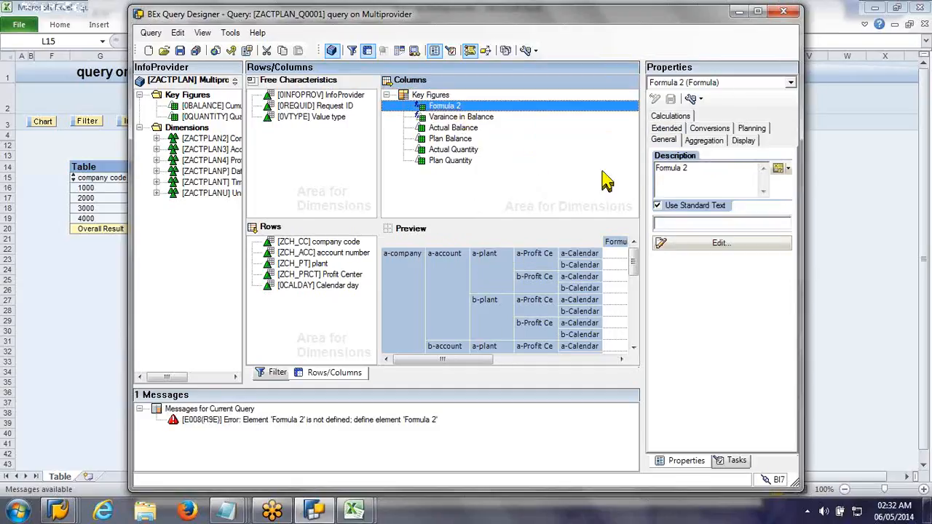
click(688, 169)
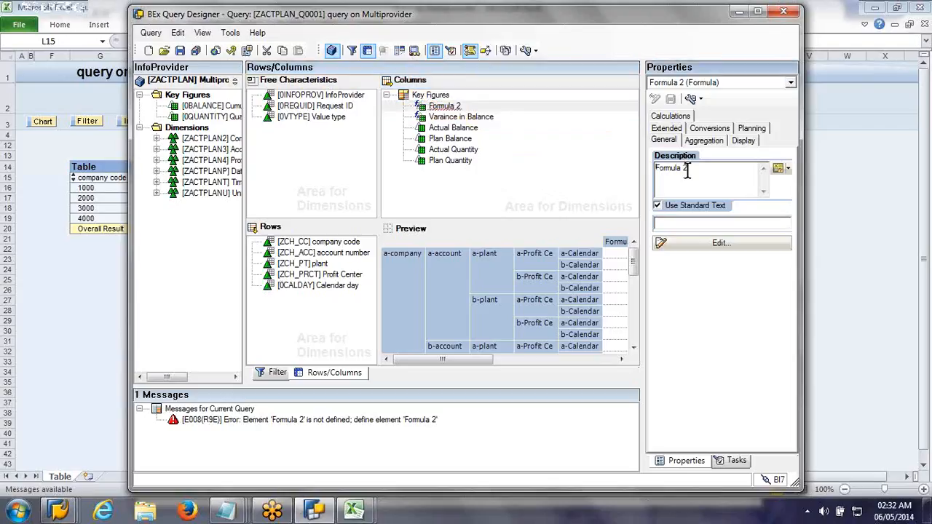
click(656, 169)
text(Variance %)
key(Delete)
key(Delete)
key(Delete)
key(Delete)
key(Delete)
key(Delete)
key(Delete)
key(Delete)
key(Delete)
text(age)
Step: Enter ( 'Varaince in Balance' / 'Plan Balance' ) in parentheses as the expression of the Variance %age formula
click(754, 244)
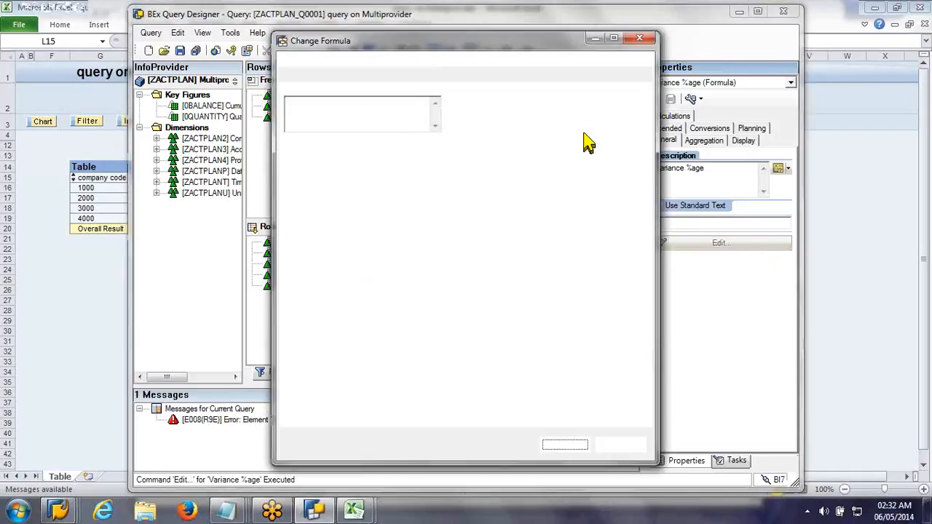
click(343, 295)
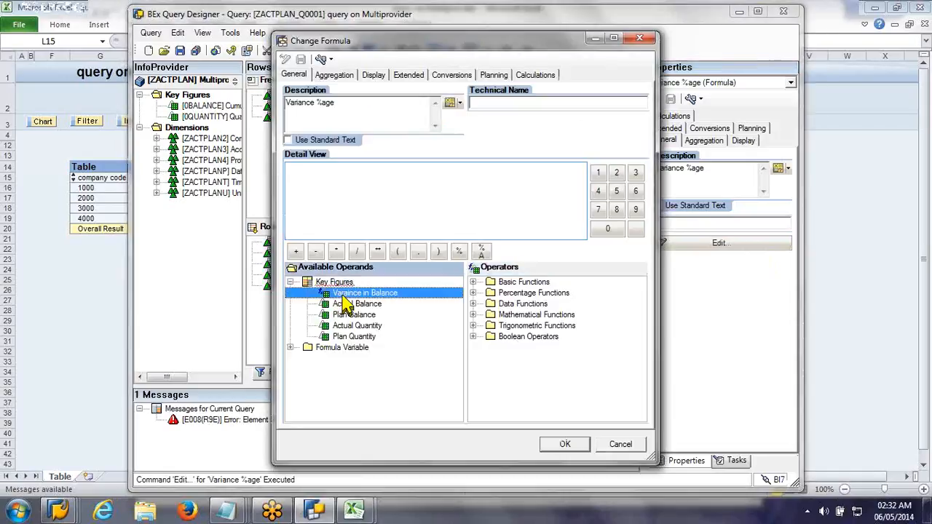
double_click(343, 295)
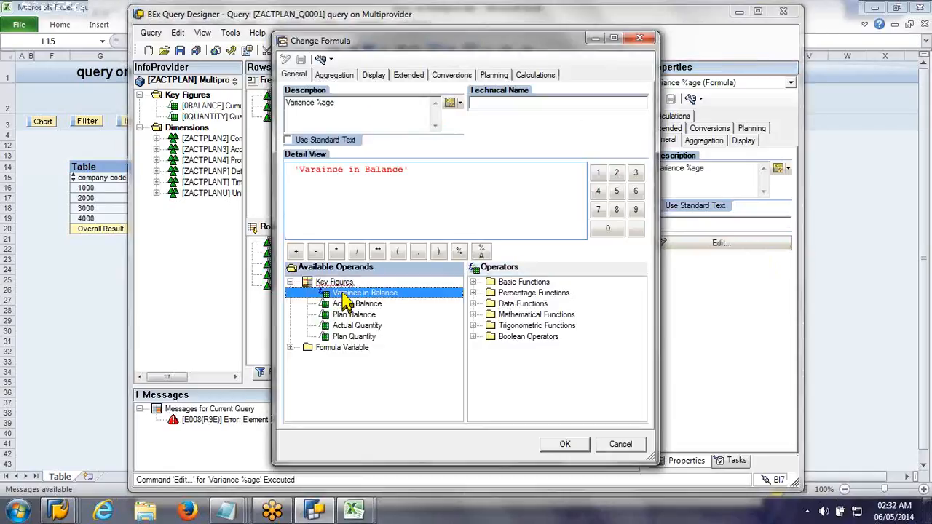
click(357, 250)
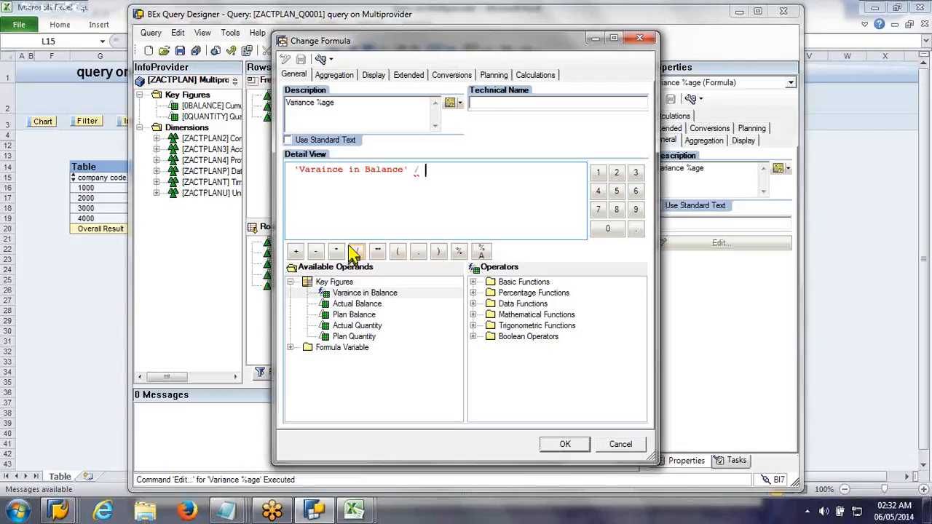
double_click(347, 314)
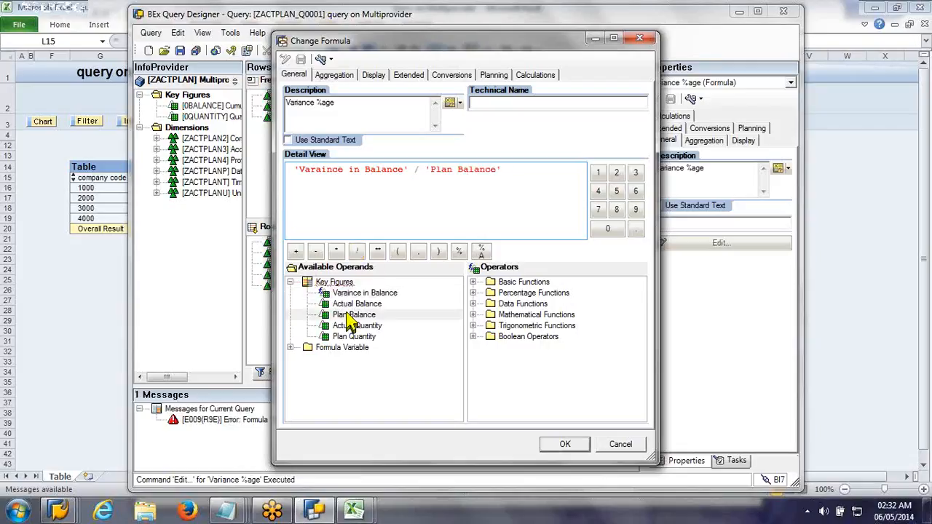
click(439, 252)
click(295, 175)
click(294, 171)
click(398, 251)
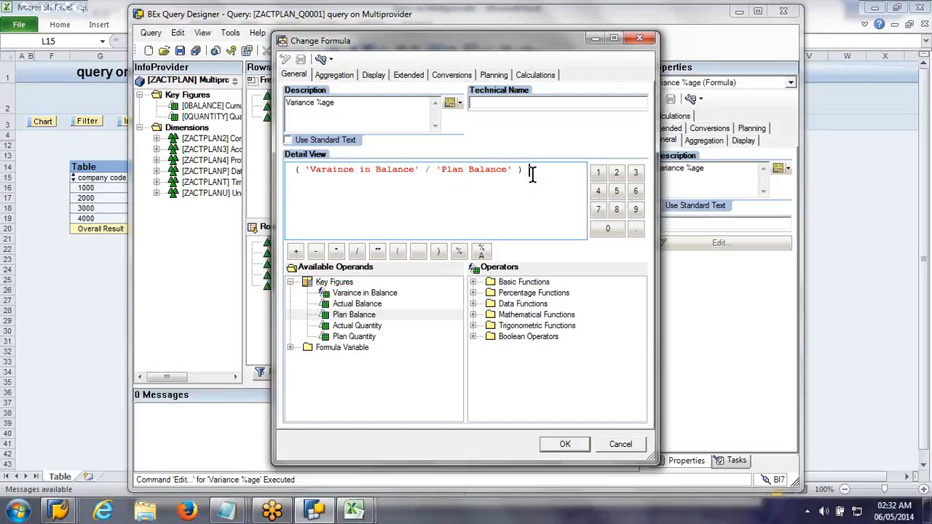
Step: Multiply the bracketed Variance %age expression by 100, expand the percentage functions, and accept the formula
click(338, 250)
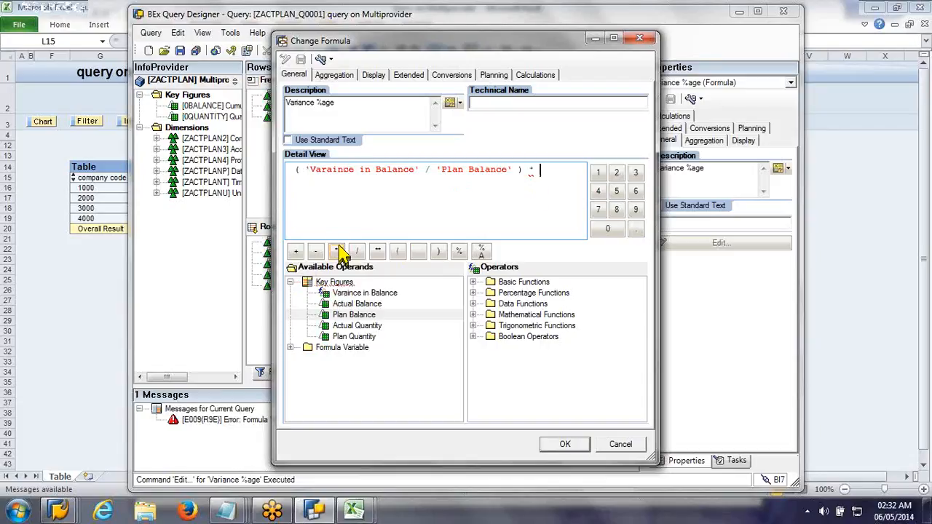
text(10)
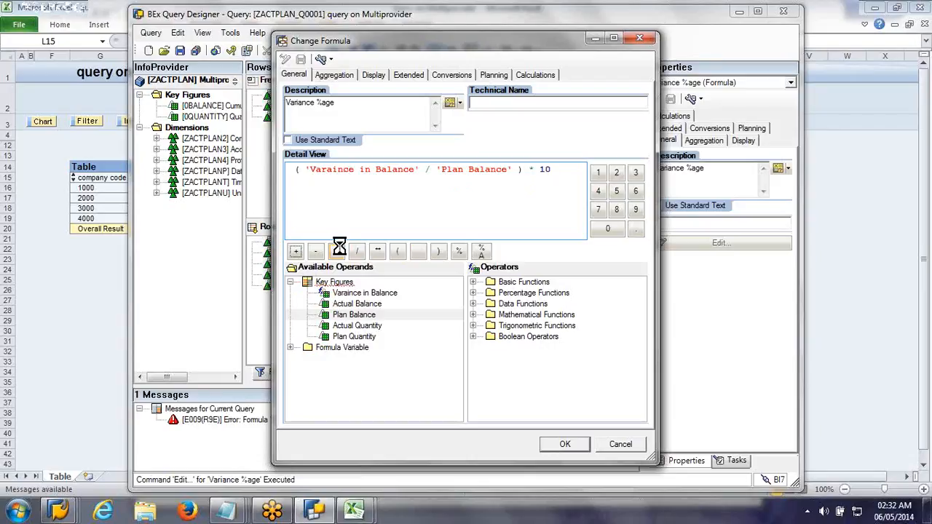
text(0)
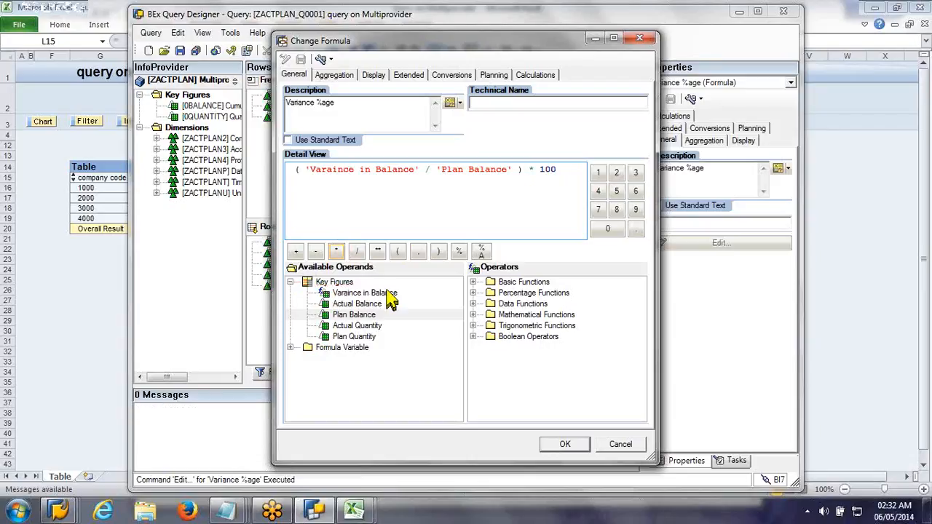
click(474, 293)
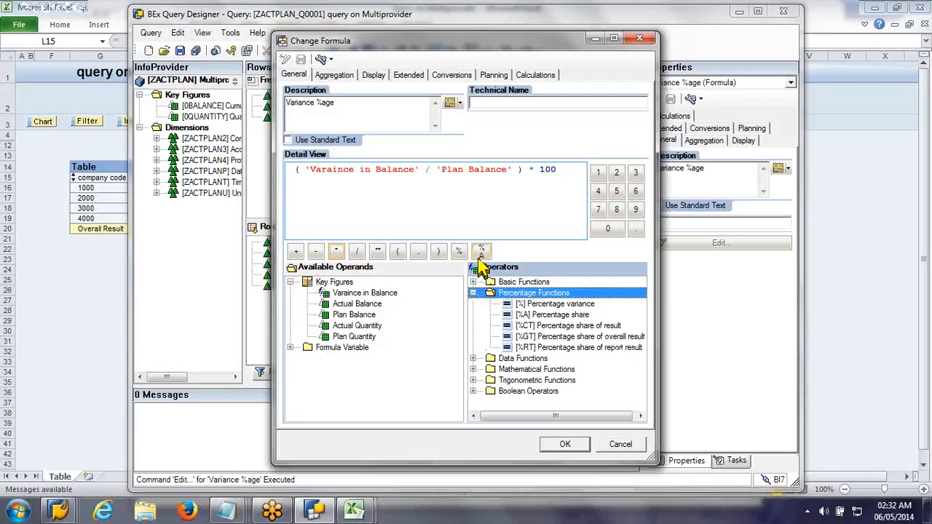
click(573, 447)
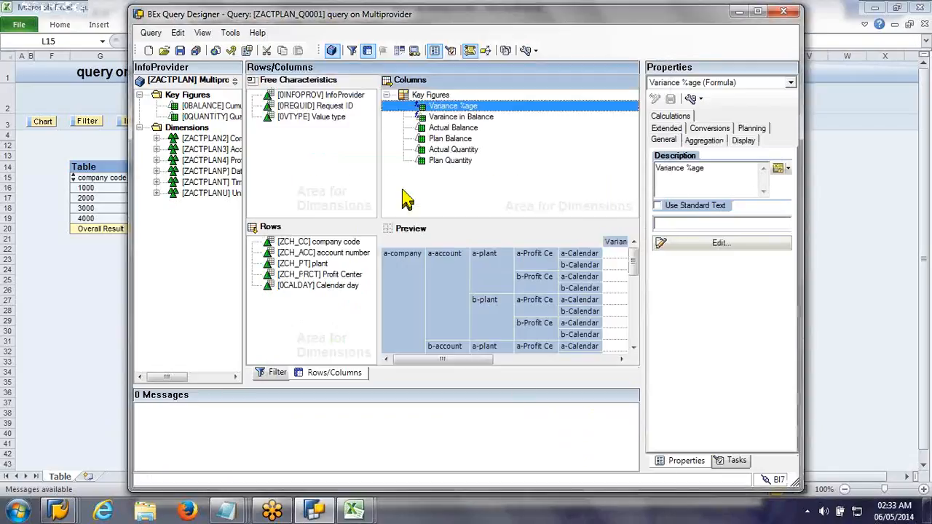
Step: Set the Actual Balance and Plan Balance key figures to Hide (Can Be Shown)
click(443, 128)
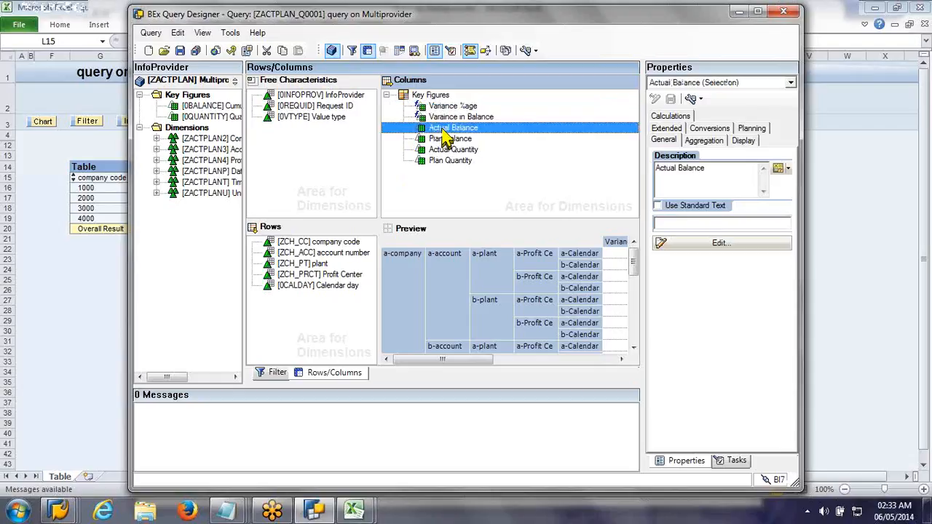
ctrl+click(445, 139)
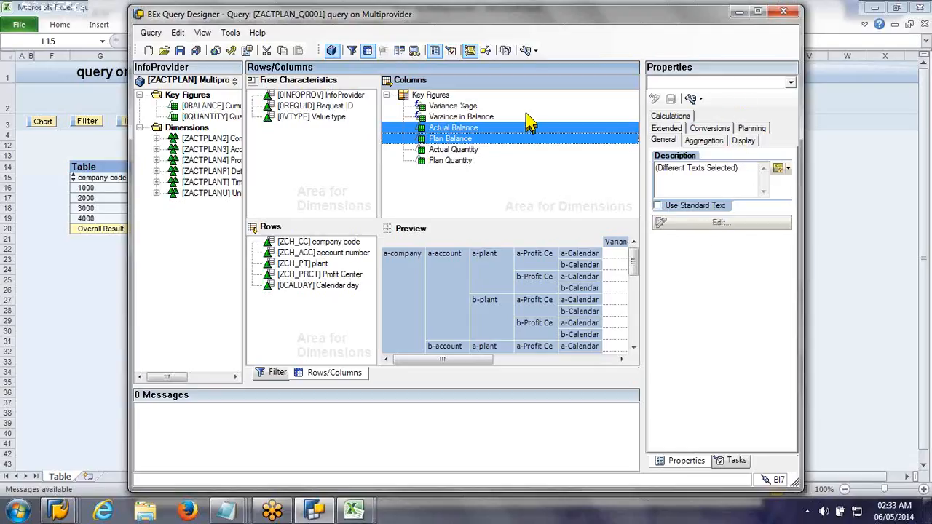
click(744, 142)
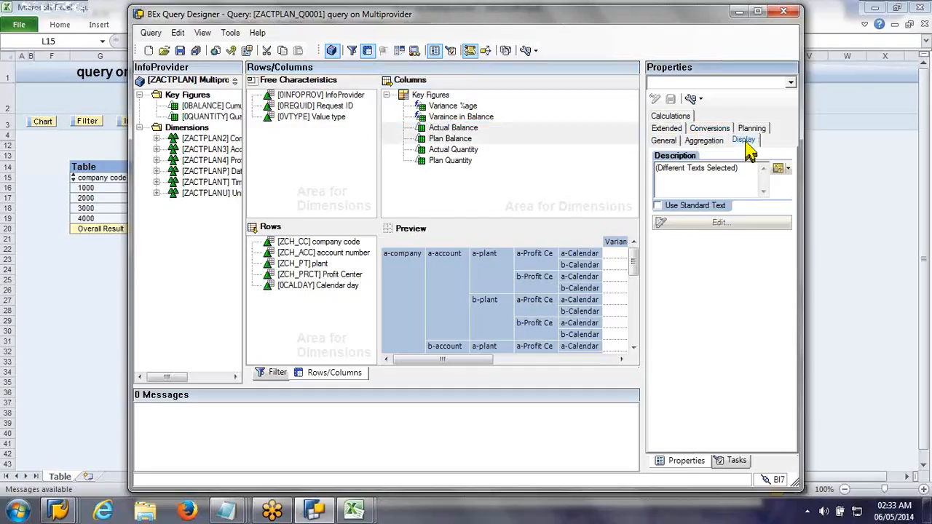
click(684, 189)
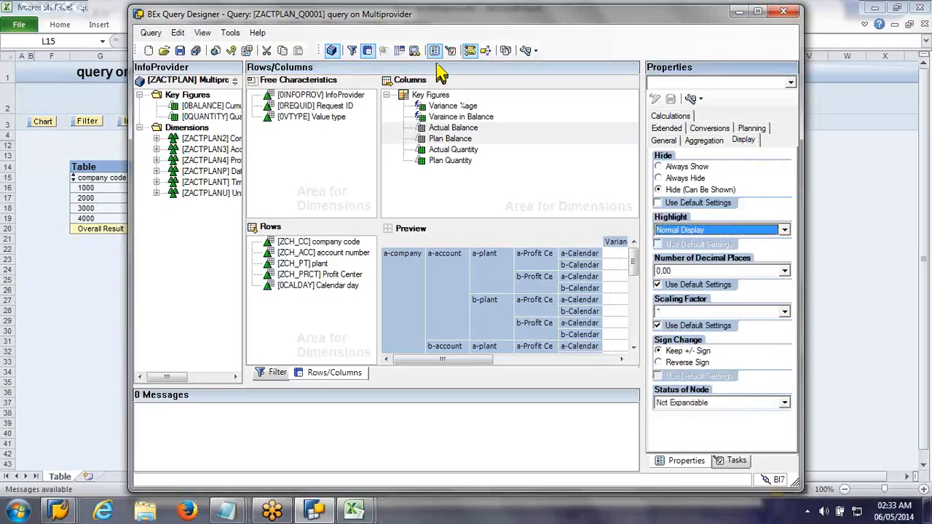
Step: Set Actual Quantity and Plan Quantity to Hide (Can Be Shown) and save the query
click(458, 159)
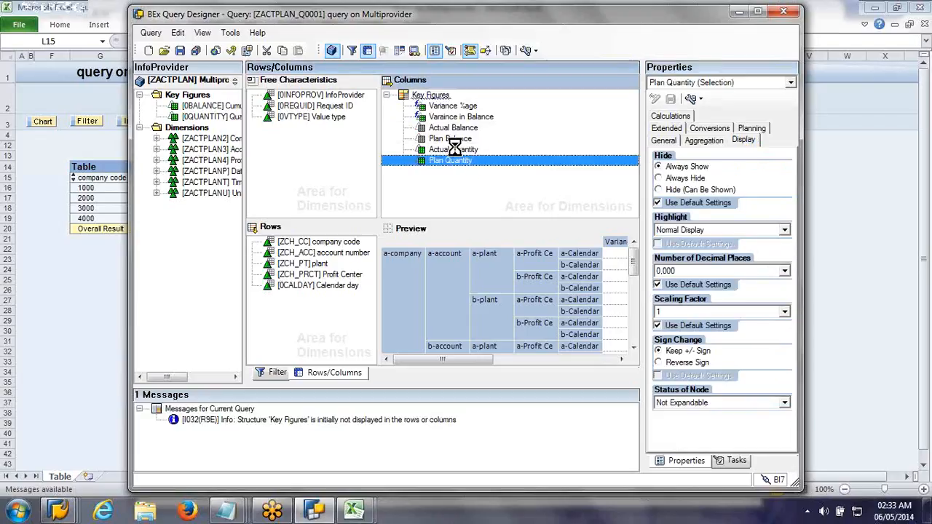
ctrl+click(452, 150)
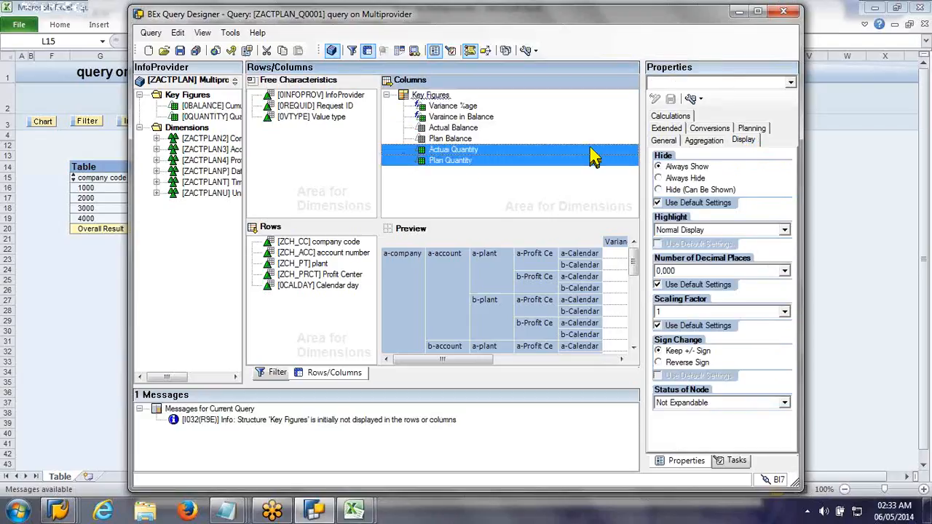
click(714, 191)
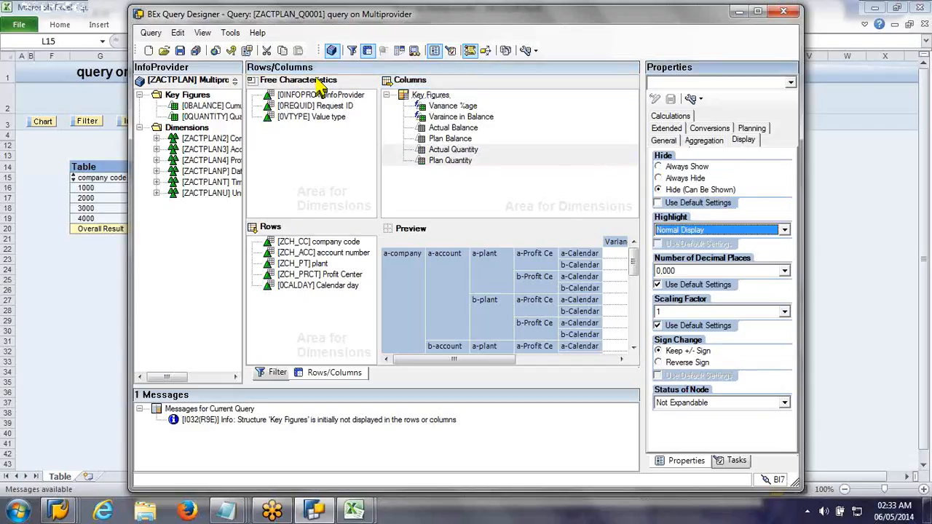
click(179, 49)
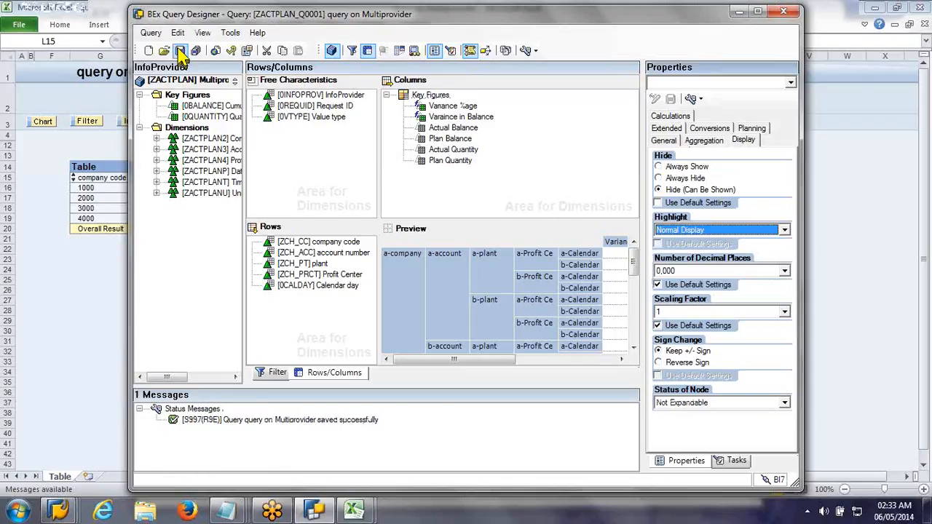
Step: Move Varaince in Balance above Variance %age in the Key Figures structure and save the query
click(449, 118)
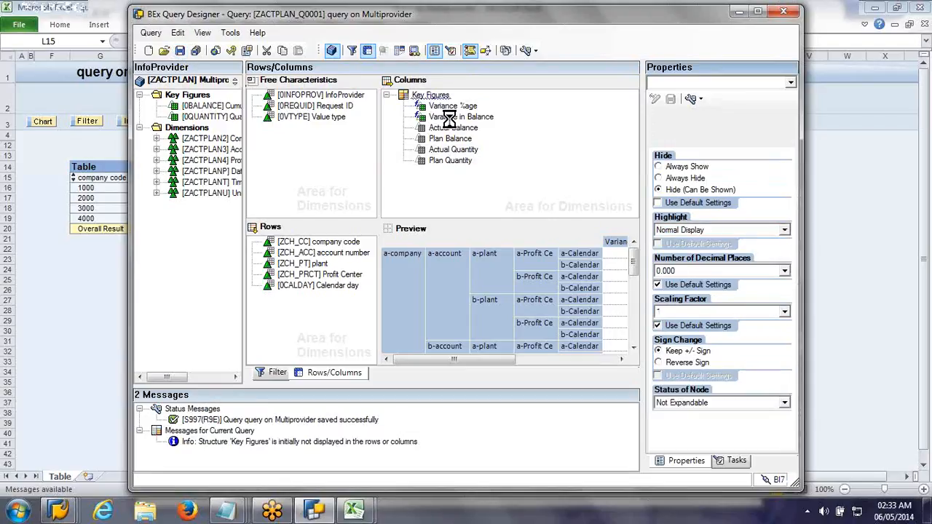
drag(450, 119, 446, 102)
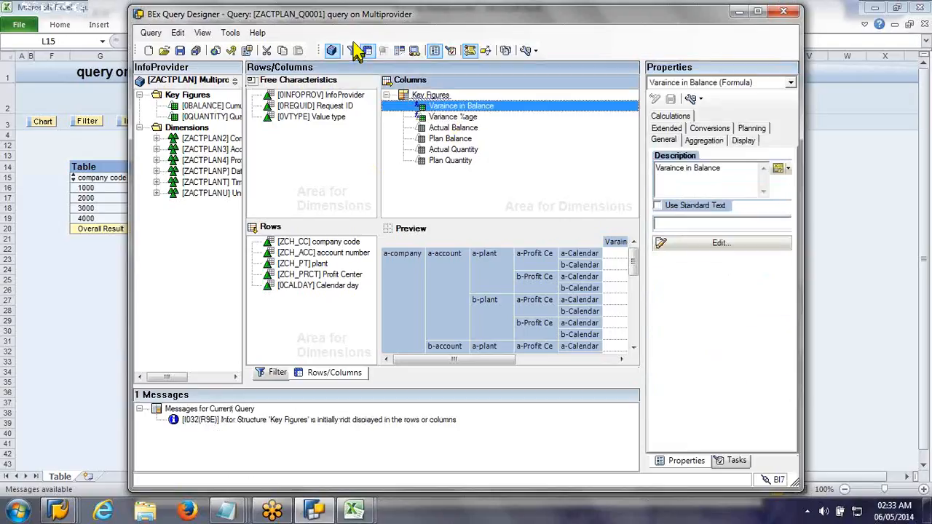
click(180, 50)
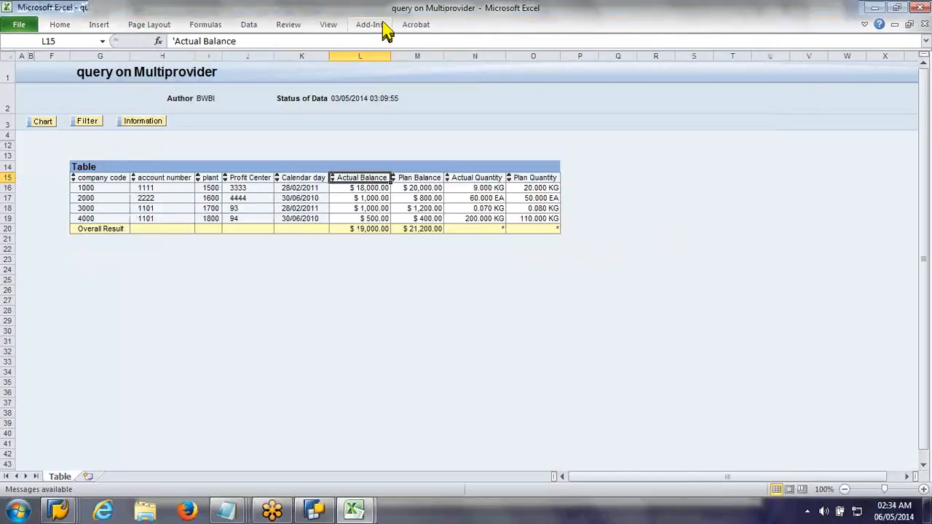
Step: Open the saved query ZACTPLAN_Q0001 in BEx Analyzer from the query history
click(382, 25)
click(46, 42)
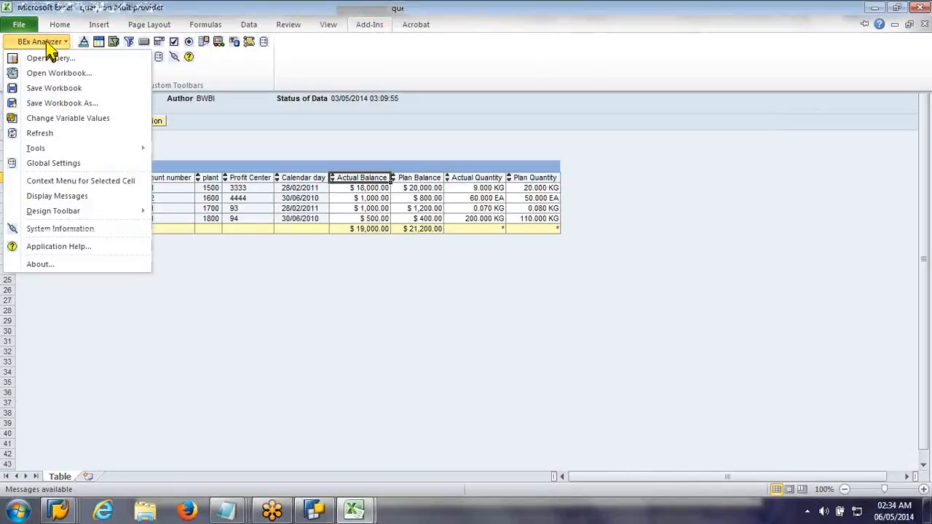
click(61, 59)
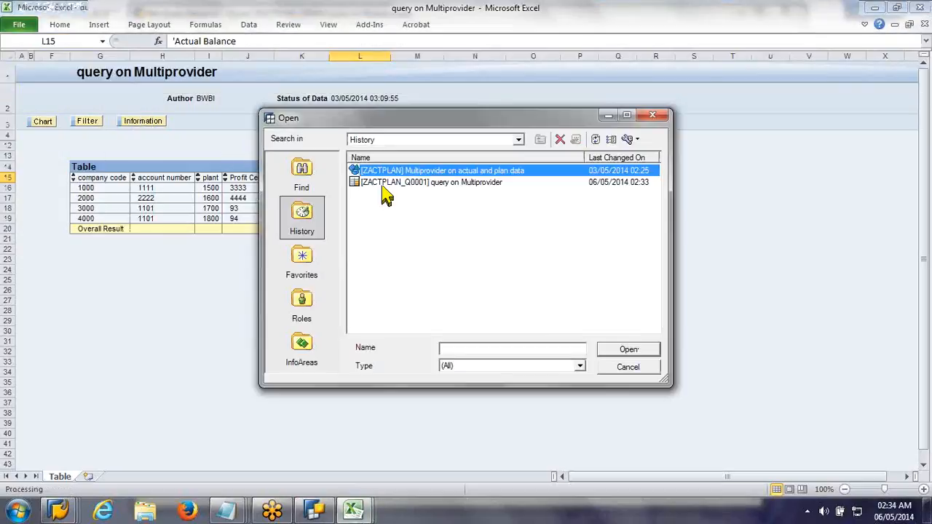
click(382, 183)
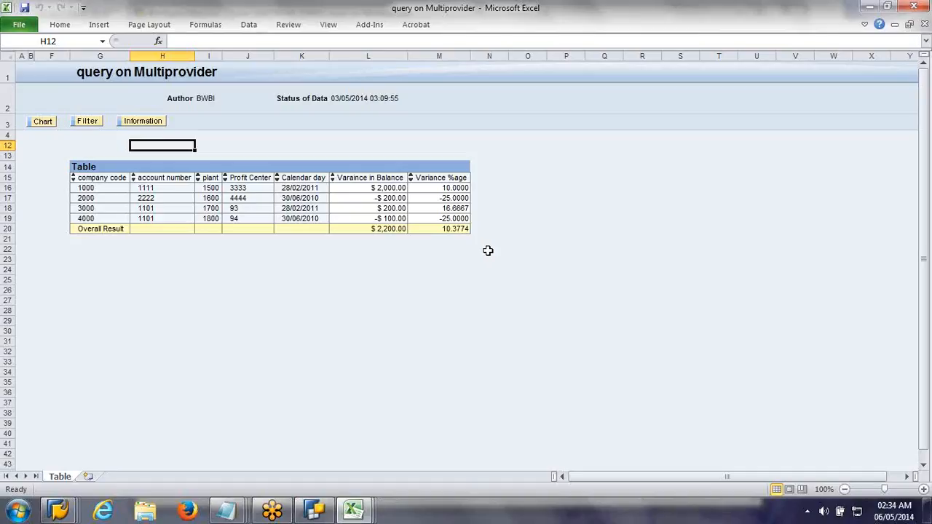
Step: Add a drilldown according to InfoProvider after the Profit Center column of the result table
right_click(254, 188)
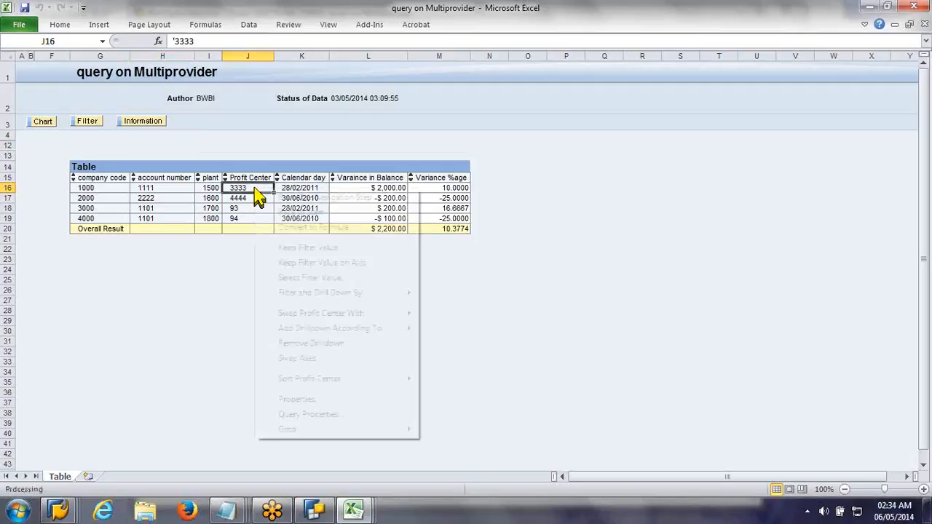
mouse_move(365, 332)
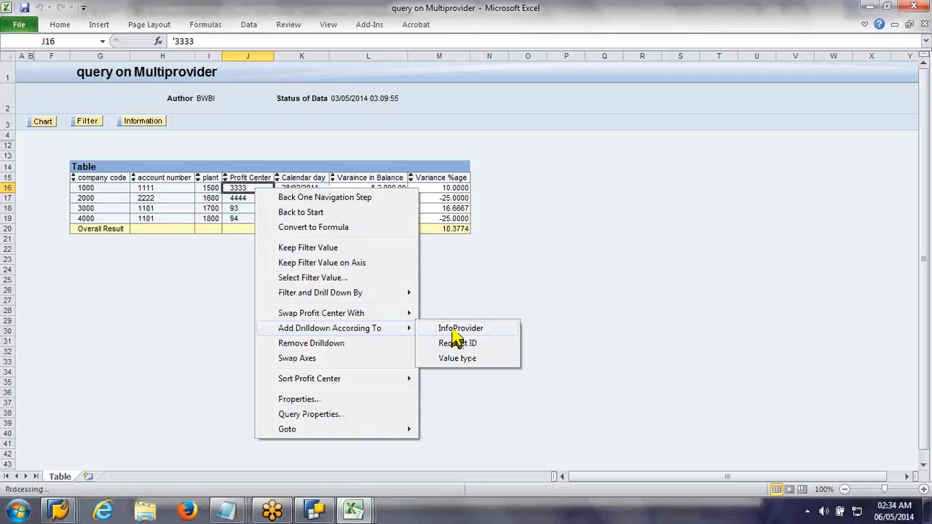
click(453, 329)
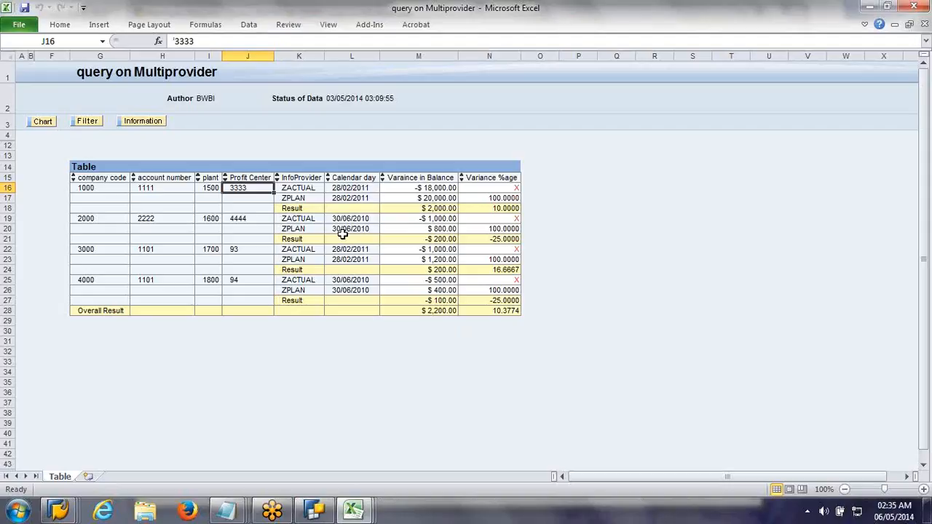
Step: Go back one navigation step to undo the InfoProvider drilldown
click(332, 270)
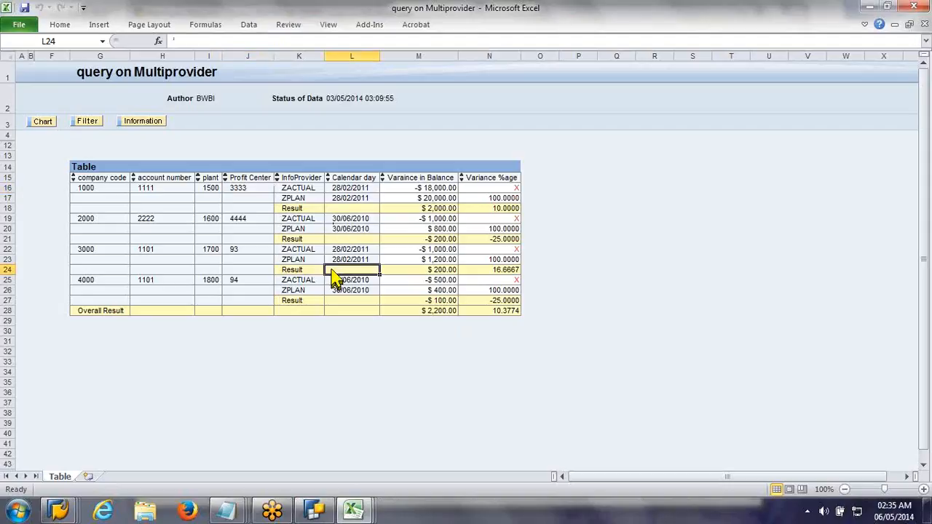
right_click(332, 271)
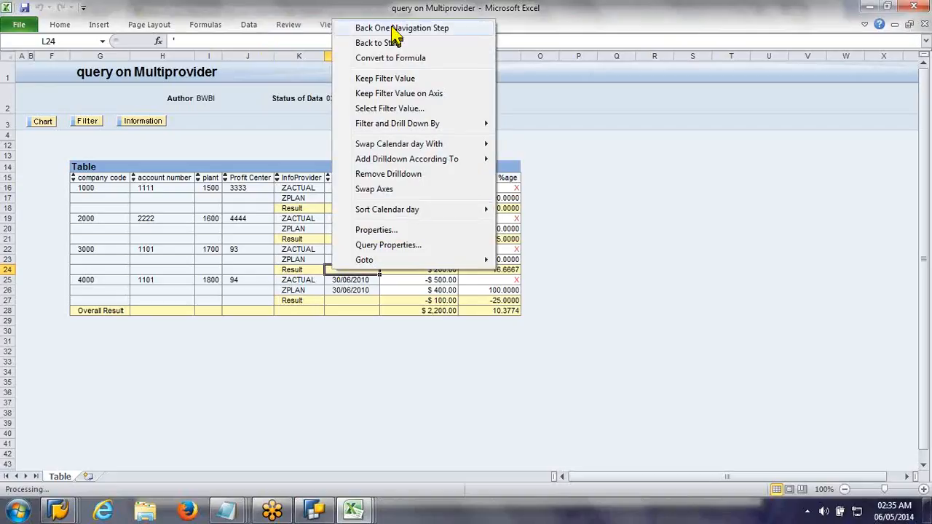
click(393, 29)
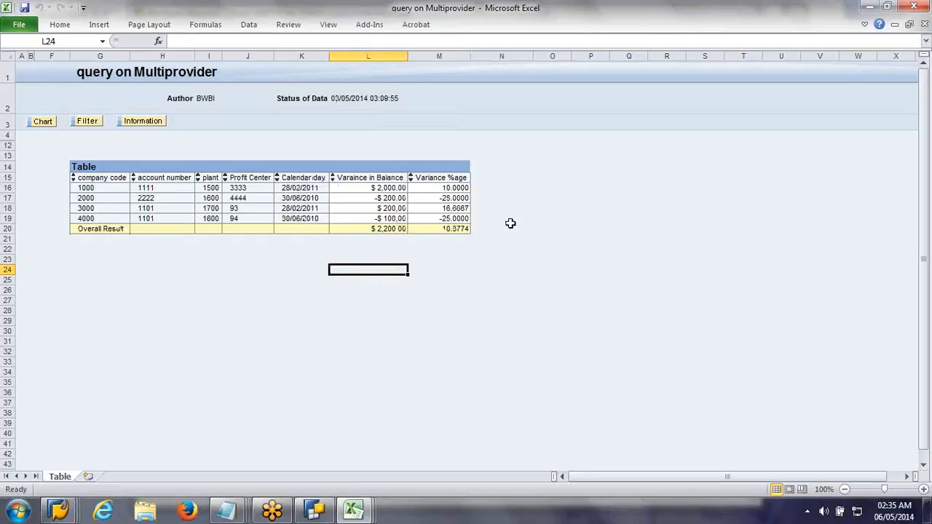
Step: Switch to BEx Query Designer, create a new query on the ZACTPLAN multiprovider, and widen the InfoProvider area in the rows and columns view
click(308, 516)
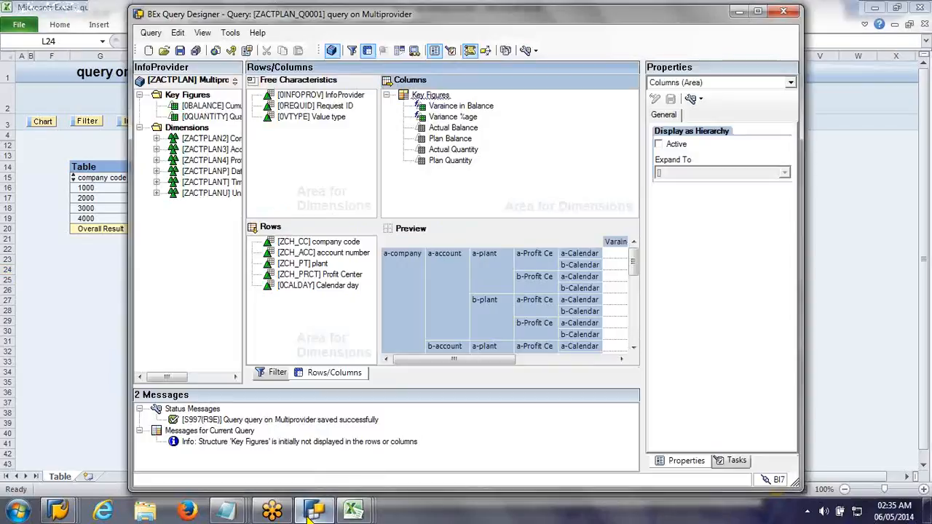
click(307, 515)
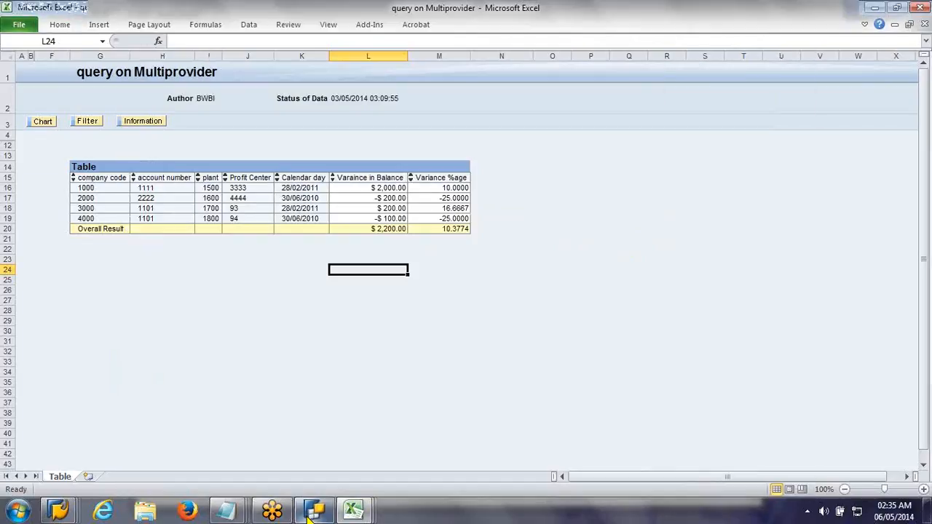
click(307, 516)
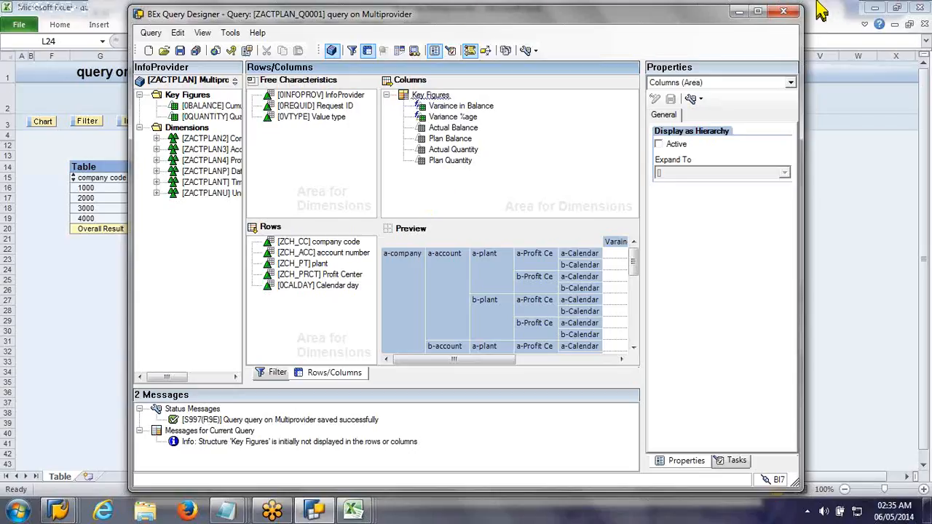
click(150, 51)
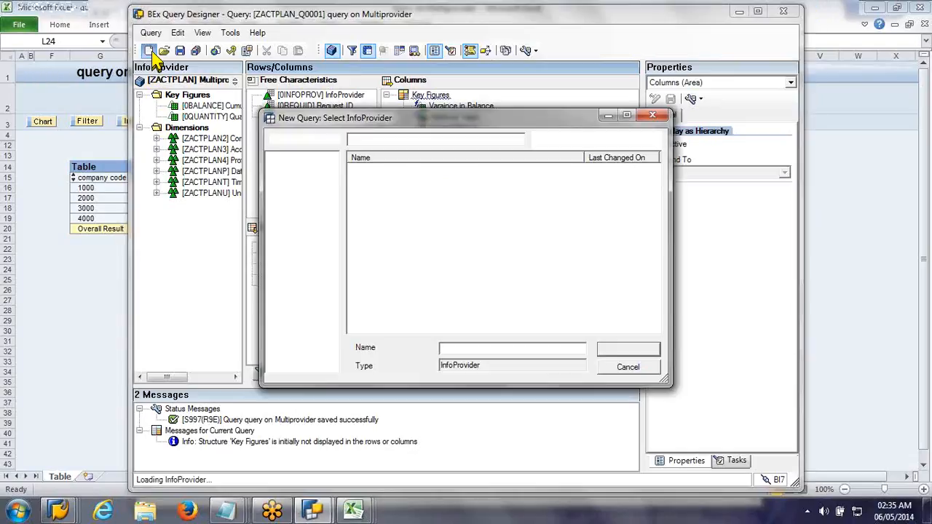
double_click(390, 173)
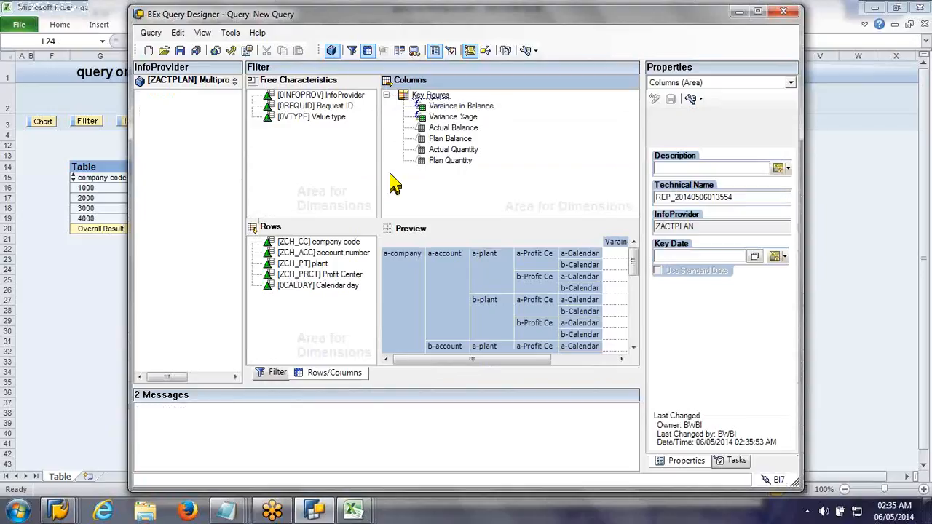
click(332, 374)
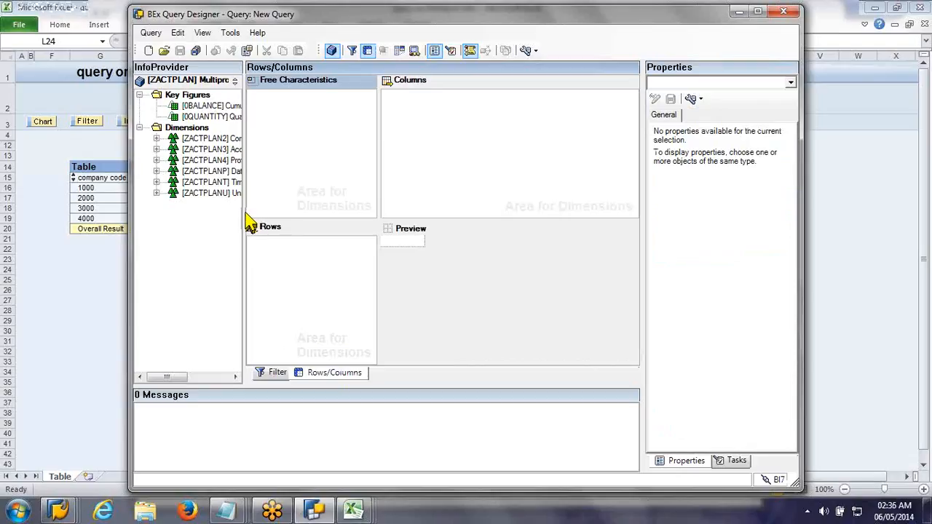
drag(244, 215, 297, 219)
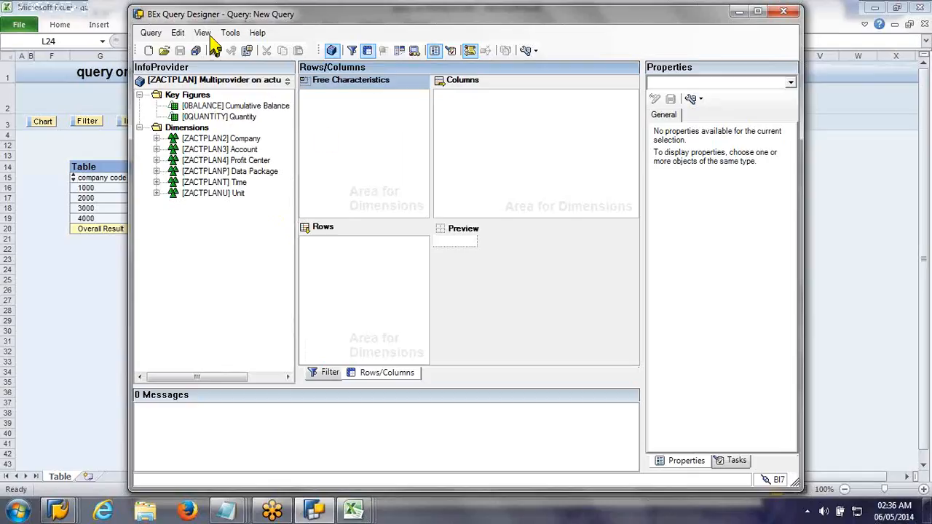
Step: Reopen the query ZACTPLAN_Q0001 from the history in place of the new query
click(163, 51)
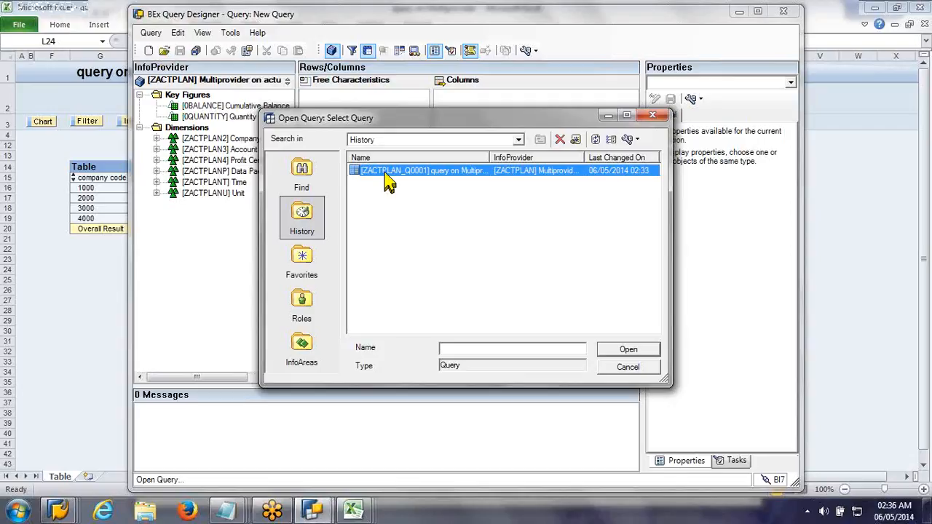
double_click(388, 182)
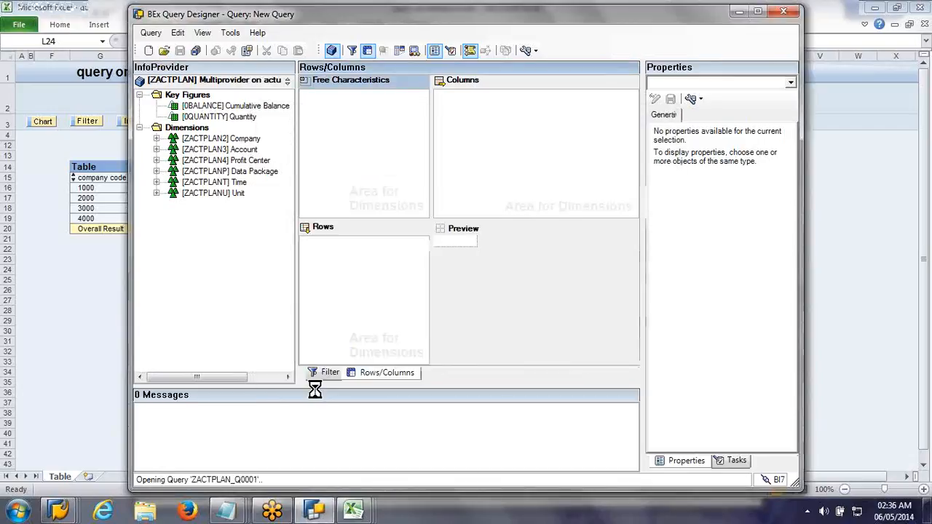
Step: Switch to the untitled Notepad note on filtering and selection, and add the lines "calculate using a formula" and "selection"
mouse_move(227, 510)
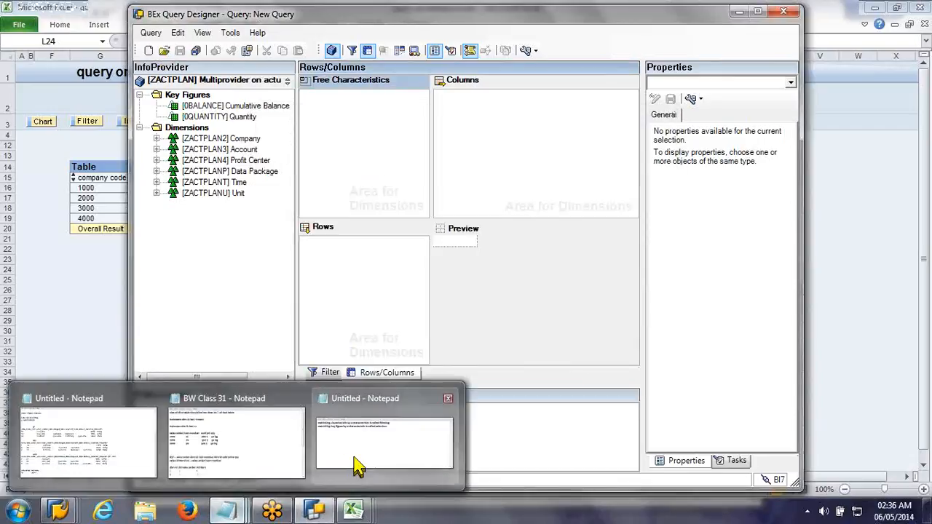
mouse_move(359, 466)
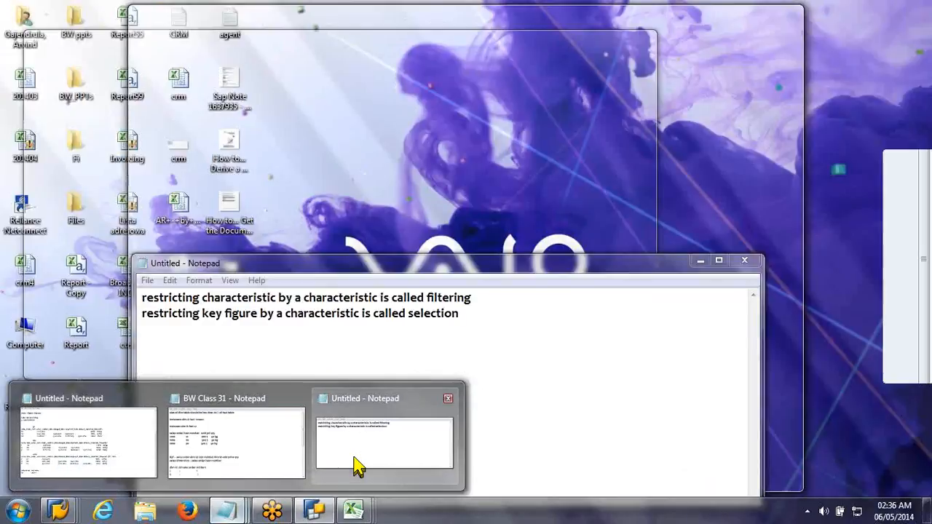
click(359, 466)
text(cal)
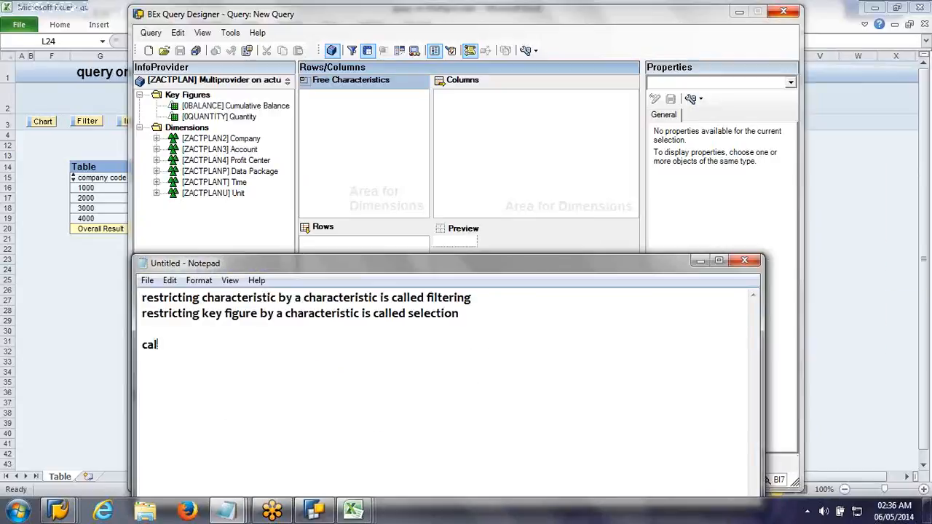
text(culate using a formula)
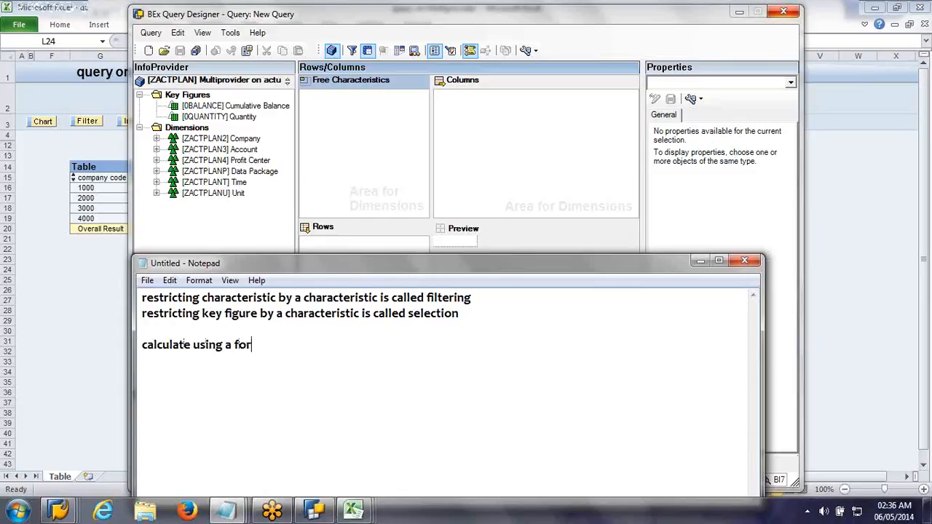
key(Return)
key(Return)
text(selecti)
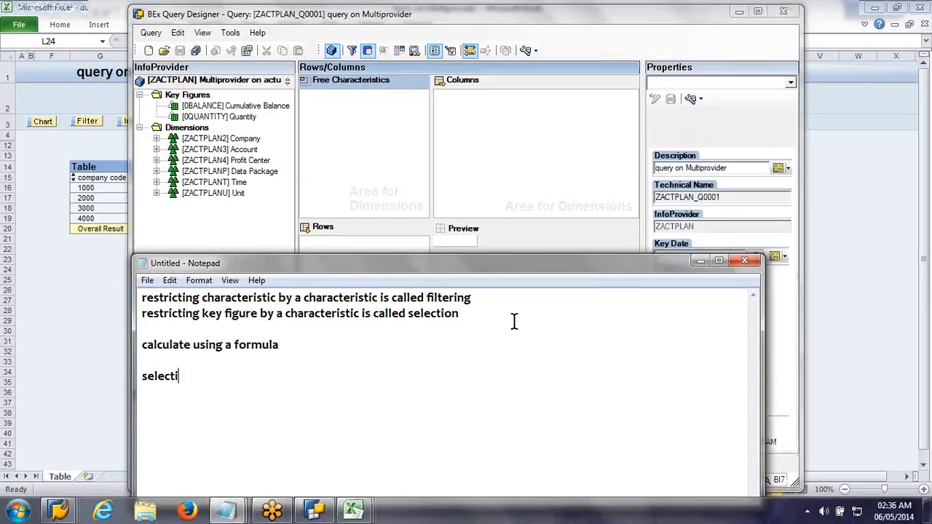
text(on)
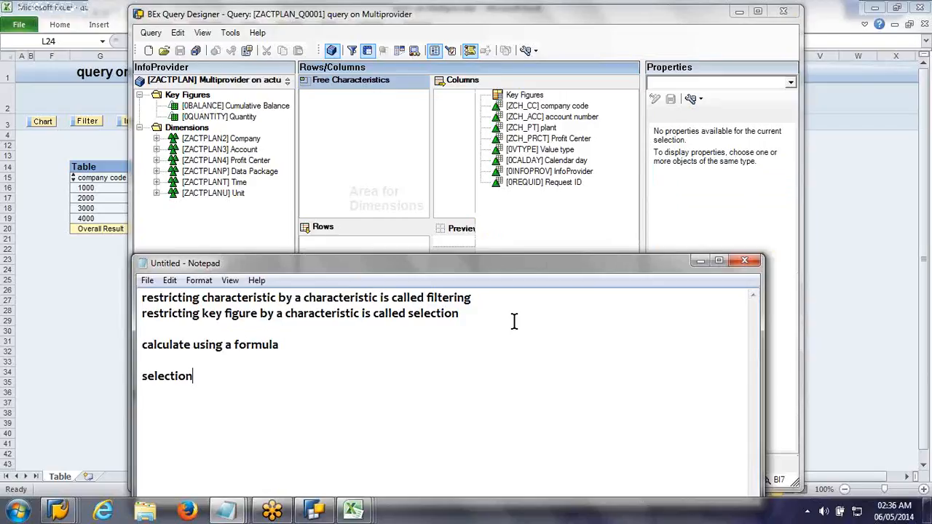
text( & formu)
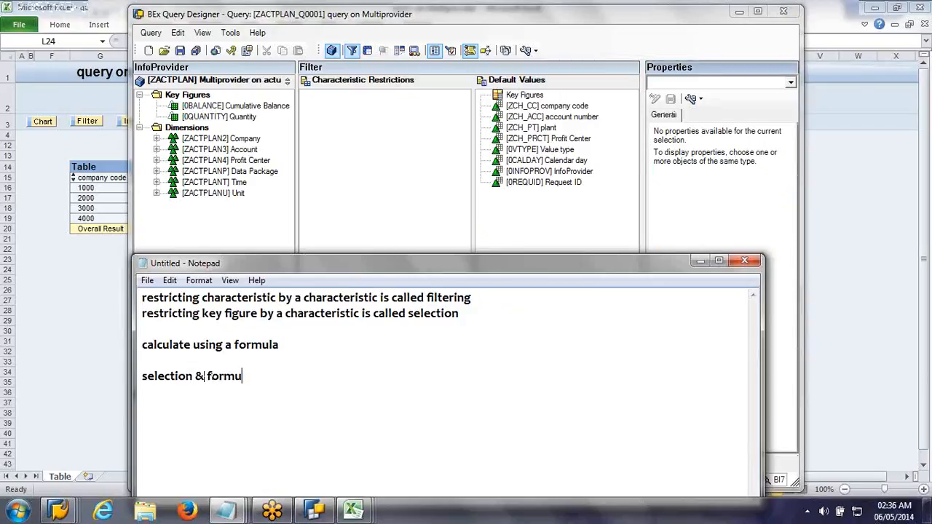
text(la are local to the qe)
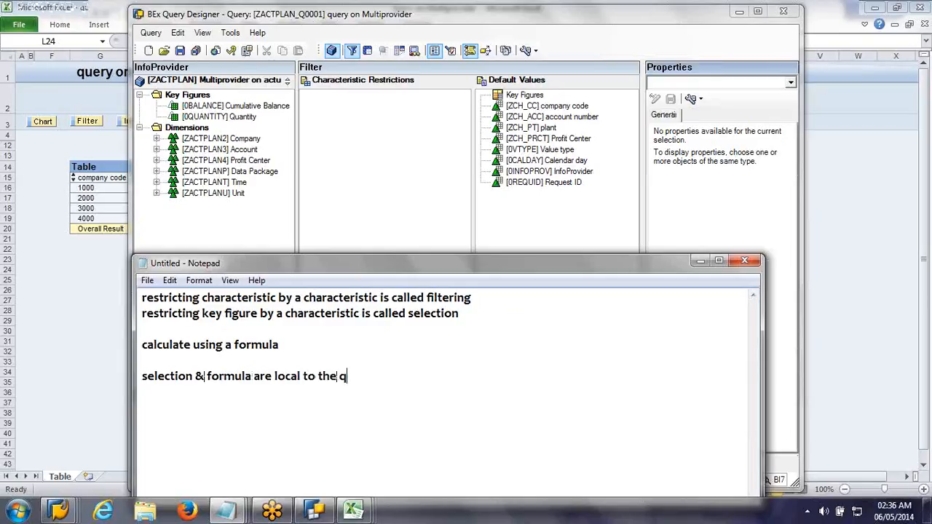
Step: Extend the "selection" line in the note to read "selection & formula are local to the query"
text(y)
click(345, 376)
text(u)
key(End)
Step: Add to the same line that they cannot be used in another query
text(, they cann)
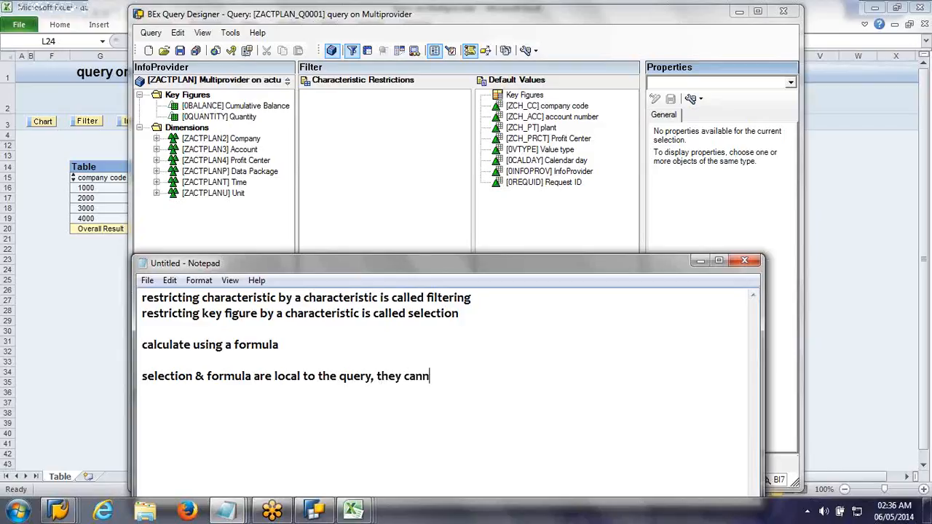
text(ot be used i)
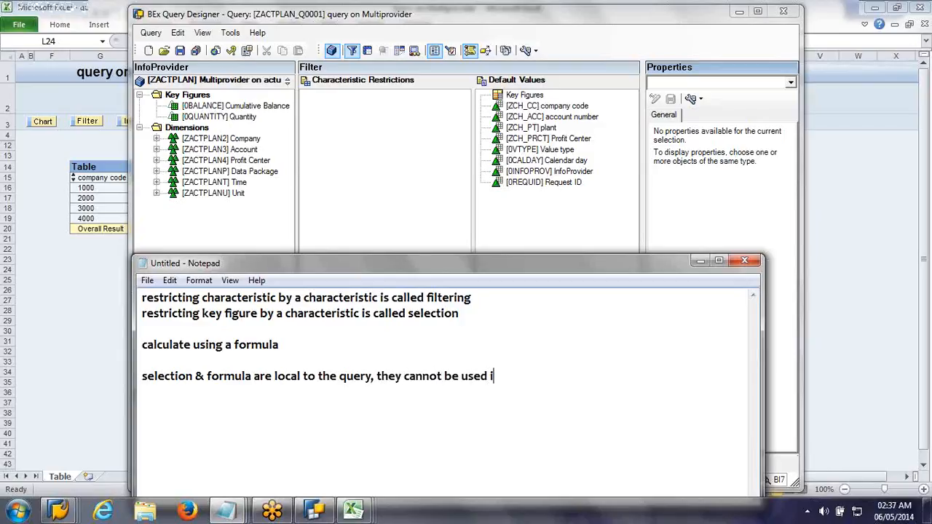
text(n anothe rquery)
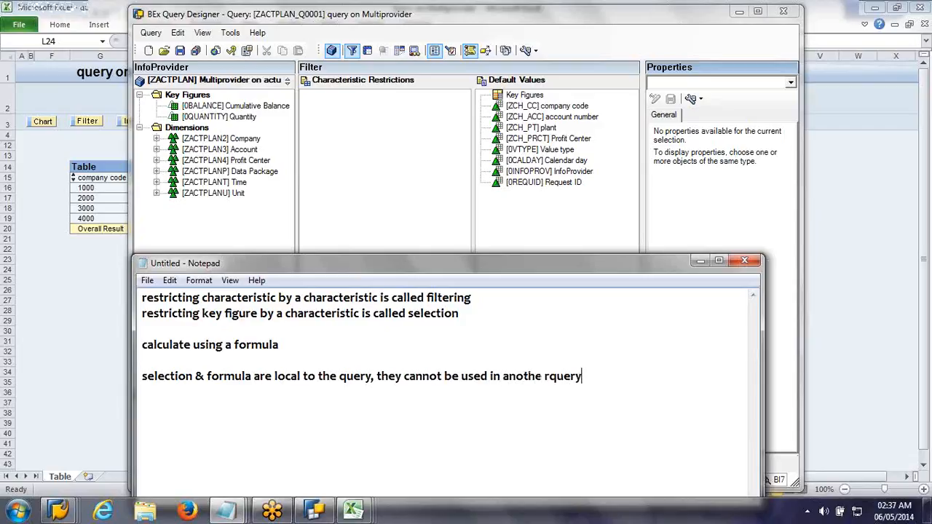
Step: Start a new line with "RKF (restricted KEy figure) and CKF (calculated KEy figure)"
key(Return)
text(RKF (restric)
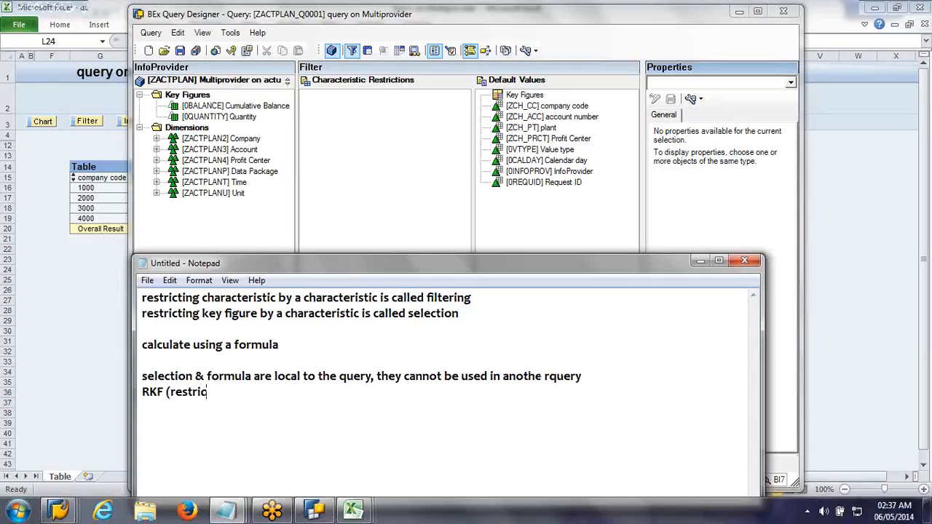
text(ted KEy figure)
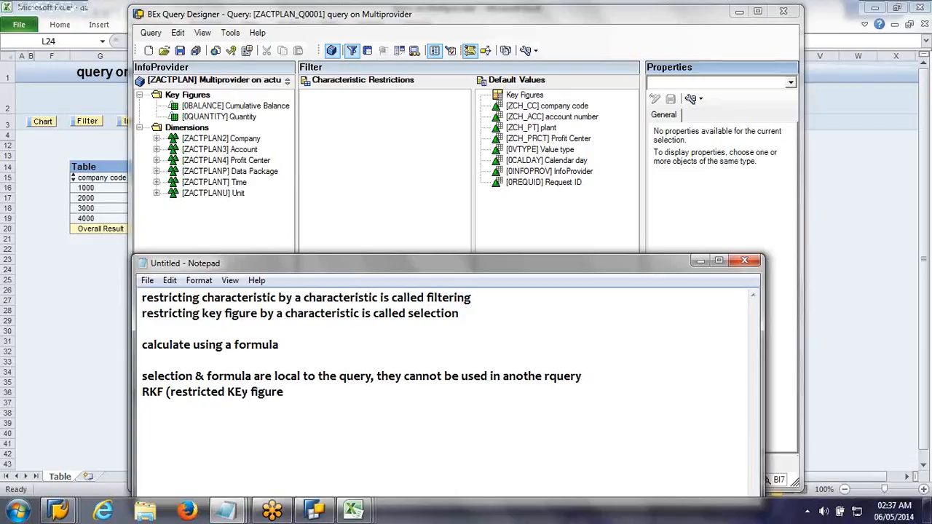
text(), and CKF (calcula)
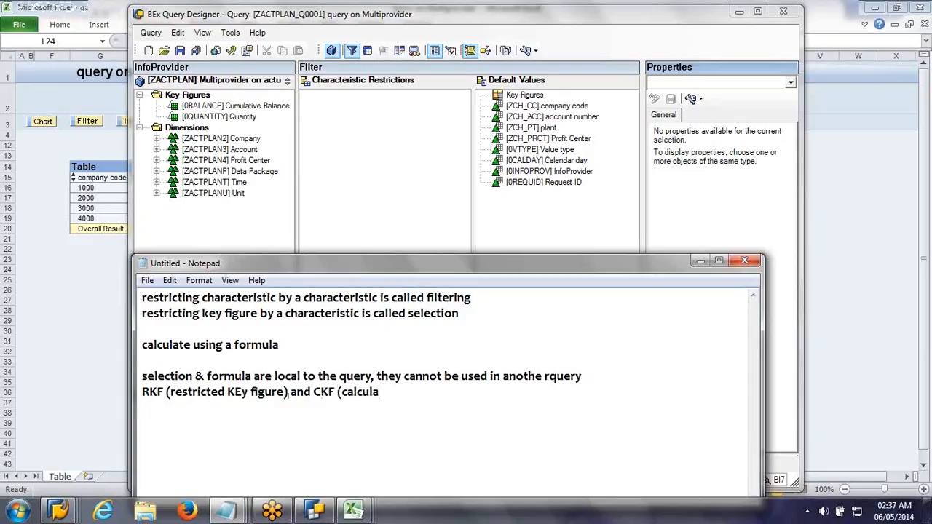
text(ted KEy figure)
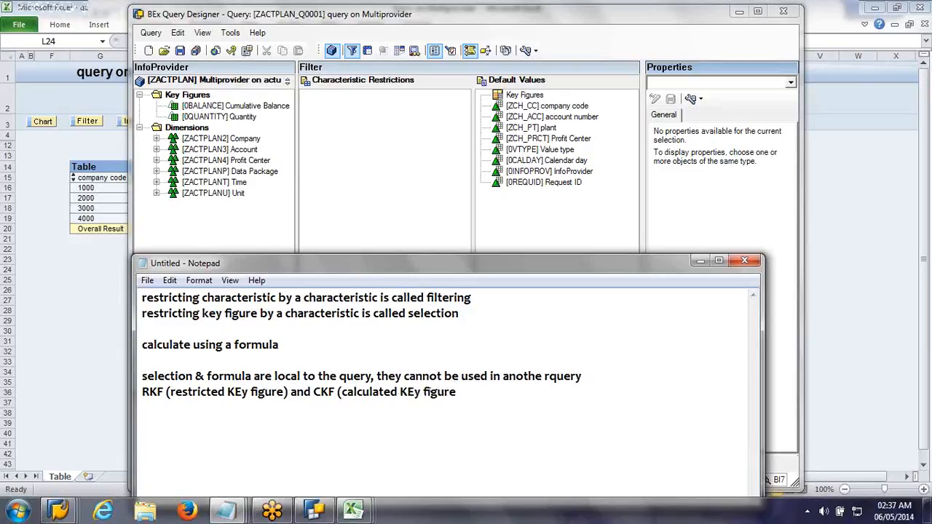
text() are global to t)
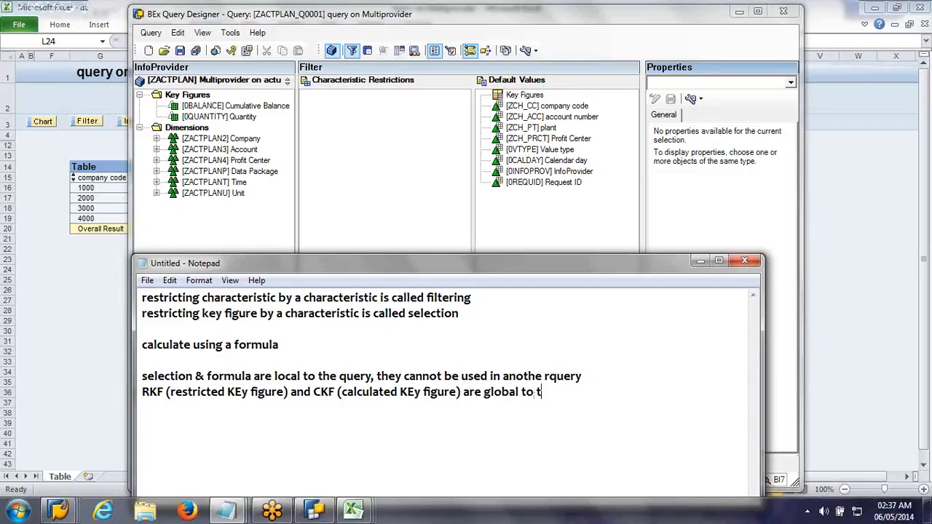
text(he infoprovider, they an)
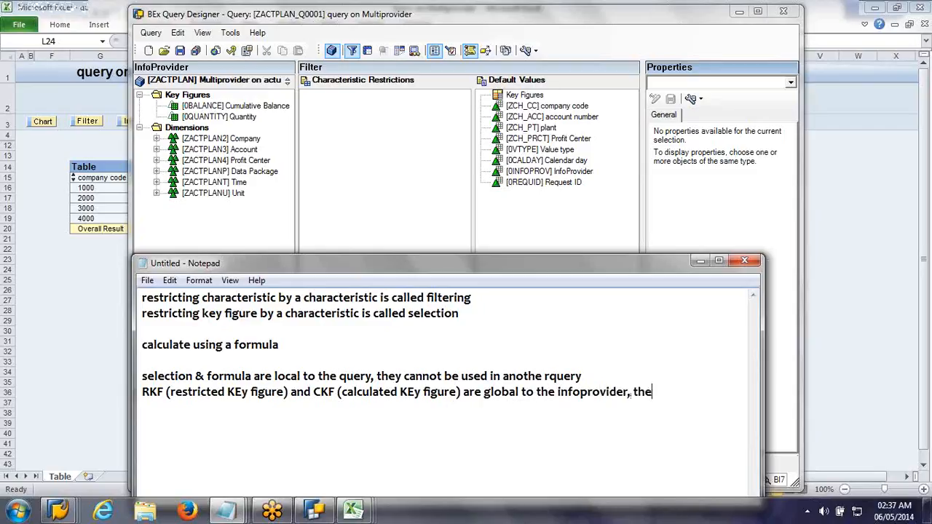
Step: Finish the RKF and CKF sentence with "can be used across all queries on that infoprovider"
key(BackSpace)
key(BackSpace)
text(can be used )
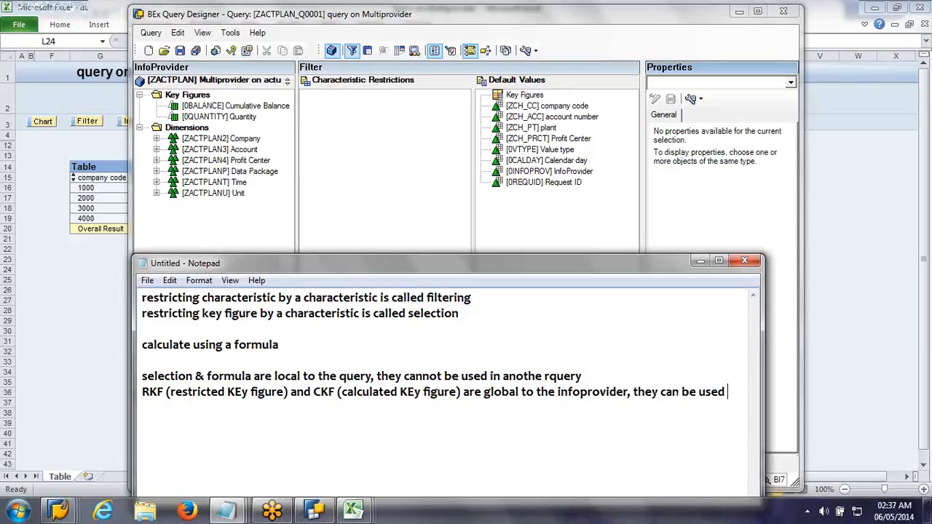
text(across all queries)
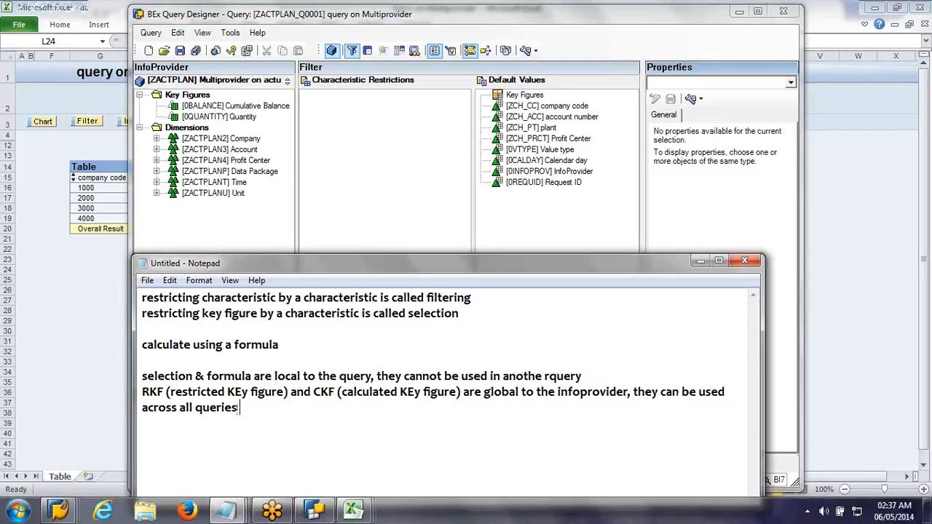
text( on tje)
key(BackSpace)
key(BackSpace)
key(BackSpace)
text(thar i)
key(BackSpace)
key(BackSpace)
key(BackSpace)
text(t infoprovider)
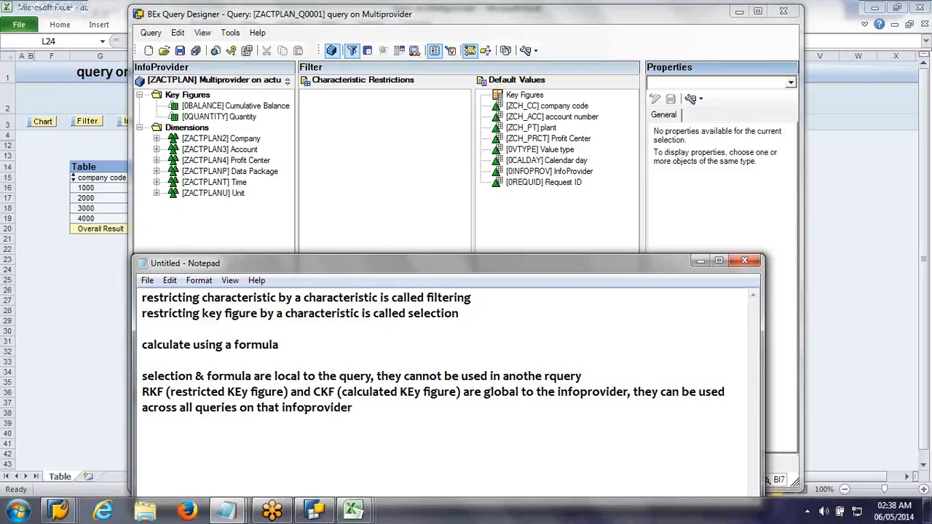
text(  loca selection)
Step: Start a two-column comparison below with the headings "local" and "global" and a row pairing "selection" with "RKF"
key(Up)
key(Return)
text(local    )
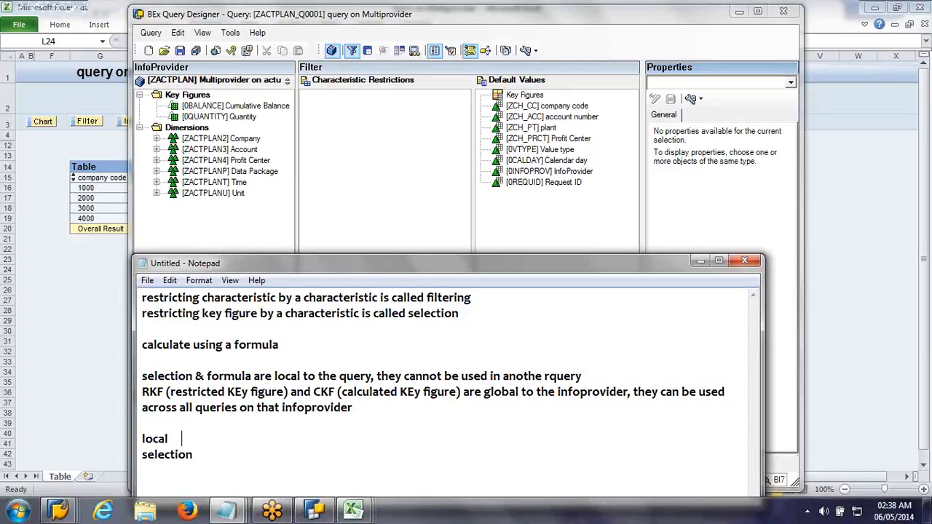
text(              gloab)
key(BackSpace)
key(BackSpace)
text(bal)
key(Down)
text(RKF)
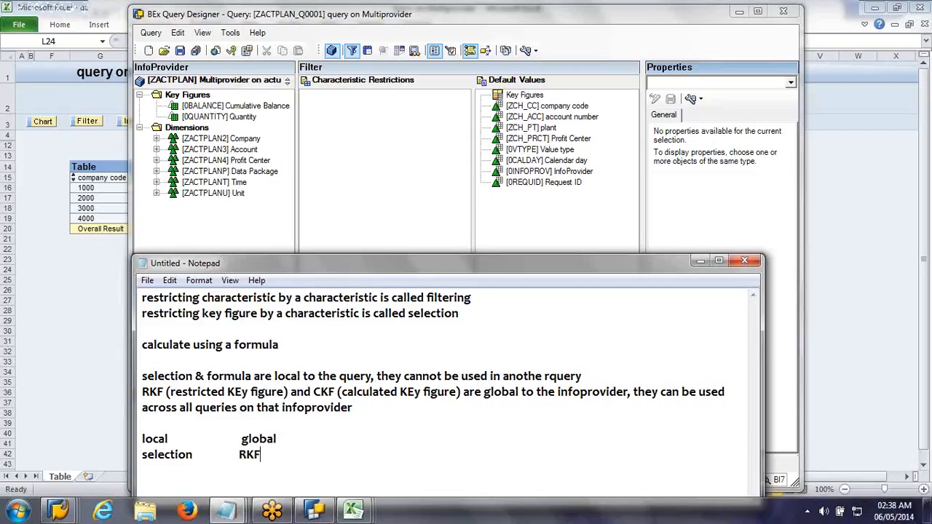
Step: Add a comparison row pairing "formula" with "CKF", followed by a blank line
key(Return)
text(formula            CKF)
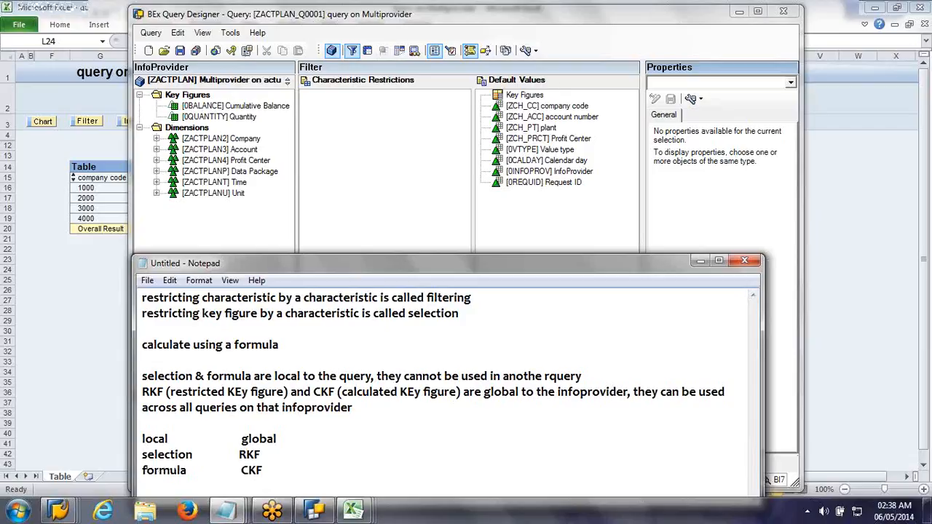
key(Return)
key(Return)
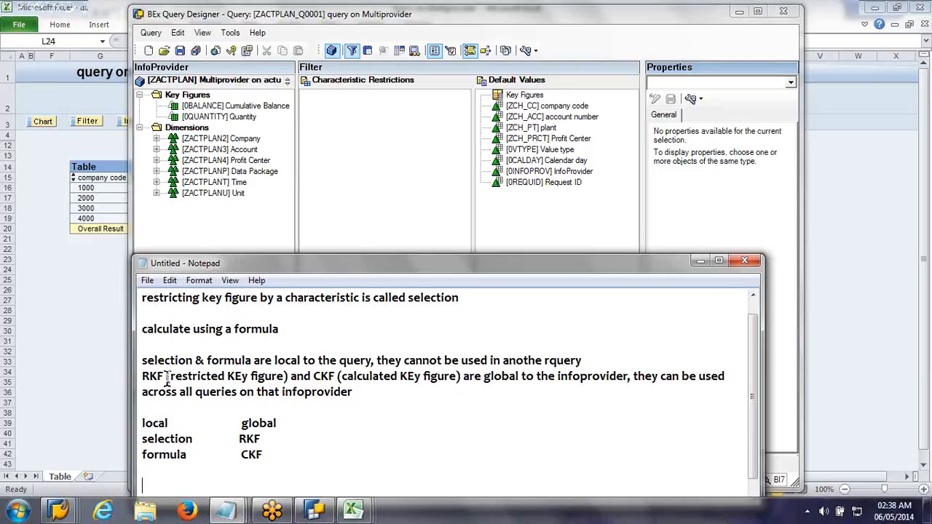
Step: Copy the bracketed expansions "(restricted KEy figure)" and "(calculated KEy figure)" after RKF and CKF in the comparison rows
drag(168, 379, 289, 378)
key(ctrl+c)
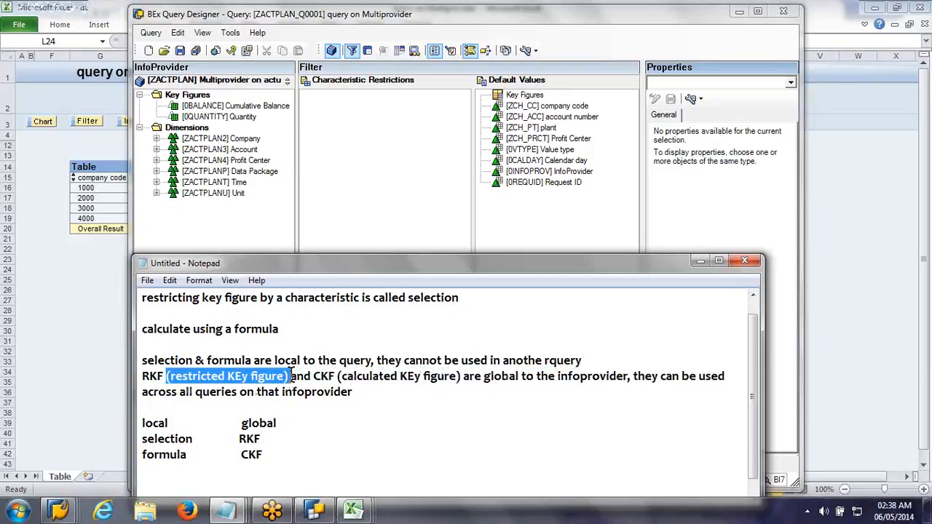
click(268, 437)
key(ctrl+v)
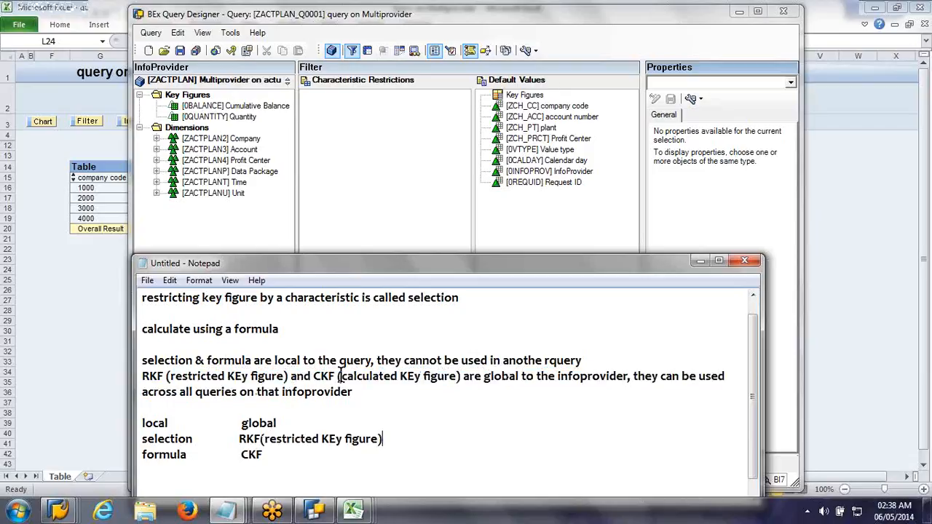
drag(340, 376, 461, 376)
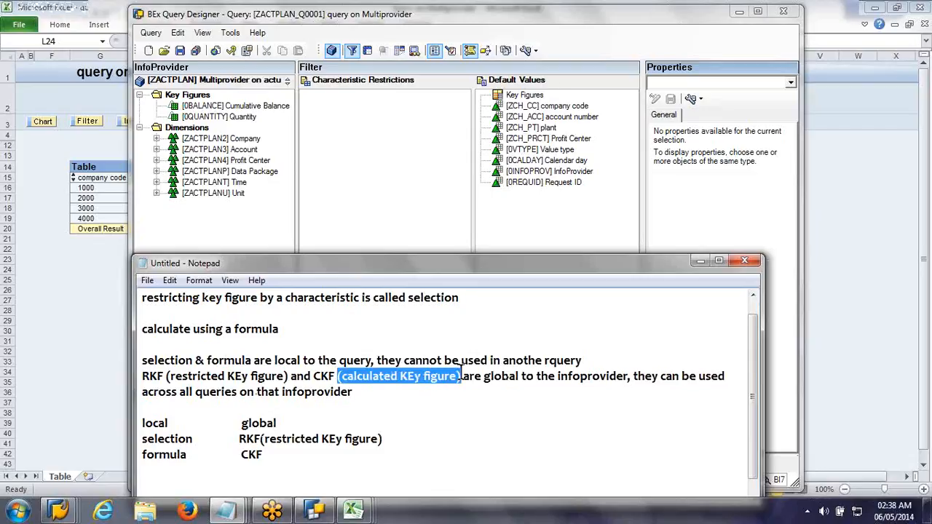
key(ctrl+c)
click(298, 456)
key(ctrl+v)
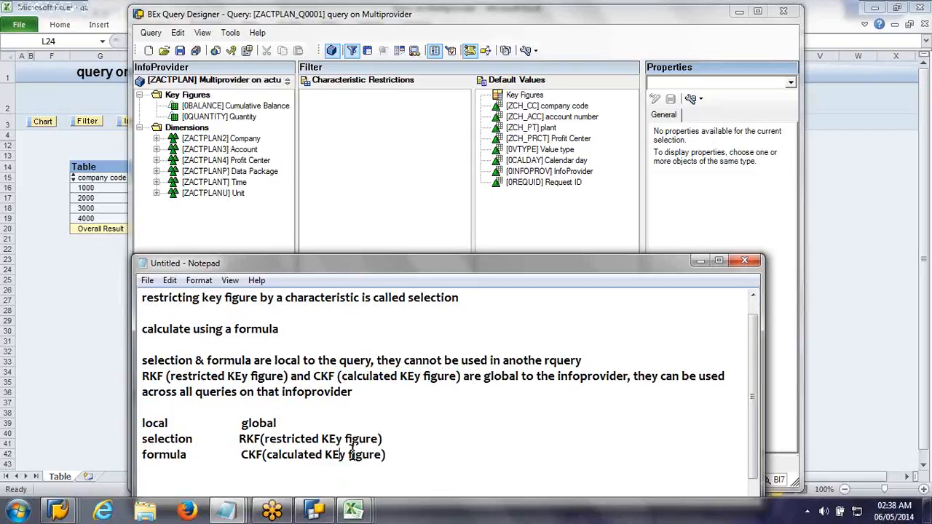
Step: Correct "KEy" to "Key" in both the CKF and RKF rows of the comparison
click(339, 454)
key(BackSpace)
text(e)
click(336, 439)
key(BackSpace)
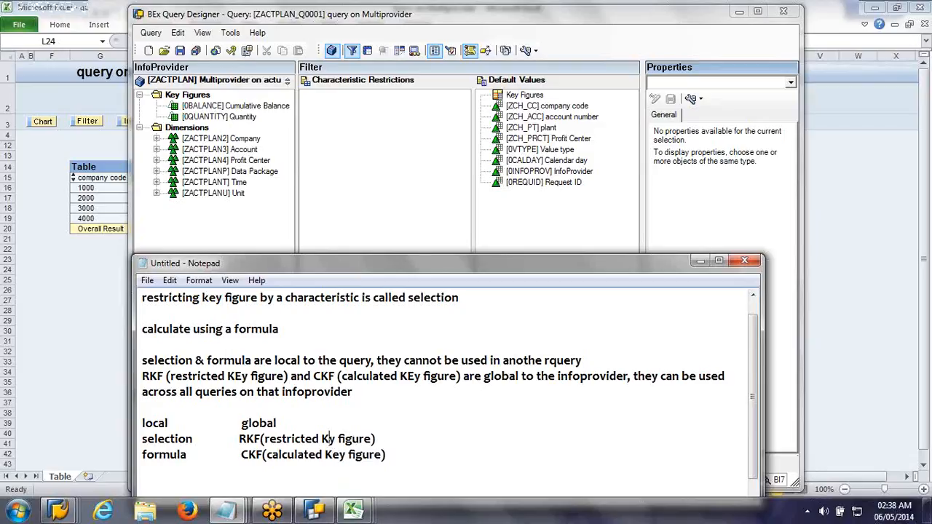
text(e)
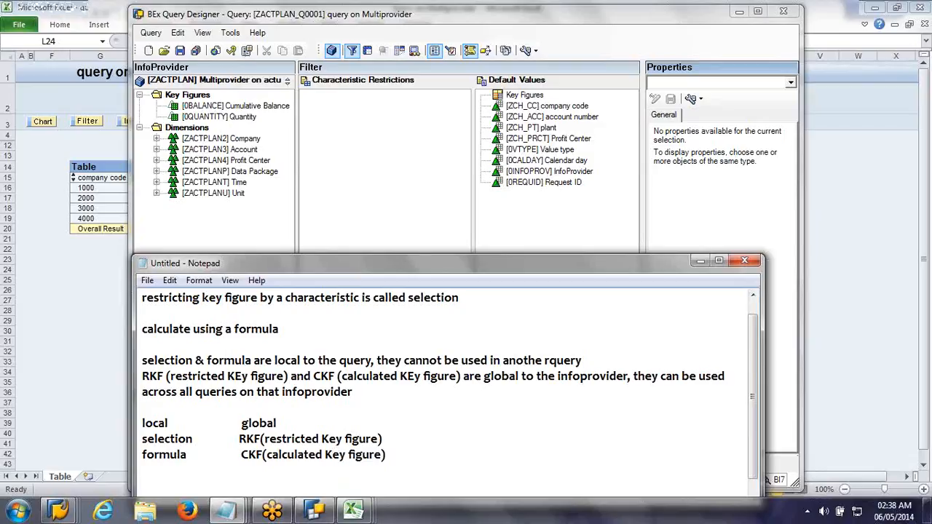
Step: Switch to BEx Query Designer, show the rows and columns view, and create a new restricted key figure under Key Figures
click(438, 204)
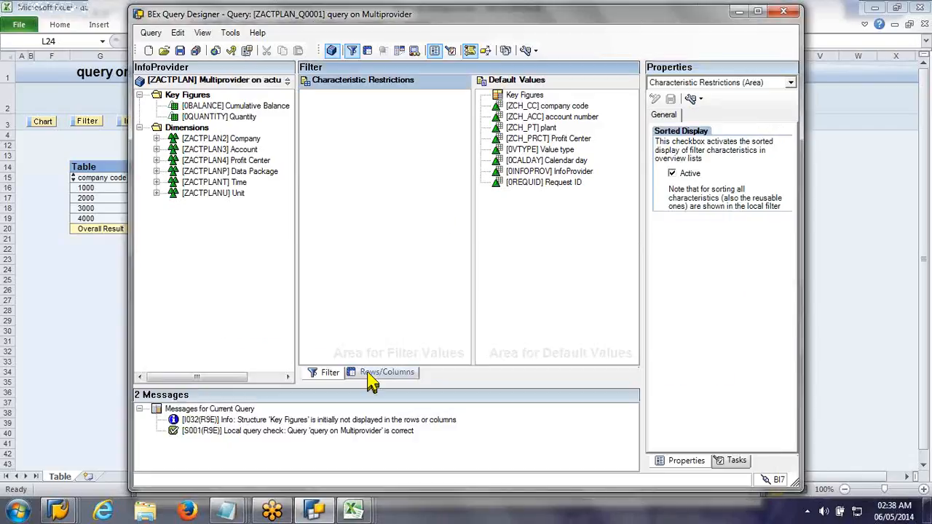
click(372, 374)
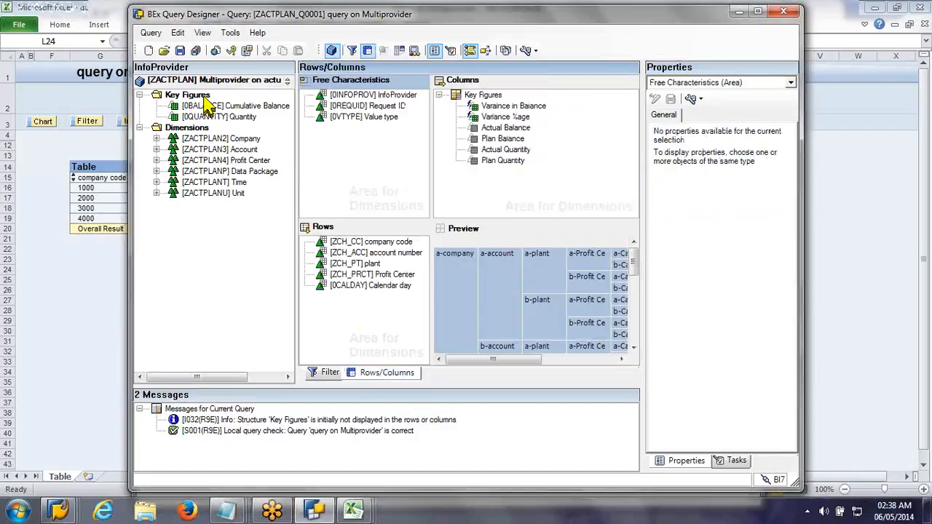
right_click(206, 98)
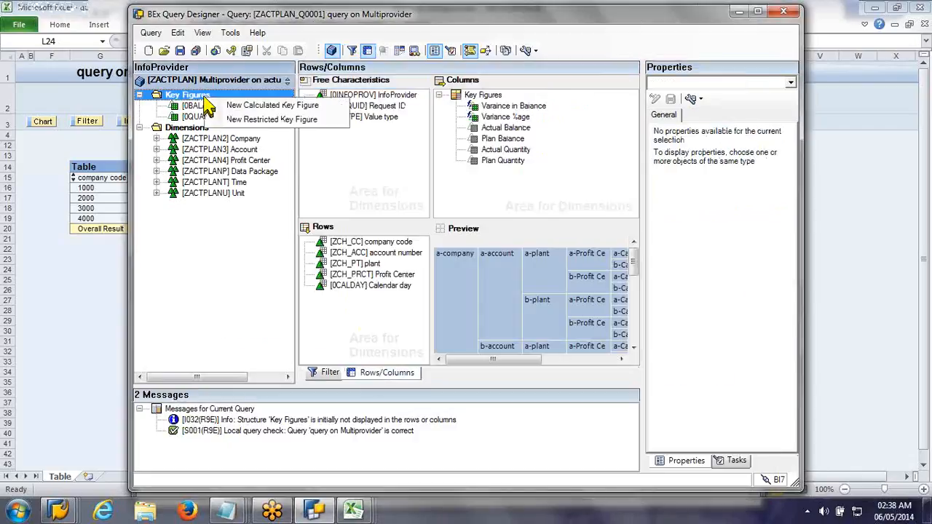
click(270, 120)
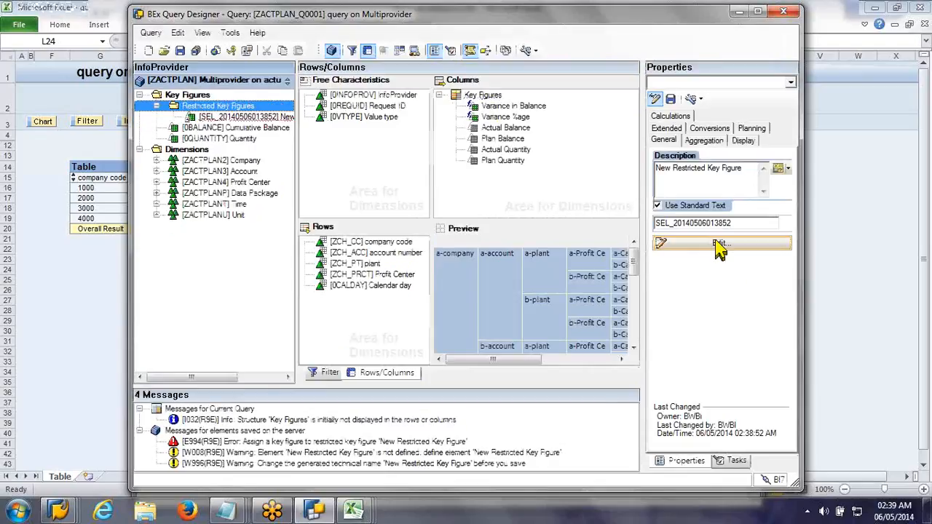
Step: Open the new restricted key figure for editing and define it as Cumulative Balance restricted to Value type 10
click(720, 246)
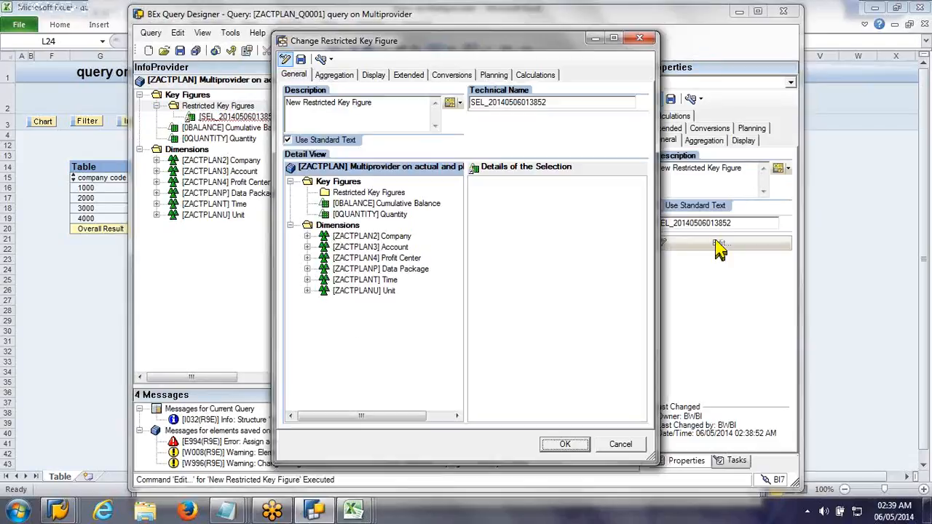
click(378, 204)
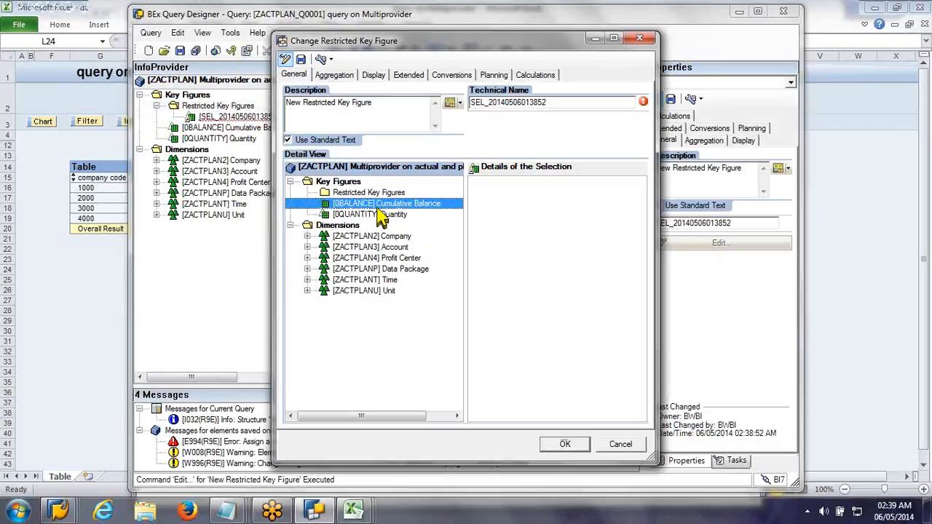
double_click(378, 205)
click(307, 258)
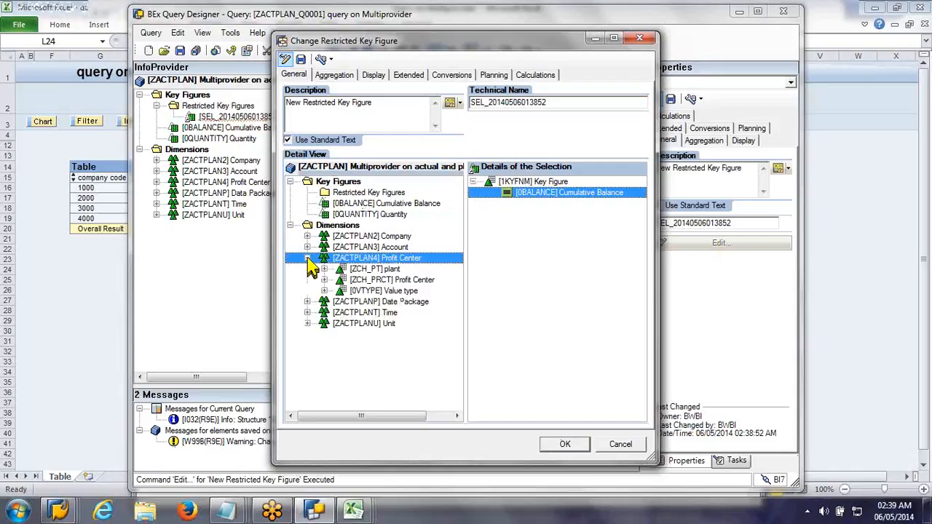
click(325, 291)
click(341, 313)
drag(397, 323, 531, 289)
Step: Set the restricted key figure's description to "Actual Balance"
drag(373, 103, 286, 103)
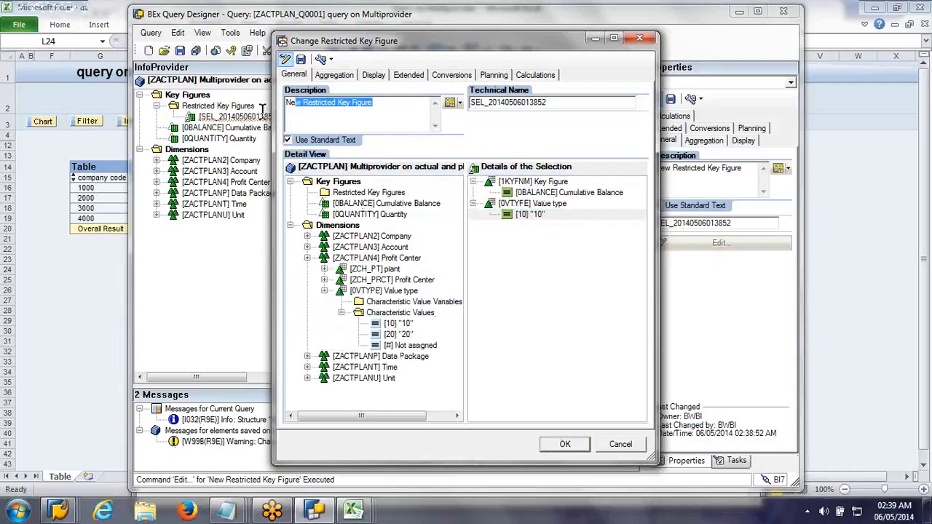
text(Actual )
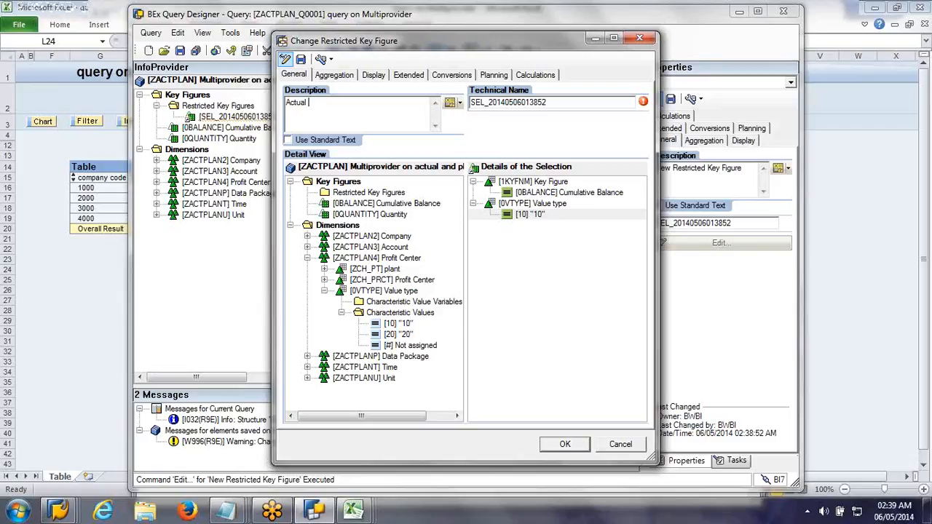
text(Balance)
Step: Set the Actual Balance restricted key figure's technical name to ZZRKF_ABAL
click(473, 102)
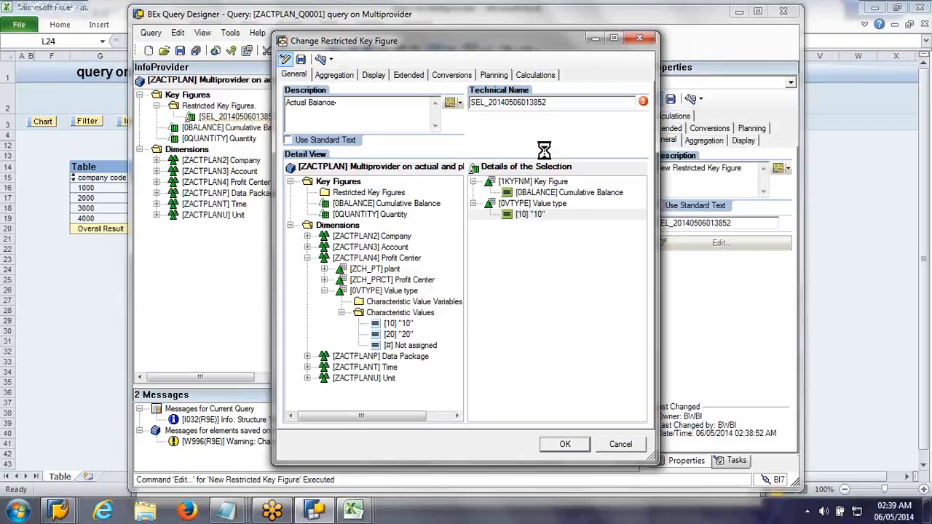
key(Delete)
key(Delete)
key(Delete)
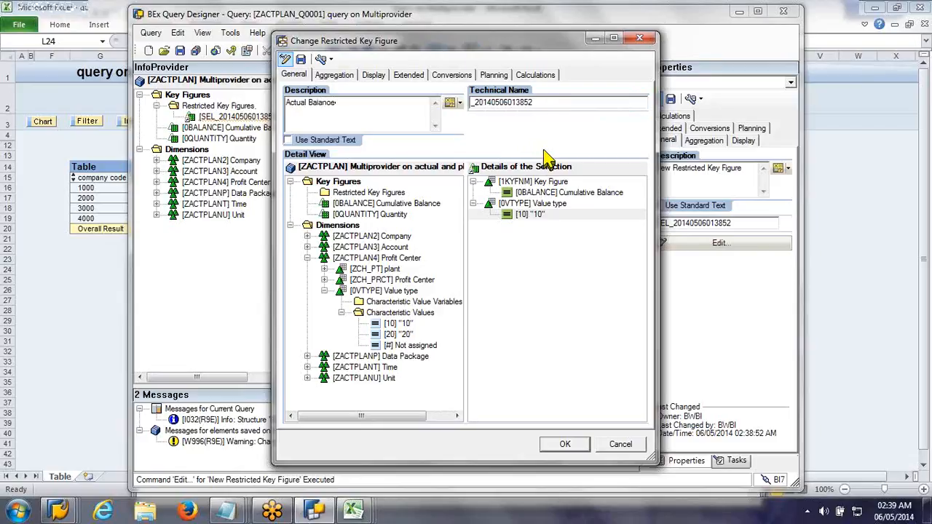
text(ZZ)
text(RKF_)
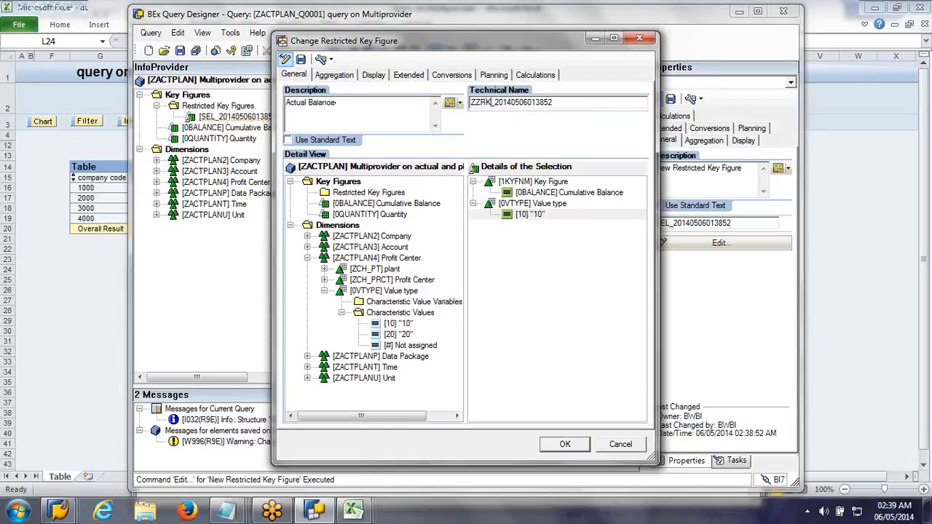
text(ABAL)
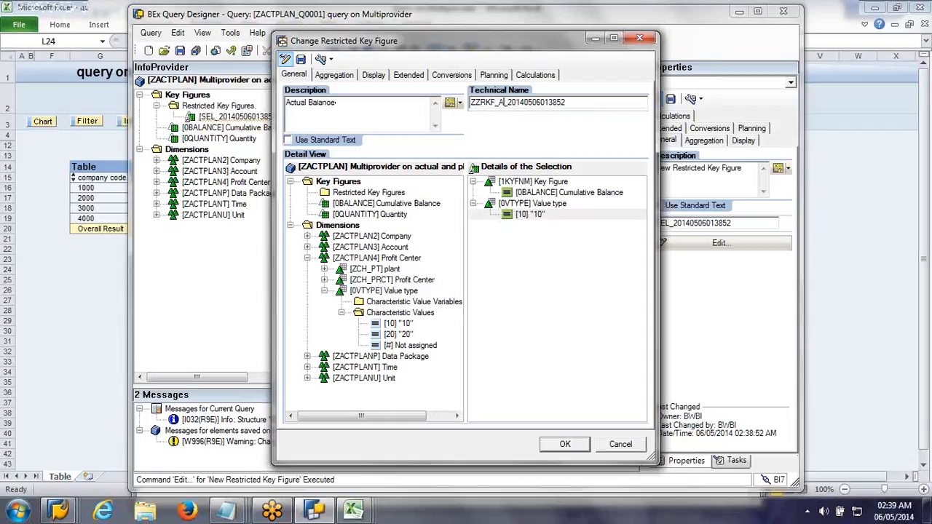
key(Delete)
key(Delete)
key(Delete)
key(Delete)
key(Delete)
key(Delete)
key(Delete)
key(Delete)
key(Delete)
key(Delete)
key(Delete)
key(Delete)
key(Delete)
key(Delete)
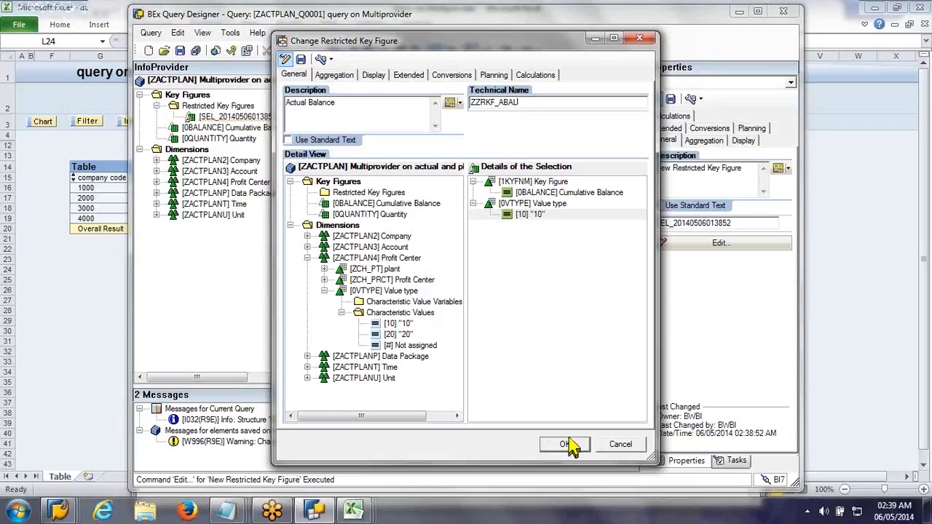
Step: Save the Actual Balance restricted key figure under its technical name and close its definition
click(301, 60)
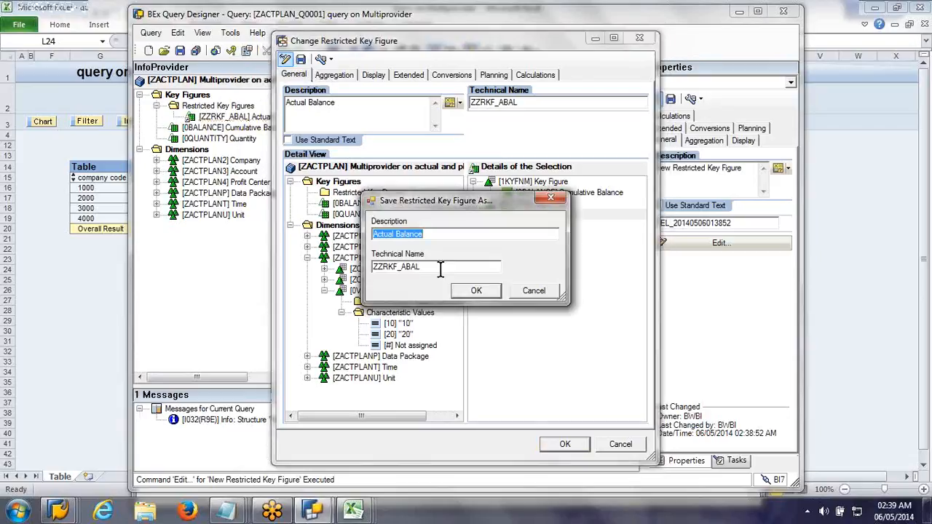
click(477, 292)
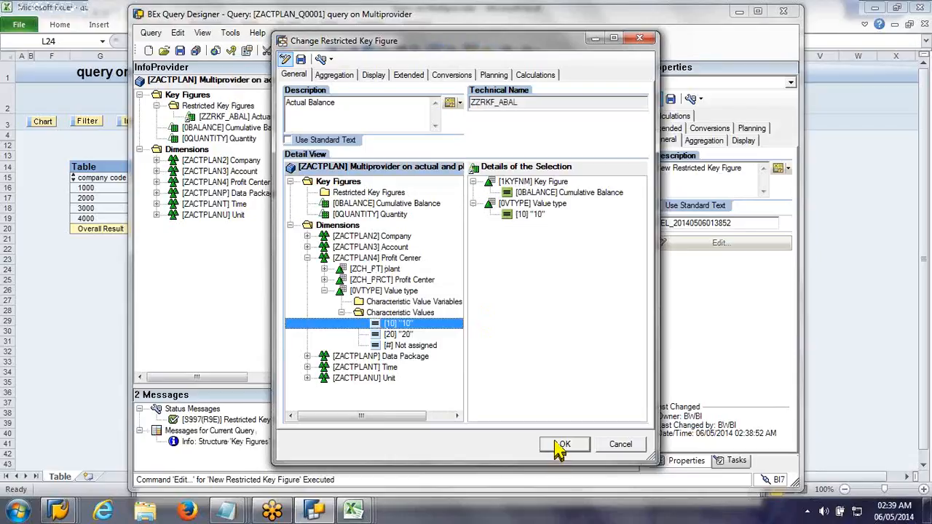
click(559, 447)
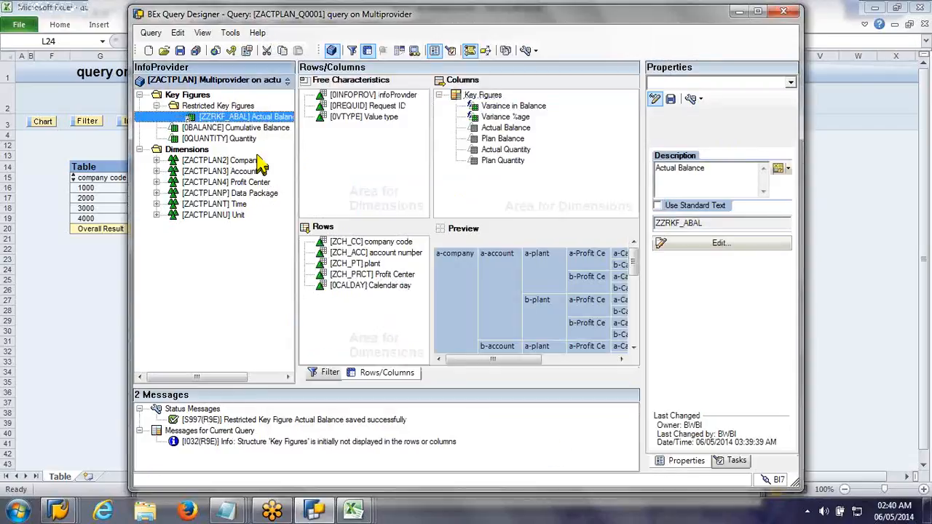
Step: Create another restricted key figure with technical name ZZRKF_PBAL and description "Plan Balance"
right_click(218, 106)
click(233, 171)
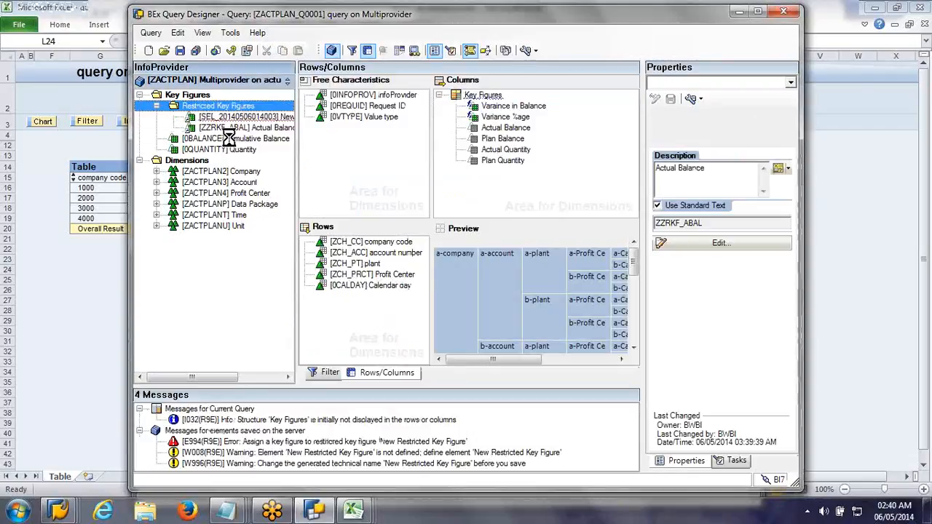
click(737, 247)
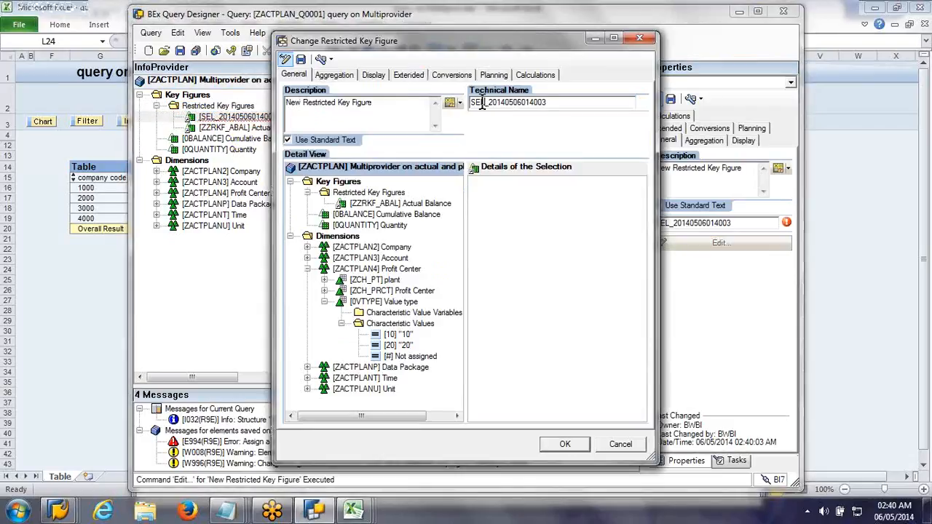
text(ZZRKF)
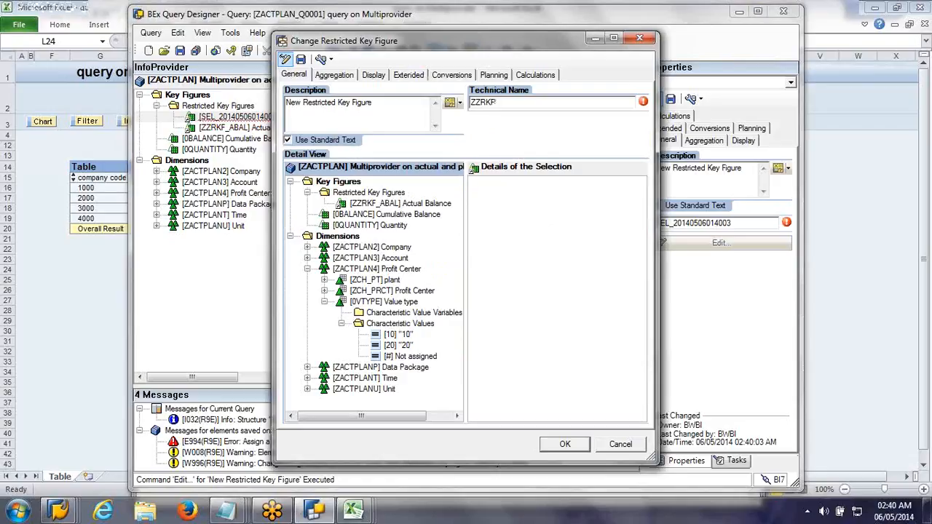
text(_PBAL)
click(413, 101)
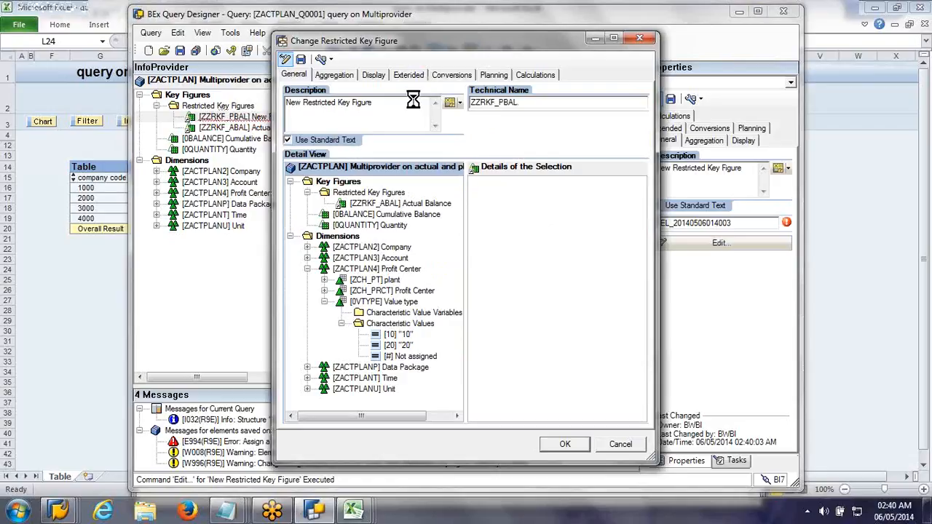
text(Plan B)
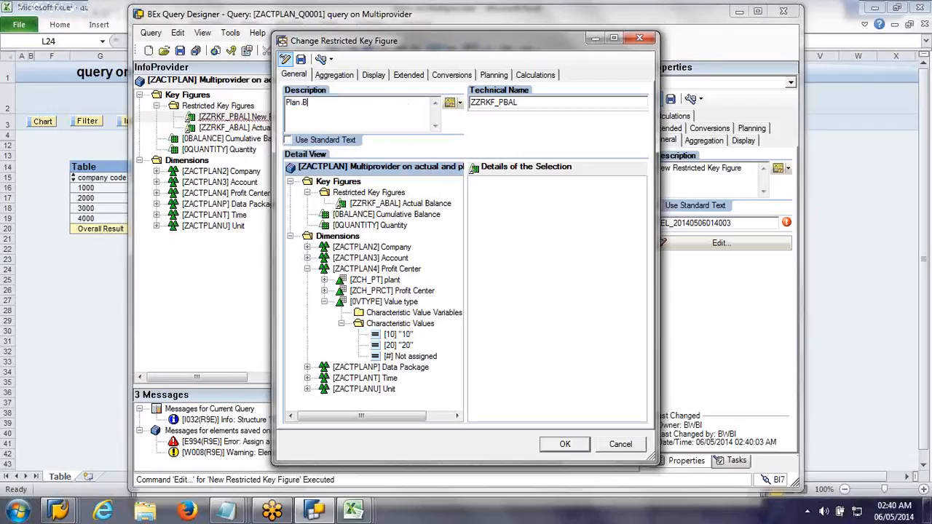
text(alance)
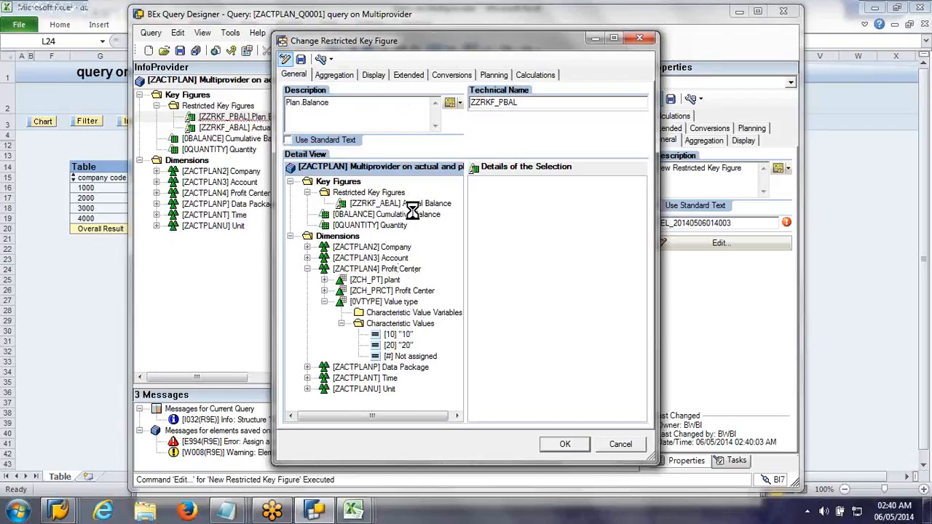
Step: Define Plan Balance as Cumulative Balance restricted to Value type 20 and accept the definition
drag(412, 214, 509, 207)
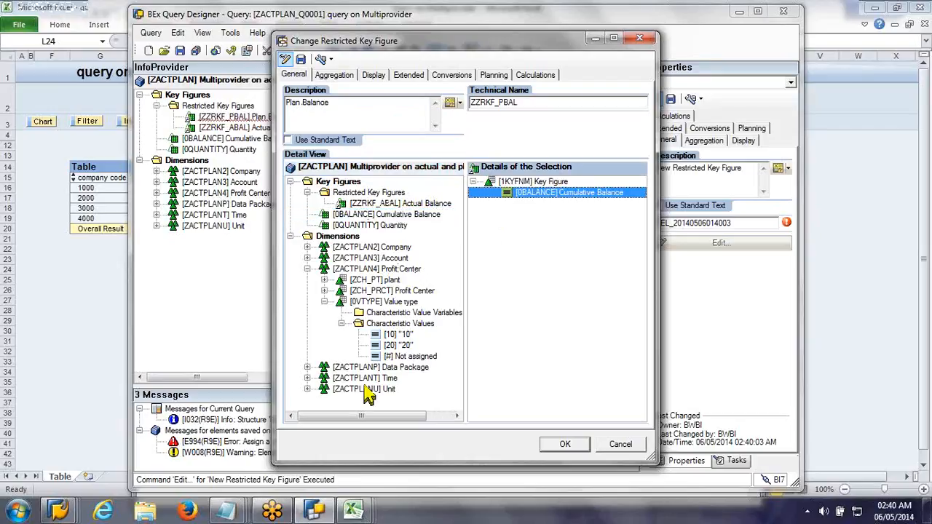
drag(391, 354, 560, 342)
click(566, 445)
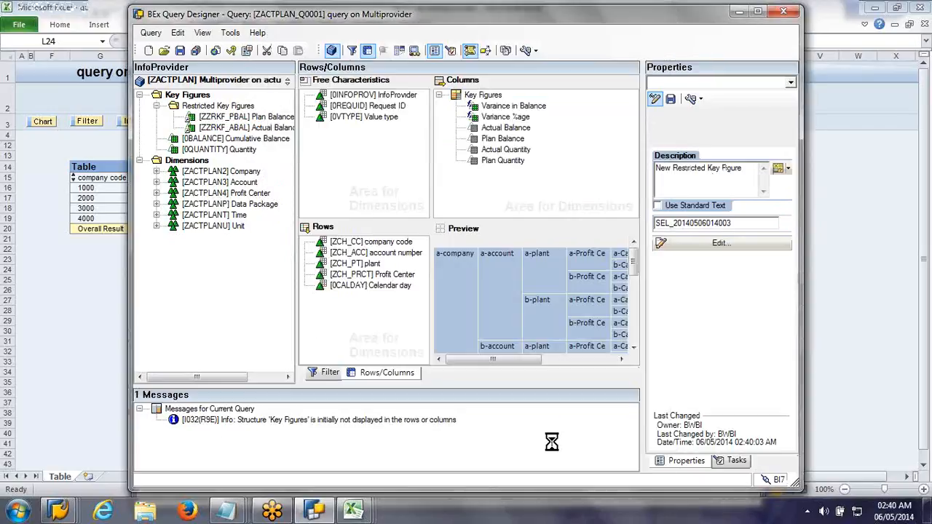
Step: Create a new calculated key figure with technical name ZZCKF_VAR and description "Variance in Balance"
right_click(231, 106)
right_click(200, 97)
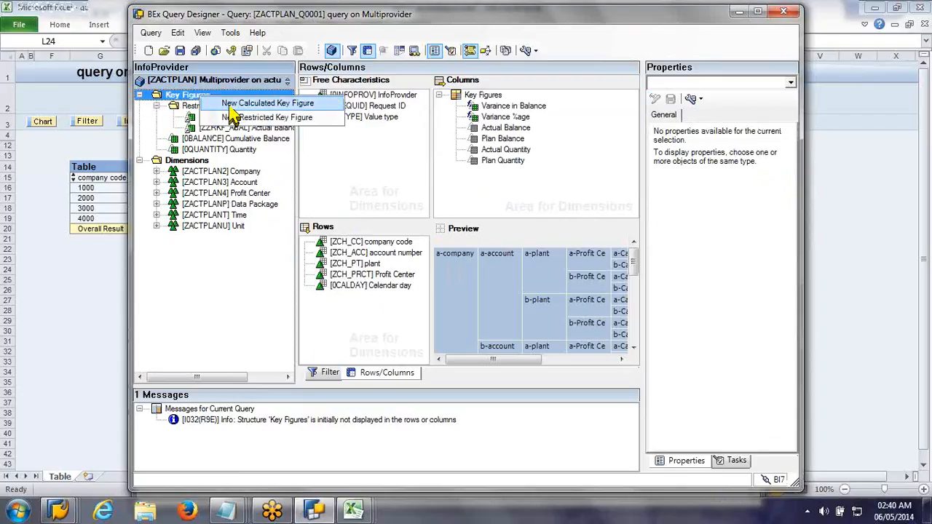
click(227, 107)
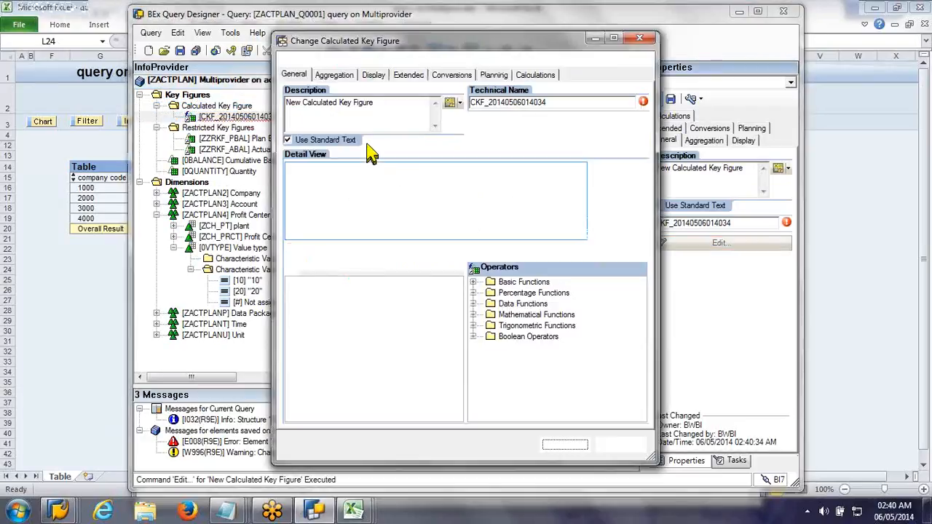
double_click(619, 102)
text(ZZCKF_VAR)
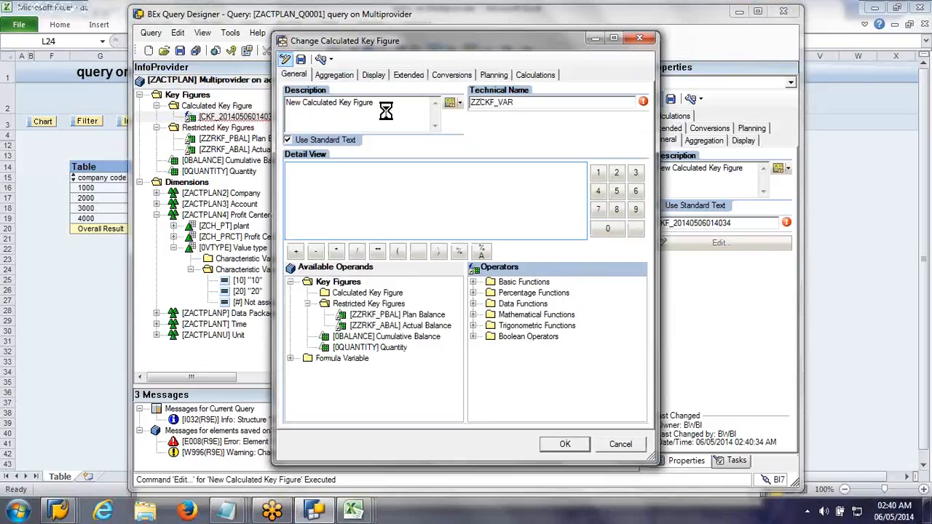
drag(287, 102, 381, 104)
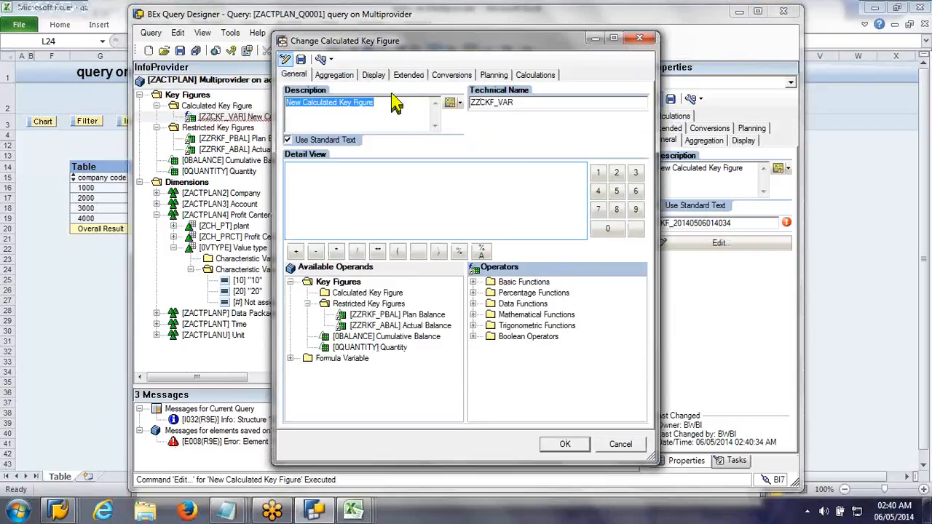
text(VARiance in Balanc)
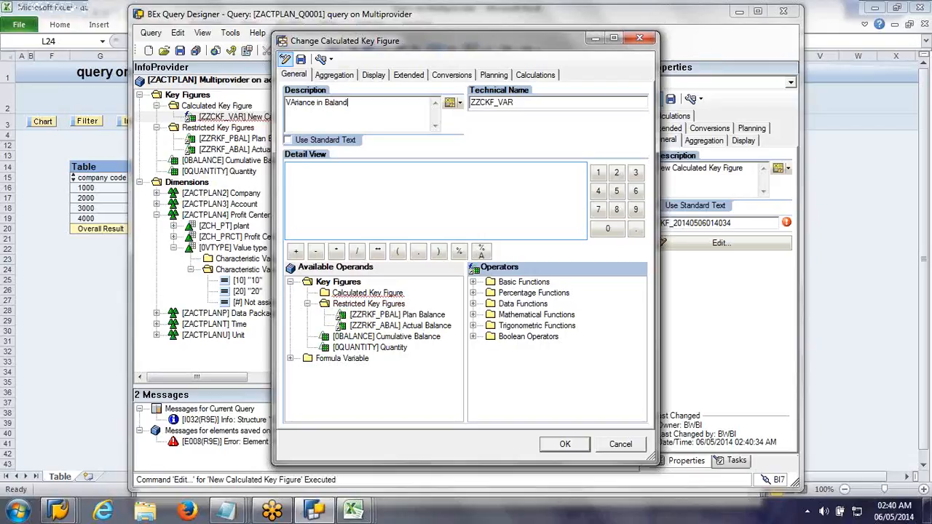
text(e)
click(291, 102)
key(Delete)
text(a)
Step: Try to define the Variance in Balance formula as Plan Balance minus Actual Balance and accept it
double_click(392, 317)
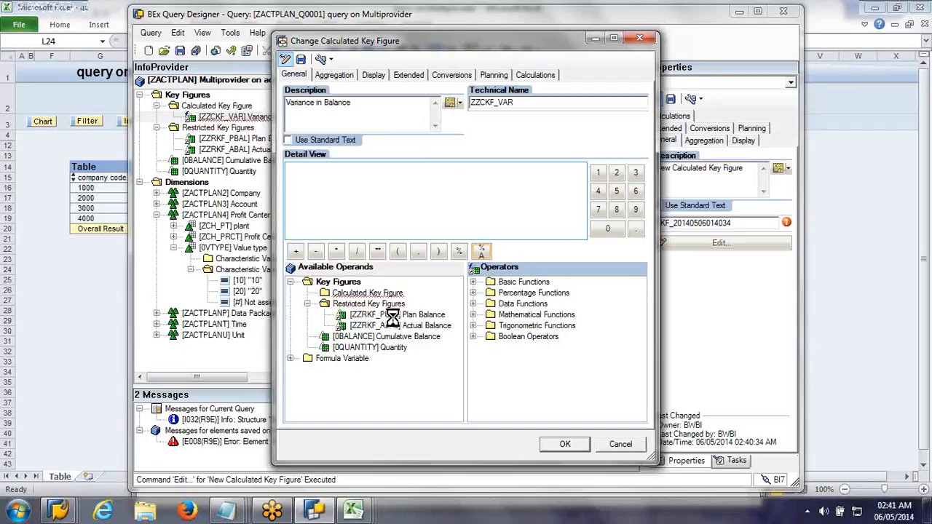
drag(393, 318, 306, 226)
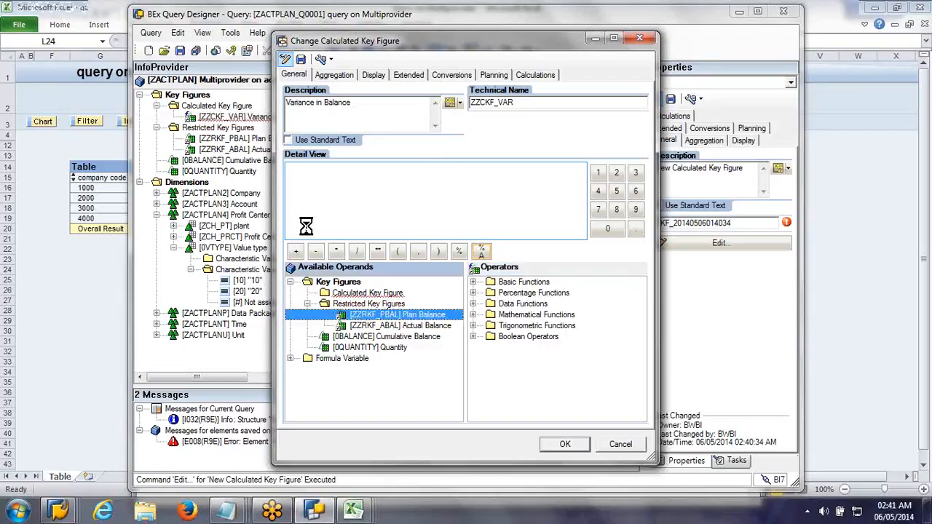
double_click(390, 327)
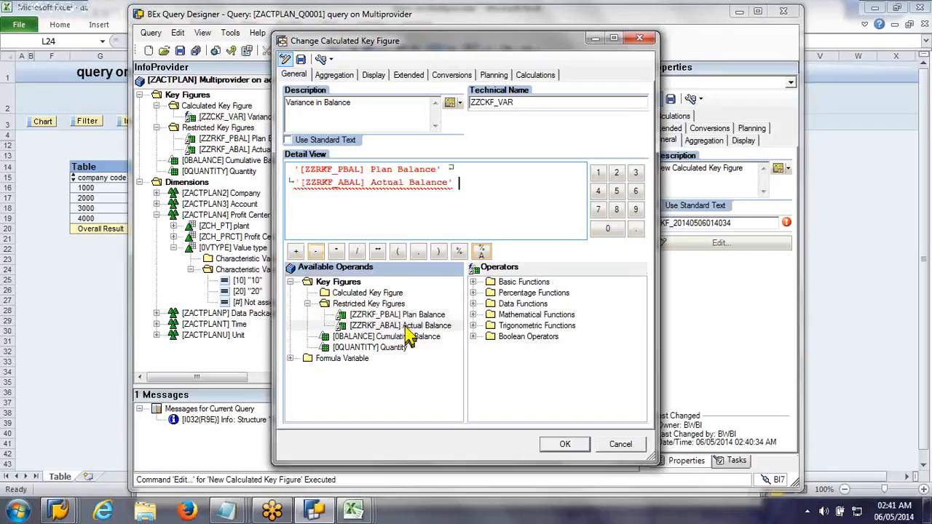
click(567, 446)
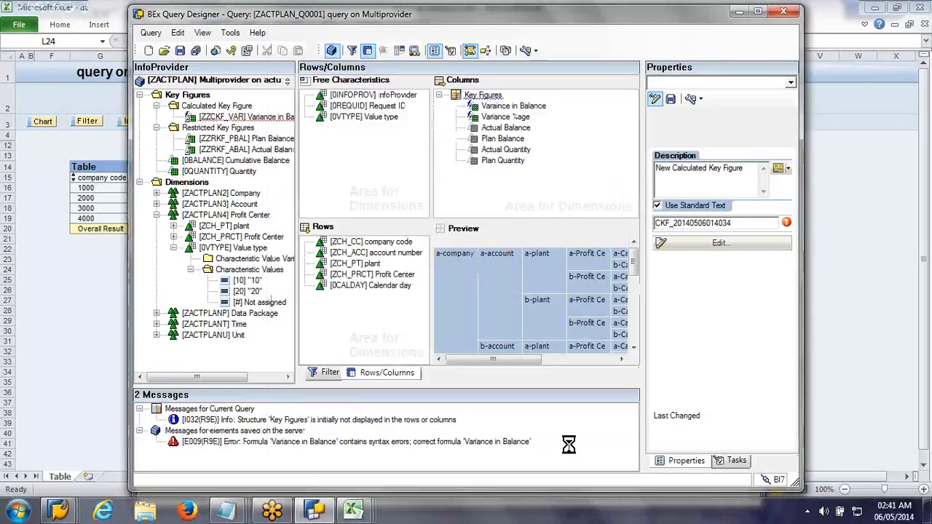
Step: Open the Plan Balance restricted key figure, review its currency translation settings and close it
click(248, 139)
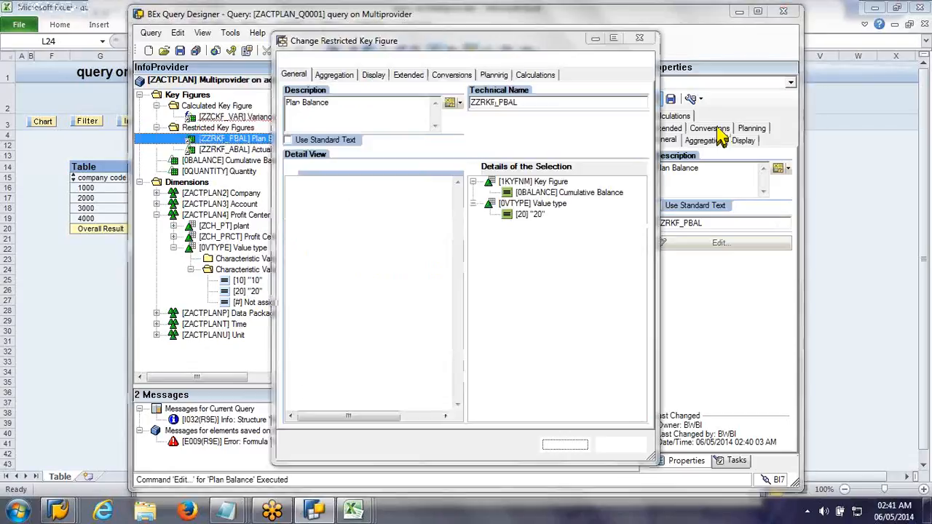
click(450, 76)
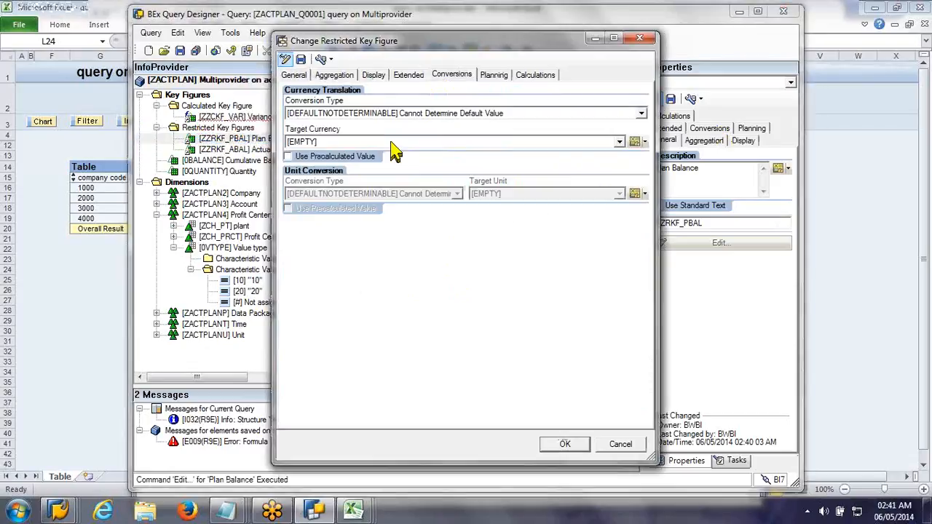
click(565, 445)
Step: Set Actual Balance's currency conversion type to [0HRFIXCUR] Fixed Target Currency, Current Date, save it, check its display settings and close it
click(229, 150)
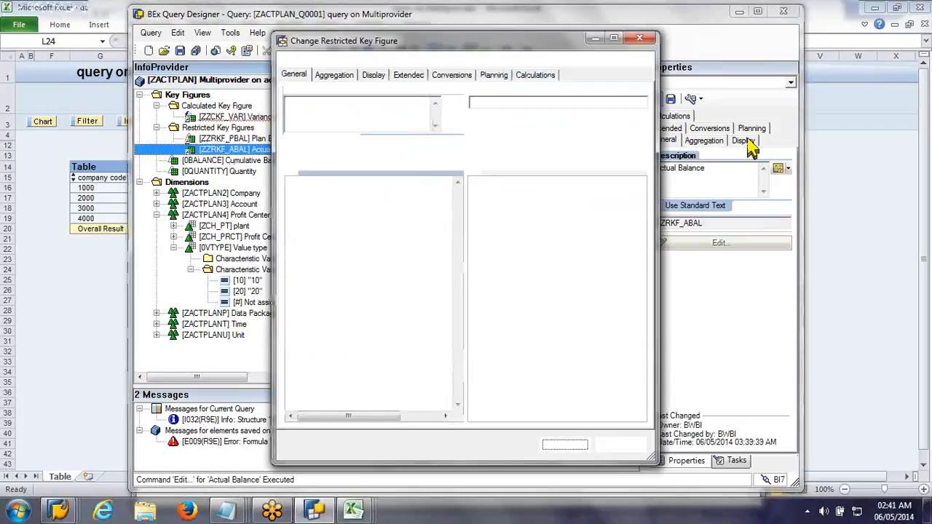
click(452, 74)
click(641, 112)
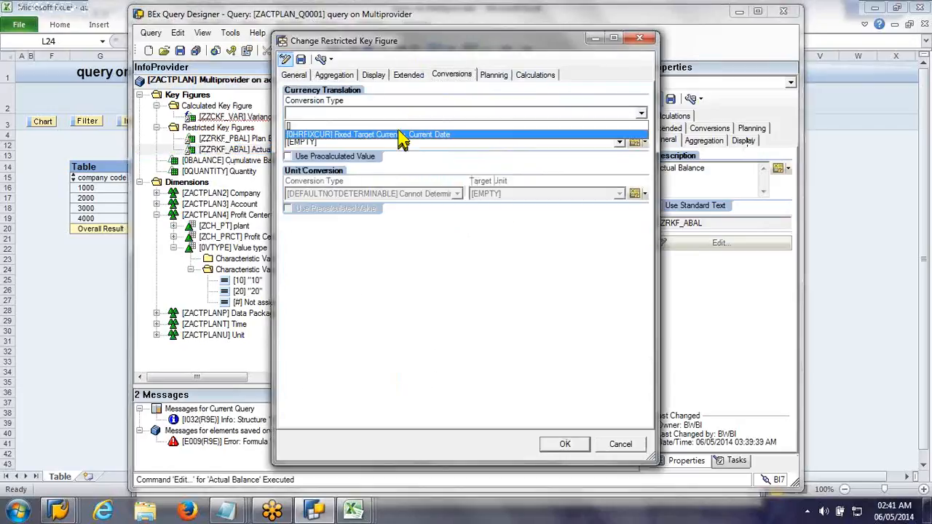
click(402, 136)
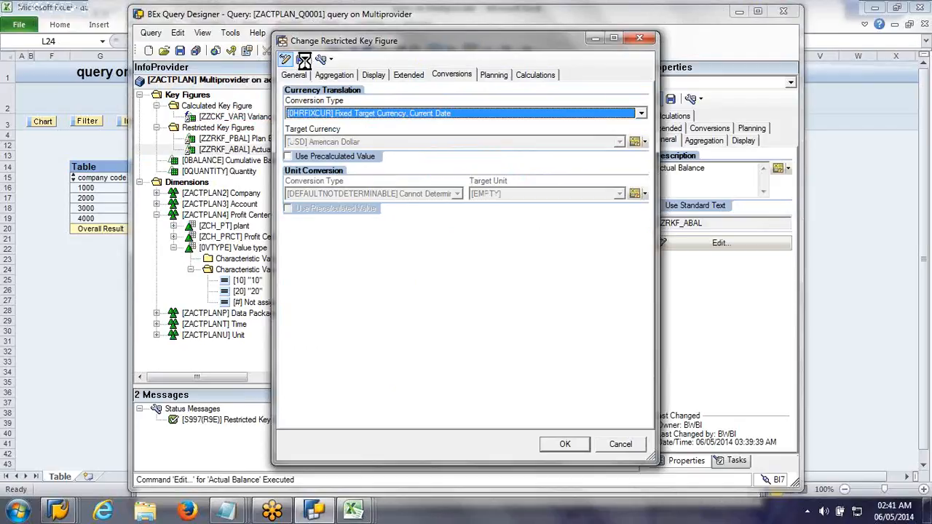
click(303, 61)
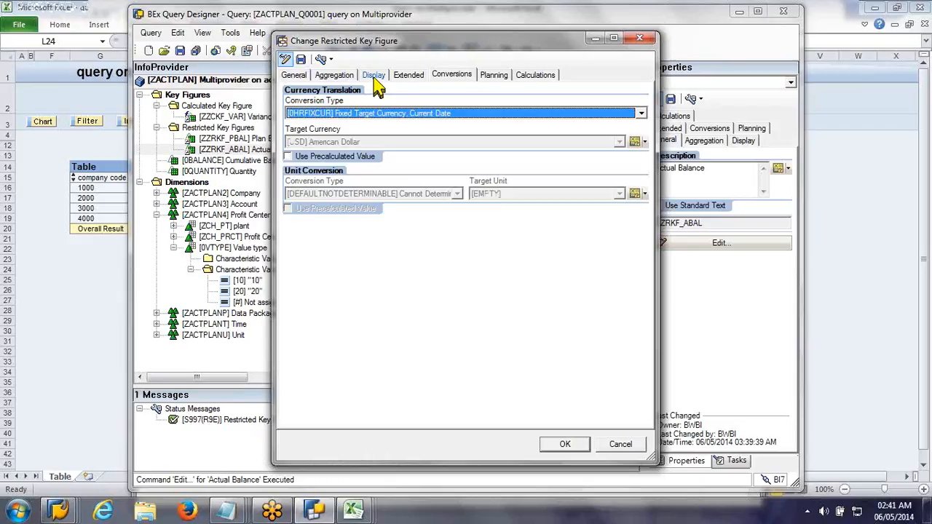
click(374, 76)
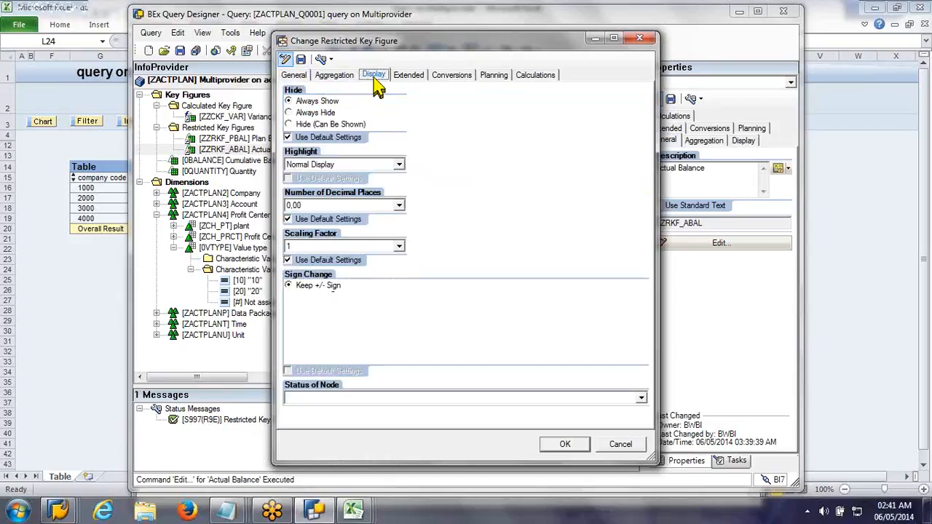
click(566, 445)
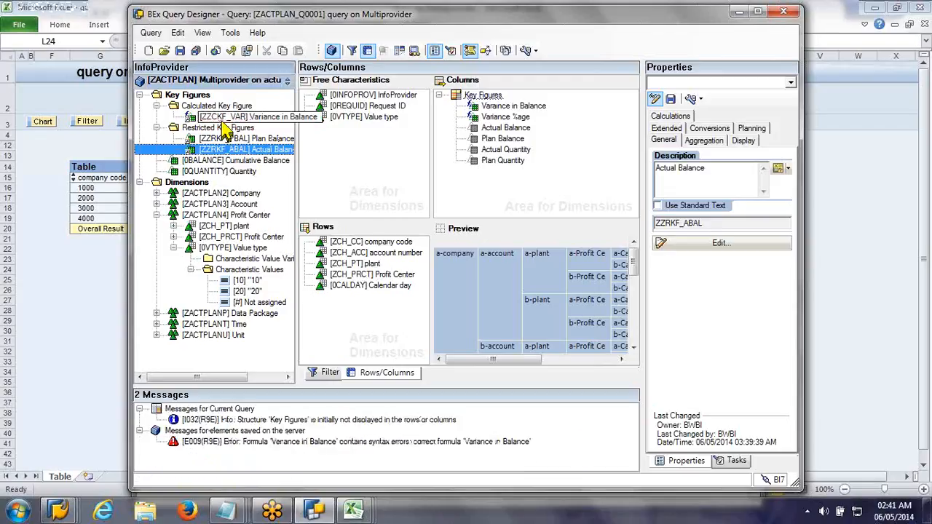
Step: Create a second global calculated key figure with the description "Variance %age"
right_click(222, 127)
right_click(207, 93)
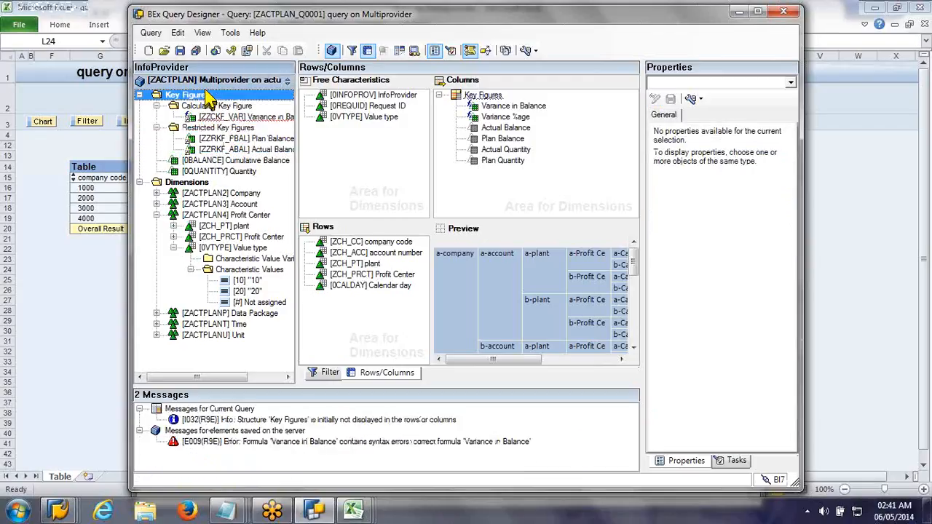
click(241, 99)
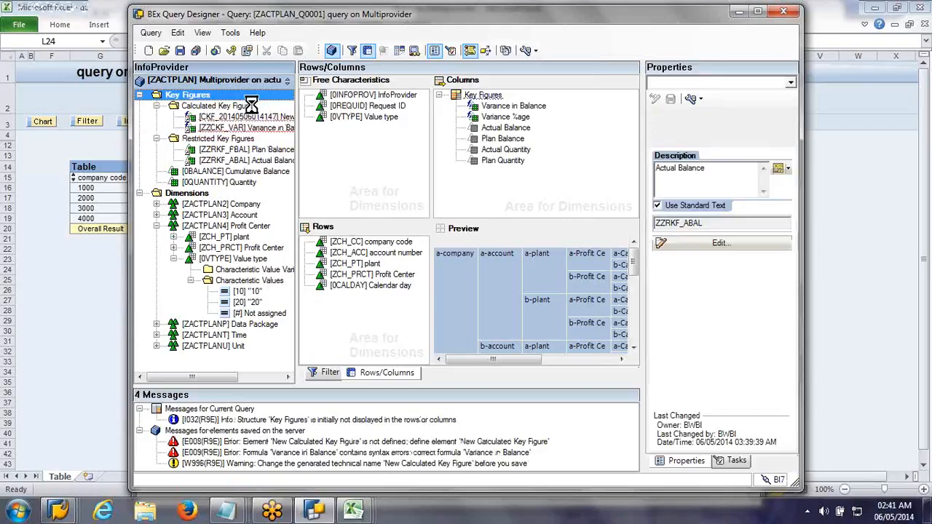
drag(750, 173, 624, 183)
text(V)
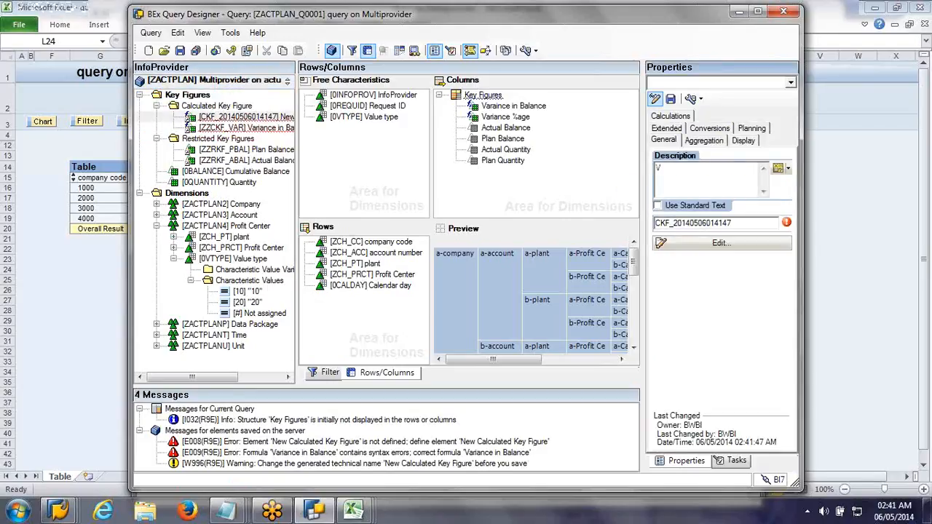
text(ariance %age)
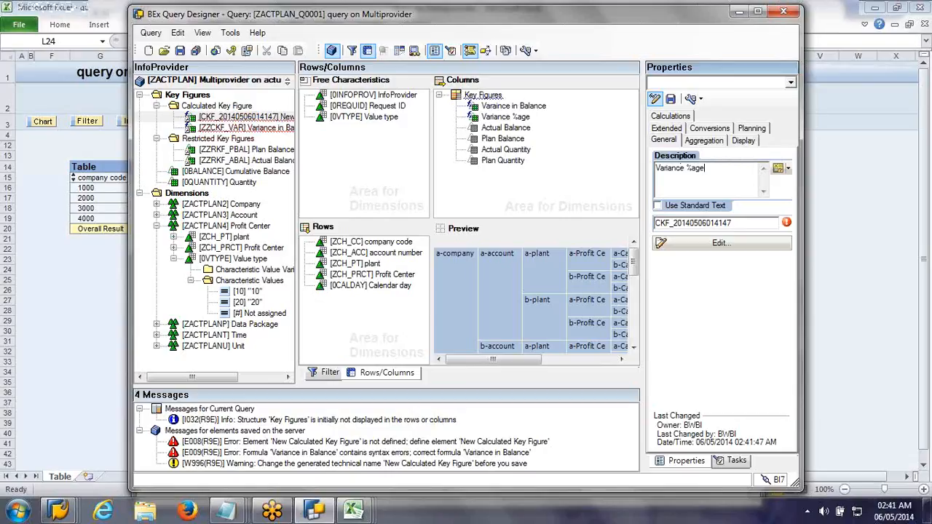
Step: Set the technical name of the Variance %age key figure to ZZCKF_VARPER
click(659, 222)
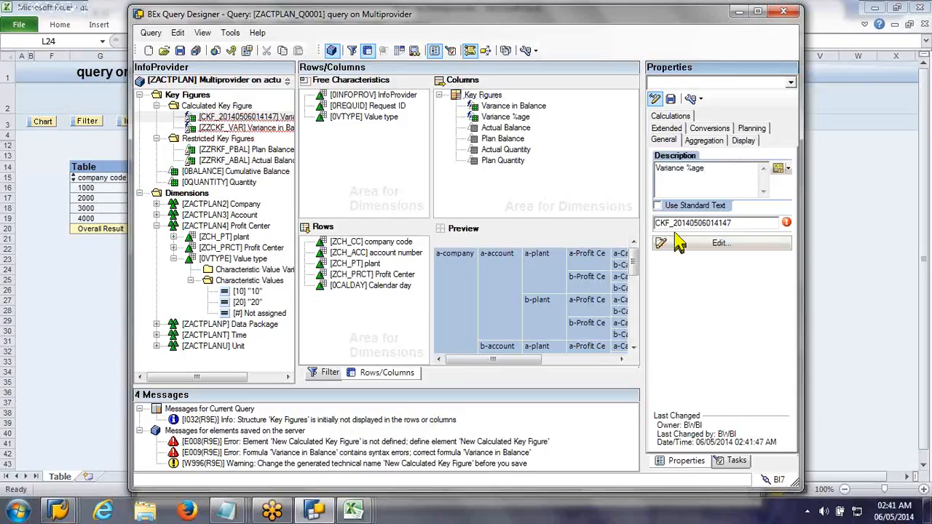
text(Z)
text(Z)
drag(682, 224, 919, 253)
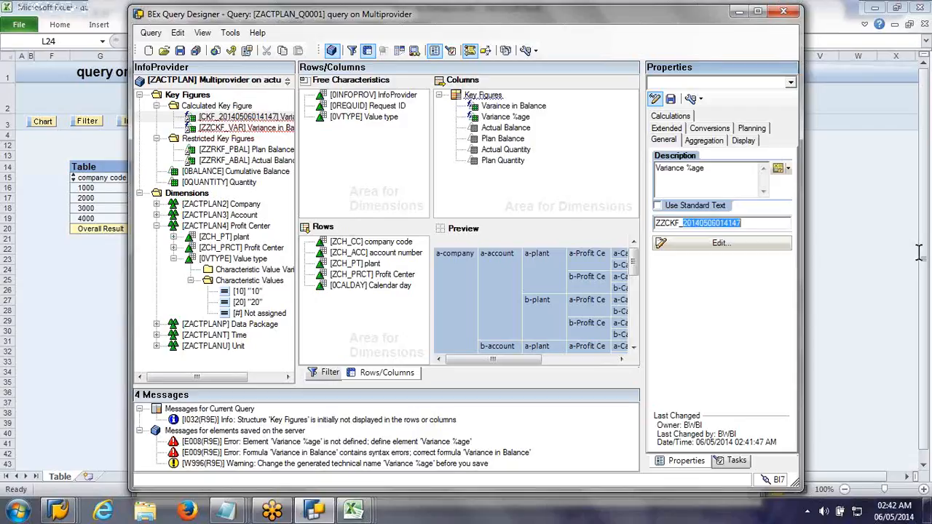
text(VAR%)
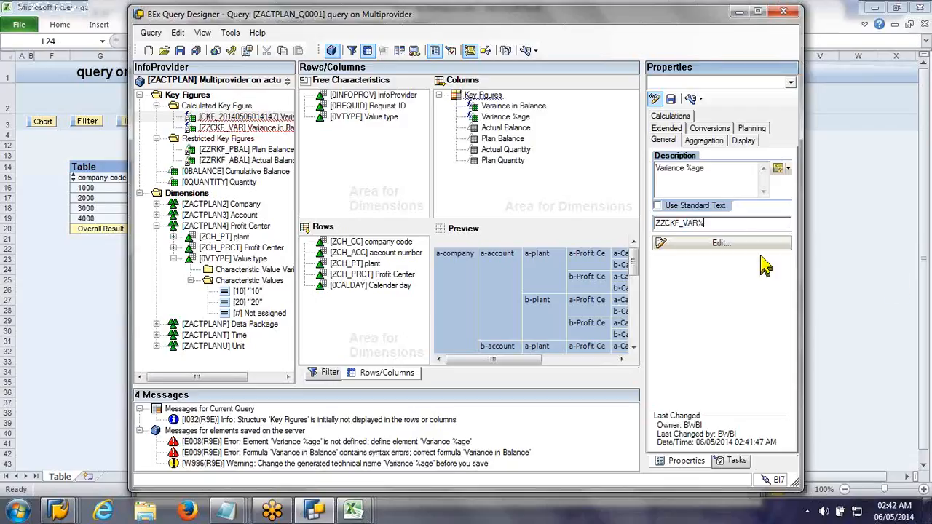
key(BackSpace)
text(PER)
Step: Open the Variance %age key figure for editing and enter Variance in Balance divided by Plan Balance as its formula
click(757, 247)
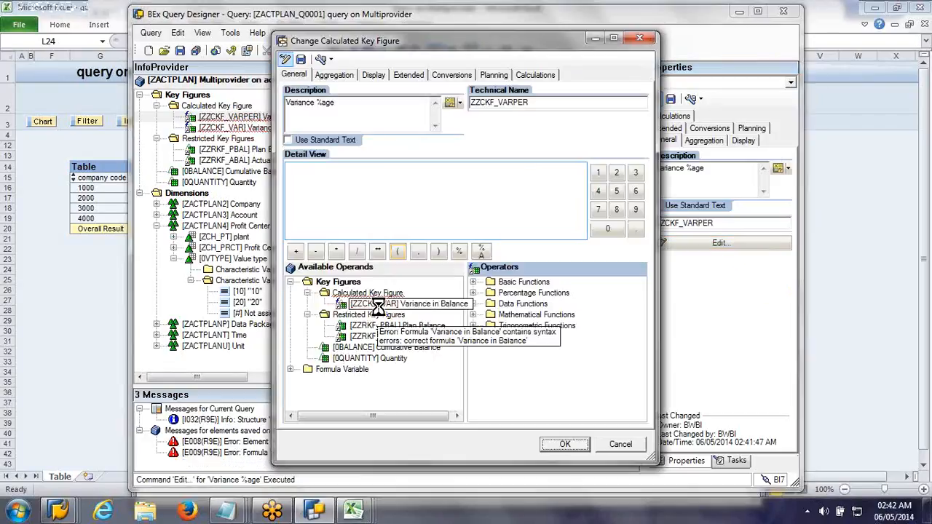
double_click(377, 304)
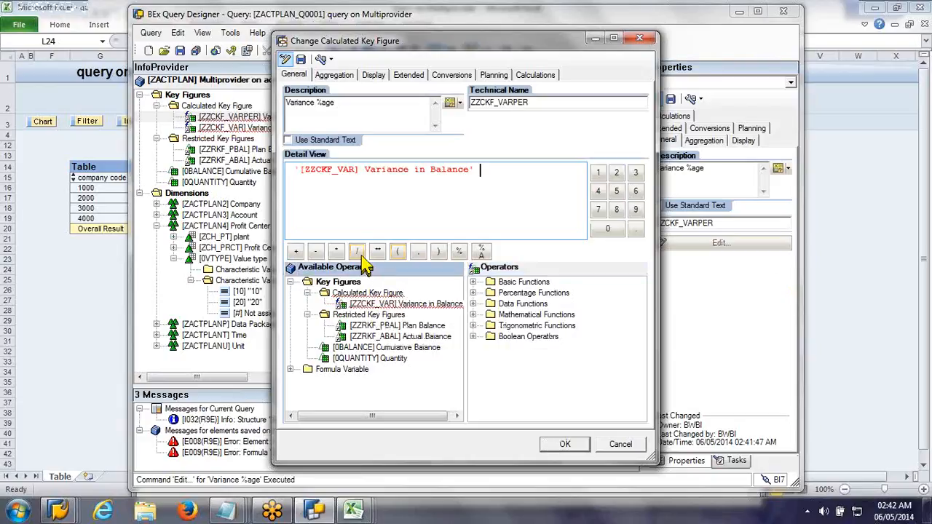
click(356, 252)
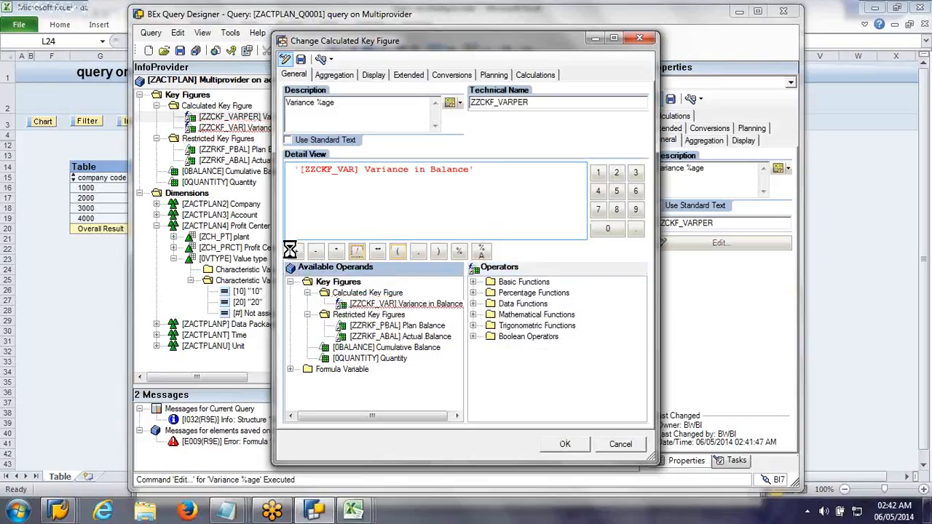
click(598, 173)
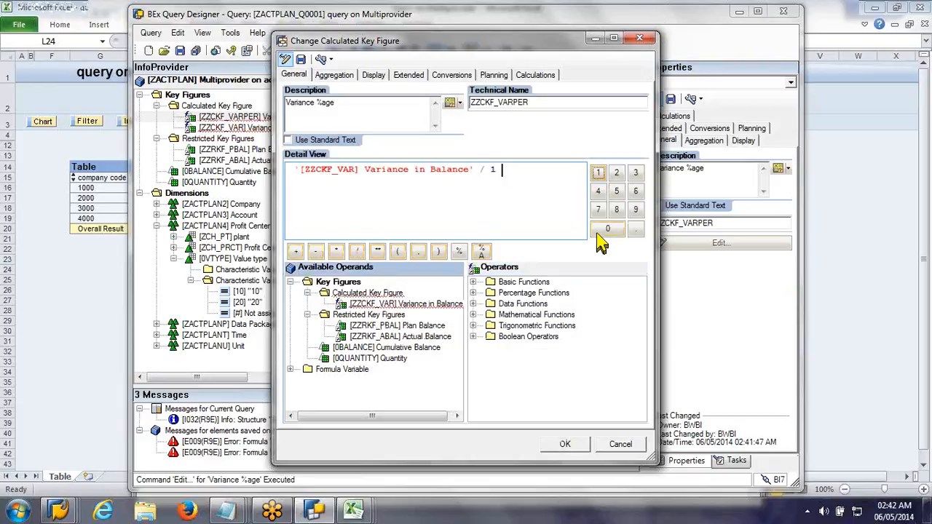
key(BackSpace)
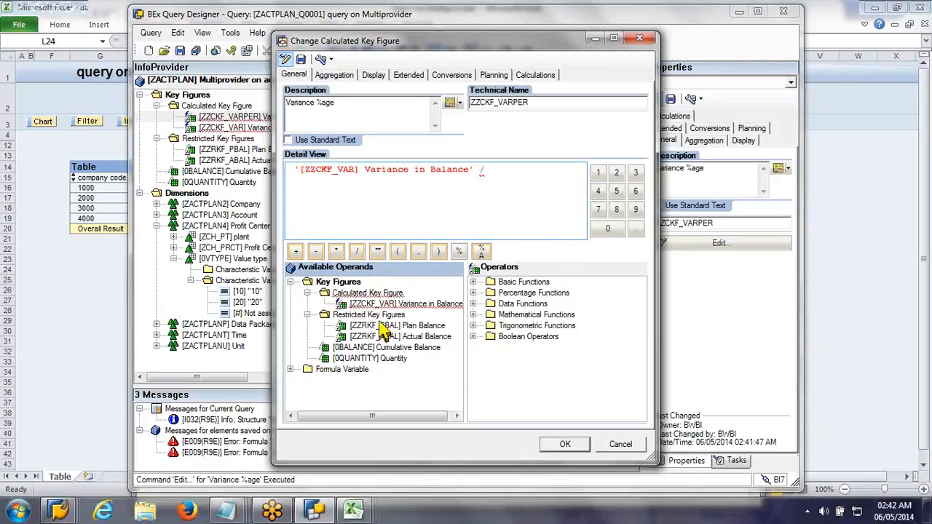
double_click(381, 325)
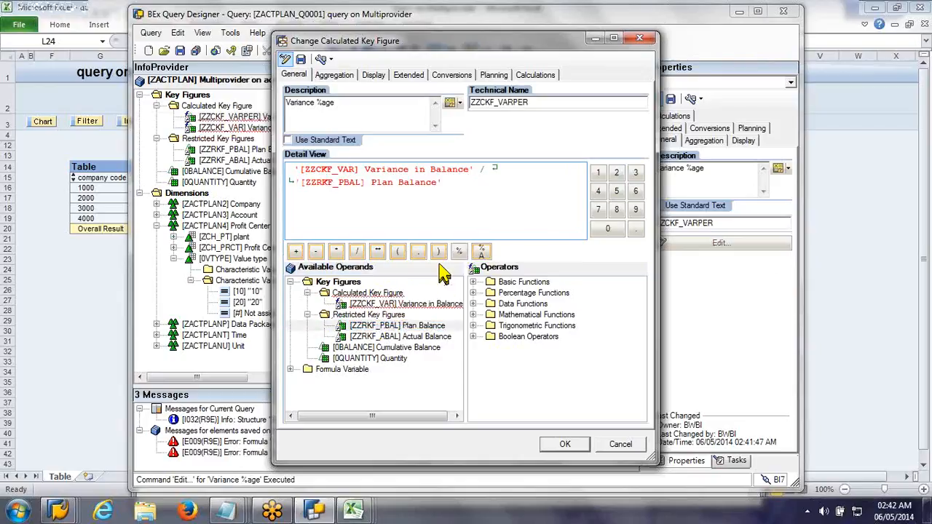
Step: Multiply the Variance %age formula by 100 and enclose the division in parentheses
click(337, 251)
text(1000)
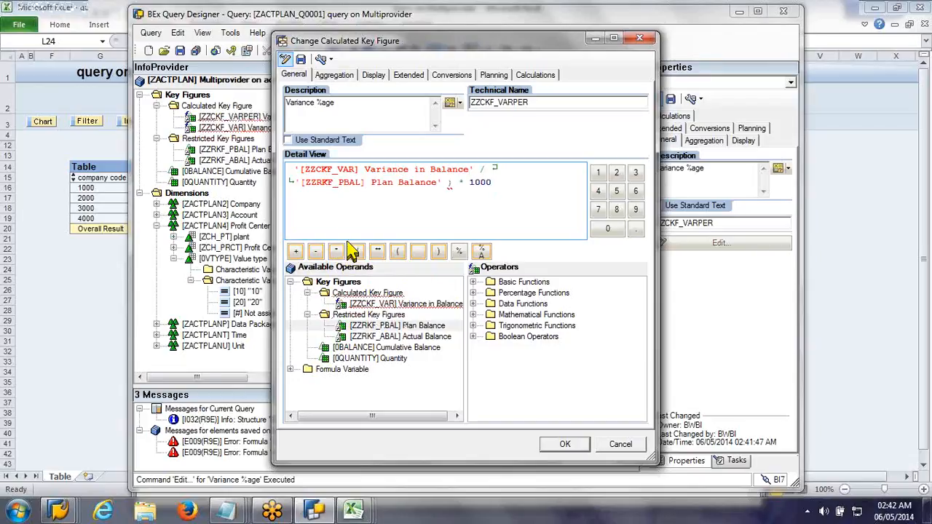
key(BackSpace)
click(331, 212)
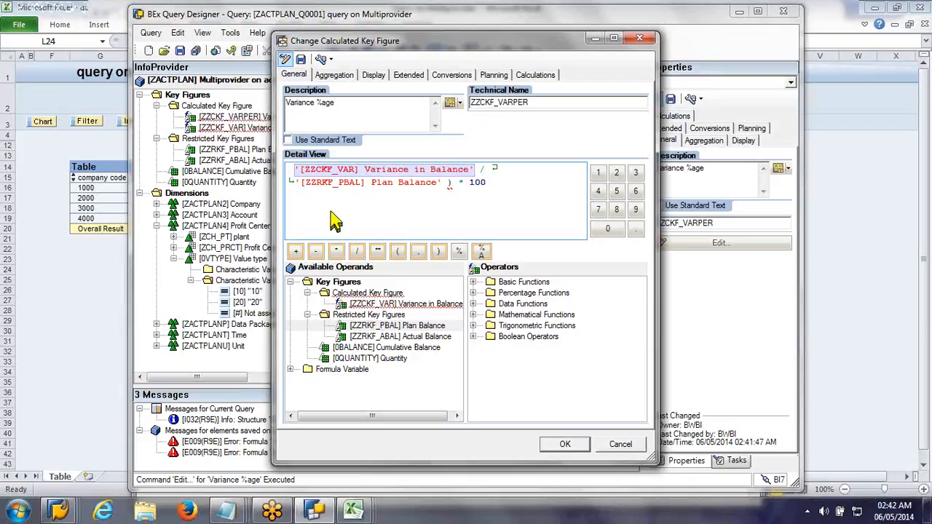
key(Left)
click(397, 251)
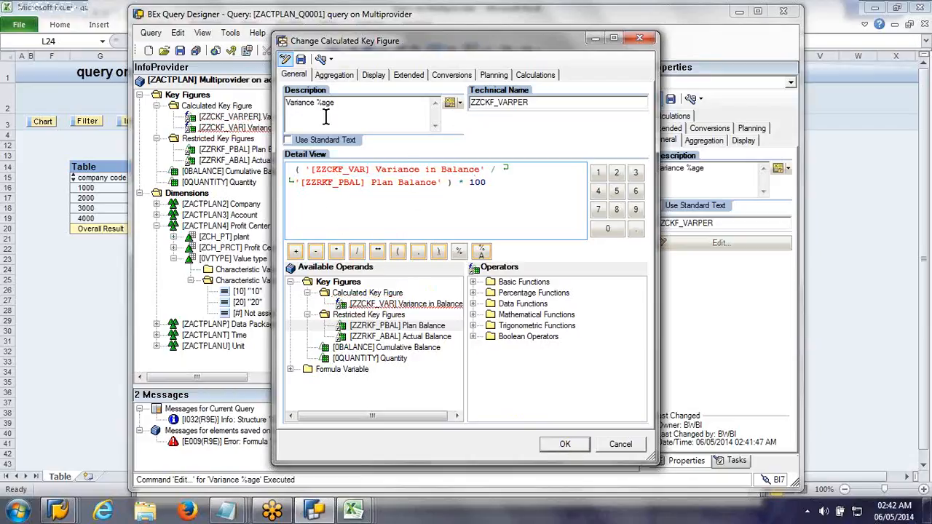
Step: Save the Variance %age calculated key figure as ZZCKF_VARPER, accept its definition and save the query
click(299, 62)
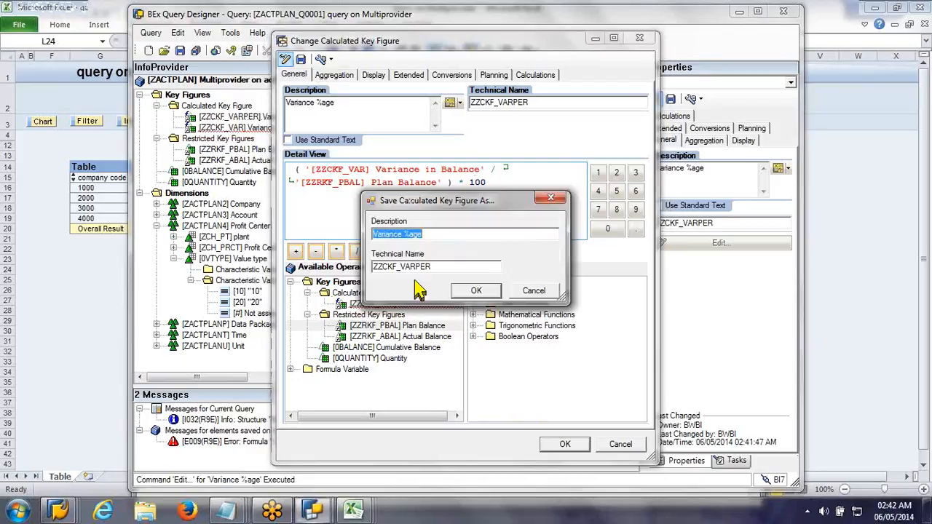
click(473, 291)
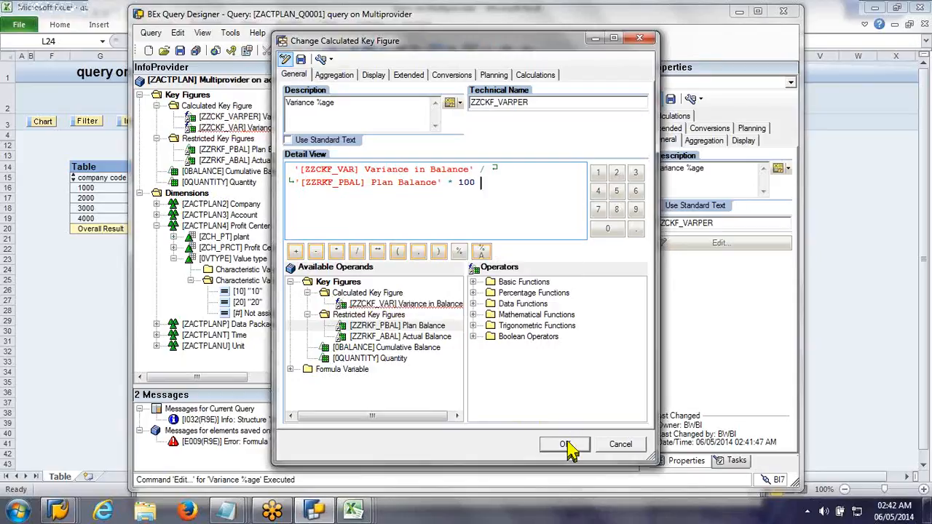
click(565, 444)
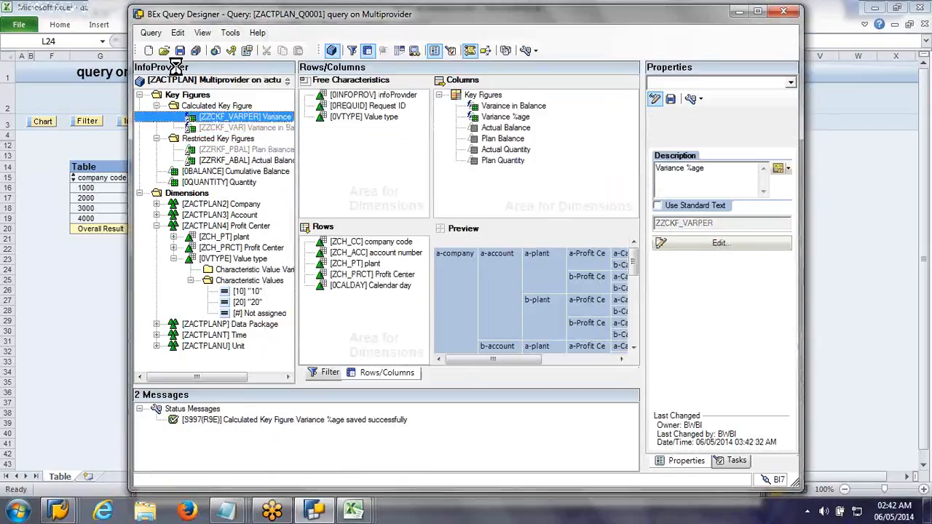
click(179, 50)
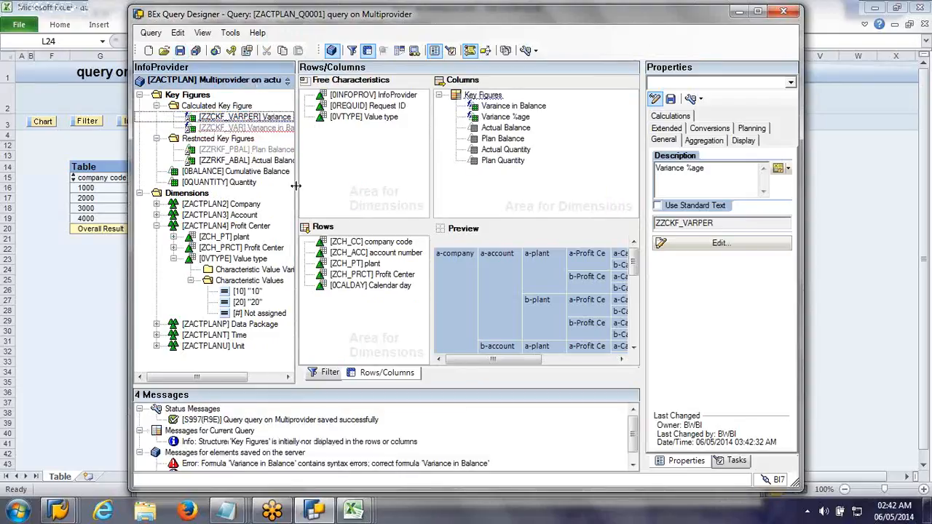
Step: Open the Variance in Balance key figure in change mode and correct its formula to Plan Balance - Actual Balance
drag(295, 186, 347, 192)
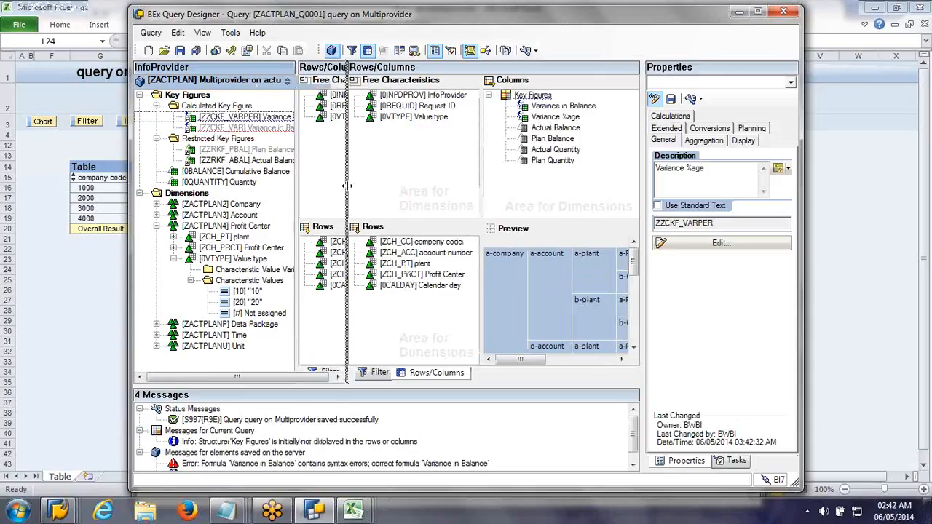
click(259, 129)
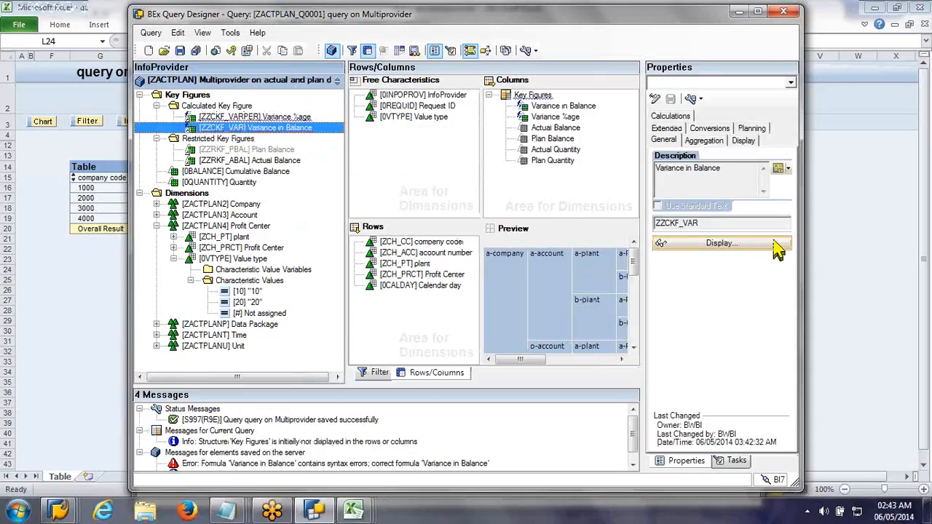
click(777, 246)
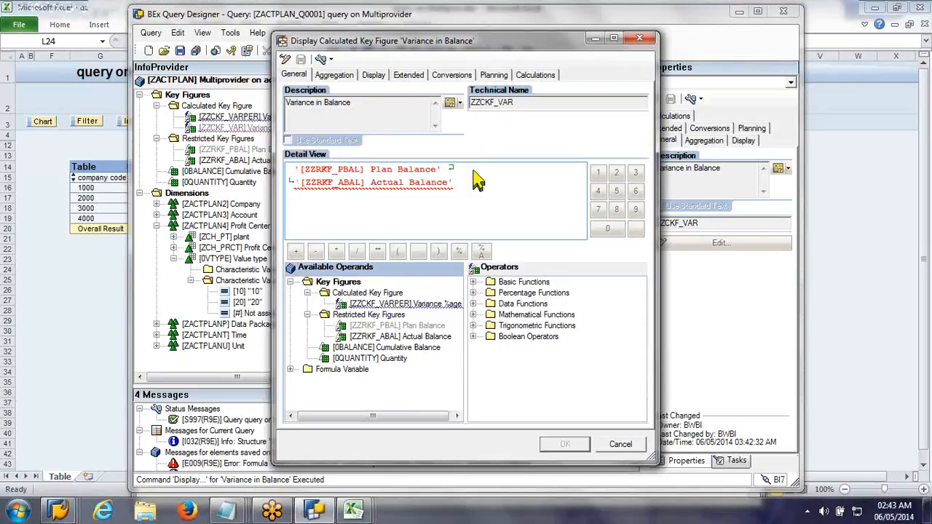
click(476, 180)
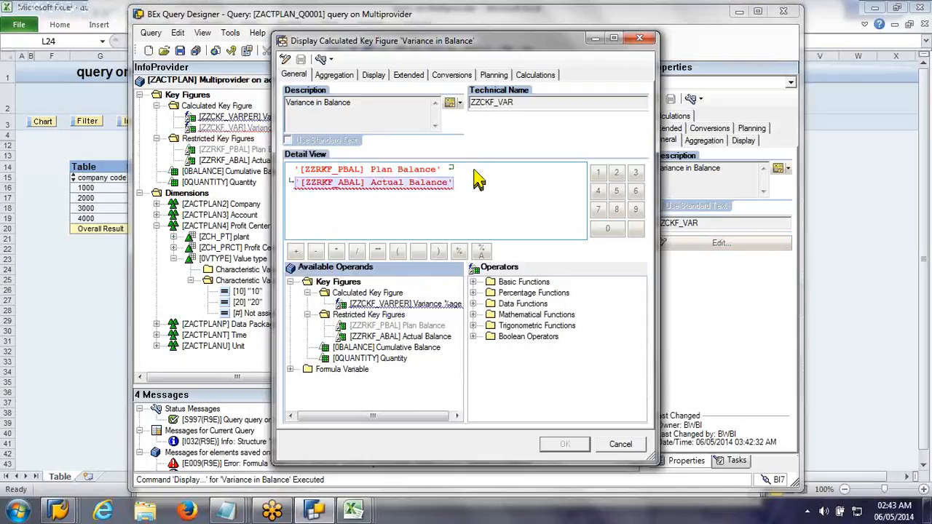
click(286, 59)
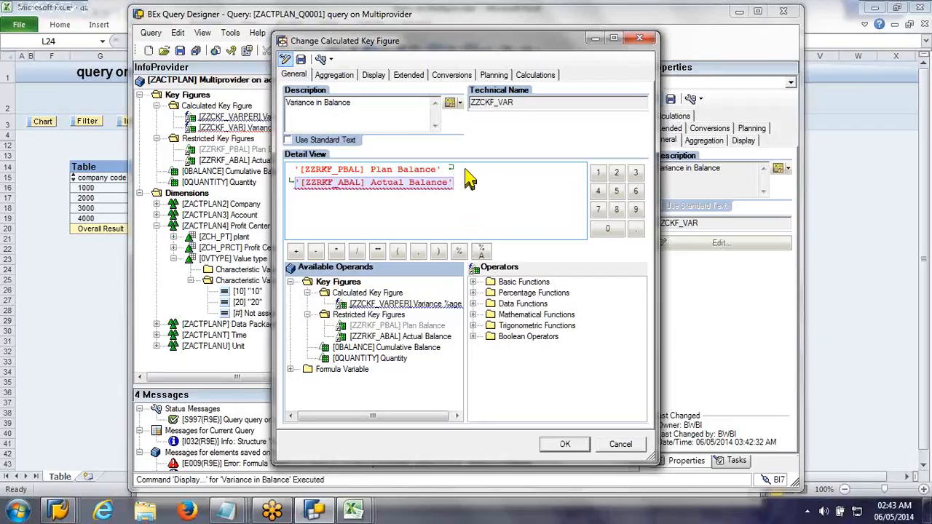
click(465, 170)
text(-)
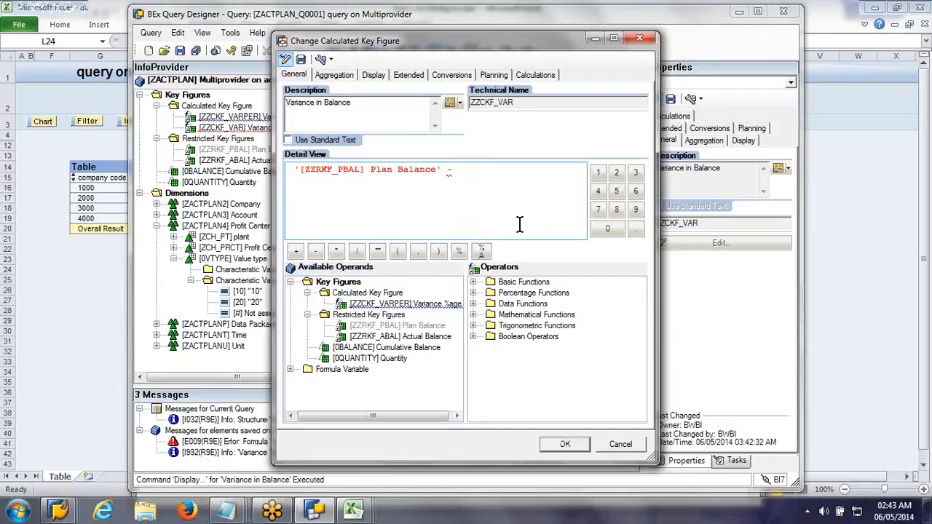
click(398, 337)
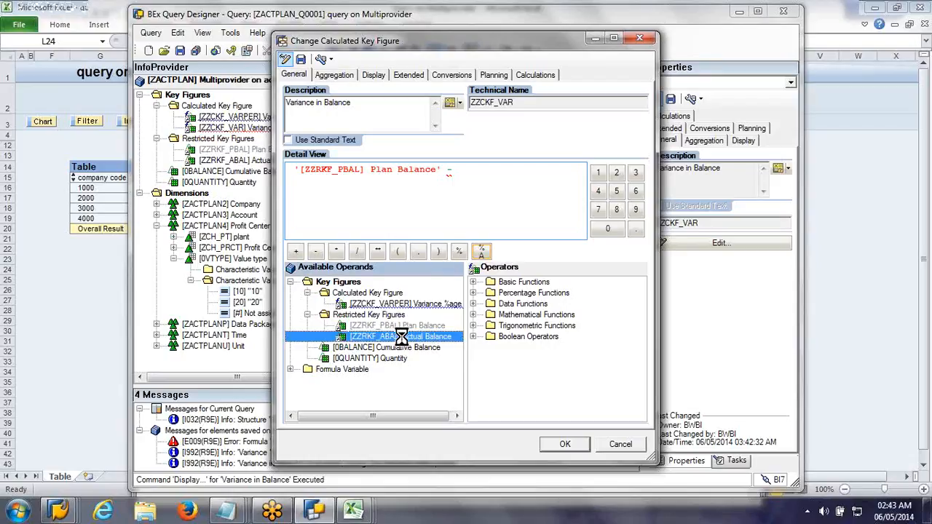
double_click(402, 337)
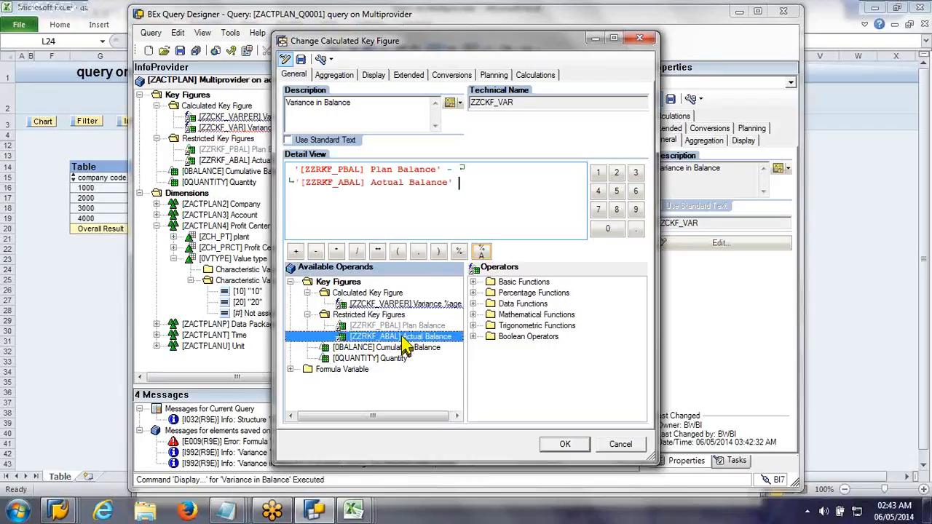
Step: Save the Variance in Balance key figure, accept its definition and save the query
click(285, 59)
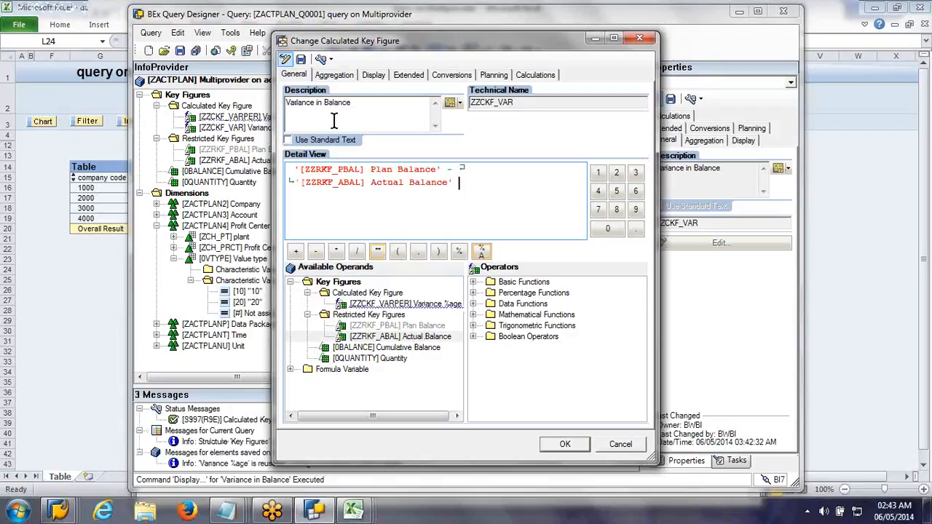
click(555, 448)
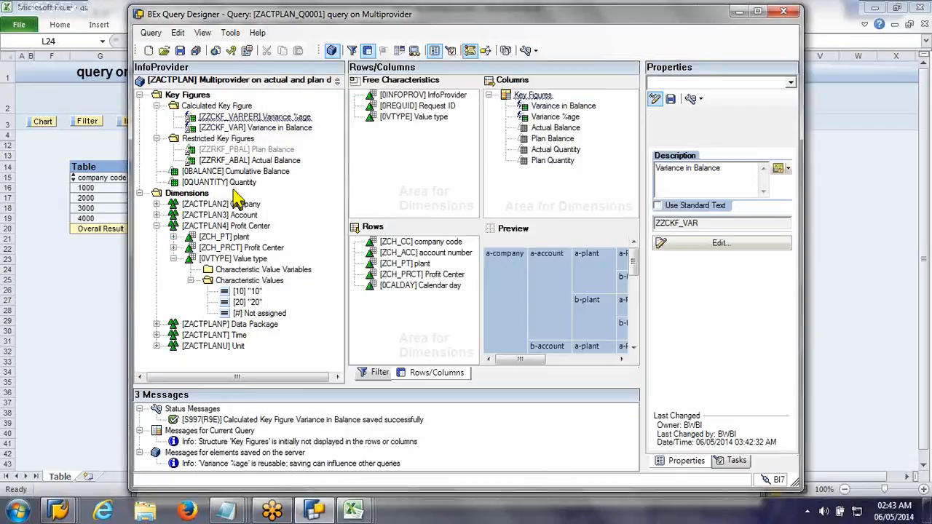
click(180, 51)
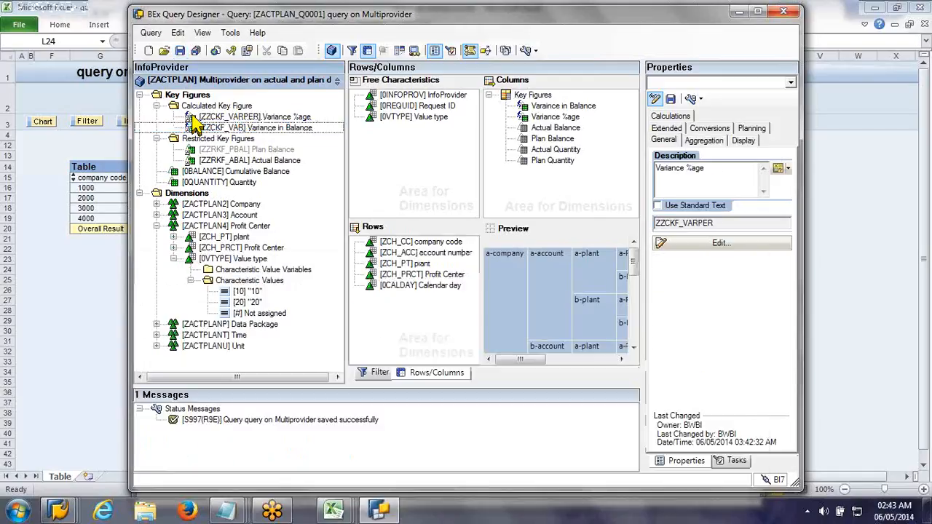
Step: Start a new query on the ZACTPLAN multiprovider and expand the Company dimension in the rows and columns view
click(149, 51)
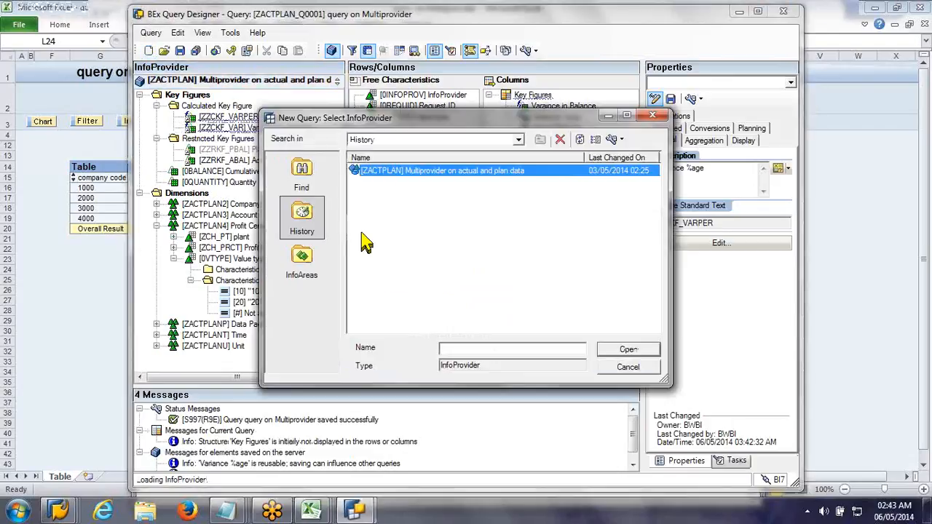
double_click(399, 173)
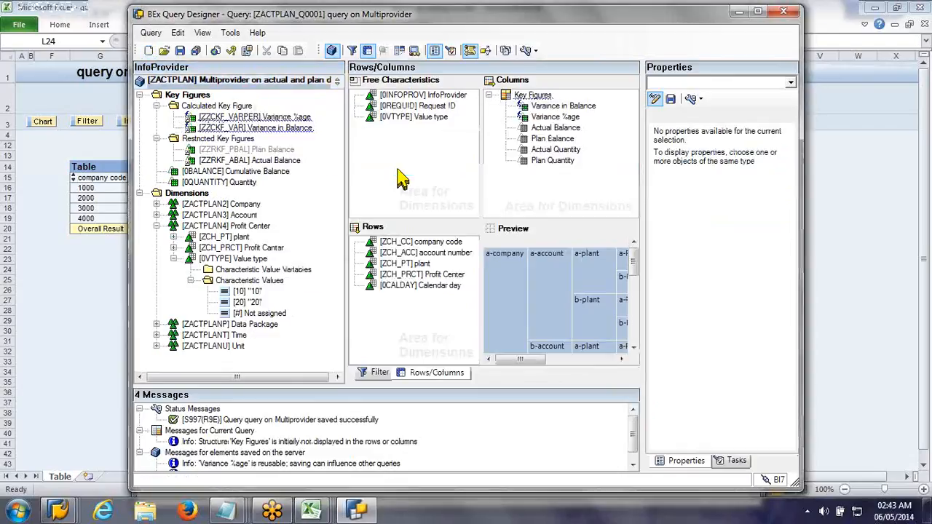
click(396, 280)
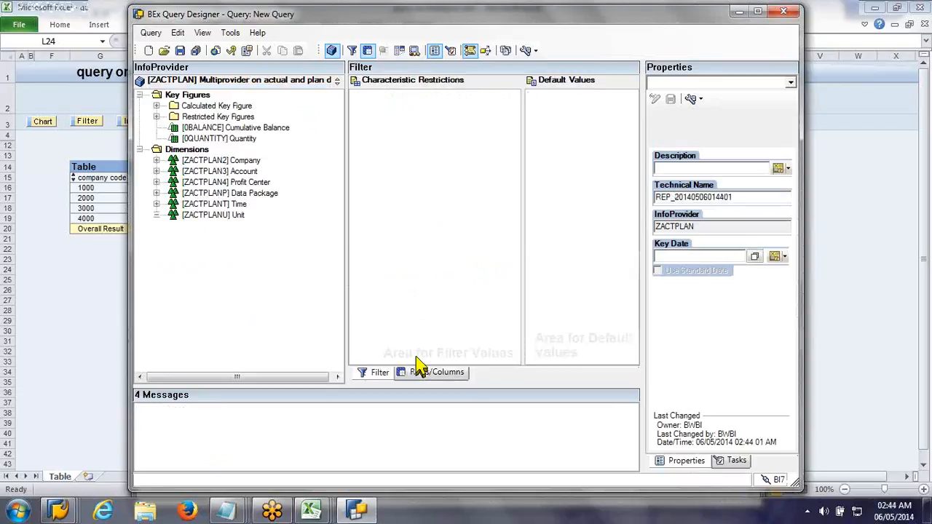
click(434, 374)
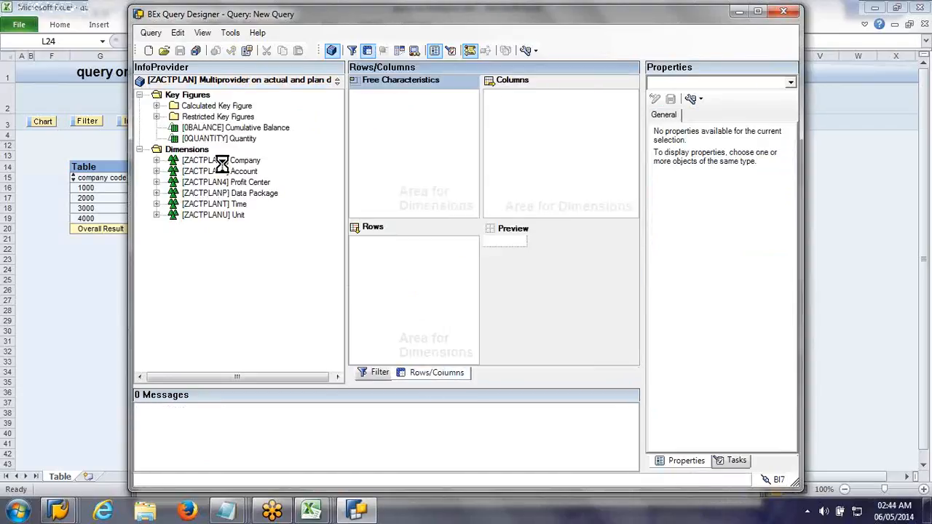
click(157, 160)
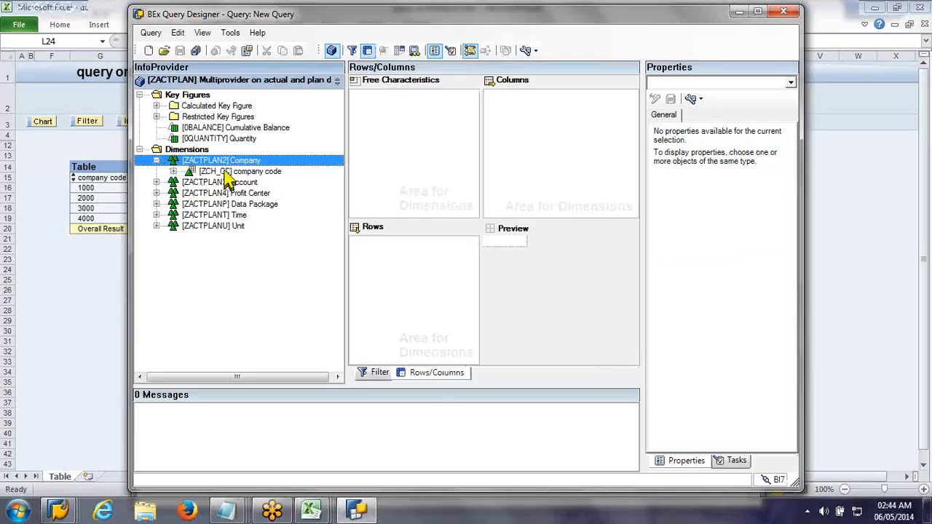
Step: Add company code, account number, plant and Profit Center to the rows of the new query
click(227, 172)
drag(288, 203, 414, 310)
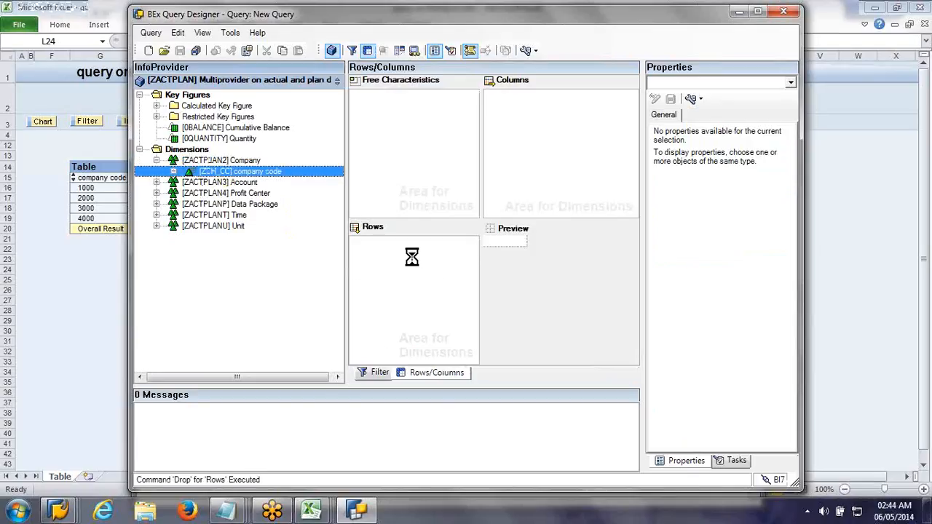
double_click(190, 182)
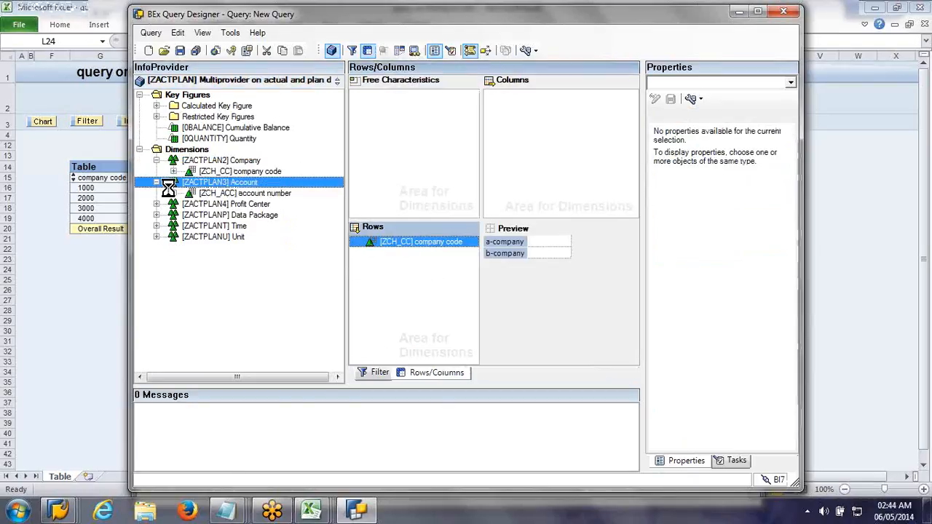
drag(209, 198, 350, 241)
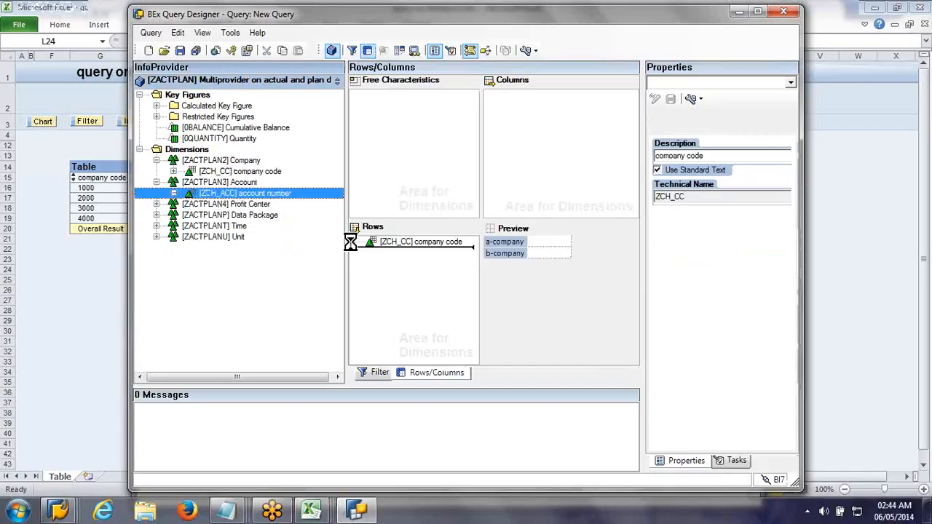
click(157, 204)
click(224, 215)
ctrl+click(241, 225)
drag(240, 226, 415, 291)
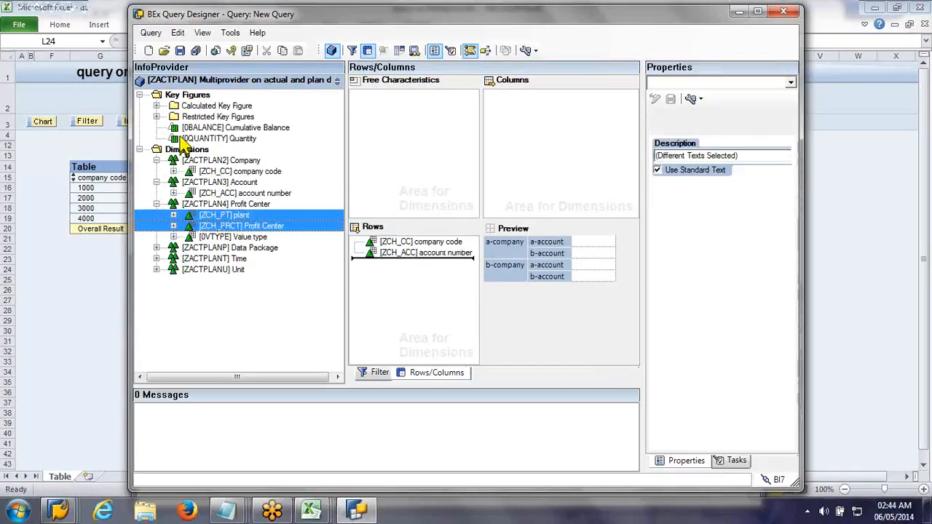
Step: Add the calculated key figures Variance in Balance and Variance %age to the columns and resize the panes to fit them
click(156, 106)
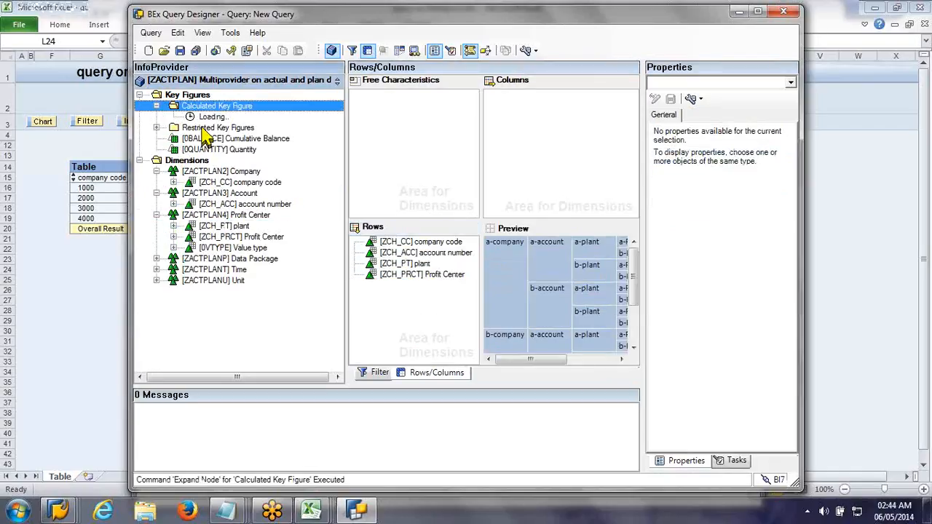
click(205, 128)
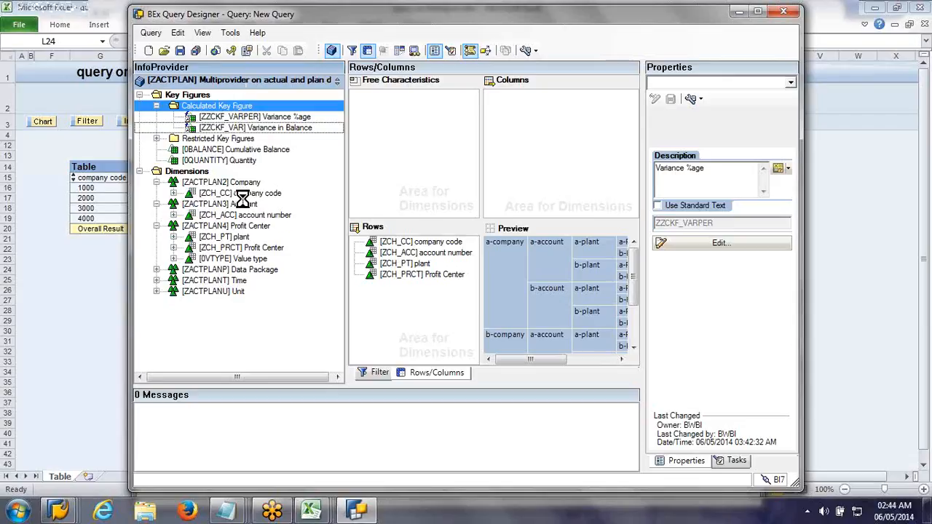
click(240, 118)
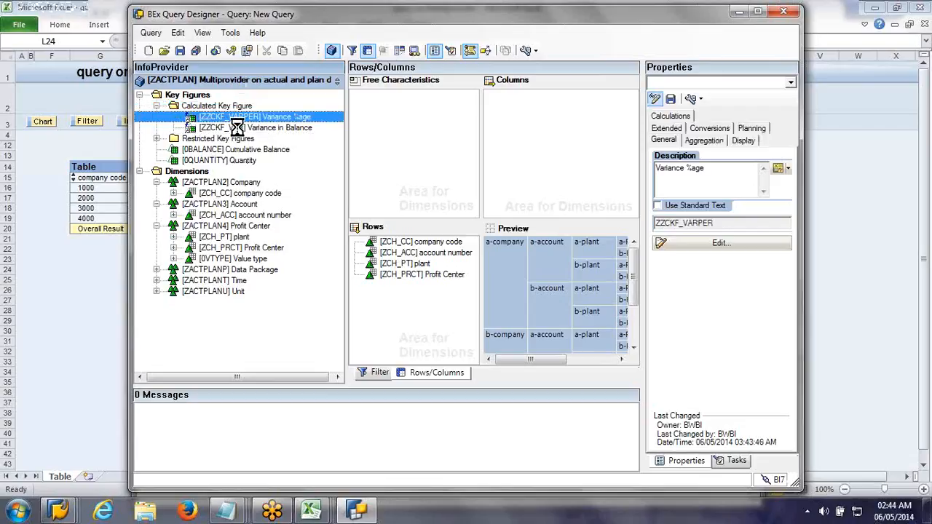
click(240, 128)
drag(239, 133, 517, 131)
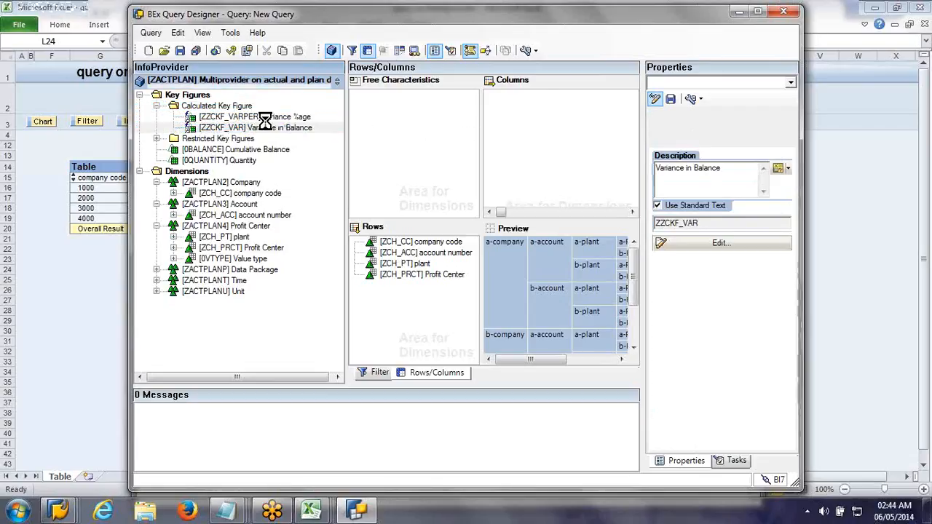
click(240, 116)
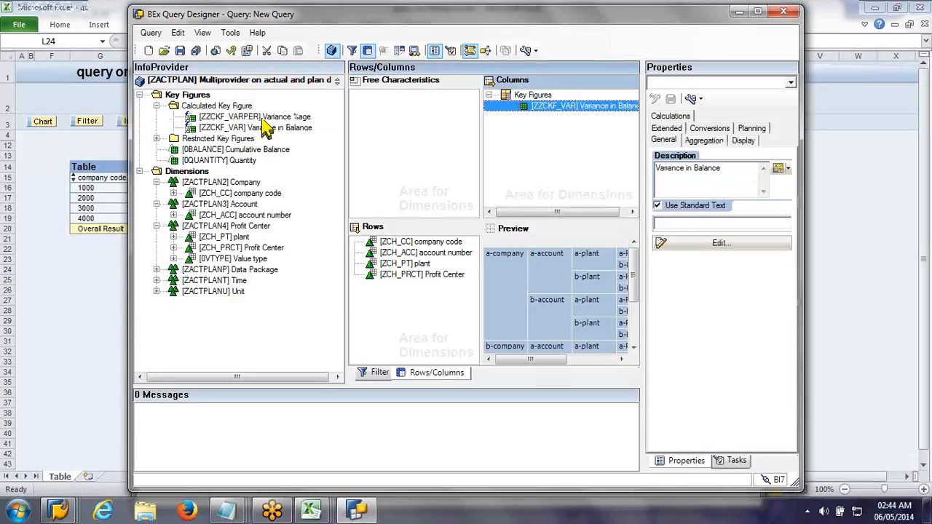
drag(241, 117, 430, 131)
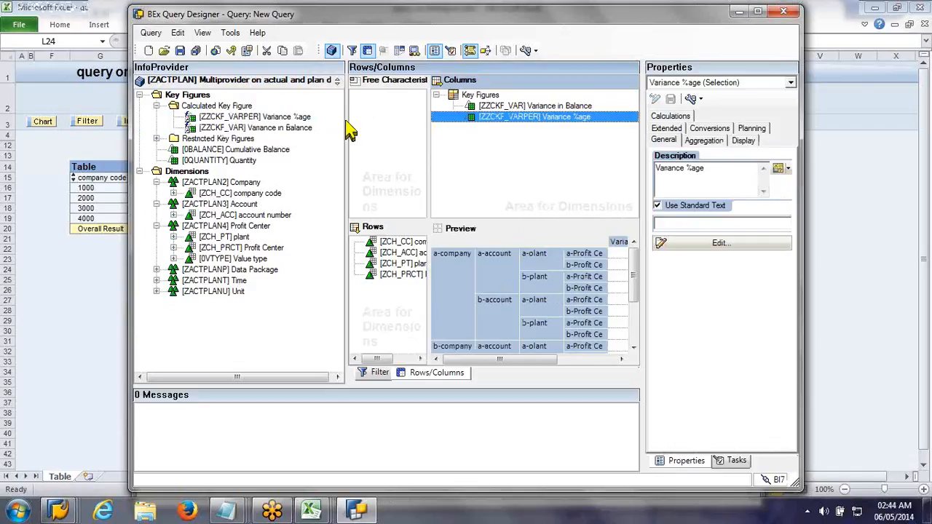
drag(347, 130, 301, 131)
drag(378, 141, 443, 142)
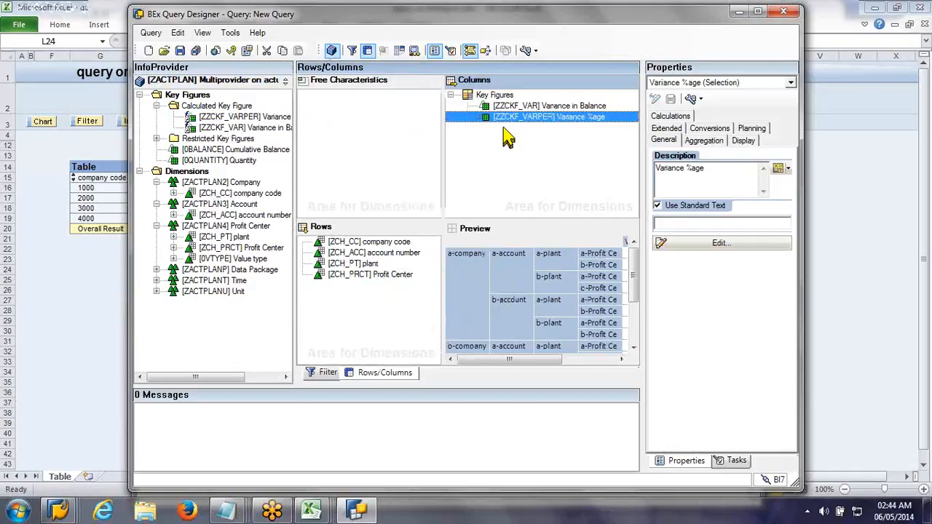
Step: Hide and restore the technical names while checking the selection of the Variance in Balance column
click(532, 51)
click(524, 113)
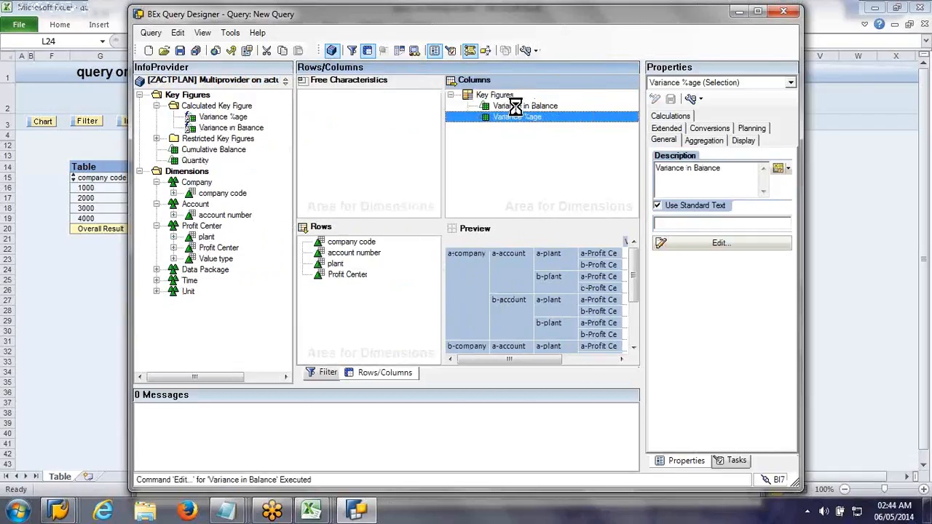
click(516, 107)
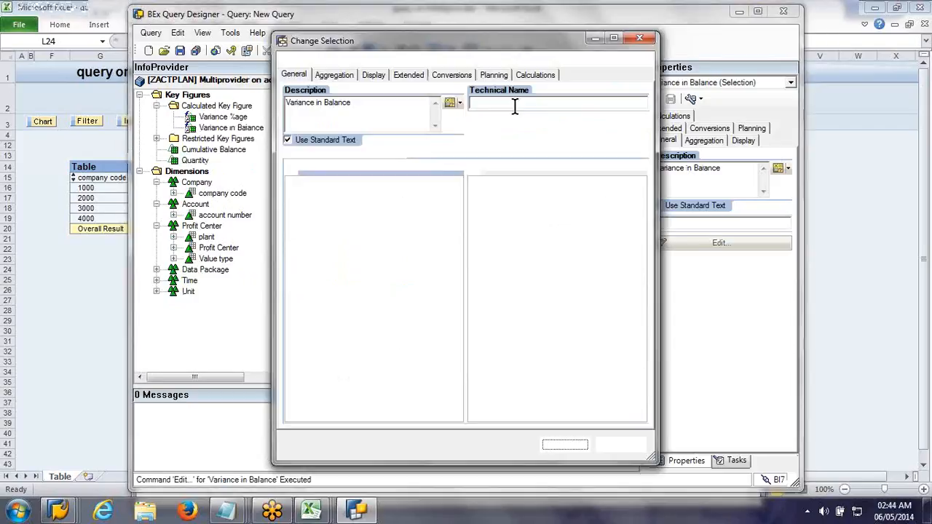
click(565, 444)
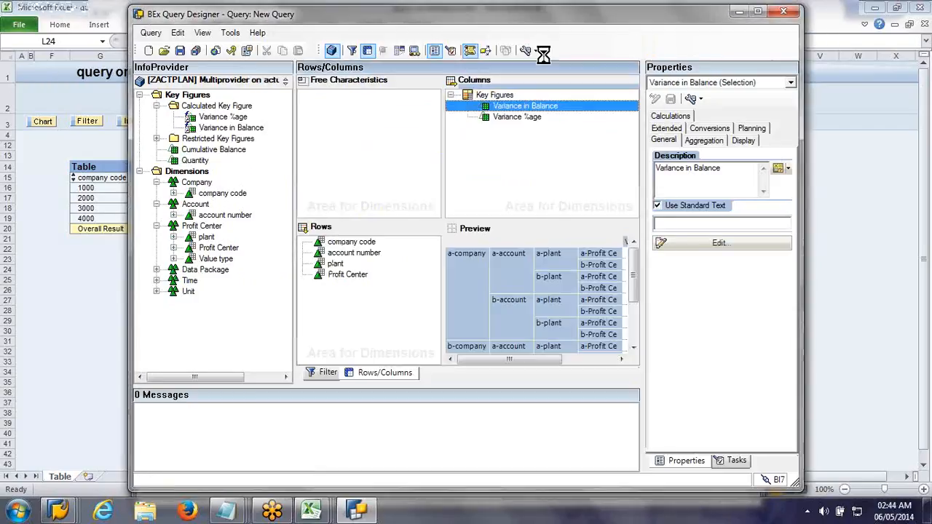
click(531, 51)
click(557, 81)
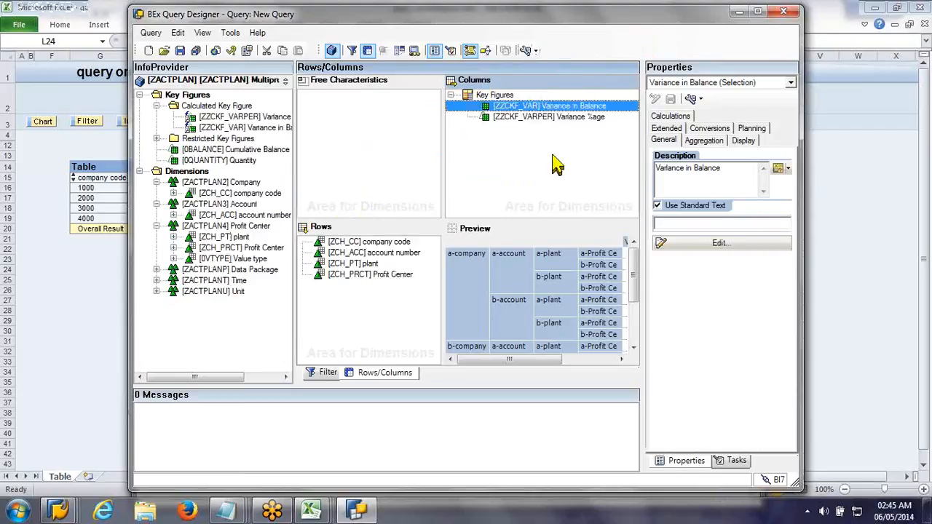
Step: Examine the selection details of the Variance in Balance column and the definition of the Variance %age calculated key figure
double_click(532, 107)
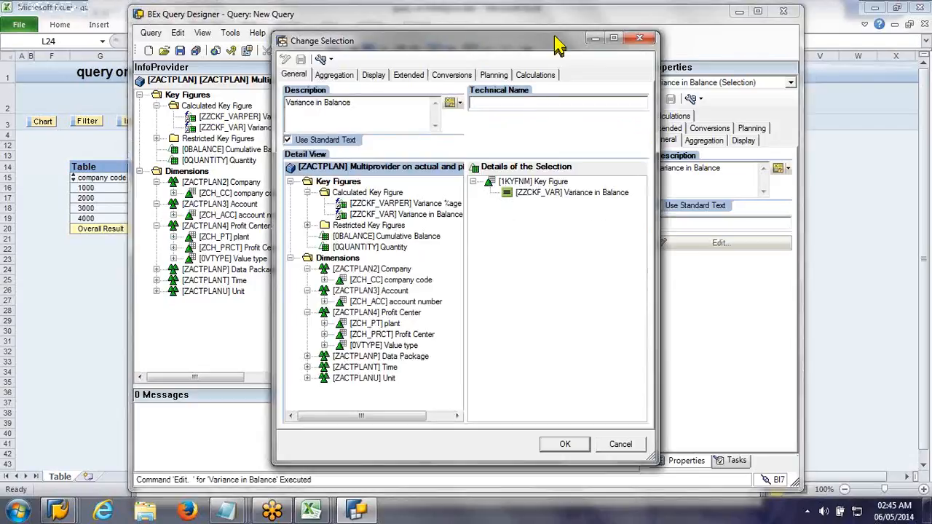
drag(556, 45, 720, 64)
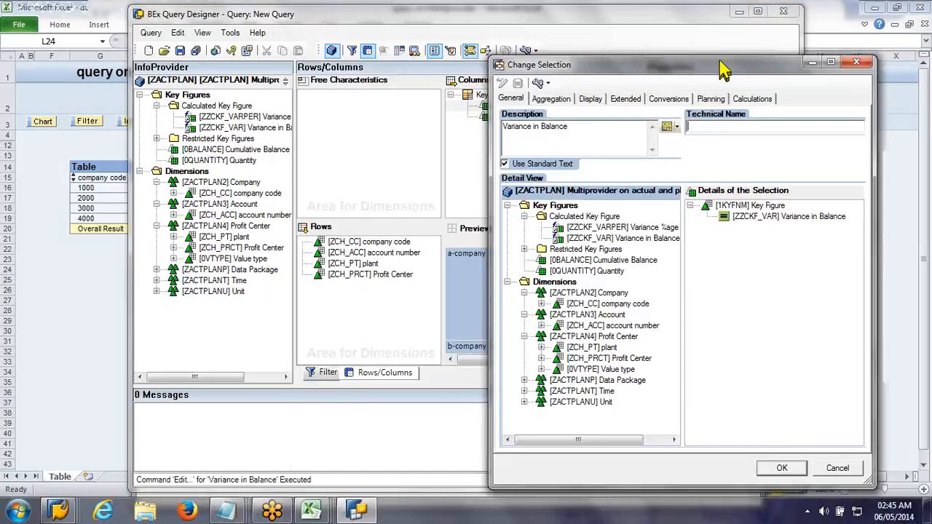
key(Escape)
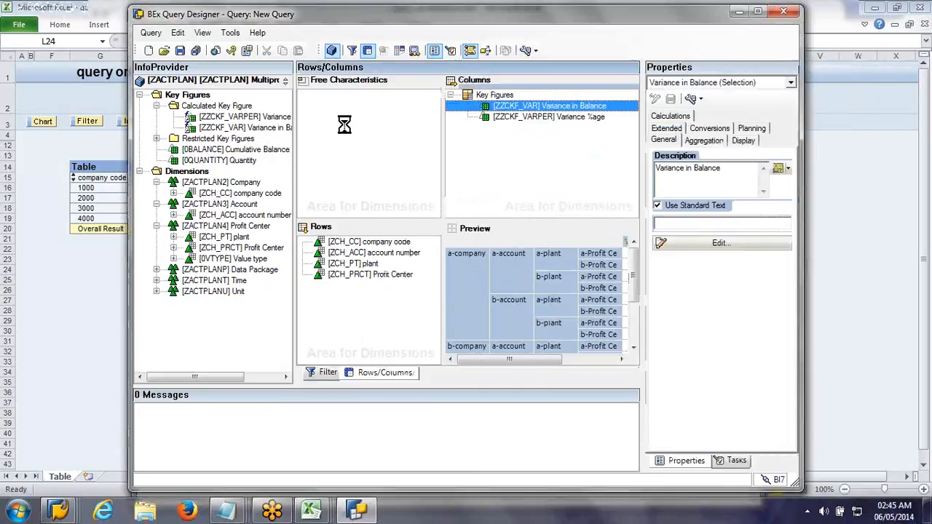
double_click(206, 118)
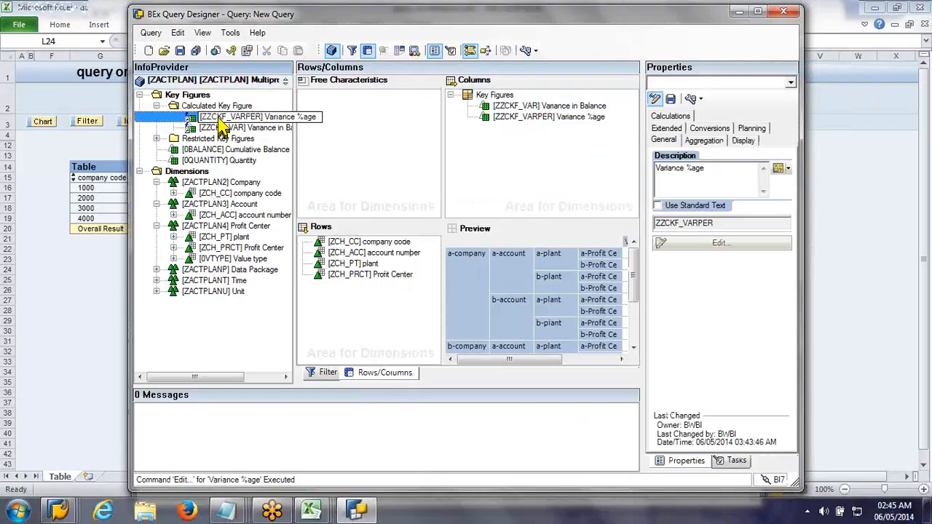
double_click(222, 118)
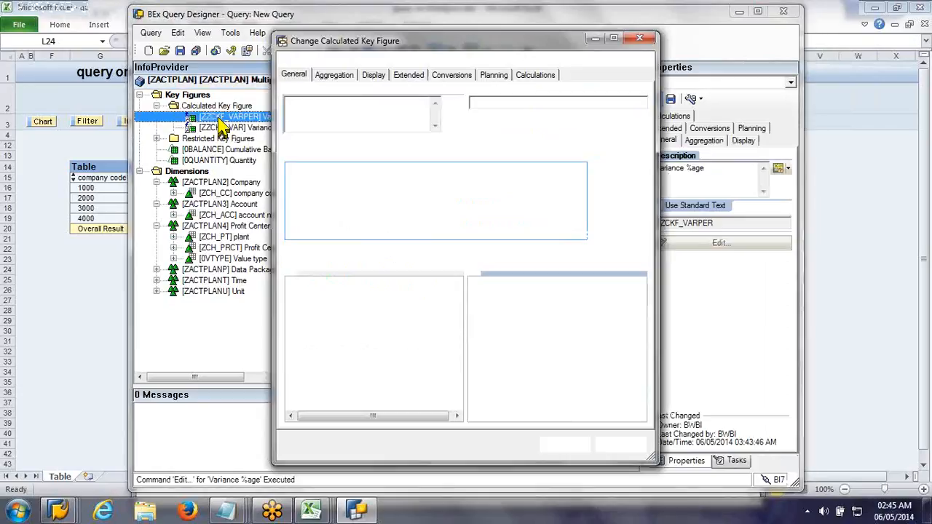
click(640, 39)
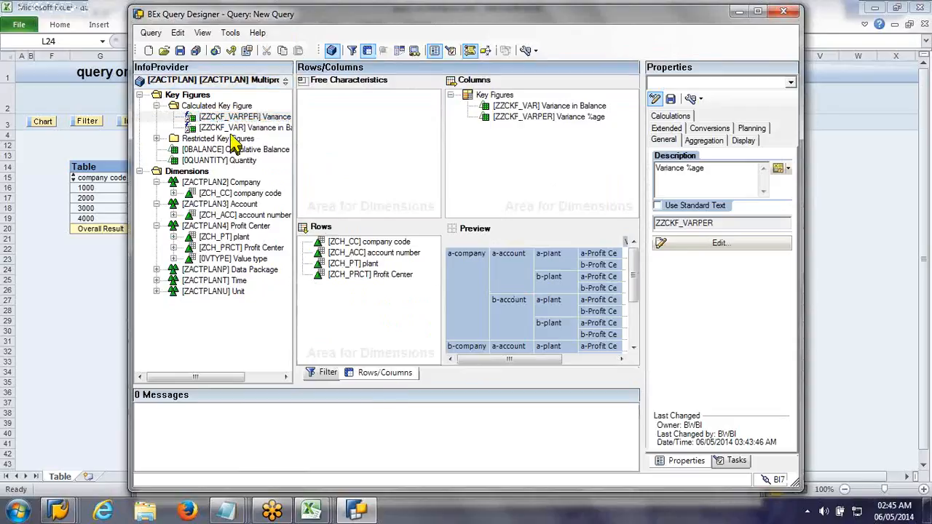
Step: Save the query with the description "query on Multiprovider 2" and the technical name ZACTPLAN_Q0002
click(180, 54)
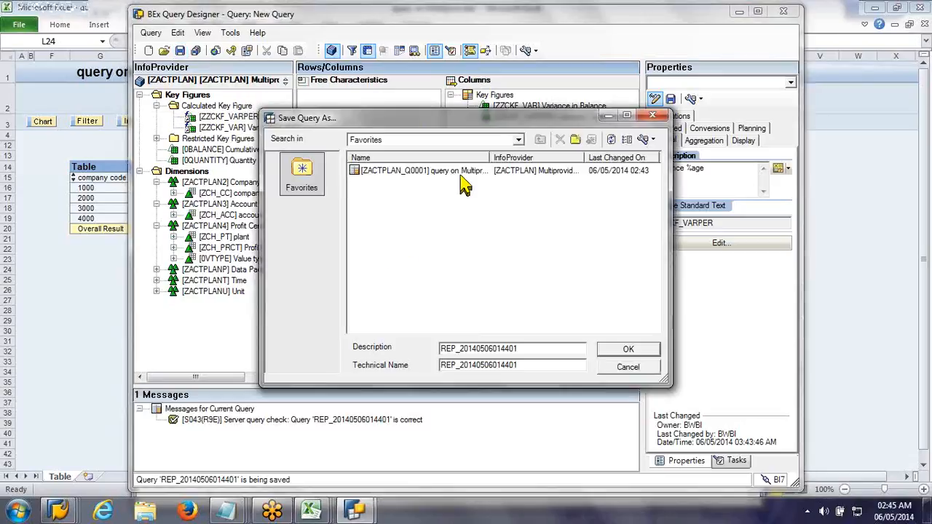
click(463, 186)
click(515, 350)
text(2)
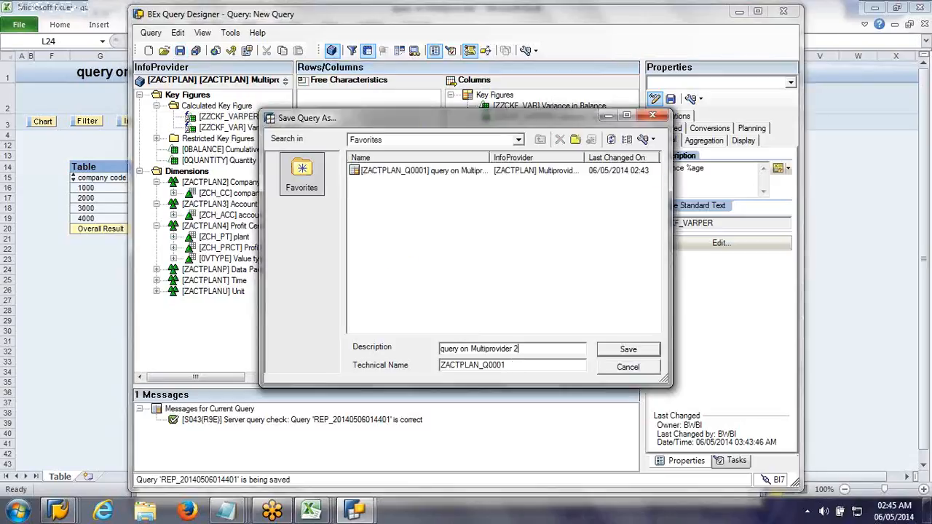
click(520, 365)
key(BackSpace)
text(2)
click(632, 349)
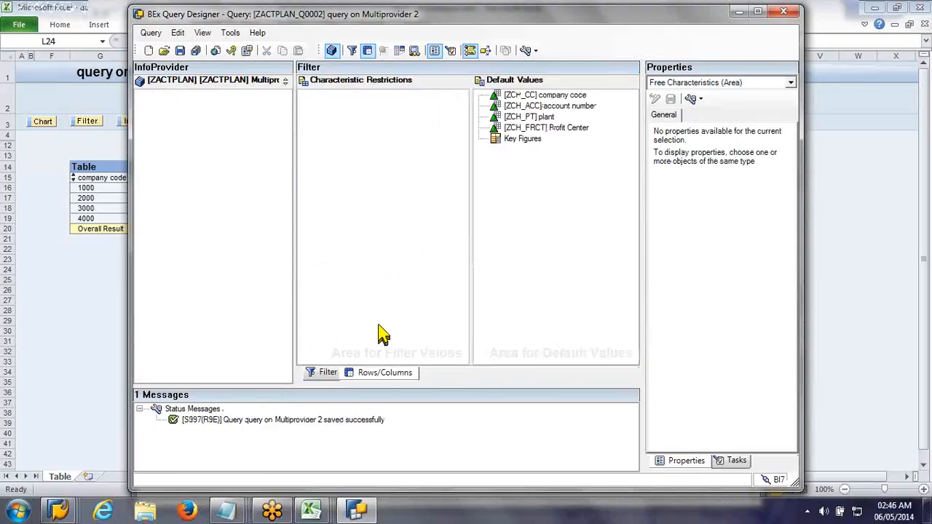
click(380, 372)
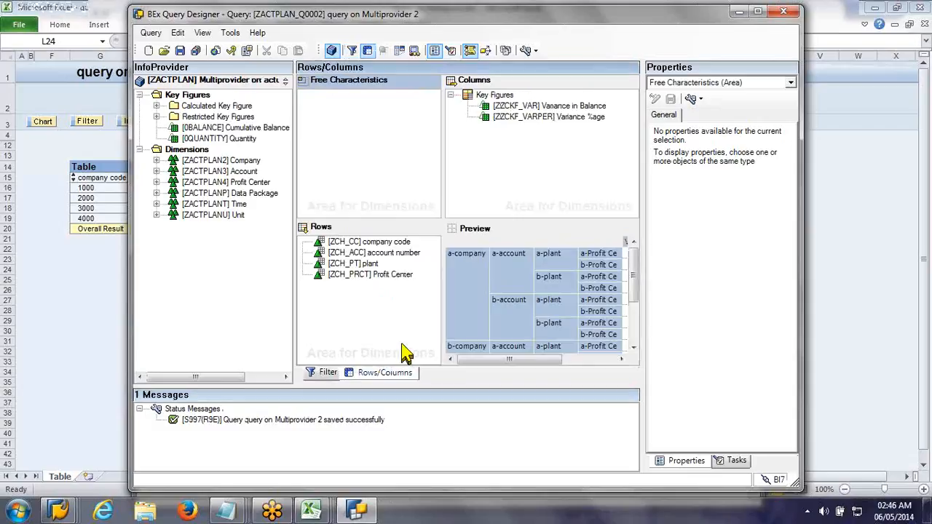
click(475, 99)
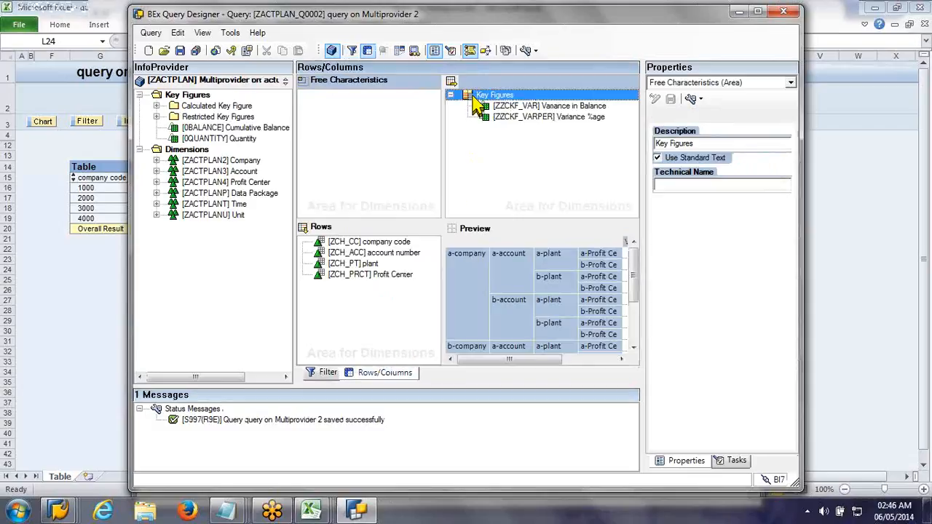
right_click(474, 97)
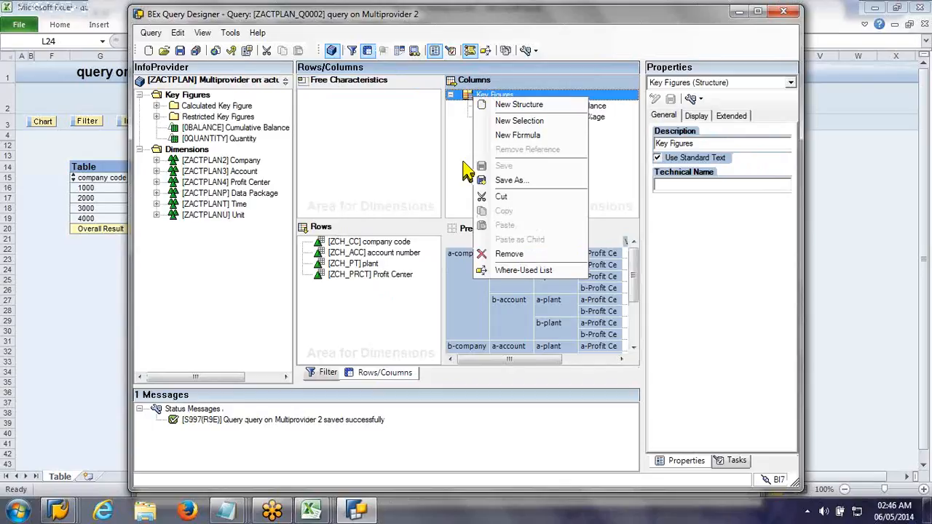
click(466, 170)
click(479, 97)
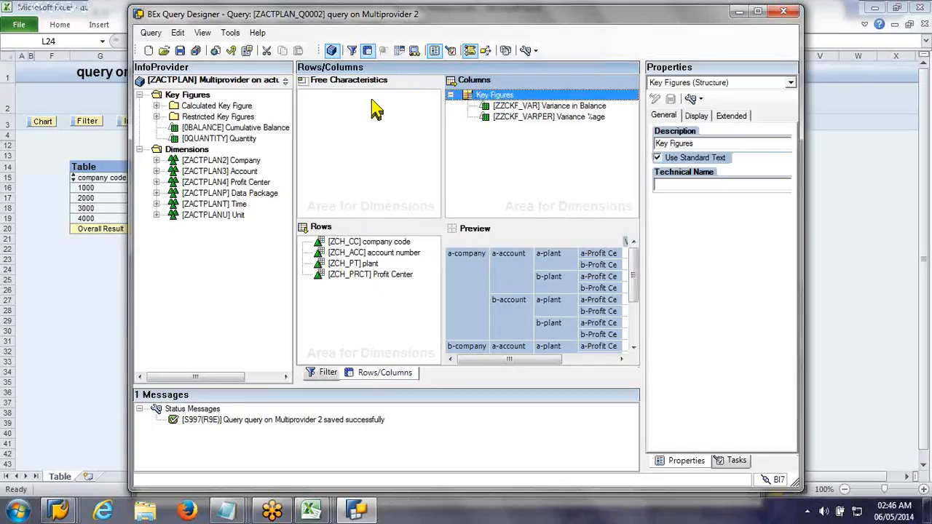
Step: Open the query ZACTPLAN_Q0001 and show its rows and columns
click(164, 51)
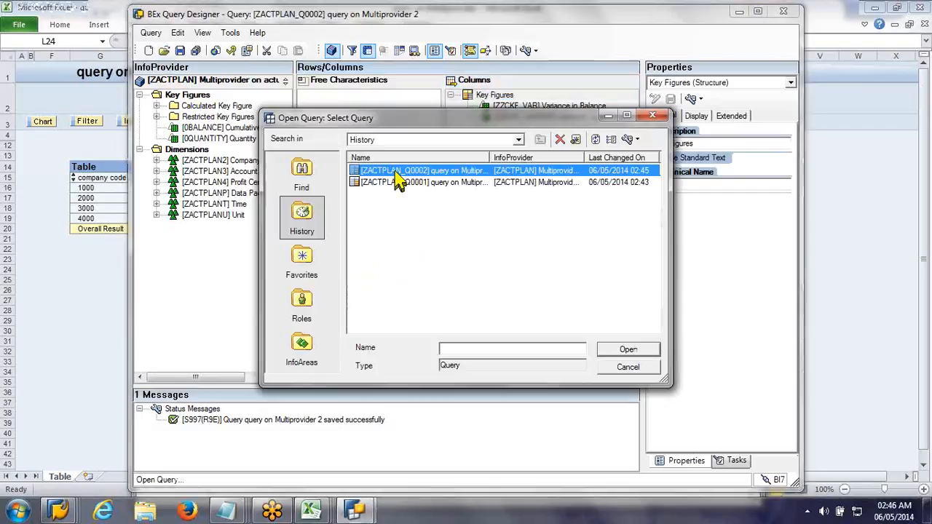
double_click(398, 182)
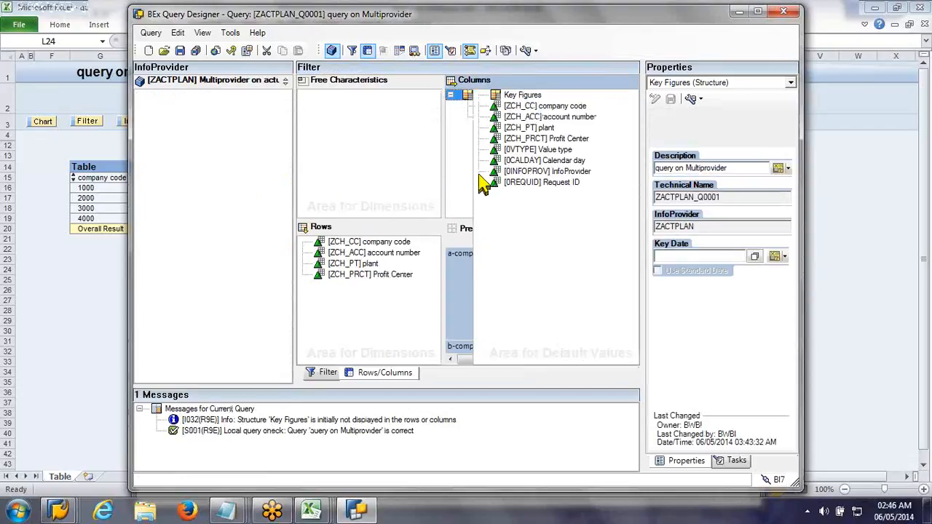
click(400, 377)
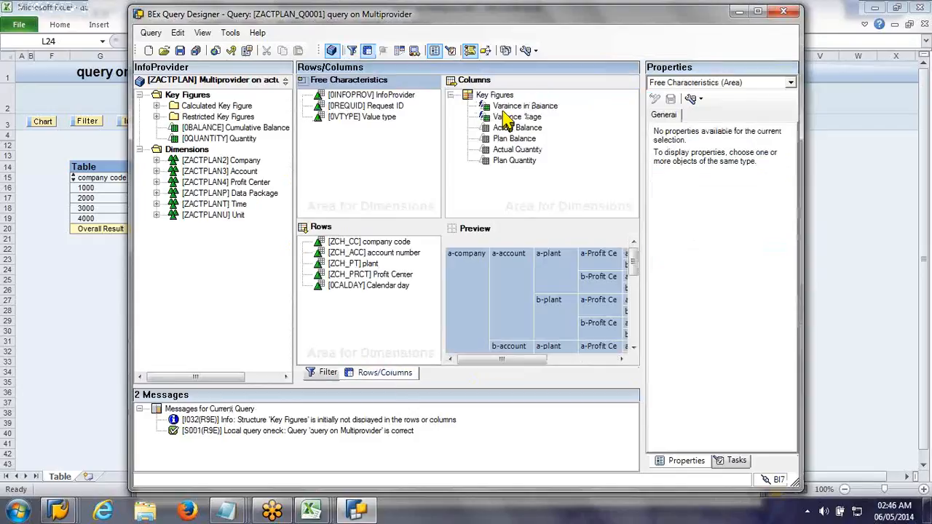
Step: Save the Key Figures structure in the columns as a reusable structure with the technical name ZZSTR_BAL
click(495, 96)
right_click(498, 96)
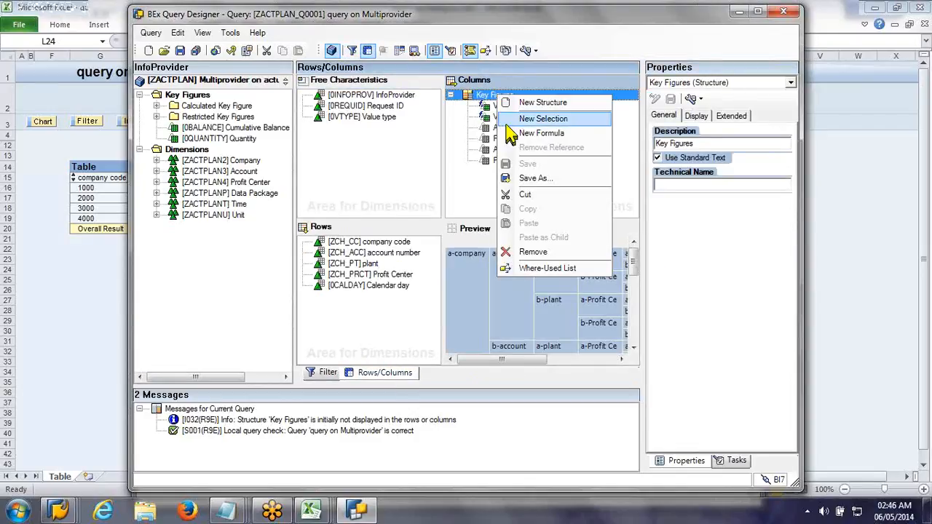
click(543, 179)
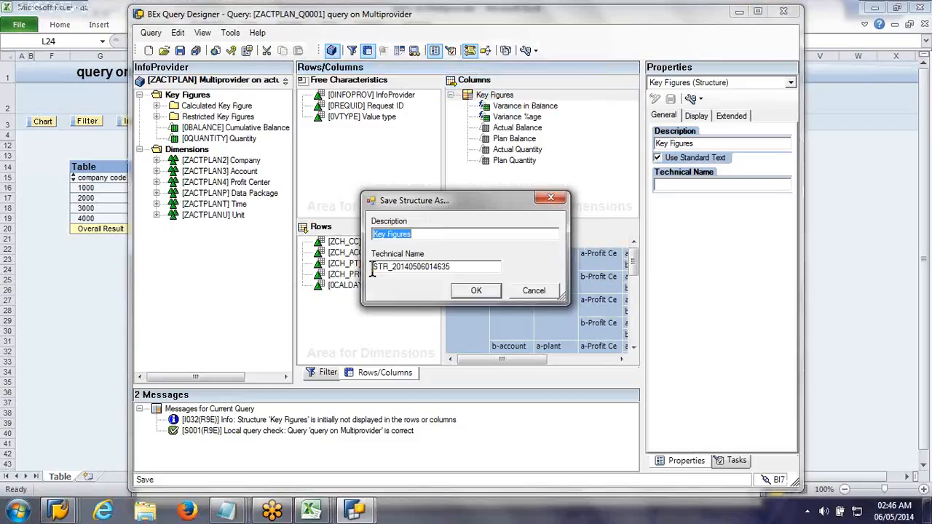
click(374, 268)
text(ZZ)
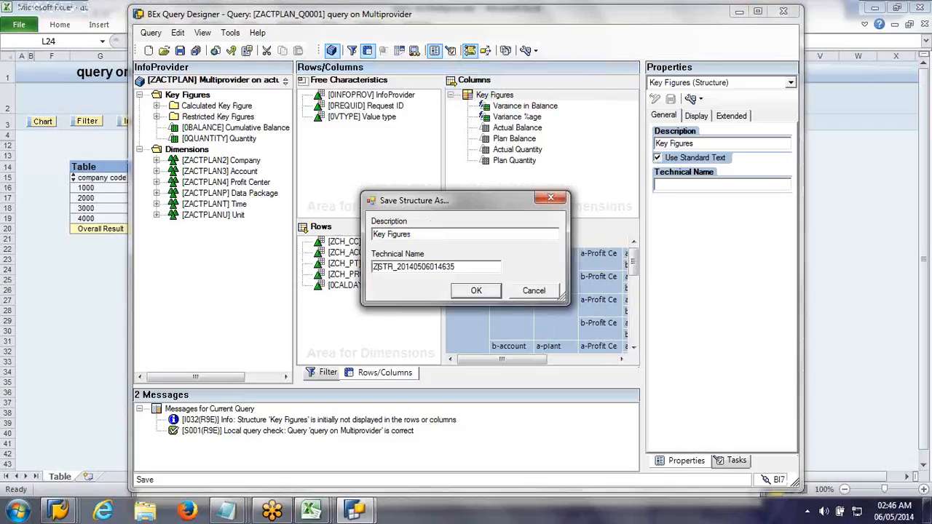
key(Right)
key(Right)
key(Right)
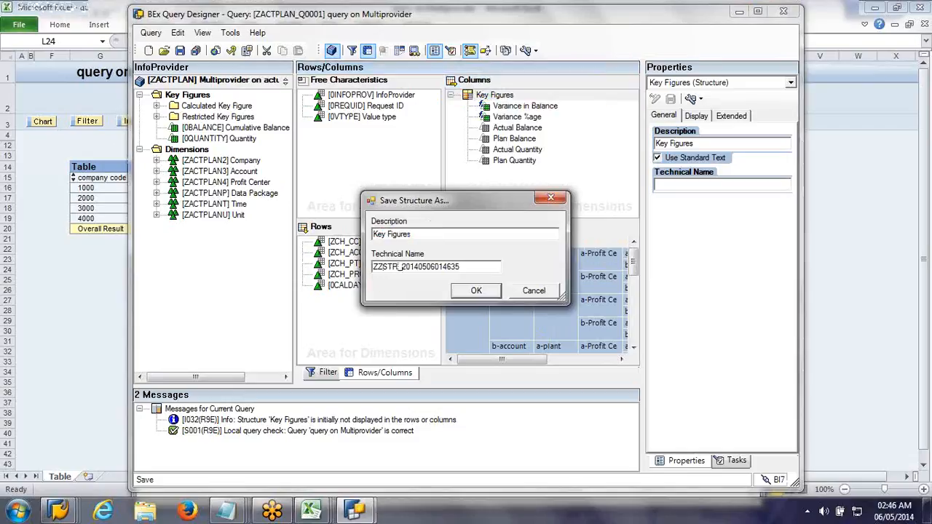
key(Delete)
key(Delete)
key(Delete)
key(Delete)
key(Delete)
key(Delete)
key(Delete)
key(Delete)
key(Delete)
key(Delete)
key(Delete)
key(Delete)
key(Delete)
key(Delete)
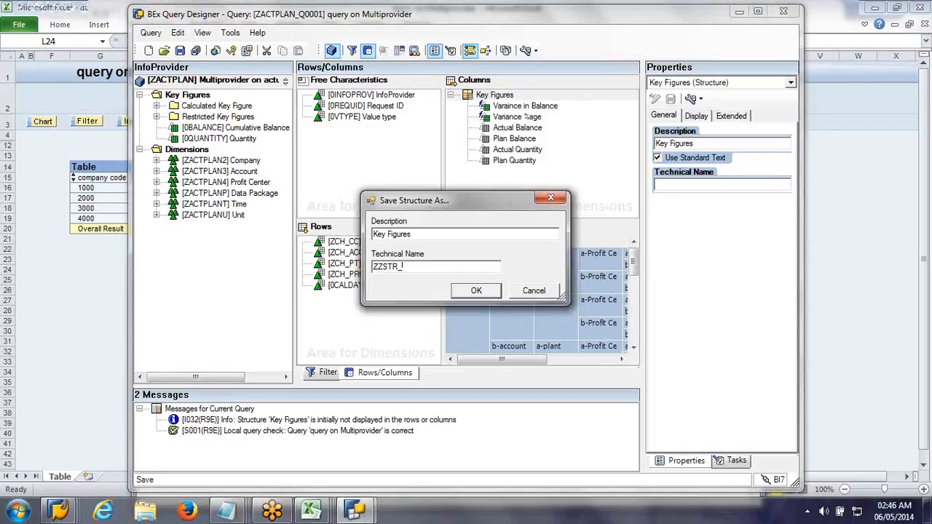
text(BAL)
click(497, 293)
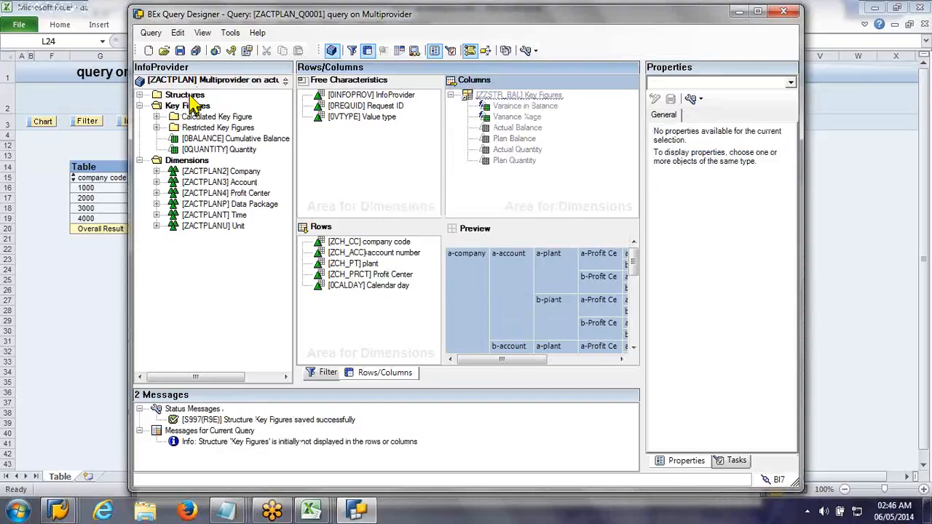
Step: Examine the reusable structure ZZSTR_BAL and its elements among the InfoProvider's structures with key figures, and compare it with the columns
click(187, 95)
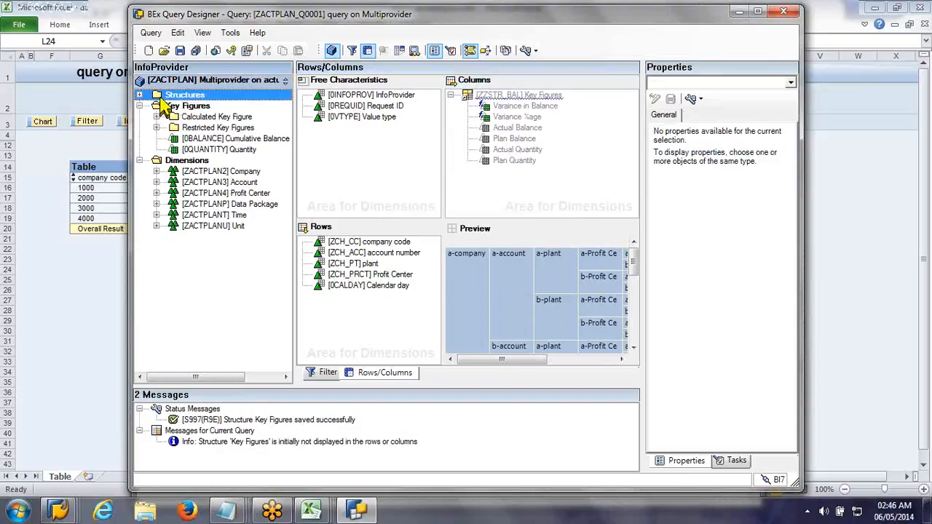
double_click(158, 98)
click(156, 107)
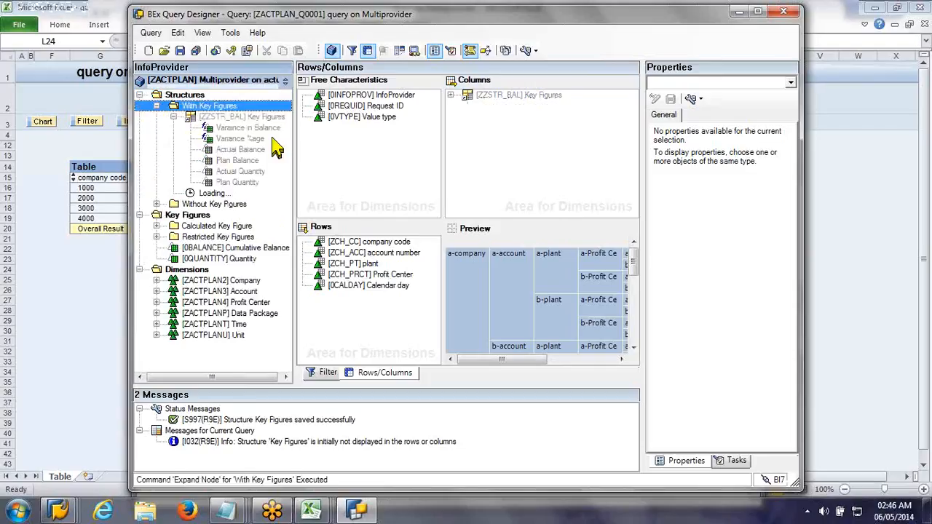
click(183, 118)
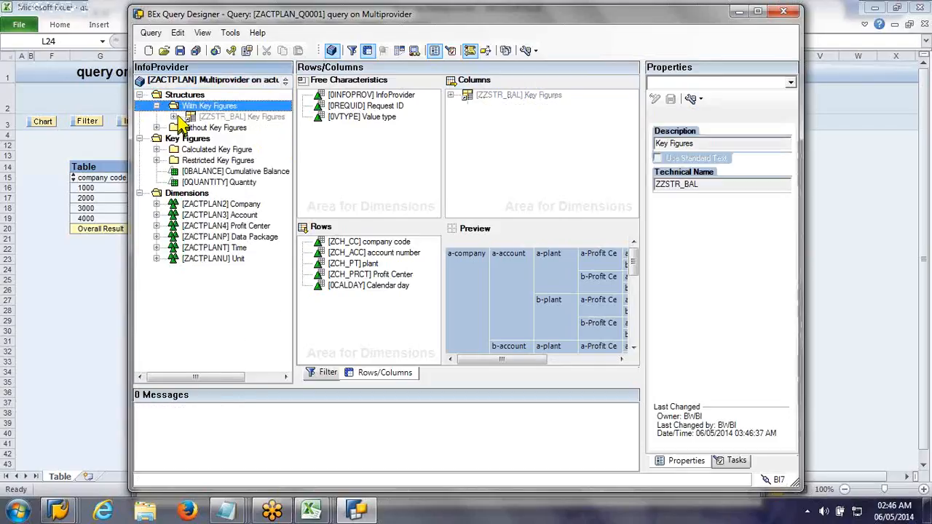
click(174, 116)
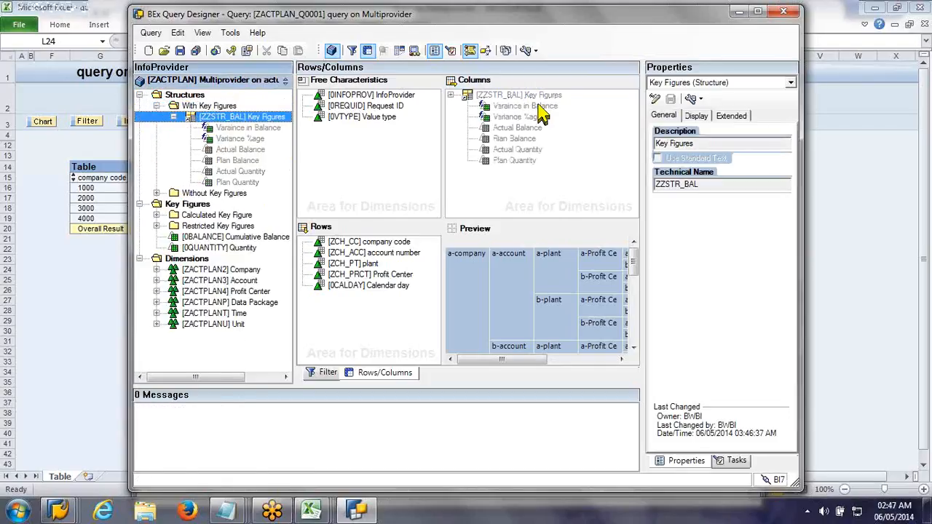
click(539, 98)
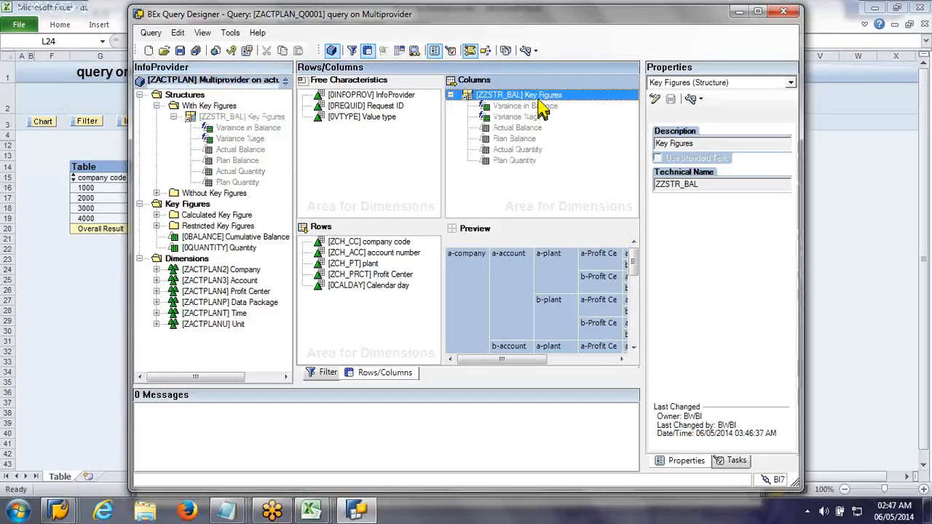
Step: Save the query ZACTPLAN_Q0001 and create a new query on the InfoProvider ZACTPLAN, showing its rows and columns
click(179, 50)
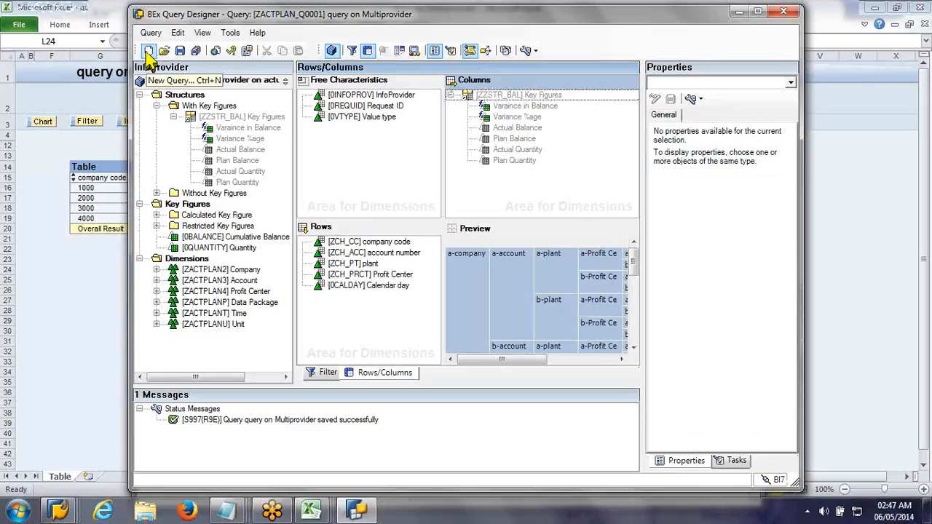
click(148, 51)
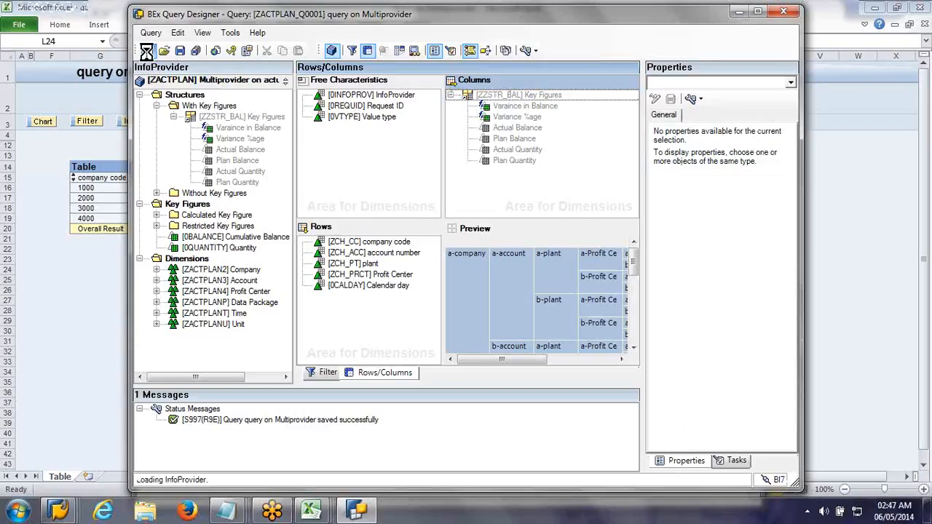
double_click(501, 173)
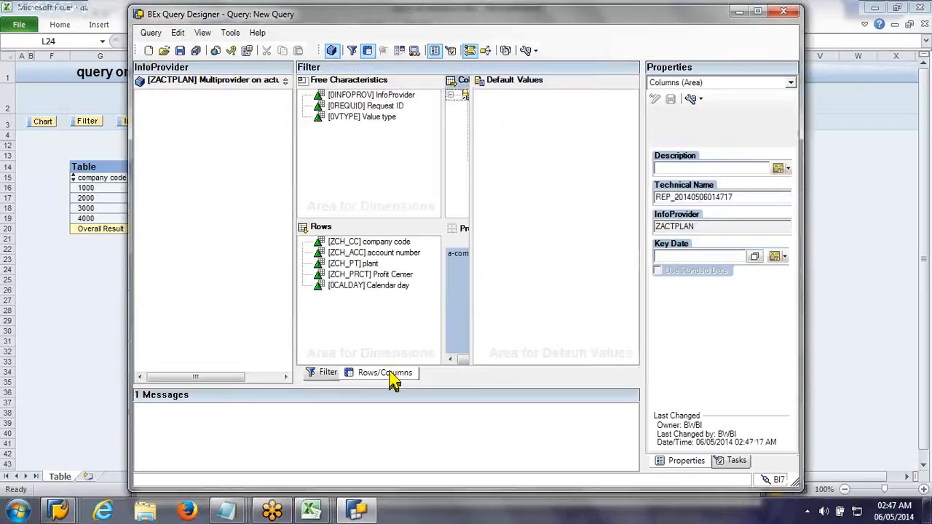
click(390, 373)
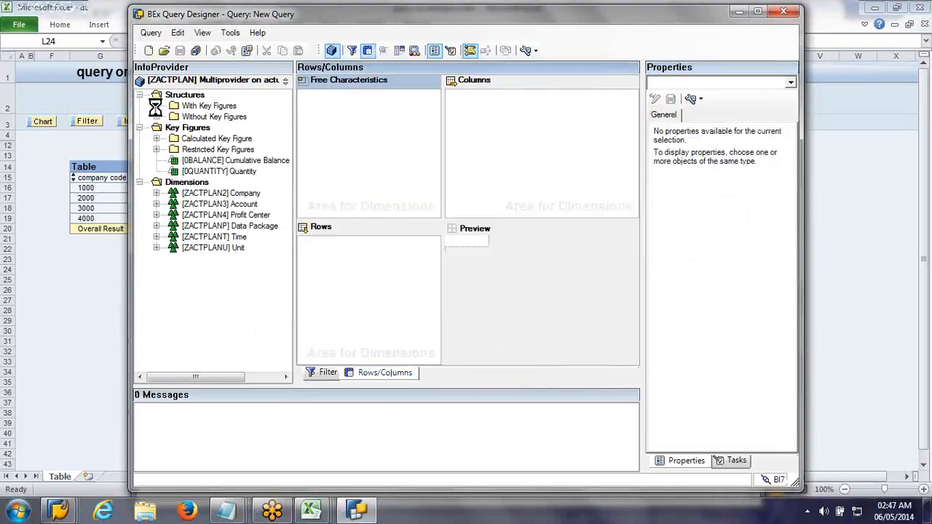
Step: Add the reusable structure ZZSTR_BAL to the columns of the new query and check its Variance %age element
click(156, 107)
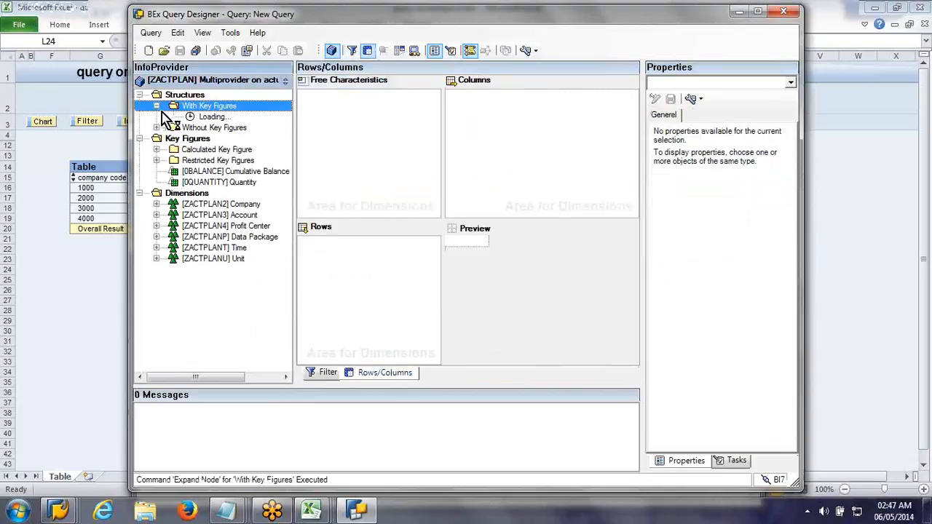
drag(237, 117, 498, 138)
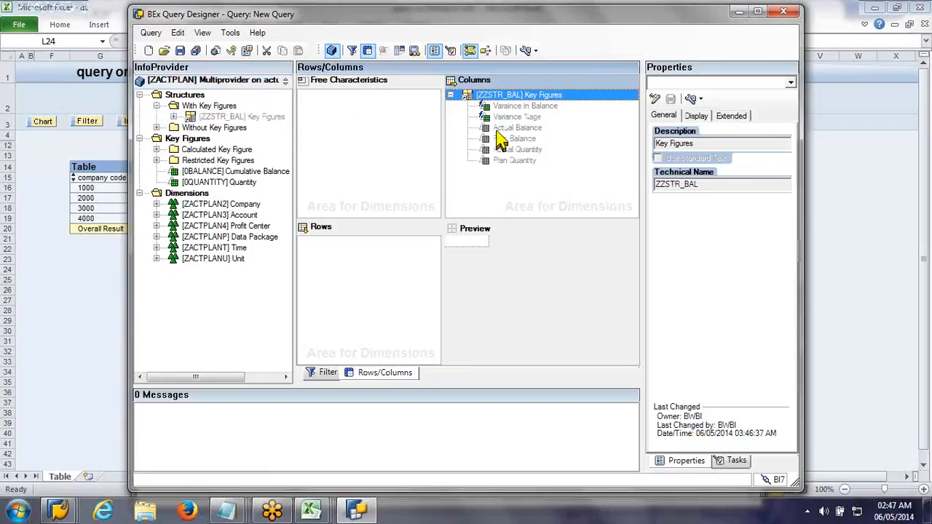
click(504, 116)
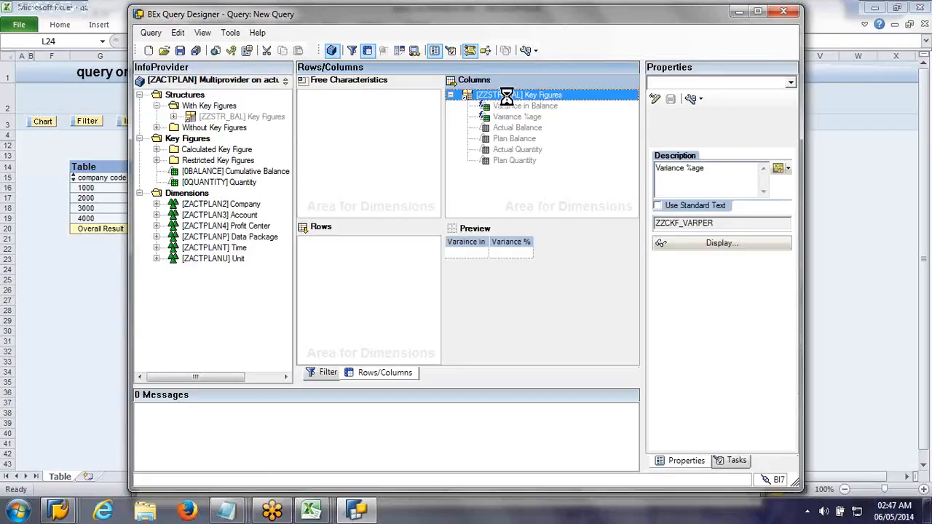
Step: Remove the reference of the ZZSTR_BAL structure in the columns and take out its Actual Quantity and Plan Quantity elements
right_click(506, 95)
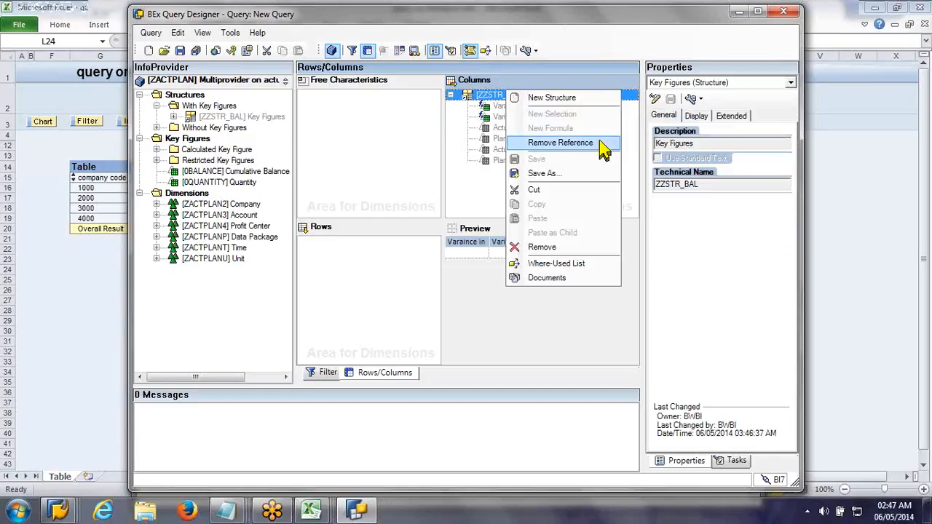
click(602, 145)
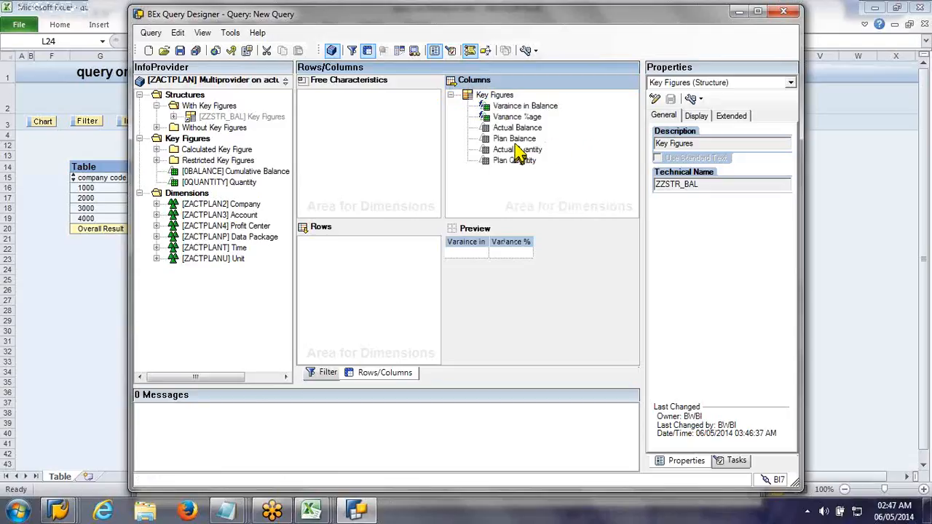
click(512, 151)
drag(510, 153, 266, 151)
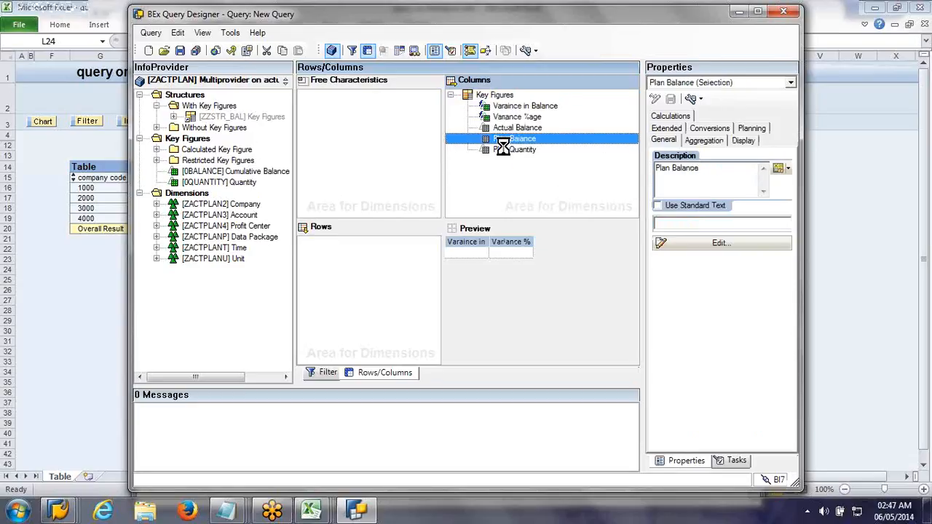
drag(503, 150, 284, 166)
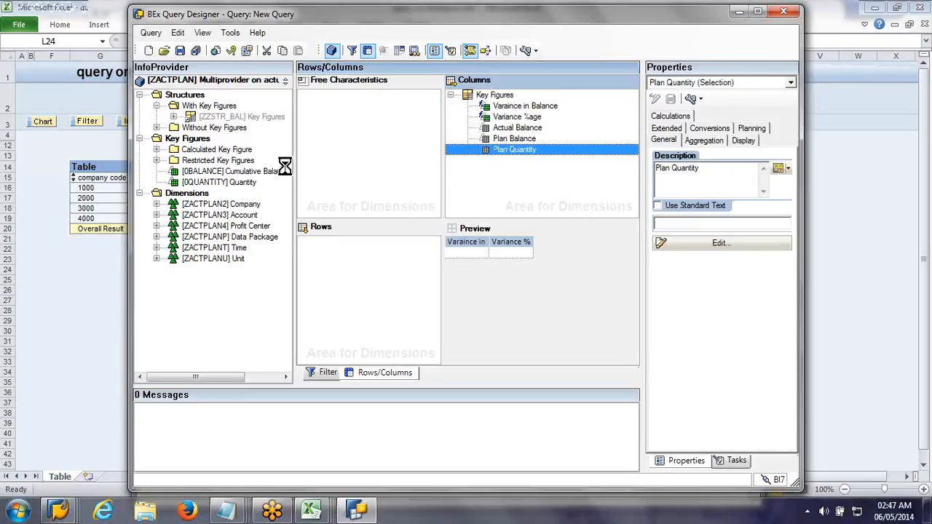
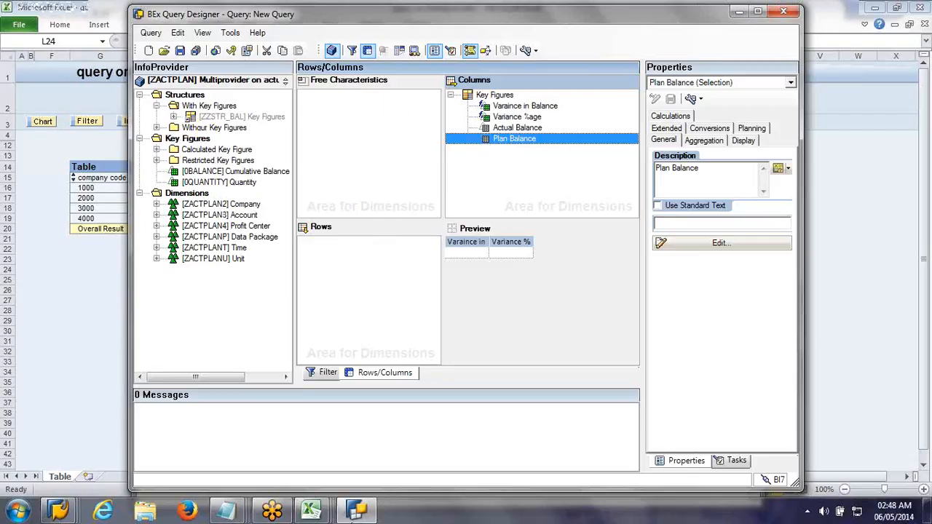
Step: Add the line "structure -- reusable compoennt like ckf & rkf" to the Notepad notes and return to the Query Designer
click(230, 513)
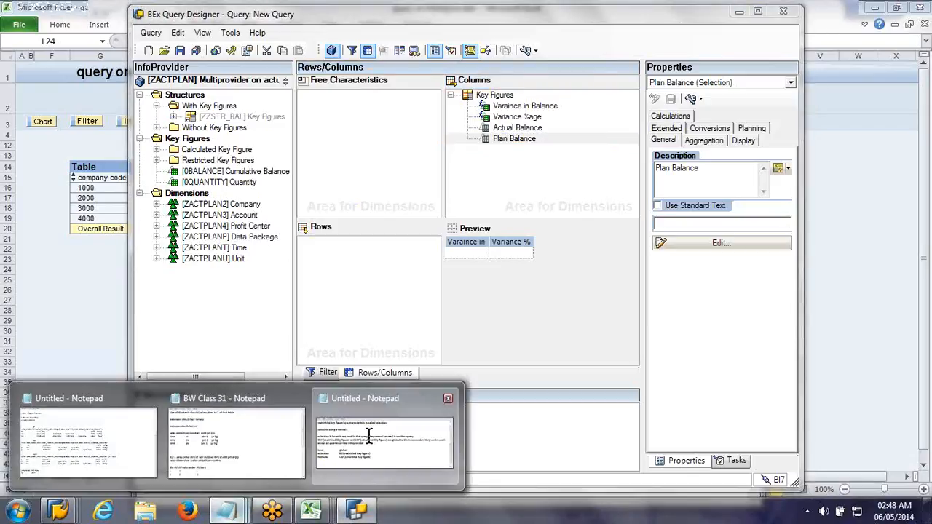
click(369, 435)
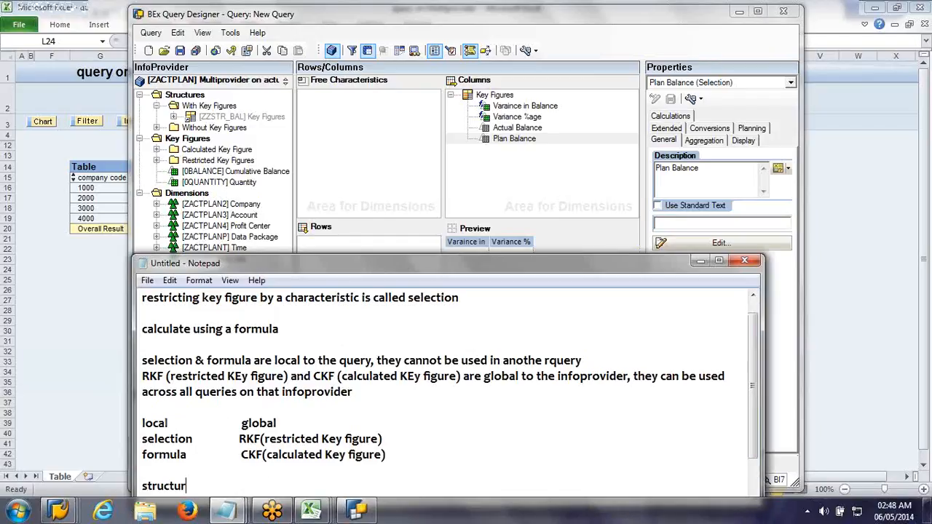
text(e -- reusable com)
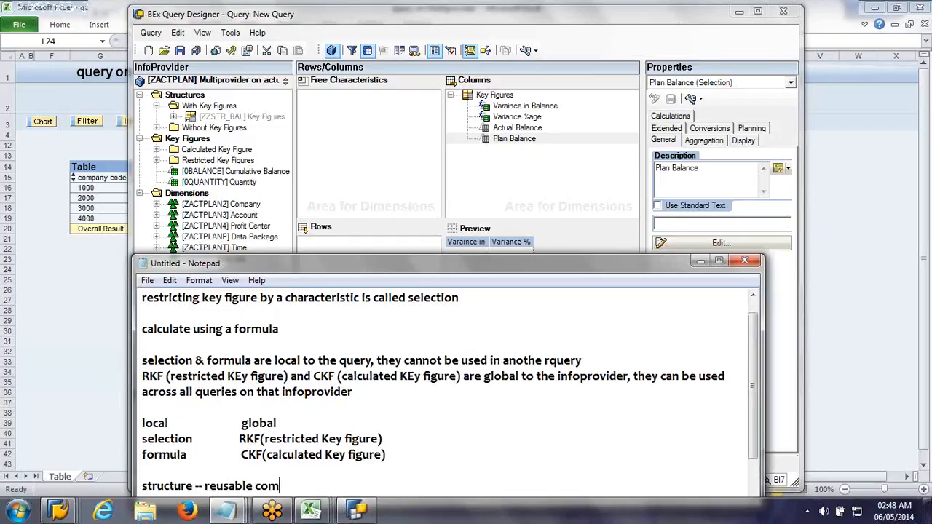
text(poennt like ck)
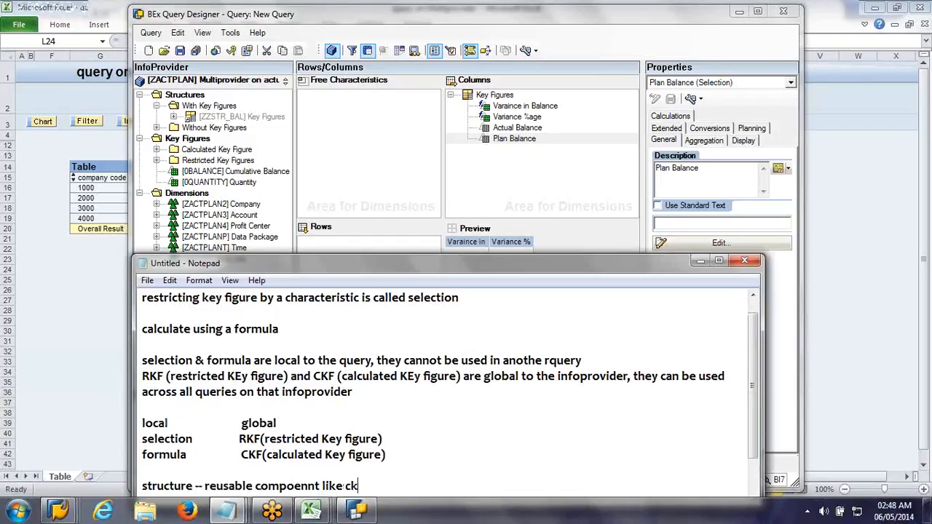
text(f & rkf)
click(698, 264)
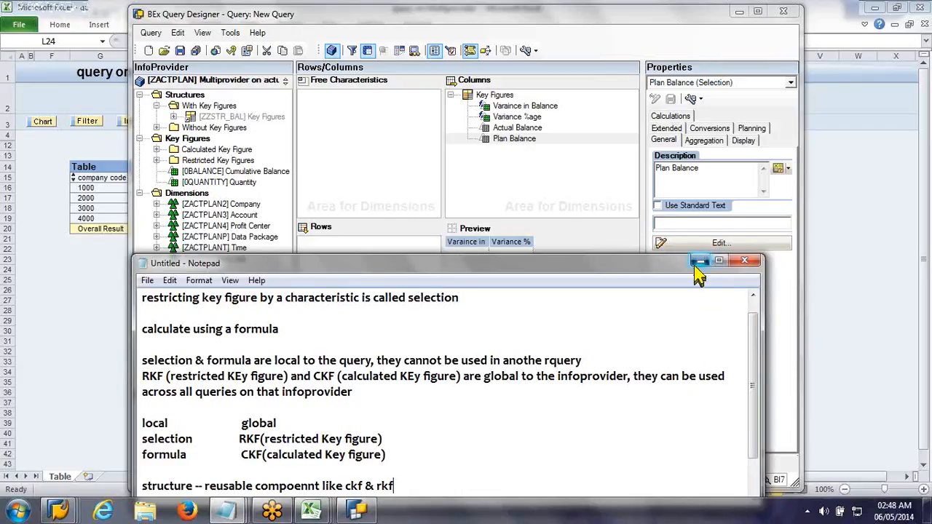
Step: Examine the Actual Balance, Plan Balance and Variance %age elements of the key figure structure in the columns
click(323, 375)
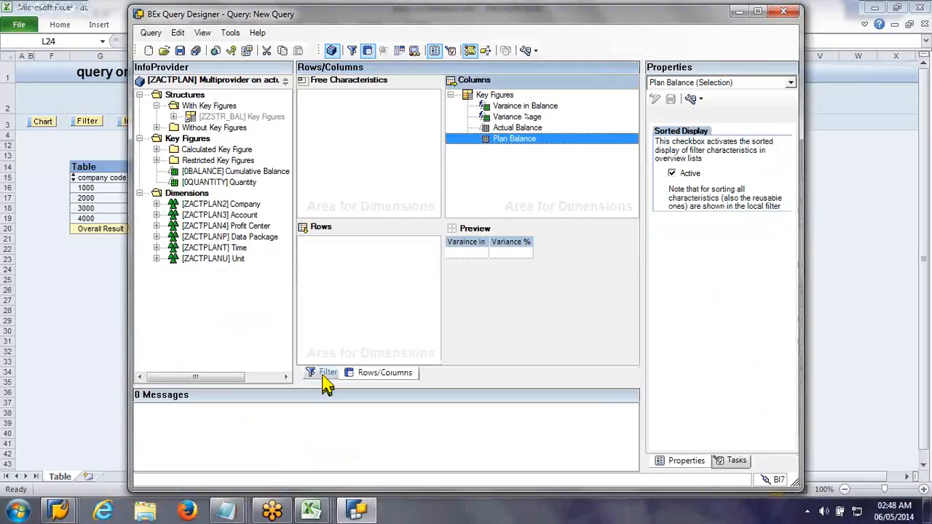
click(393, 372)
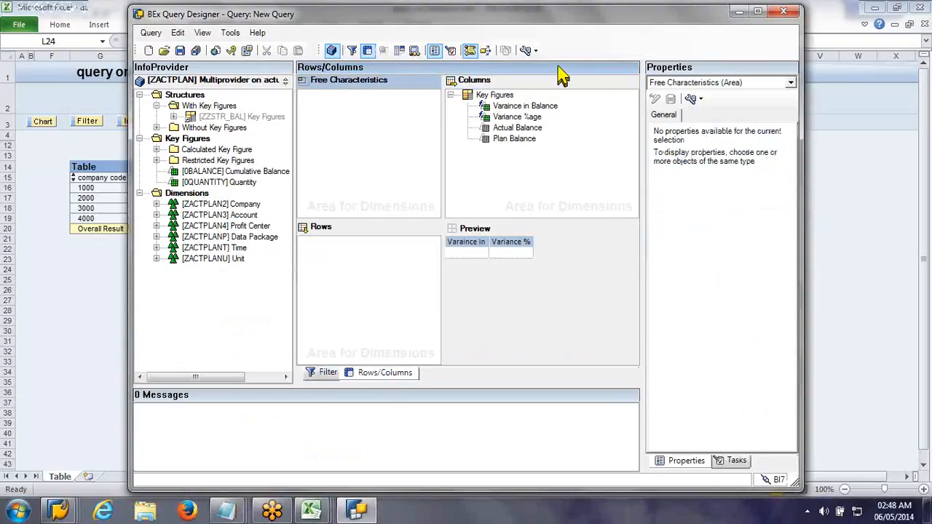
click(515, 128)
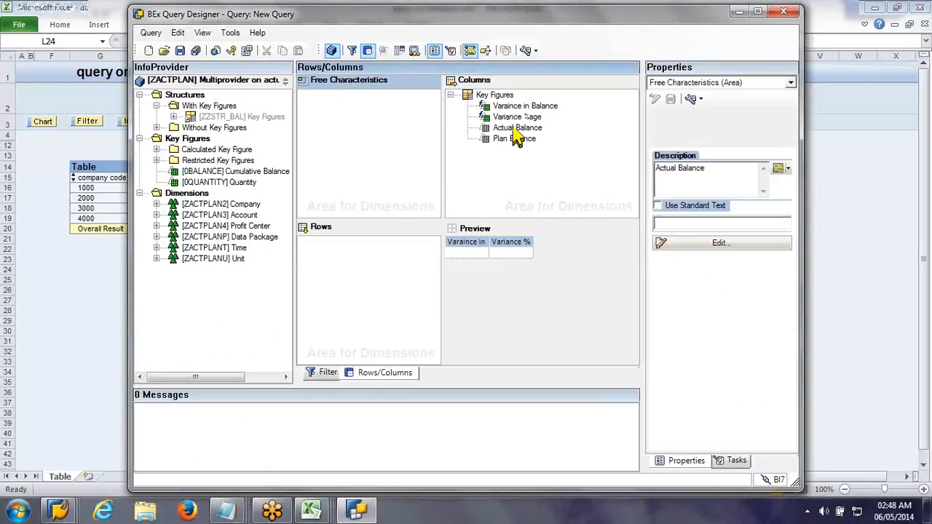
click(514, 139)
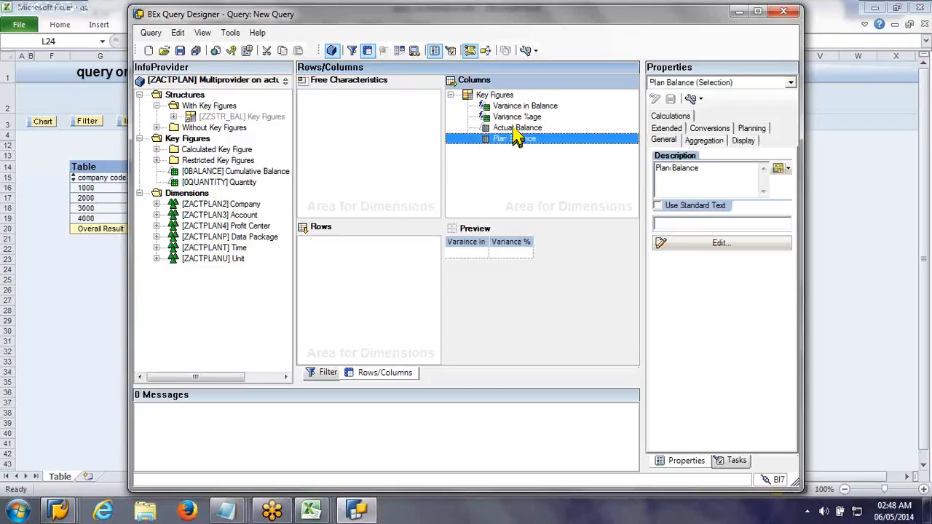
click(521, 125)
click(517, 117)
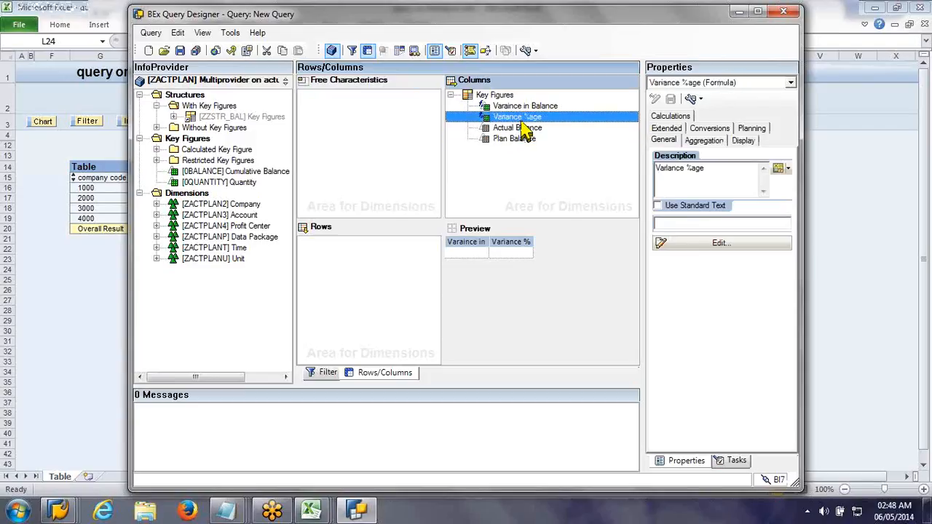
Step: Try to remove the Actual Balance element from the columns
click(526, 130)
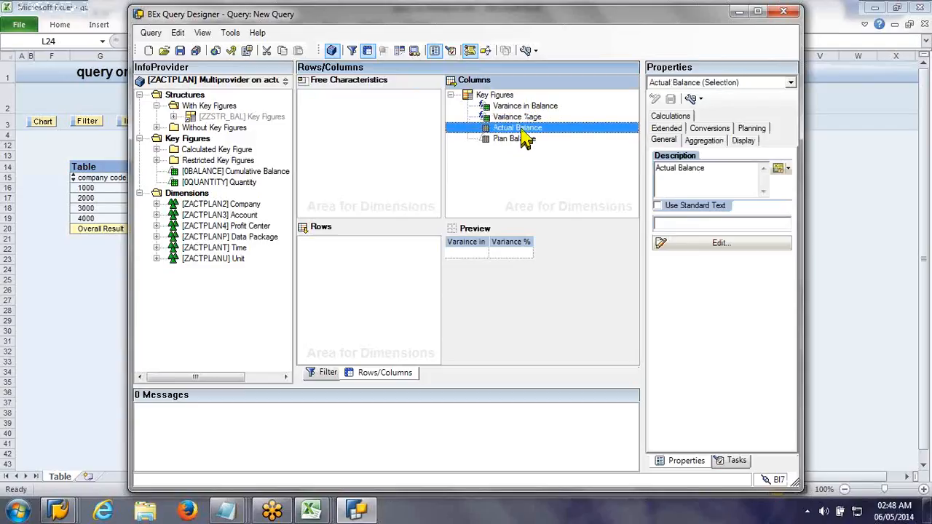
drag(526, 129, 258, 198)
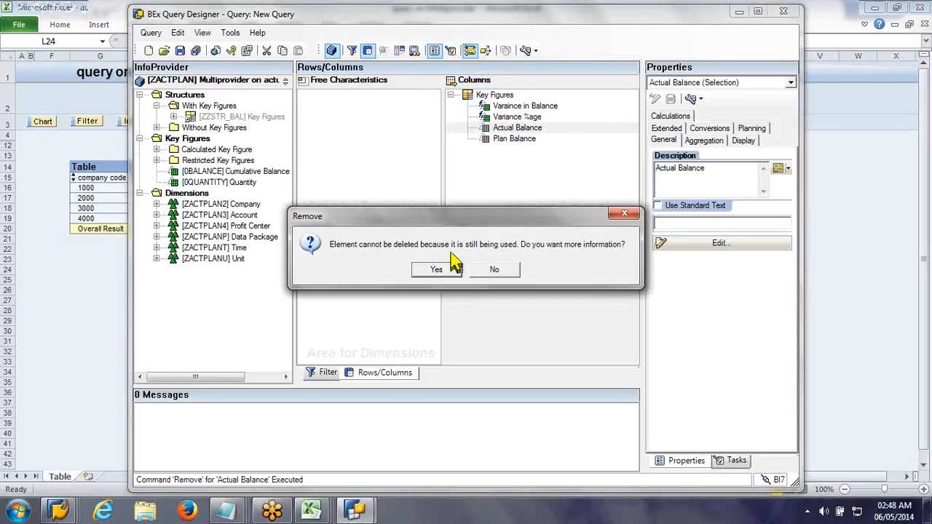
click(503, 271)
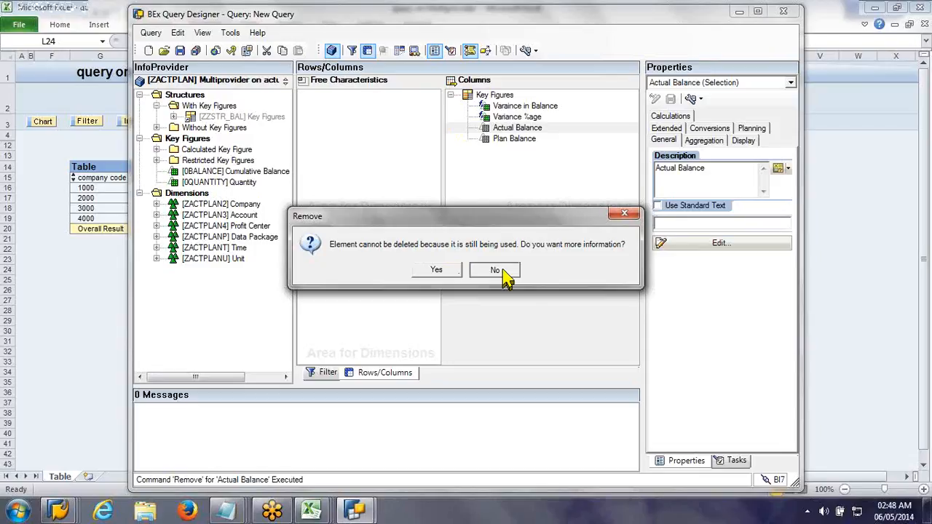
Step: Create a new structure in the rows with a selection described as Company Code on the characteristic ZCH_CC company code
right_click(323, 260)
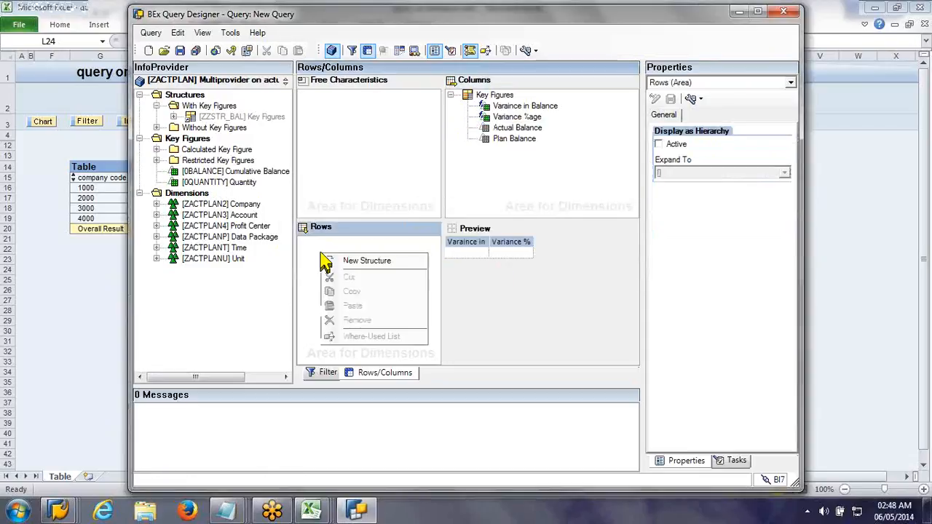
click(357, 261)
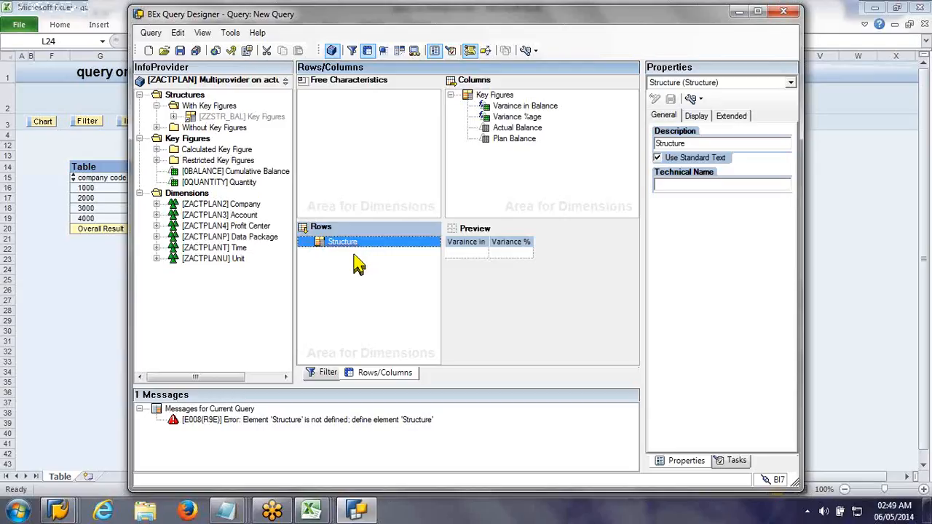
right_click(341, 255)
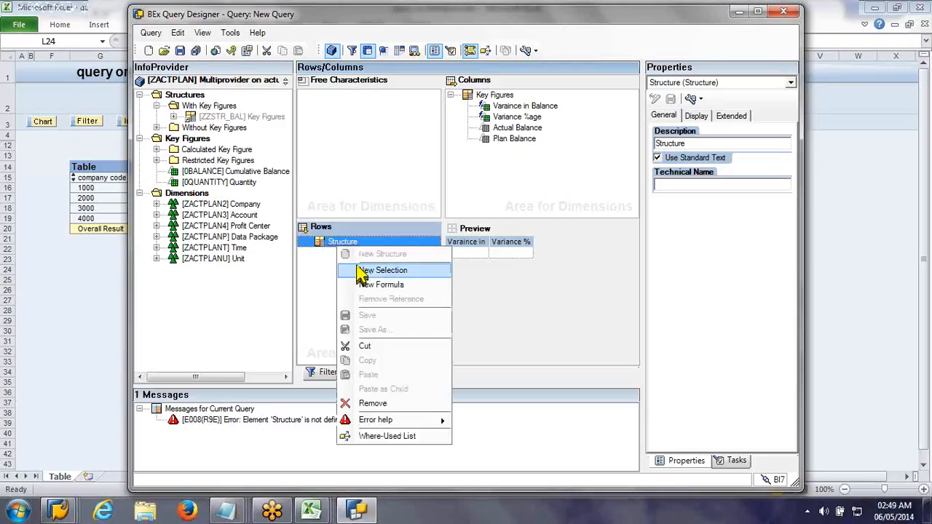
click(383, 270)
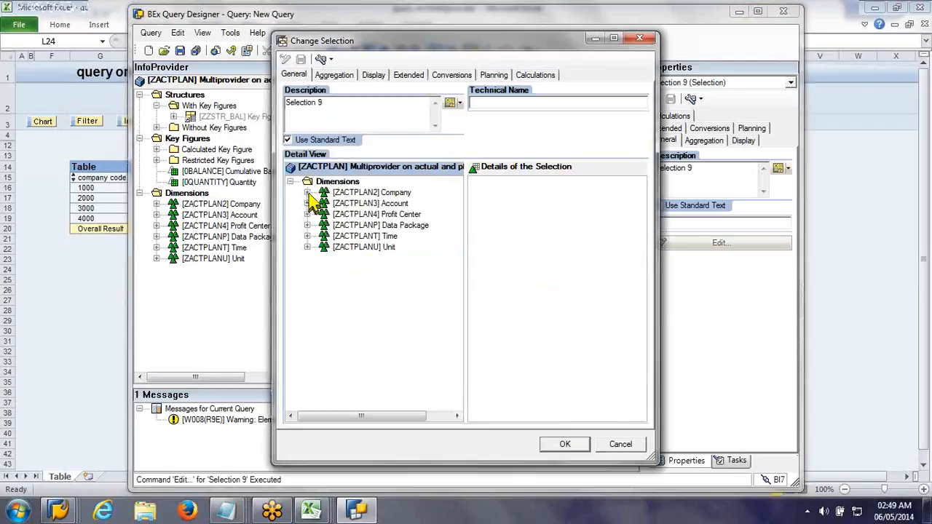
click(307, 193)
drag(381, 203, 511, 212)
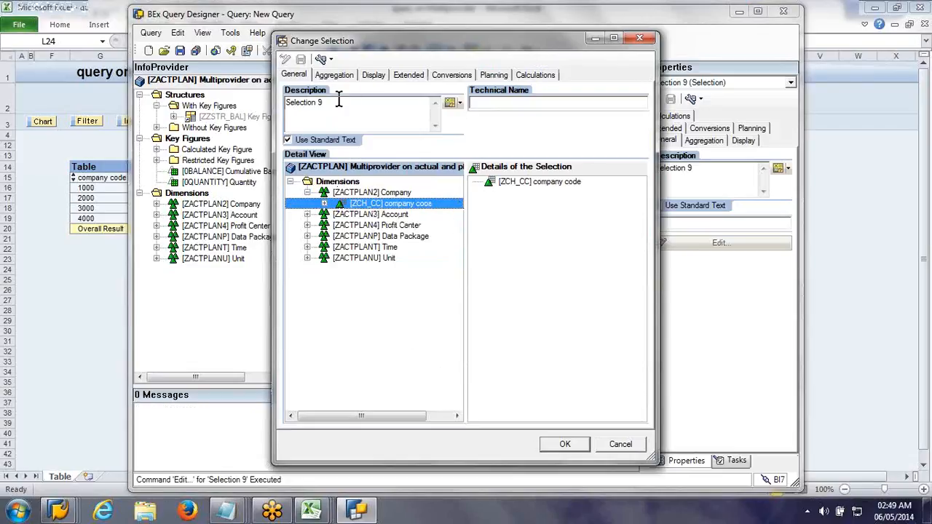
click(338, 101)
key(ctrl+a)
text(Comp)
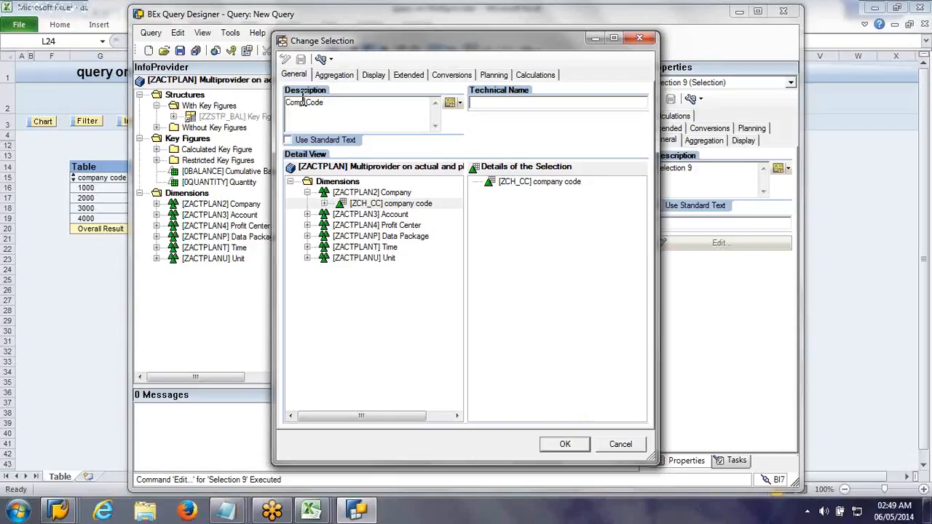
text(any)
click(578, 445)
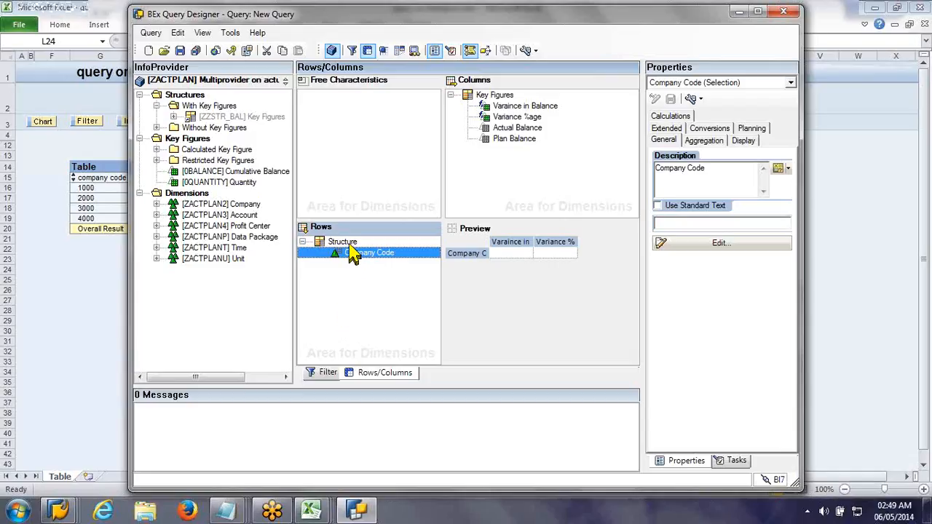
Step: Add a selection described as Plant on the characteristic ZCH_PT to the rows structure, and move Company Code above it
click(348, 243)
right_click(350, 245)
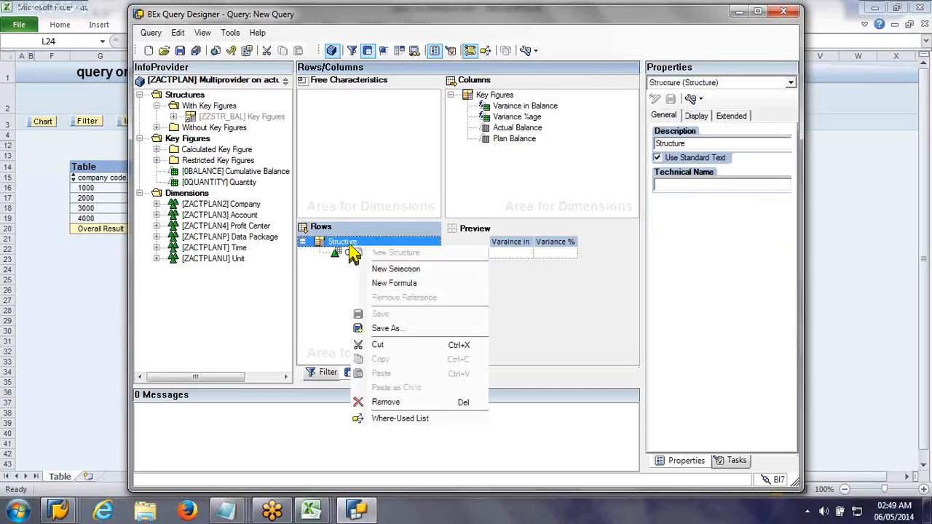
click(372, 271)
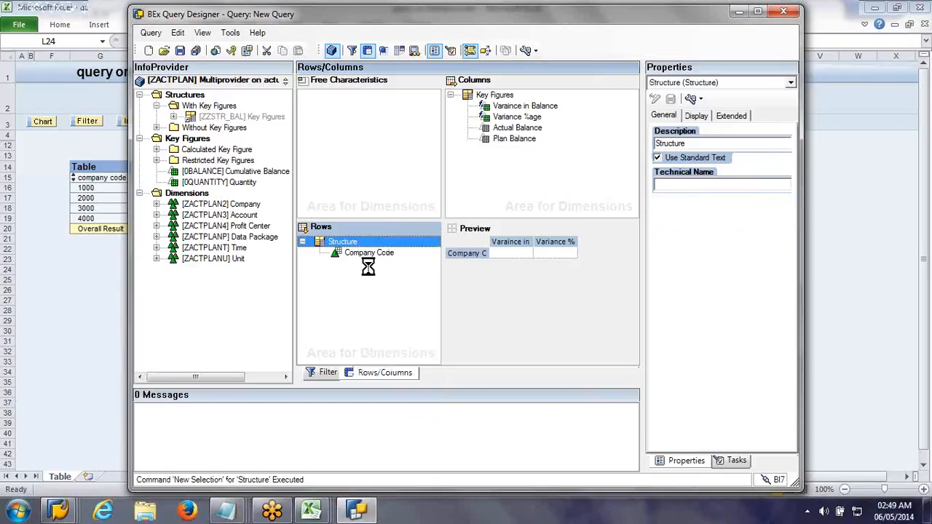
double_click(362, 254)
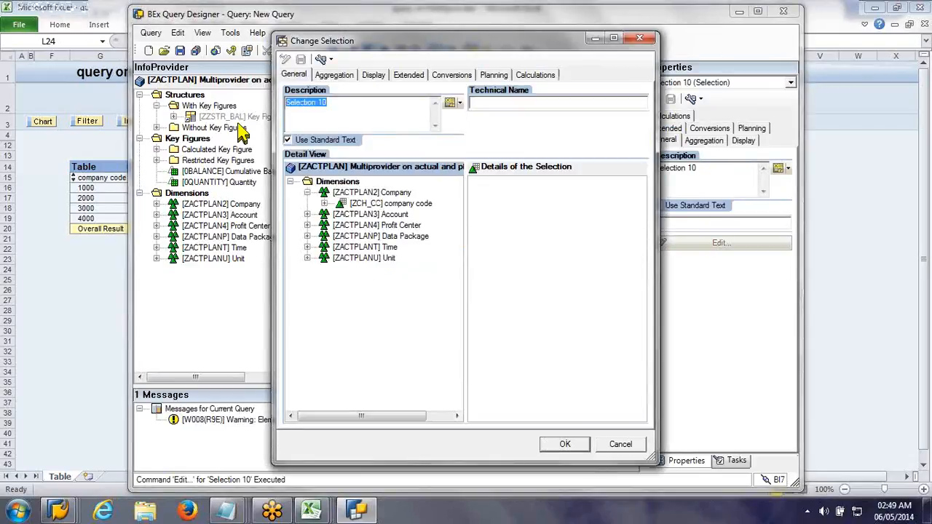
text(Plant)
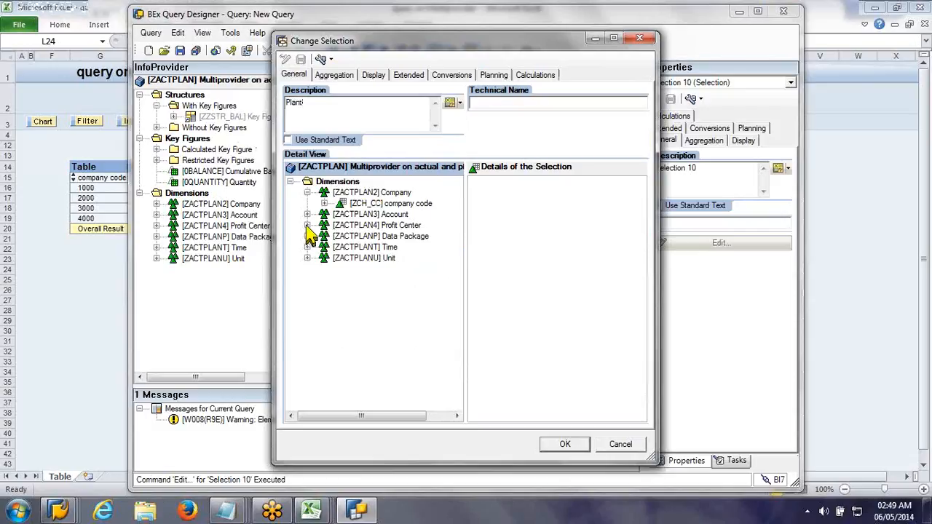
double_click(377, 227)
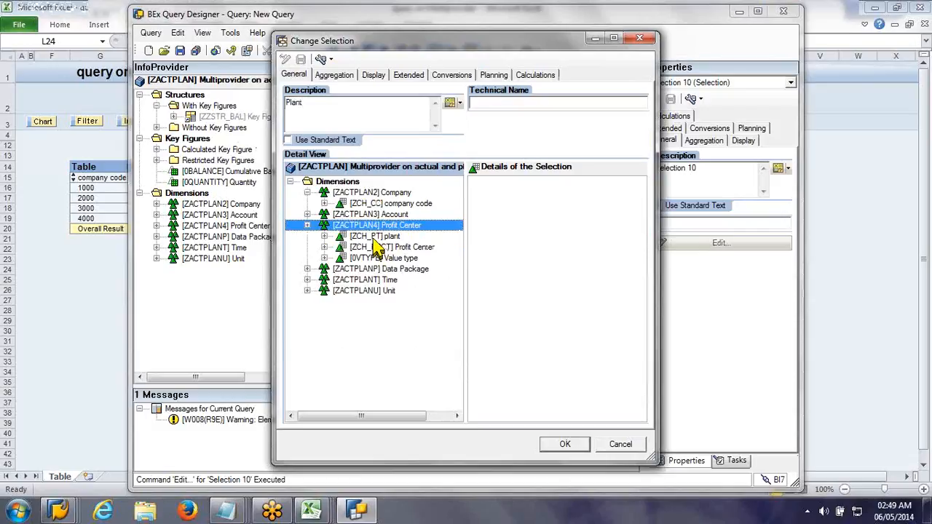
drag(375, 237, 536, 182)
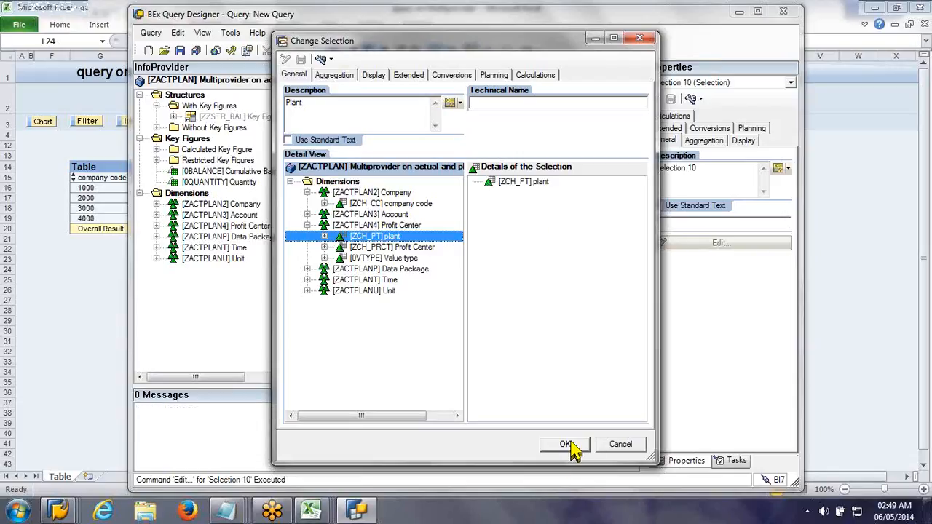
click(572, 448)
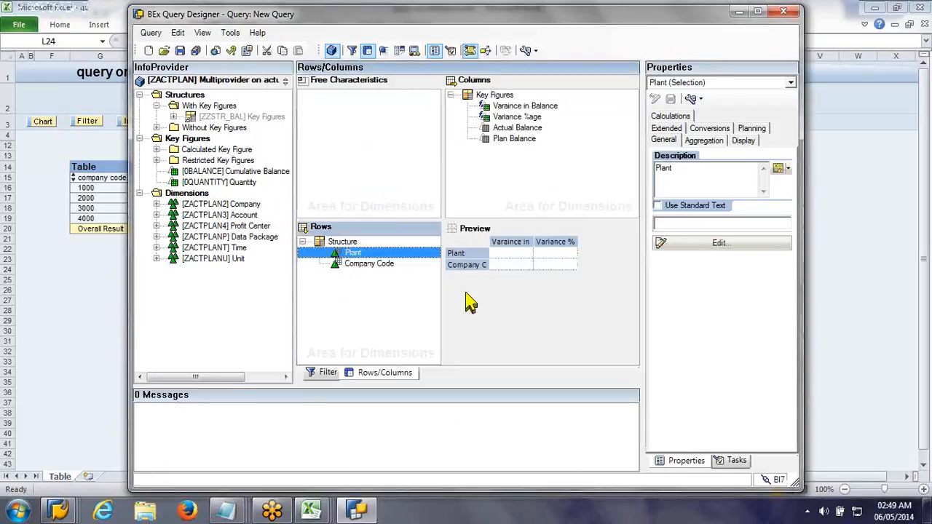
click(351, 262)
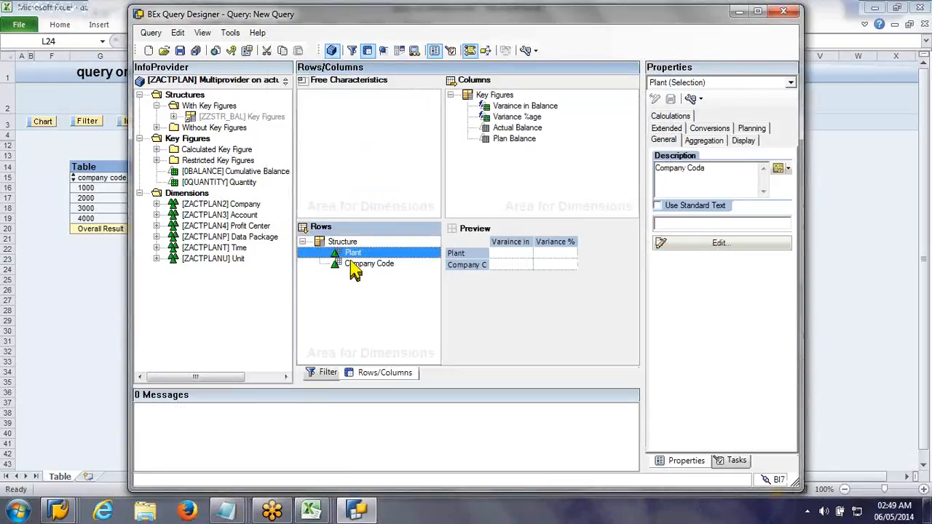
drag(355, 268, 348, 249)
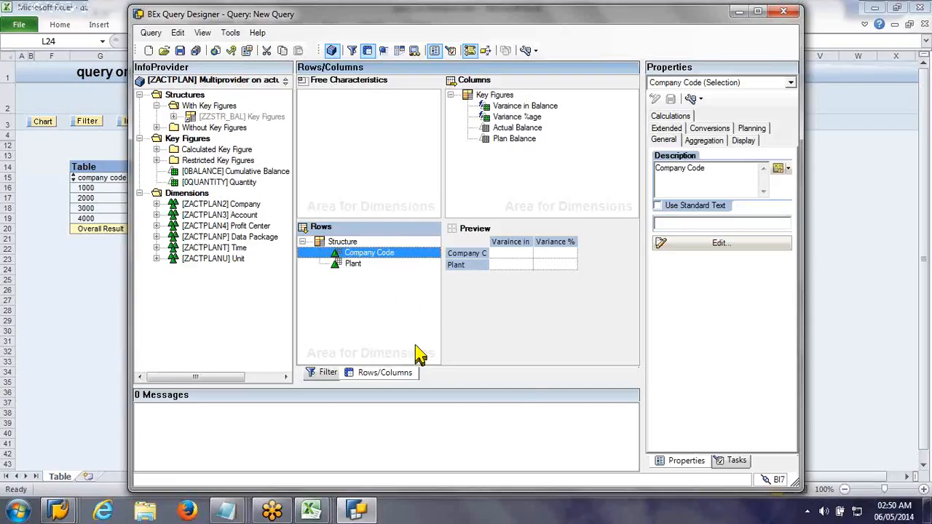
Step: Save the query with the description "query on Multiprovider 3" and the technical name ZACTPLAN_Q0003
click(180, 50)
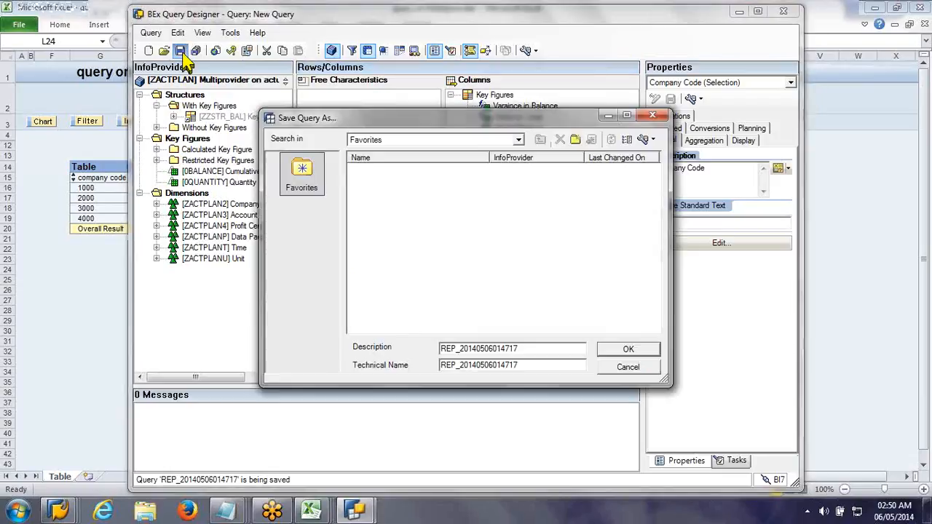
click(462, 182)
click(515, 349)
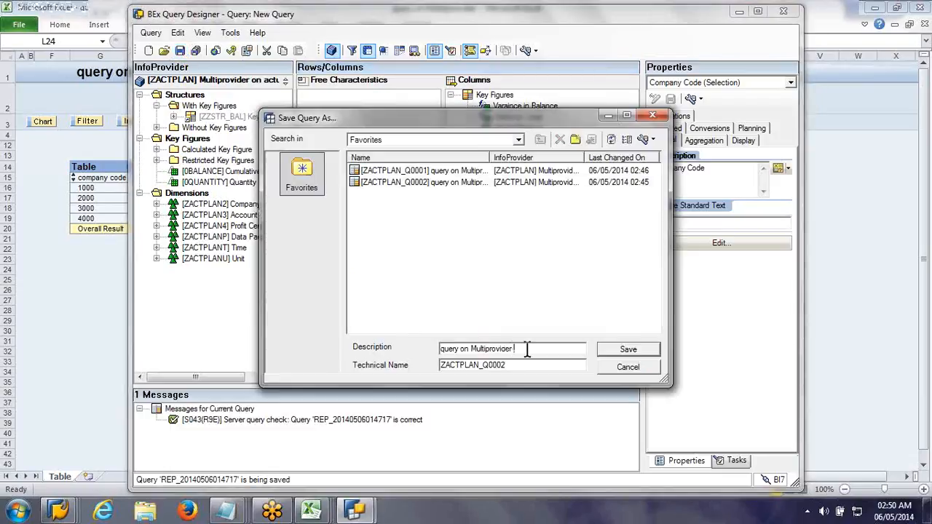
text(3)
click(528, 367)
key(BackSpace)
text(3)
click(607, 351)
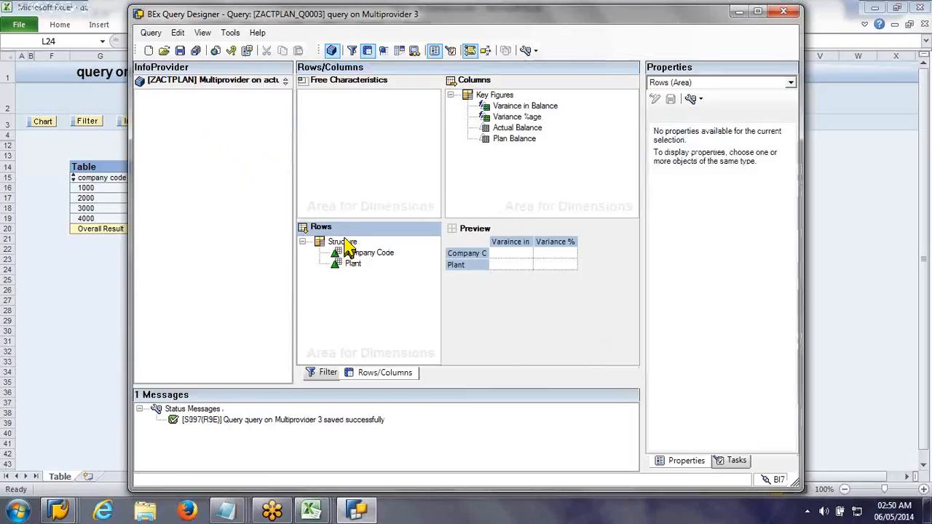
Step: Save the rows structure as a reusable structure with the technical name ZZSTR_C and check it among the structures without key figures
click(343, 243)
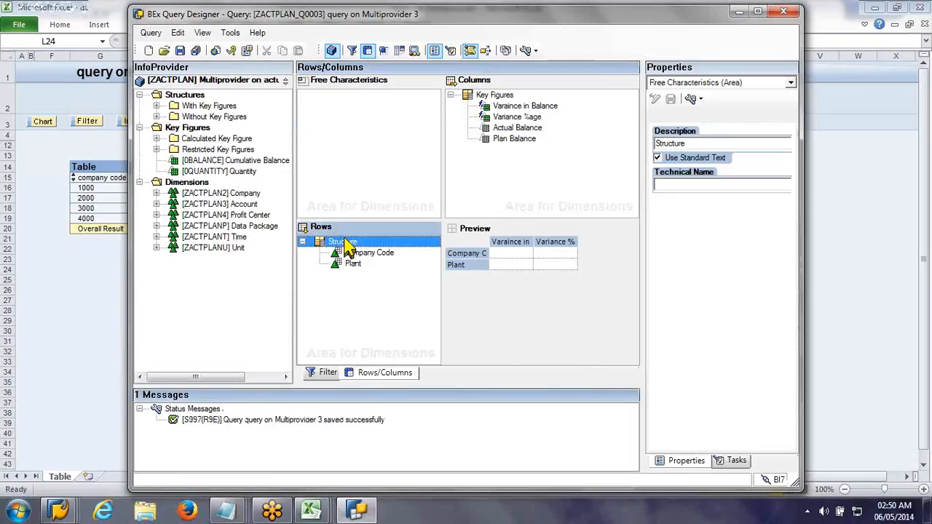
right_click(348, 246)
click(394, 322)
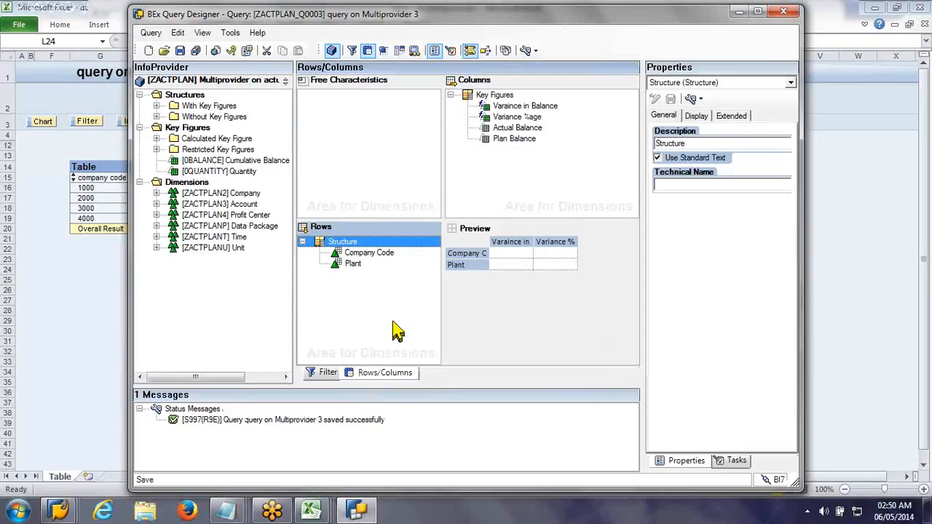
drag(405, 267, 593, 255)
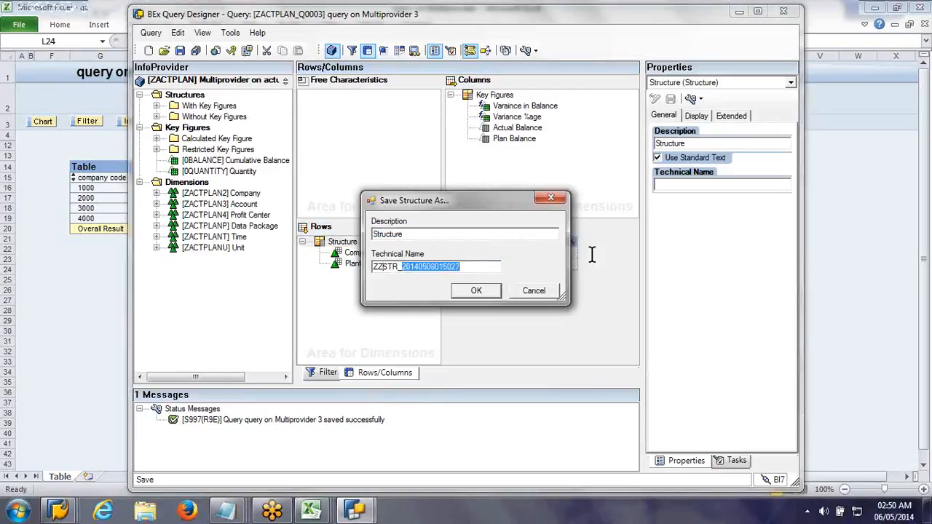
text(C)
click(478, 294)
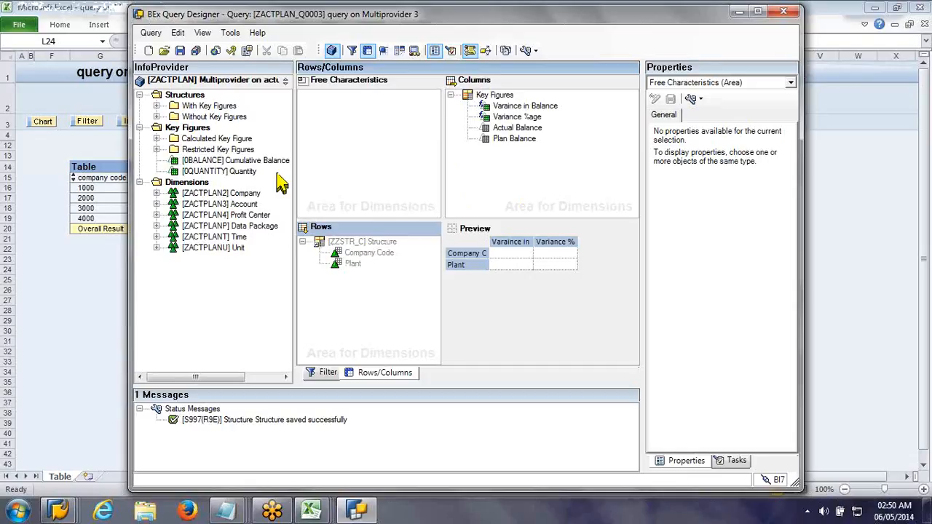
click(156, 117)
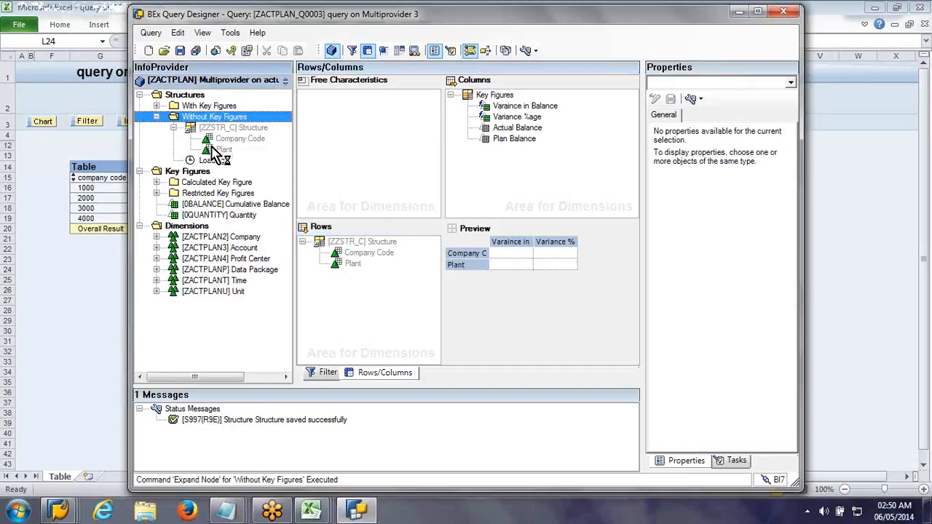
click(302, 242)
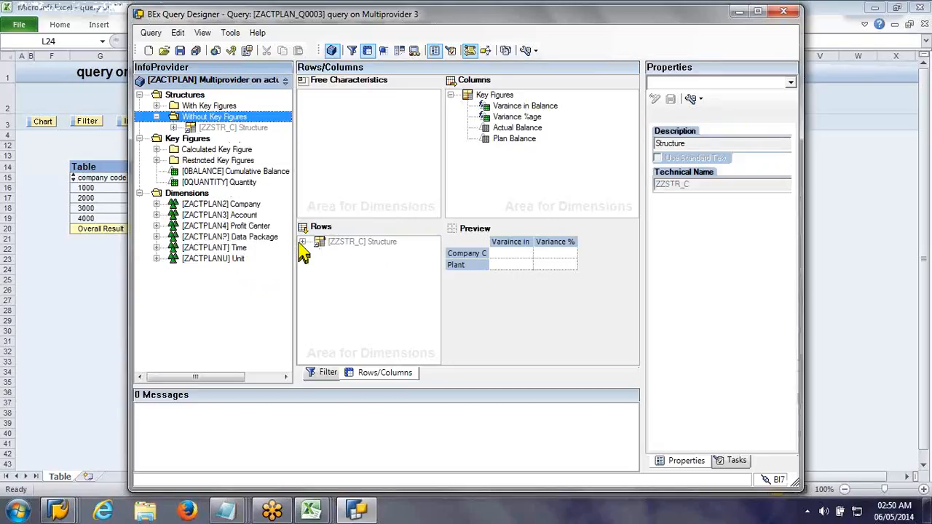
click(302, 242)
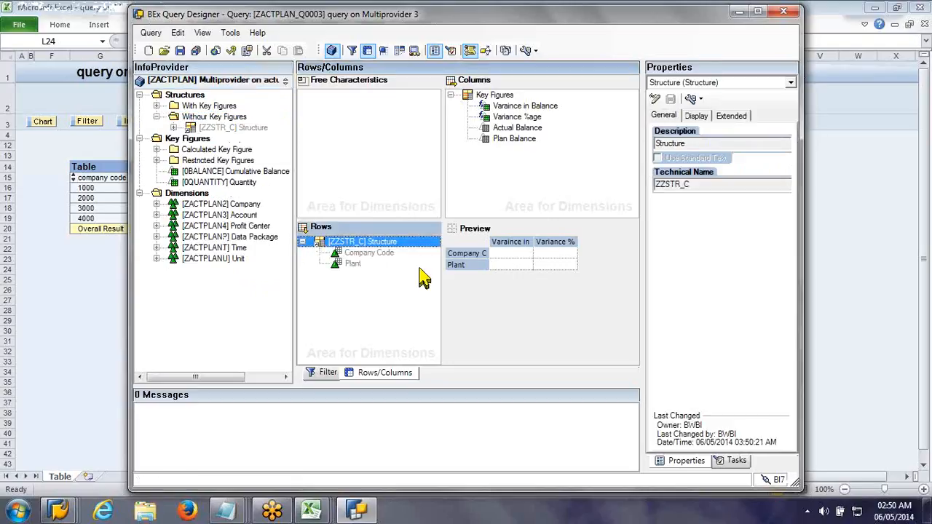
Step: Switch to the untitled Notepad notes and add below the structure line: "if u want to reuse a set of fields u can create a structure."
click(224, 518)
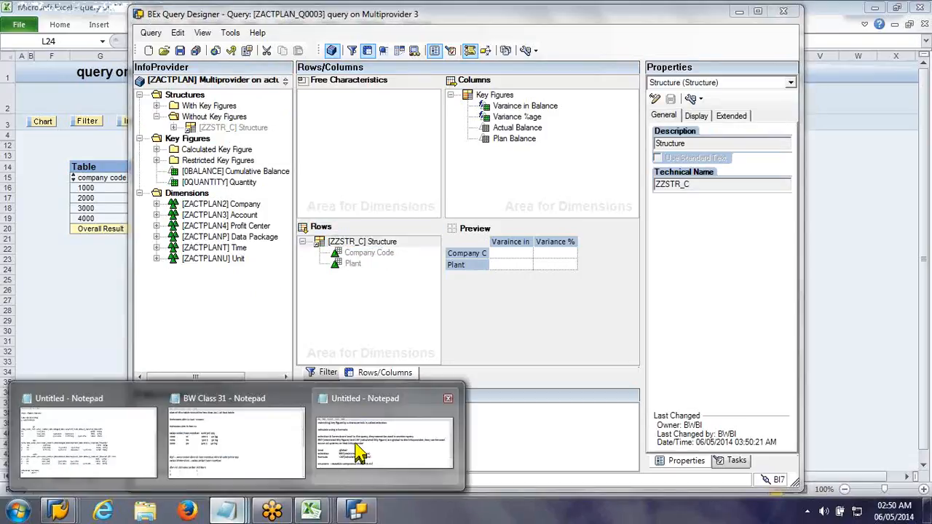
mouse_move(359, 454)
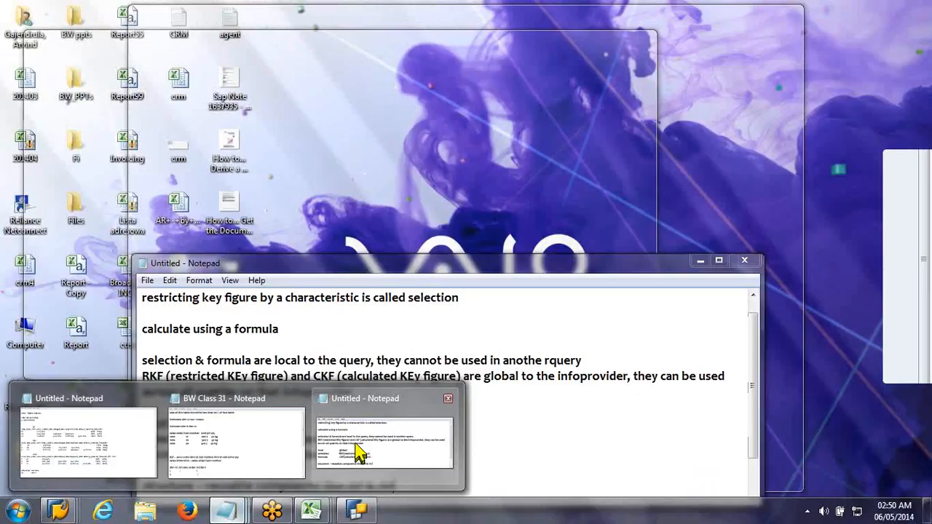
click(359, 454)
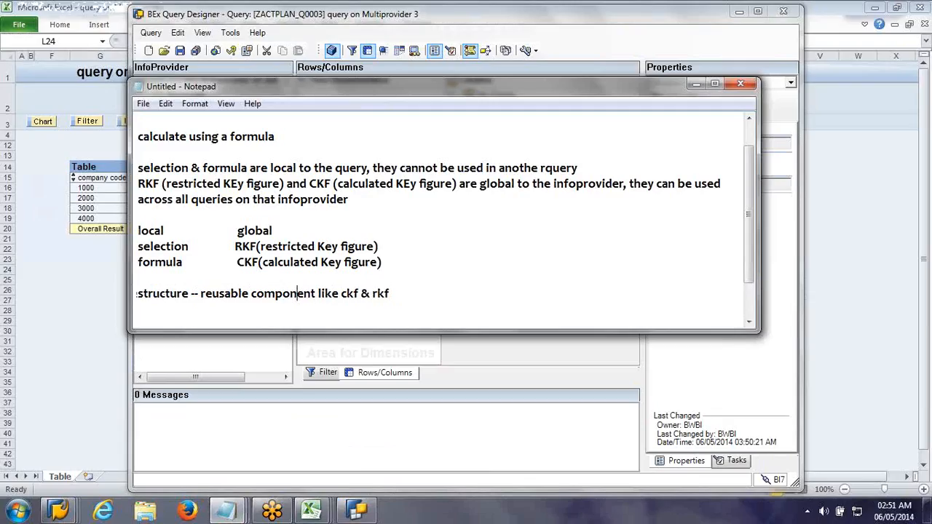
key(Return)
text(if u wa)
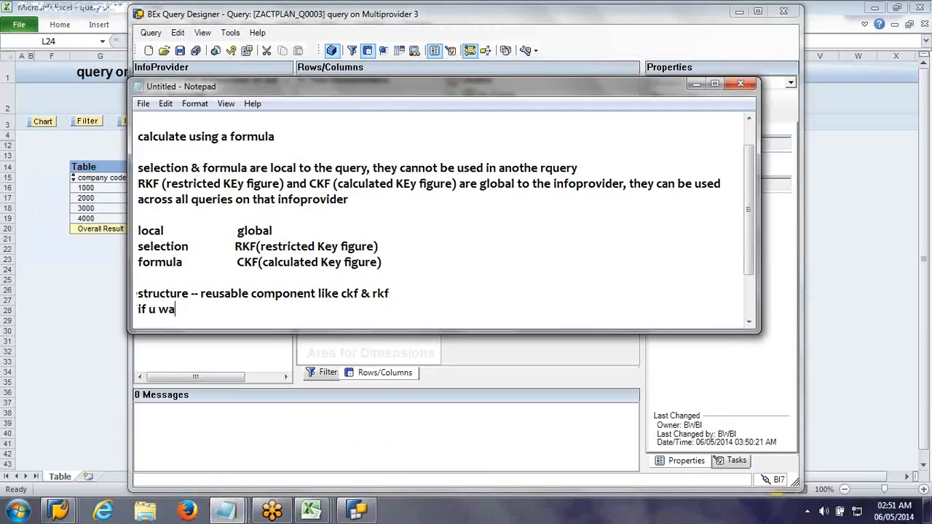
text(nt to reuse a)
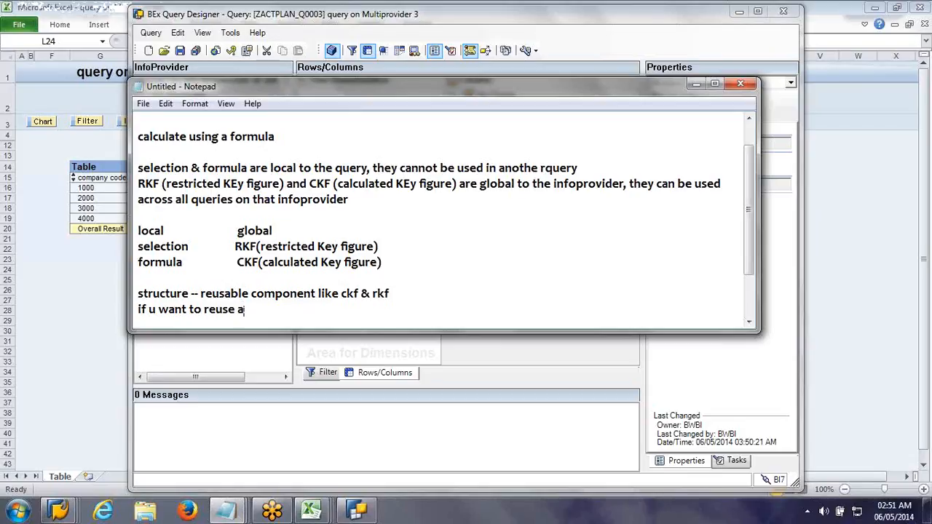
text( set of f)
text(ields )
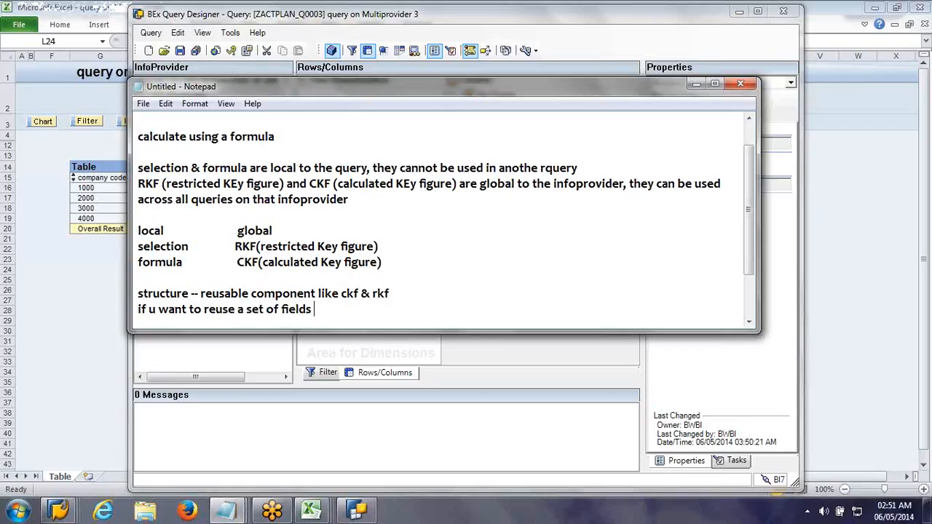
text(u can create a stur)
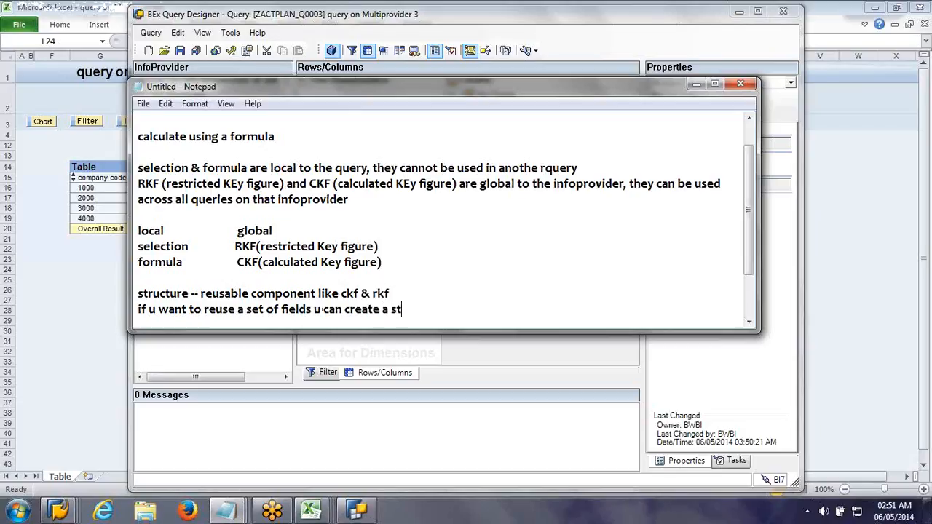
key(BackSpace)
key(BackSpace)
text(ructure. There can)
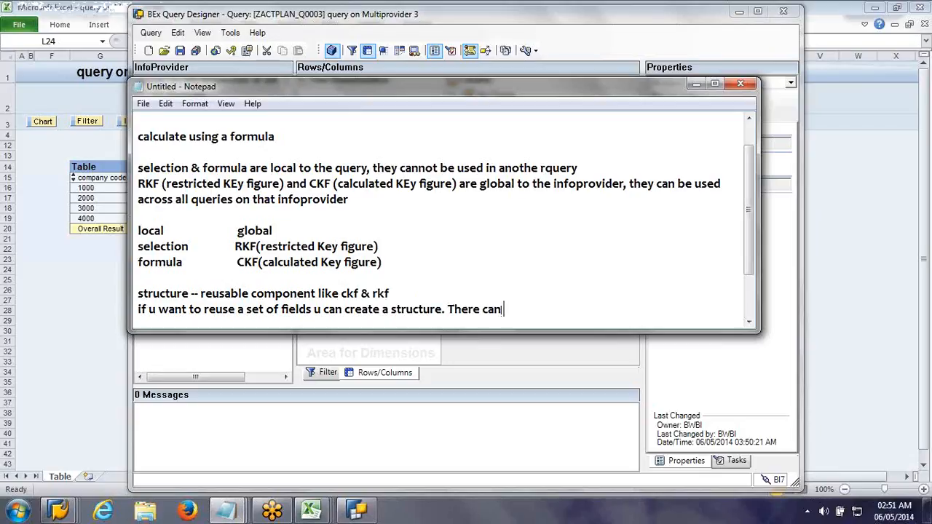
text( be max of )
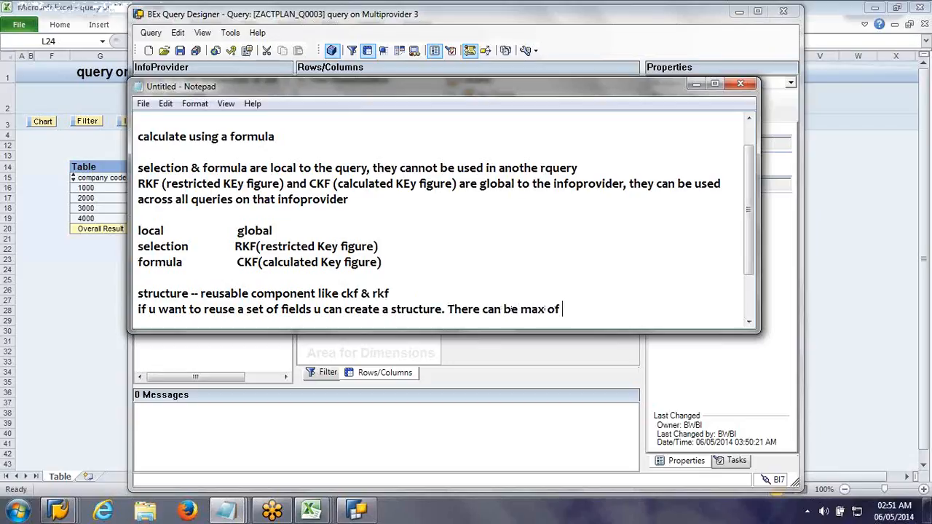
text(2 structure 1 ea)
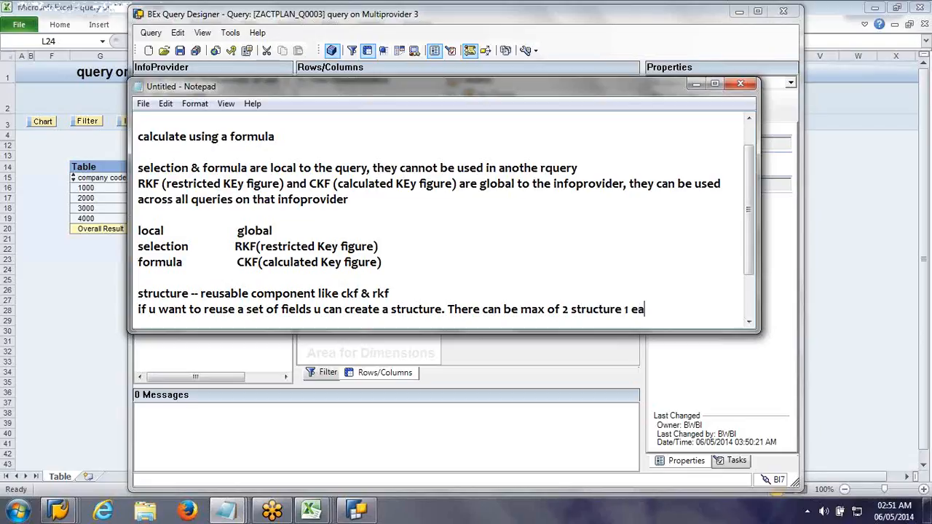
text(ch for char)
text( & ke)
Step: Continue the note with "There can be max of 2 structures 1 each for char & key." and put the notes away
key(BackSpace)
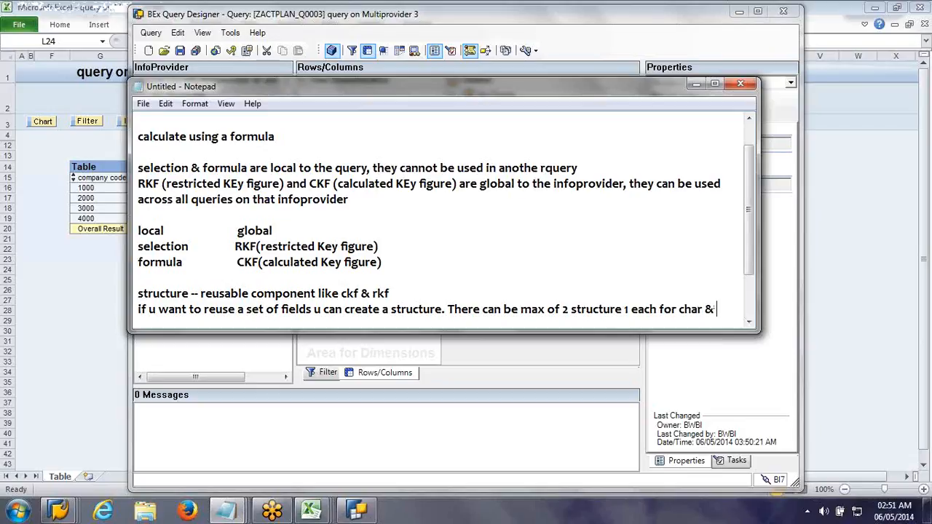
text(key.)
key(Return)
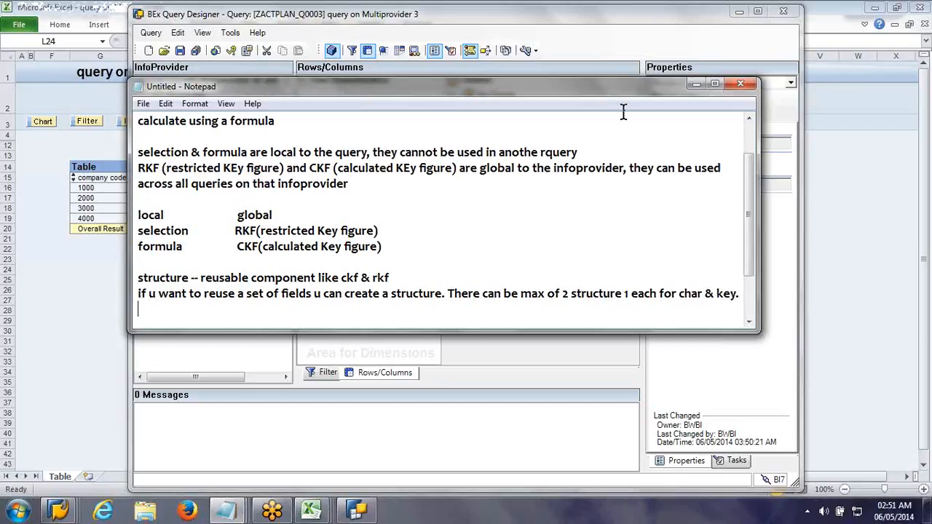
click(628, 293)
text(s)
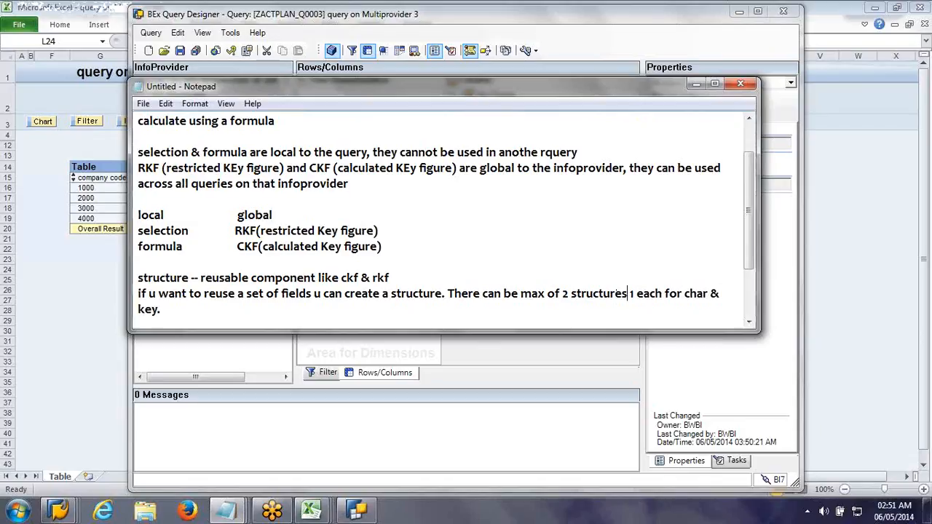
click(696, 83)
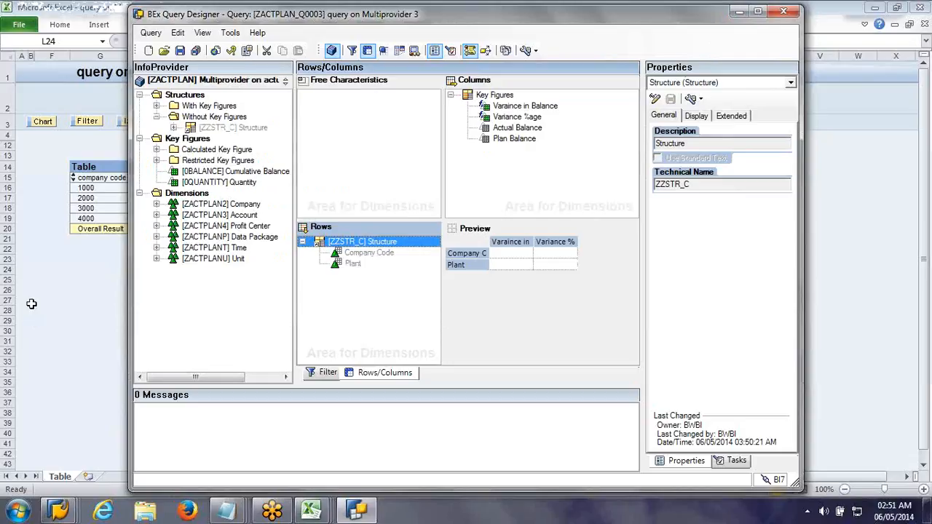
Step: Switch to Excel and display the report for "query on Multiprovider 3" in BEx Analyzer
click(32, 304)
click(370, 25)
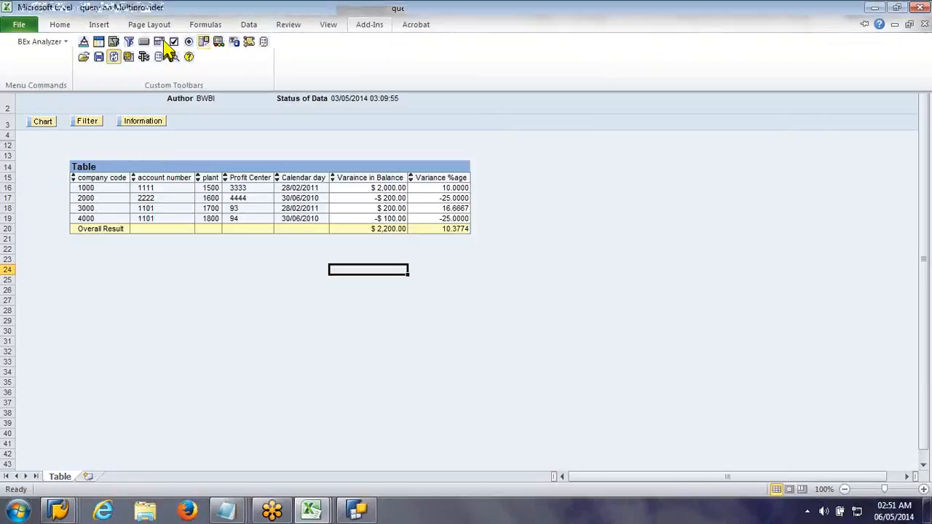
click(44, 41)
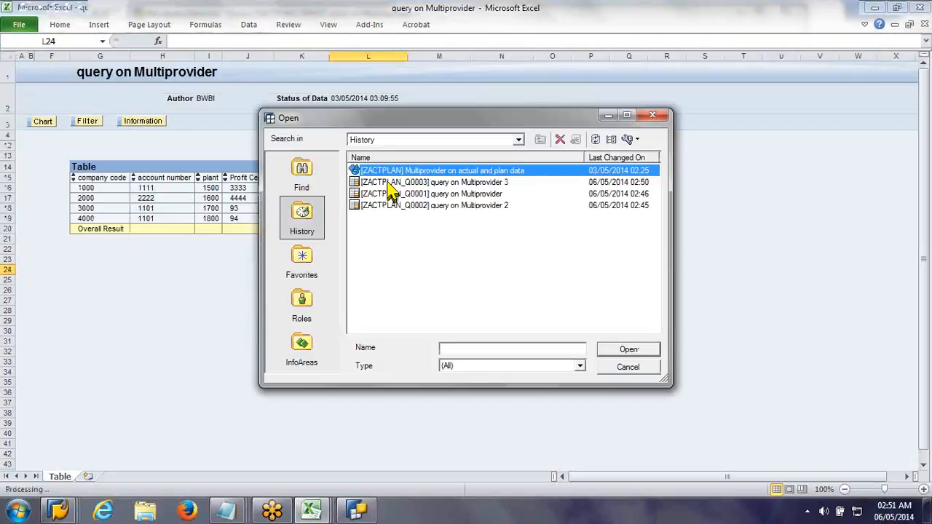
click(388, 182)
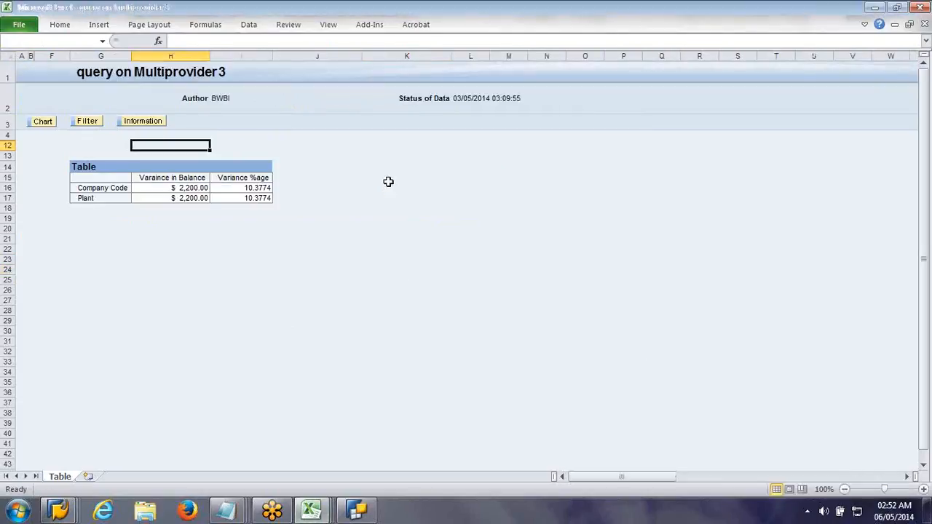
click(388, 181)
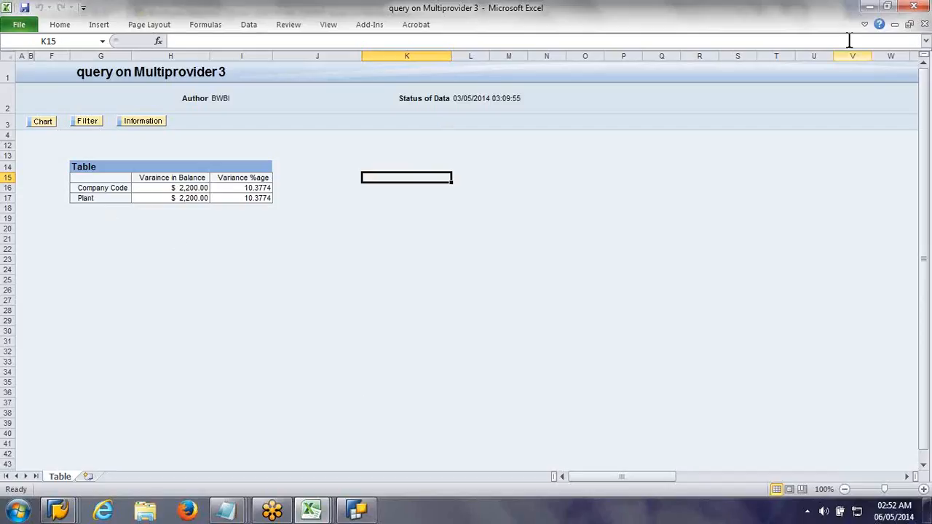
Step: Return to BEx Query Designer and collapse the Without Key Figures, Key Figures and Dimensions folders of ZACTPLAN
click(872, 10)
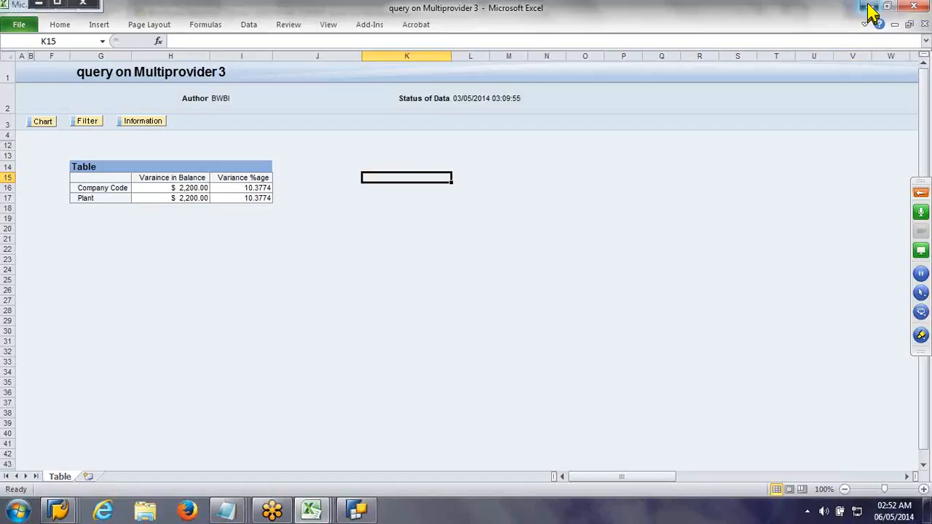
click(872, 10)
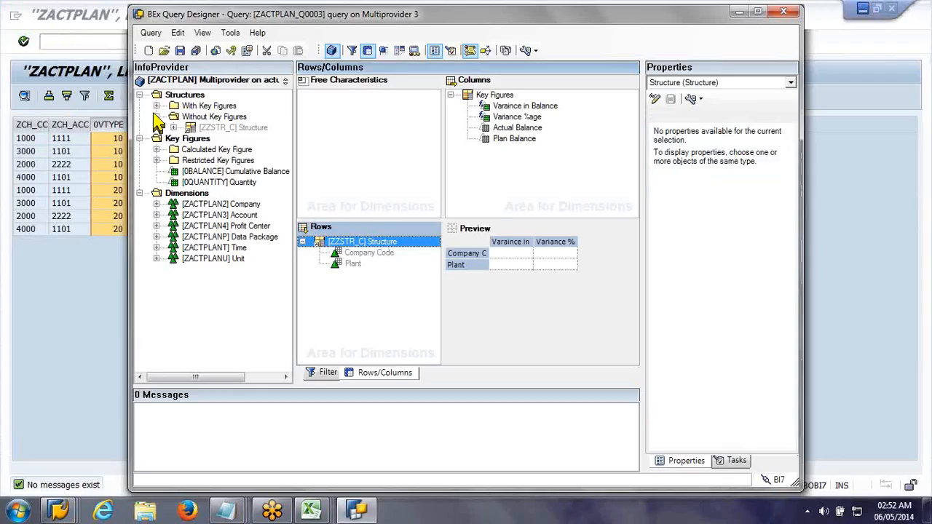
click(156, 116)
click(139, 127)
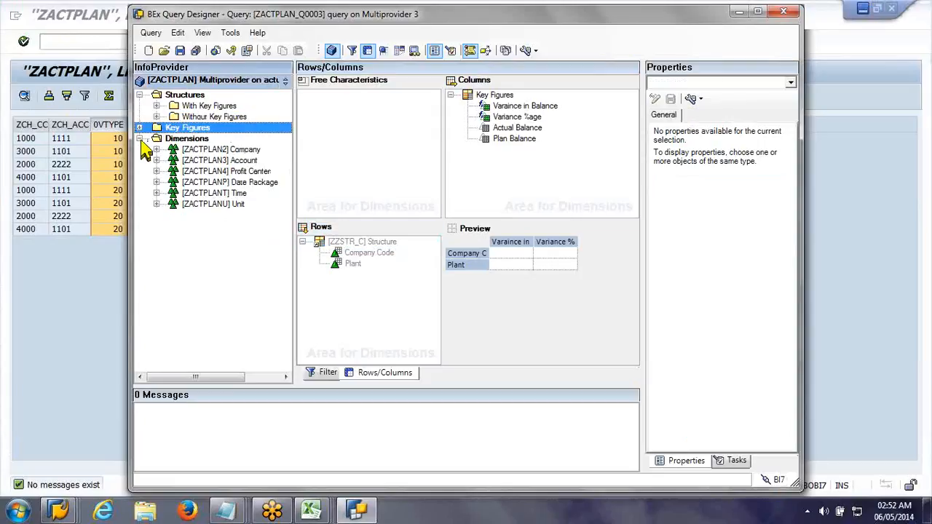
click(139, 139)
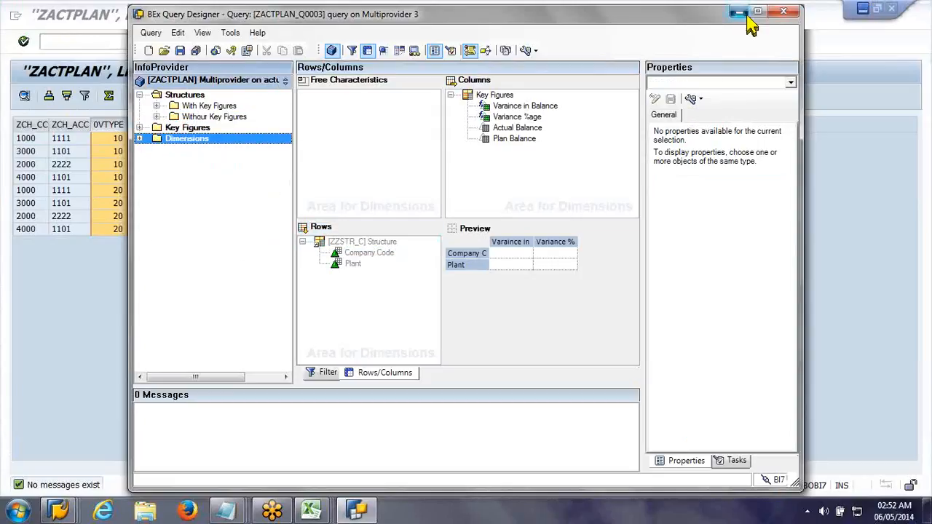
Step: Switch to the "query on Multiprovider" workbook in Excel that shows only the variance key figures and examine its overall result
click(738, 12)
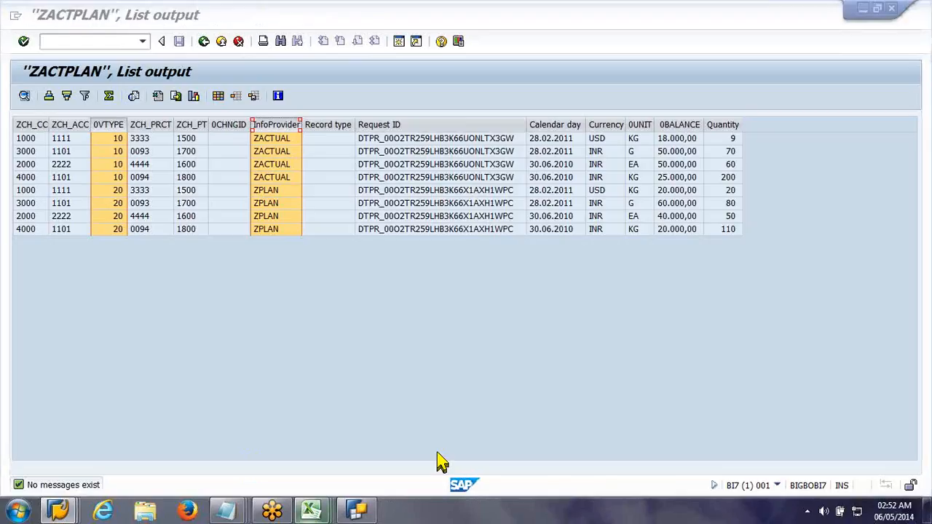
mouse_move(438, 454)
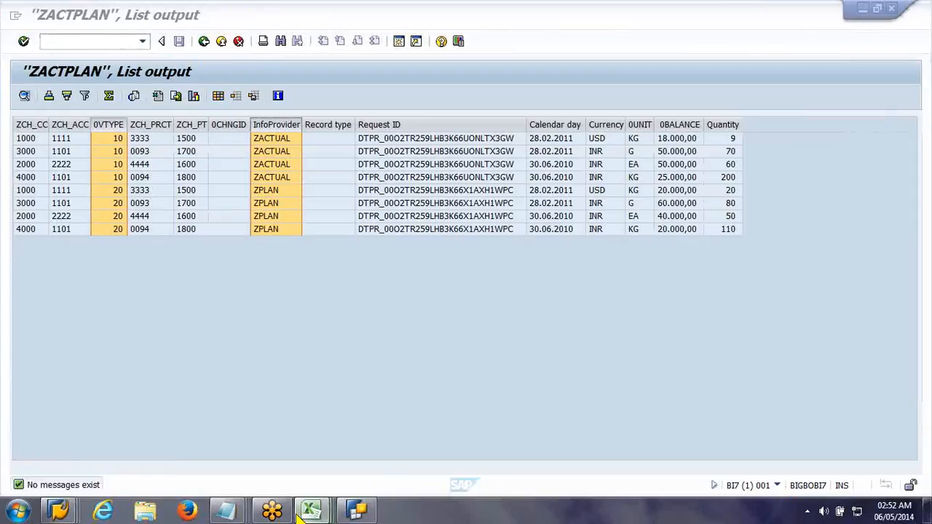
mouse_move(303, 513)
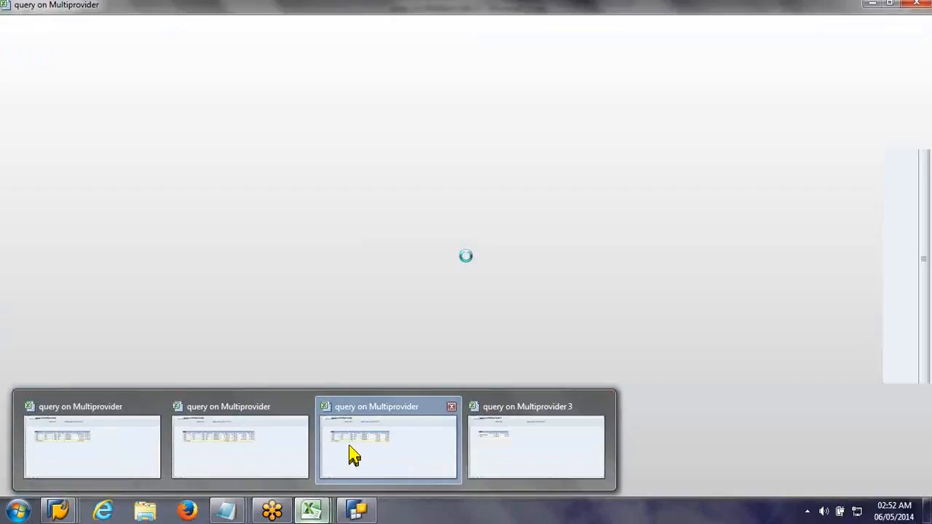
click(354, 456)
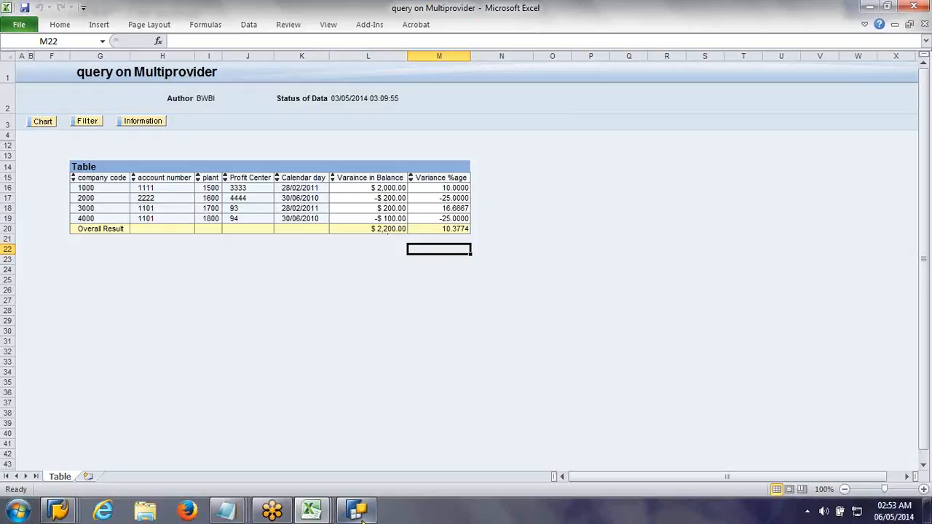
Step: Switch to BEx Query Designer and open the existing query "query on Multiprovider" (ZACTPLAN_Q0001)
mouse_move(360, 514)
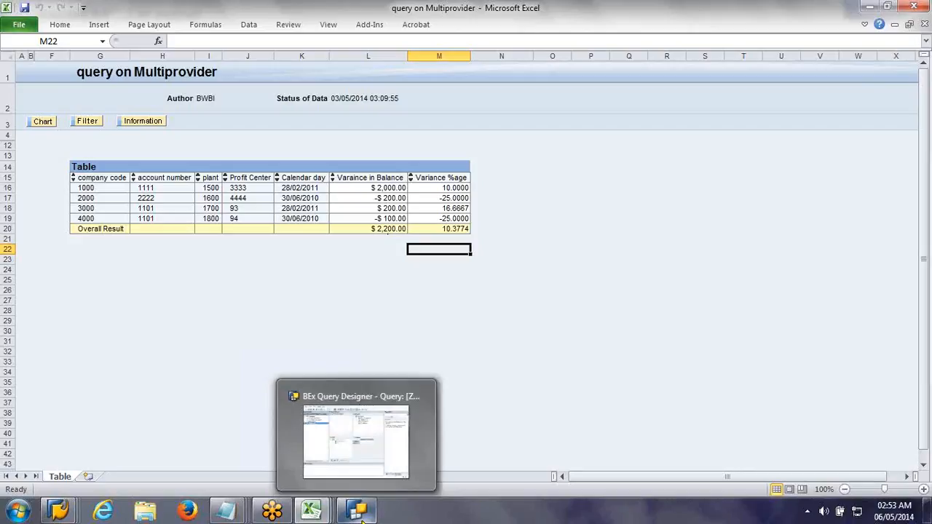
click(360, 515)
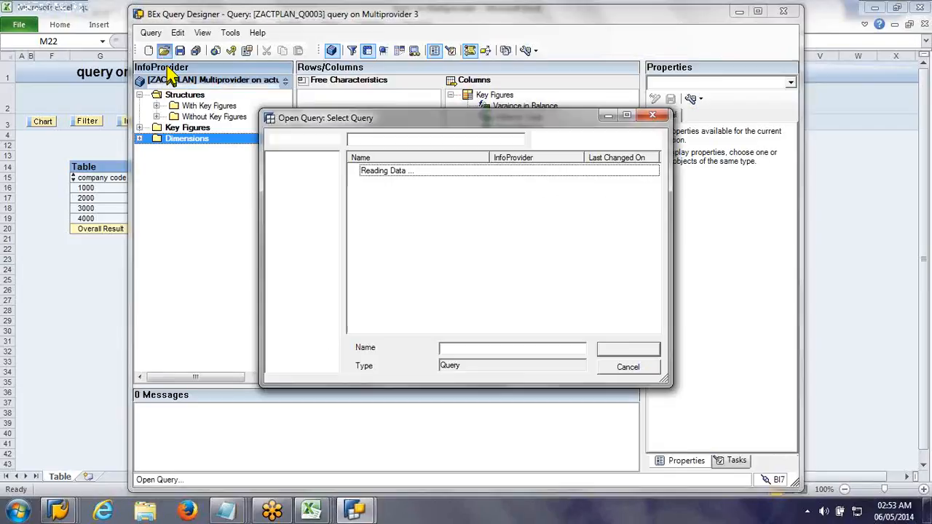
double_click(383, 182)
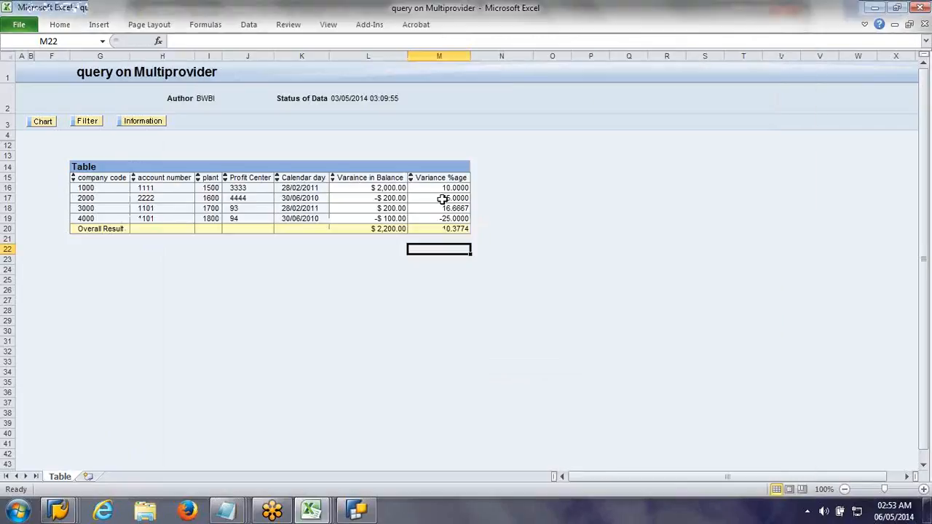
click(373, 508)
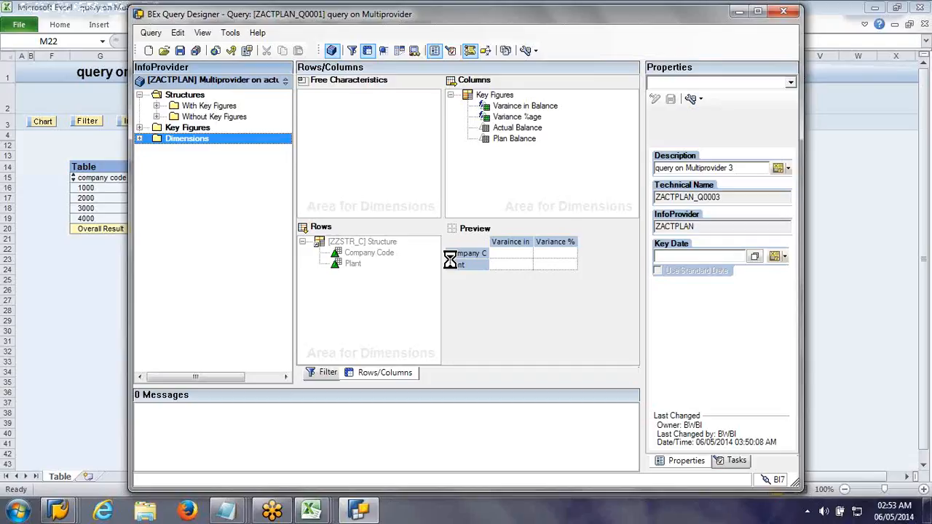
click(353, 373)
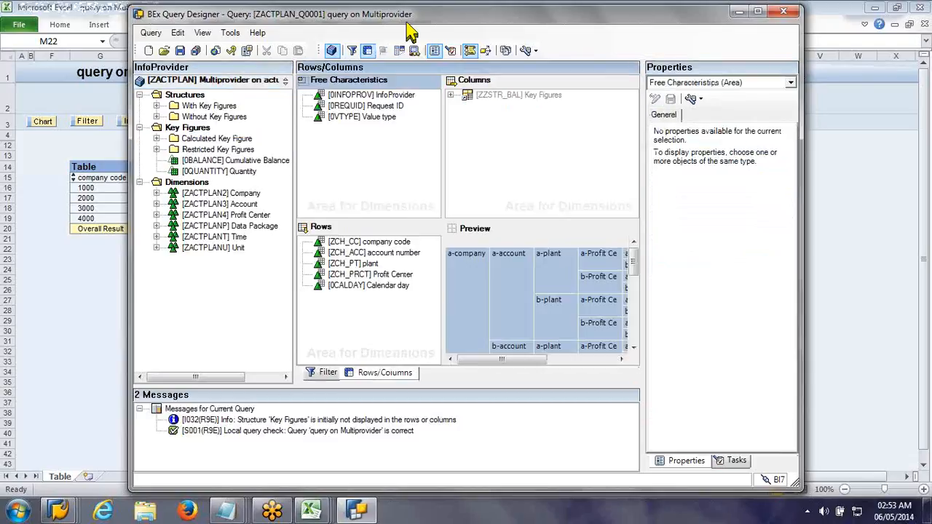
Step: Create a new exception in the query and give it the description "Less than 0"
drag(410, 32, 682, 77)
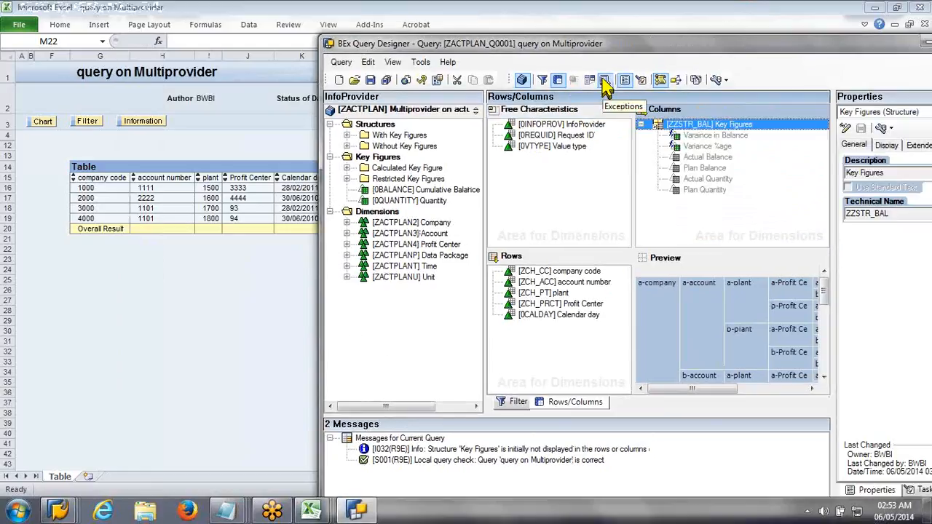
click(605, 81)
click(606, 80)
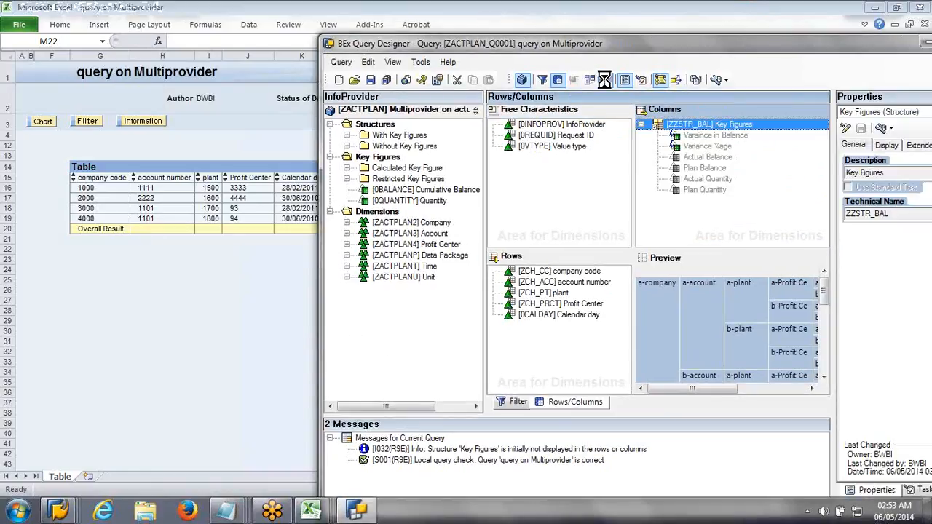
right_click(602, 254)
click(624, 257)
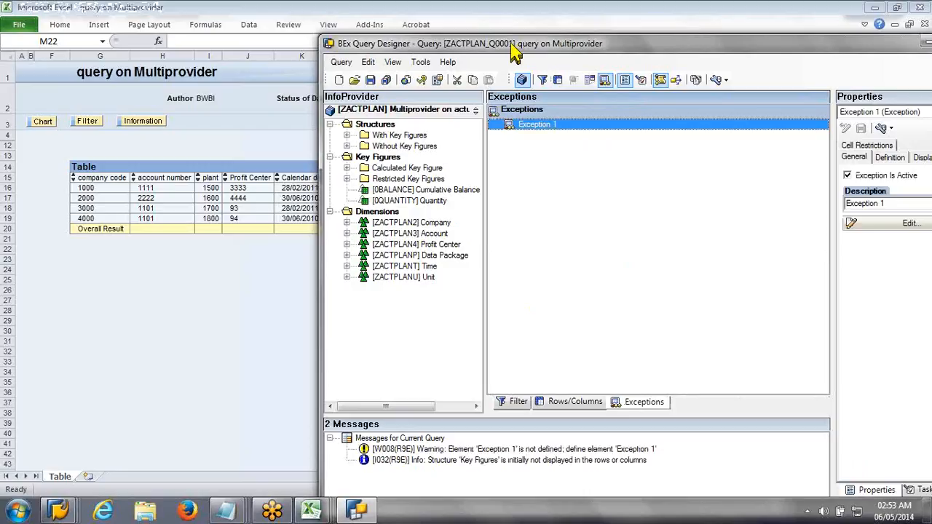
drag(512, 44, 420, 41)
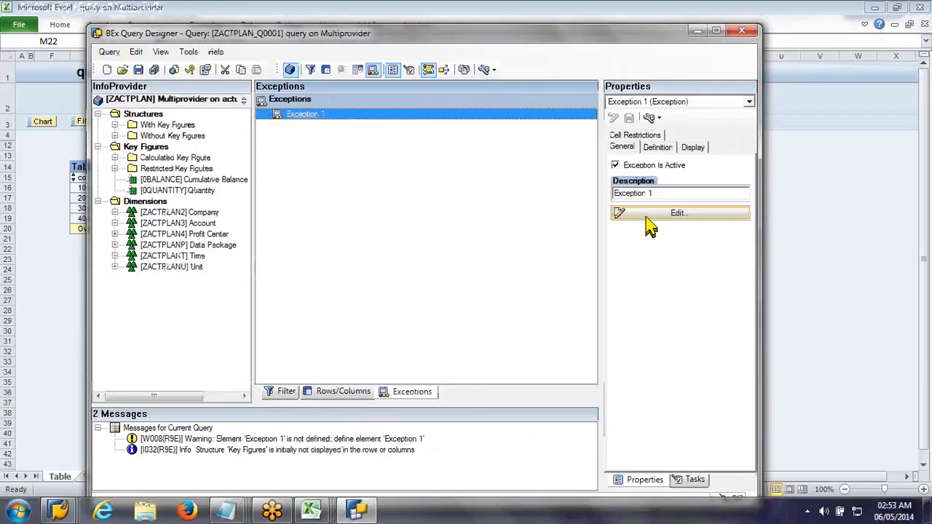
click(646, 215)
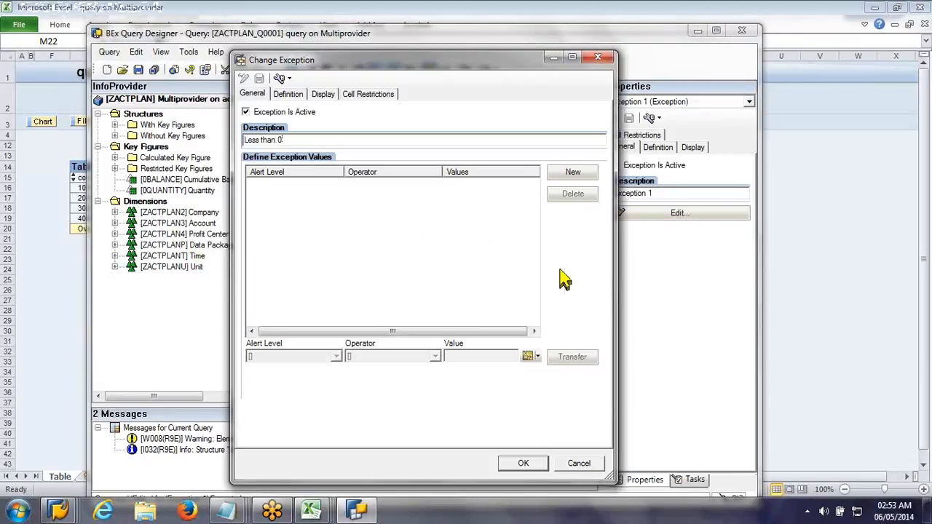
Step: Define the exception value as alert level Critical 3 for Less Than or Equal To 0, and save the query
click(564, 175)
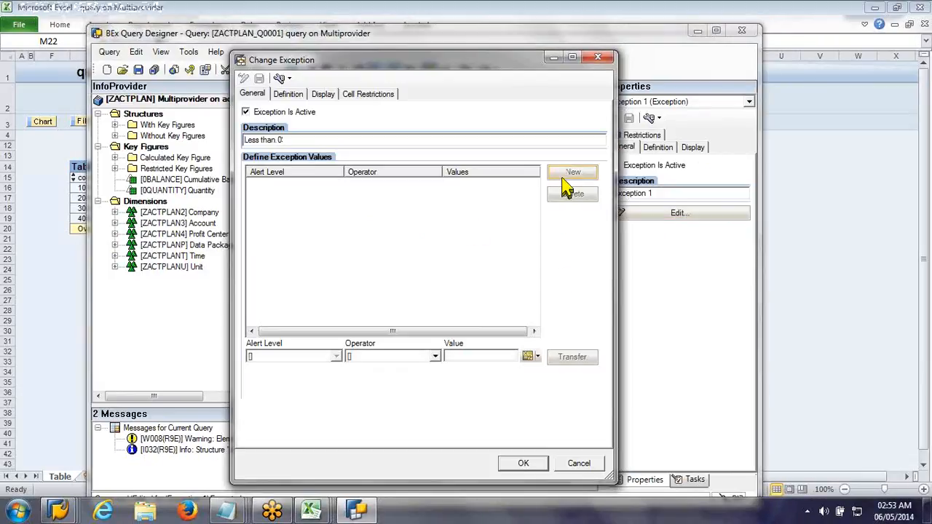
click(332, 360)
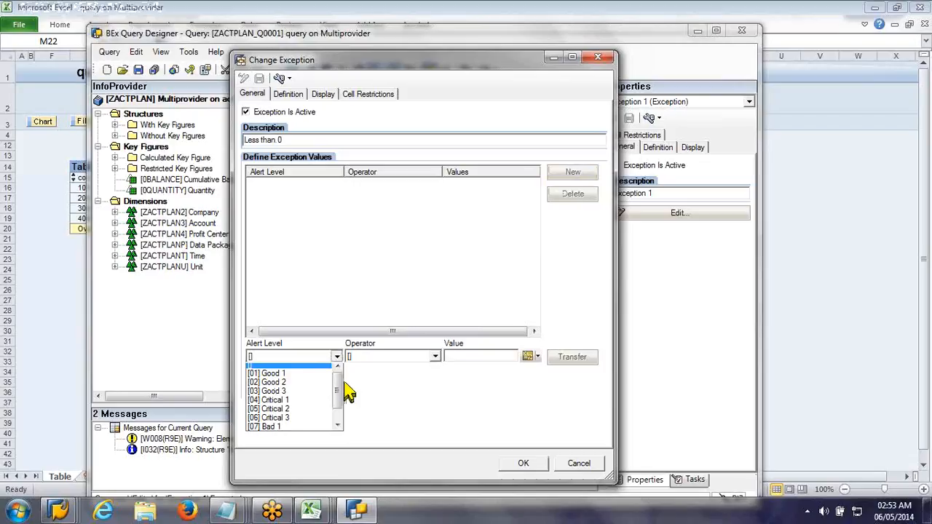
scroll(324, 386, up, 1)
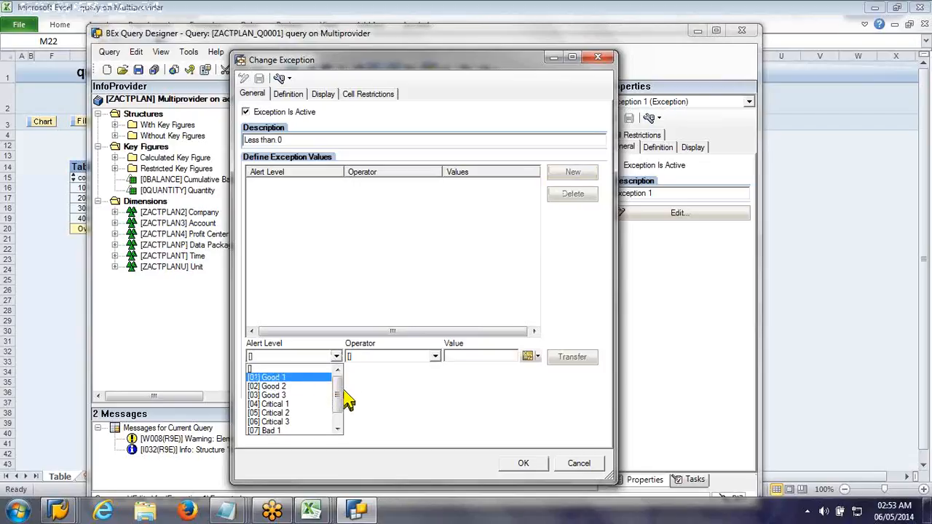
drag(339, 402, 318, 413)
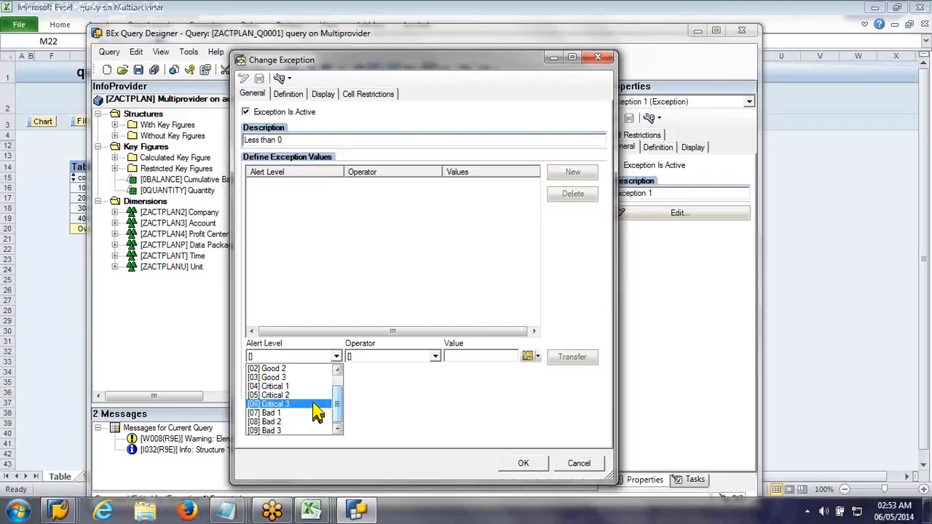
click(319, 412)
click(428, 357)
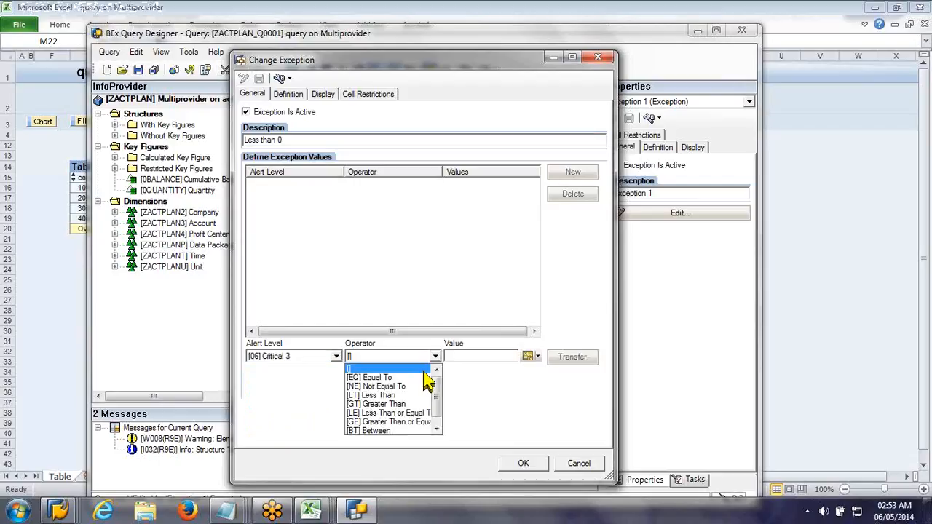
click(426, 413)
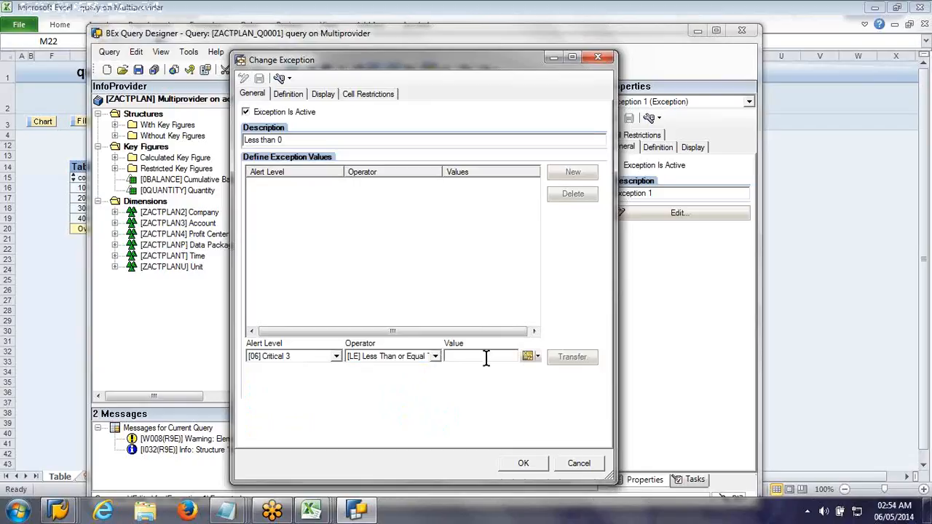
click(487, 357)
text(0)
click(573, 357)
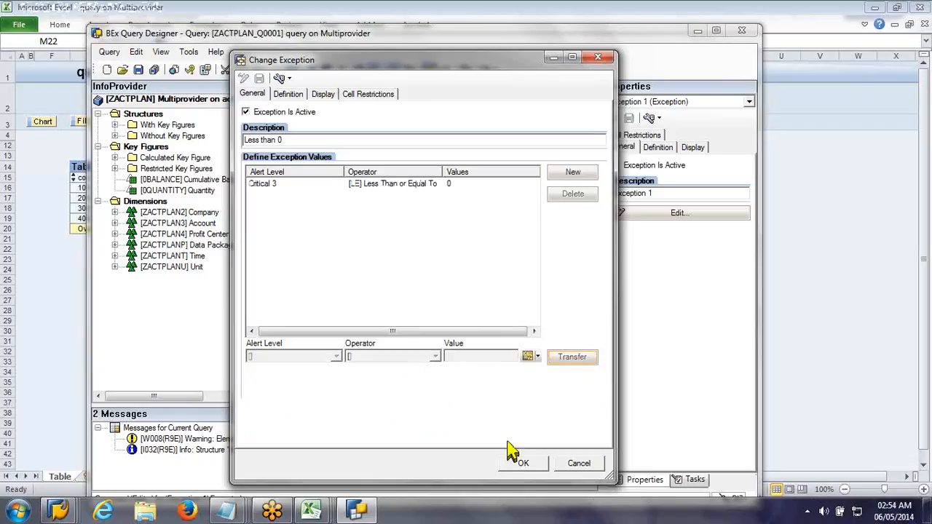
click(513, 465)
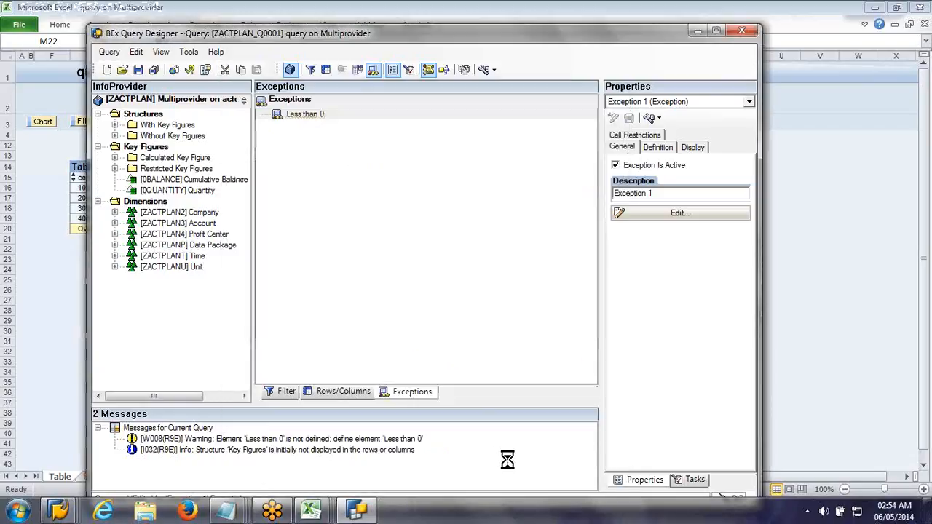
click(138, 70)
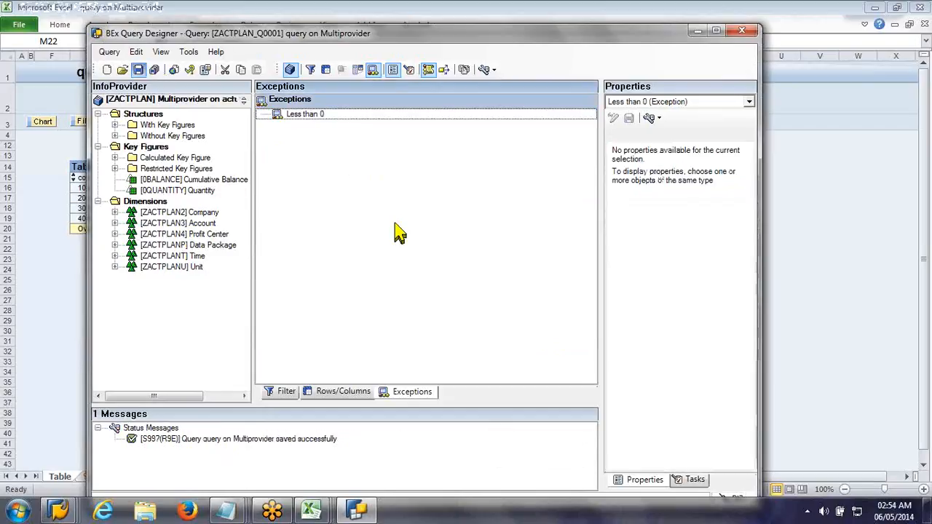
Step: Switch to Excel and rerun "query on Multiprovider" in BEx Analyzer with the saved exception
click(255, 11)
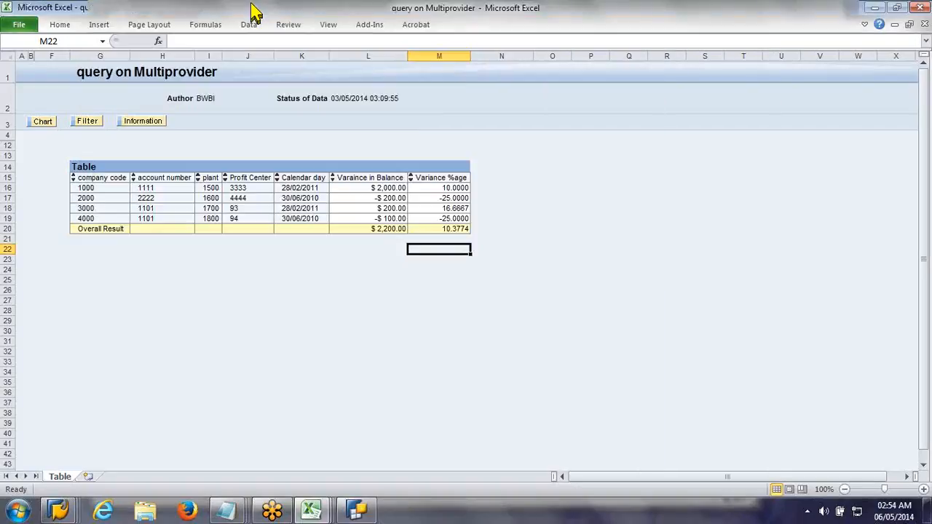
click(370, 25)
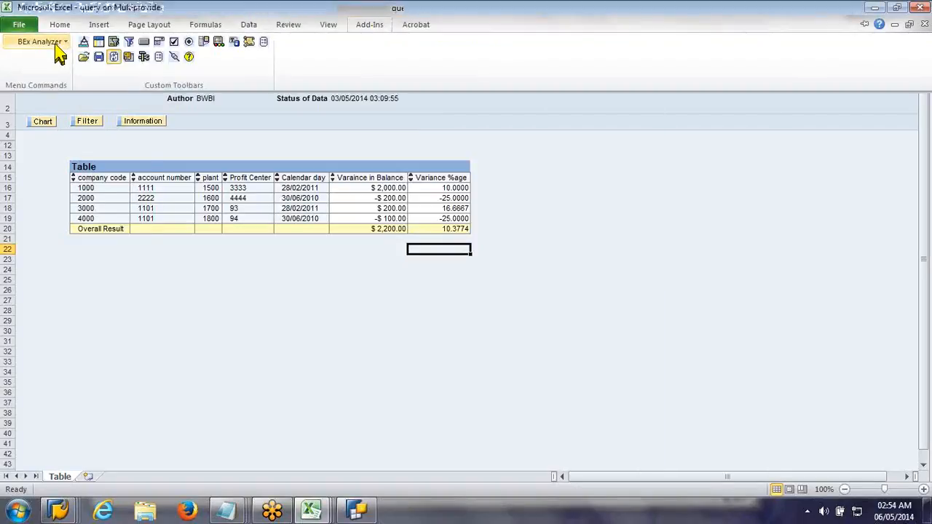
click(56, 43)
click(63, 59)
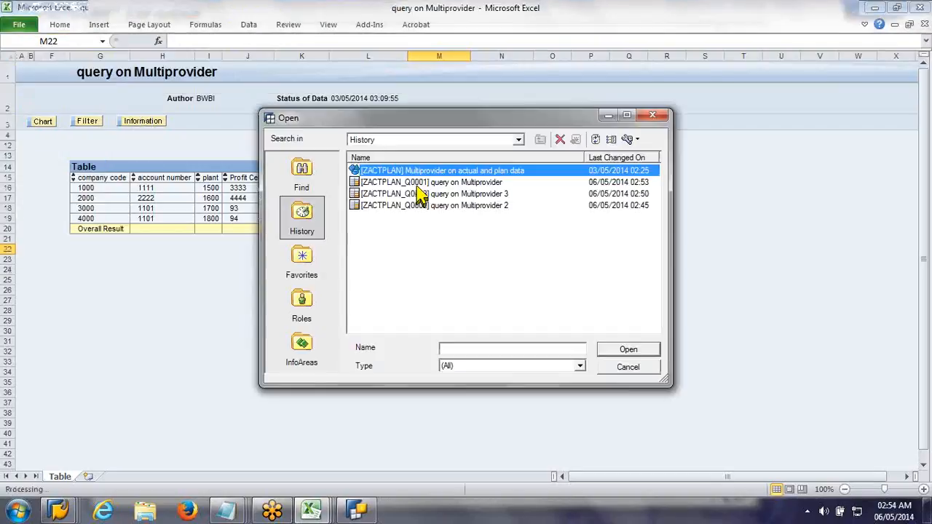
double_click(416, 181)
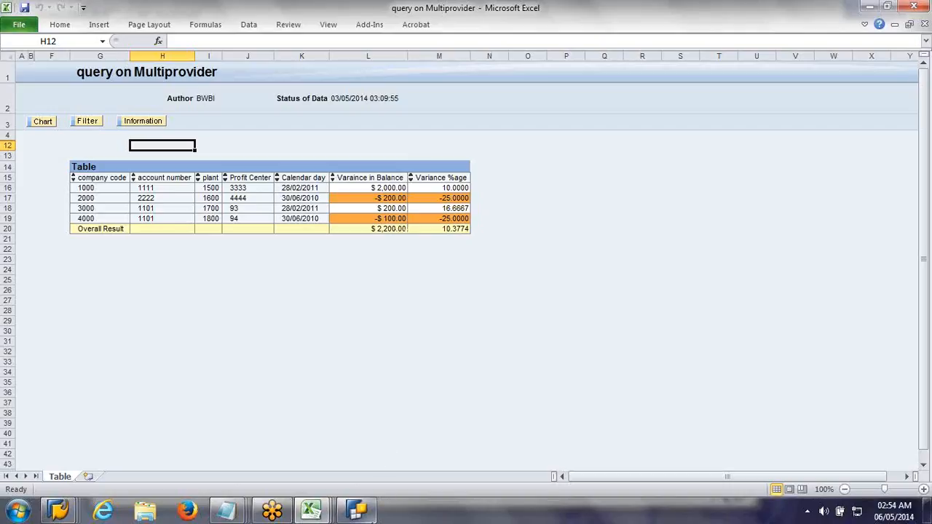
Step: Return to BEx Query Designer and deactivate the "Less than 0" exception
click(373, 510)
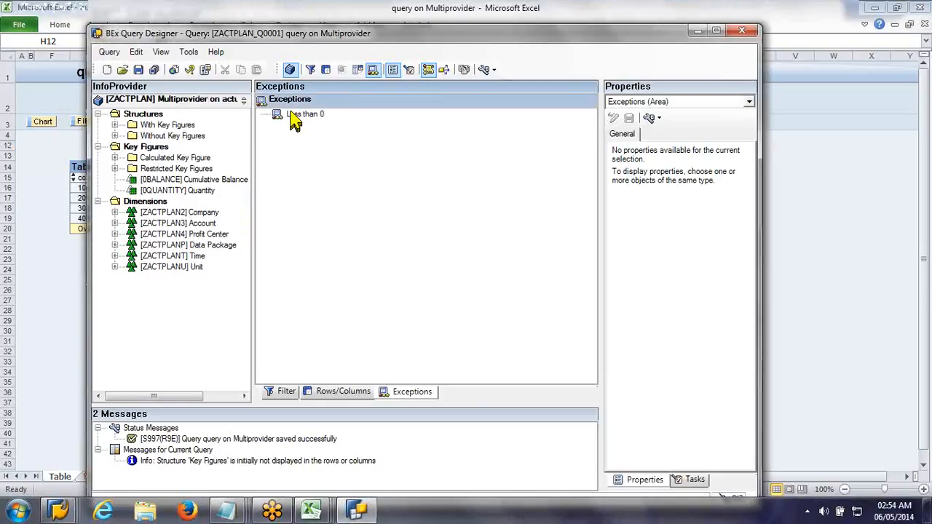
click(294, 115)
click(655, 167)
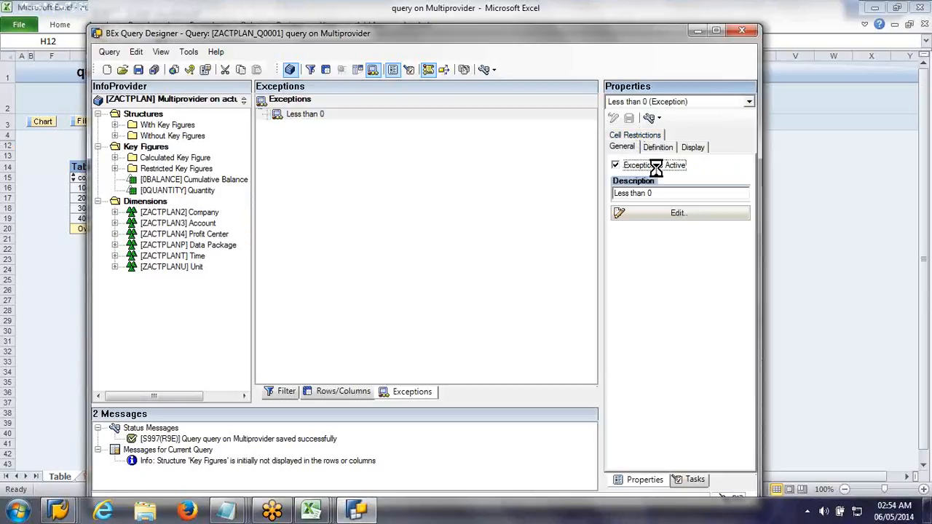
Step: Create a new condition in the query and give it the description "Less than 0"
click(357, 72)
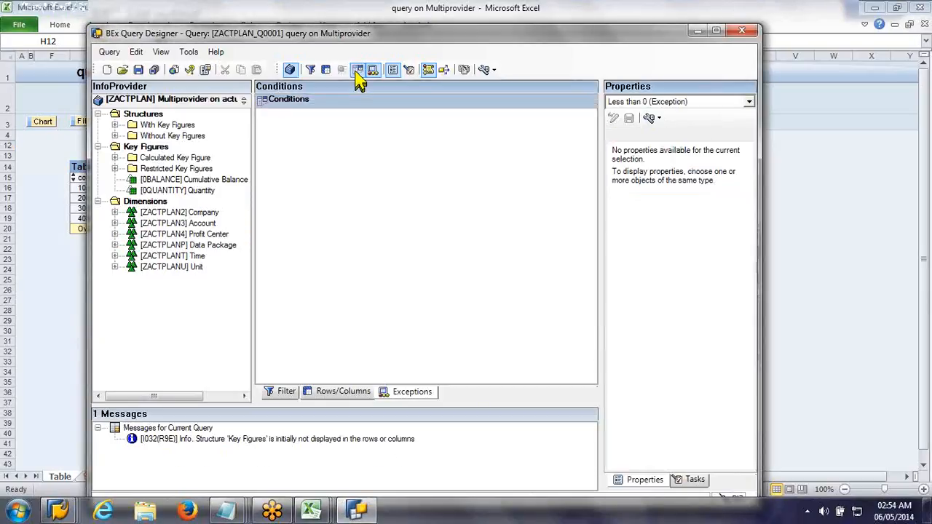
right_click(370, 143)
click(383, 143)
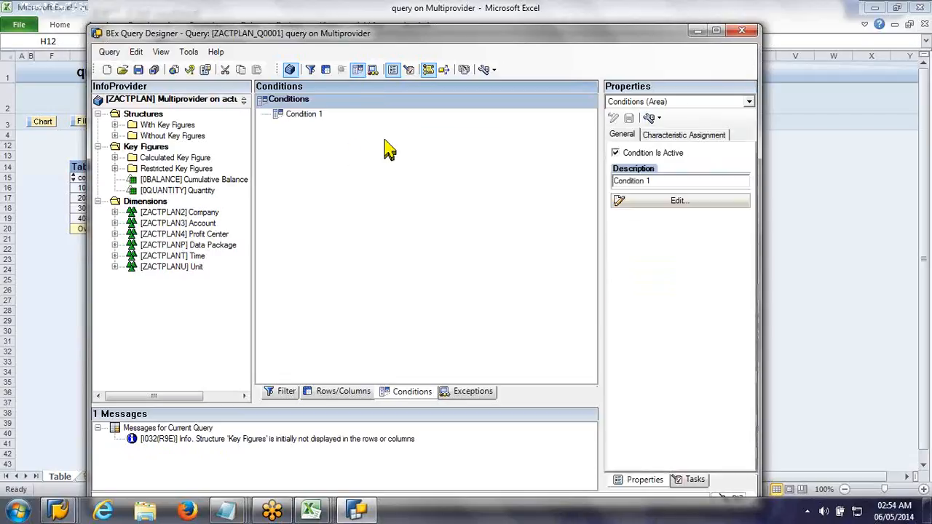
click(662, 204)
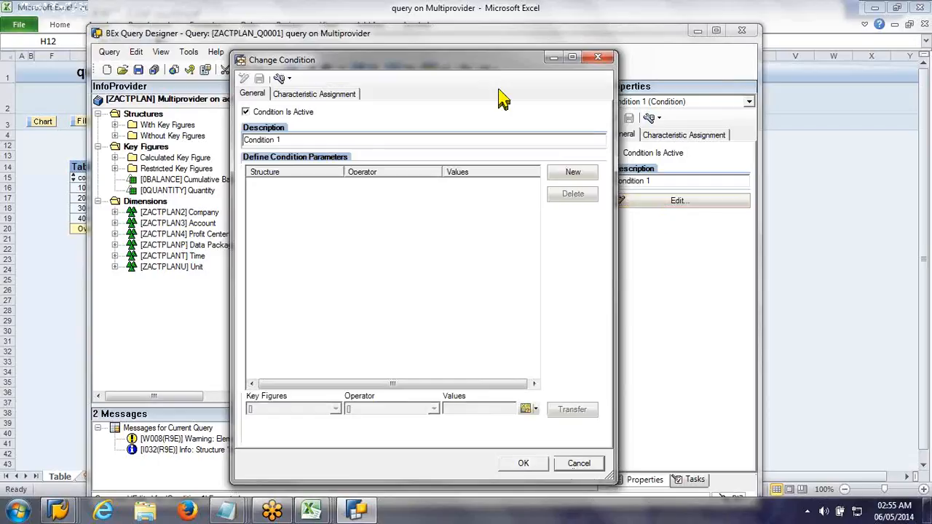
triple_click(261, 139)
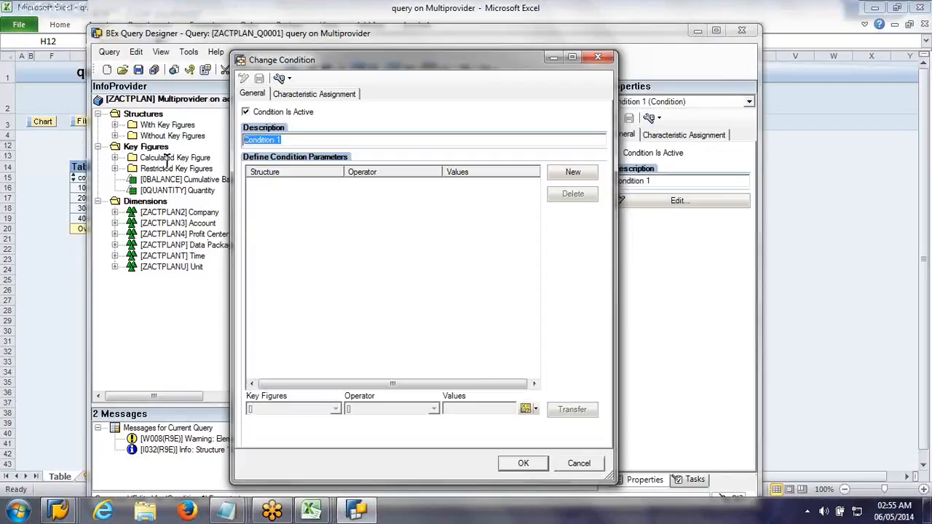
text(Ls)
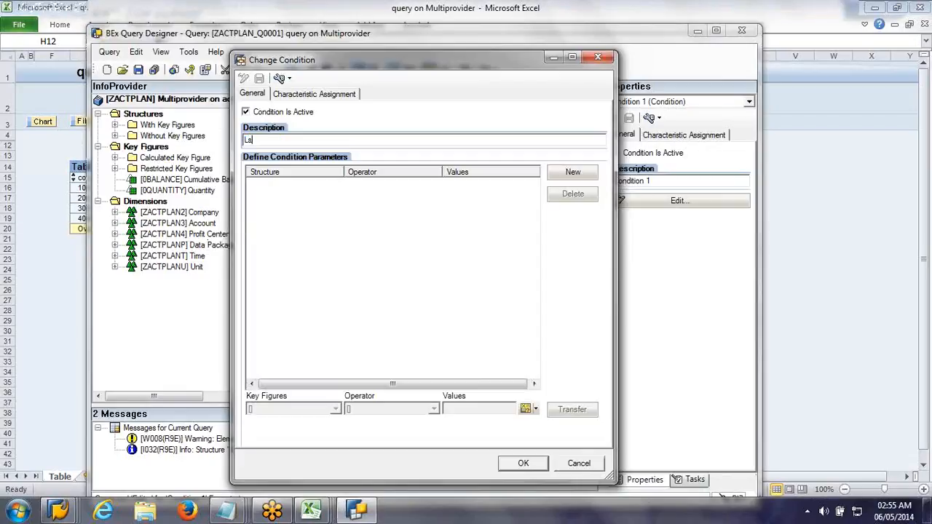
key(BackSpace)
text(essthan 0)
Step: Add a condition parameter for the key figure Varaince in Balance with operator Less Than or Equal To and value 0
click(574, 172)
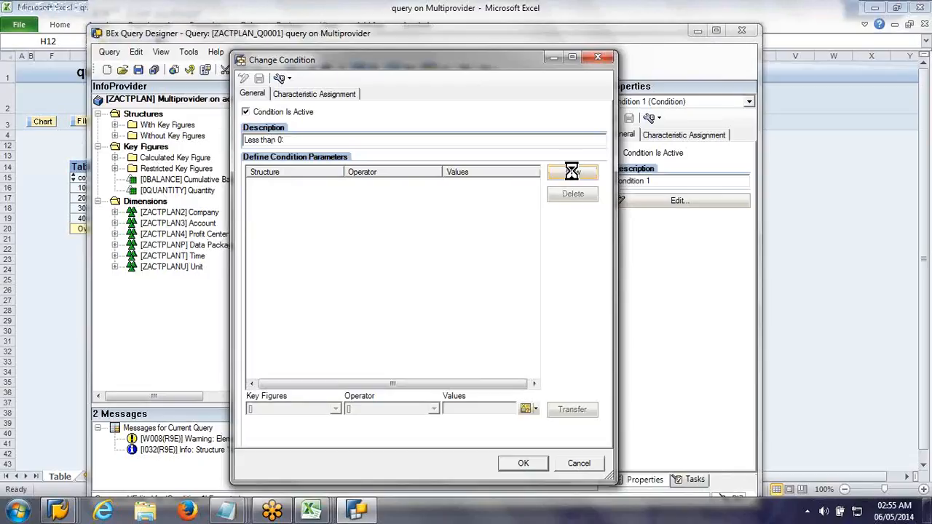
click(335, 410)
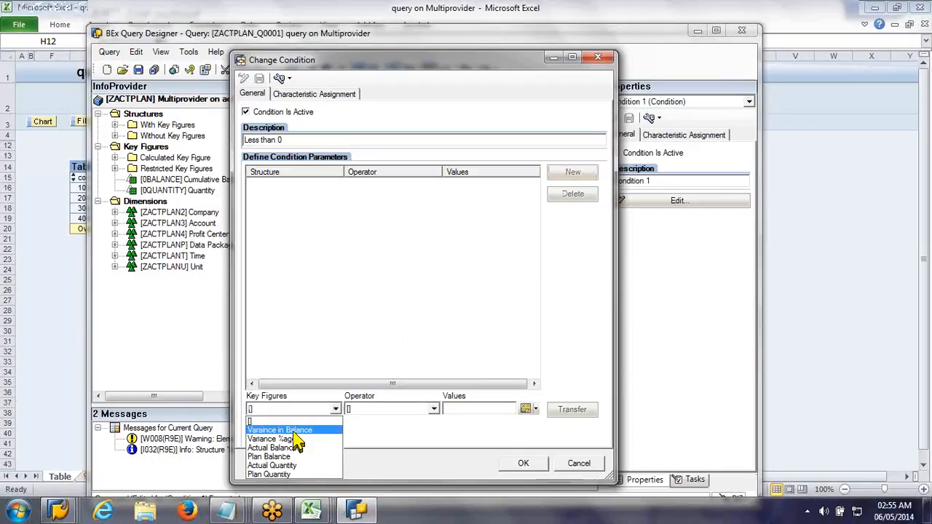
click(293, 431)
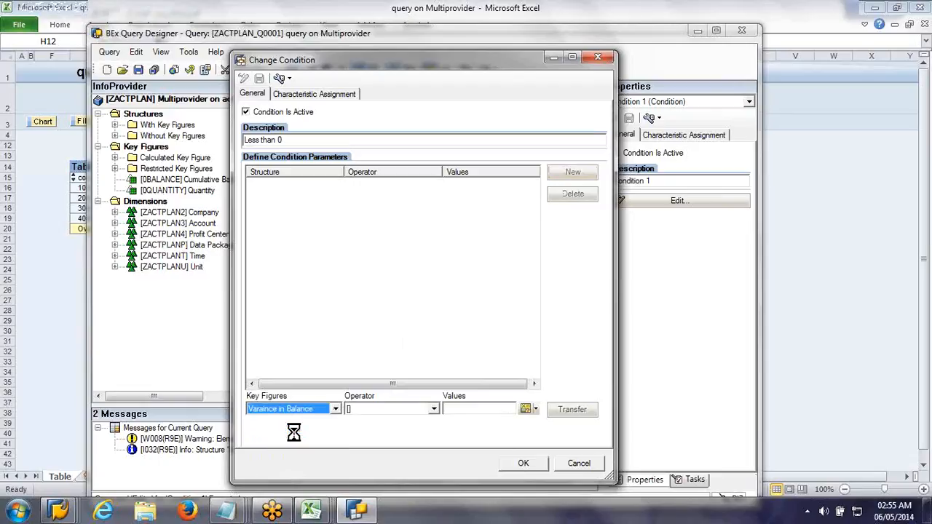
click(392, 409)
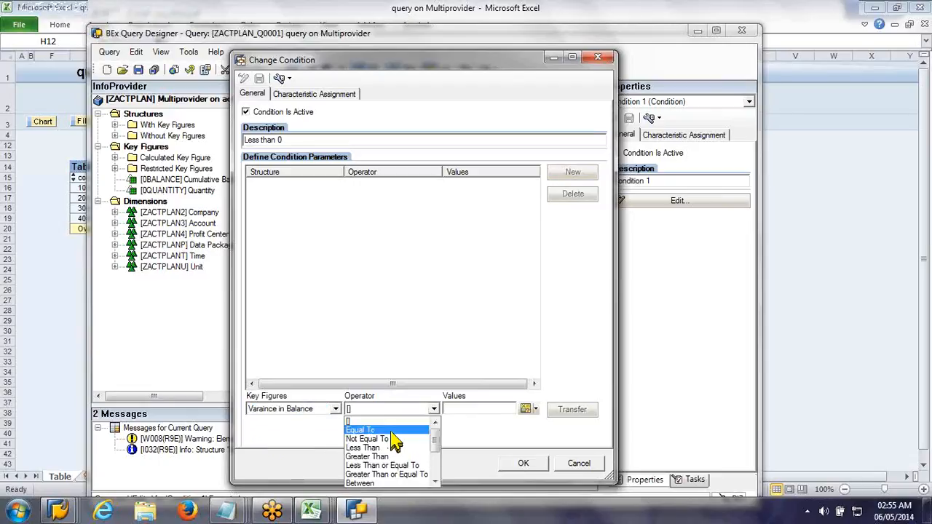
click(408, 466)
click(470, 409)
text(0)
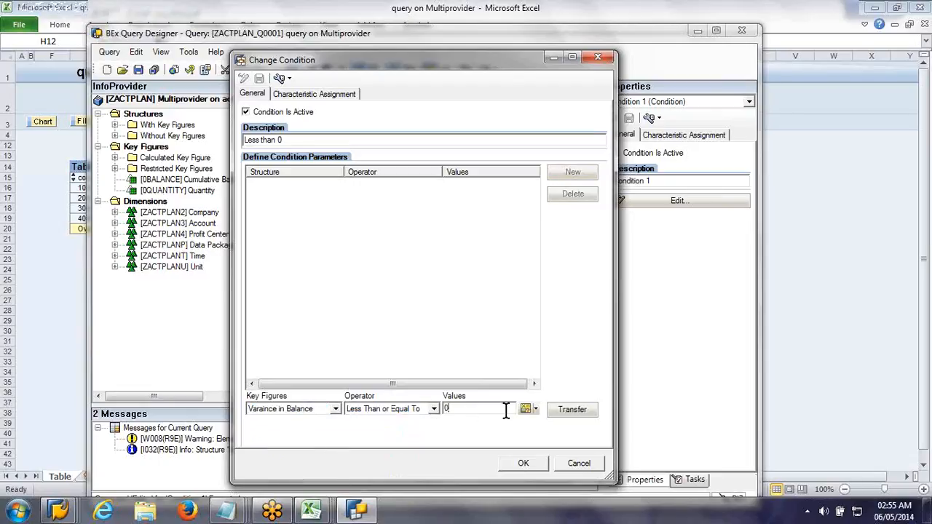
click(574, 412)
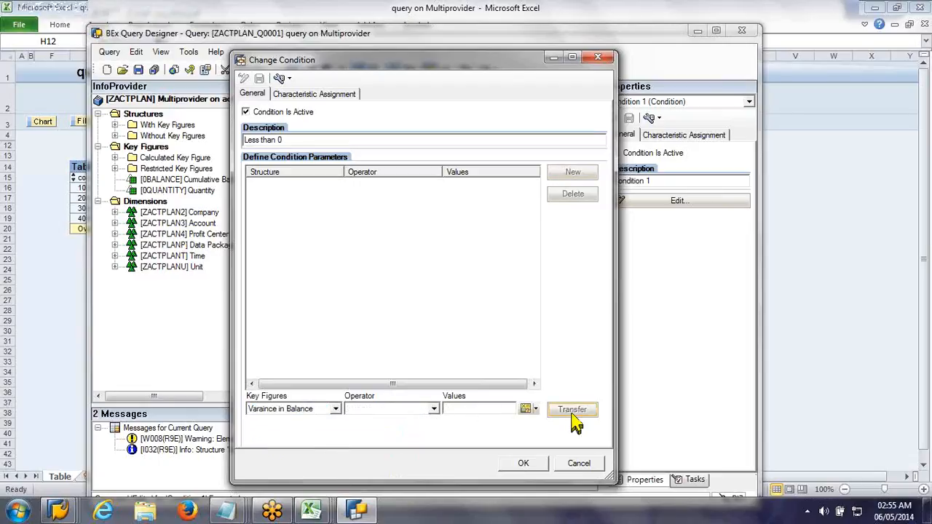
Step: Confirm the "Less than 0" condition and save the query
click(512, 465)
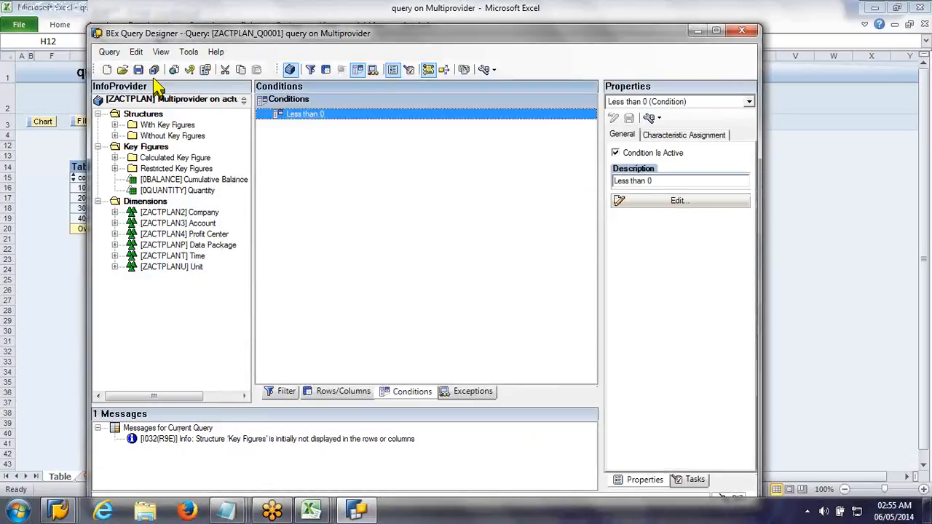
click(140, 73)
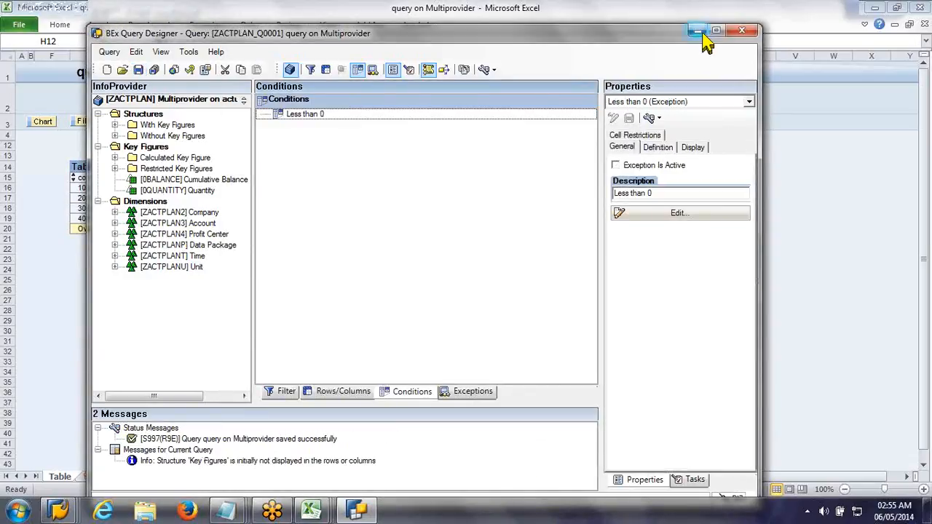
Step: Switch to Excel and rerun "query on Multiprovider" in BEx Analyzer with the saved condition
click(669, 7)
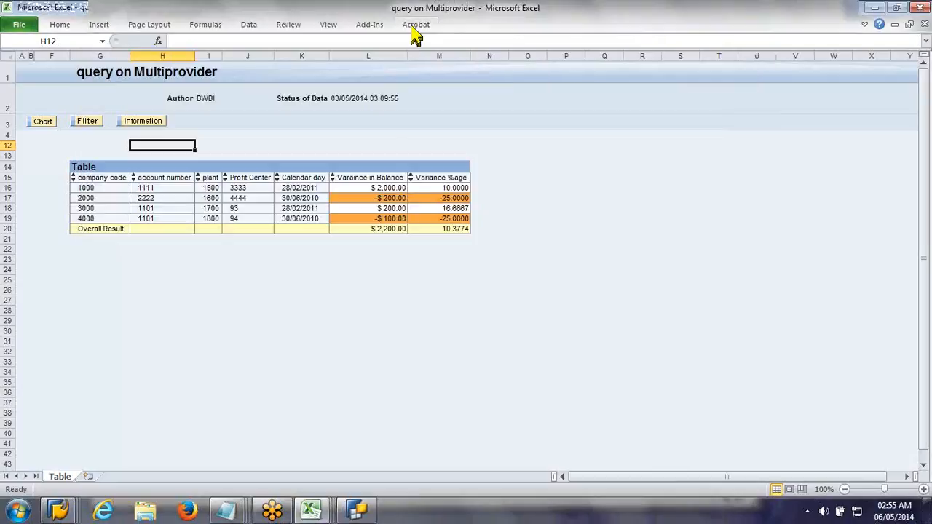
click(370, 24)
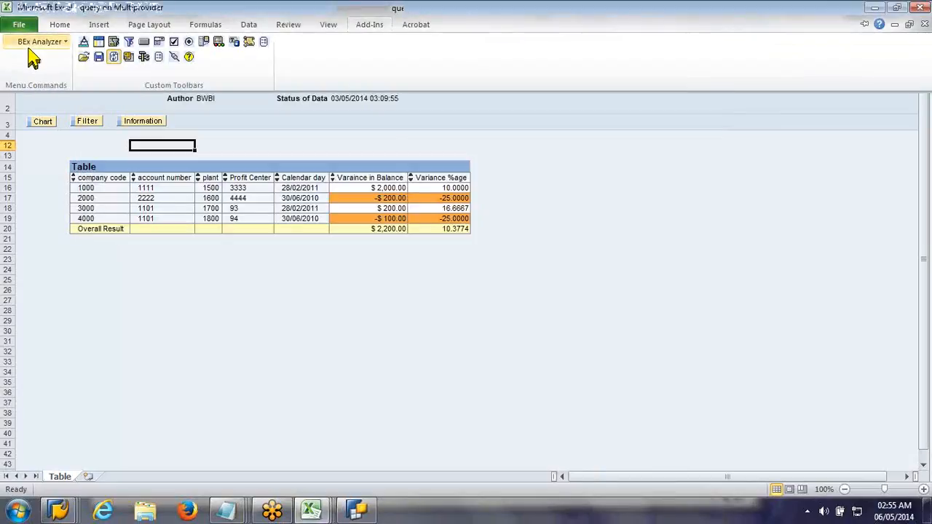
click(34, 45)
click(37, 60)
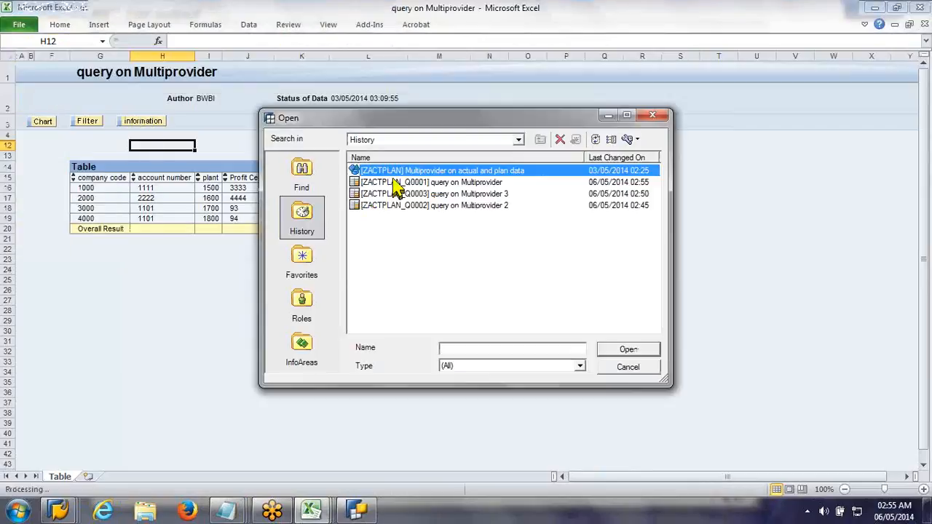
double_click(397, 182)
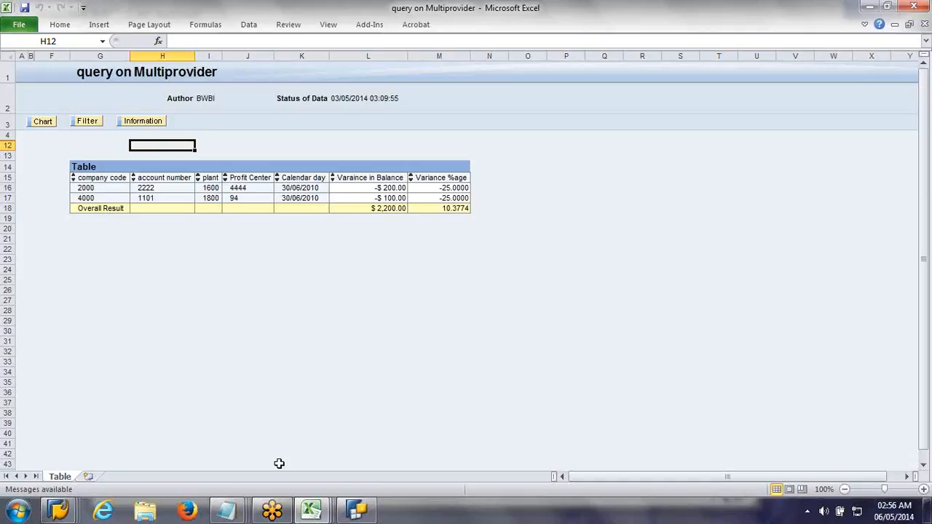
Step: Switch to the untitled Notepad notes and add the lines "Condition" and "Exception -- deviation from the result"
mouse_move(239, 513)
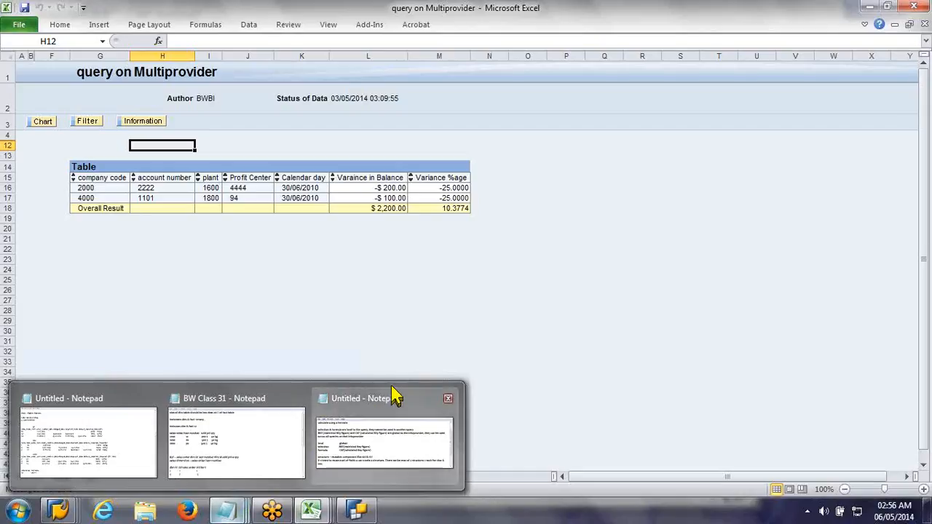
mouse_move(393, 397)
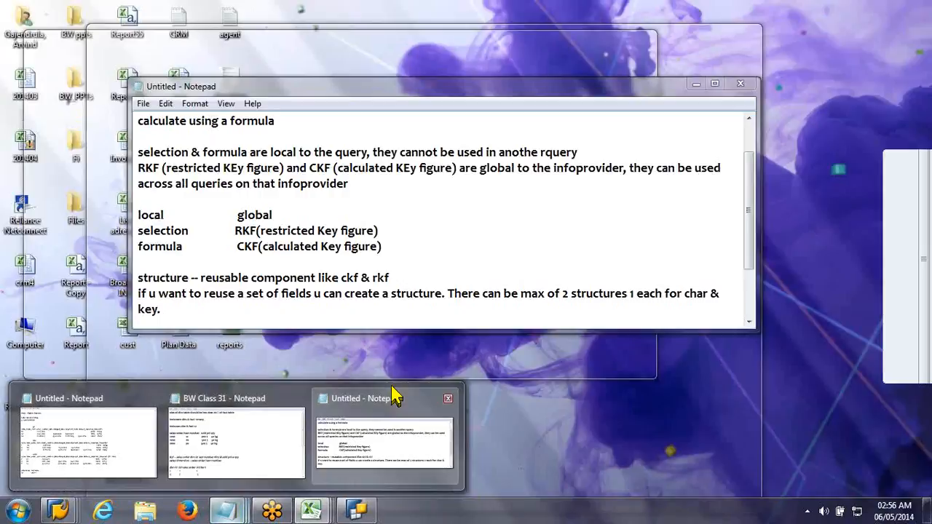
click(393, 397)
text(Condition)
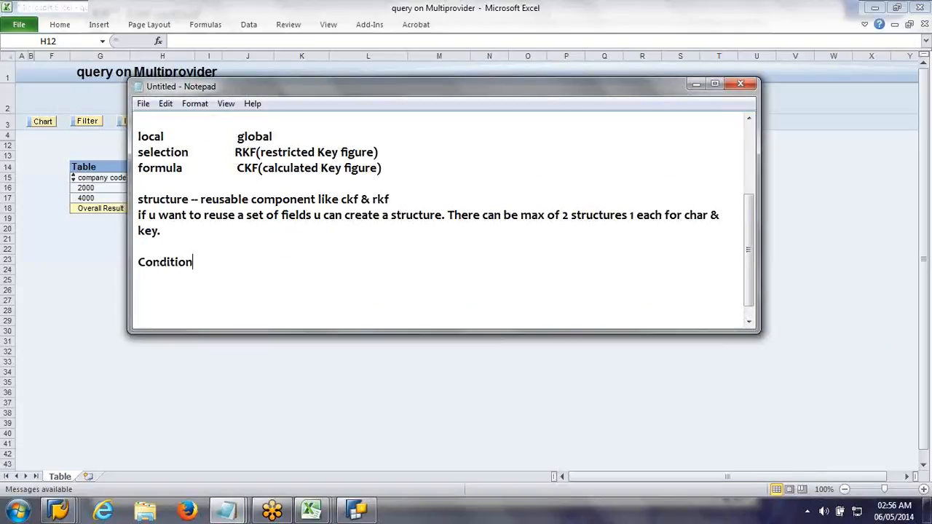
key(Return)
text(Excepti)
text(on)
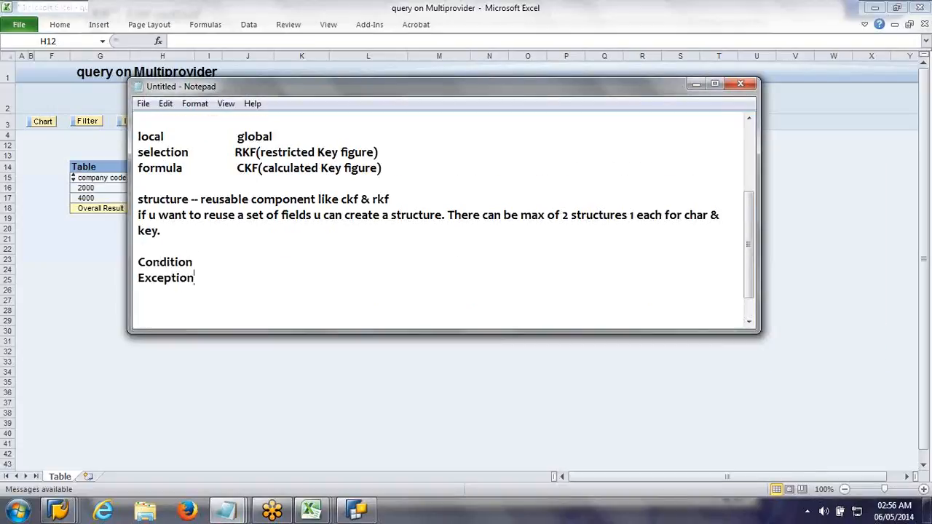
text( -- deviation from tje)
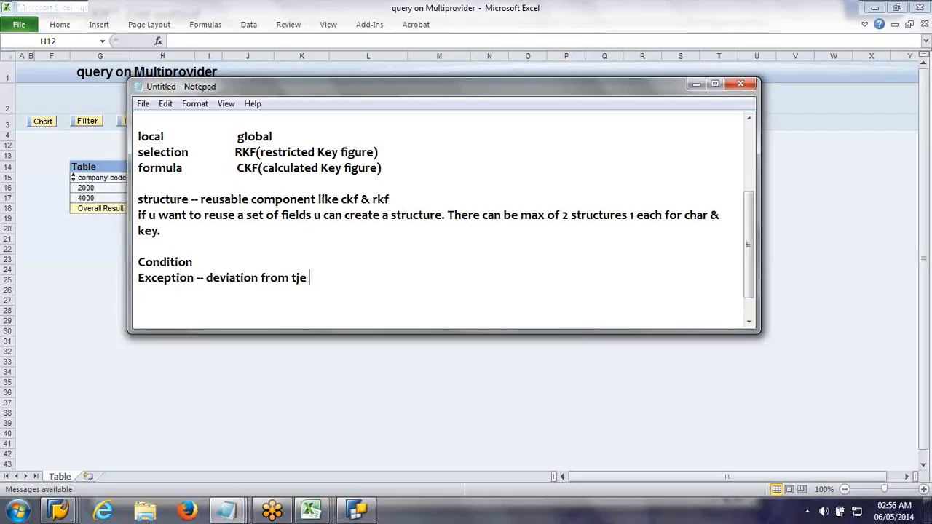
key(BackSpace)
key(BackSpace)
text(hr)
key(BackSpace)
text(e result)
Step: Complete the Condition line in the notes with "-- restricting Key figure based on key figure"
key(Up)
text(--)
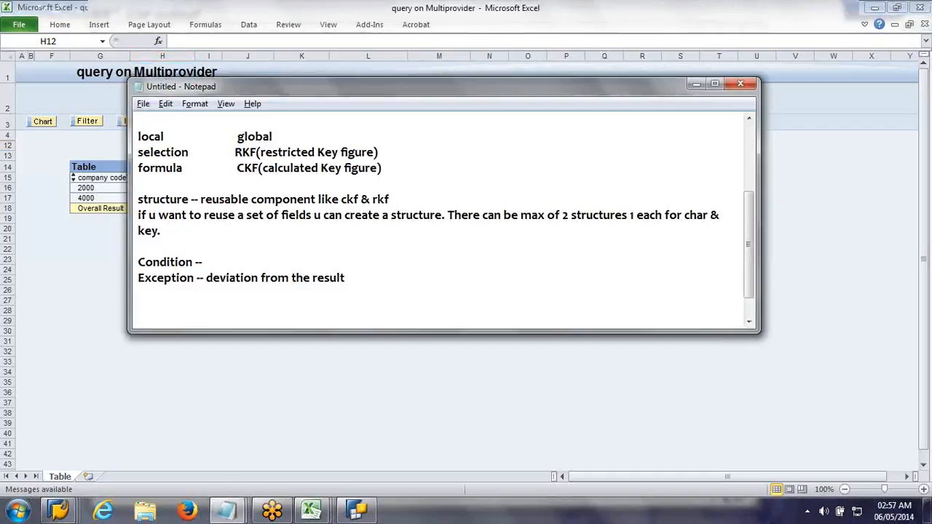
text(restricting KEy fi)
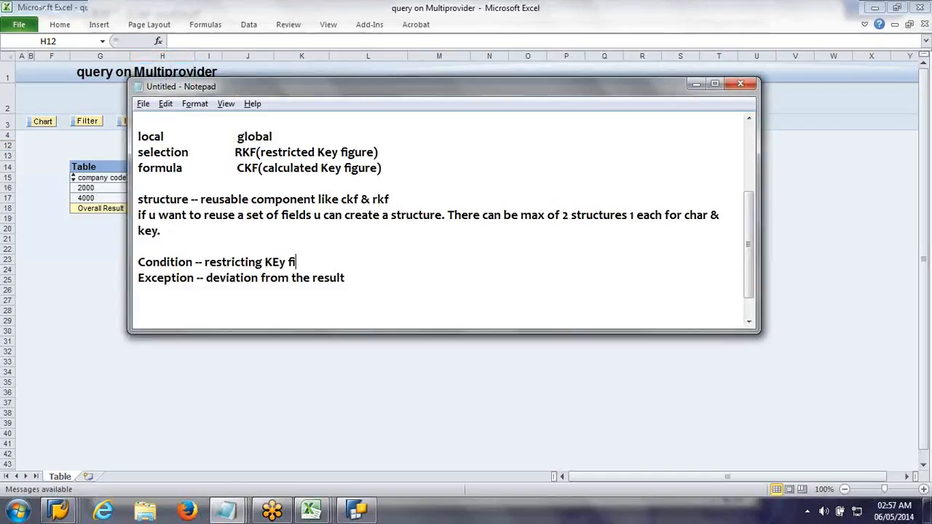
text(gure based )
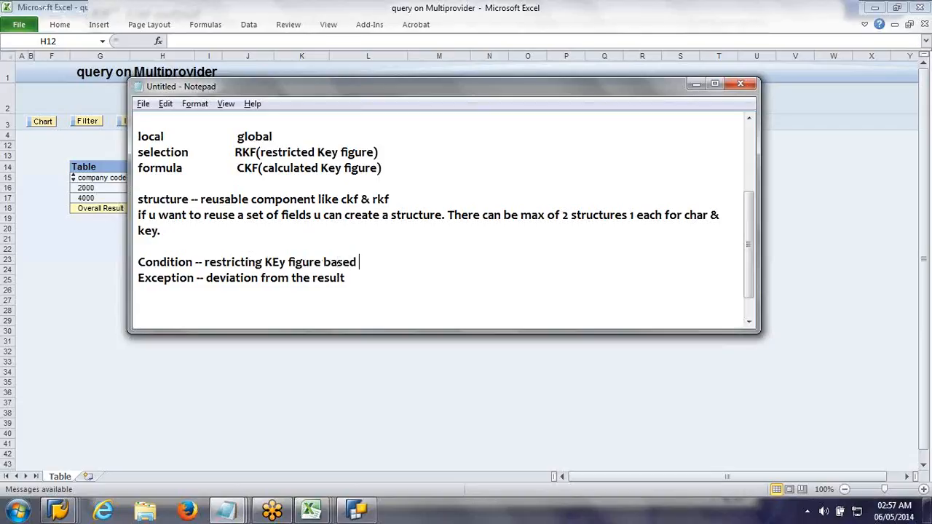
text(on key figure)
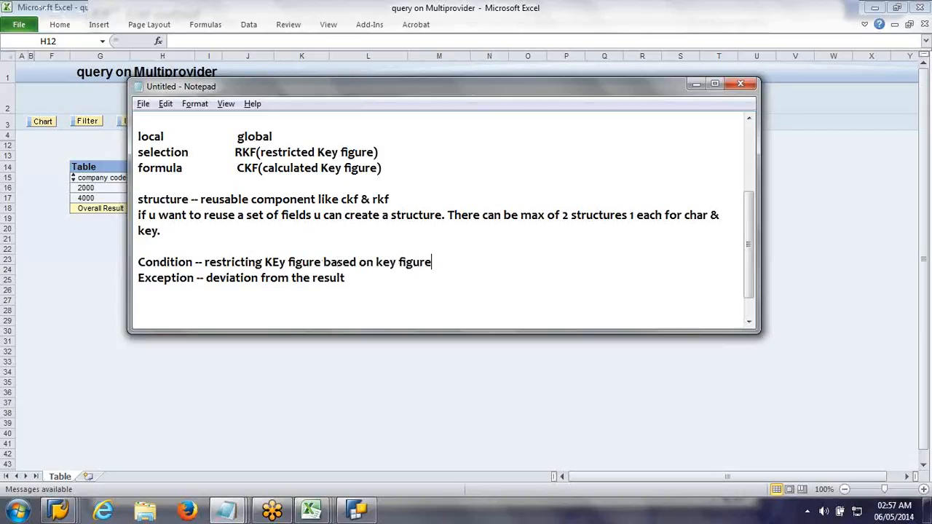
click(286, 262)
key(Left)
key(BackSpace)
text(e)
key(shift+Right)
key(shift+Right)
key(shift+Right)
key(shift+Right)
key(shift+Right)
key(shift+Right)
key(shift+Right)
key(shift+Right)
key(shift+Right)
key(shift+Right)
key(shift+Right)
key(shift+Right)
key(shift+Right)
key(shift+Right)
key(shift+Right)
key(shift+Right)
key(shift+Right)
key(shift+Right)
key(shift+Right)
key(shift+Right)
key(shift+Right)
key(shift+Right)
key(shift+Right)
key(shift+Right)
key(shift+Right)
key(shift+Right)
key(shift+Right)
key(shift+Right)
key(shift+Right)
key(shift+Right)
key(shift+Right)
key(shift+Right)
key(shift+Right)
key(shift+Right)
key(shift+Right)
key(shift+Right)
key(shift+Right)
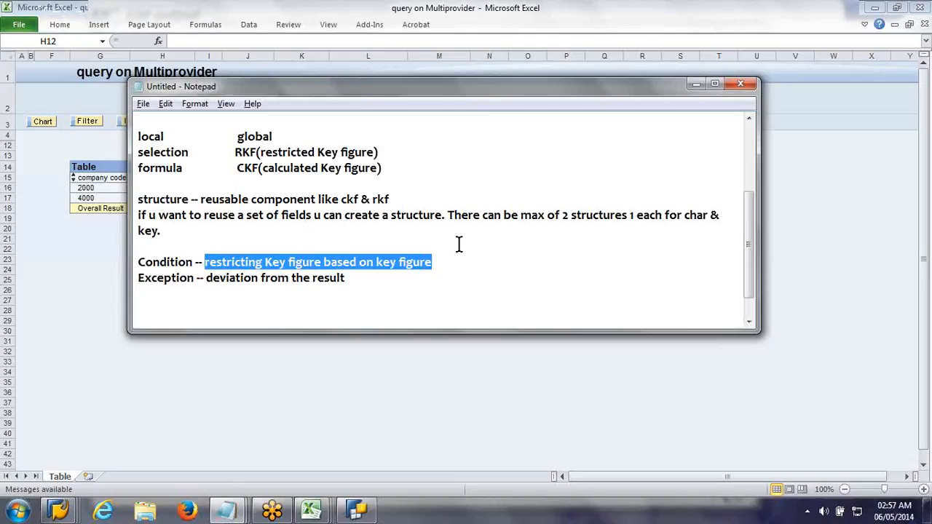
key(Down)
key(Down)
key(Left)
key(Left)
key(Left)
key(Left)
key(Left)
key(Left)
key(Left)
key(Left)
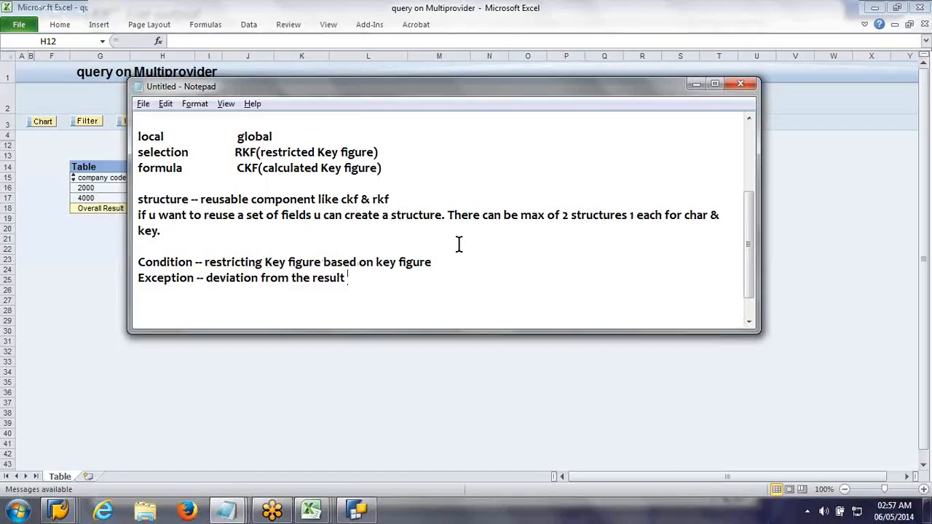
key(ctrl+Left)
key(ctrl+Left)
key(ctrl+Left)
key(Down)
key(Left)
key(alt+Tab)
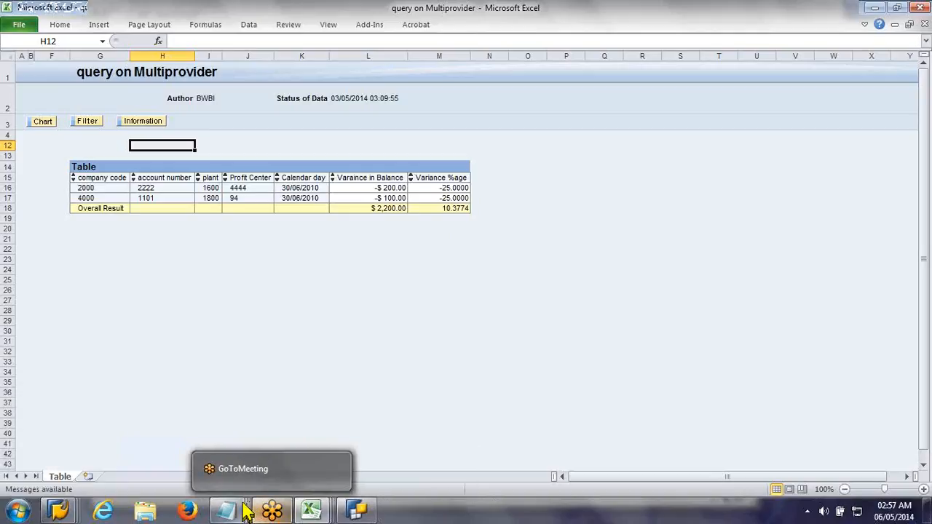
Step: Return to the Notepad notes and add the heading "Infoset" with a dashed underline and blank lines below it
mouse_move(235, 513)
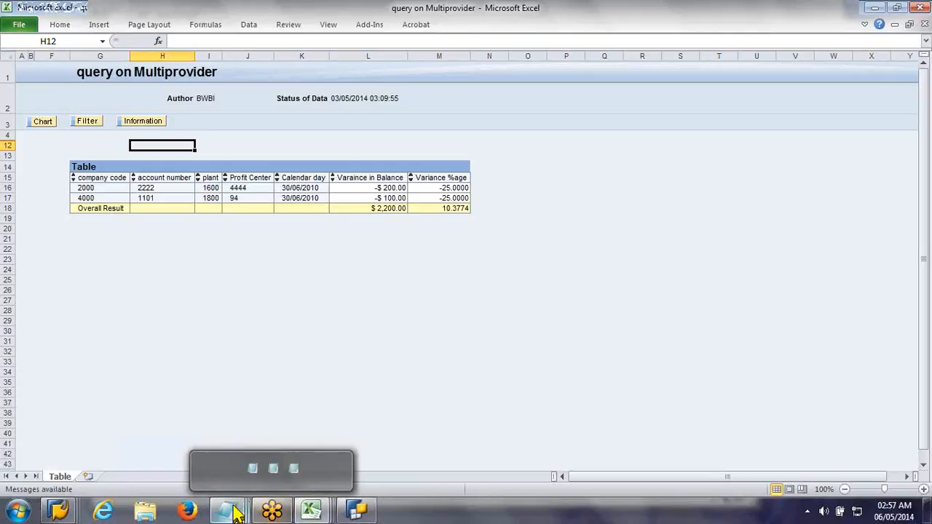
click(379, 437)
key(Return)
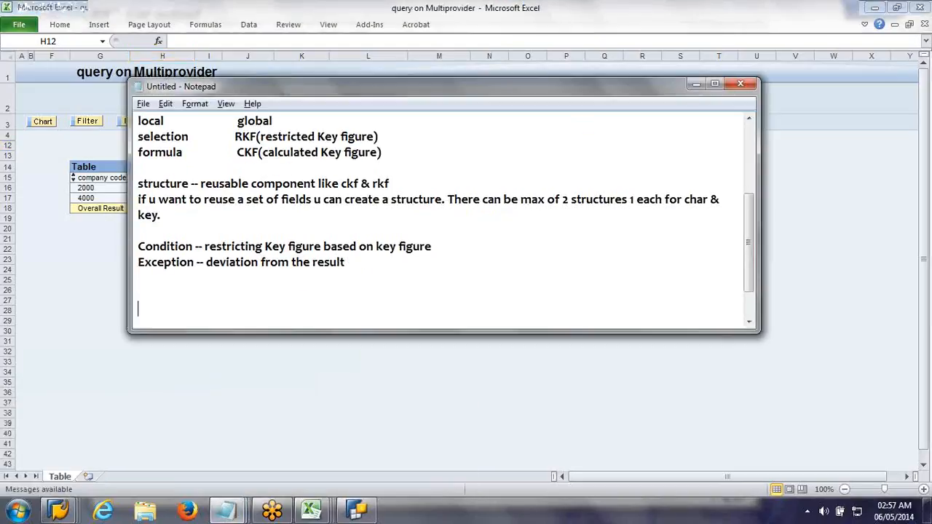
key(BackSpace)
text(Infoset)
key(Return)
text(-----------)
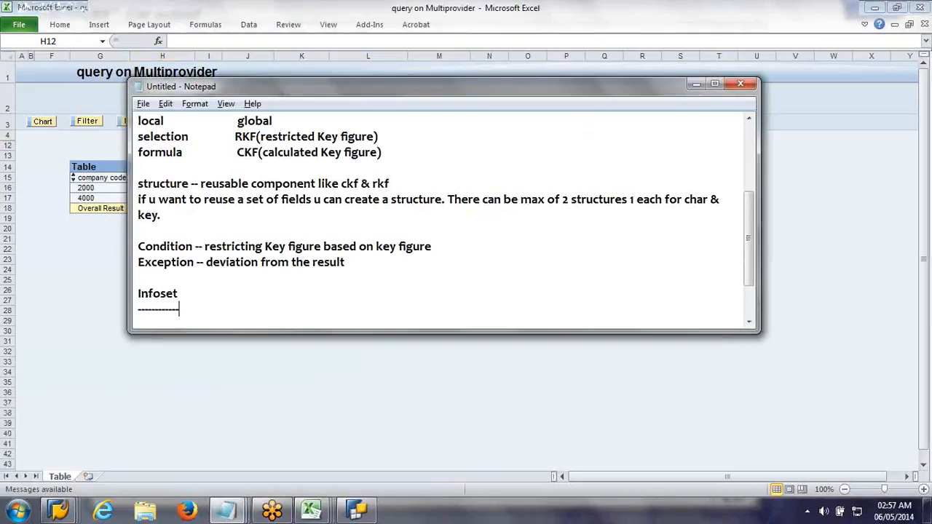
key(Return)
key(Return)
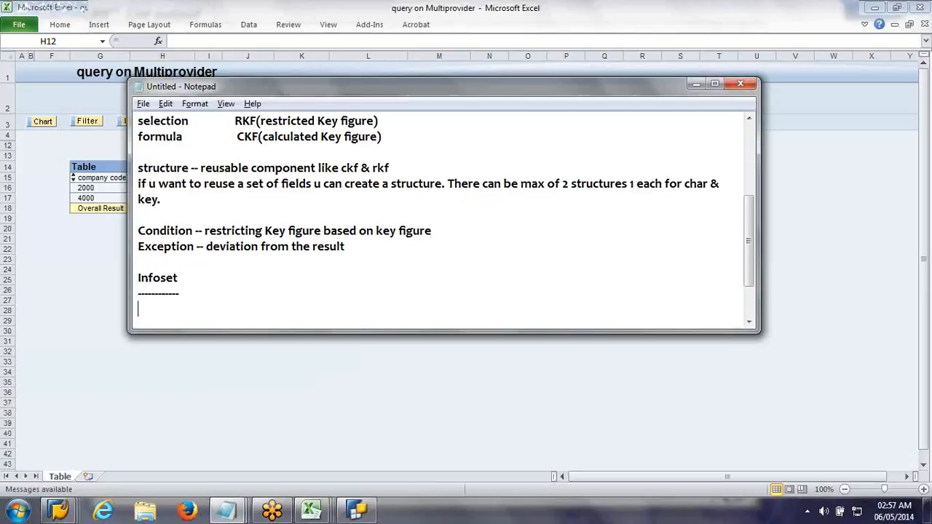
key(Return)
key(Return)
key(Return)
key(Return)
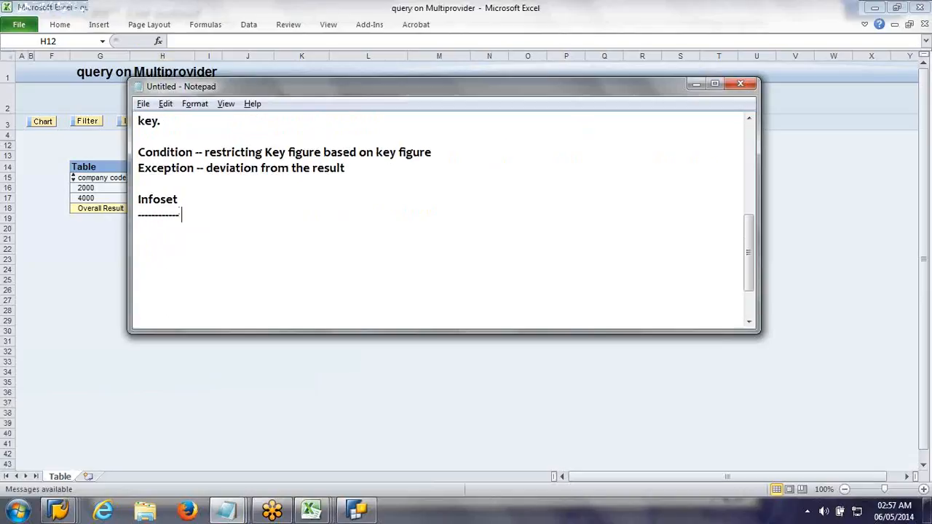
Step: Replace the heading "Infoset" with "Virtual Provider" and lengthen its dashed underline to match
key(BackSpace)
key(BackSpace)
key(BackSpace)
key(BackSpace)
key(BackSpace)
key(shift+Up)
key(Up)
key(Delete)
key(Delete)
key(Delete)
key(Delete)
key(Delete)
key(Delete)
key(Delete)
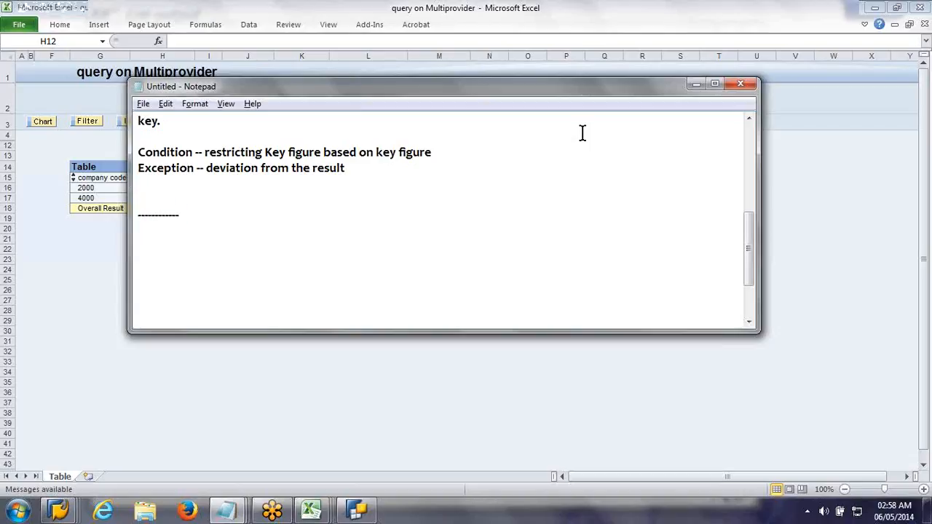
text(Virtual Provider)
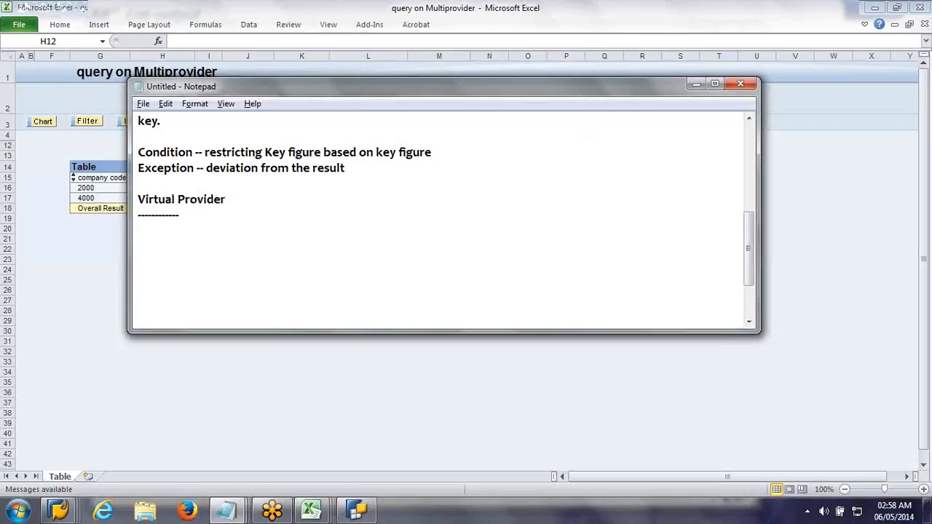
key(Down)
text(------------------------)
Step: Switch to SAP, leave the ZACTPLAN output for the Data Warehousing Workbench, and expand Actual Infoocube down to its DataSource
click(58, 512)
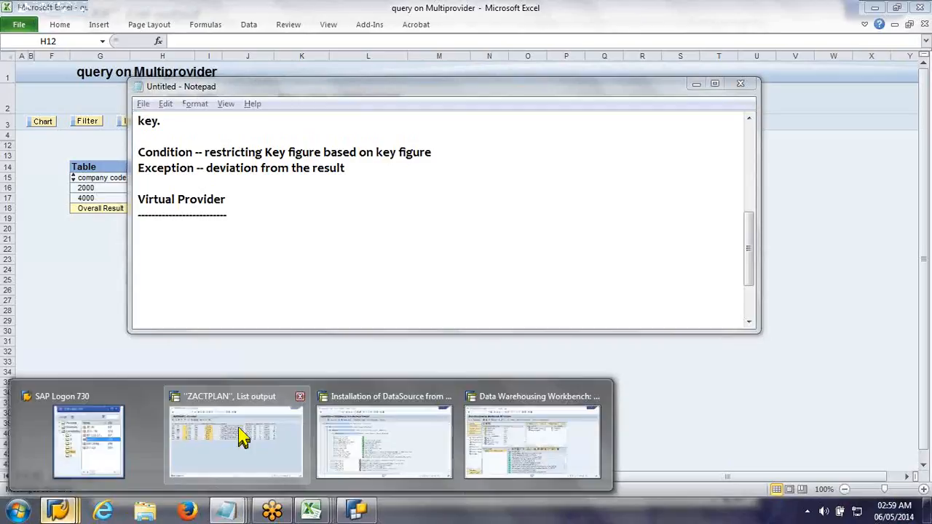
click(244, 437)
click(222, 42)
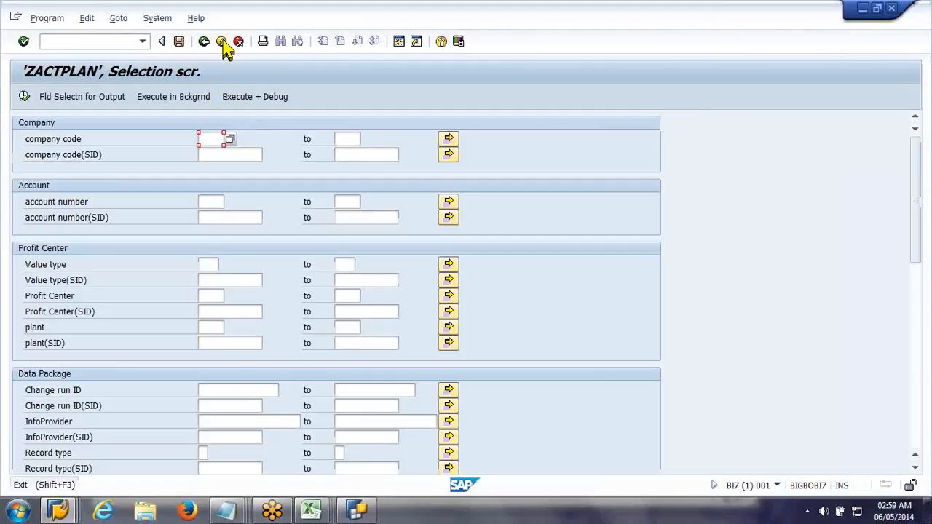
click(222, 42)
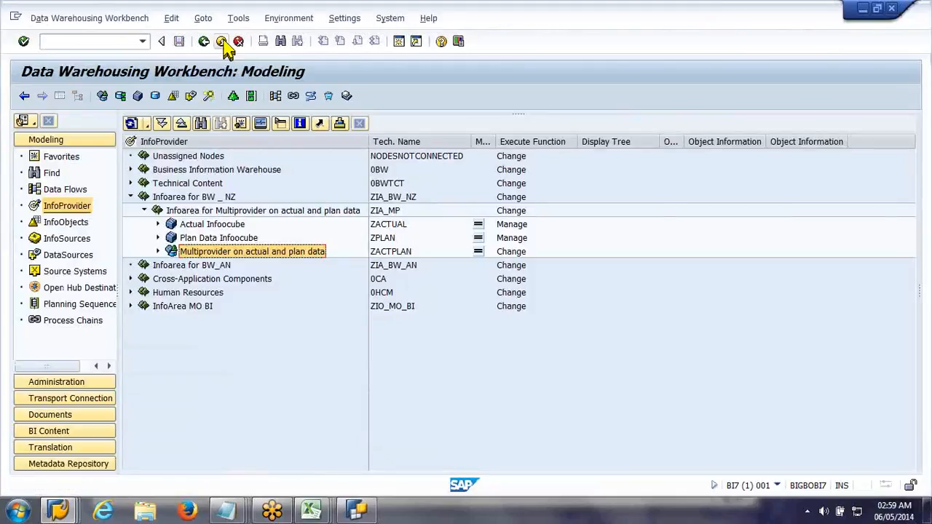
click(158, 224)
click(171, 237)
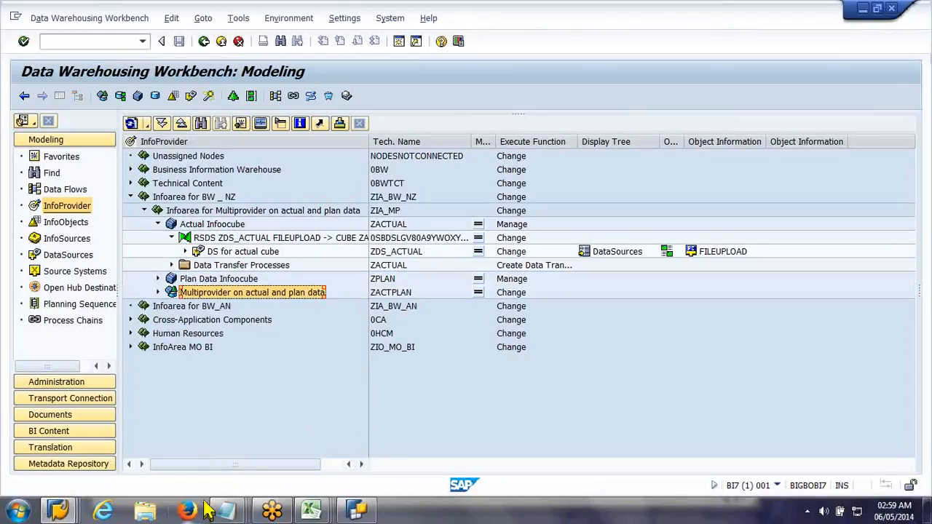
mouse_move(219, 512)
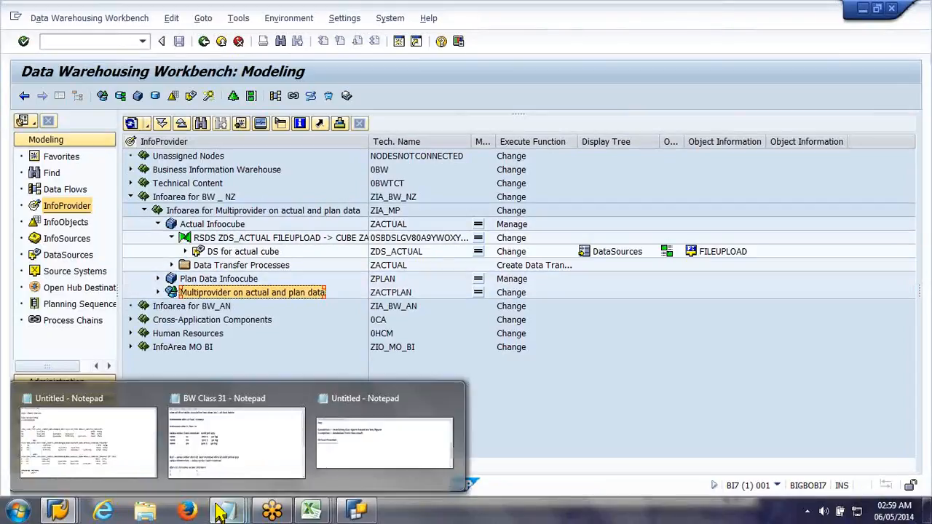
click(321, 459)
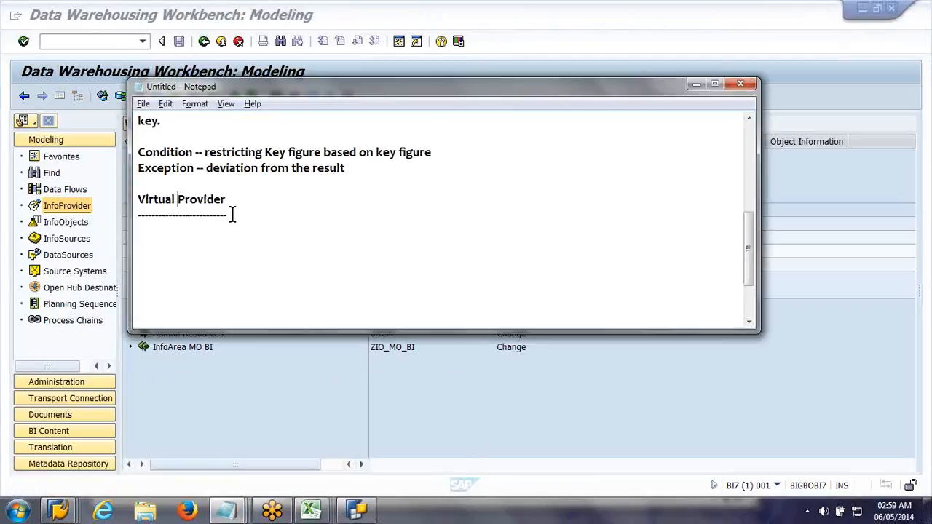
click(696, 86)
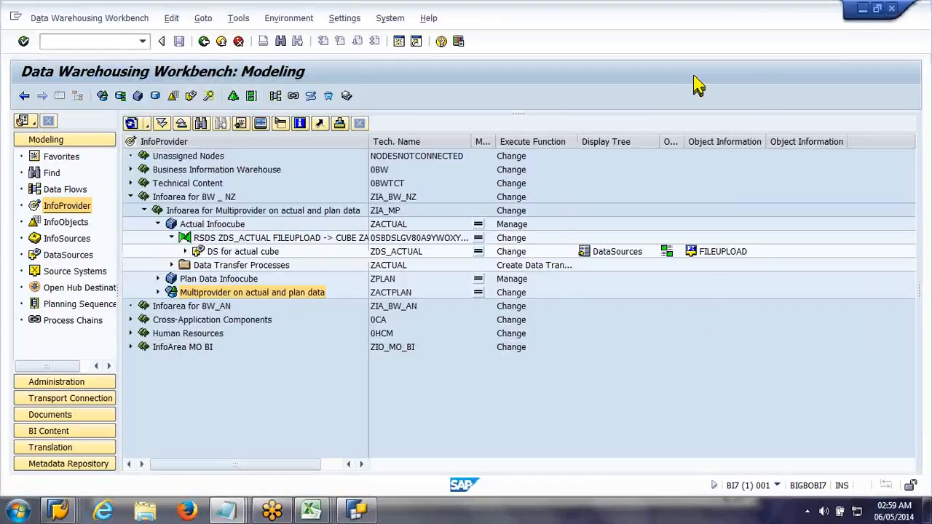
Step: Select "DS for actual cube", widen the InfoProvider column, and display the DataSources tree in the Modeling area
click(228, 257)
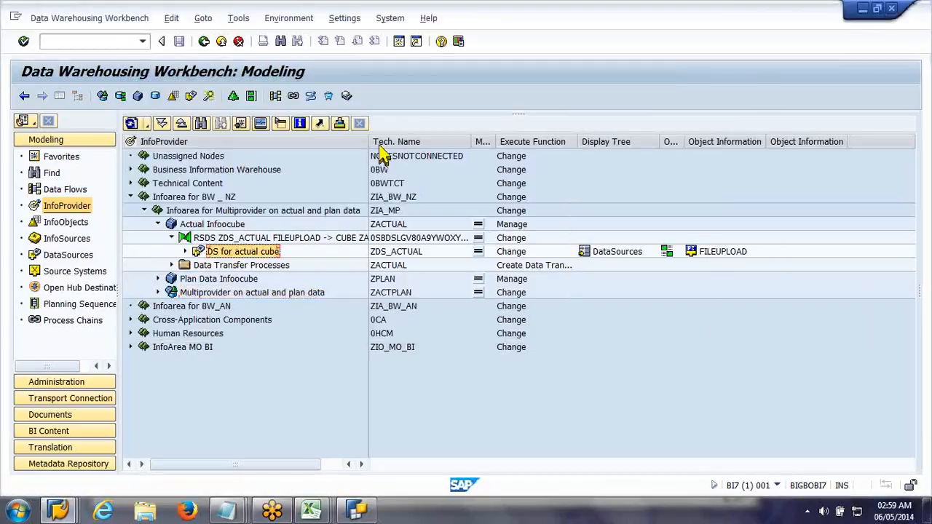
drag(369, 142, 444, 141)
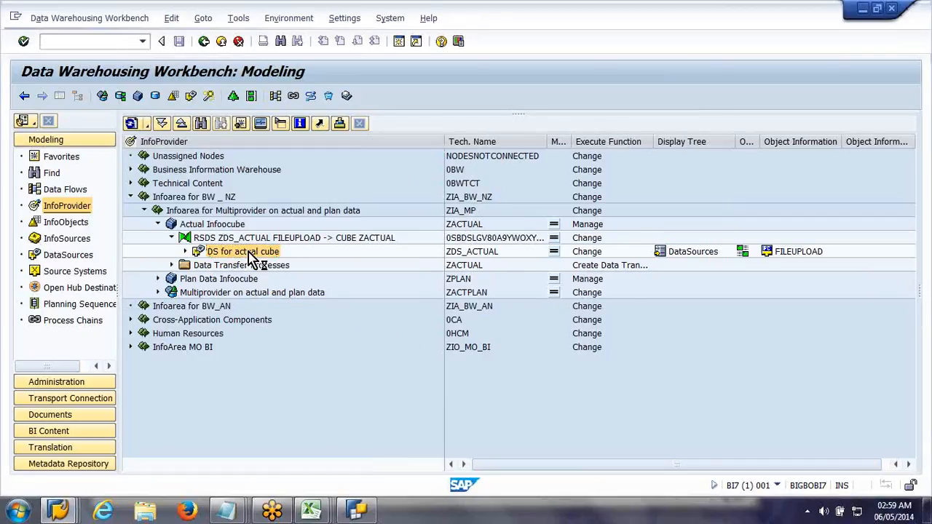
click(72, 257)
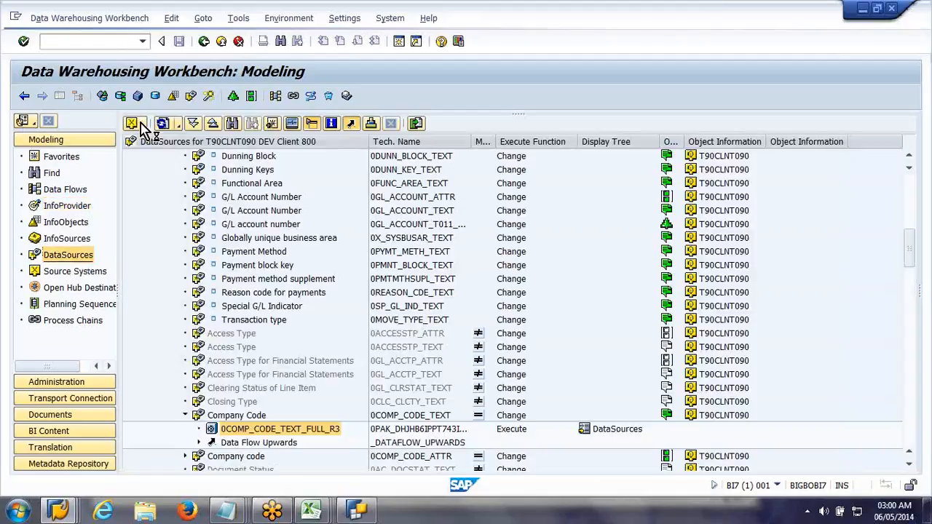
Step: Switch the DataSources tree to the File Upload source system FILEUPLOAD
click(142, 129)
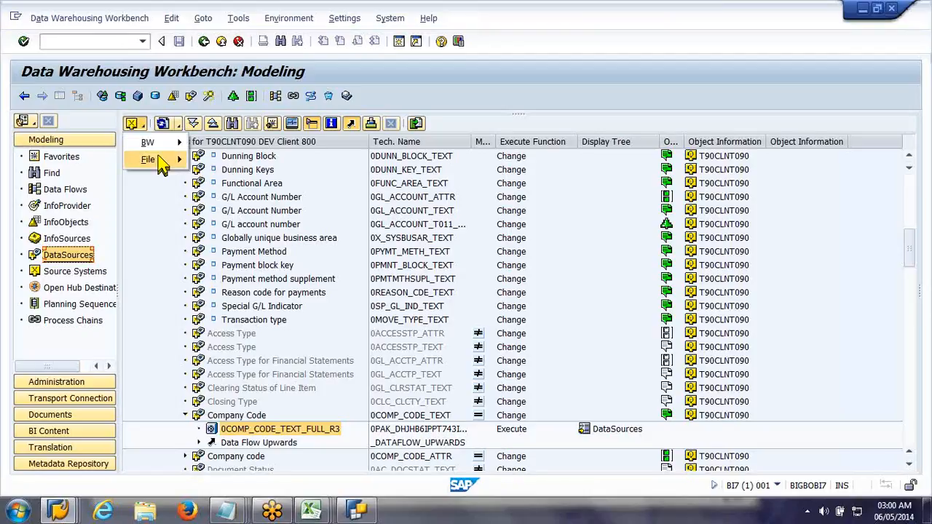
mouse_move(153, 159)
click(211, 158)
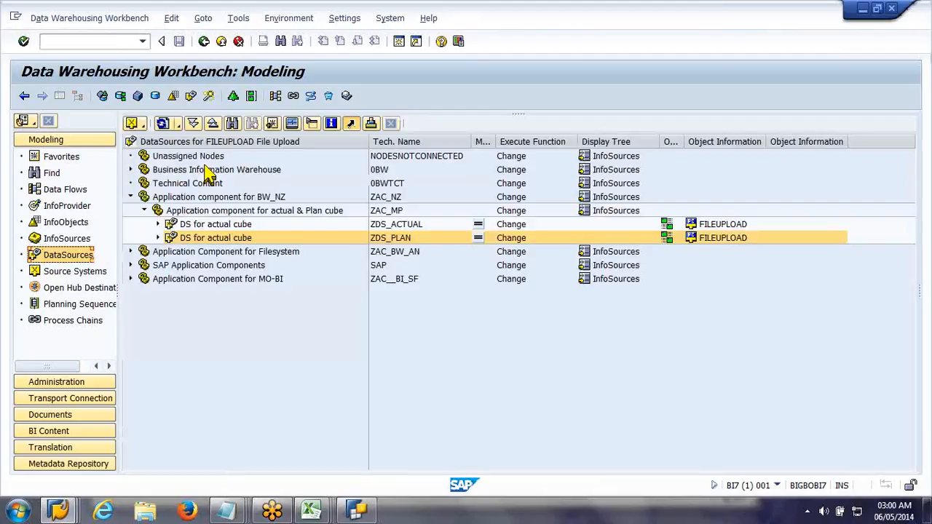
Step: Copy the DataSource ZDS_PLAN to a new DataSource zz_vprov in the source system FILEUPLOAD
right_click(202, 243)
click(280, 285)
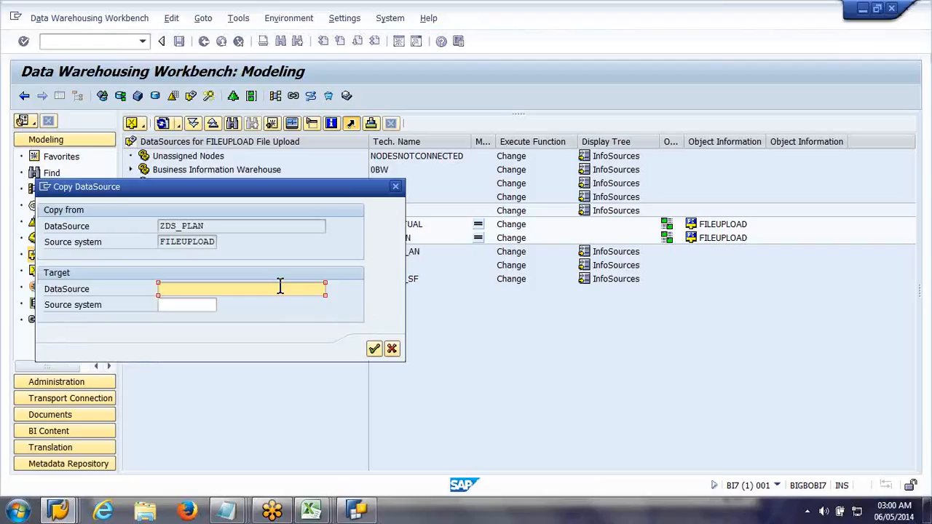
text(zz_vprov)
key(Tab)
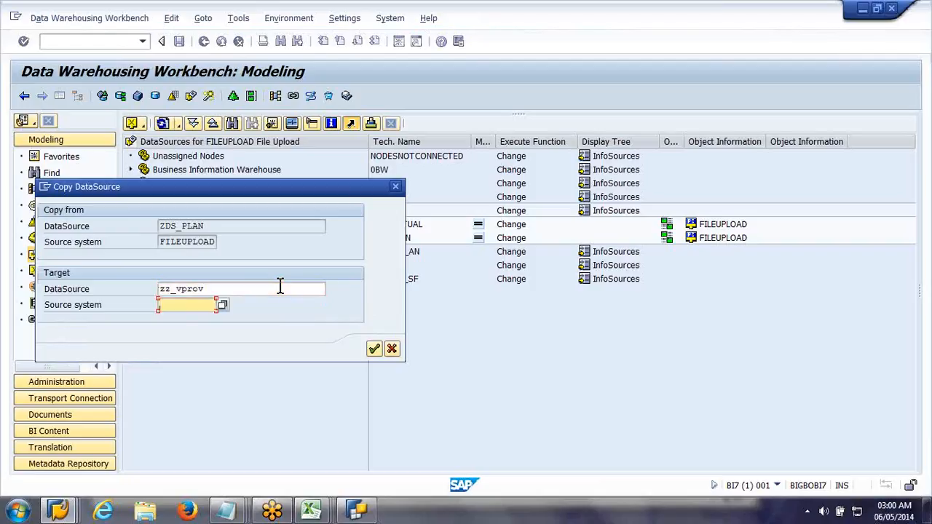
text(f)
key(Down)
key(Return)
key(Return)
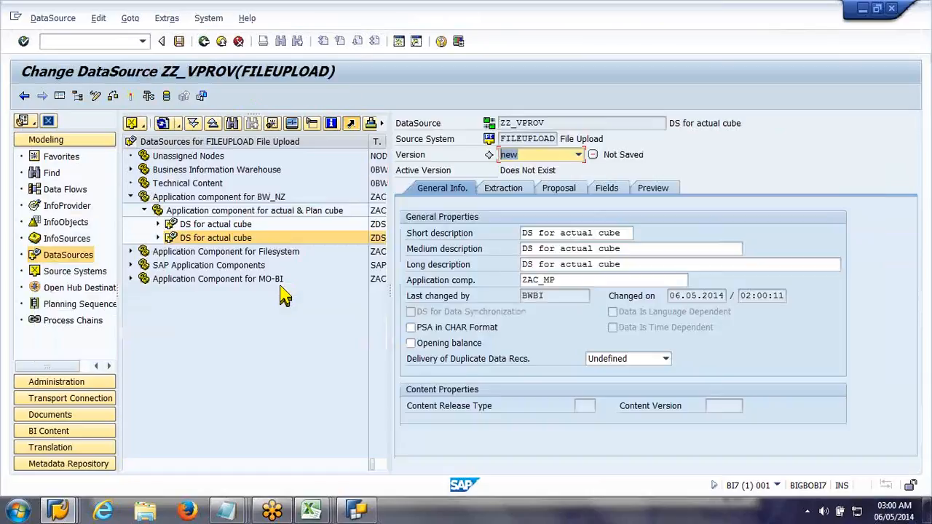
Step: Set the short description to "DS for Virtual Prov" and the medium and long descriptions to "DS for Virtual Provider"
drag(560, 234, 758, 231)
text(Virtual Prov)
key(Return)
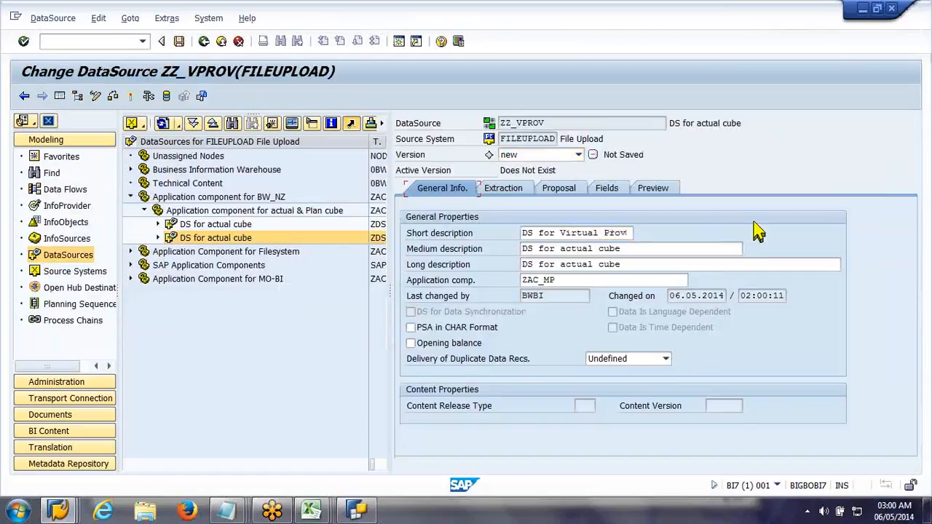
key(shift+Home)
key(ctrl+c)
key(Tab)
key(ctrl+v)
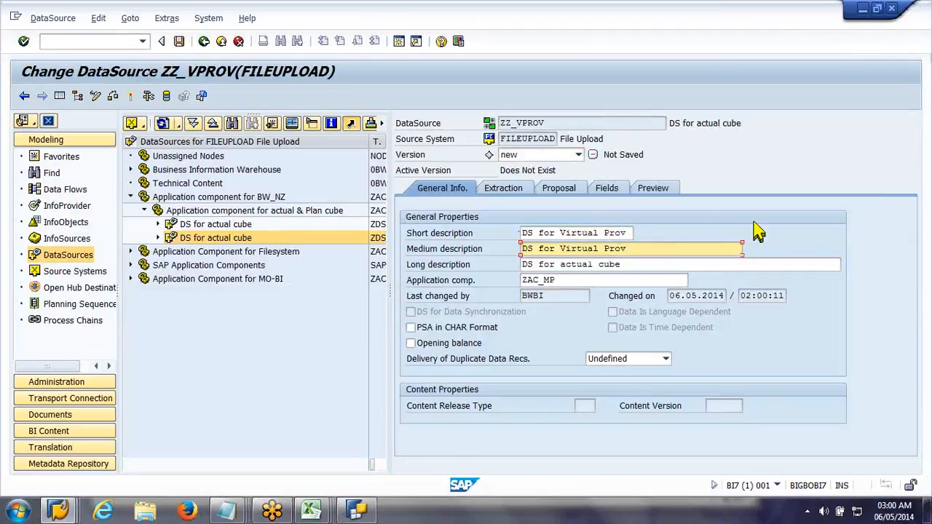
text(ider)
key(shift+Home)
key(ctrl+c)
key(Tab)
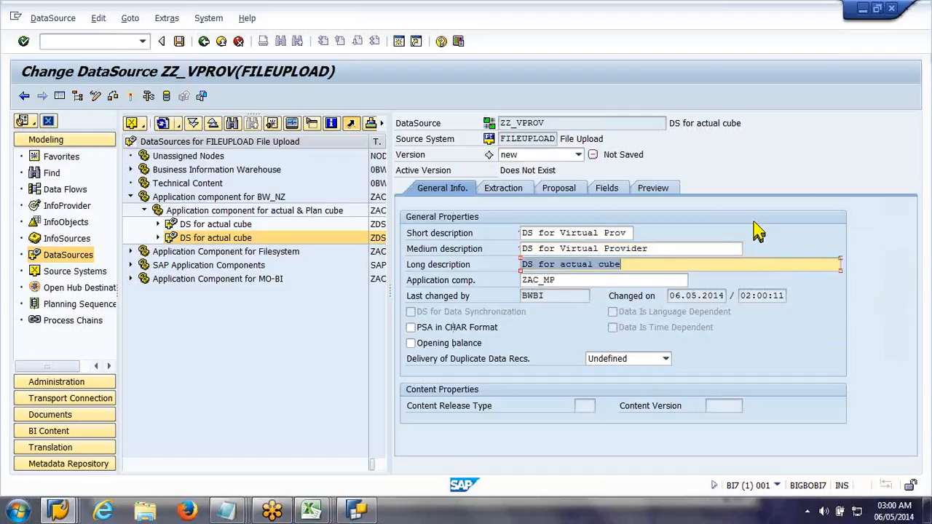
key(ctrl+v)
Step: Set Direct Access to Allowed in the extraction settings of DataSource ZZ_VPROV
click(508, 193)
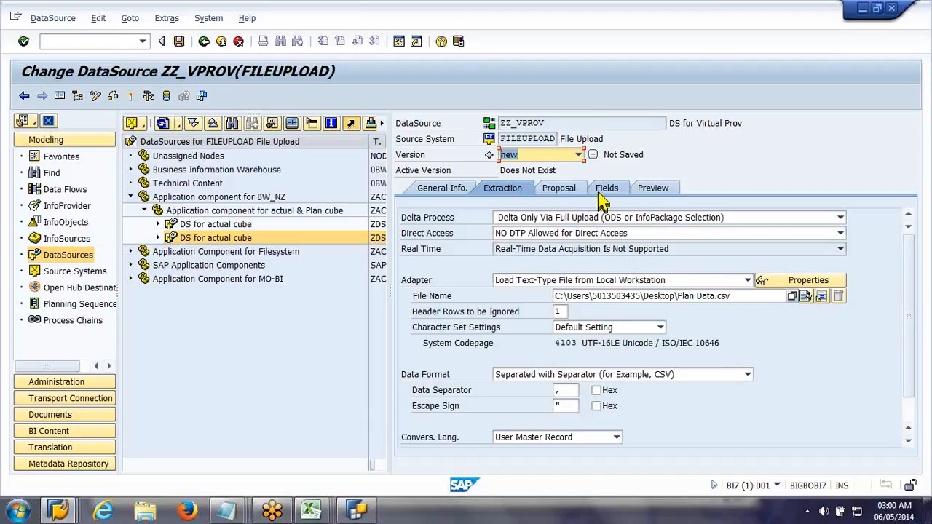
click(575, 193)
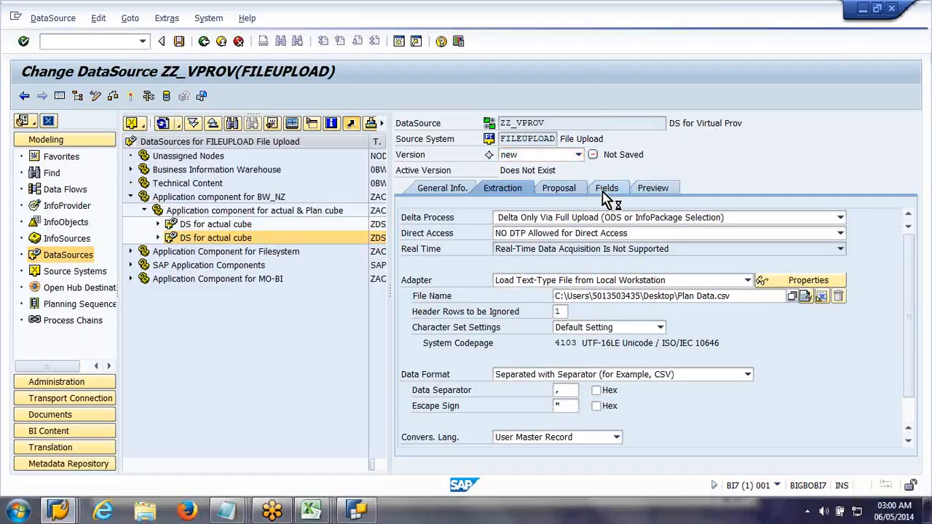
click(434, 193)
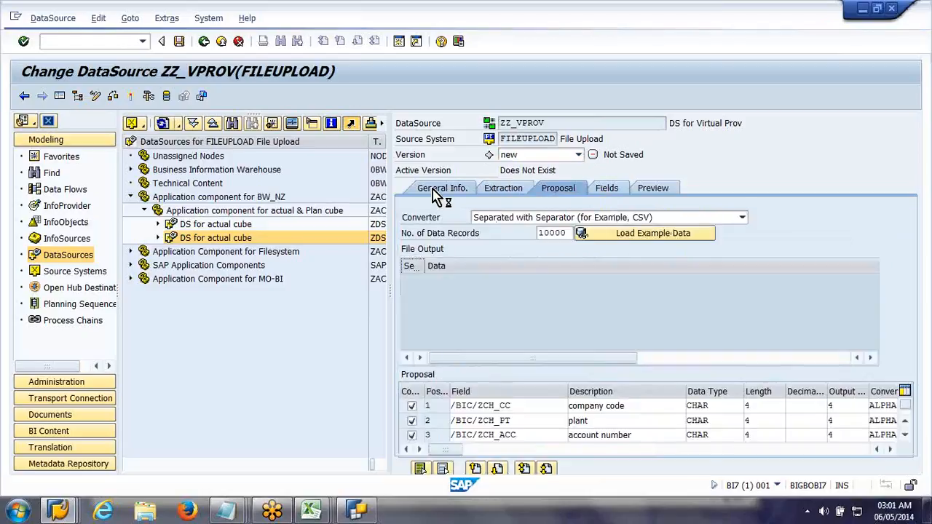
click(495, 189)
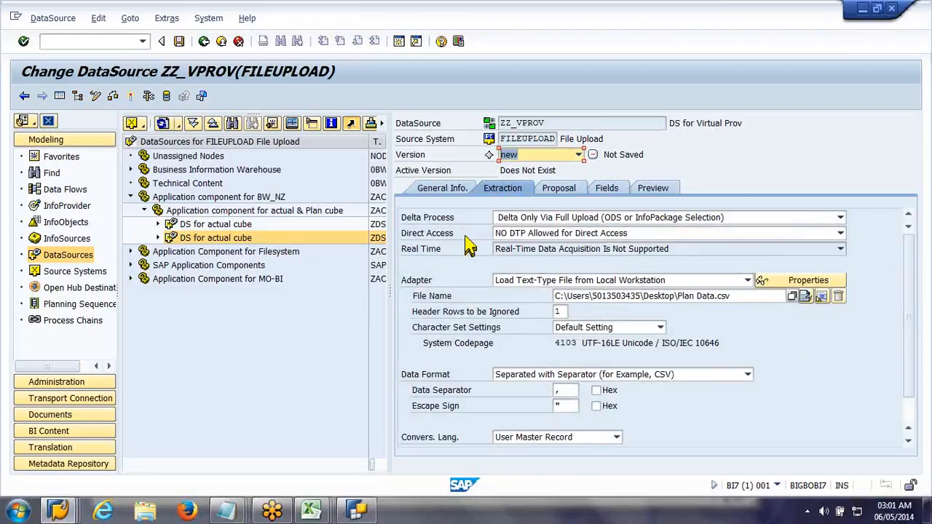
click(520, 237)
click(566, 261)
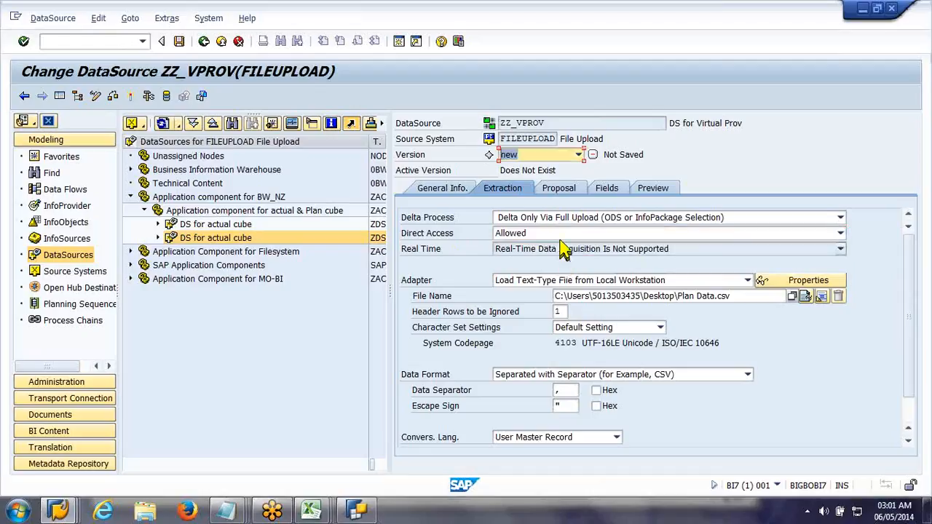
Step: Check the proposal and field attributes of DataSource ZZ_VPROV, and activate it
click(568, 190)
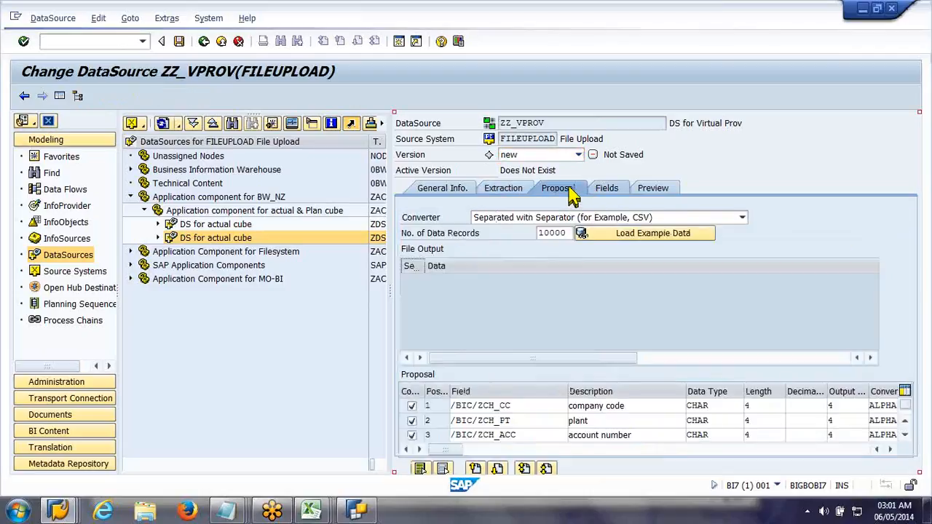
click(607, 188)
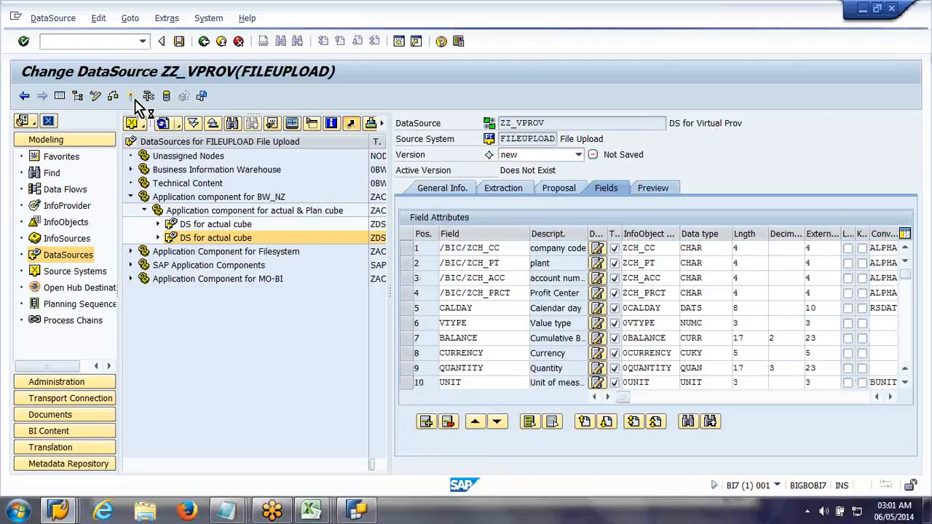
click(133, 98)
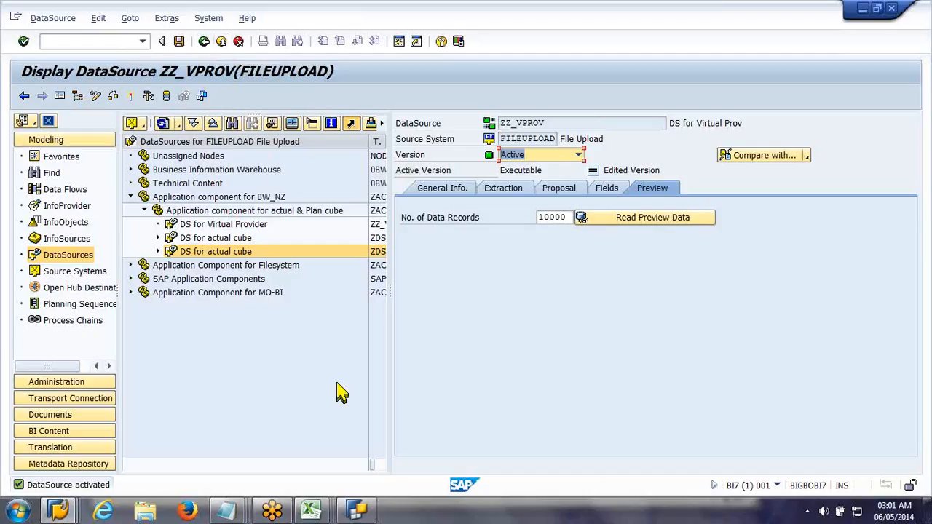
Step: Read the preview data of DataSource ZZ_VPROV and look through its columns
click(318, 513)
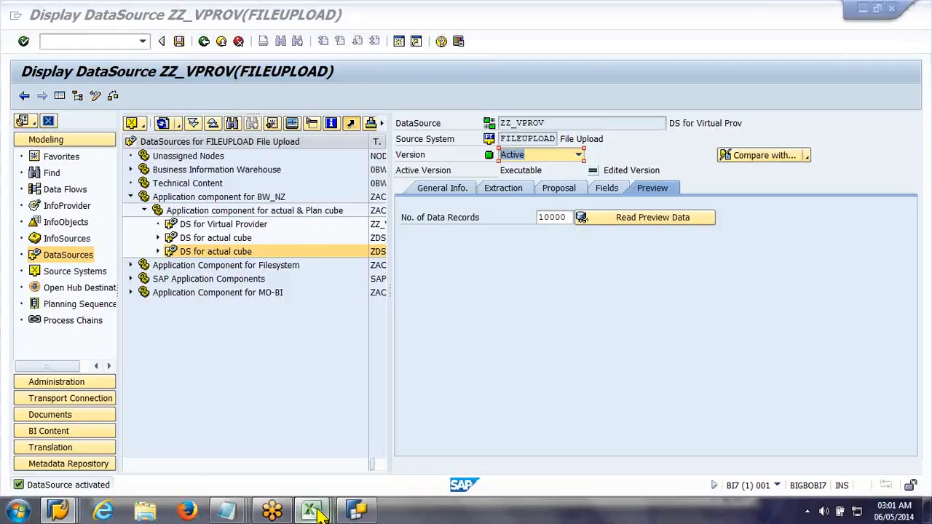
click(319, 513)
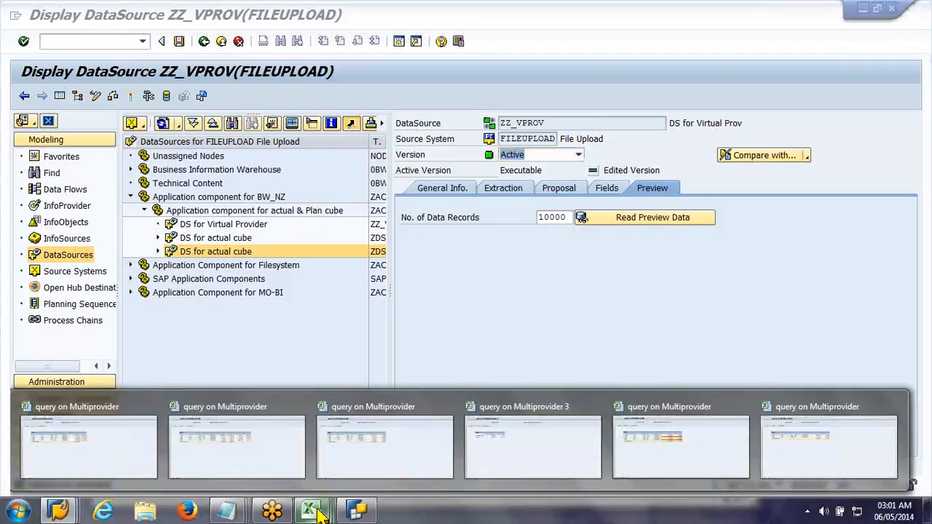
click(659, 222)
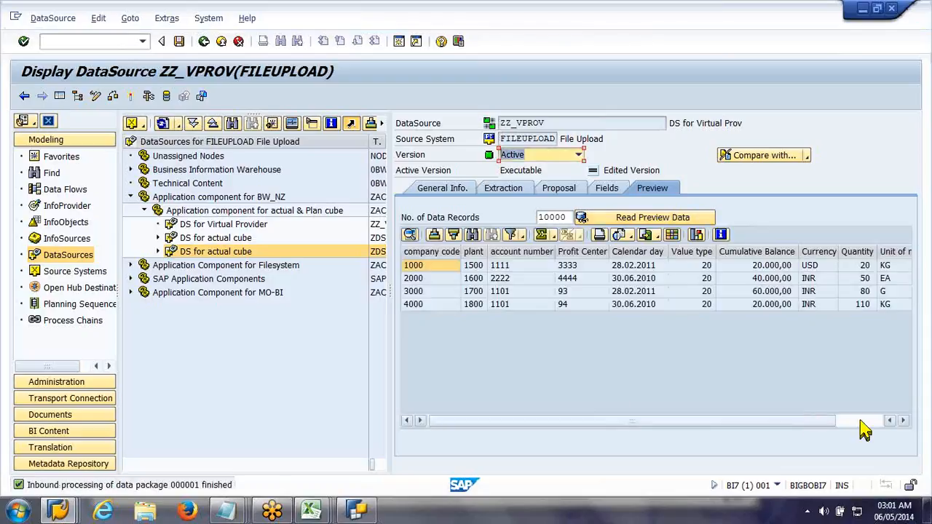
click(860, 421)
click(453, 422)
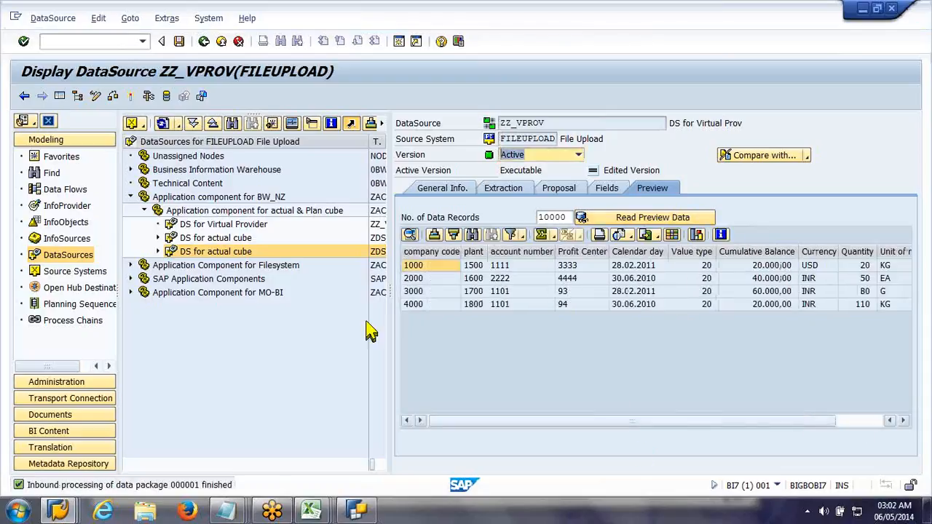
Step: Leave DataSource ZZ_VPROV for the InfoProvider tree and collapse the Actual Infoocube node
click(222, 40)
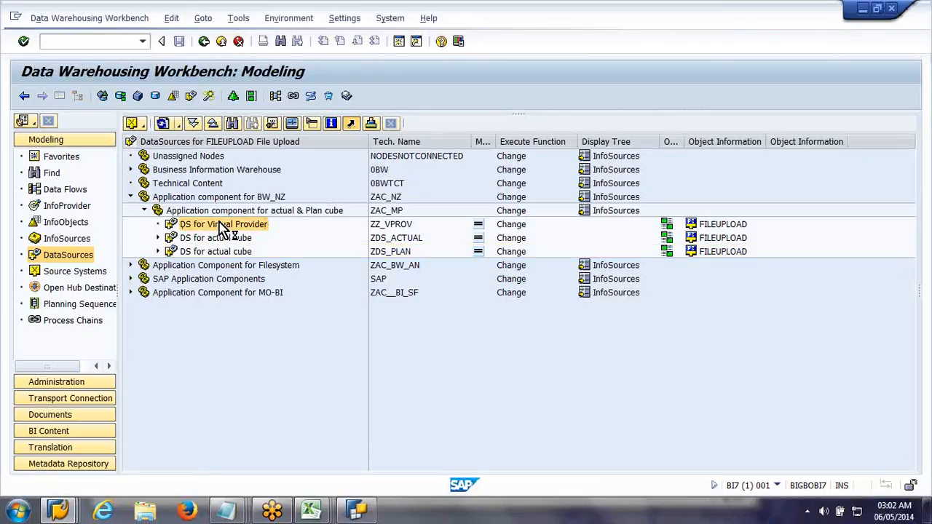
right_click(222, 225)
click(59, 210)
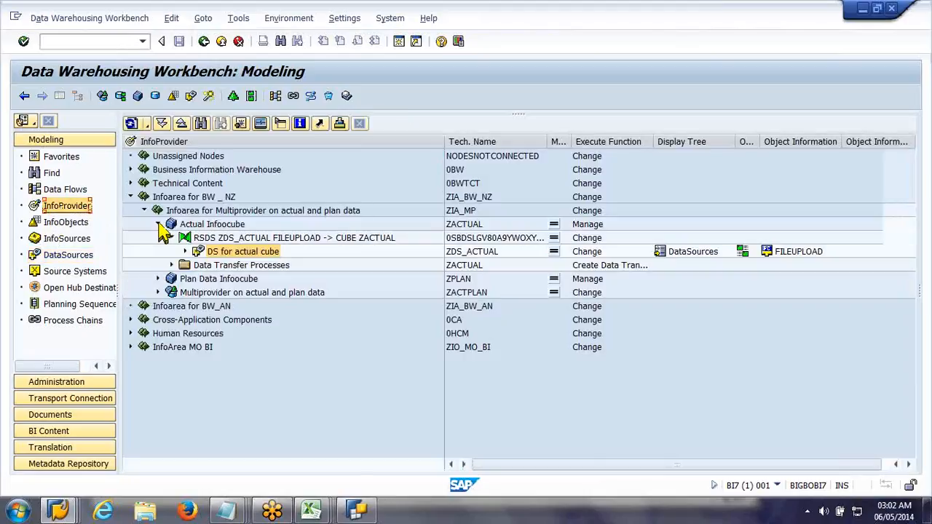
click(159, 226)
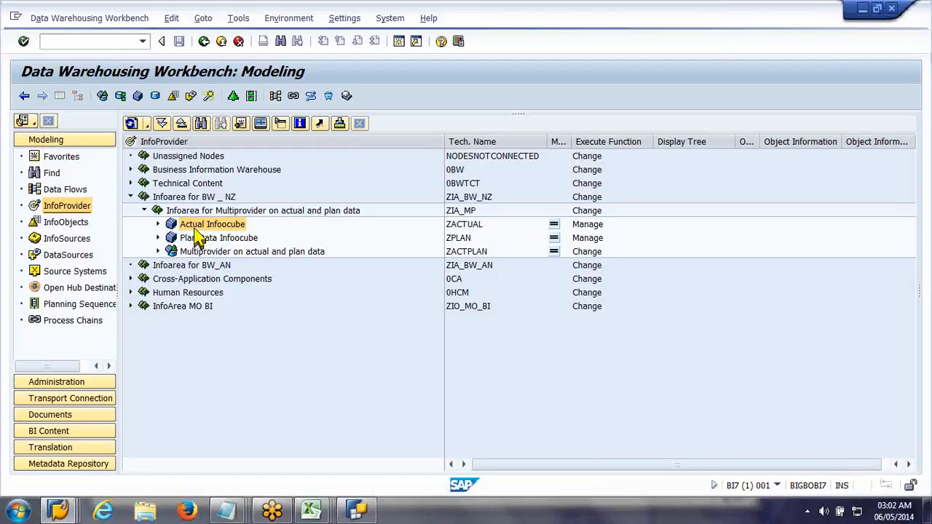
right_click(198, 238)
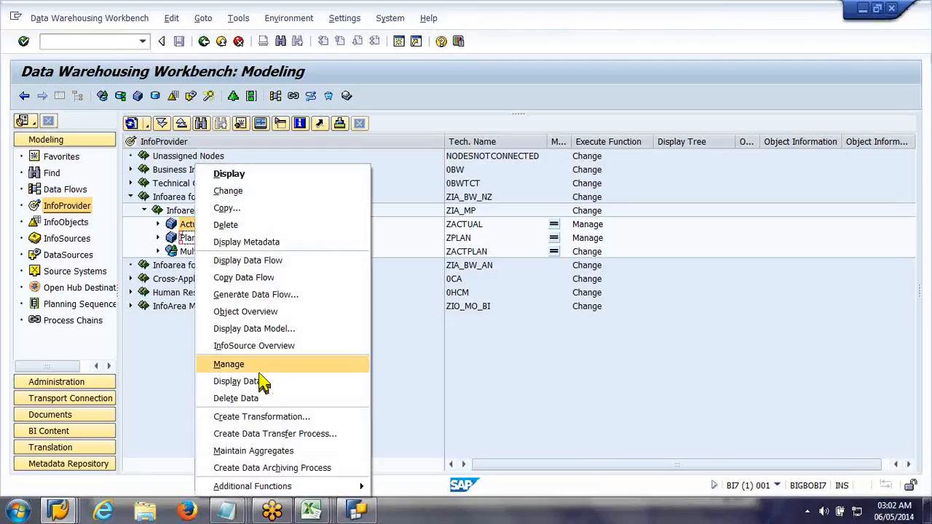
click(177, 223)
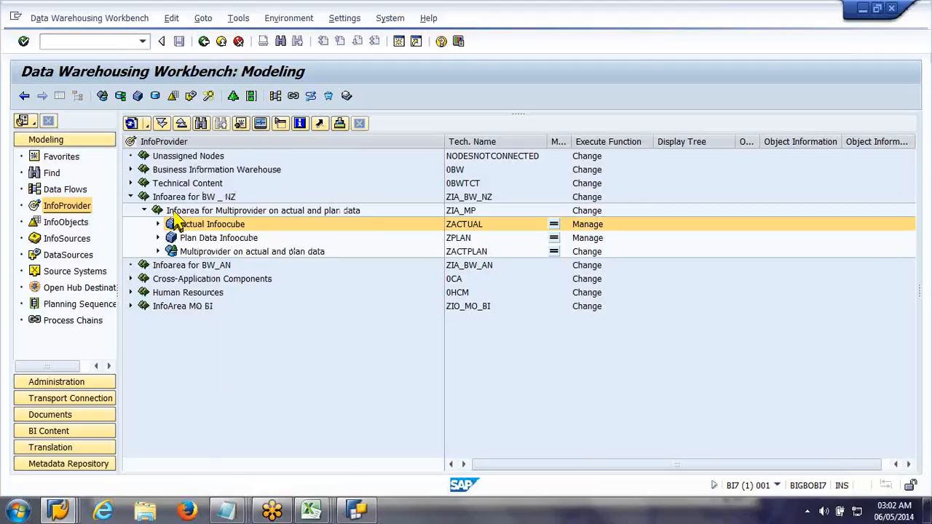
Step: Start a new VirtualProvider in the infoarea for Multiprovider on actual and plan data, with zactual as template
click(170, 213)
right_click(168, 213)
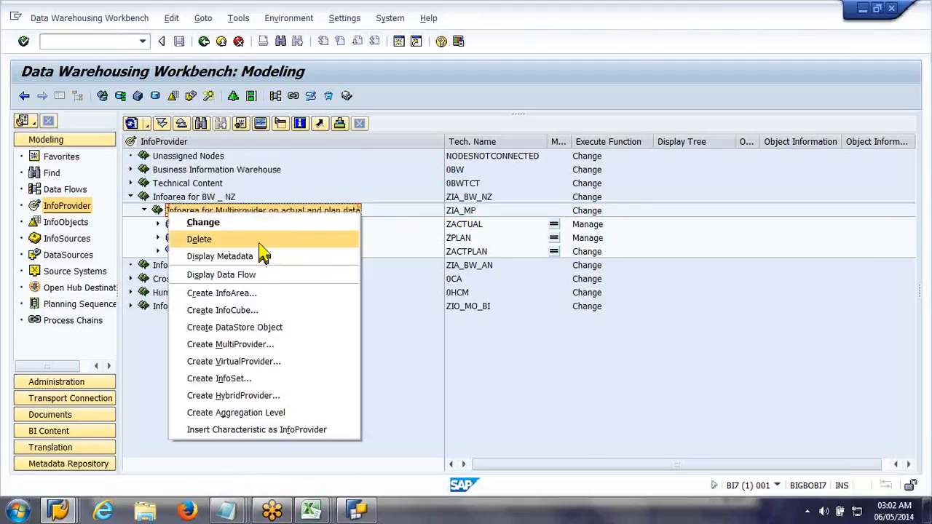
click(314, 360)
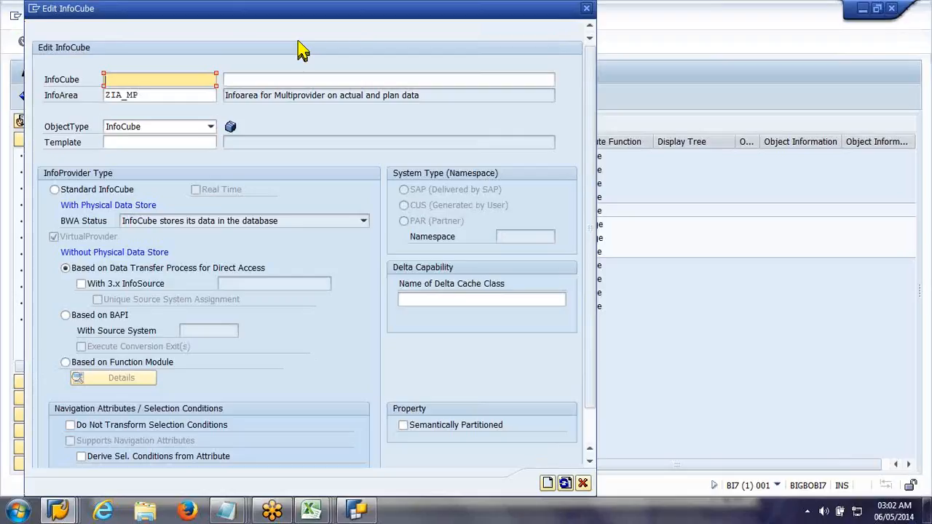
drag(327, 16, 347, 16)
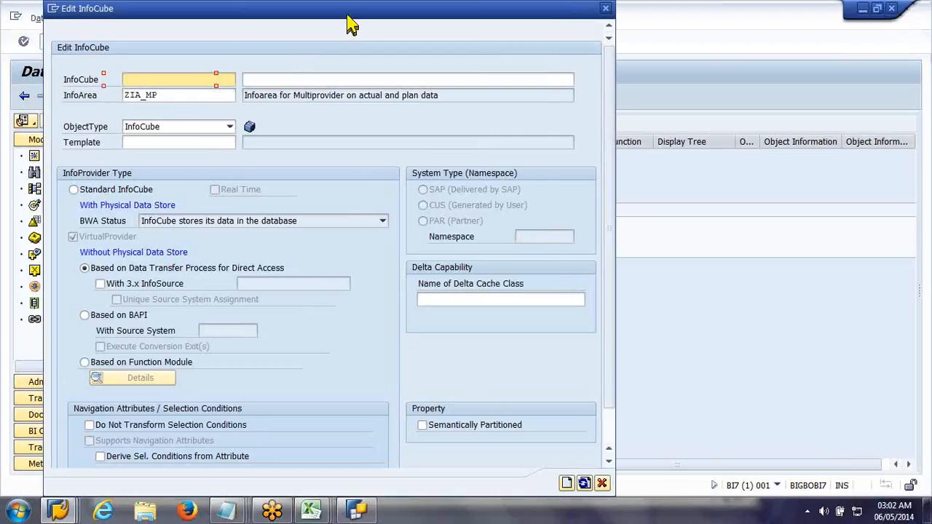
drag(347, 24, 617, 49)
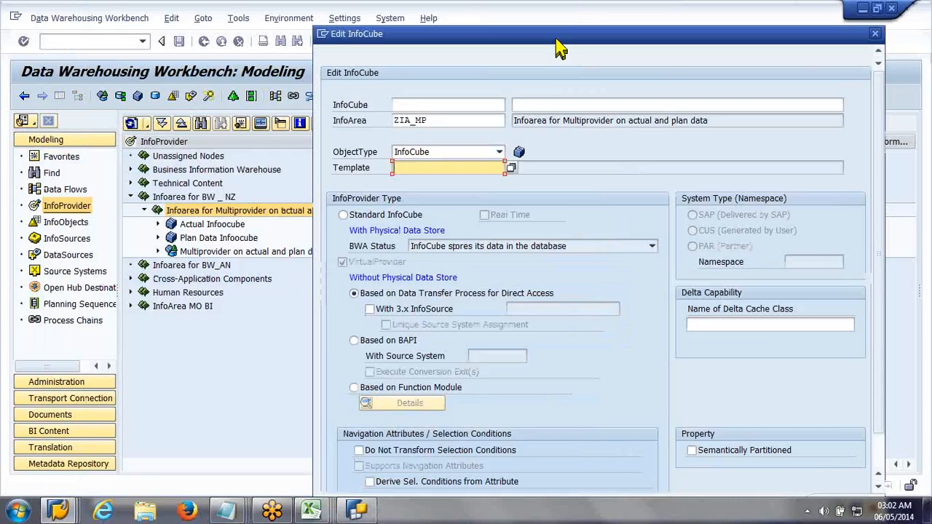
text(zactual)
drag(556, 41, 732, 30)
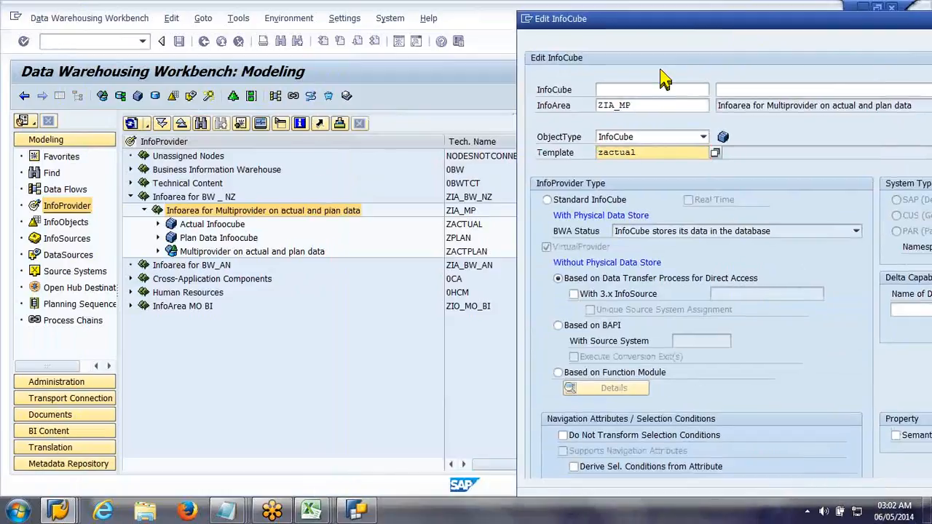
Step: Name the new VirtualProvider zvprov with the description "Virtual Provider on Actual Data"
click(566, 133)
text(zvprov)
key(Tab)
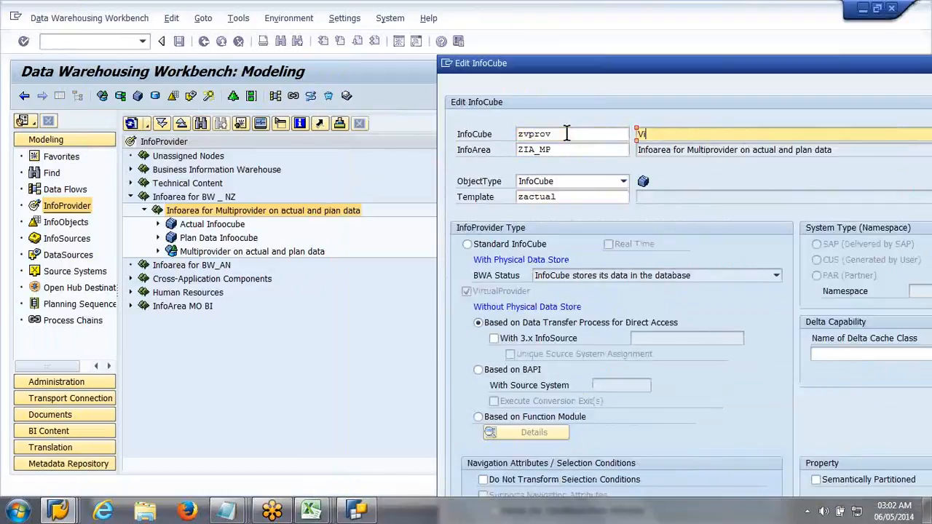
text(Virtual Provider on )
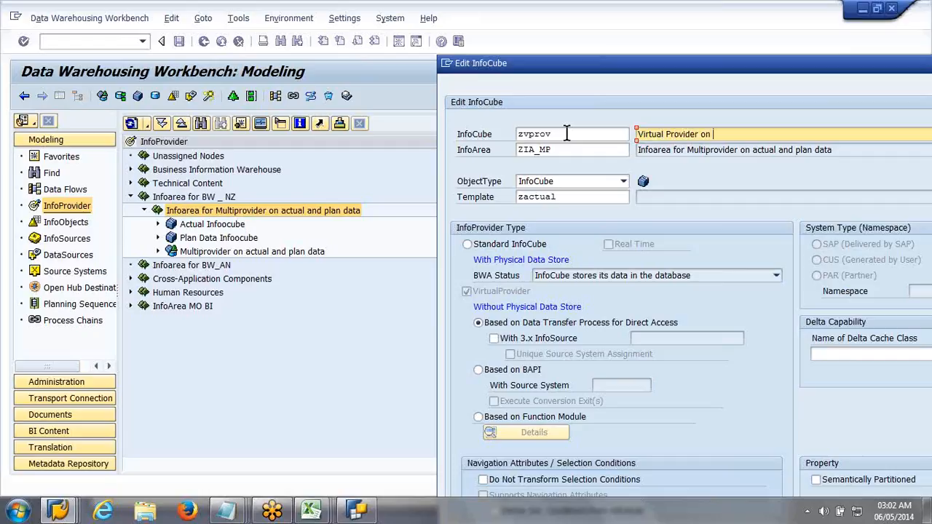
text(Actual Data)
Step: Choose "Based on BAPI" as the type of the VirtualProvider
drag(413, 66, 394, 58)
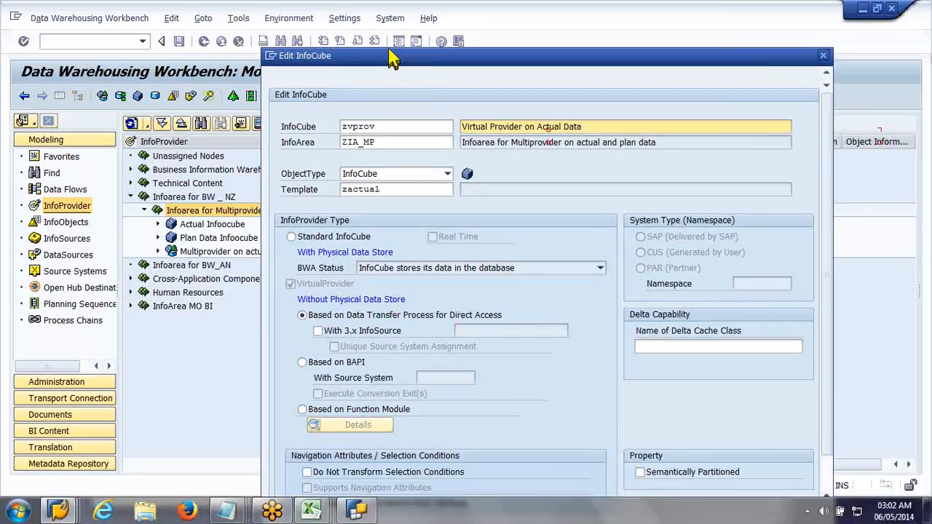
drag(393, 60, 372, 51)
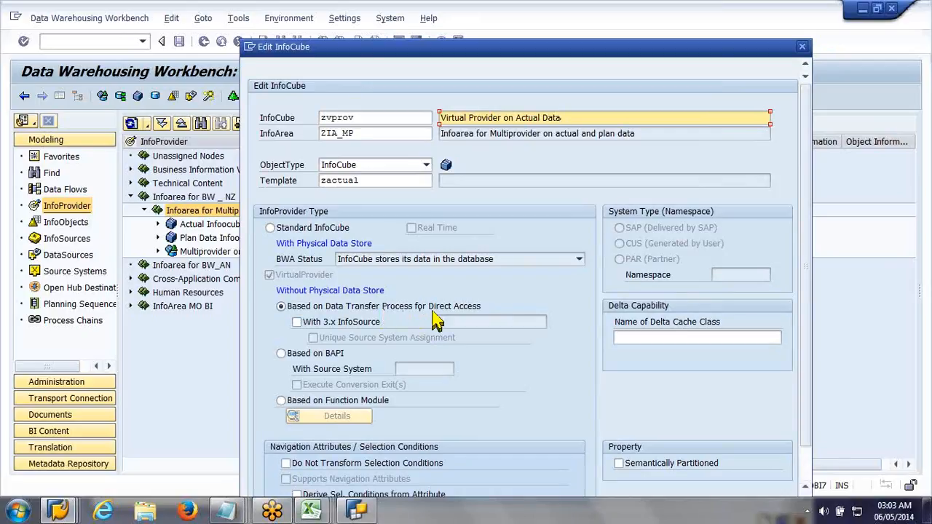
click(320, 357)
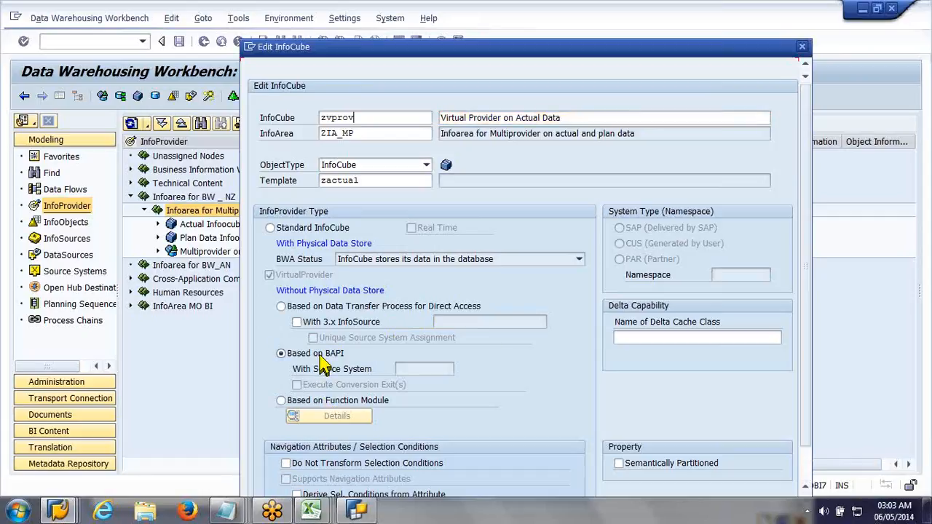
Step: Base VirtualProvider ZVPROV on a Data Transfer Process for Direct Access, then create and activate it
click(333, 400)
click(297, 307)
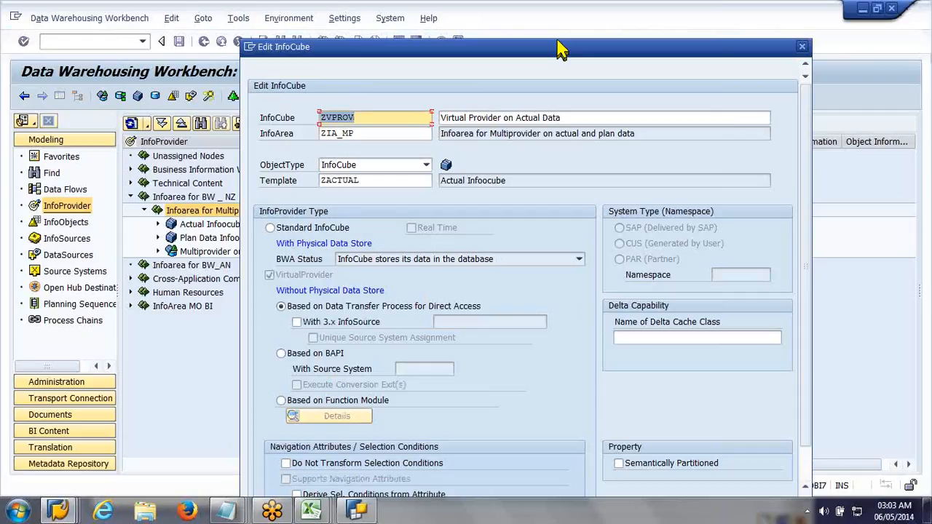
drag(559, 48, 563, 42)
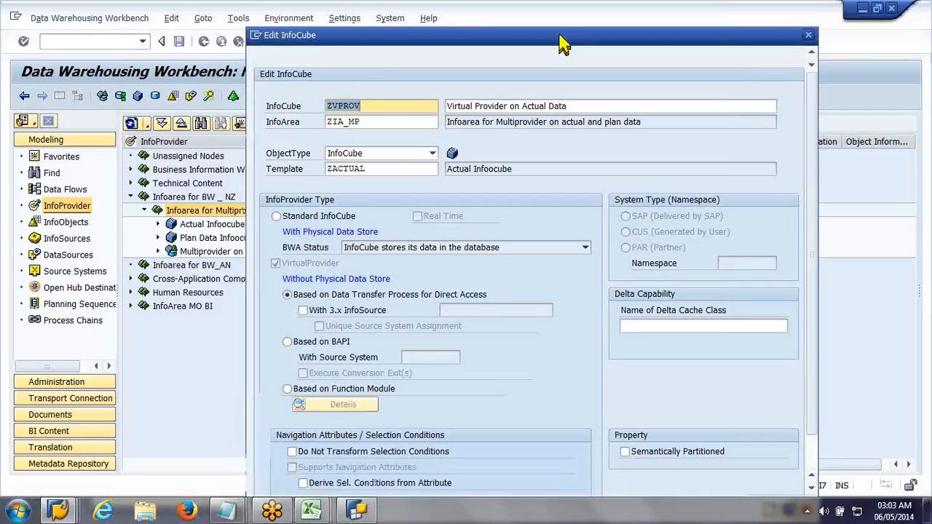
drag(559, 35, 572, 13)
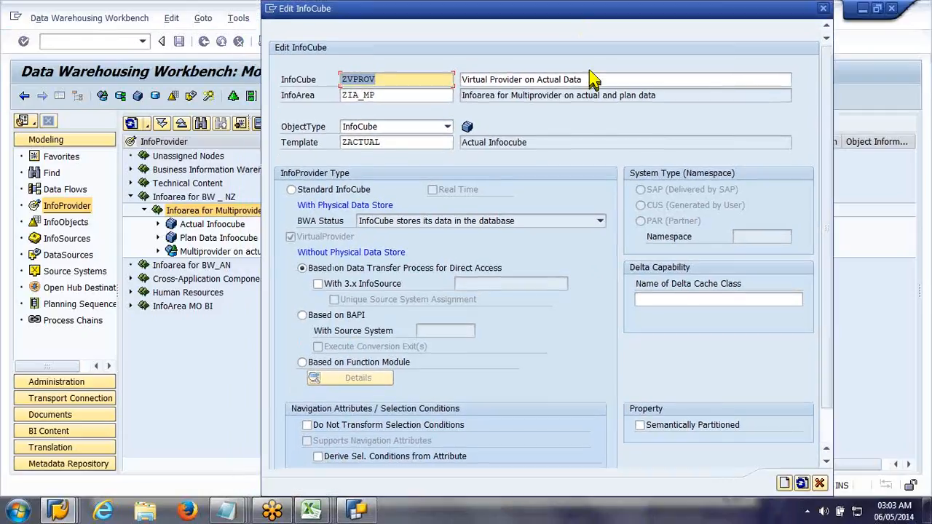
click(783, 480)
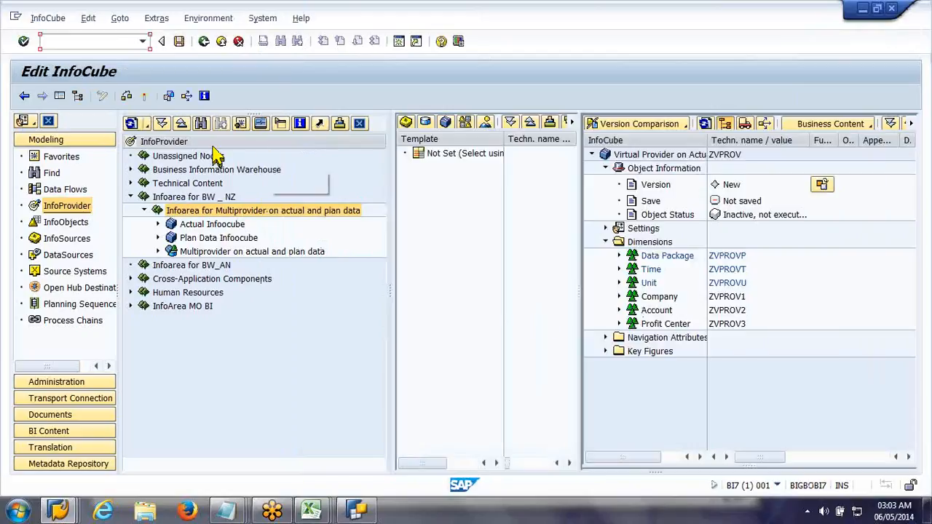
click(147, 97)
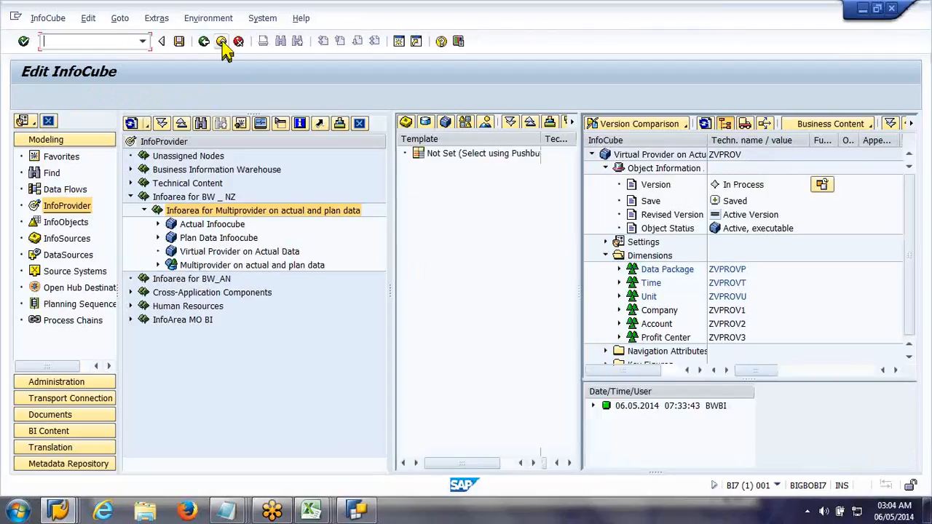
click(222, 42)
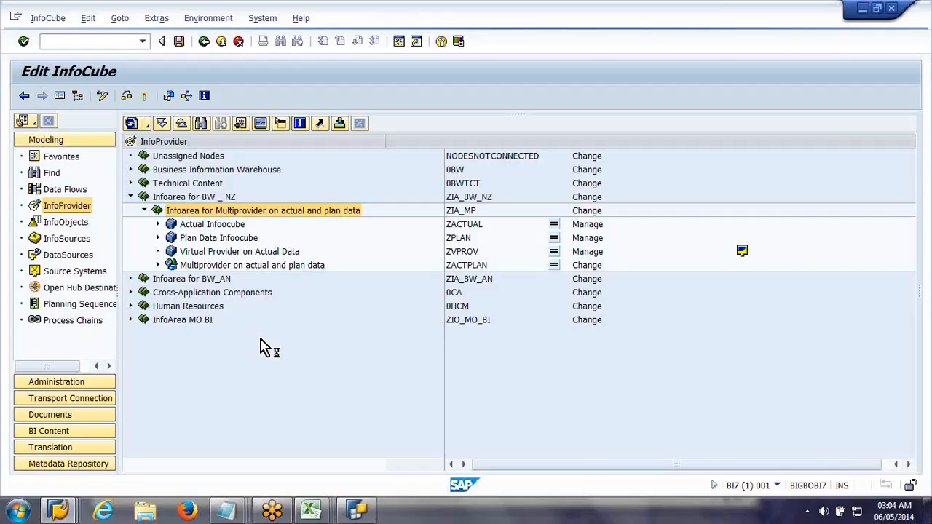
Step: Create a transformation from DataSource ZZ_VPROV in source system FILEUPLOAD to InfoCube ZVPROV
click(79, 258)
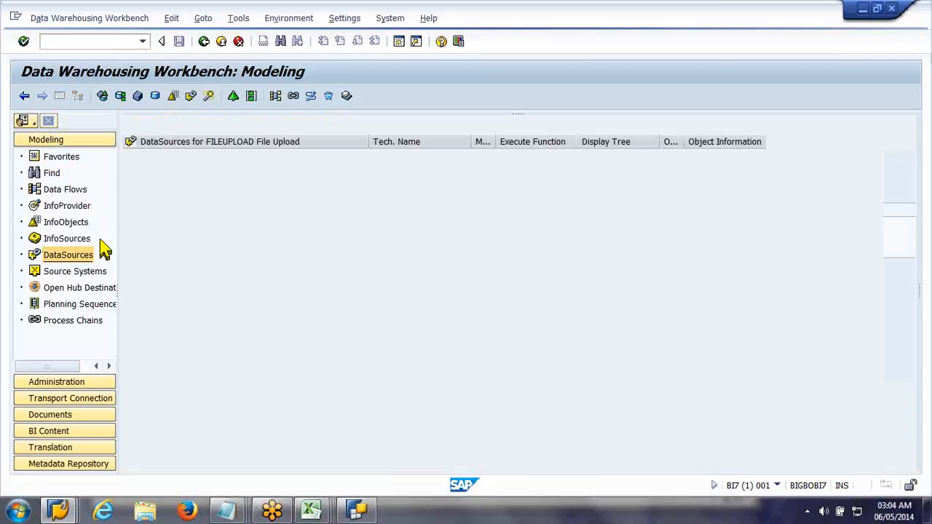
right_click(219, 226)
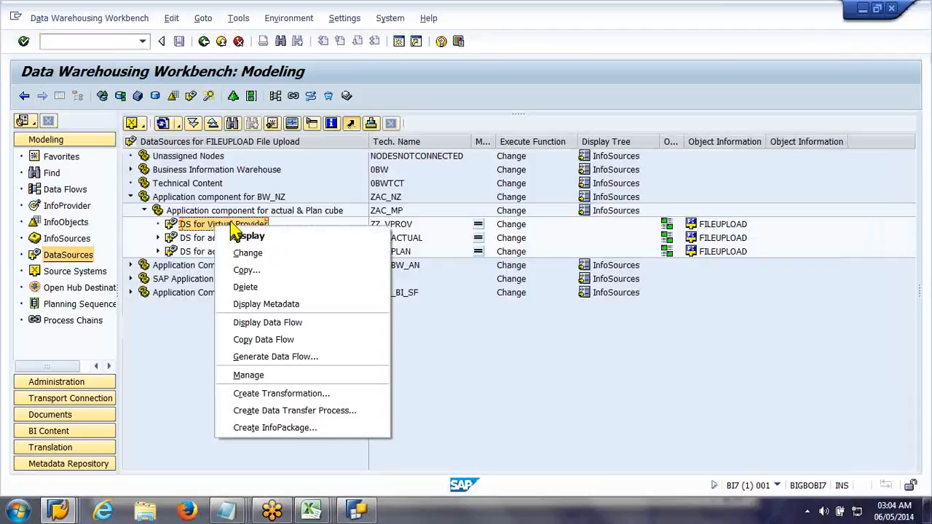
click(358, 398)
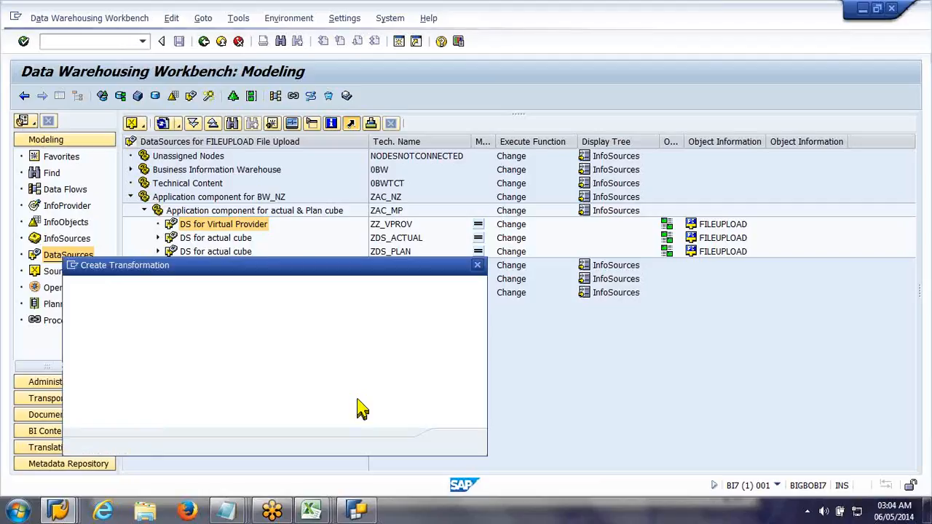
click(265, 305)
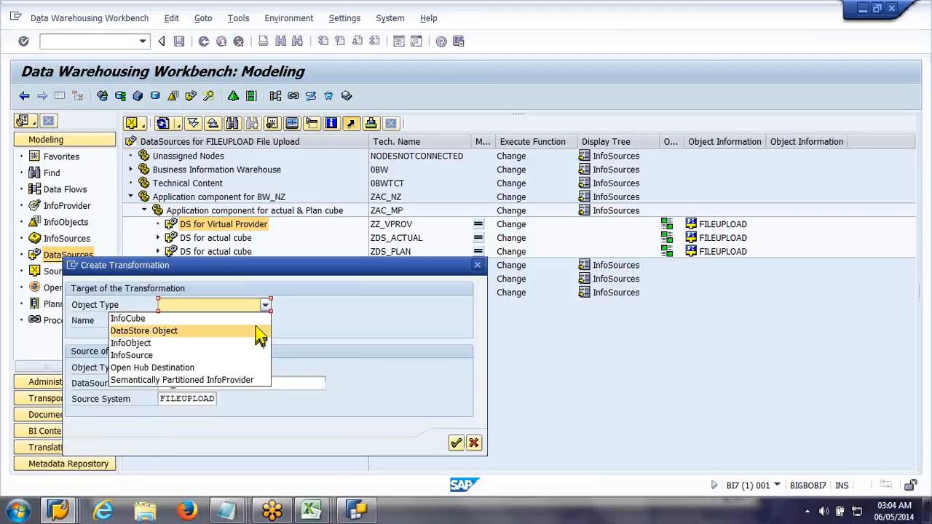
click(256, 319)
click(256, 320)
text(ZVPROV)
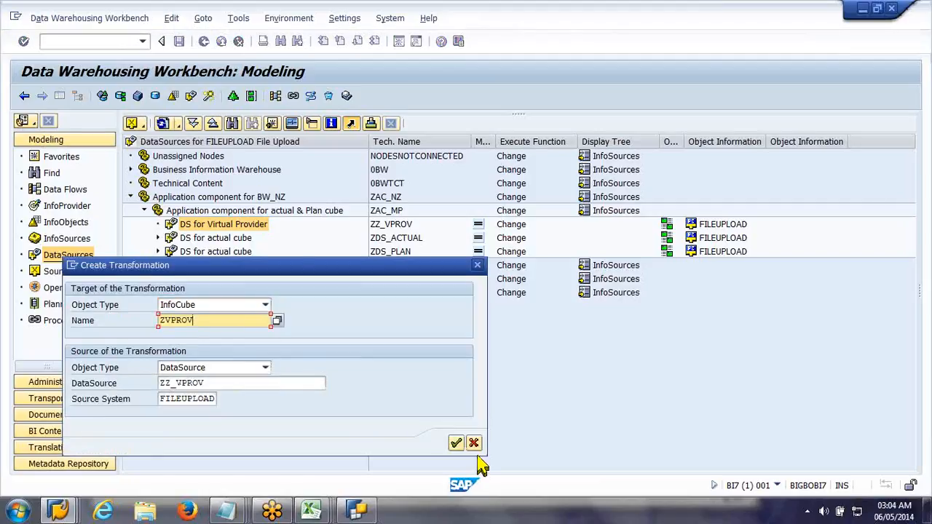
click(456, 444)
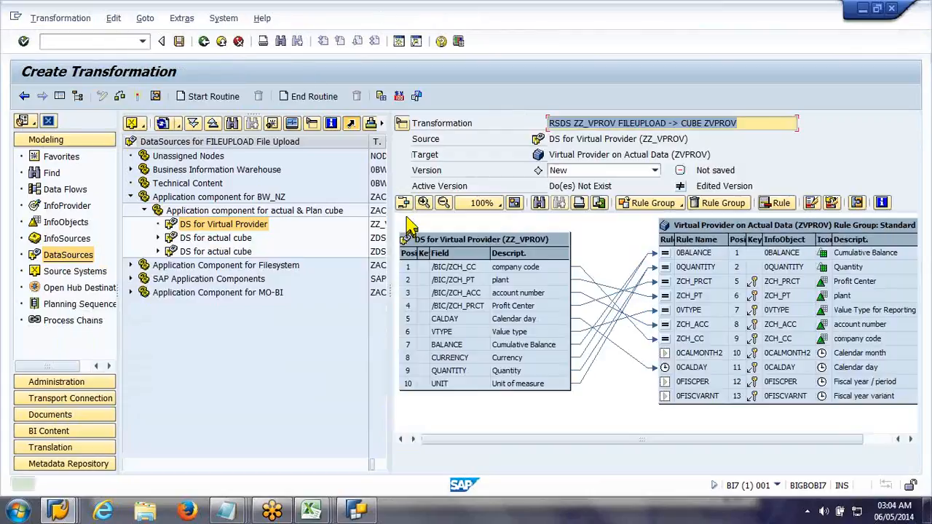
Step: Map CALDAY to fiscal year / period 0FISCPER and assign the constant V3 to fiscal year variant 0FISCVARNT
click(664, 384)
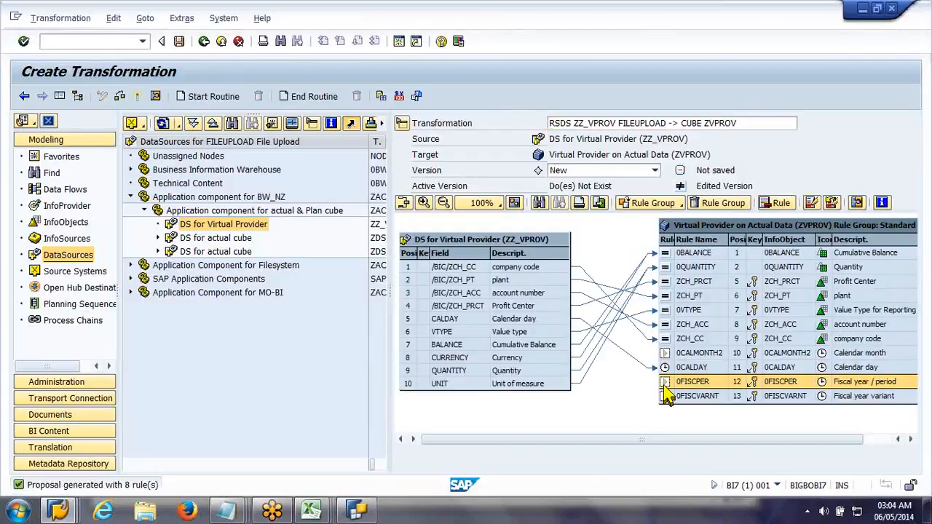
right_click(664, 387)
click(675, 411)
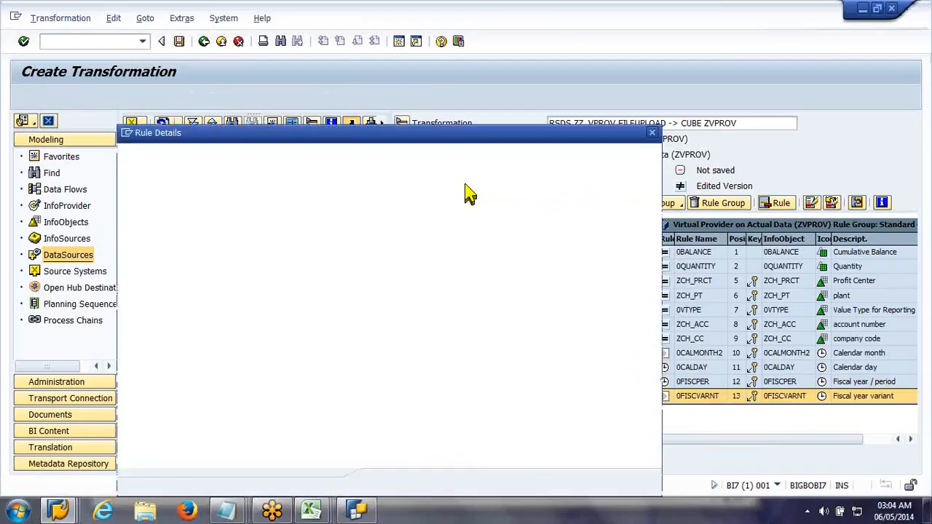
click(385, 187)
click(277, 200)
click(462, 484)
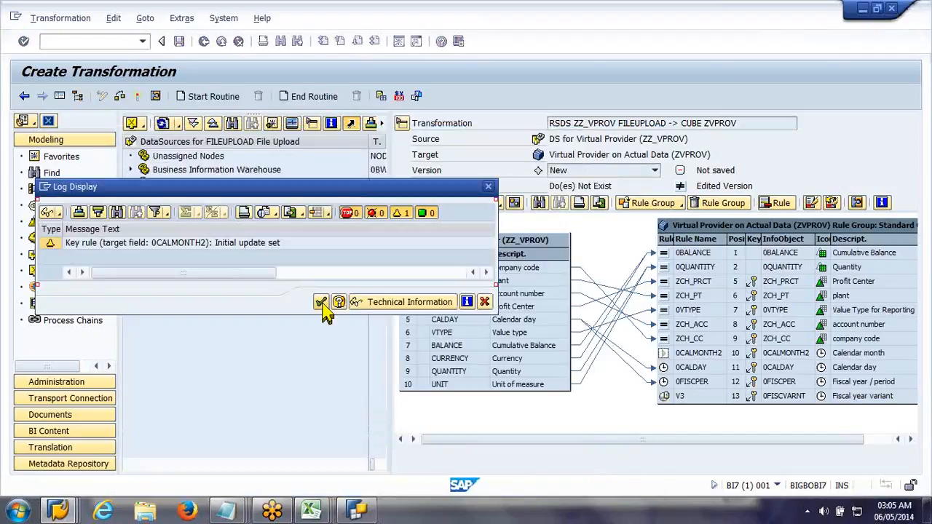
Step: Activate the transformation from ZZ_VPROV to ZVPROV and return to the DataSource tree
click(321, 302)
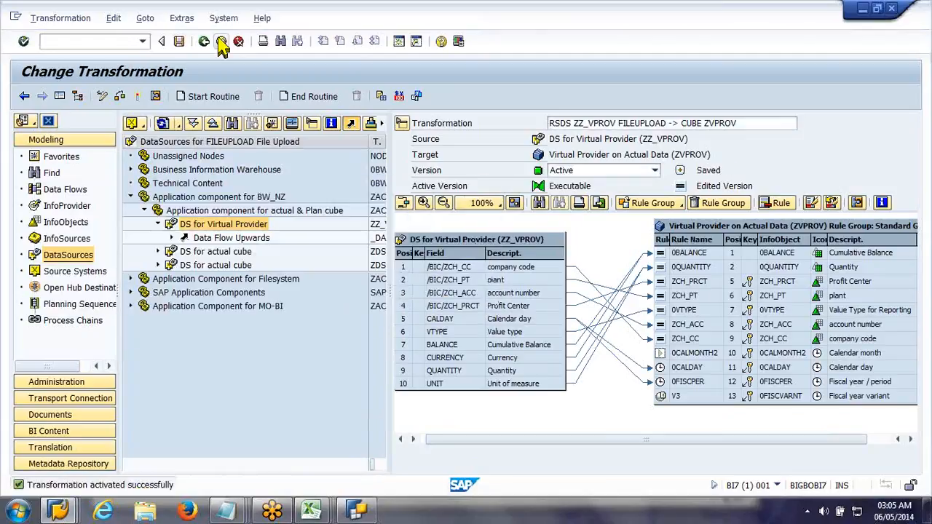
click(221, 43)
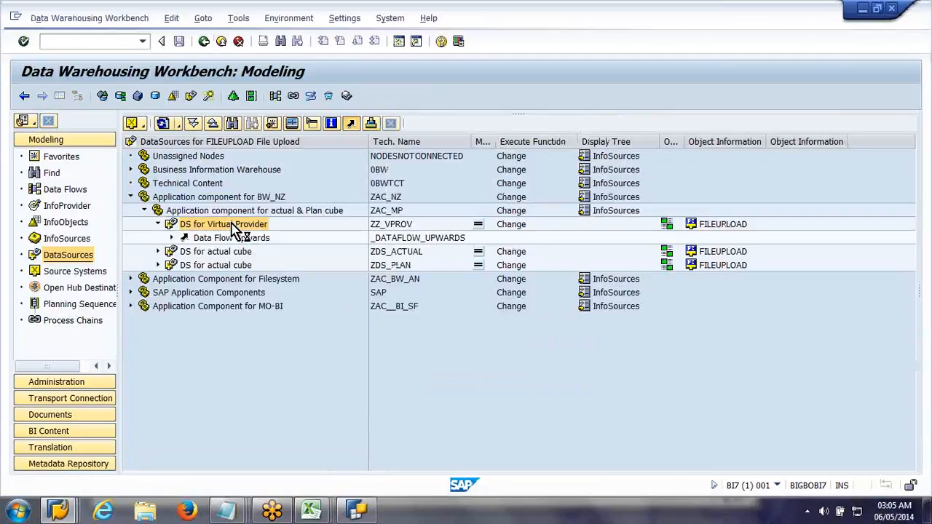
right_click(235, 228)
click(75, 211)
click(73, 207)
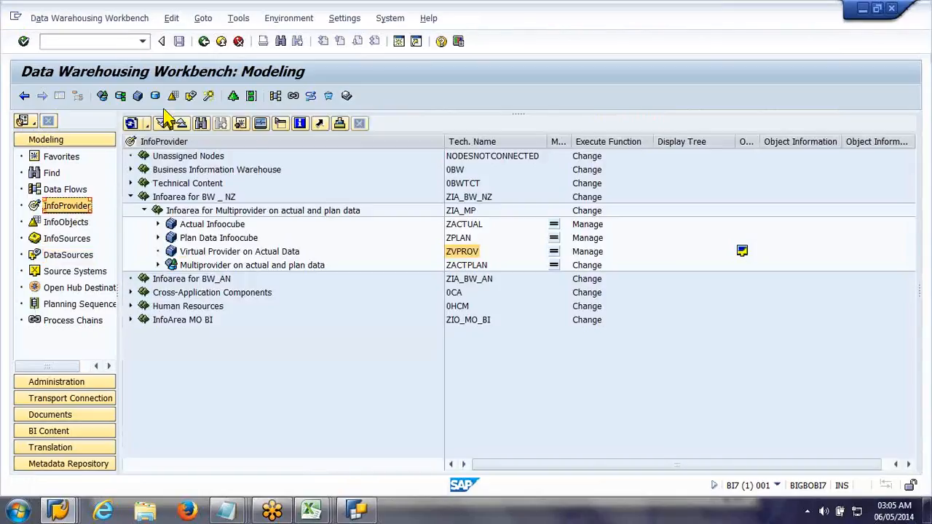
right_click(235, 257)
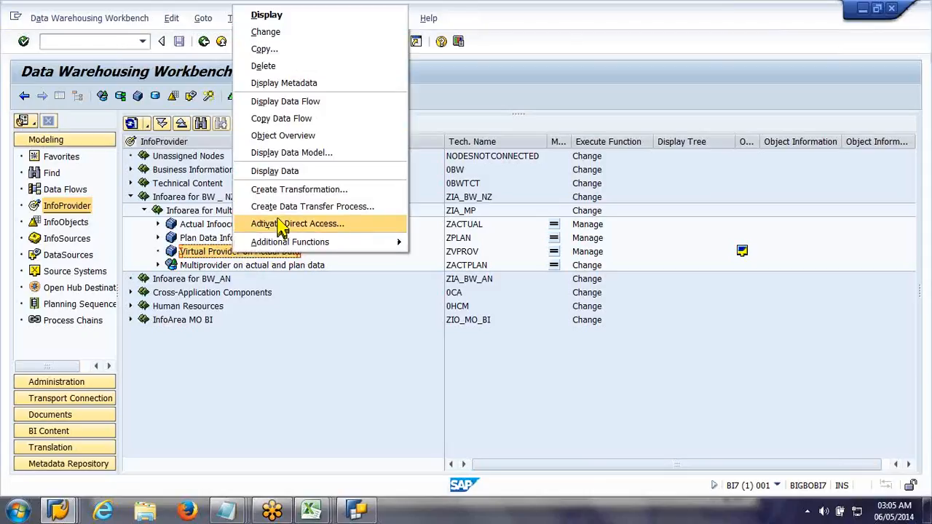
click(282, 225)
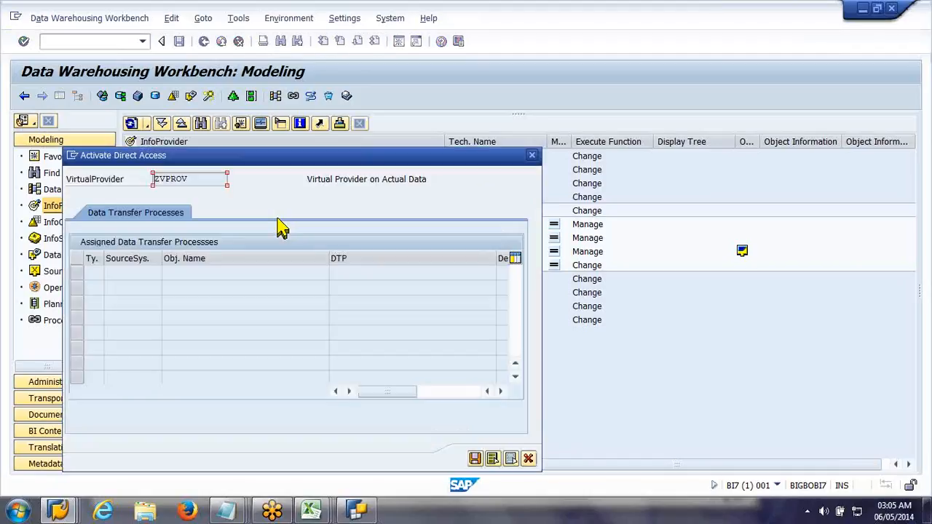
click(528, 458)
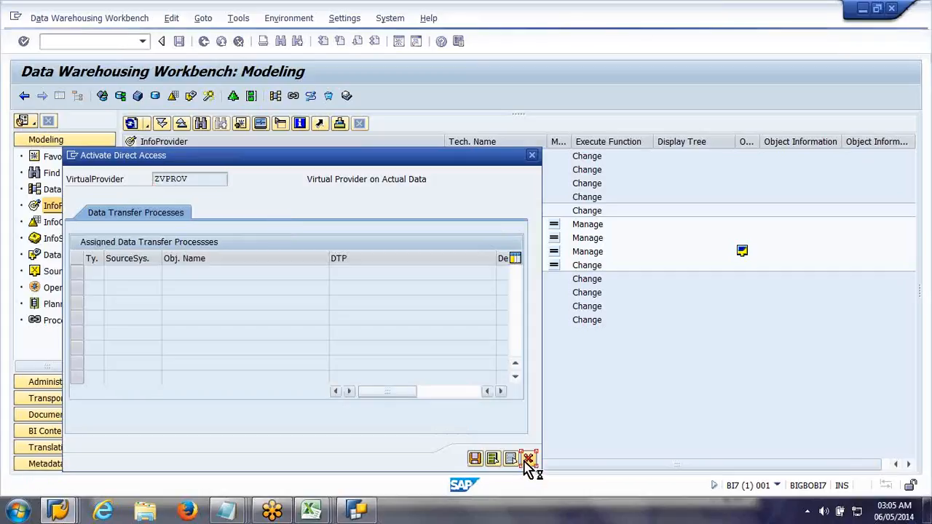
Step: Create a data transfer process of type DTP for Direct Access from DataSource ZZ_VPROV to InfoCube ZVPROV
click(76, 256)
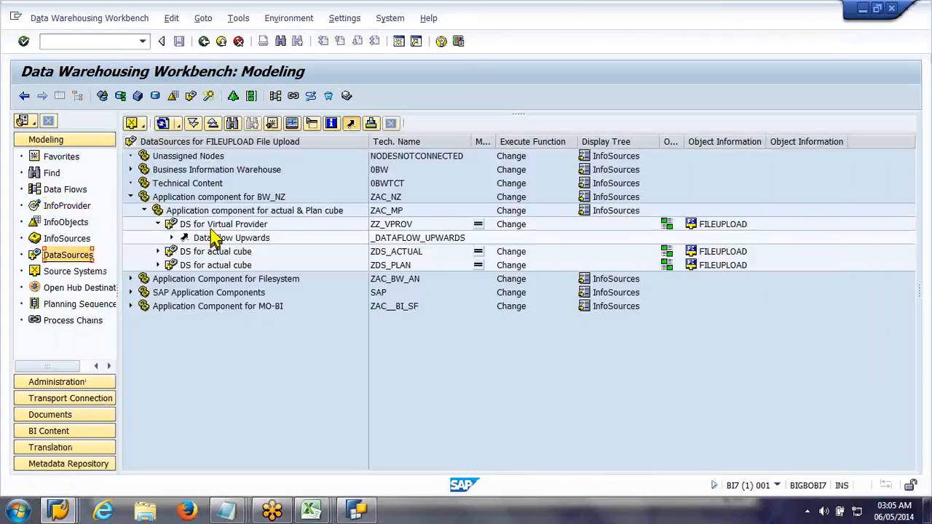
click(210, 229)
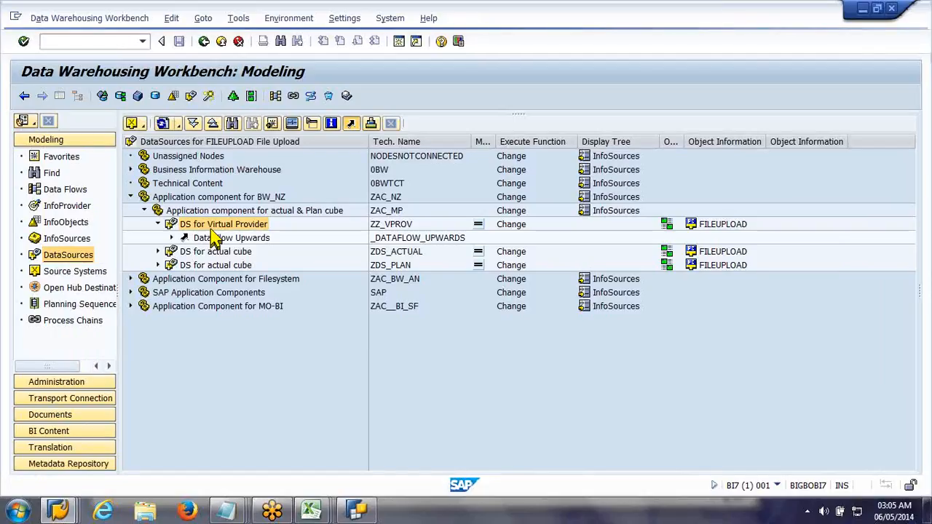
right_click(211, 232)
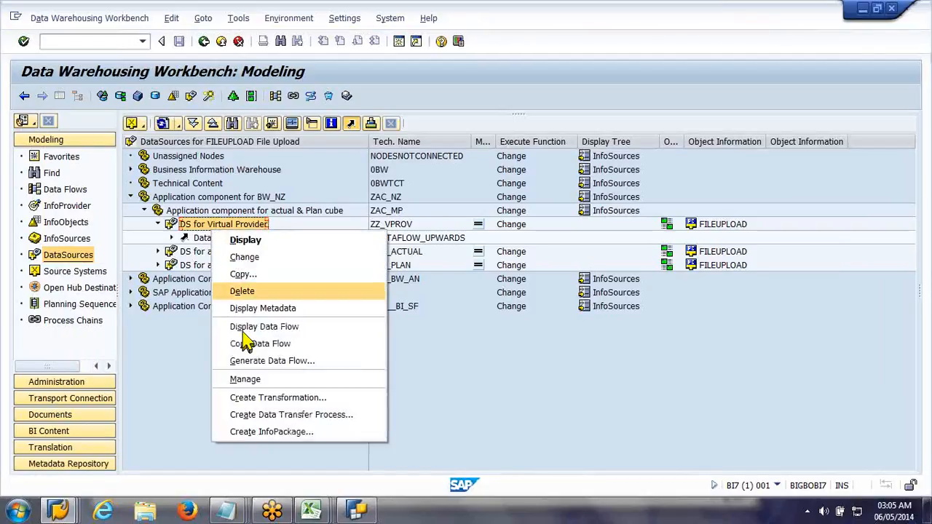
click(270, 362)
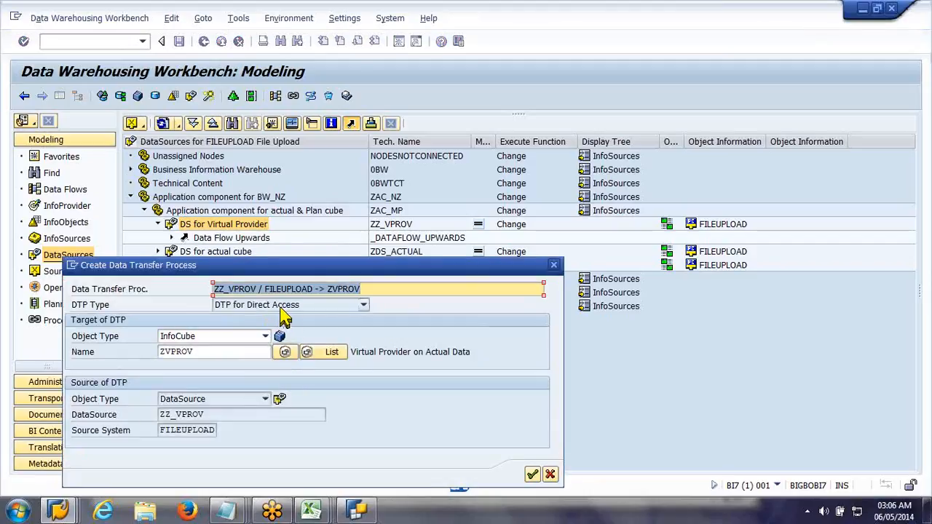
click(363, 306)
click(364, 310)
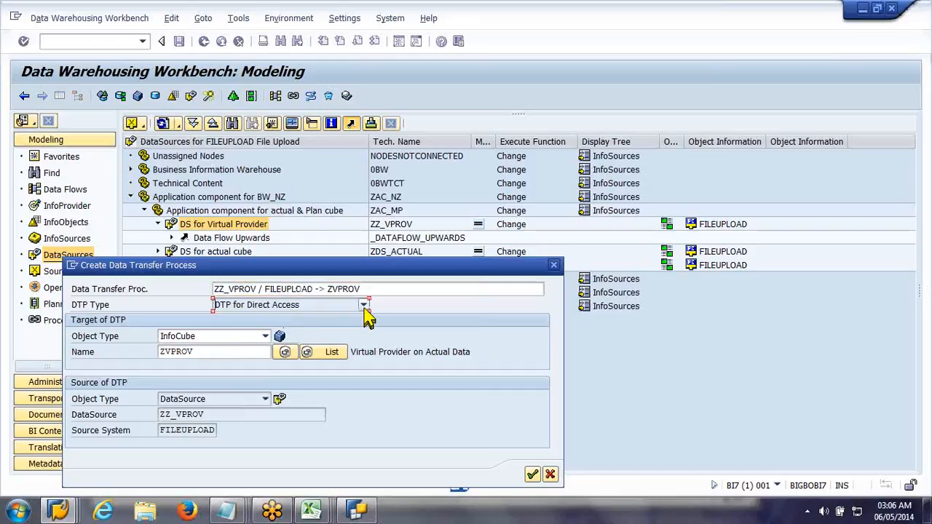
click(533, 475)
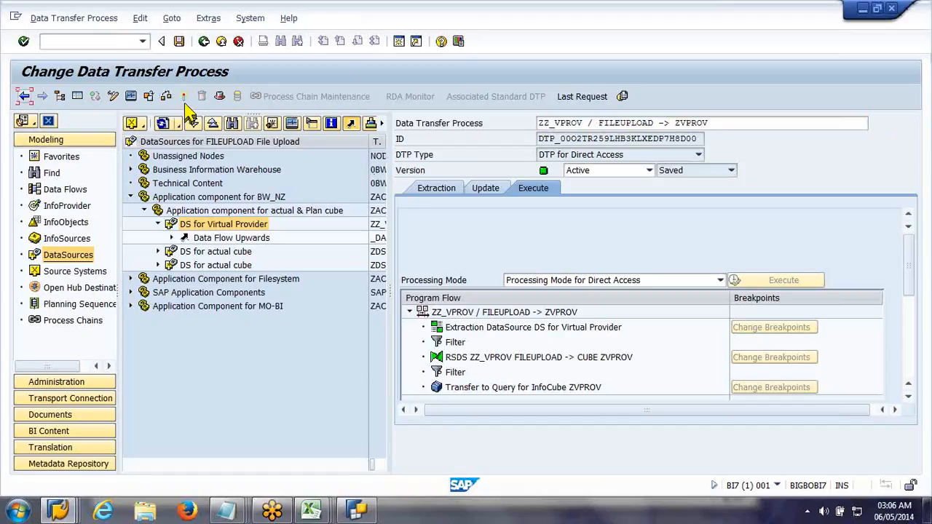
Step: Activate the data transfer process ZZ_VPROV / FILEUPLOAD -> ZVPROV and return to the DataSource tree
click(185, 102)
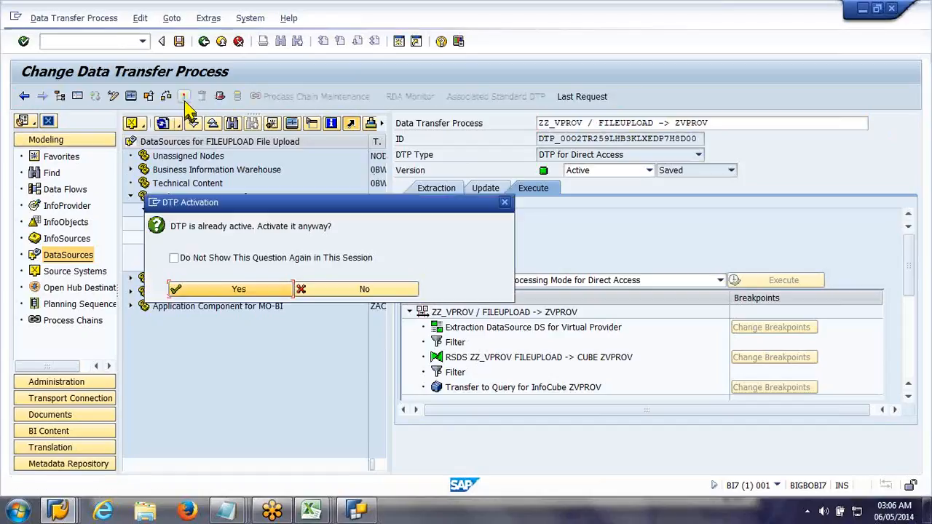
click(325, 289)
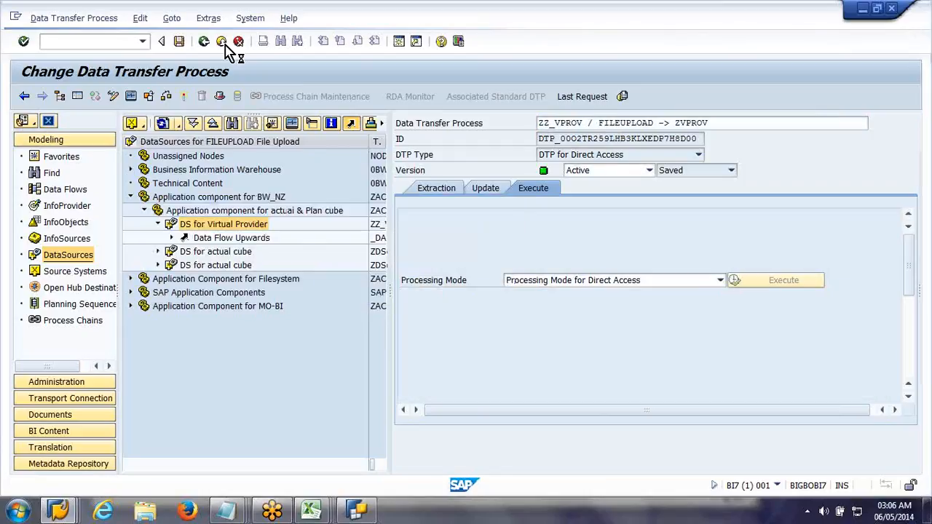
click(221, 41)
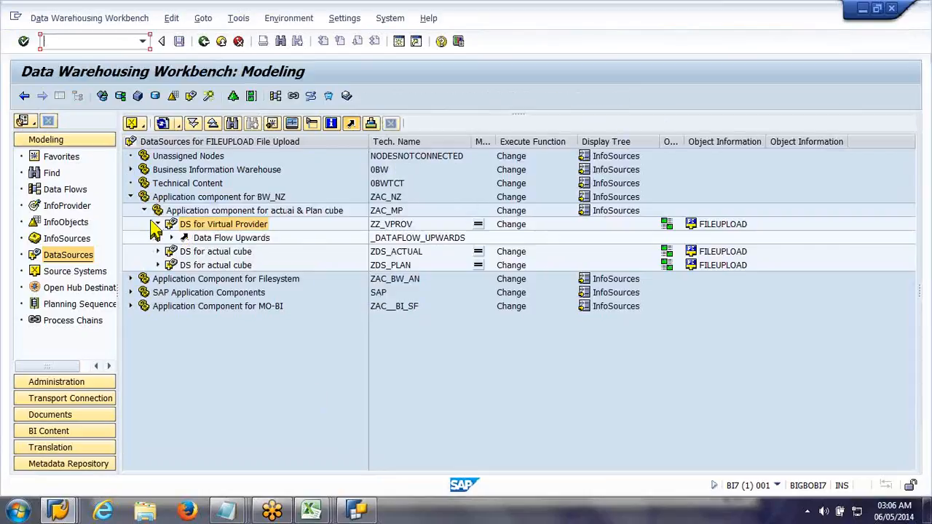
Step: Show the InfoProvider tree and restart the workbench with the transaction code /nrsa1
click(67, 206)
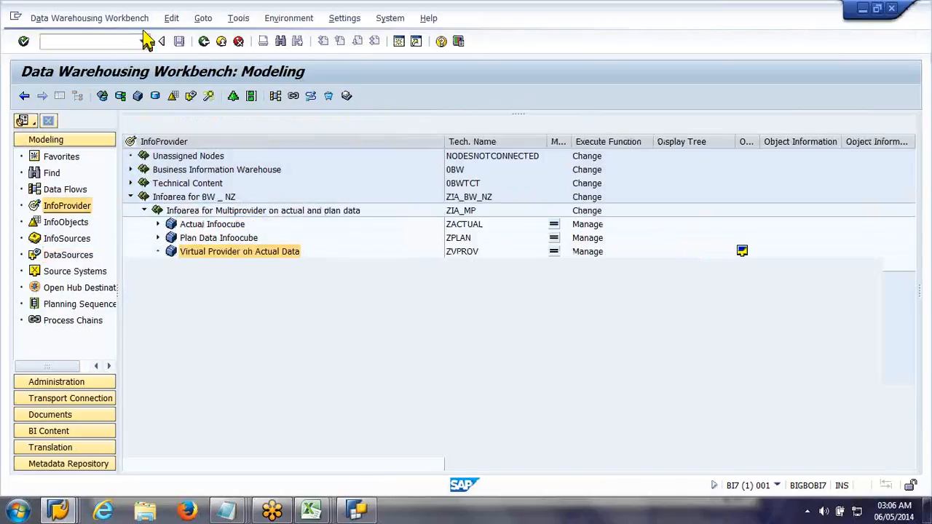
click(123, 42)
text(/nrsa1)
key(Return)
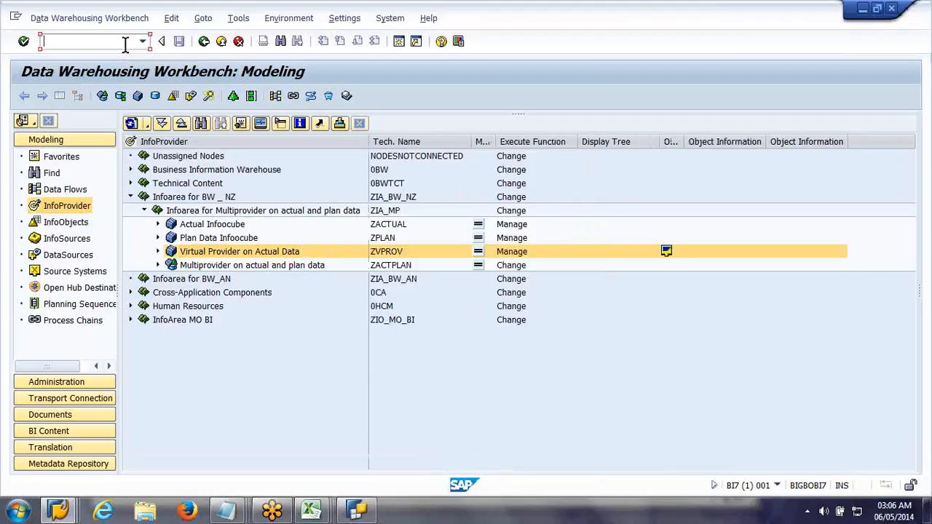
Step: Activate direct access for VirtualProvider ZVPROV with the assigned ZZ_VPROV data transfer process, and expand the ZVPROV node
right_click(208, 252)
click(251, 223)
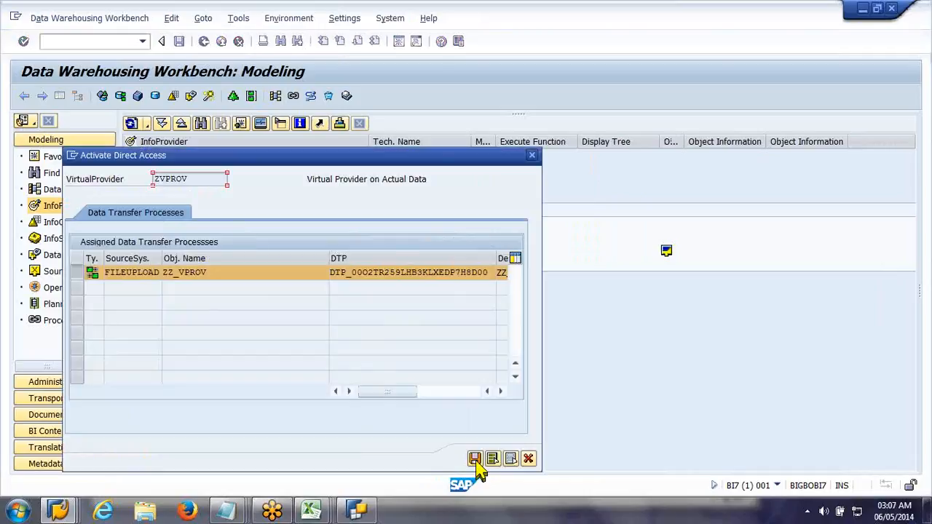
click(477, 464)
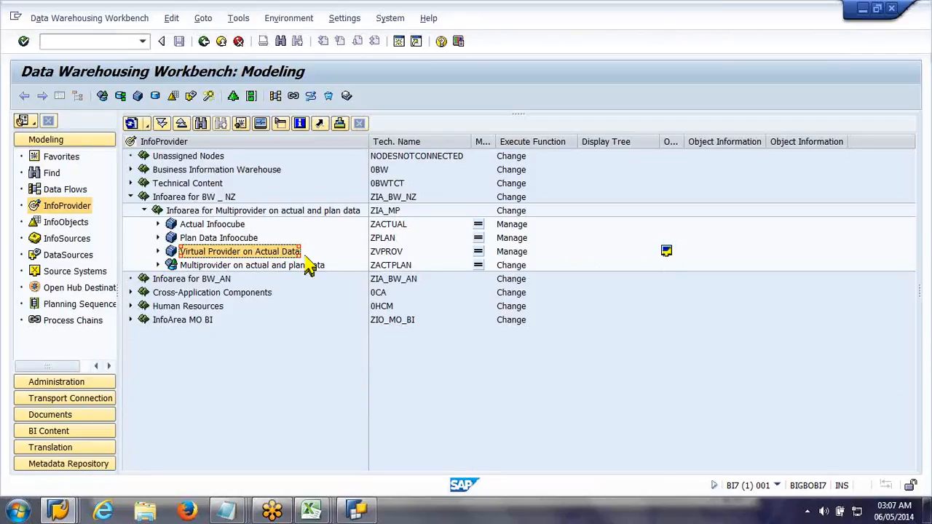
click(157, 250)
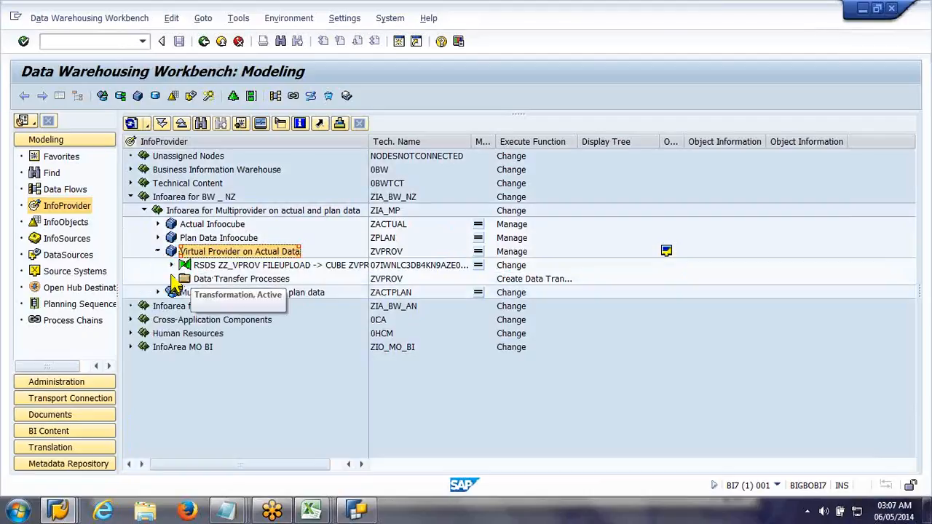
Step: Expand the Data Transfer Processes under ZVPROV and display the process ZZ_VPROV / FILEUPLOAD -> ZVPROV
click(170, 280)
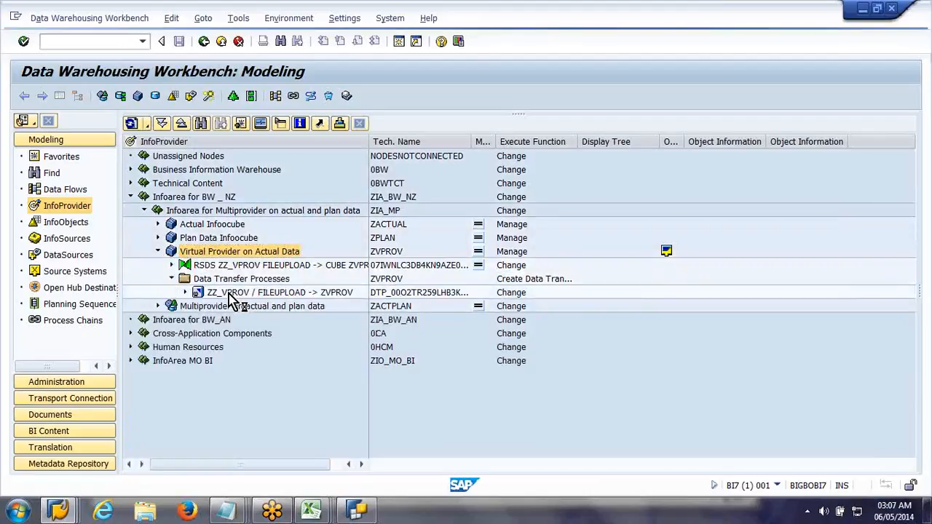
click(232, 293)
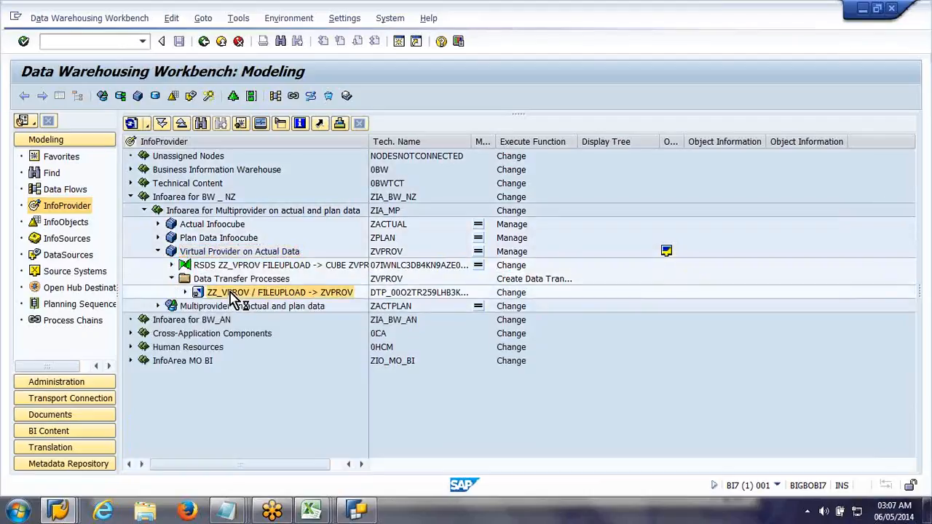
double_click(233, 294)
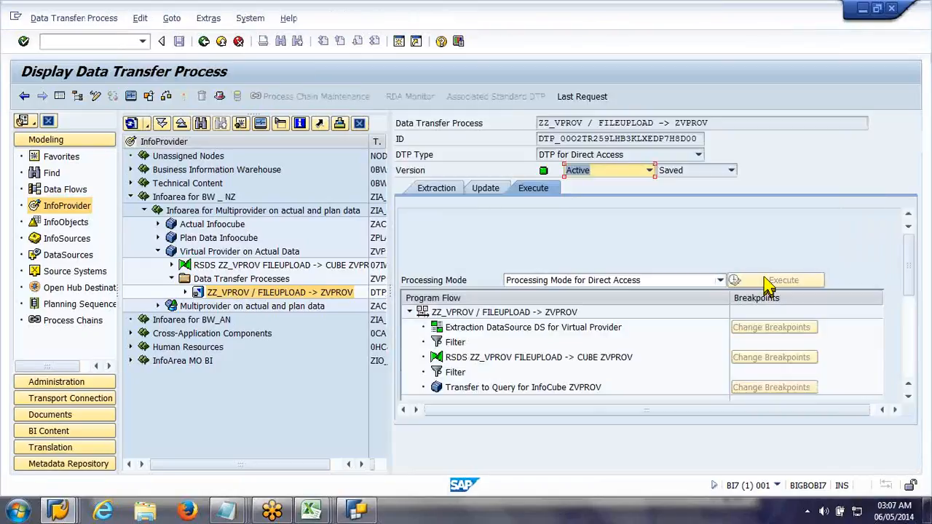
Step: Display the data of Virtual Provider on Actual Data (ZVPROV) with all fields selected for output
click(232, 253)
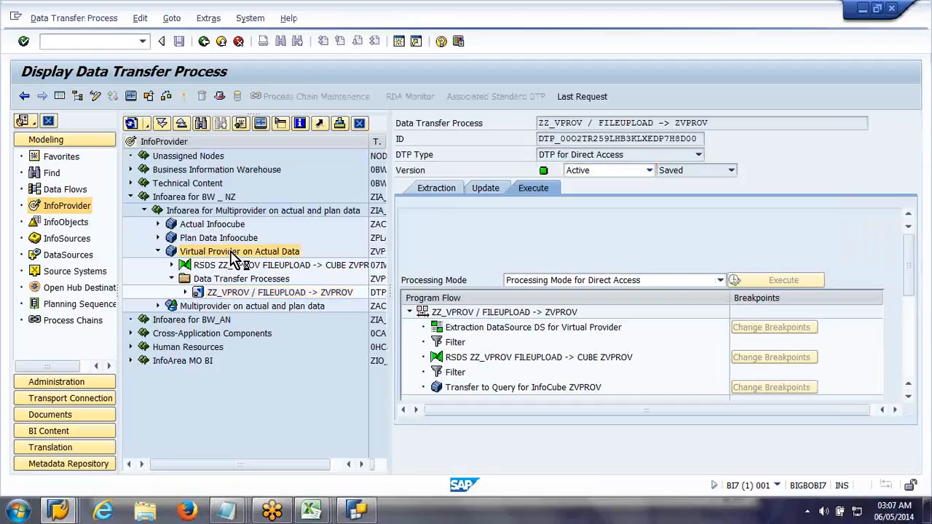
right_click(232, 253)
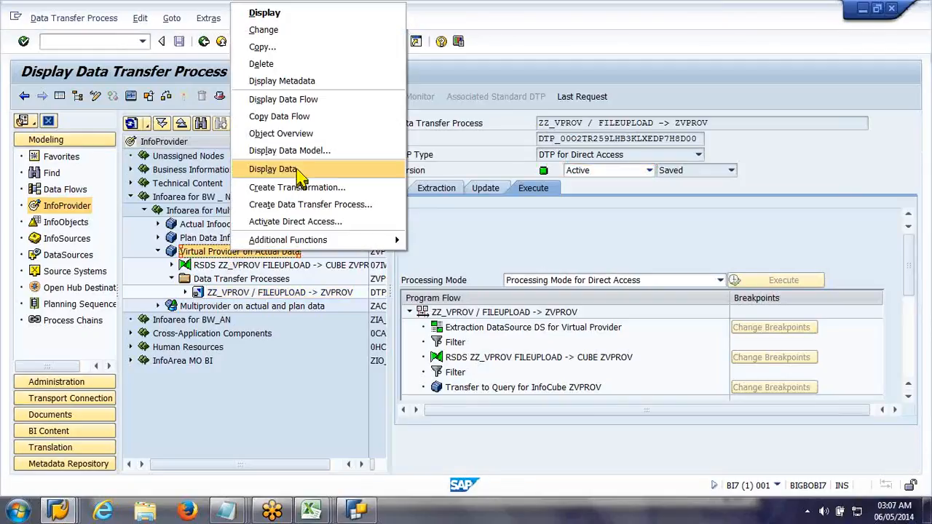
click(350, 170)
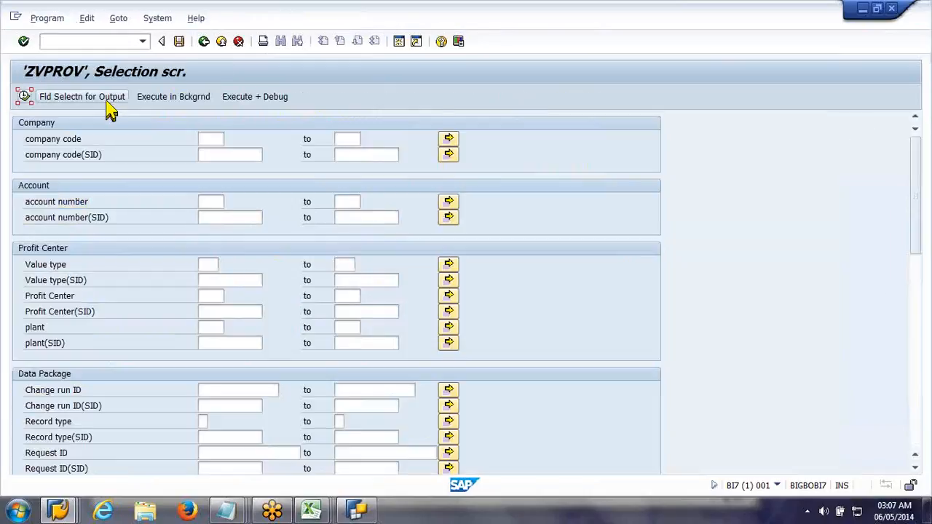
click(107, 101)
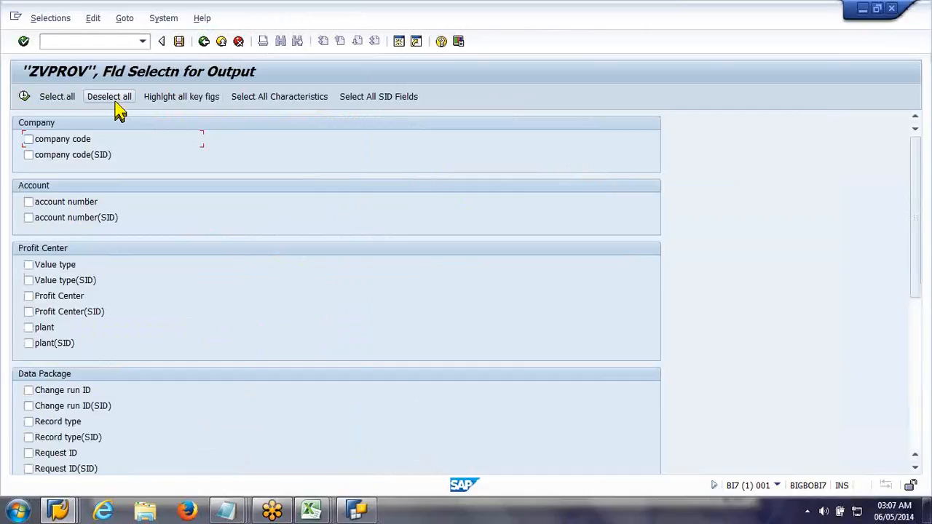
click(50, 102)
click(25, 97)
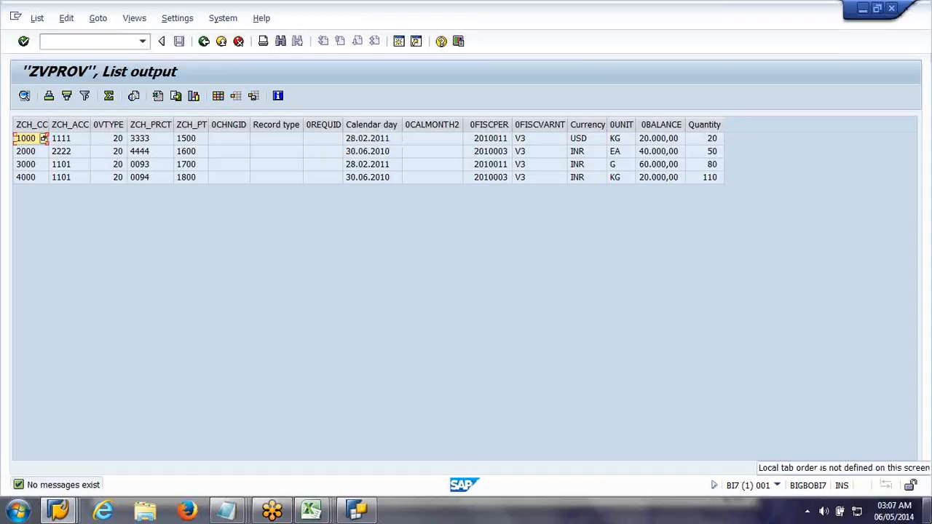
Step: Go to the desktop, look through the data files in the Files folder, and close the folder
click(929, 511)
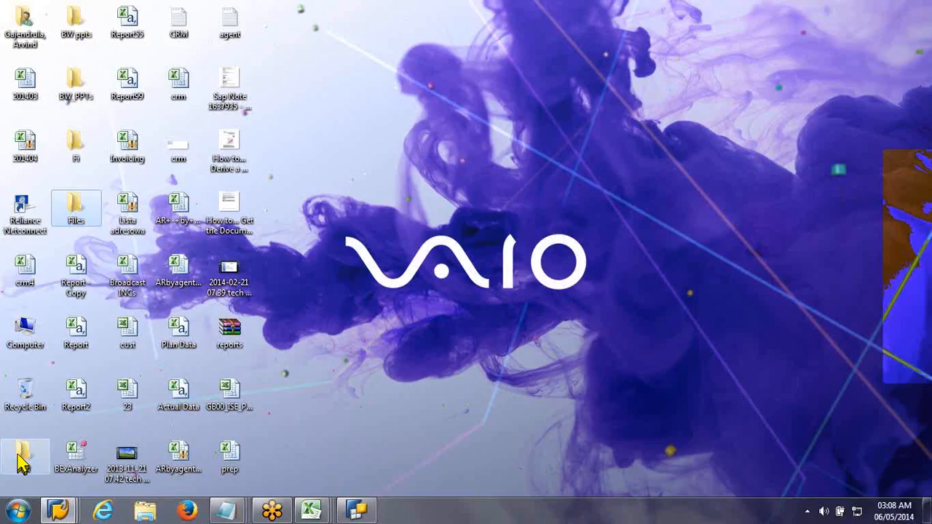
double_click(85, 207)
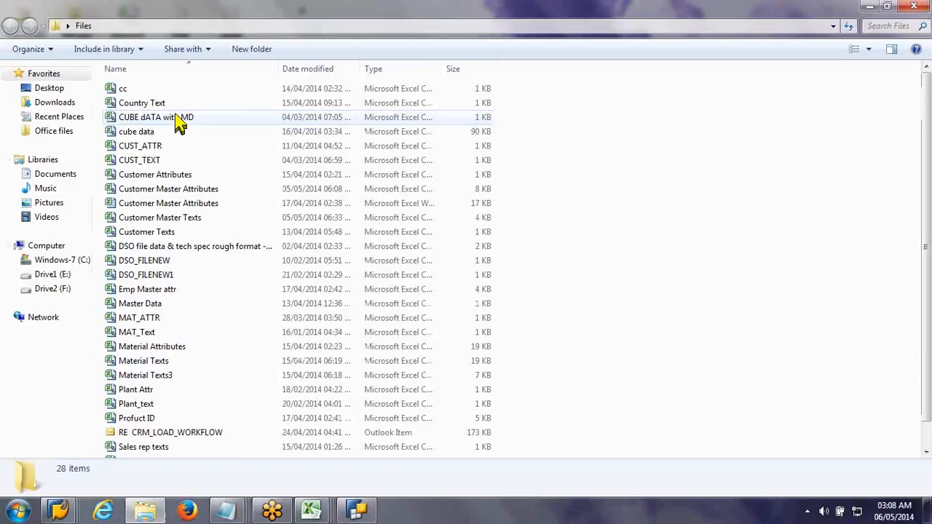
click(251, 309)
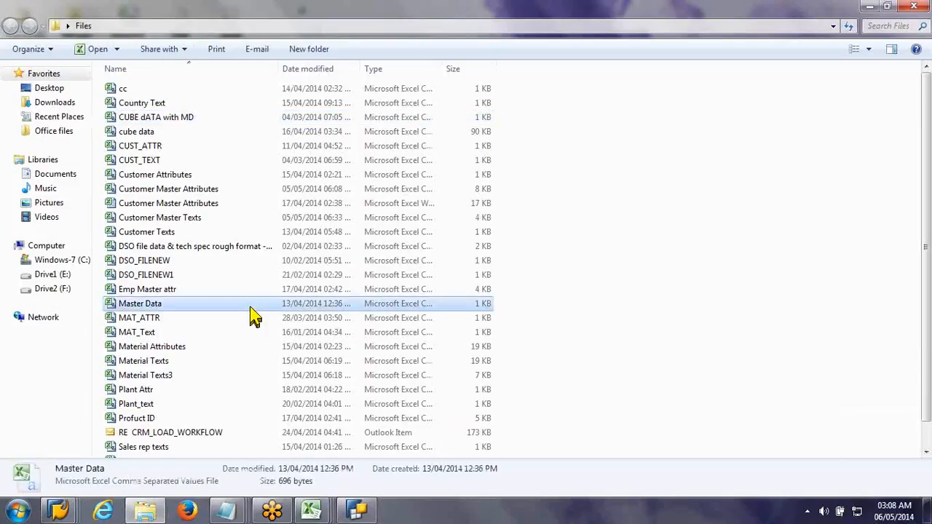
click(159, 389)
click(161, 405)
click(162, 390)
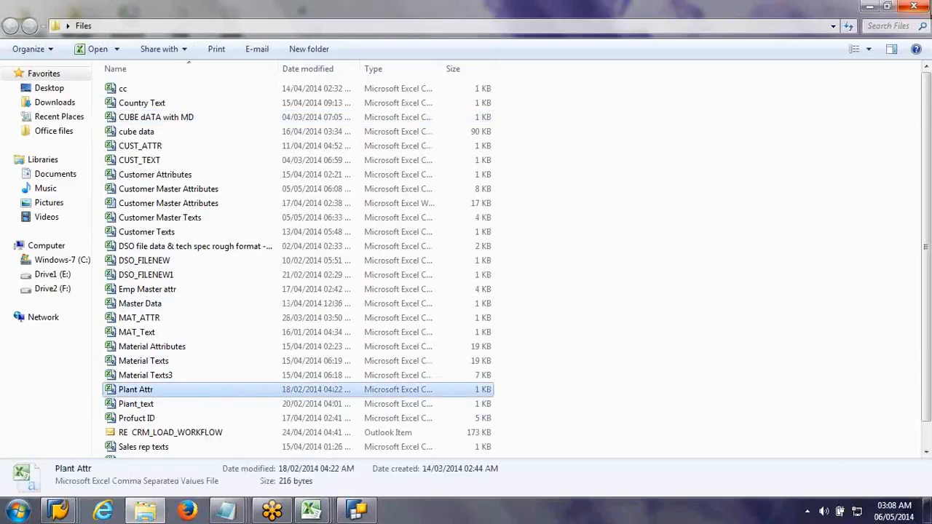
click(917, 6)
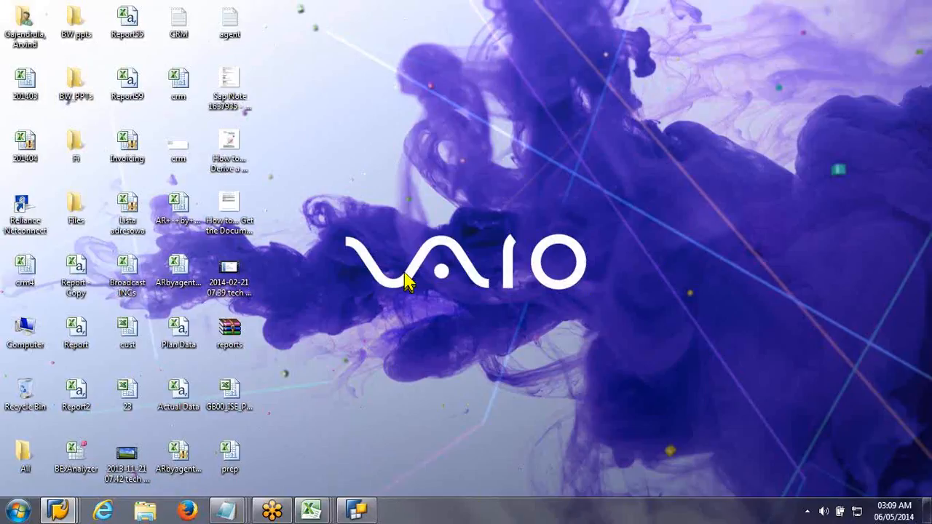
Step: Switch to Notepad and write "create a virtual provider on top your target as well as on top" below the Virtual Provider heading
click(230, 510)
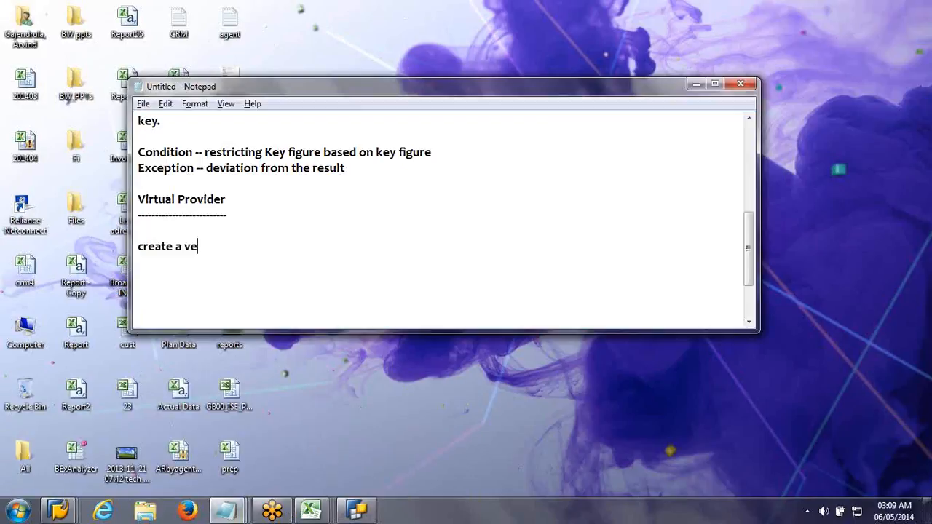
text(irtua)
text(l provider o)
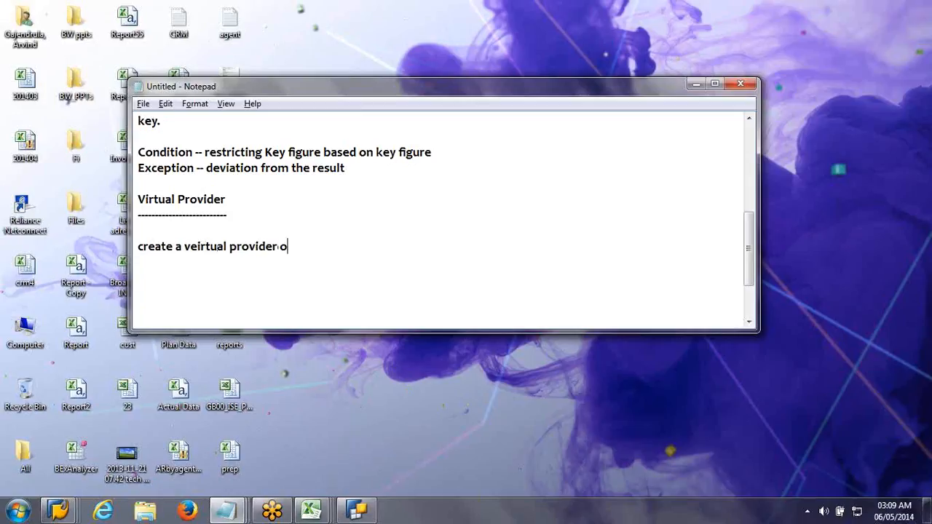
text(n top your target a)
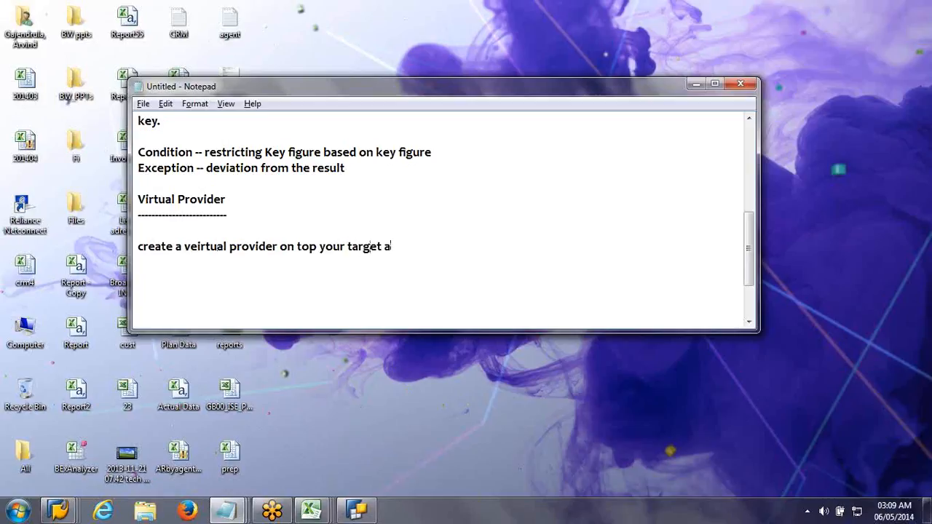
text(s well as on top o)
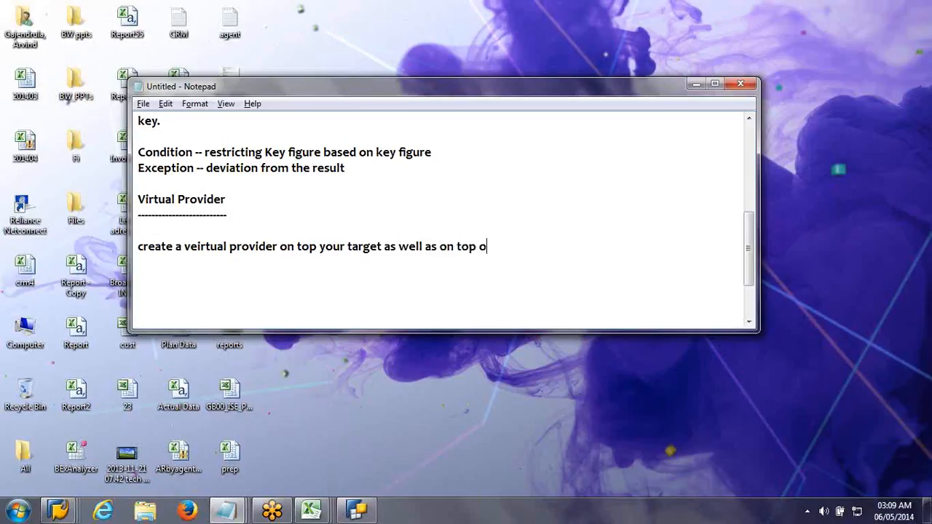
Step: Correct the spelling of "virtual" in the note and remove the stray letter at its end
key(BackSpace)
click(348, 246)
click(191, 246)
key(BackSpace)
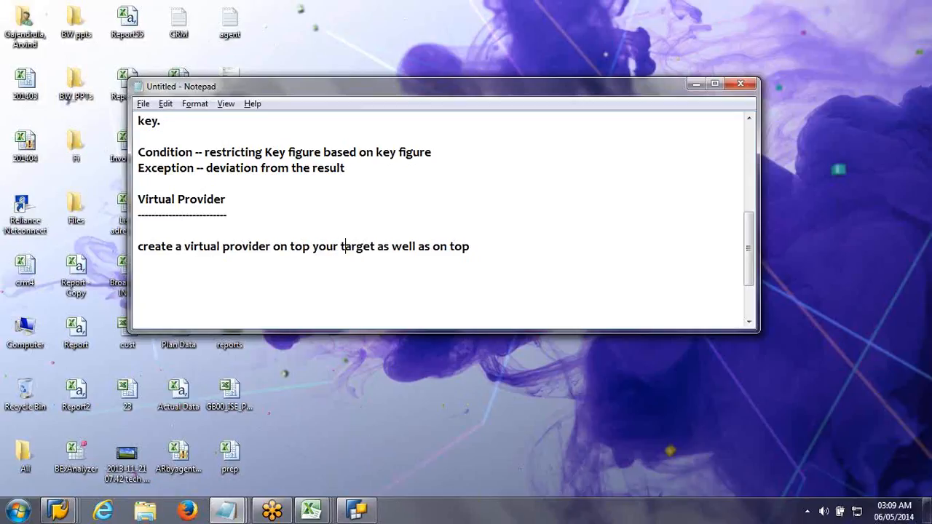
Step: Insert "Ds which is built on R/3 table" before "target" in the Virtual Provider note
click(341, 246)
text(R/3 table)
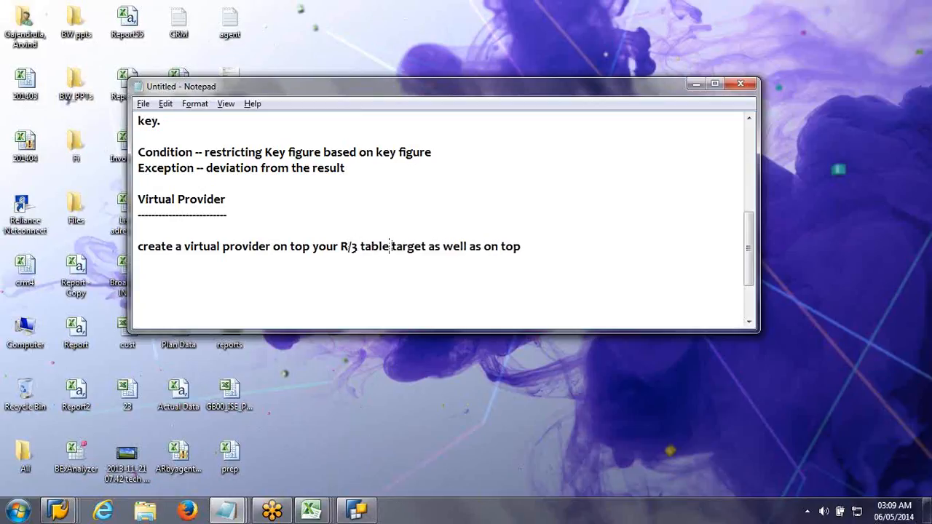
click(341, 246)
text(Ds which )
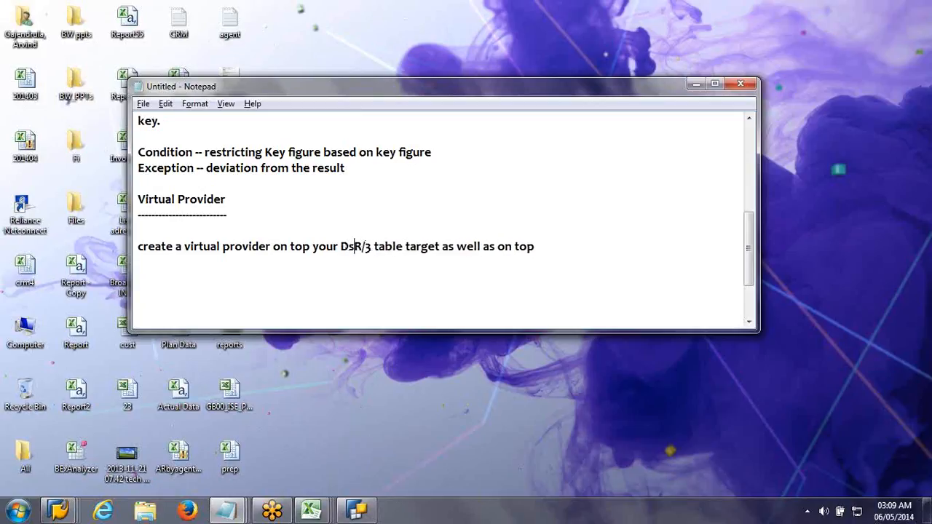
text(is built o)
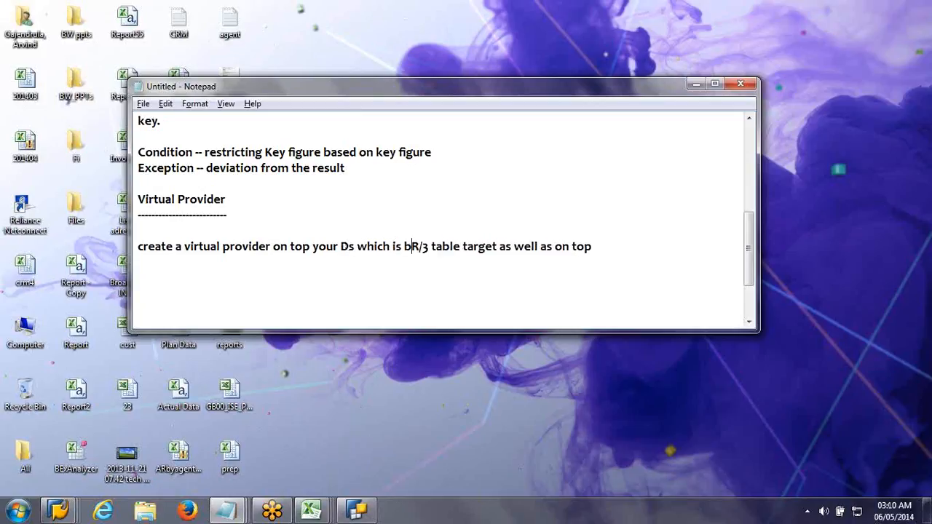
text(n)
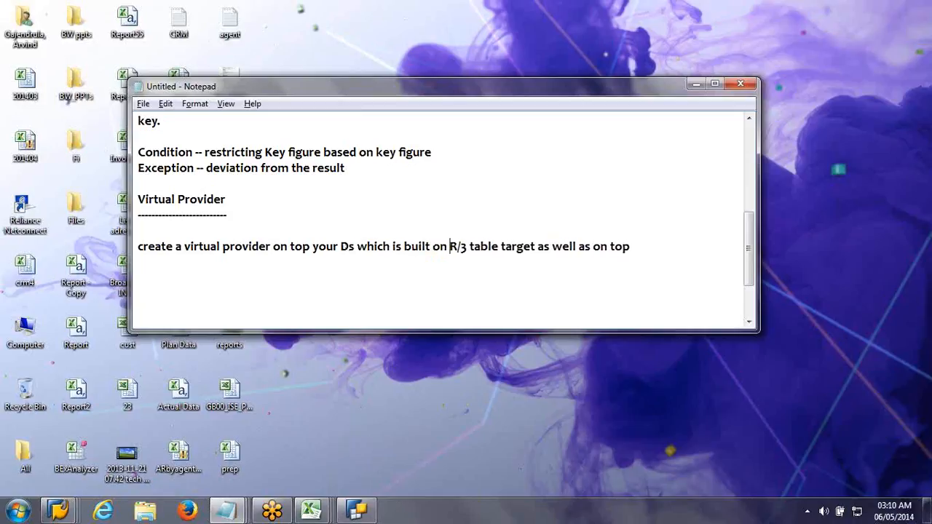
Step: Replace the words after "R/3 table" in the note with "and then create a multiprovider"
key(Right)
key(Right)
key(Right)
key(Right)
key(Right)
key(Right)
key(Right)
key(Right)
key(Right)
key(Delete)
key(Delete)
key(Delete)
key(Delete)
key(Delete)
key(Delete)
key(Delete)
key(Delete)
key(Delete)
key(Delete)
key(Delete)
key(Delete)
key(Delete)
key(Delete)
key(Delete)
key(Delete)
key(Delete)
key(Delete)
key(Delete)
key(Delete)
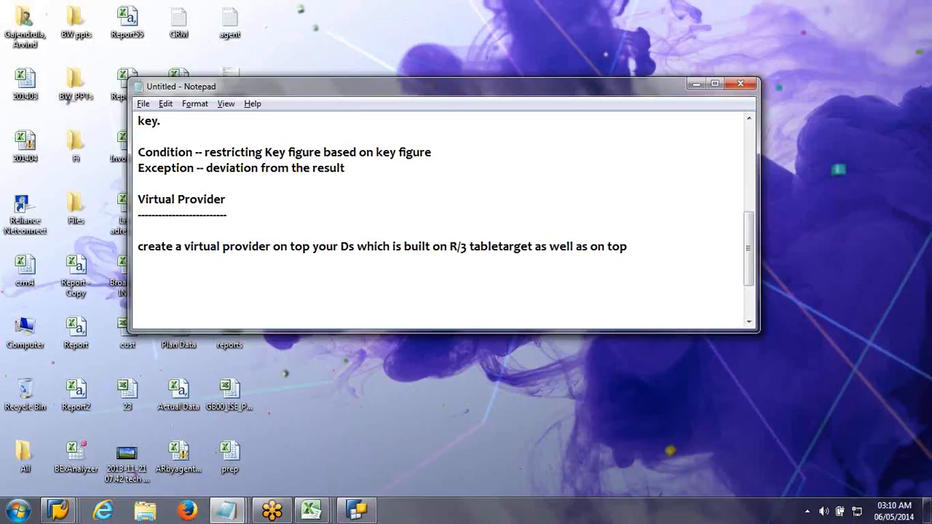
text(and then )
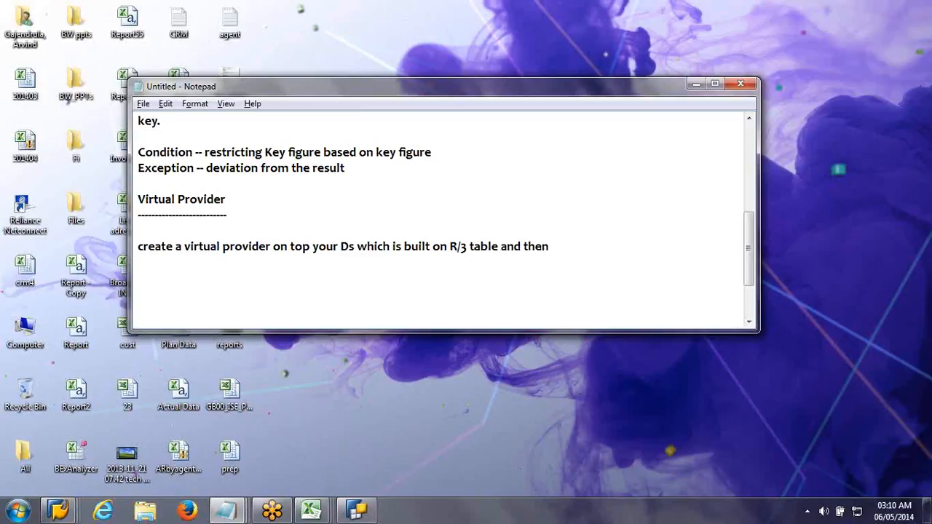
text(create a multip)
text(rovider)
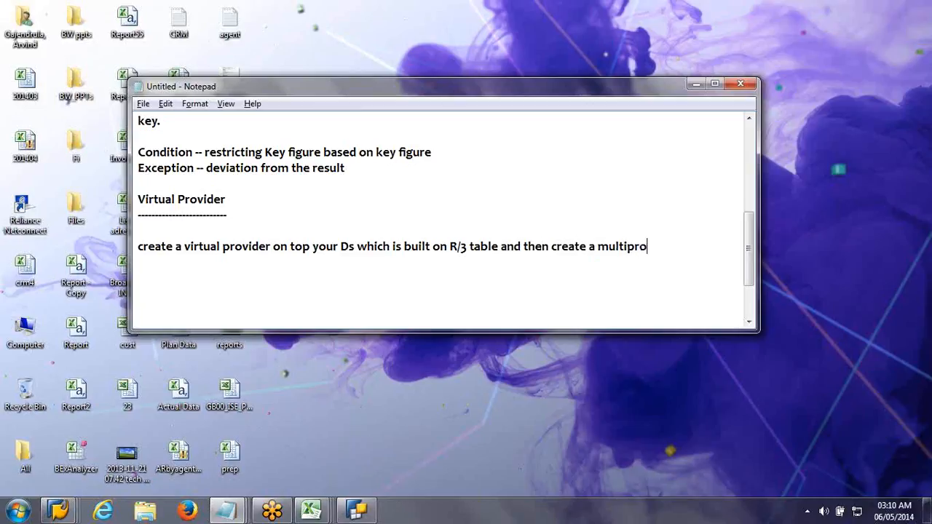
text( on ths)
Step: Finish the note's sentence with "on this virtual provider & Your real target."
key(BackSpace)
text(is )
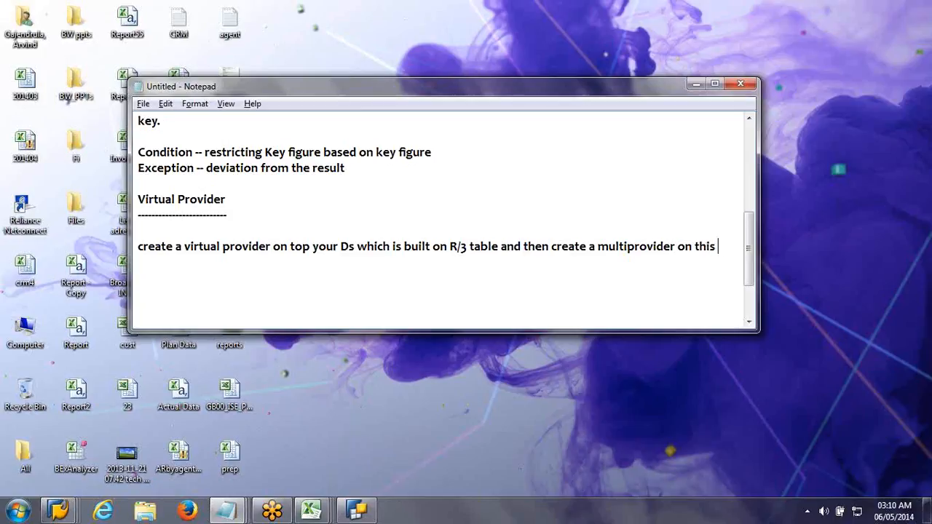
text(virtual provid)
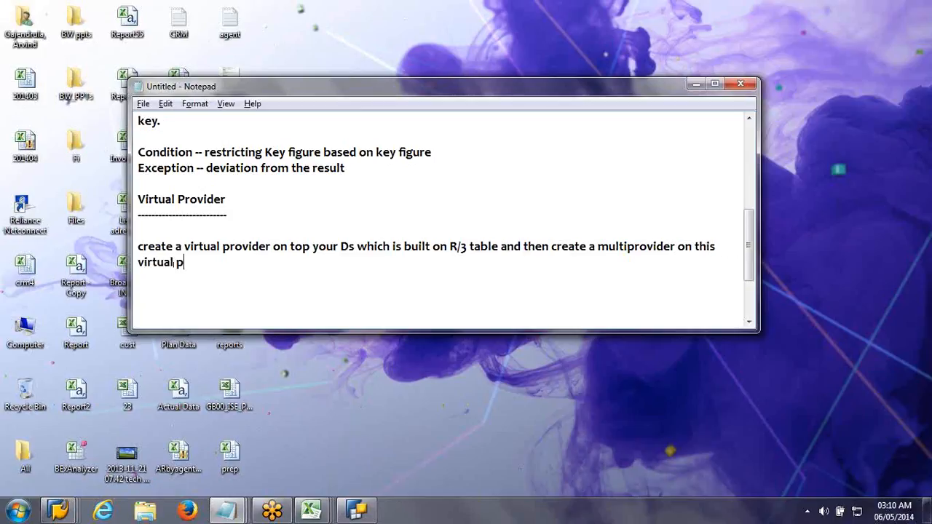
text(er & Your)
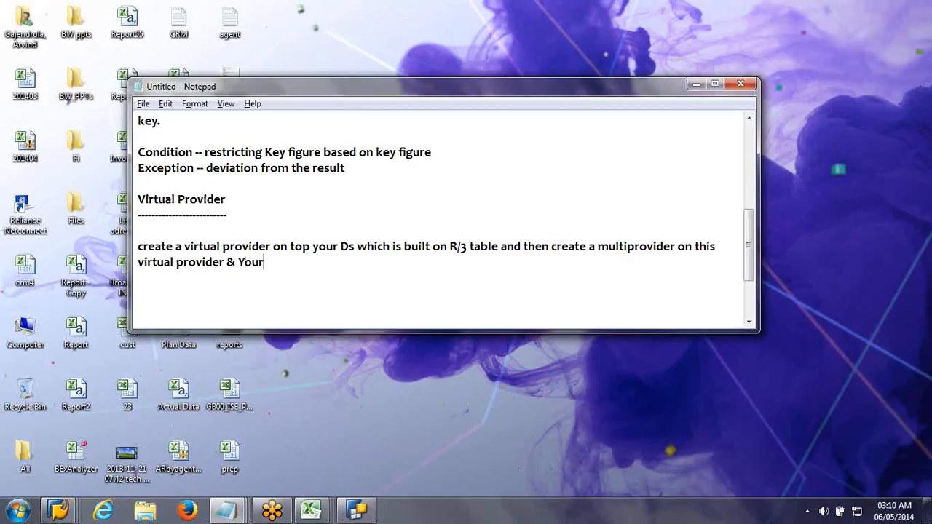
text( real target.)
Step: Remove the blank line above the Virtual Provider note and capitalise its first word to "Create"
click(428, 236)
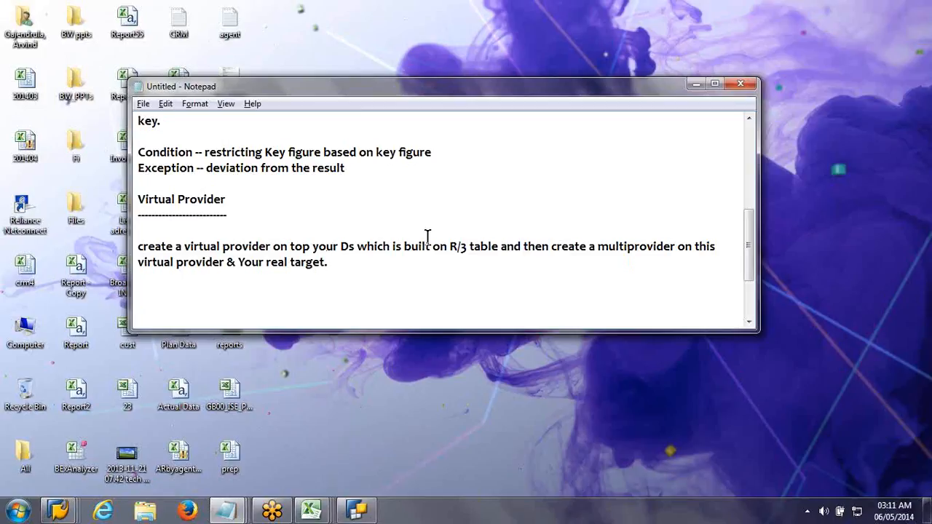
key(Delete)
key(Delete)
text(C)
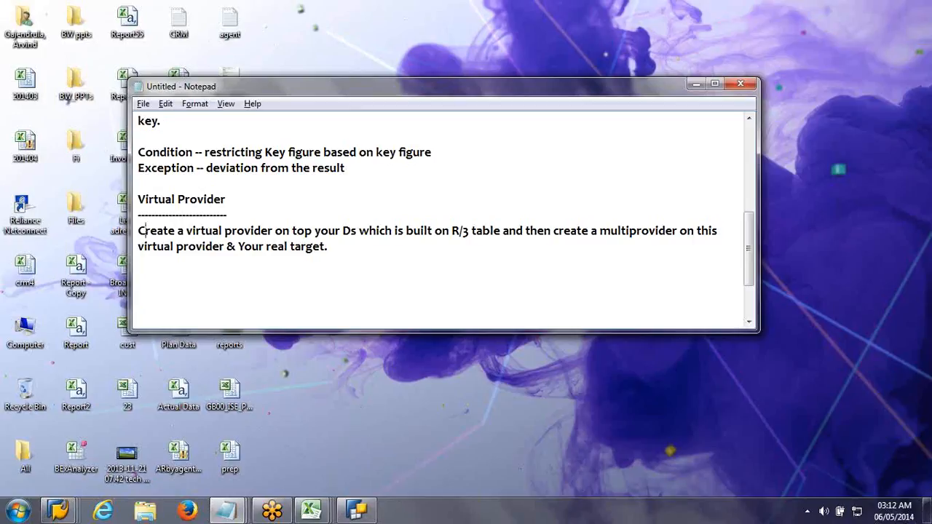
Step: Start a new line after a blank line below the Virtual Provider note with the word "reconciliation"
key(Down)
key(Right)
key(Right)
key(Right)
key(Right)
key(Right)
key(Right)
key(Right)
key(Right)
key(Right)
key(Right)
key(Right)
key(Right)
key(Right)
key(Right)
key(Right)
key(Right)
key(Right)
key(Right)
key(Right)
key(Right)
key(Down)
key(Down)
text(reconciliation )
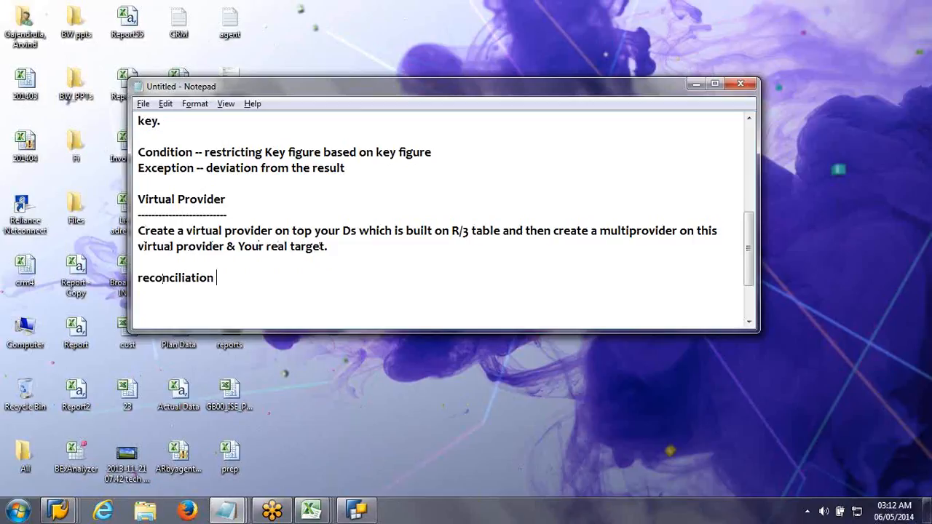
text(as well as realt)
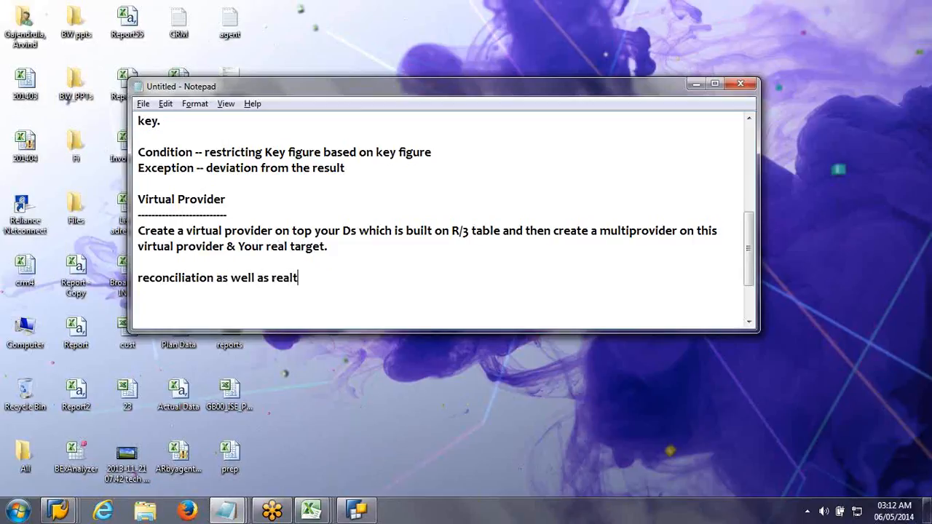
Step: Complete the reconciliation line with "as well as realtime information scenarios"
text(ime informa)
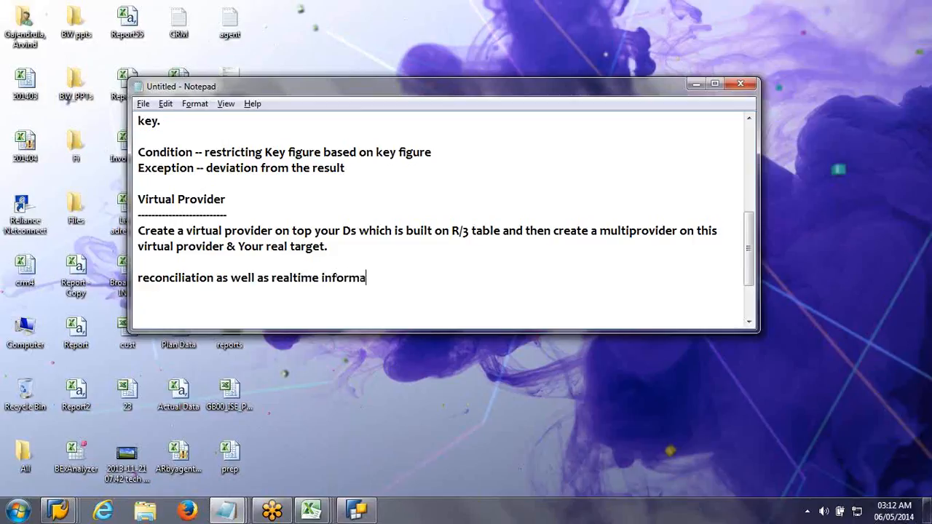
text(tion scenarios)
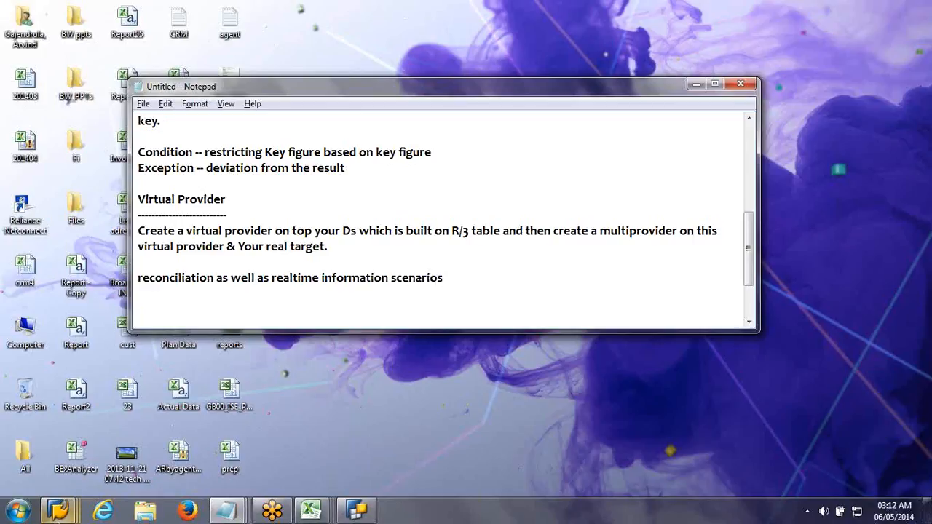
Step: Close all open "query on Multiprovider" workbooks in Excel without saving their changes
mouse_move(68, 513)
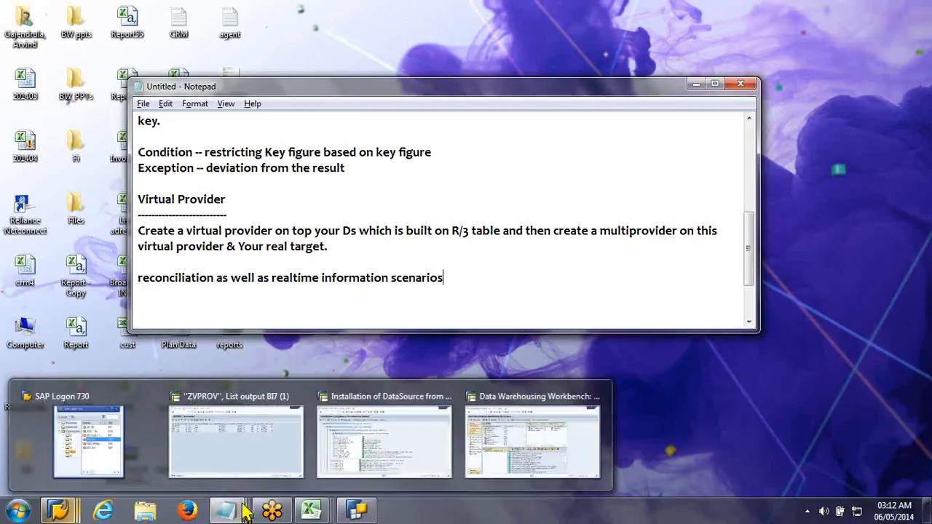
mouse_move(249, 512)
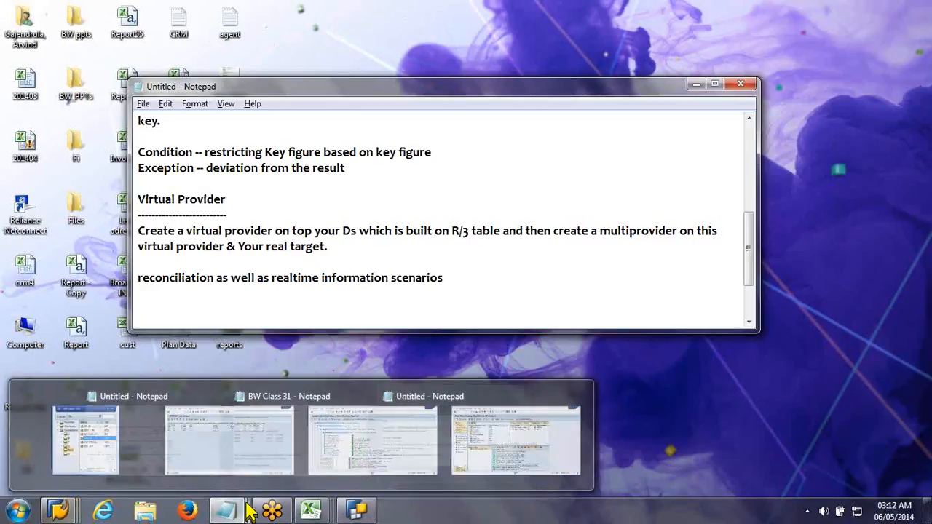
mouse_move(320, 512)
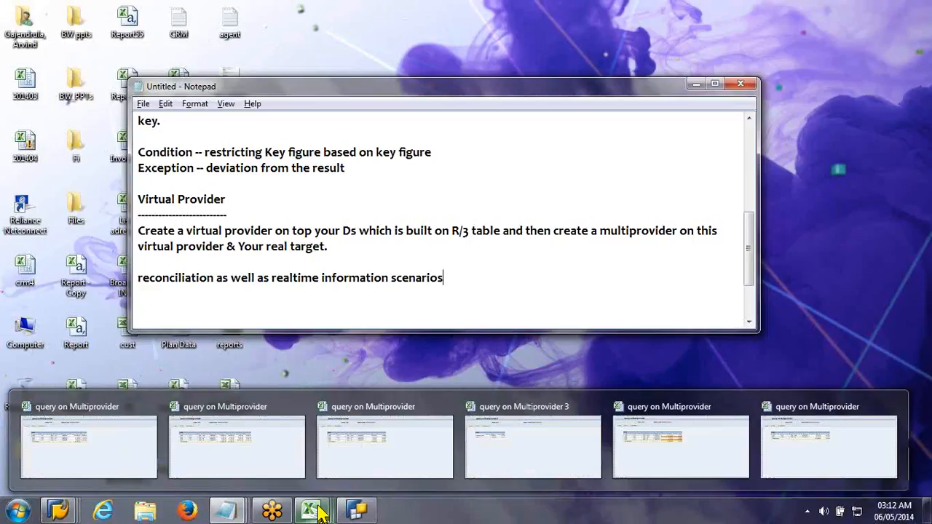
click(320, 512)
right_click(320, 512)
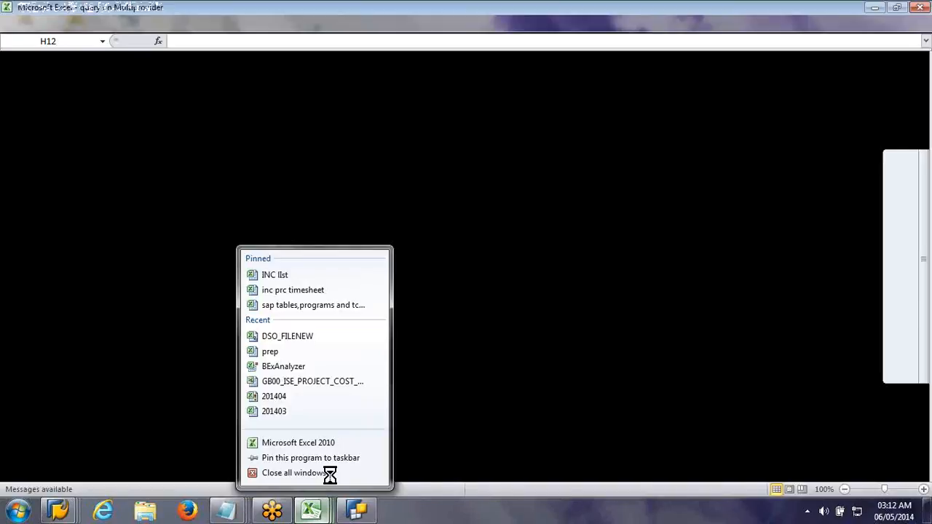
click(329, 473)
click(478, 301)
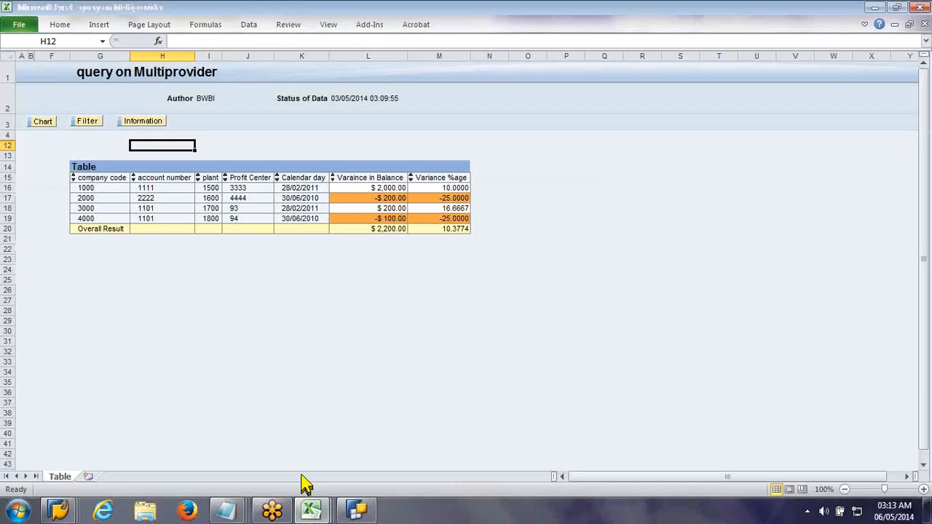
click(924, 24)
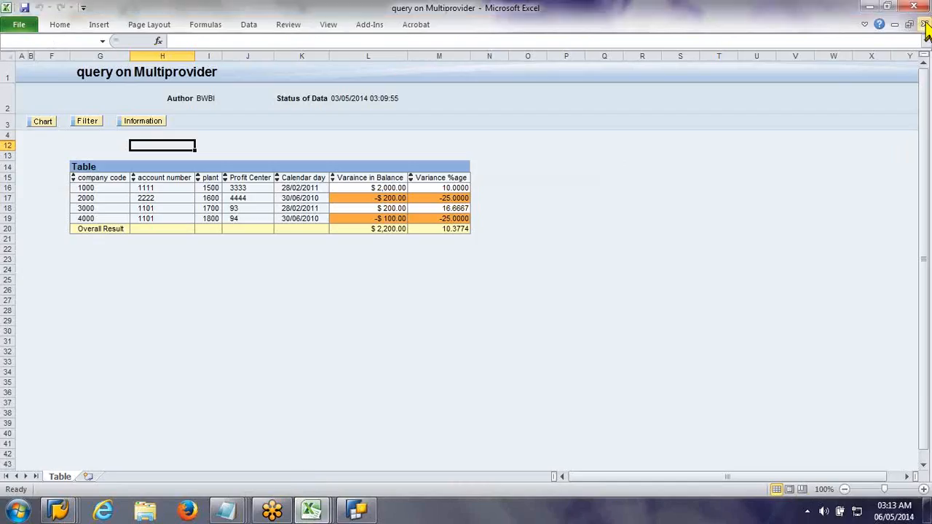
click(490, 297)
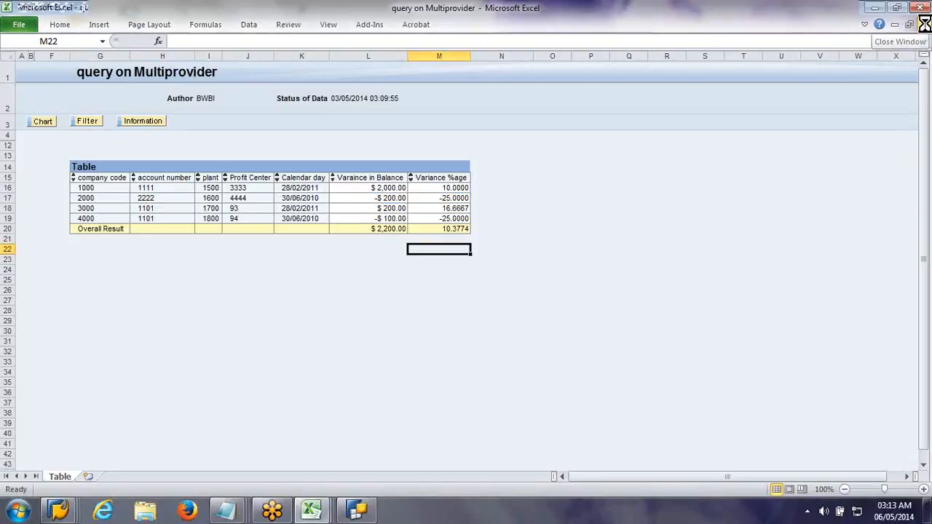
click(481, 301)
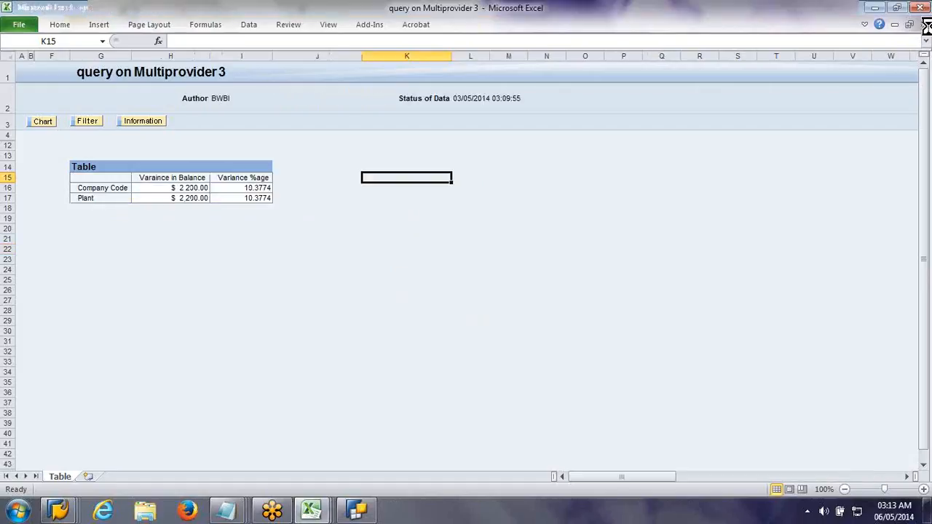
click(924, 25)
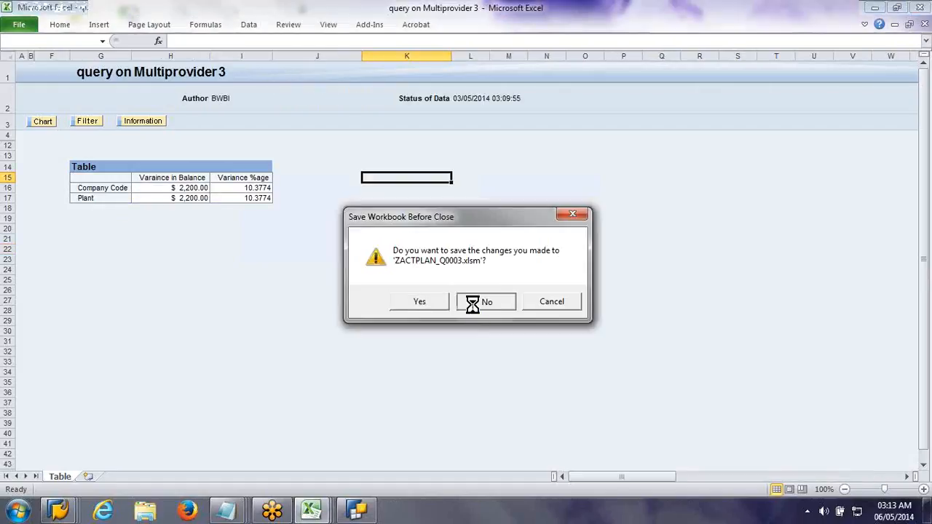
click(480, 302)
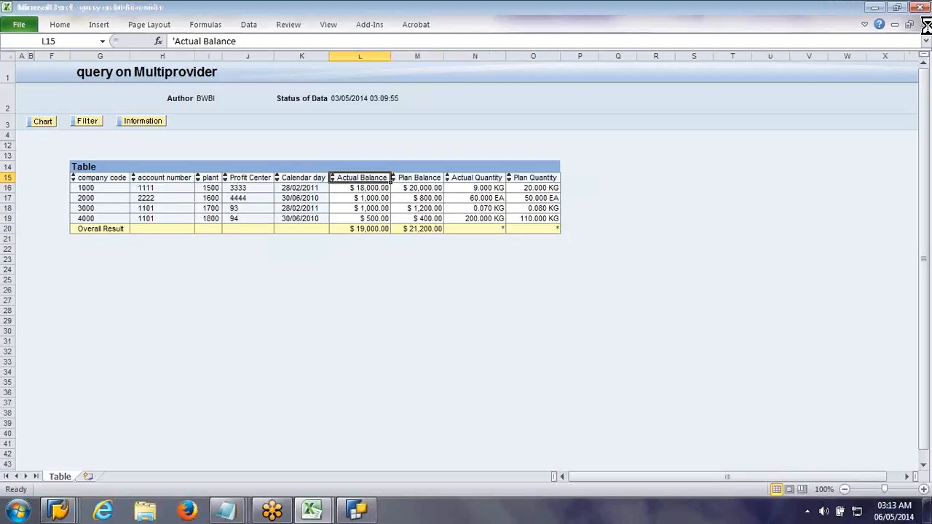
click(924, 24)
click(479, 303)
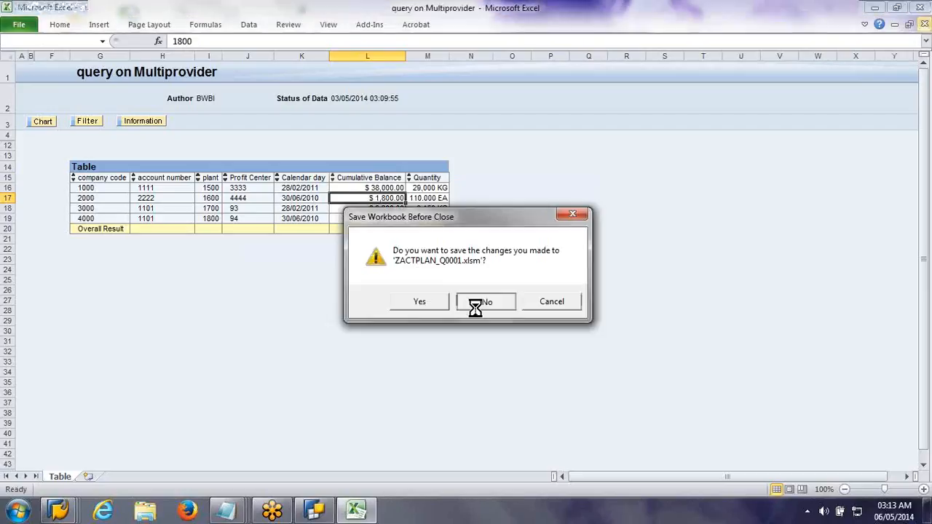
click(481, 303)
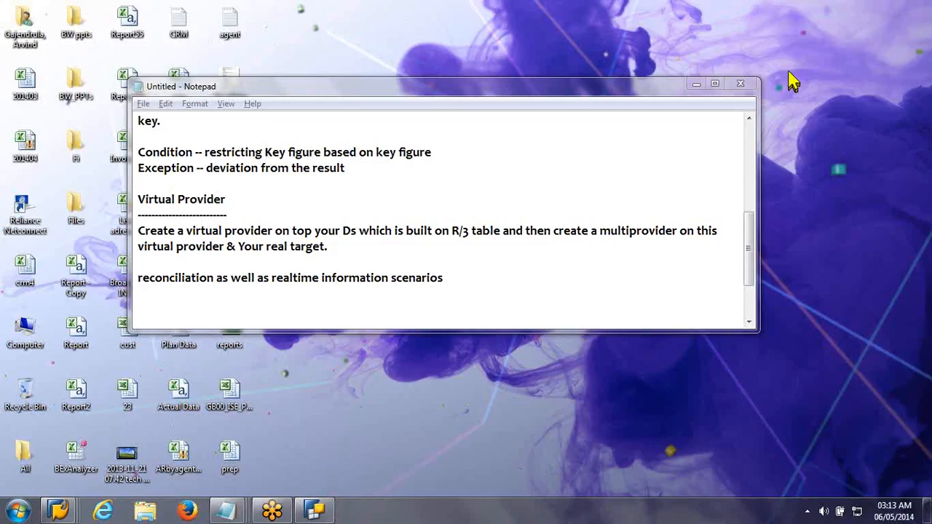
Step: Move the Notepad window away from the desktop icons and open the Plan Data file
click(305, 93)
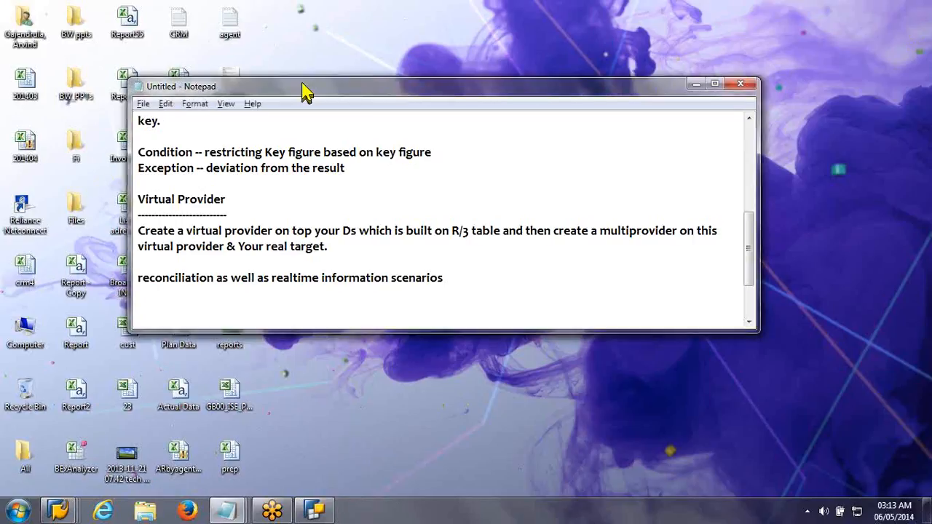
drag(305, 92, 321, 93)
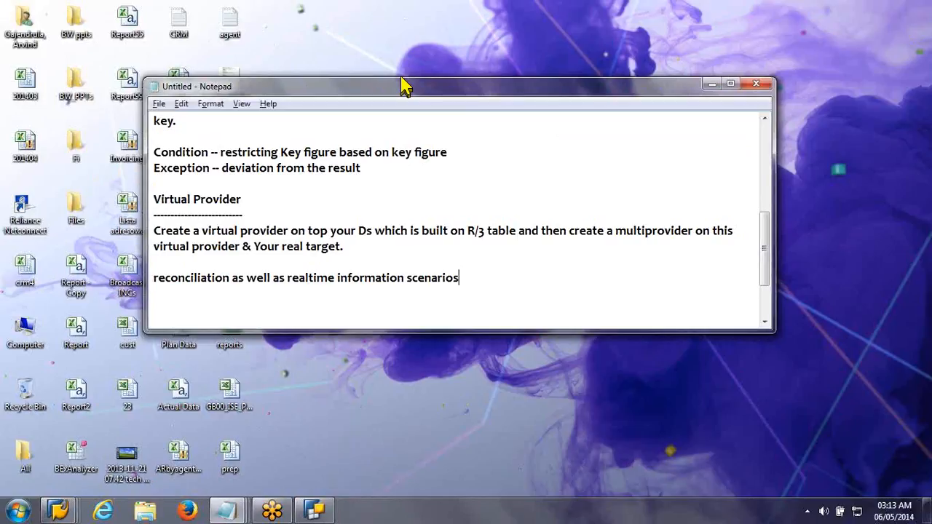
drag(406, 86, 710, 73)
double_click(202, 205)
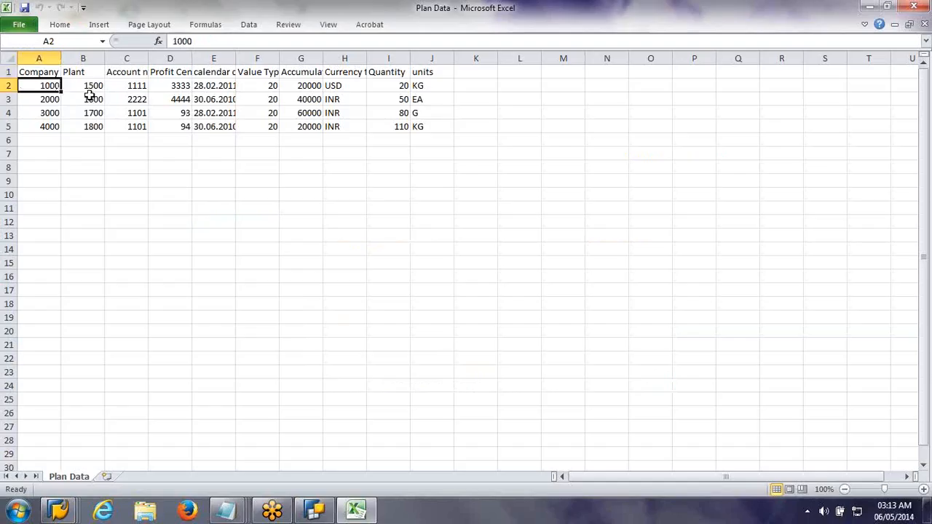
Step: Copy the data rows for companies 1000 and 2000 into rows 6 and 7
drag(88, 95, 422, 99)
key(ctrl+c)
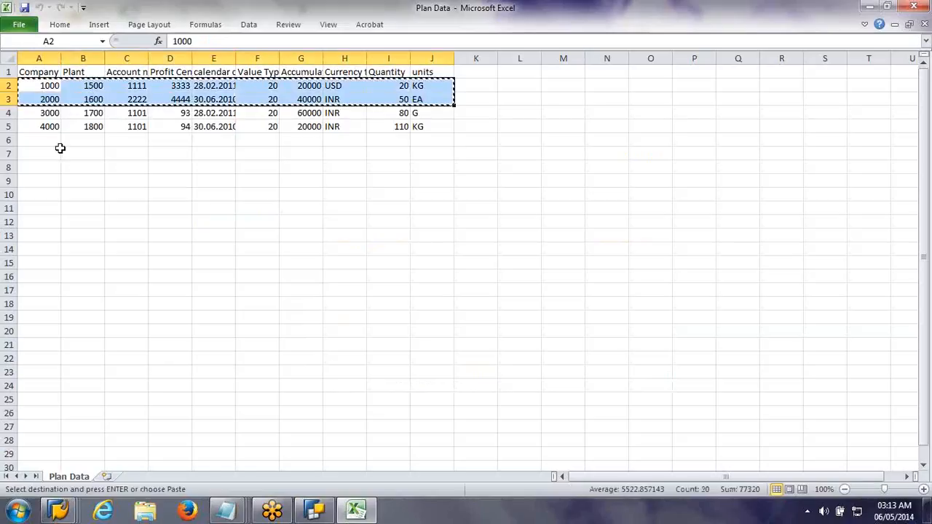
click(49, 141)
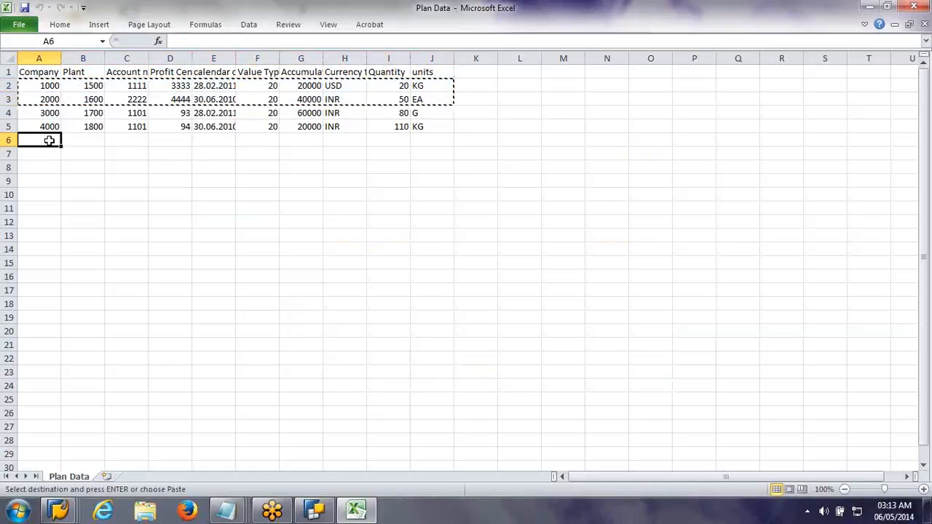
key(ctrl+v)
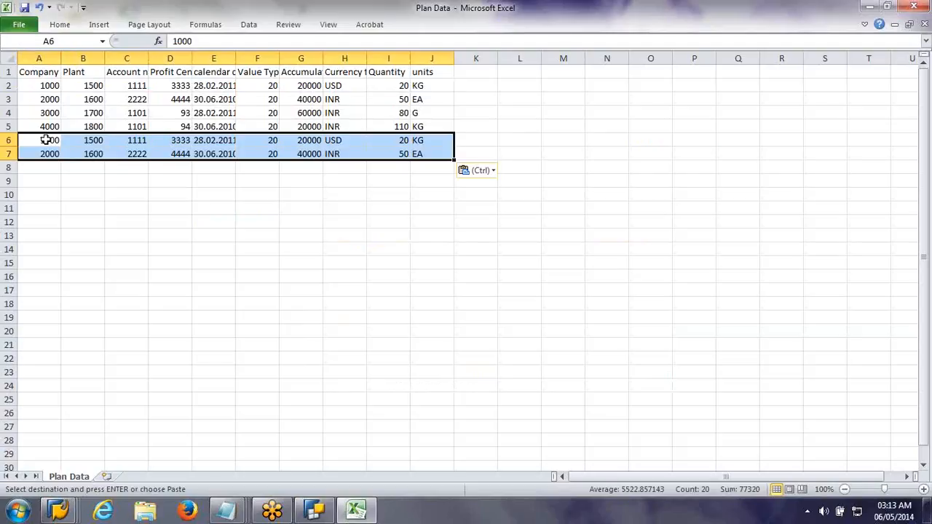
Step: Change the company codes in cells A6 and A7 to 5000 and 6000
double_click(46, 140)
key(BackSpace)
text(5)
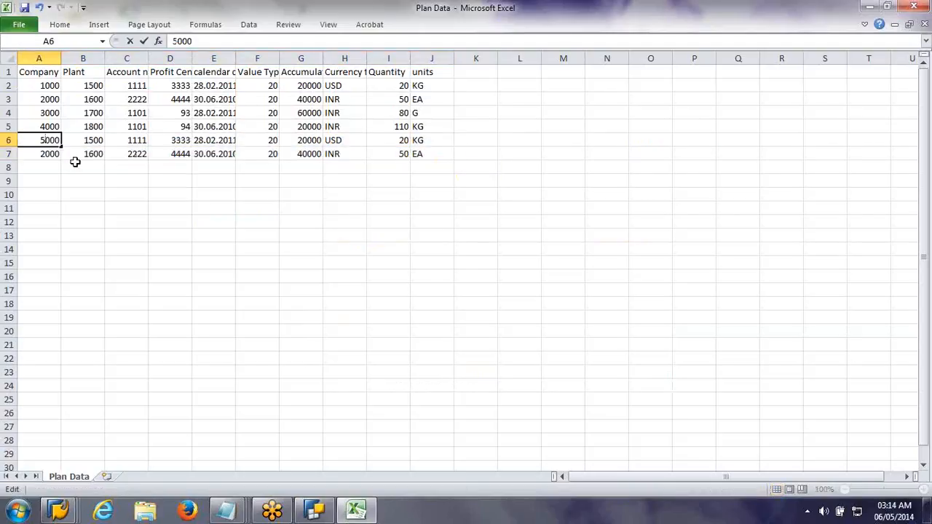
double_click(46, 154)
key(BackSpace)
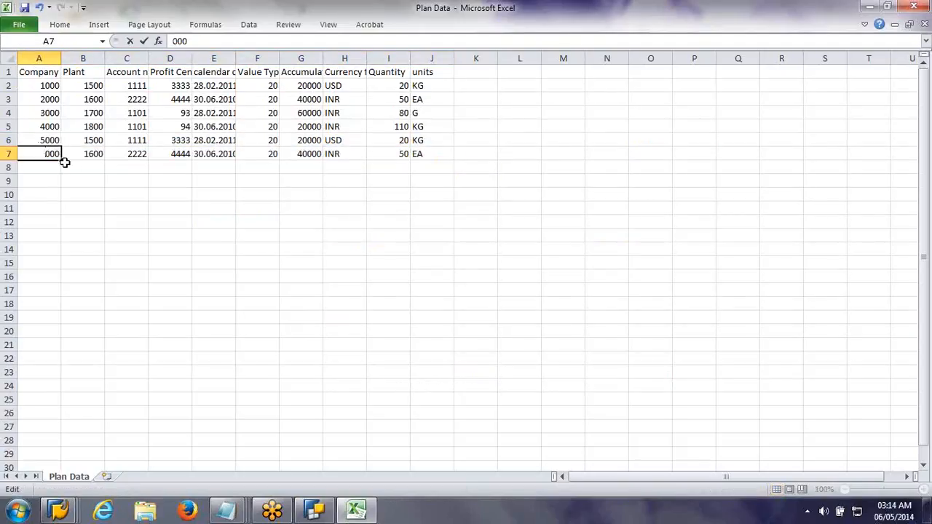
text(6)
key(Return)
Step: Copy the row for company 6000 into the two empty rows 8 and 9
drag(41, 151, 437, 155)
key(ctrl+c)
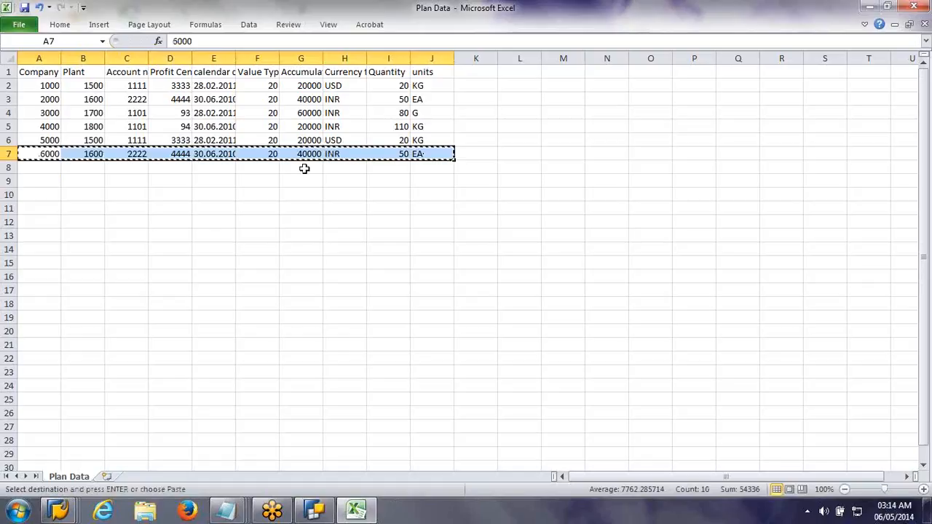
click(39, 176)
drag(39, 170, 429, 175)
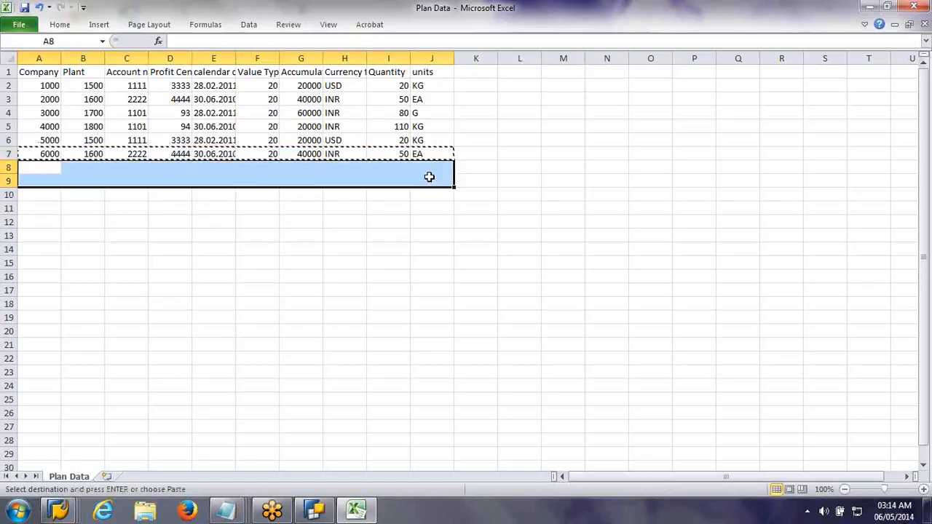
key(ctrl+v)
Step: Change the company codes in cells A8 and A9 to 7000 and 8000
click(45, 170)
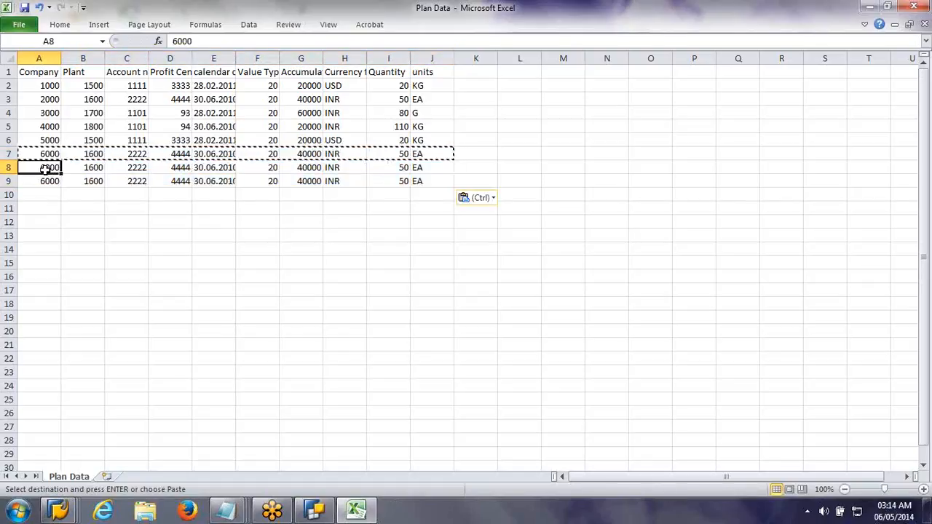
double_click(45, 169)
drag(45, 170, 33, 170)
text(7)
double_click(40, 178)
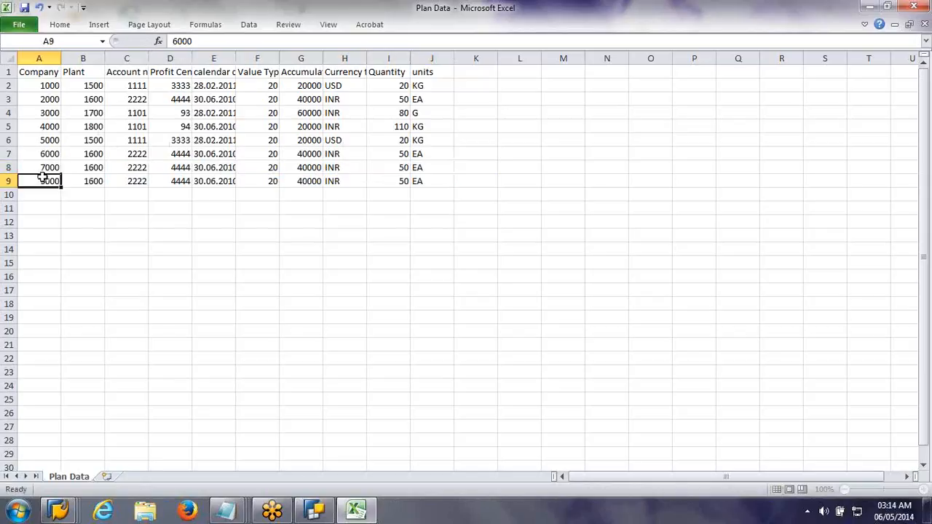
text(8)
click(69, 220)
double_click(39, 181)
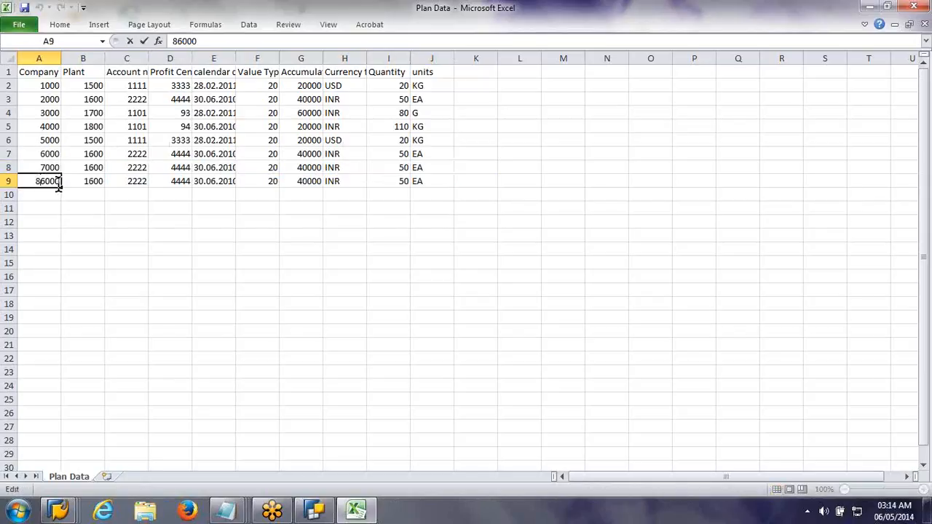
key(Delete)
click(112, 235)
Step: Save Plan Data, keeping the CSV format, and close Excel
key(ctrl+s)
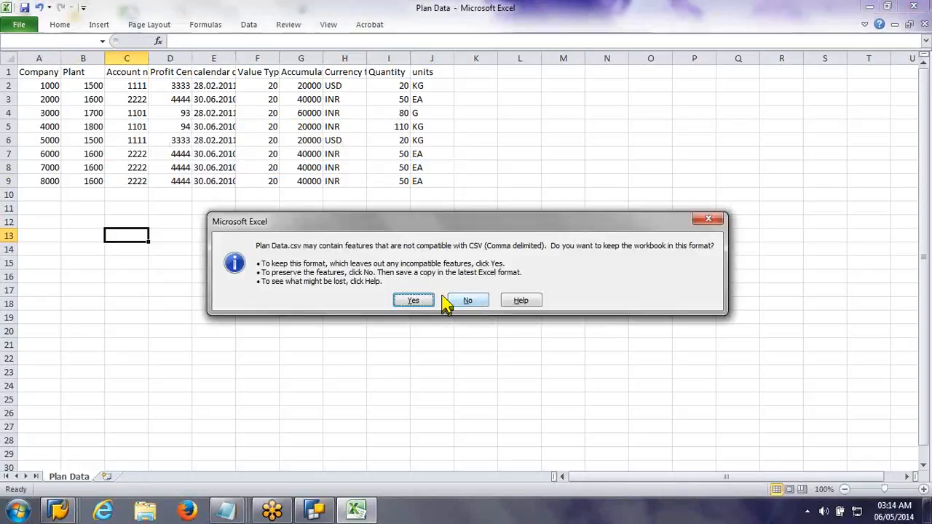
click(417, 301)
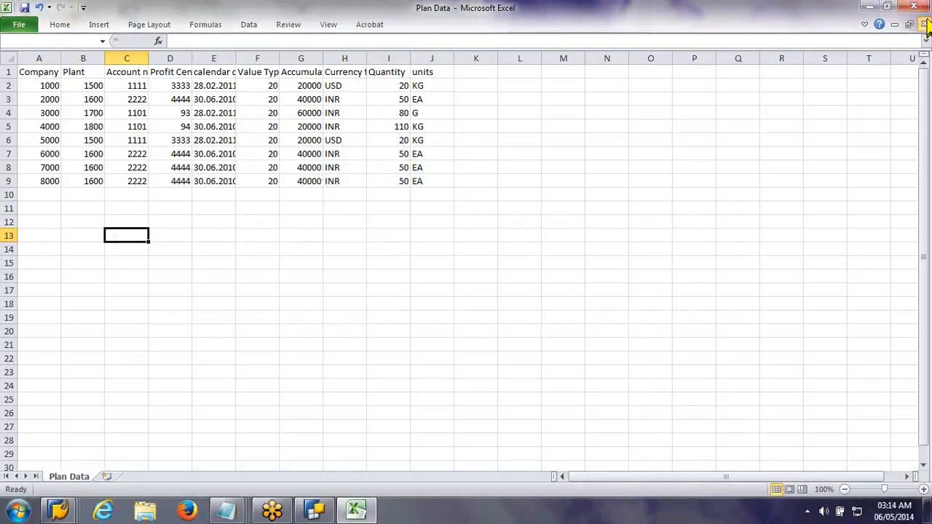
click(925, 24)
click(460, 272)
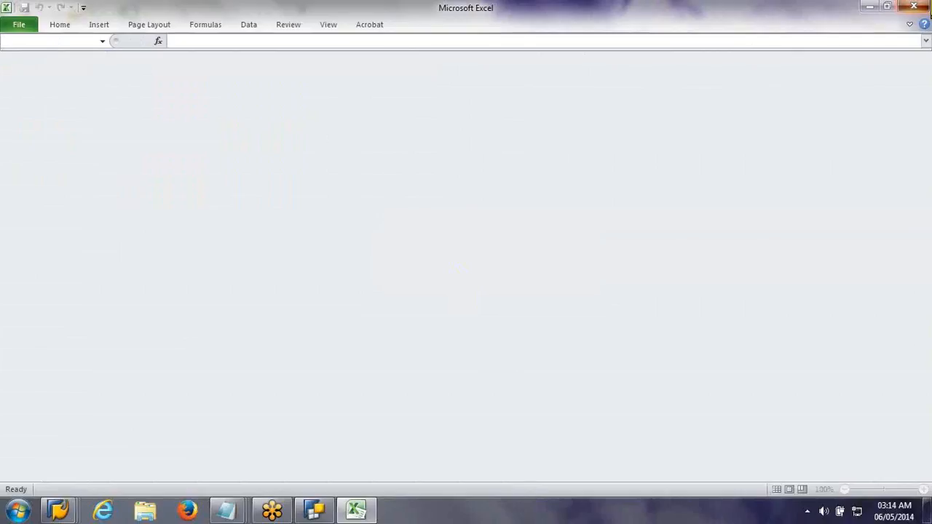
click(930, 6)
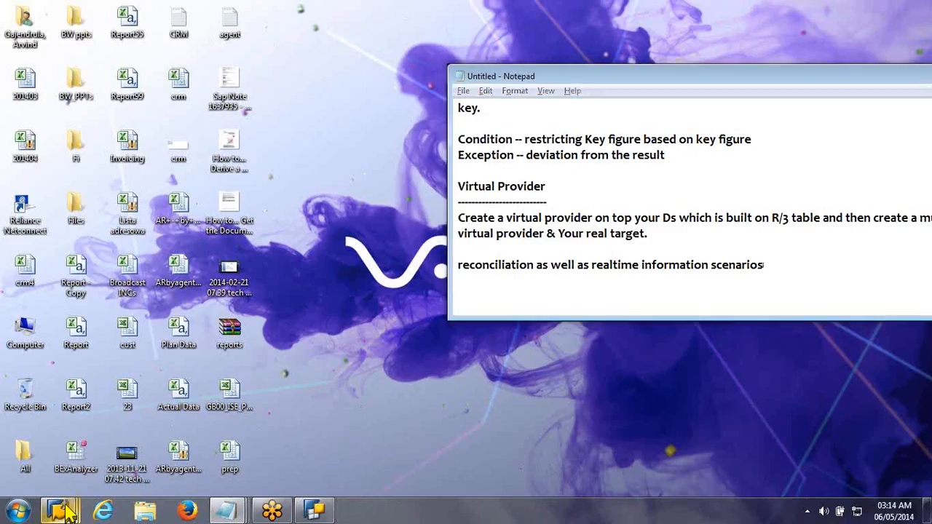
Step: Switch to the ZVPROV list output in SAP, return to its selection screen and execute it again without restrictions
mouse_move(62, 511)
mouse_move(318, 465)
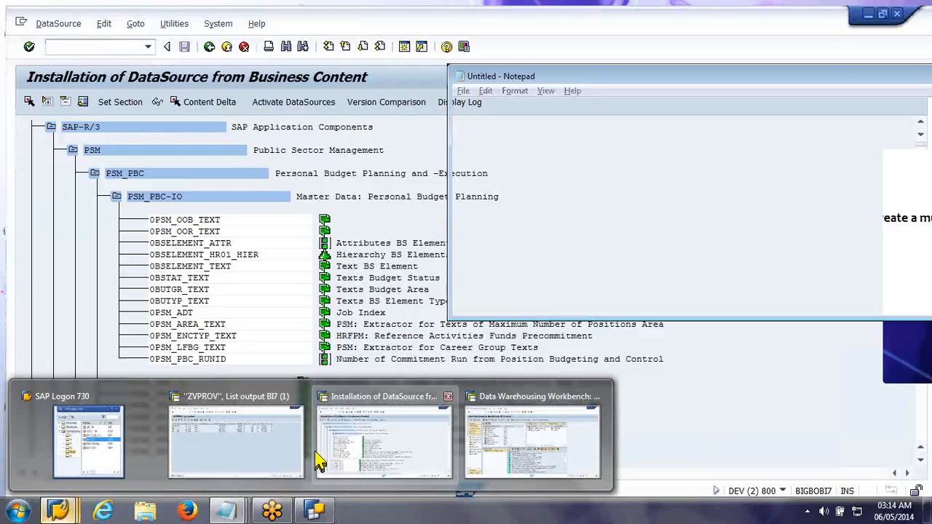
click(276, 437)
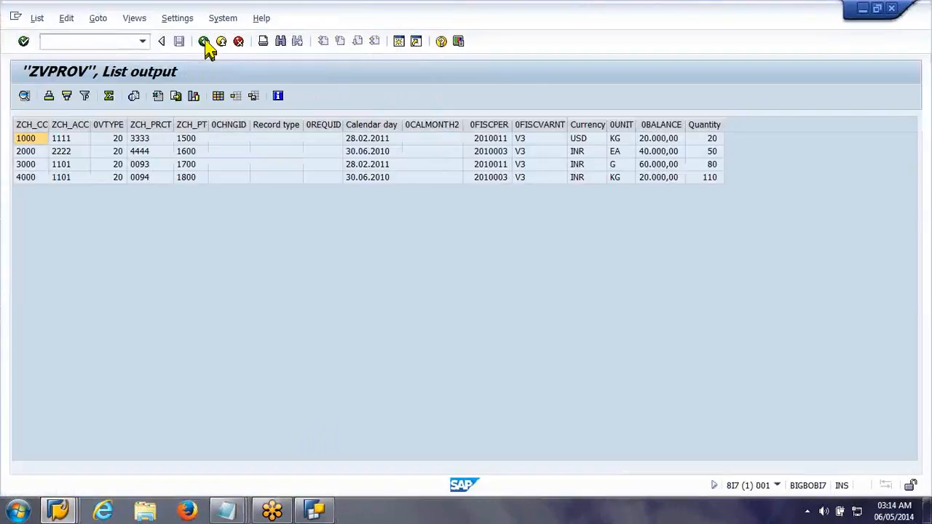
click(205, 42)
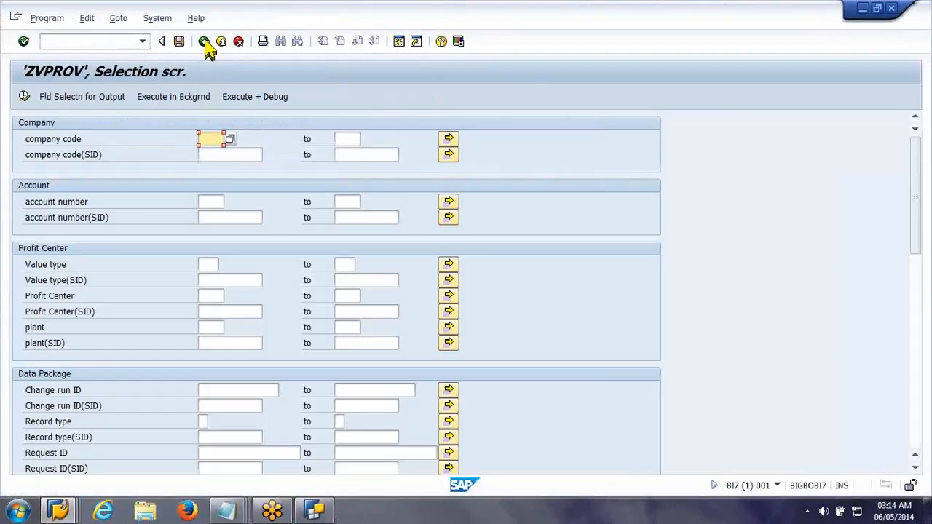
click(24, 96)
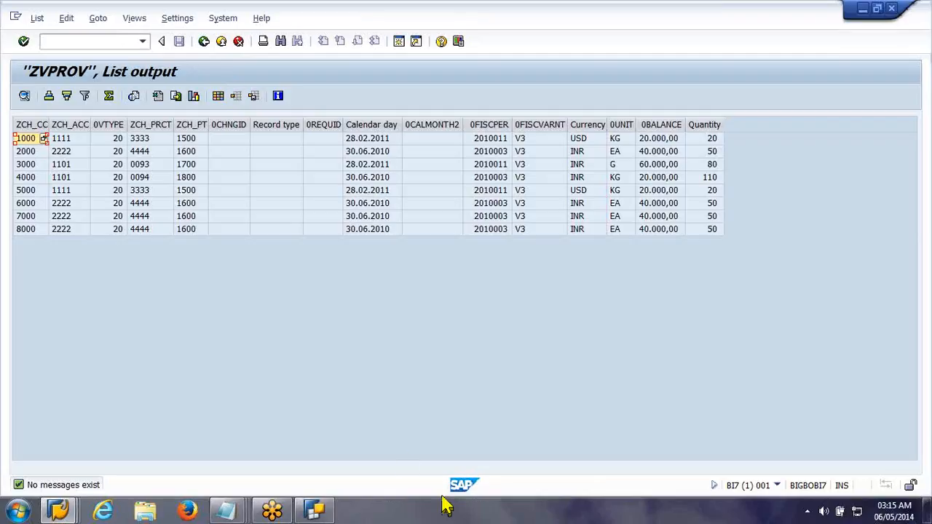
Step: Switch to the untitled Notepad notes, enlarge the window, and add the heading "Infoset" underlined with dashes
click(246, 512)
mouse_move(246, 514)
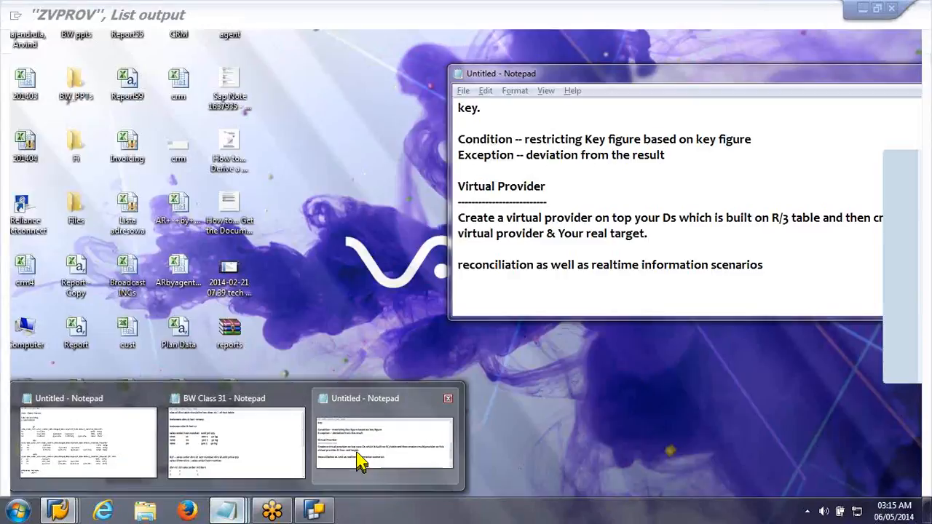
click(359, 461)
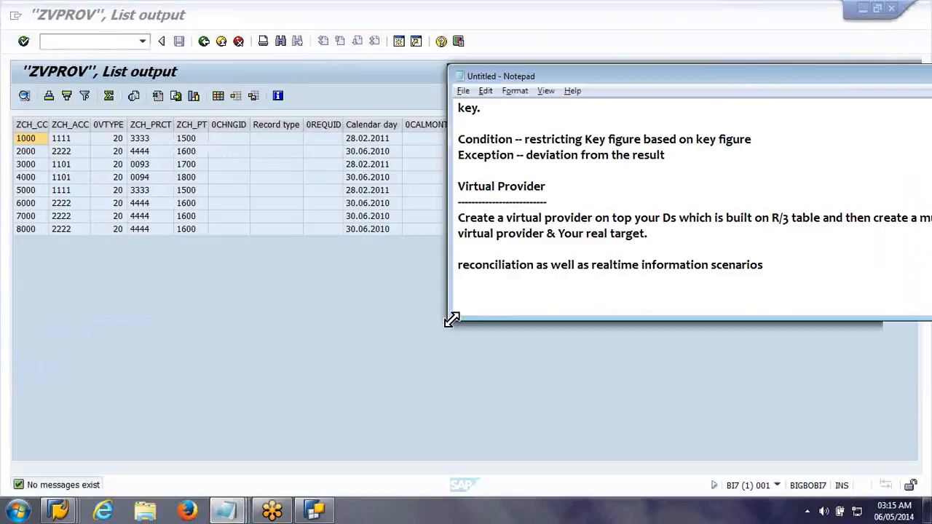
drag(452, 320, 270, 430)
text(Infoset)
key(Return)
text(-----------)
key(Return)
Step: Write "This is based on join condition." on the line under the Infoset heading
text(T)
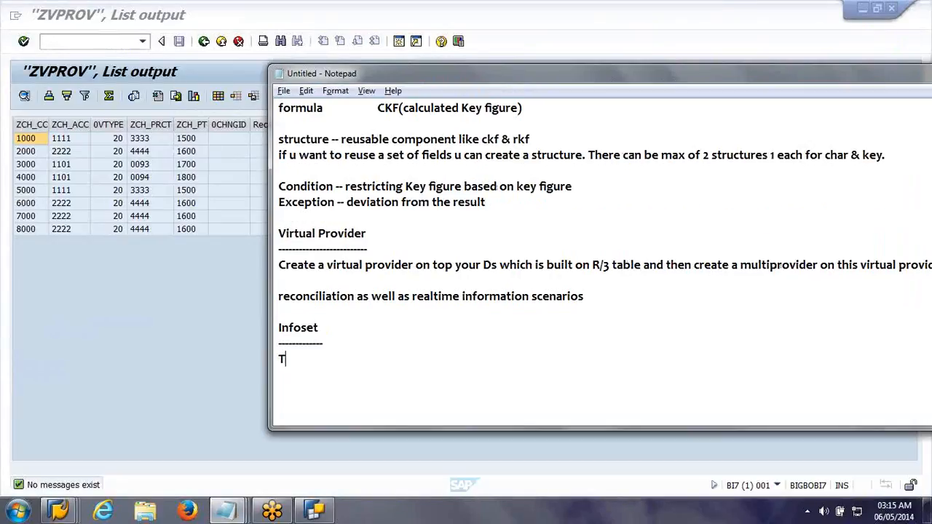
text(his is based o)
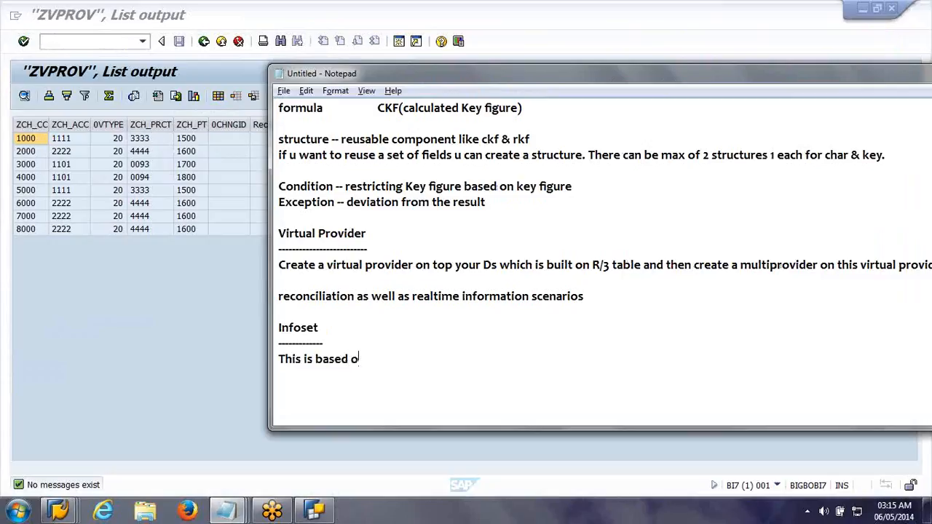
text(n join condition)
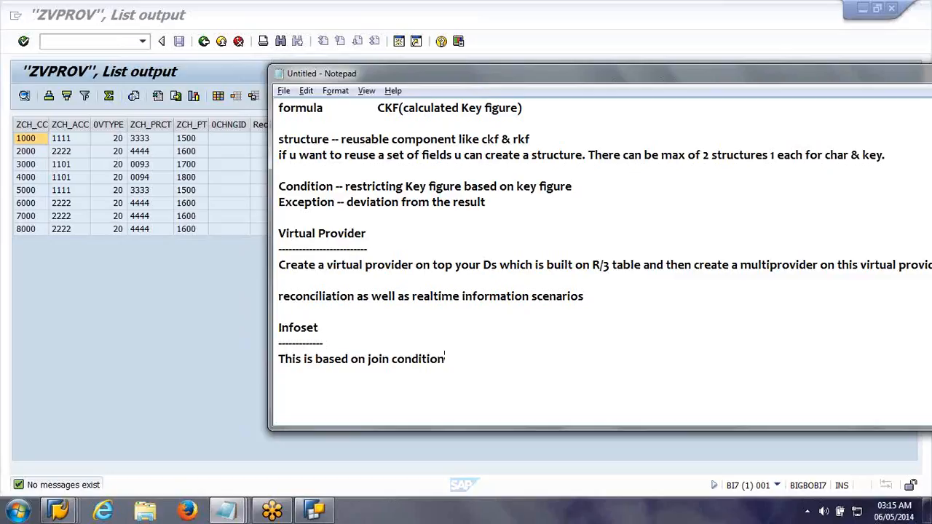
text(.)
key(Return)
Step: Start the following line with "So for this a common characteristic is mandatory without which"
text(So for this a )
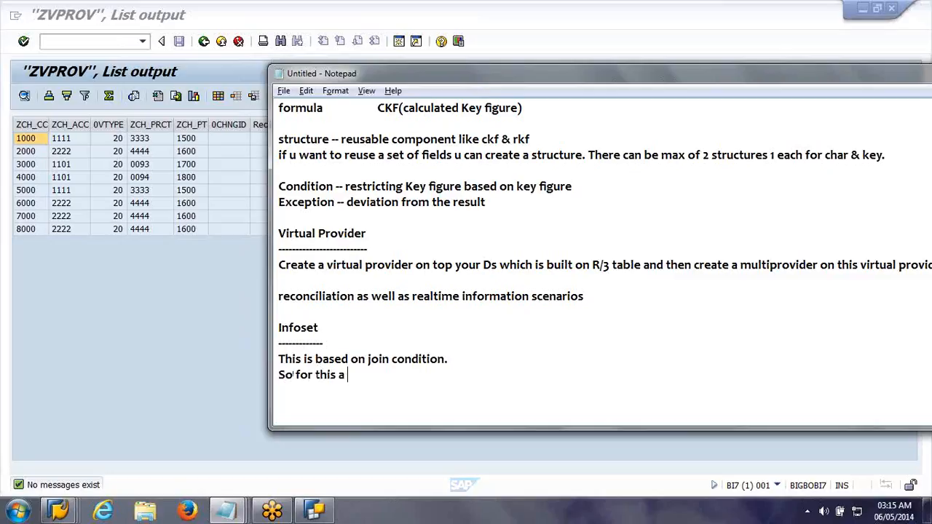
text(common chara)
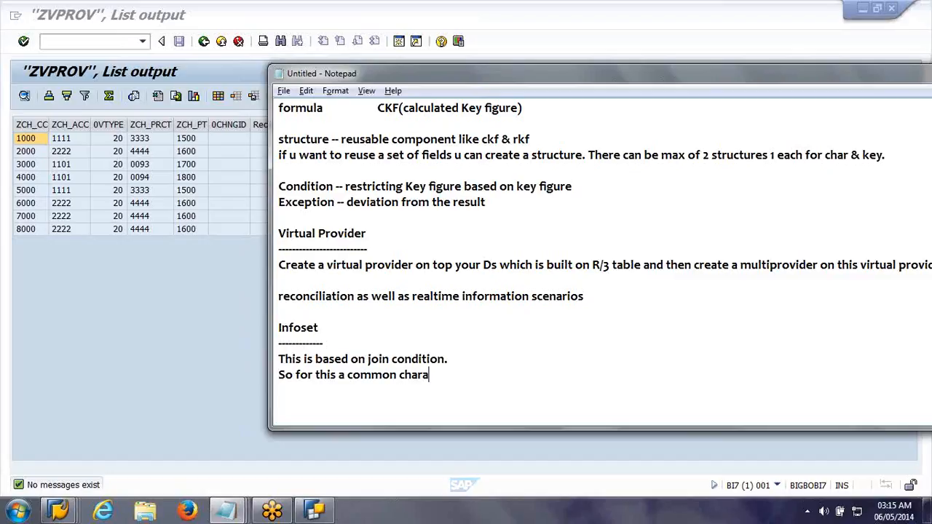
text(cteristic is mandatory whic)
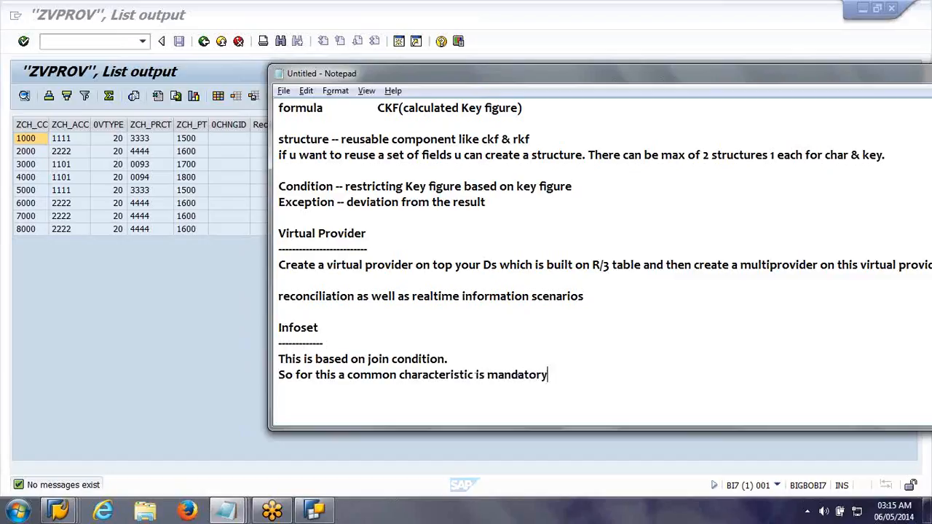
key(BackSpace)
key(BackSpace)
key(BackSpace)
text(ithout which)
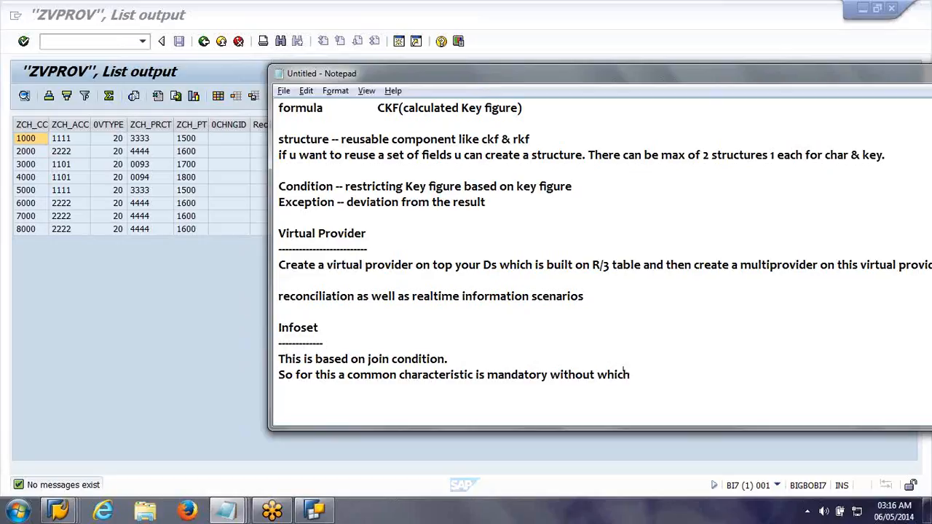
Step: Insert the line "Virtual infoprovider -- multiprovider, virtual provider, infoset." and a blank line above the Infoset heading
key(Up)
key(Up)
key(Up)
key(Up)
key(Return)
text(Vu)
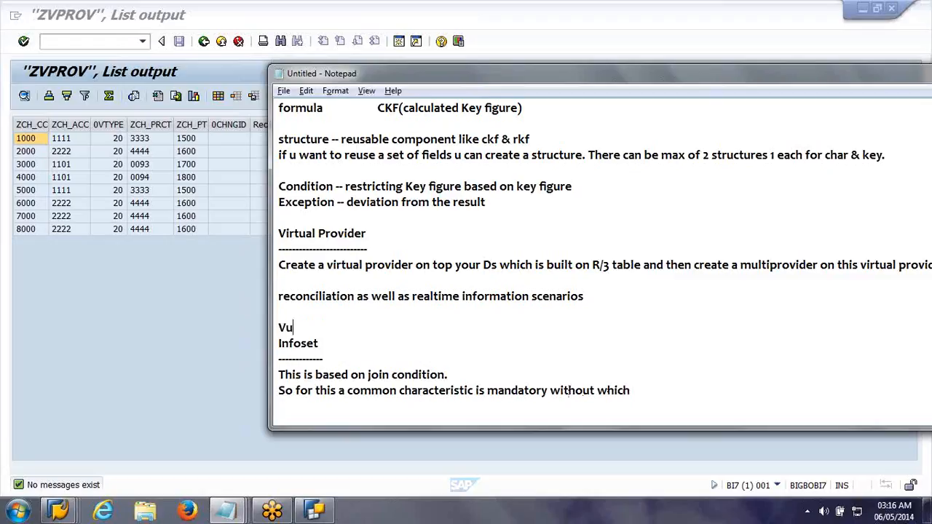
text(rtual infoprovider -- mu)
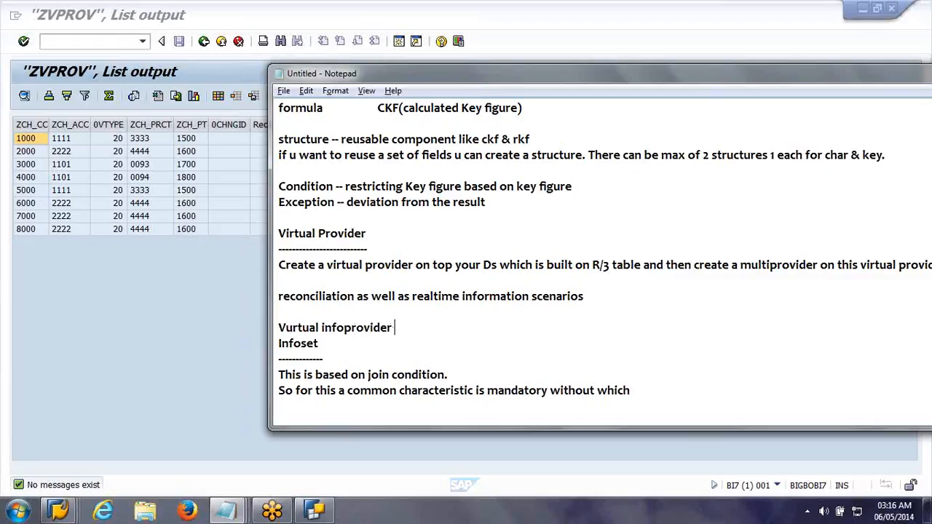
text(ltiprovider, virtual )
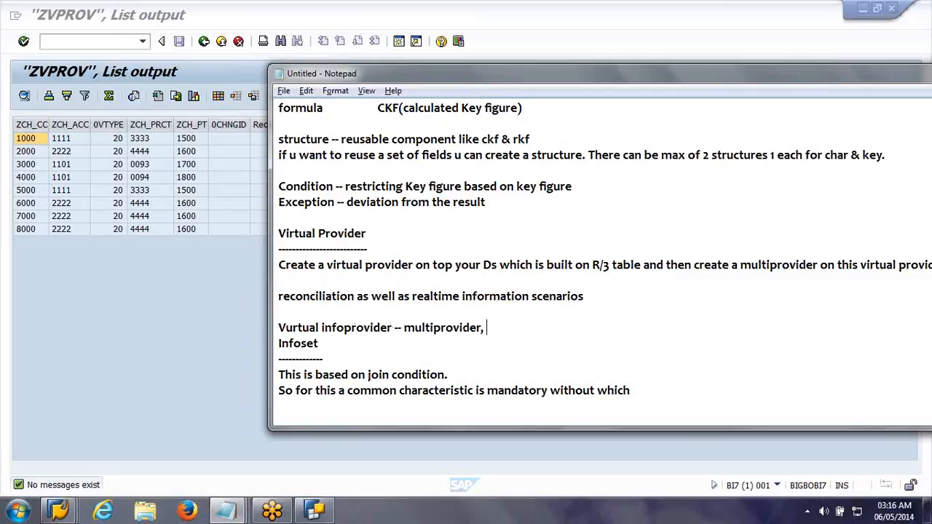
text(provide)
text(r, infose)
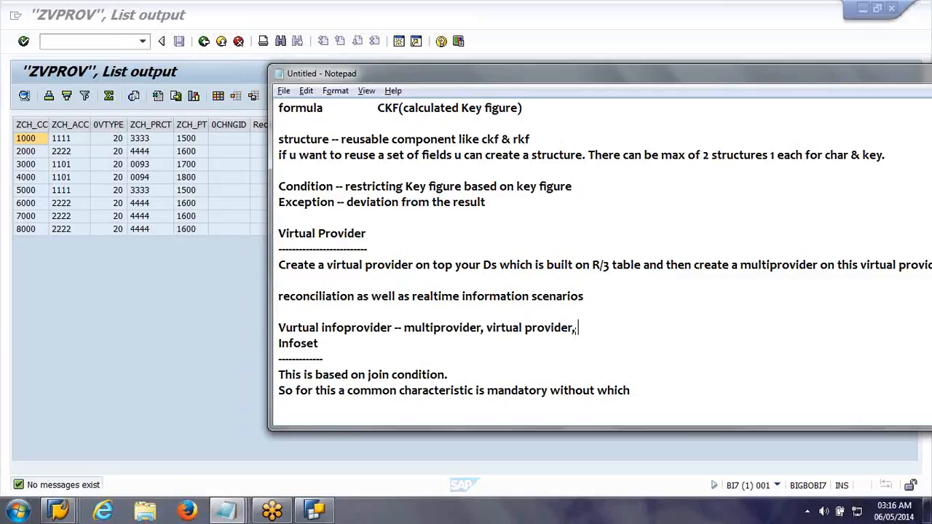
text(t.)
key(Return)
key(Down)
key(Down)
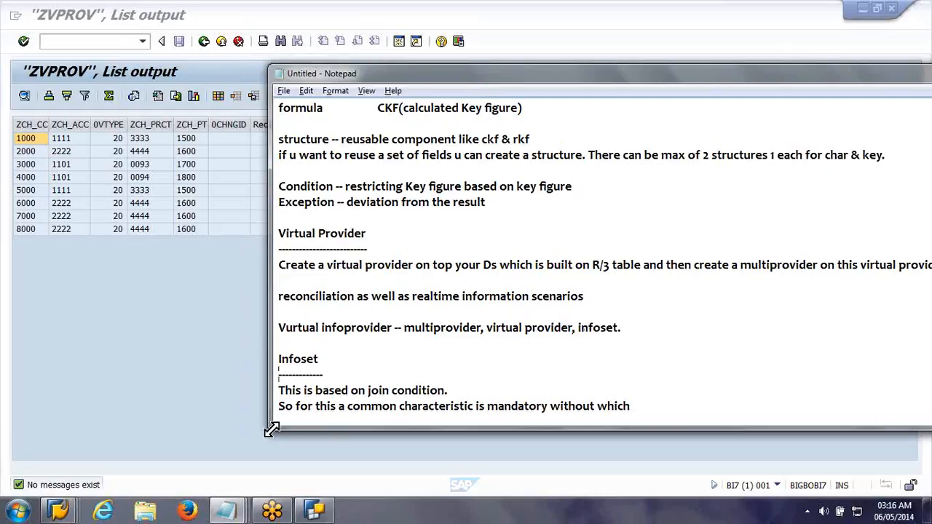
key(Down)
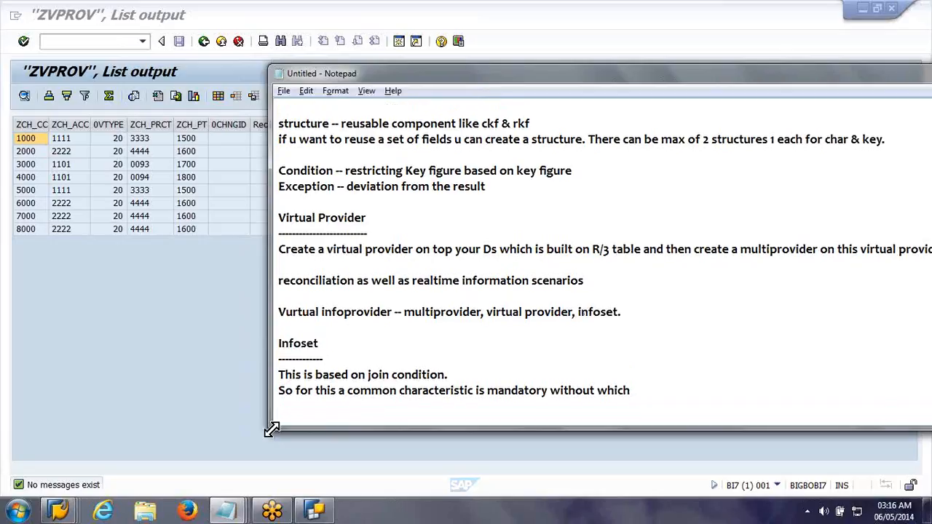
key(BackSpace)
text(ich)
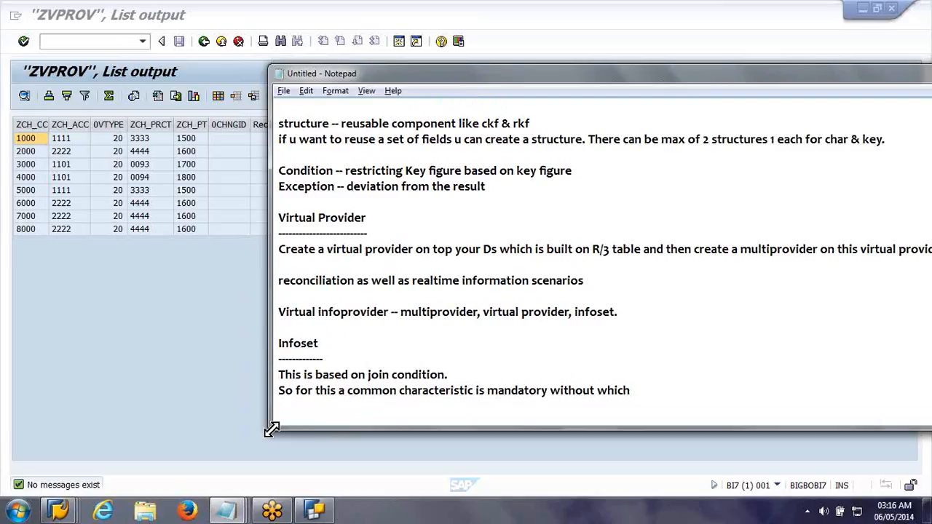
text( the join is n)
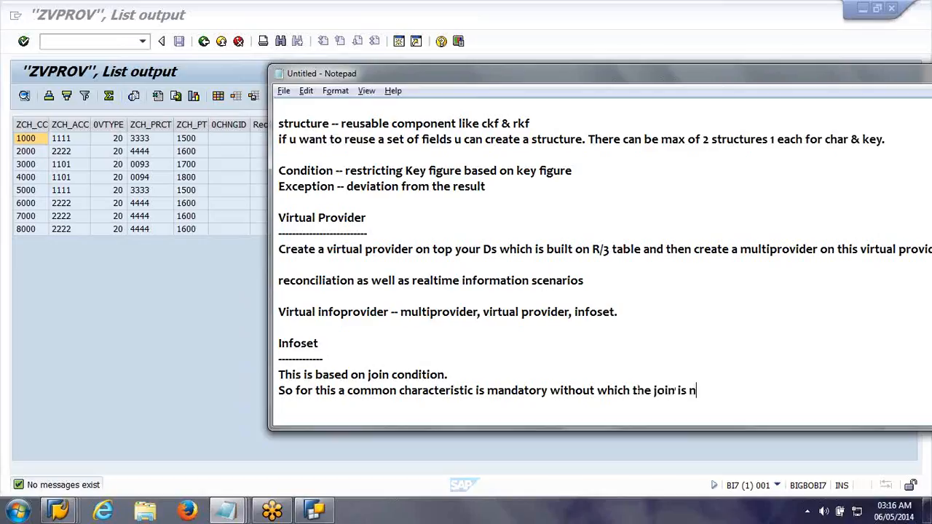
text(ot possible)
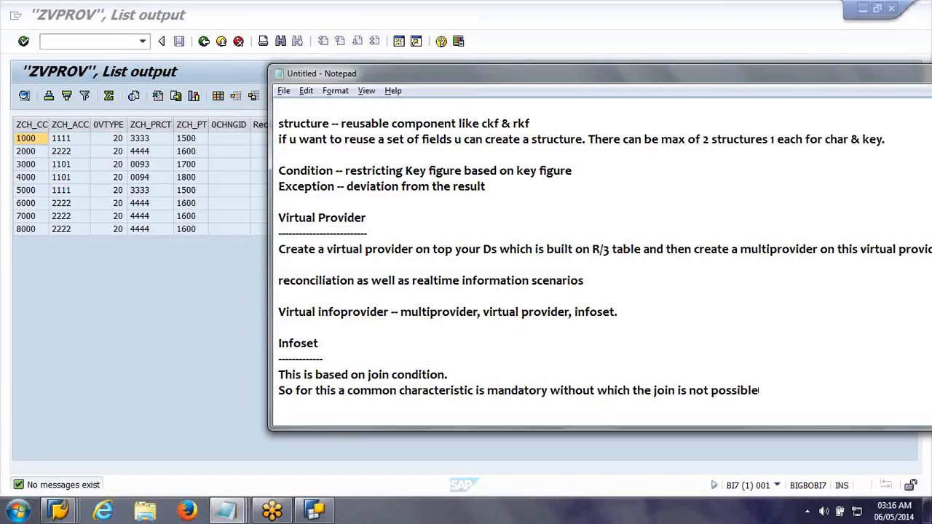
Step: Complete the common-characteristic sentence with "the join is not possible."
text(.)
Step: Write "The default join is inner join" on the line below the common-characteristic sentence
key(Return)
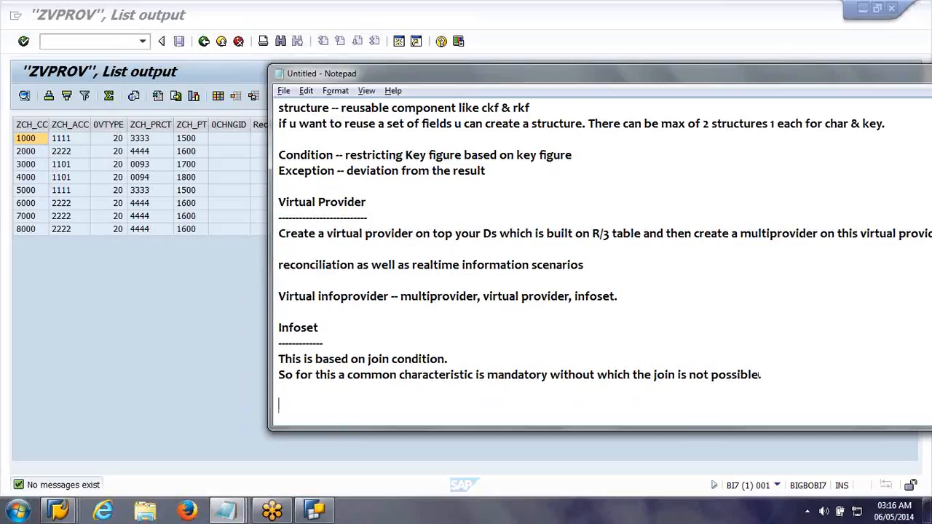
key(Return)
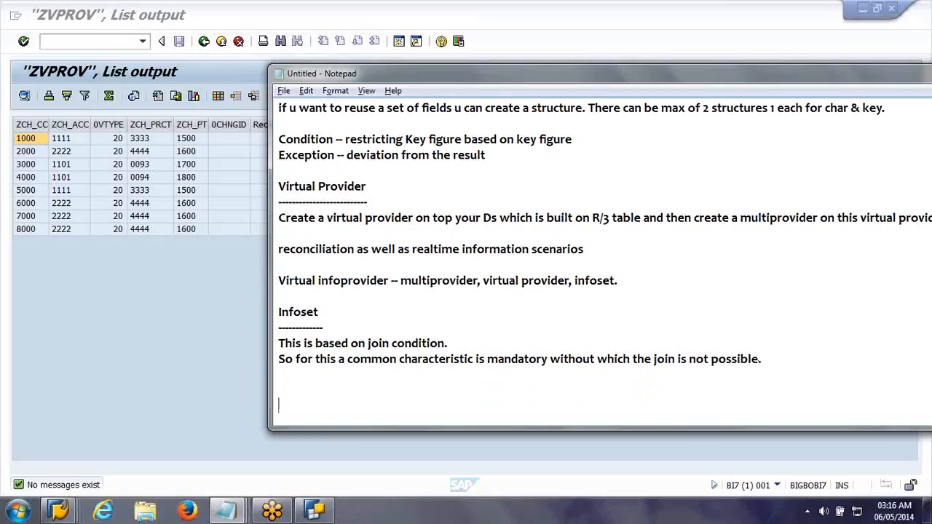
key(Return)
key(Return)
key(BackSpace)
key(BackSpace)
key(BackSpace)
key(BackSpace)
text(The default j)
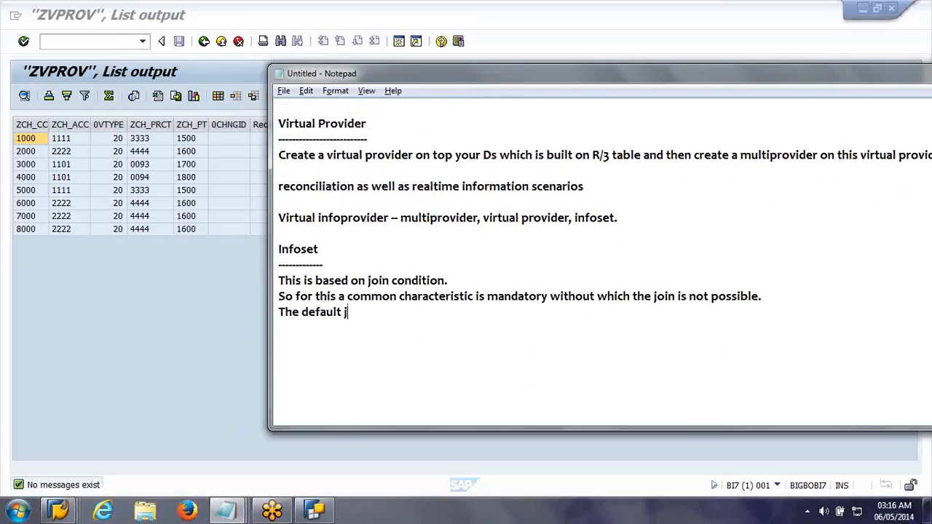
text(oin is inner join)
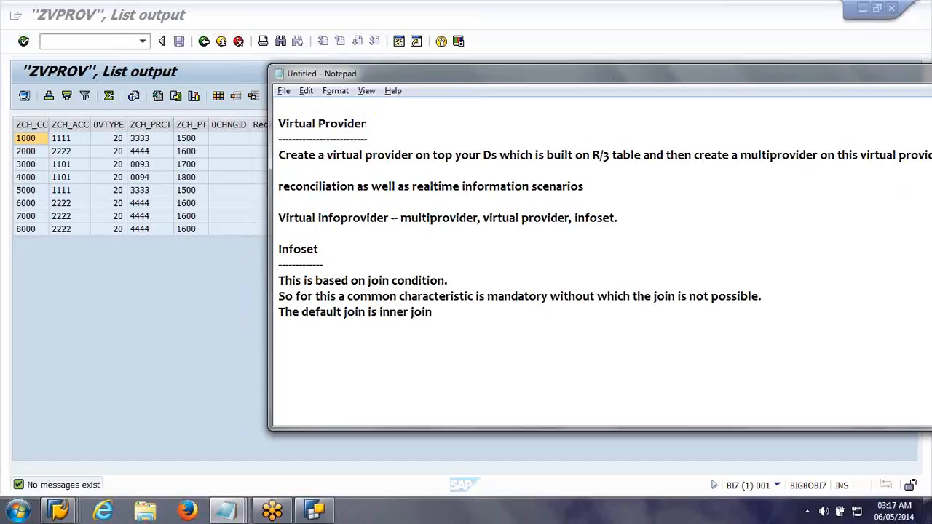
text(. We can also ah)
Step: Add the sentence "We can also have left outer join." after the default join statement
key(BackSpace)
key(BackSpace)
text(a)
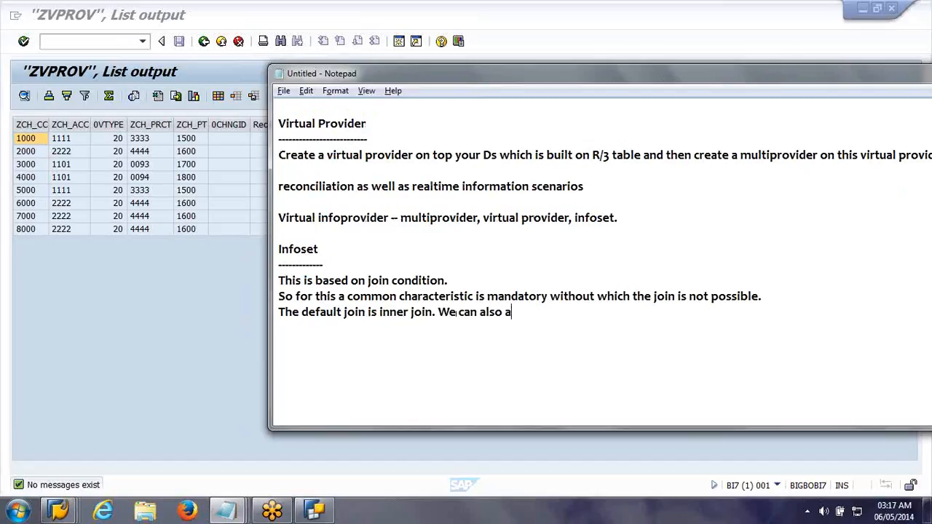
key(BackSpace)
text(have left out)
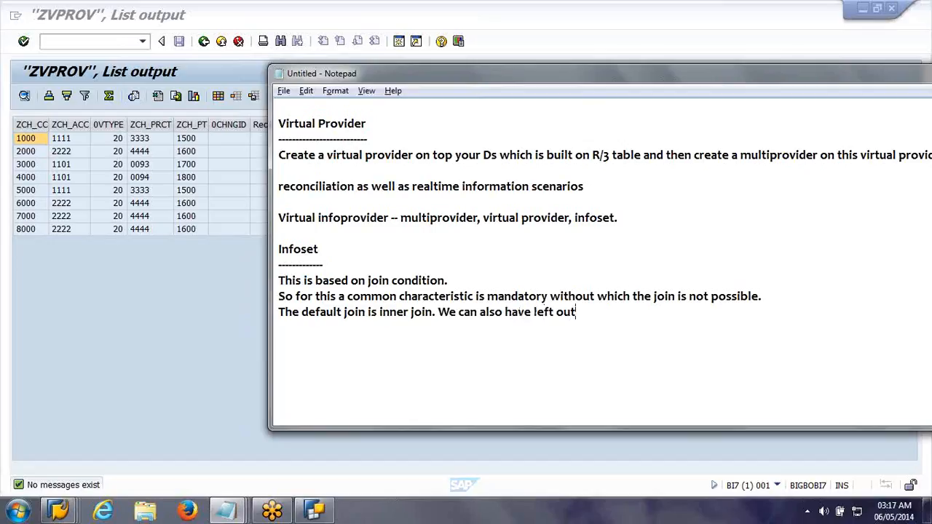
text(er join.)
Step: Below a blank line, add an example table with columns "Mat num" and "mat group" and rows 101 A and 102 B
key(Return)
key(Return)
text(Mat num)
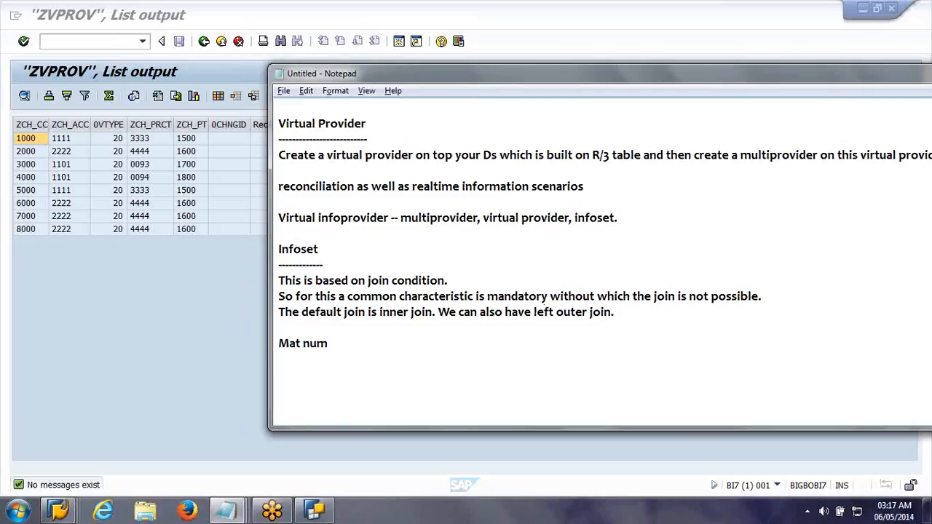
text(  mat group)
key(Return)
text(101)
key(Tab)
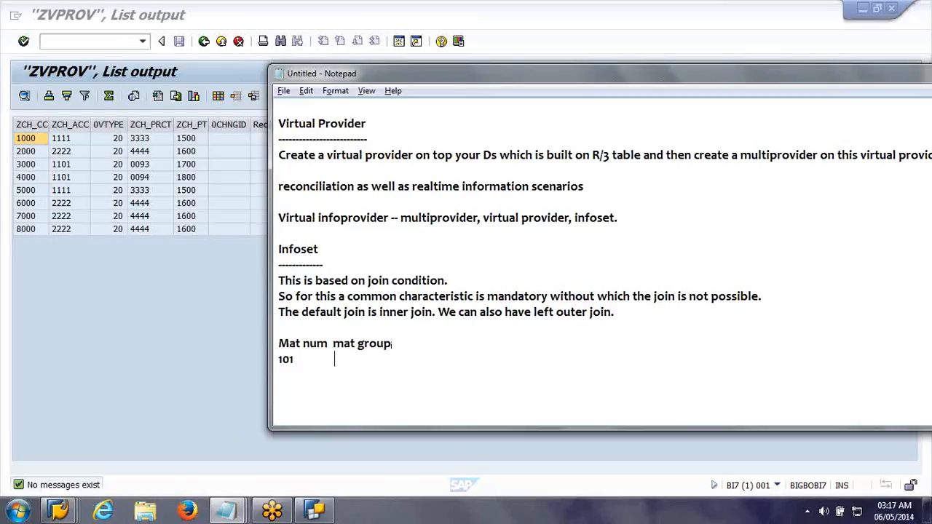
text(A)
key(Return)
text(102             B)
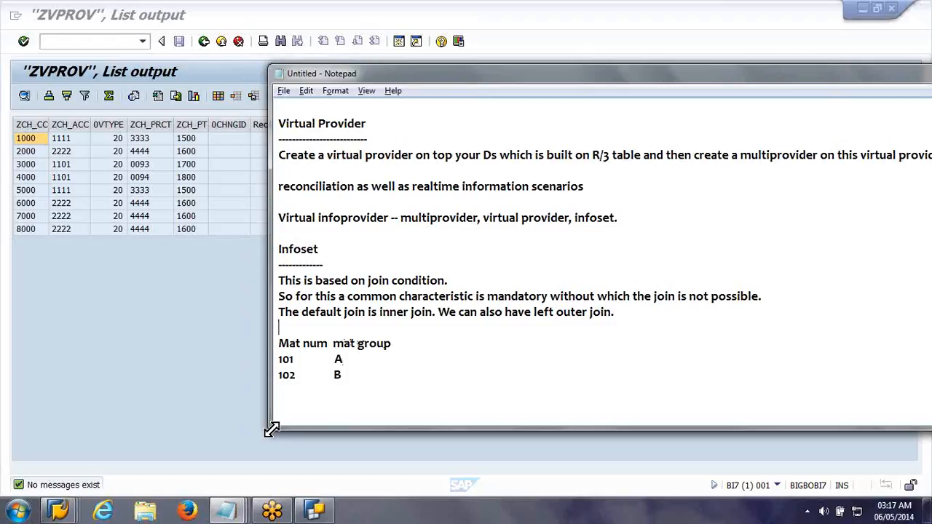
Step: Insert a label line above the material table with "MD" over it and "TD(DSO)" spaced well to its right
key(Return)
text(MD                              )
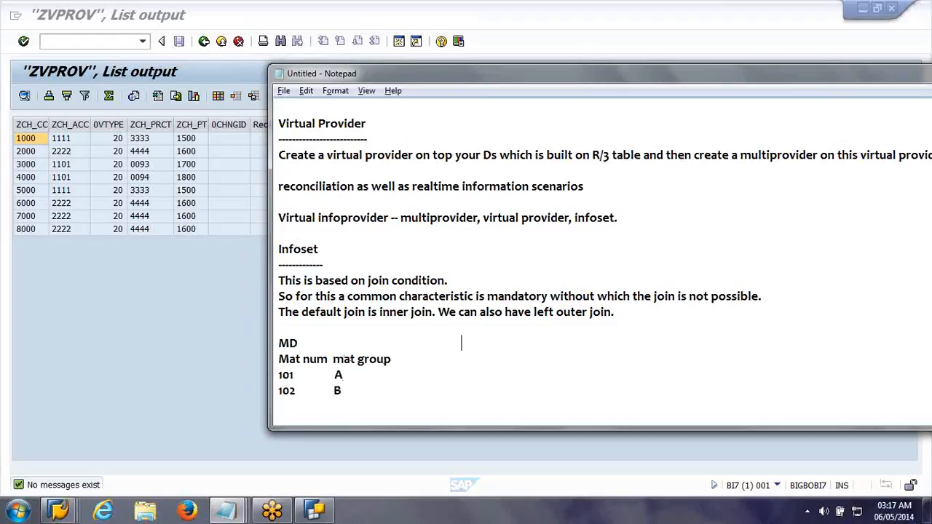
text(                                        TD(DSO))
Step: Extend the "MD" label above the material table to read "MD(characteristic Inforpvoider)"
key(Left)
key(Left)
key(Left)
key(Left)
key(Left)
key(Left)
key(Left)
key(Left)
key(Left)
key(Left)
key(Left)
key(Left)
key(Left)
key(Left)
key(Left)
key(Left)
key(Left)
key(Left)
key(Left)
key(Left)
key(Left)
key(Left)
key(Left)
key(Left)
key(Left)
key(Left)
key(Left)
key(Left)
key(Left)
key(Left)
key(Left)
key(Left)
key(Left)
key(Left)
key(Left)
key(Left)
key(Left)
key(Left)
key(Left)
key(Left)
text((character)
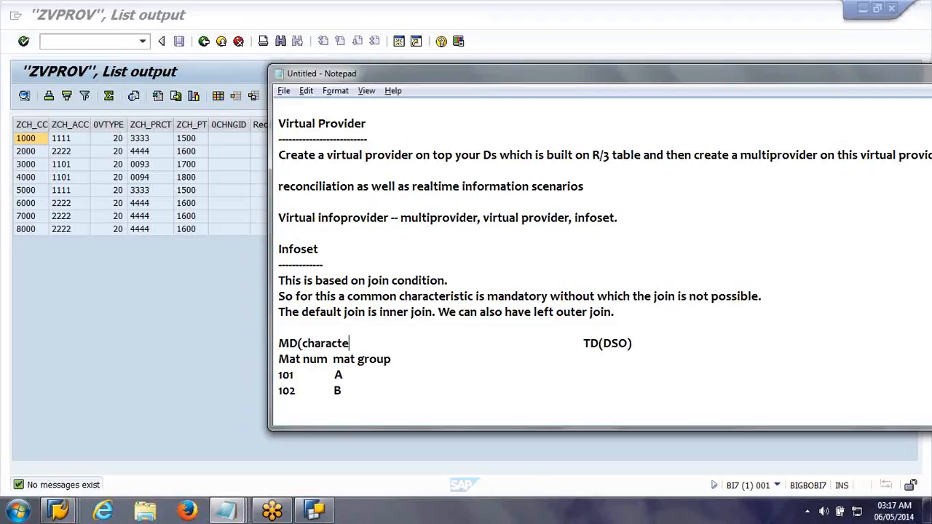
text(istic I)
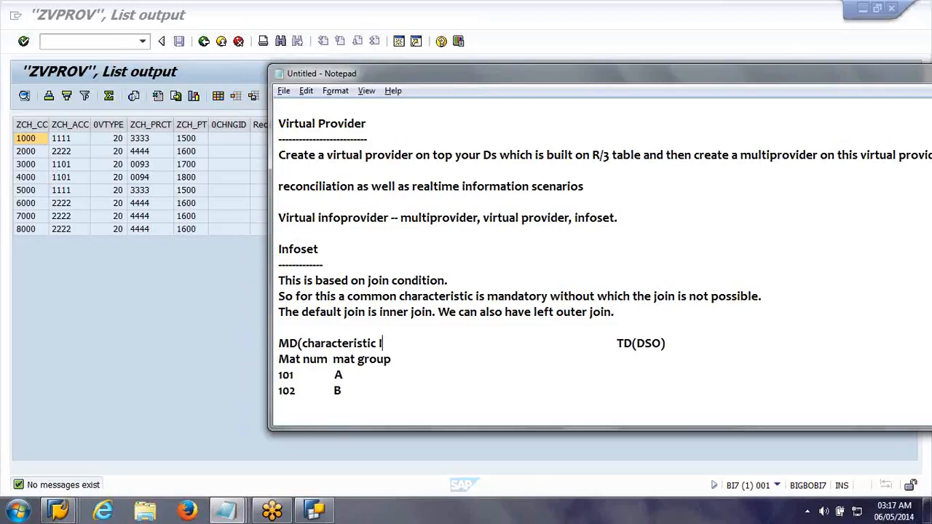
text(nforpvofd)
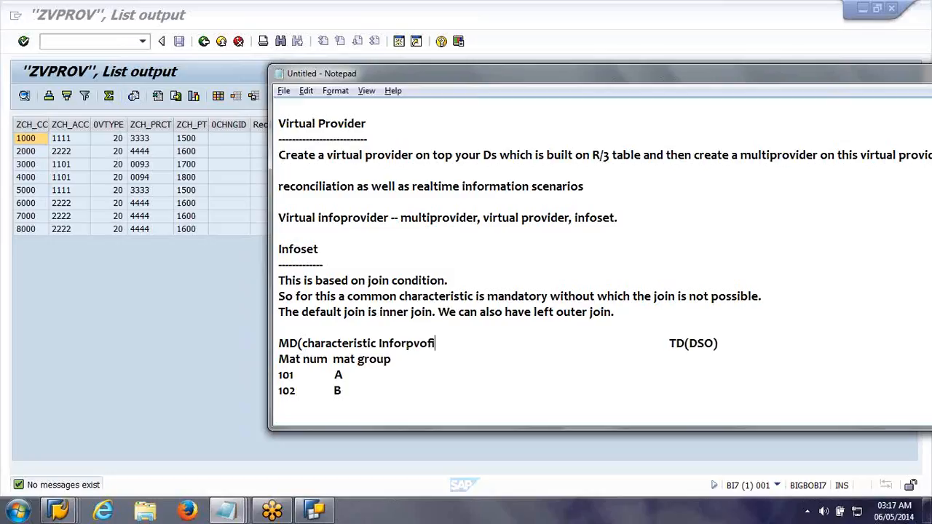
key(BackSpace)
key(BackSpace)
text(ider))
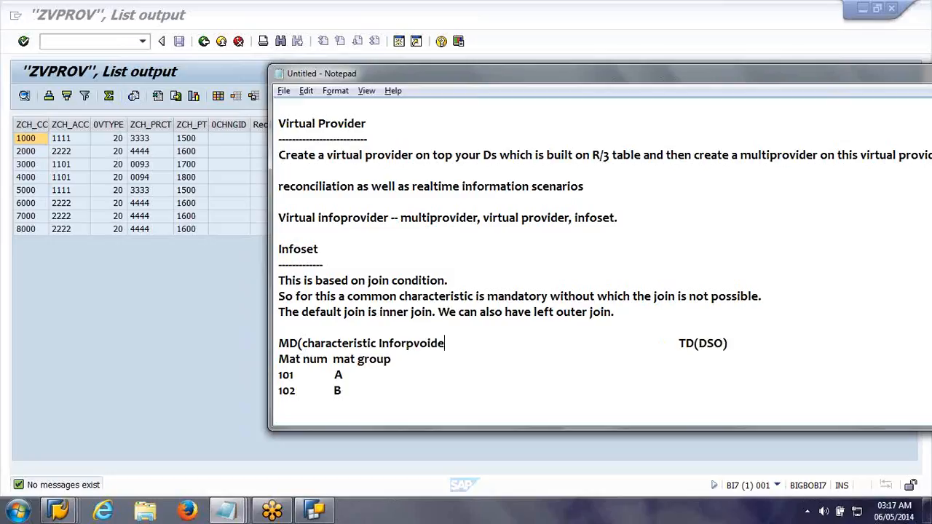
Step: Remove the excess spaces before "TD(DSO)" to bring the label closer to the MD label
key(Delete)
key(Delete)
key(Delete)
key(Delete)
key(Delete)
key(Delete)
key(Delete)
key(Delete)
key(Delete)
key(Delete)
key(Delete)
key(Delete)
key(Delete)
key(Delete)
key(Delete)
key(Delete)
key(Delete)
key(Delete)
key(Delete)
key(Delete)
key(Down)
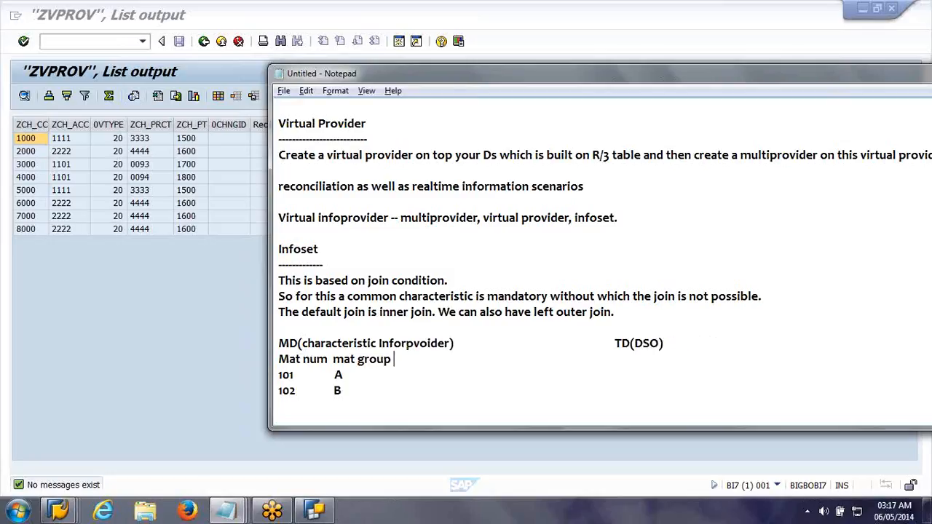
key(Up)
key(Delete)
key(Delete)
key(Delete)
key(Delete)
key(Delete)
key(Delete)
key(Delete)
key(Delete)
key(Delete)
key(Delete)
key(Delete)
key(Delete)
key(Delete)
key(Delete)
key(Delete)
key(Delete)
key(Delete)
key(Delete)
key(Delete)
key(Delete)
key(Delete)
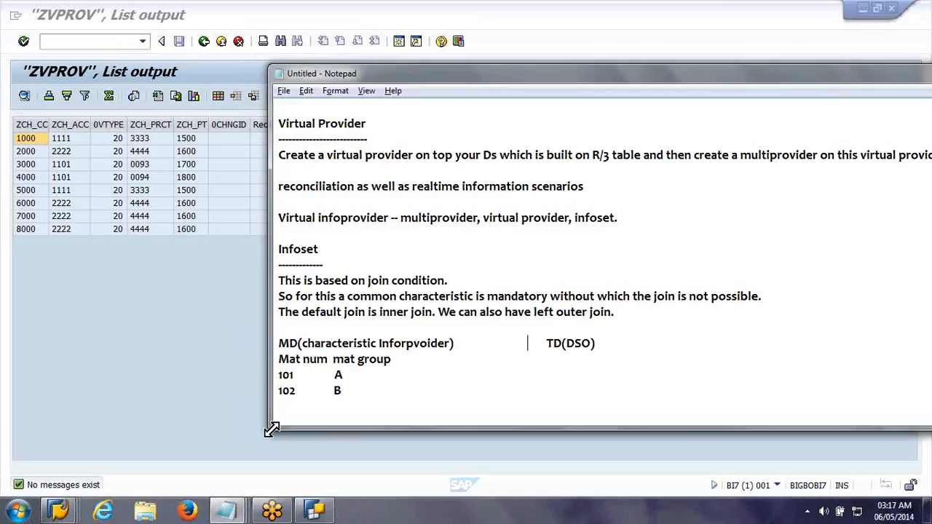
Step: Under TD(DSO), add the headings "Mat num month sold qty" and a first row with 101, May, 100 KG
key(Down)
text(Mat num)
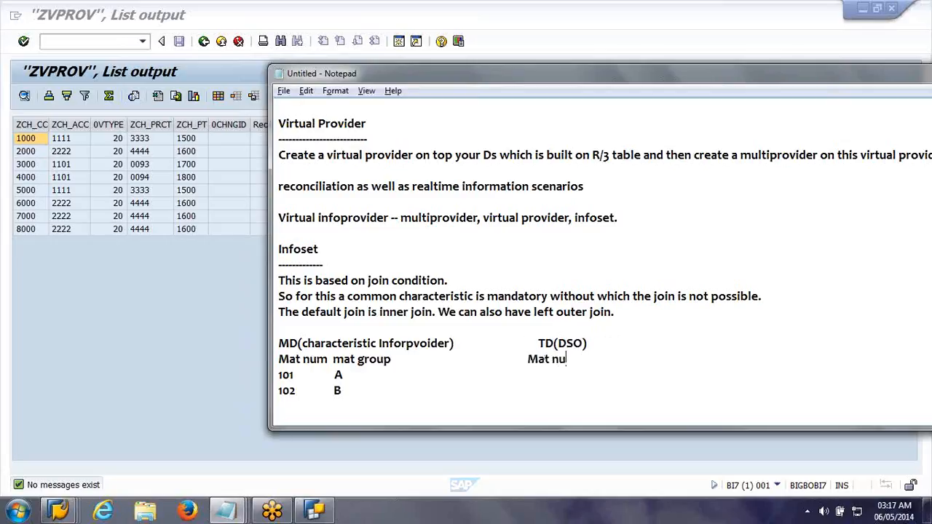
text( month sold qty)
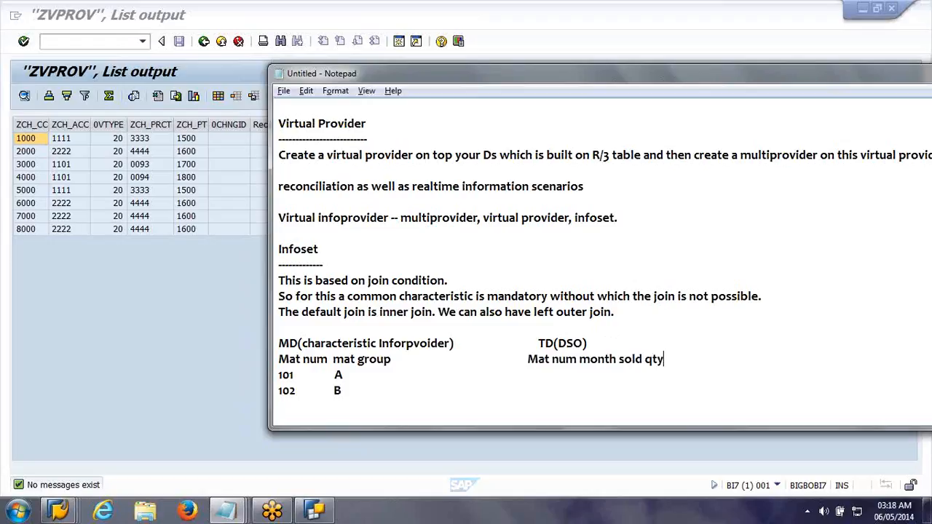
key(Down)
text(101             May             100 KG)
Step: Add a second row under TD(DSO) with 103, June, 200 KG, level with material 102
click(345, 391)
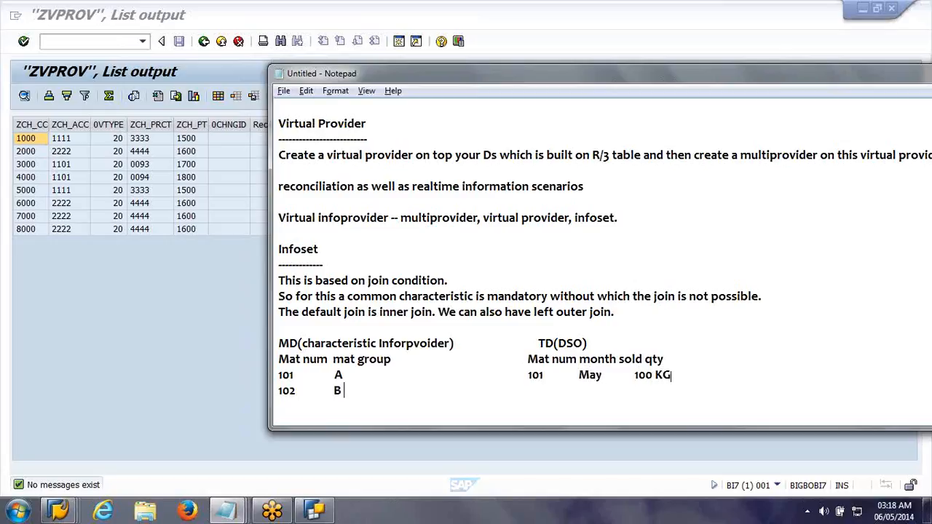
text(103)
key(Tab)
text(June)
key(Tab)
text(2)
key(BackSpace)
key(BackSpace)
text(200 KG)
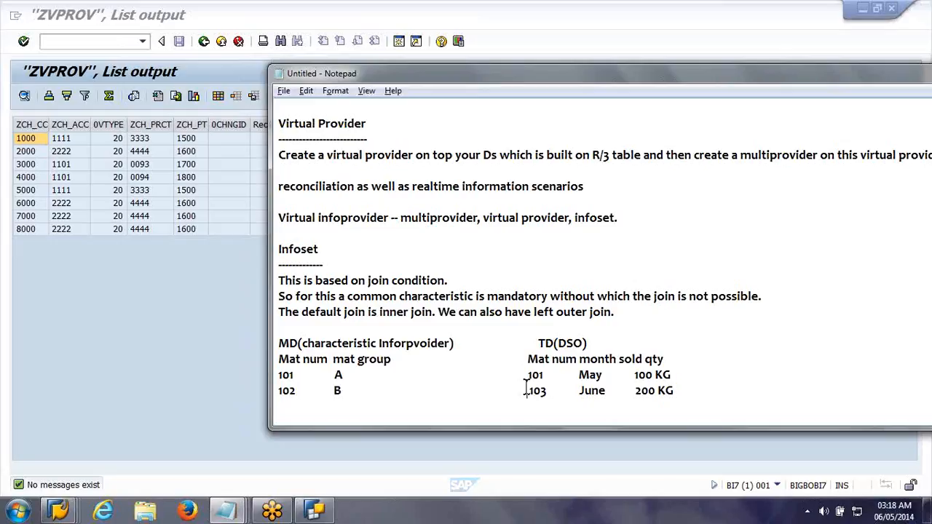
Step: Change the June row's material number to 101 and pull the row slightly back into alignment
drag(527, 387, 681, 400)
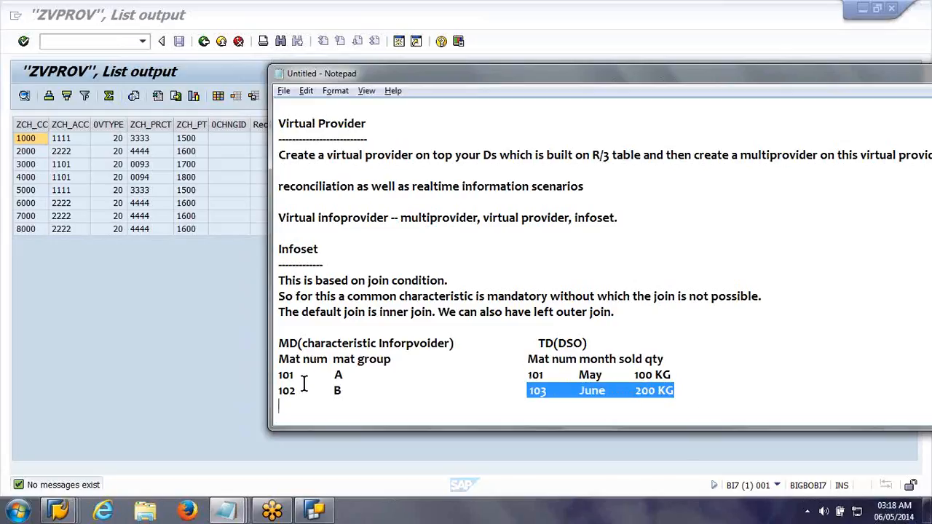
click(540, 392)
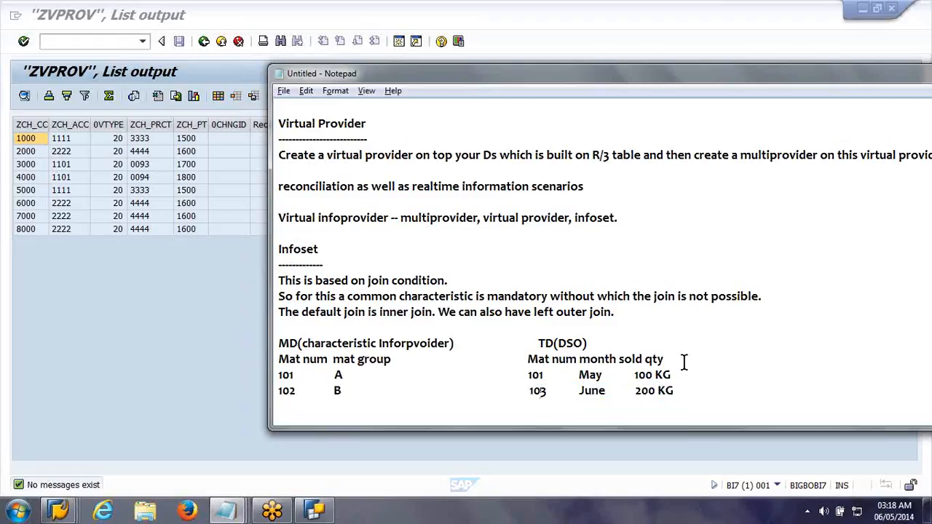
key(Delete)
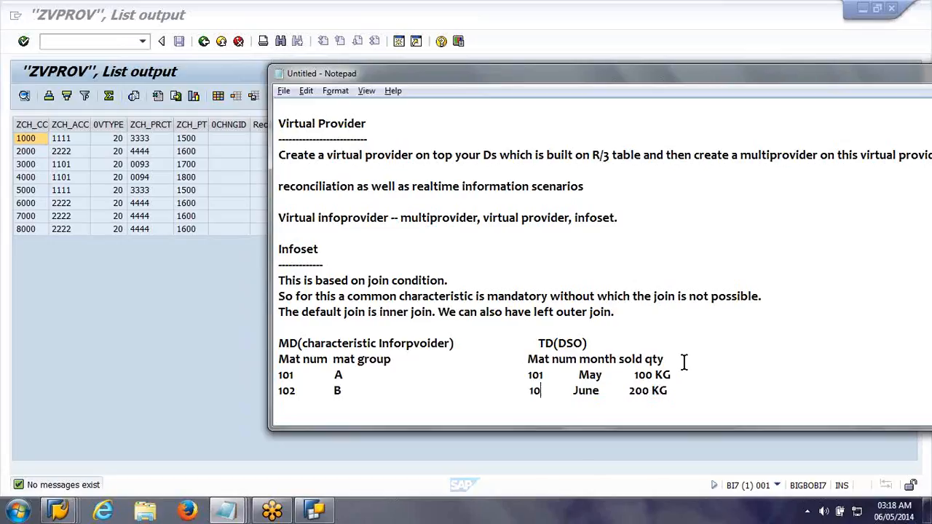
text(1)
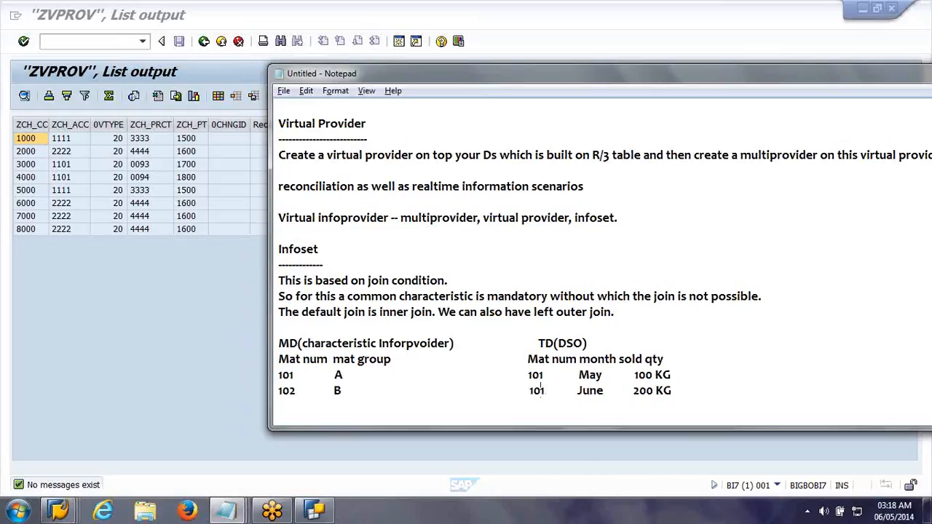
key(Left)
key(Left)
text(\)
key(BackSpace)
key(BackSpace)
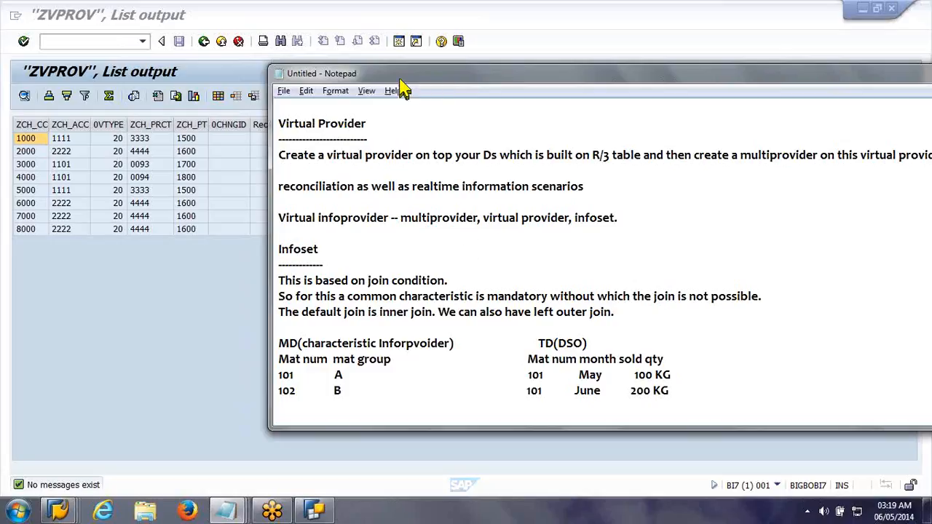
Step: Enlarge the notes window and write "find slowing materials (items)" below a blank line under the tables
drag(399, 78, 276, 37)
drag(596, 387, 595, 492)
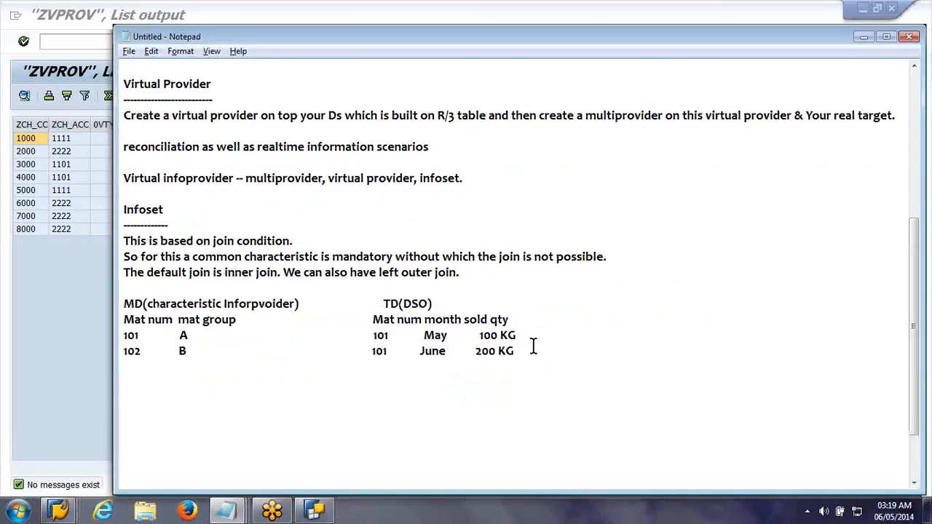
click(533, 347)
key(Return)
key(Return)
text(find slo)
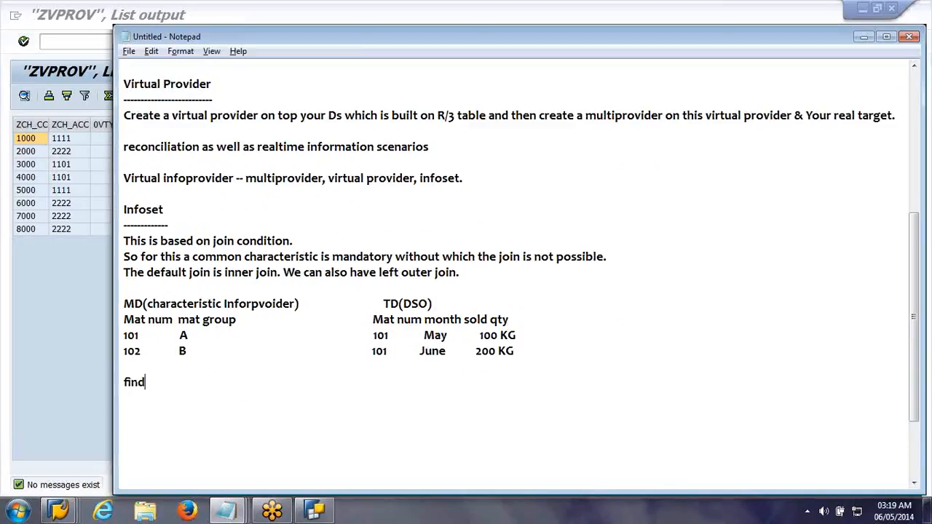
key(BackSpace)
key(BackSpace)
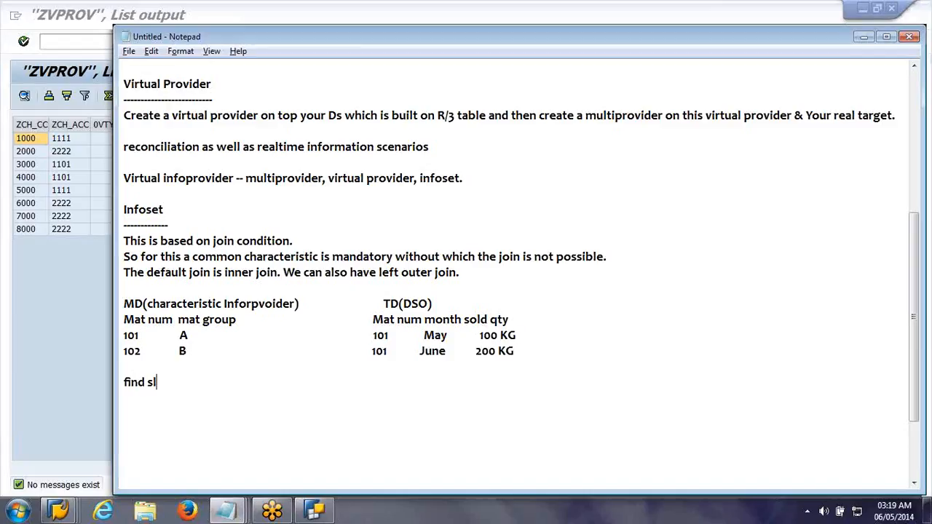
text(lowing material)
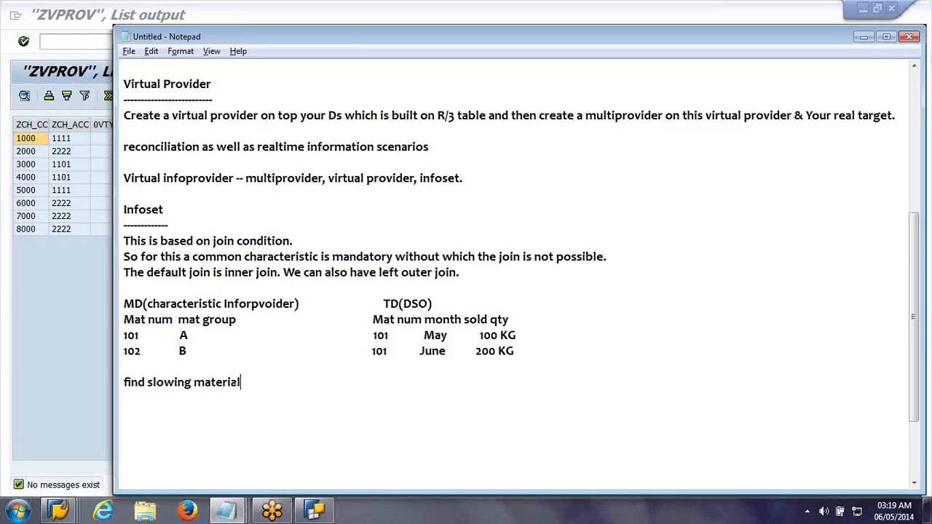
text(s (items))
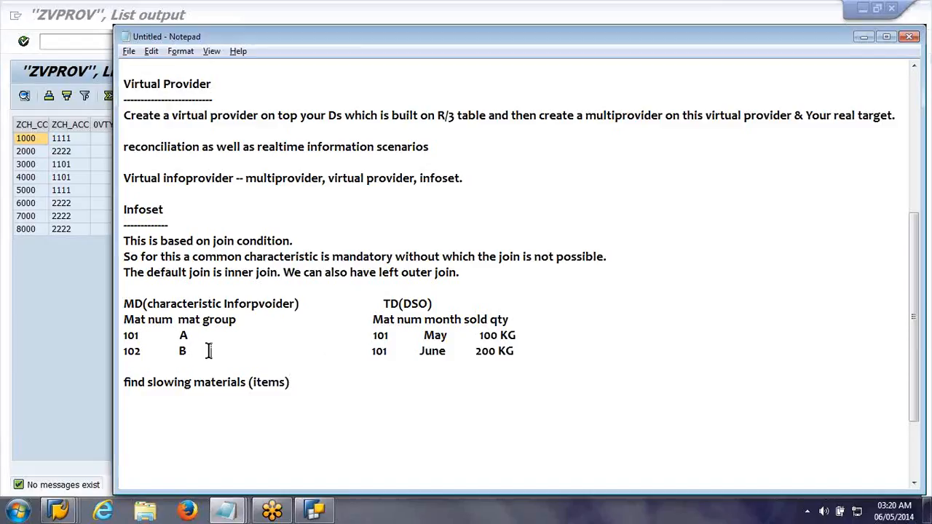
Step: Add a third row to both tables: 103 A under MD and 103, May, 50 KG under TD(DSO)
key(Up)
key(Return)
key(Return)
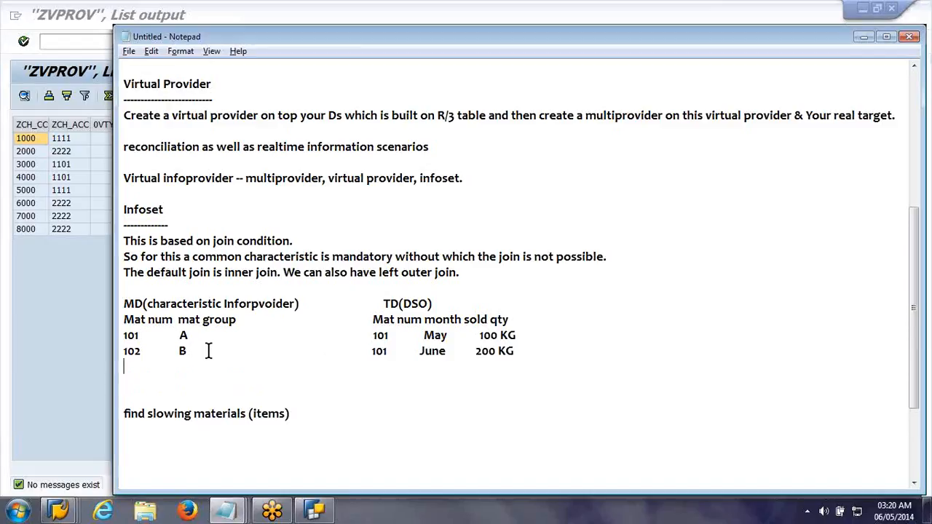
text(103          A                                                103        May )
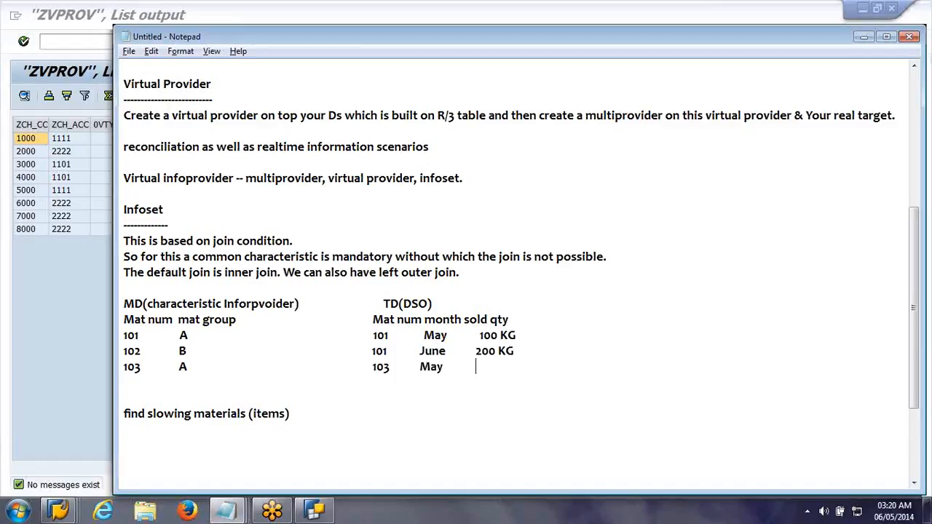
text(        50 KG)
double_click(131, 351)
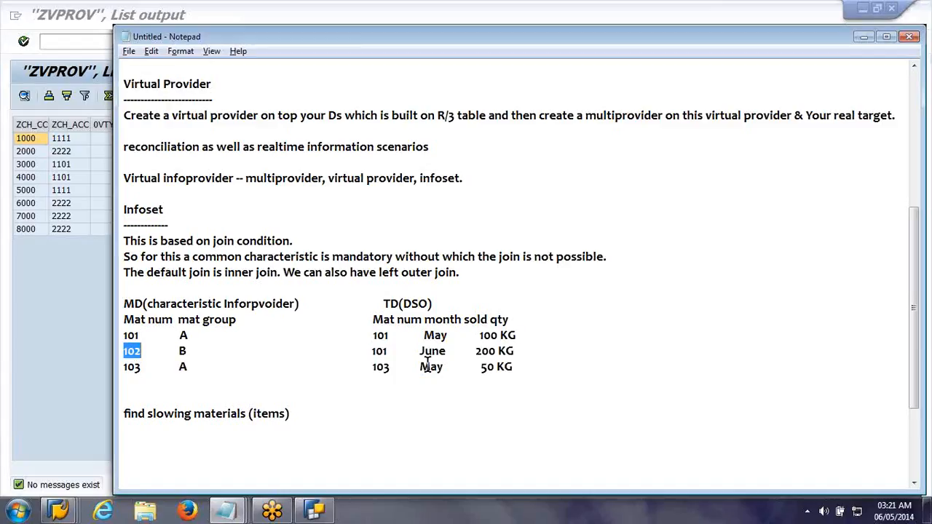
click(535, 369)
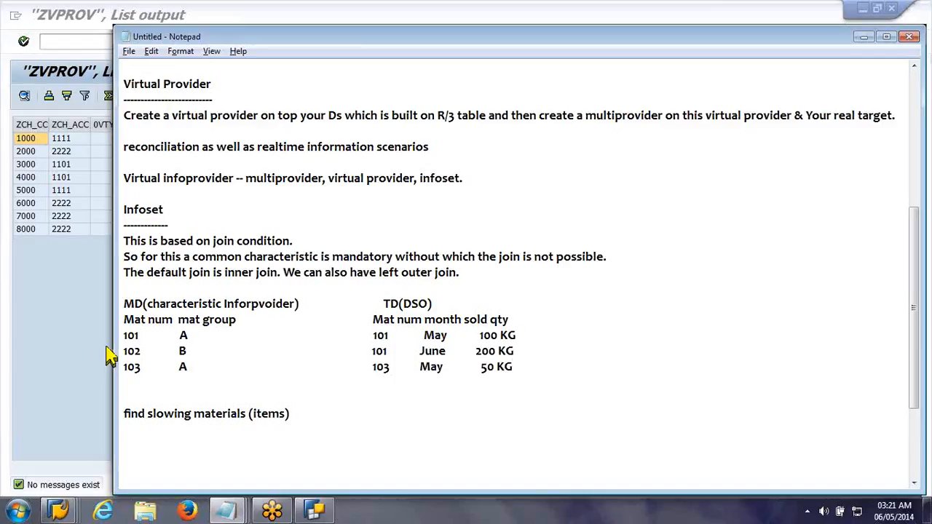
drag(123, 352, 147, 351)
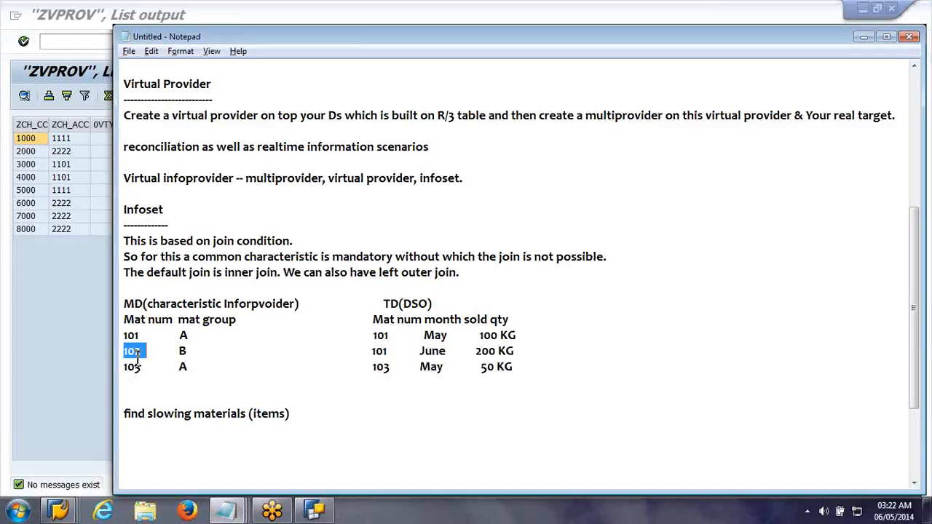
Step: Widen the notes window, remove the extra blank line, and begin the slowing materials sentence with "Use infoset to"
click(364, 399)
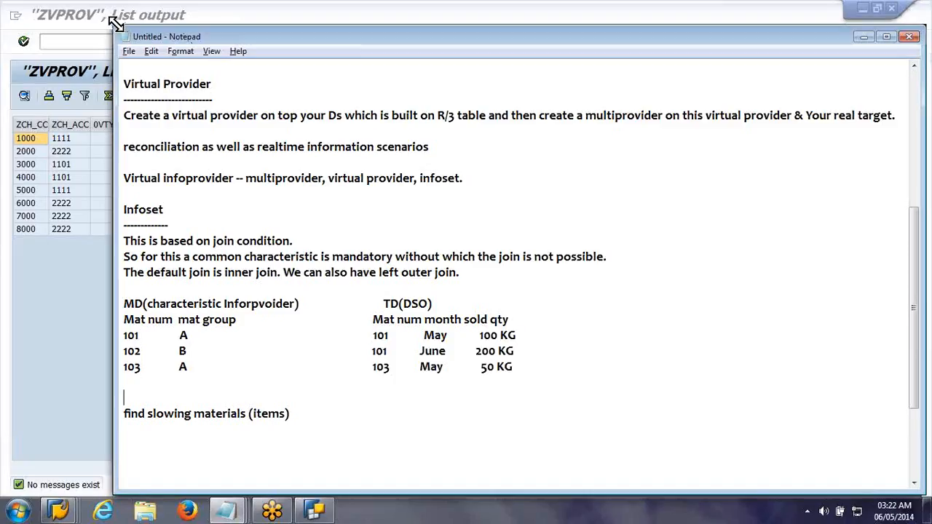
drag(115, 23, 12, 4)
key(Delete)
text(Use infoset to)
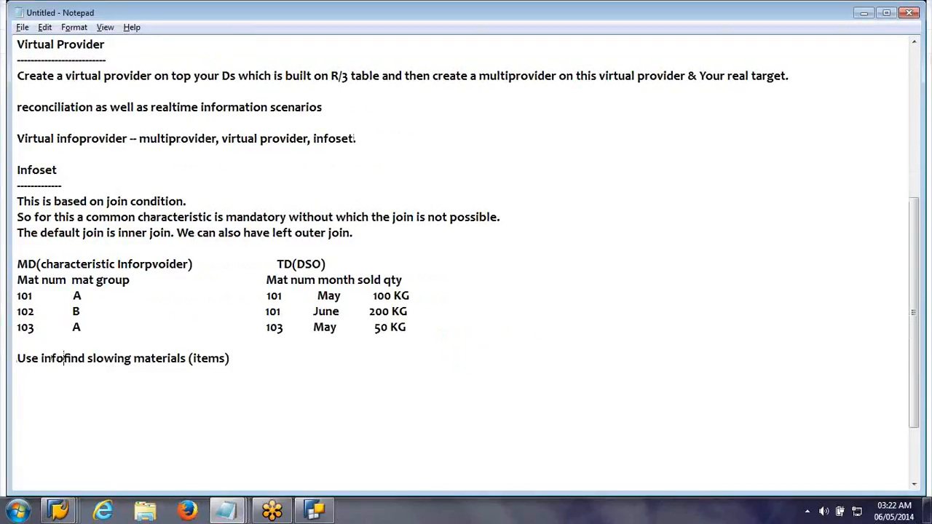
key(Right)
key(Right)
key(Right)
key(Right)
key(Right)
key(Right)
key(Right)
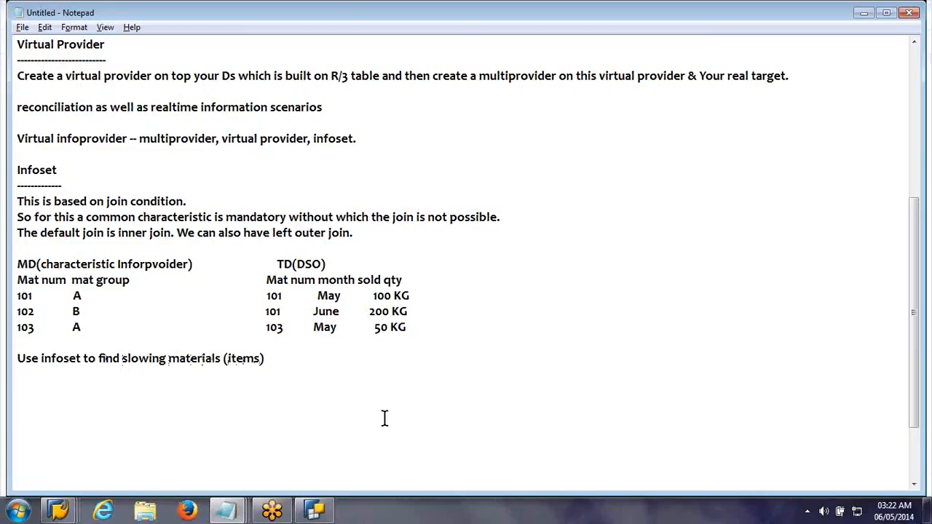
Step: Write "Inner join" below a blank line under the slowing materials sentence
key(Return)
key(Return)
text(Inner join)
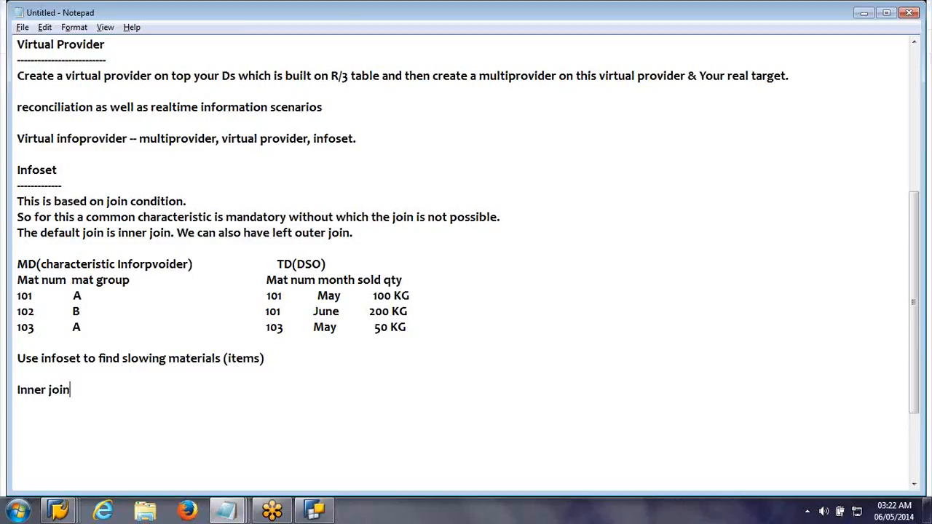
key(Return)
key(BackSpace)
Step: Add the explanation "(brings common records from left hand side and right hand side)" after "Inner join"
text((brings common)
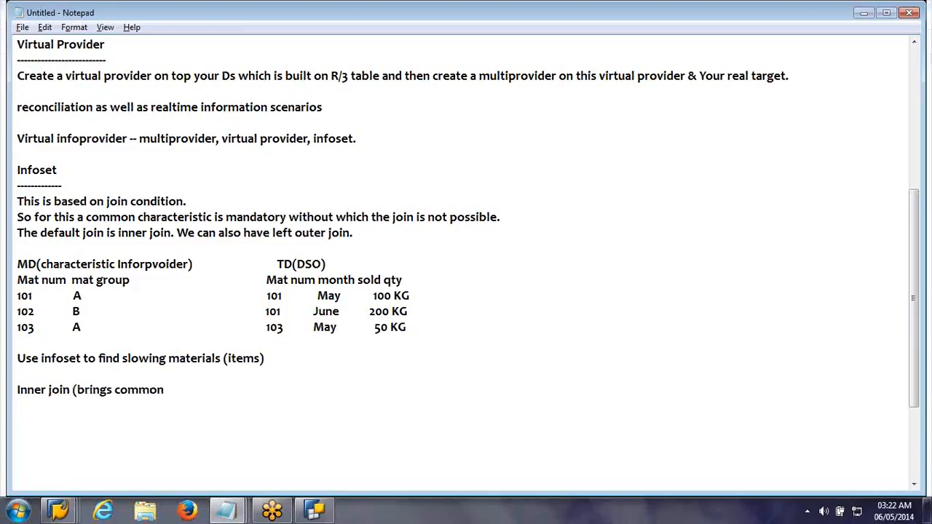
text( records from left a)
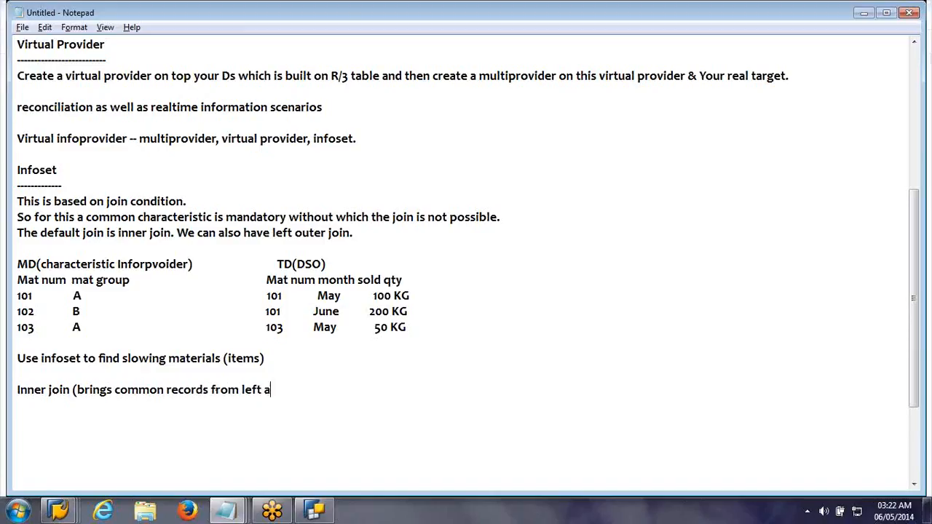
key(BackSpace)
text(hand side and right habd)
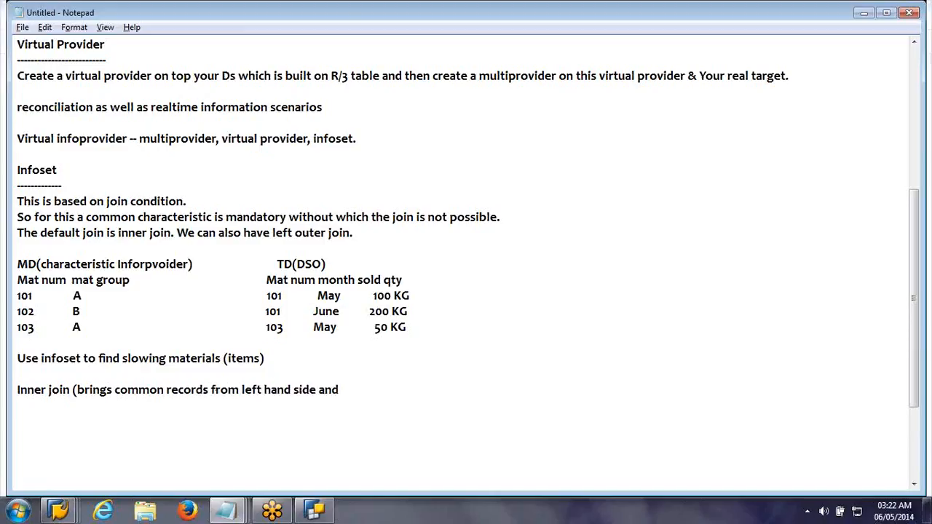
key(BackSpace)
key(BackSpace)
text(nd side))
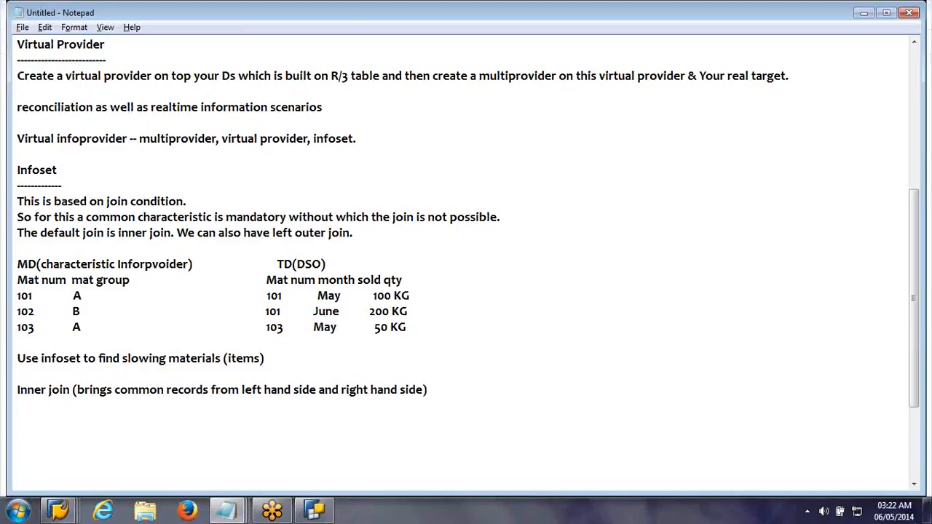
Step: Write "Inner join on MD & DSO" on the line below the inner join explanation and start a new line
key(Return)
text(Inner join on M)
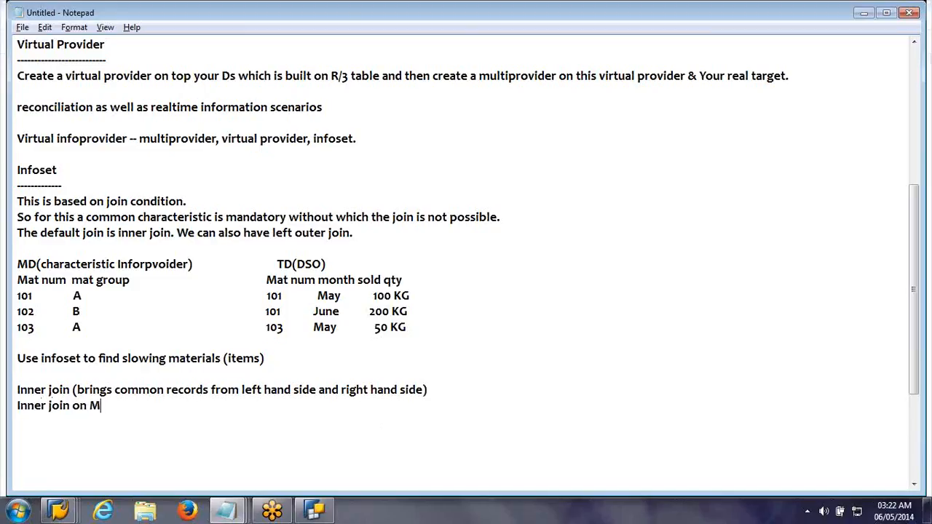
text(D & DSO)
key(Return)
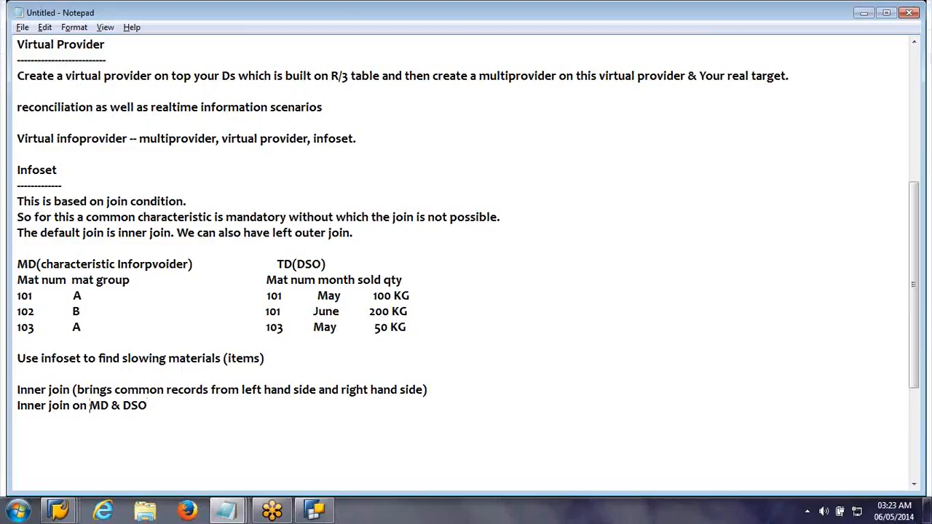
Step: Replace "MD" with "Charac Infoprov" in the "Inner join on MD & DSO" line
text(Ca)
key(BackSpace)
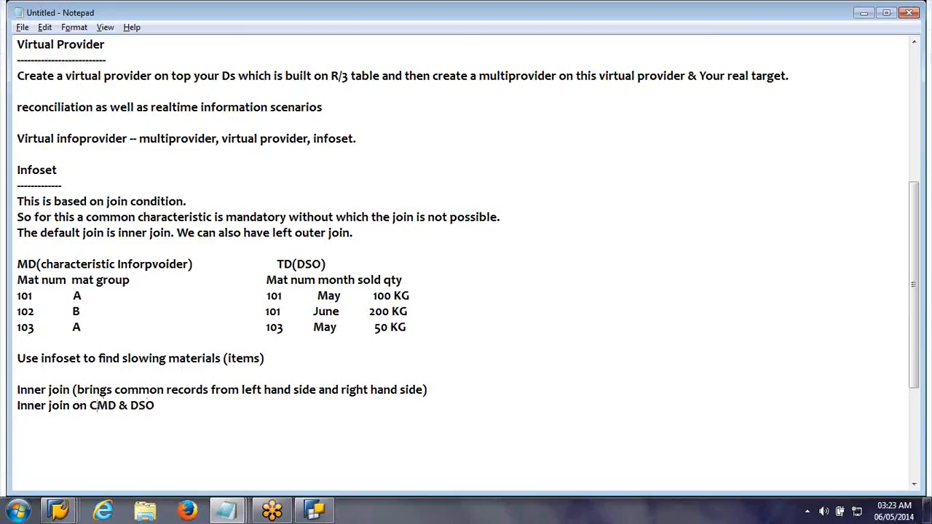
text(harac Inf)
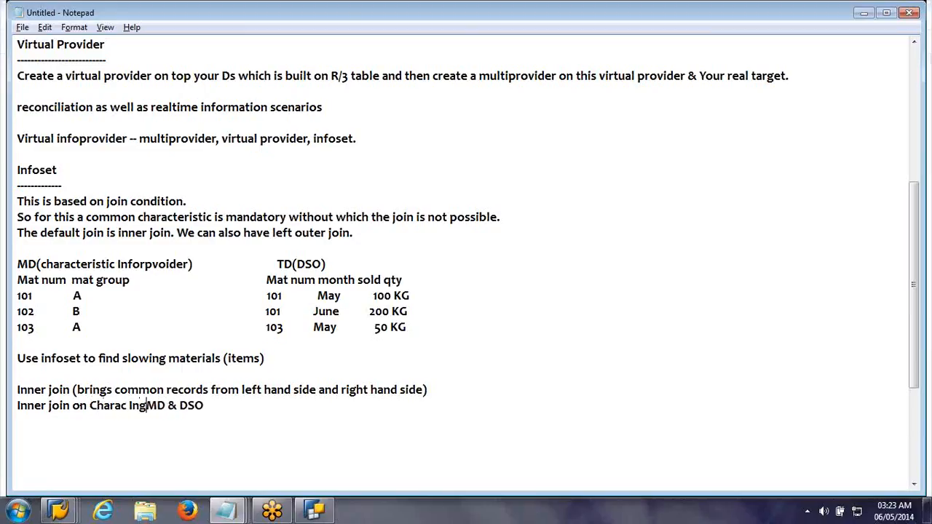
text(oprov)
key(Delete)
key(Delete)
key(Delete)
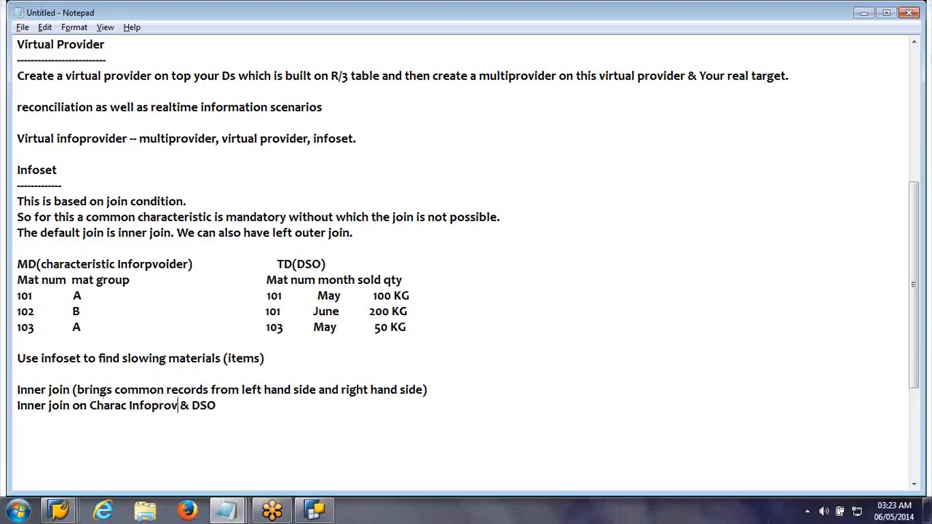
Step: Write the result table header "Mat num Mat group month Sold qty" below a blank line under the inner join line
click(385, 419)
click(385, 418)
key(Return)
text(Mat num )
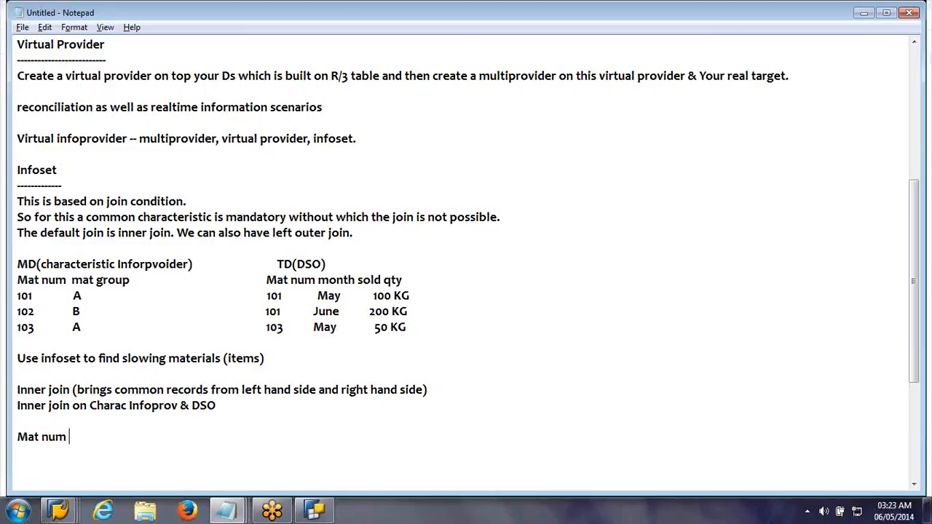
text(Mat group month Sold)
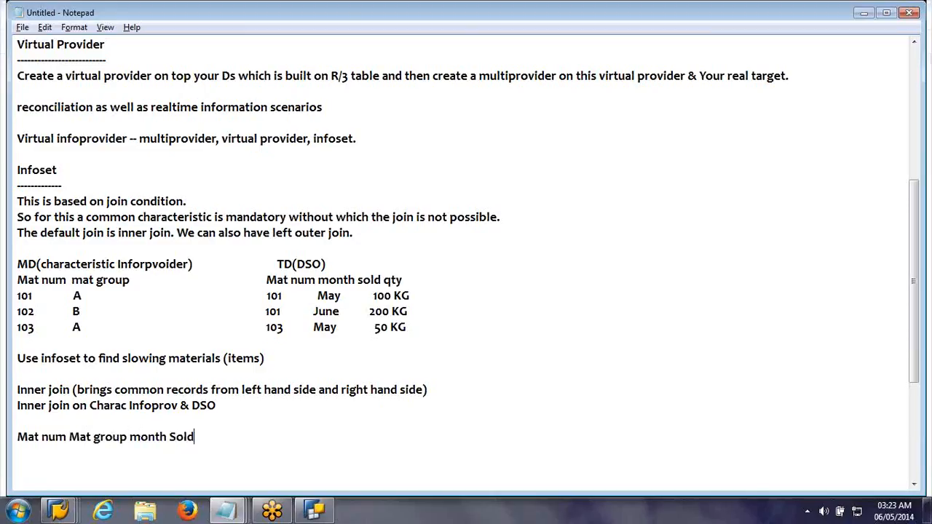
text( qty)
key(Return)
Step: Fill the first inner join result row with 101, A, May and 100 KG, aligned under the headers
text(101	A)
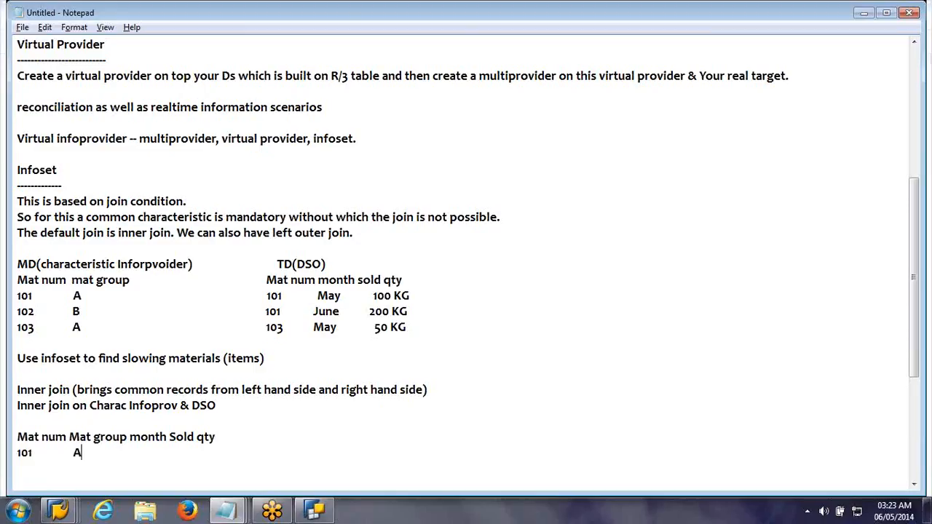
key(Tab)
text(May)
key(Tab)
text(100 KG)
key(Return)
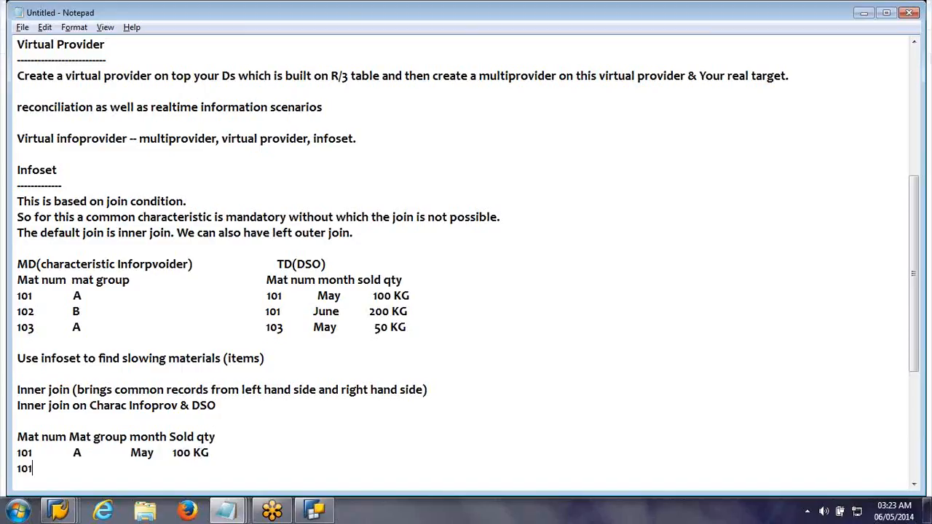
Step: Fill the second inner join result row with 101, A, June and 200 KG
key(Tab)
text(A                June      200 KG)
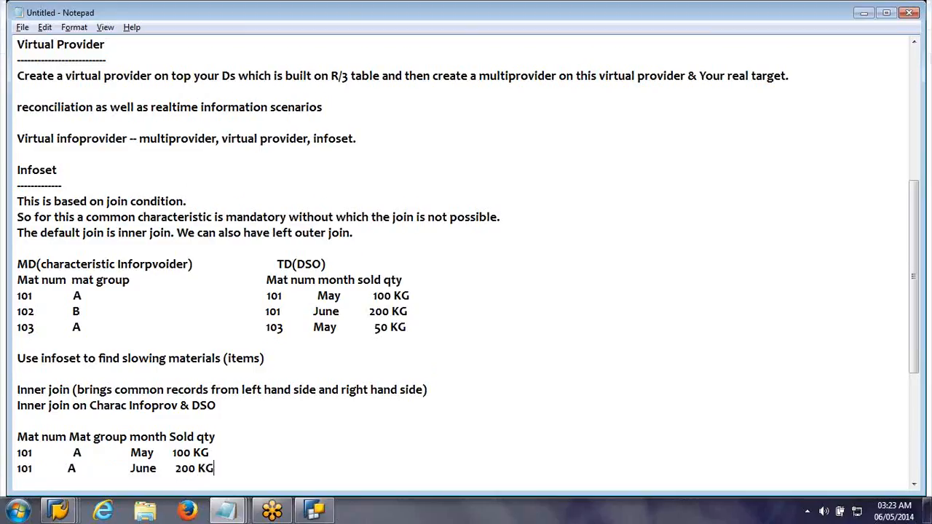
Step: Start the third inner join result row with material 103 and group B, removing the surplus blank lines below it
key(Return)
text(103)
key(Up)
key(Down)
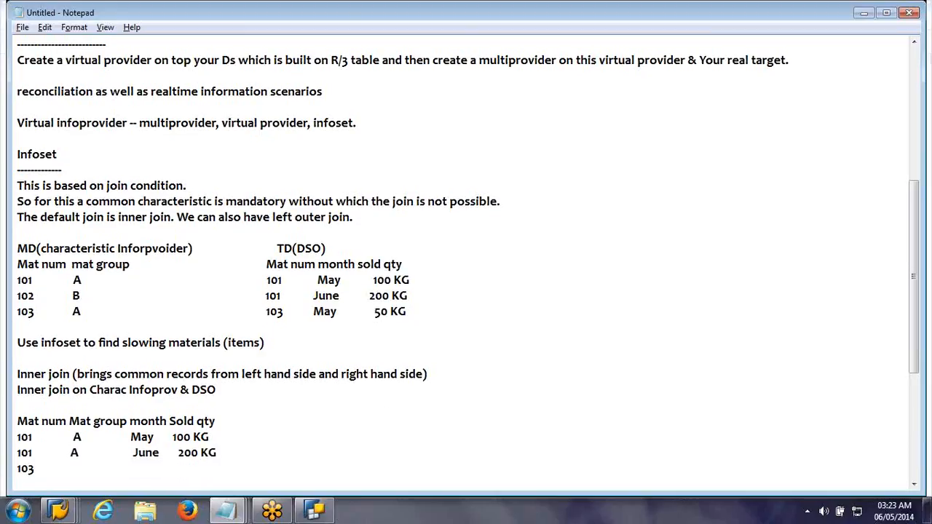
text(B)
key(Return)
key(Return)
key(Return)
scroll(385, 418, down, 4)
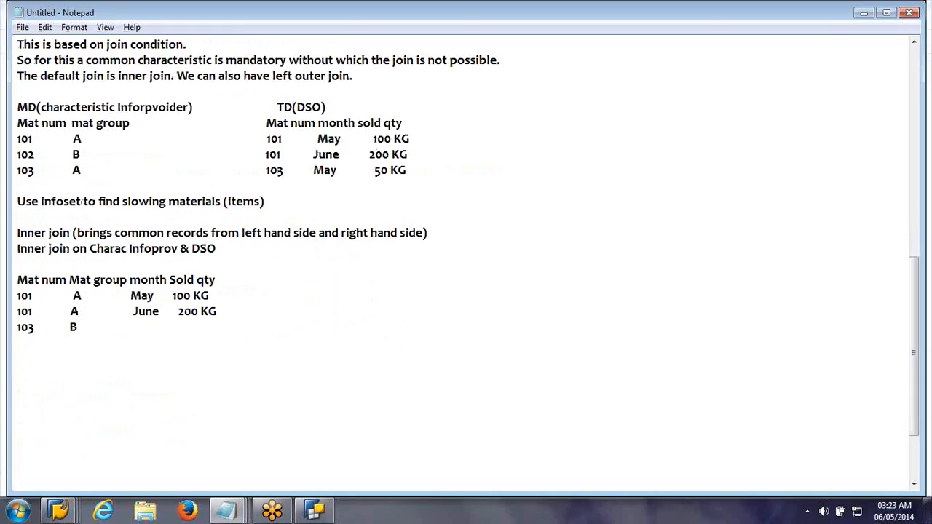
key(BackSpace)
key(BackSpace)
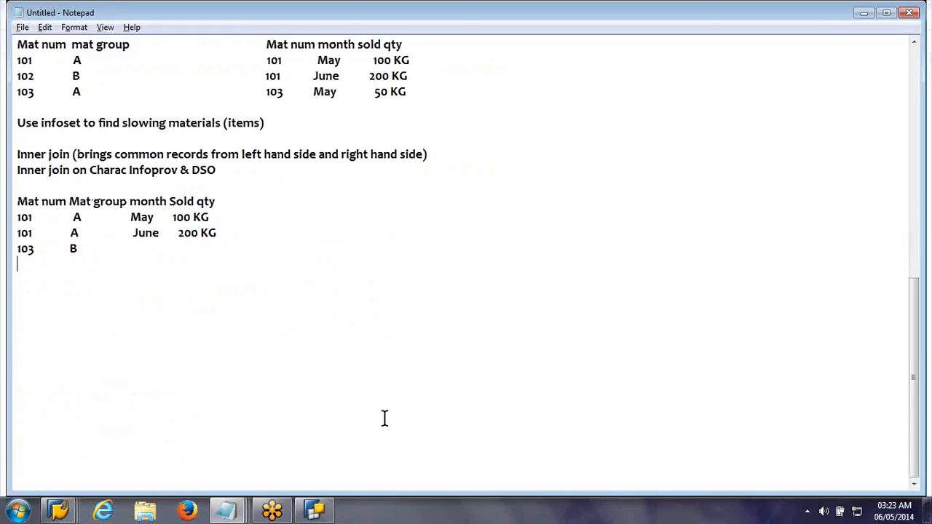
Step: Complete the 103 result row with May and 50 KG and start a new line
scroll(385, 418, up, 2)
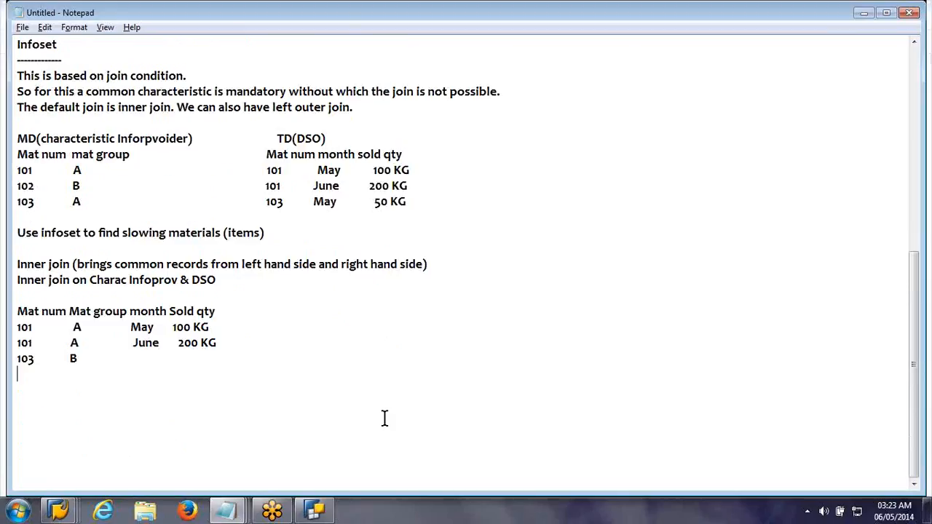
scroll(385, 418, up, 2)
key(BackSpace)
key(Tab)
text(May)
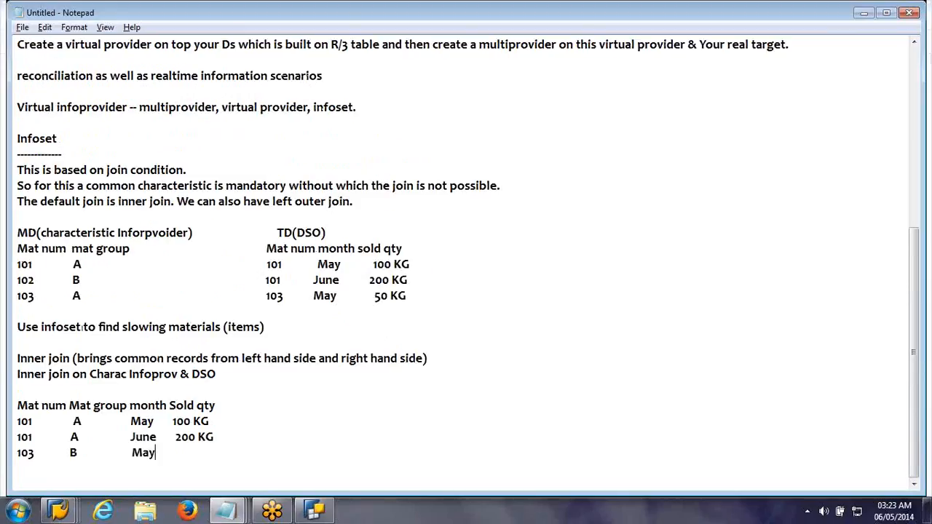
key(Tab)
text(50 KG)
key(Return)
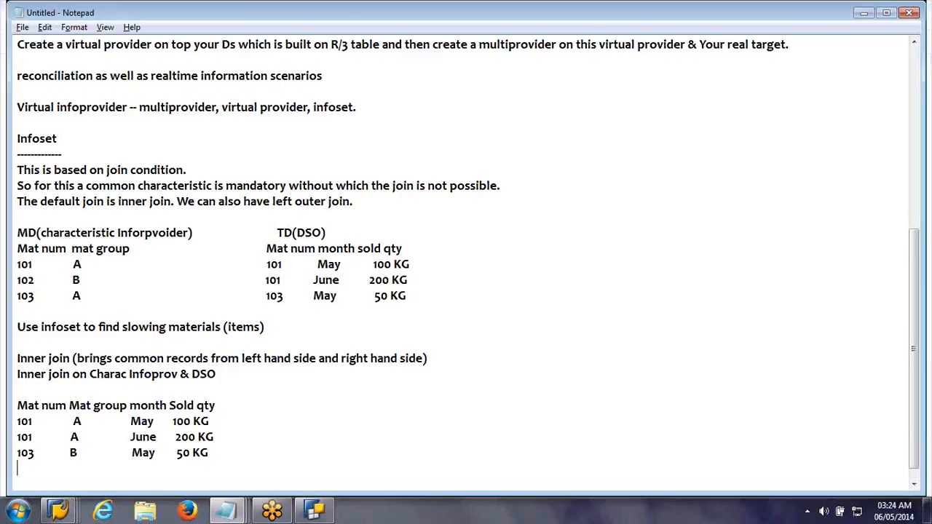
Step: Add the heading "Left Outer Join" with a dashed underline below the inner join result table
key(Return)
text(Le)
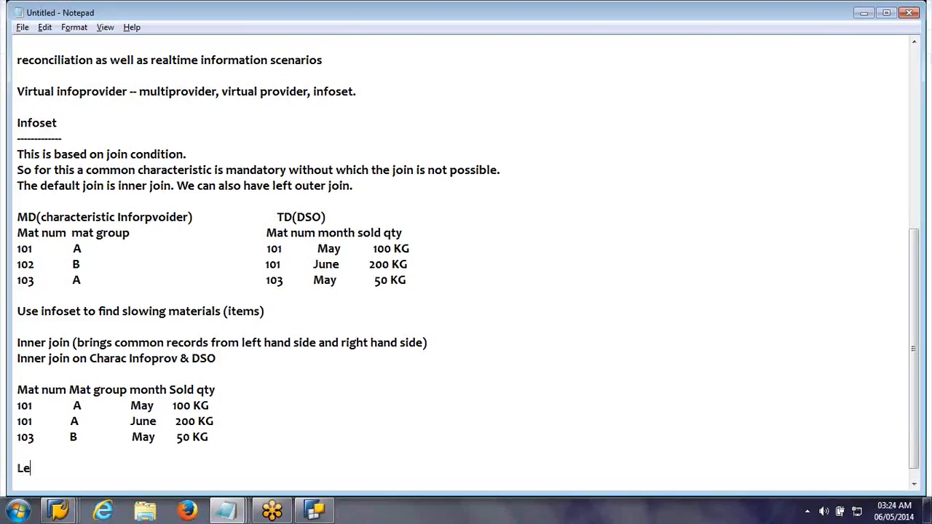
text(ft Outer Join)
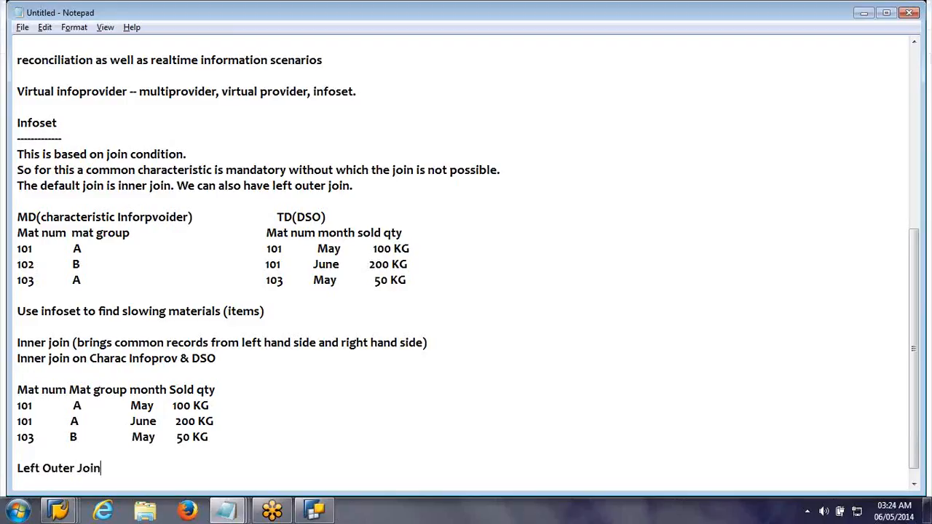
key(Return)
text(--------------------------)
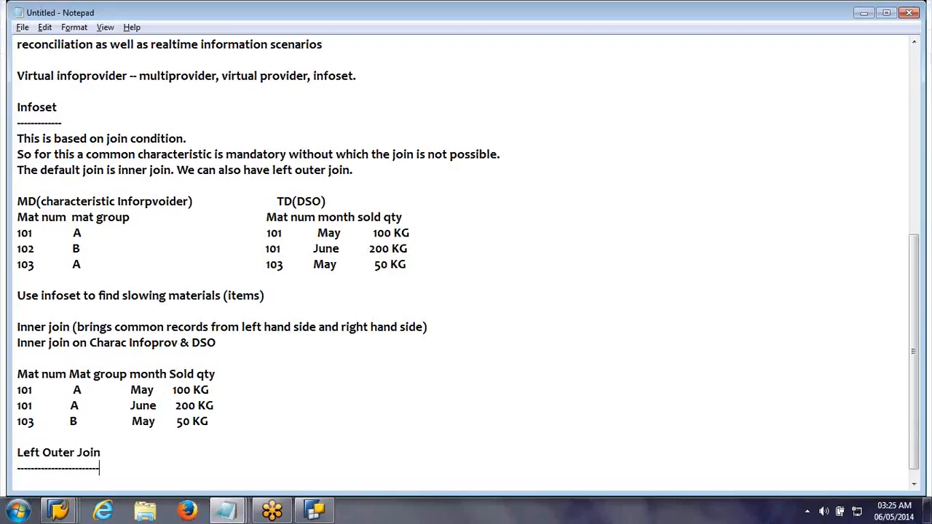
Step: Begin the explanation after the "Left Outer Join" heading so that it reads "(brings all records"
key(Up)
text((brings com)
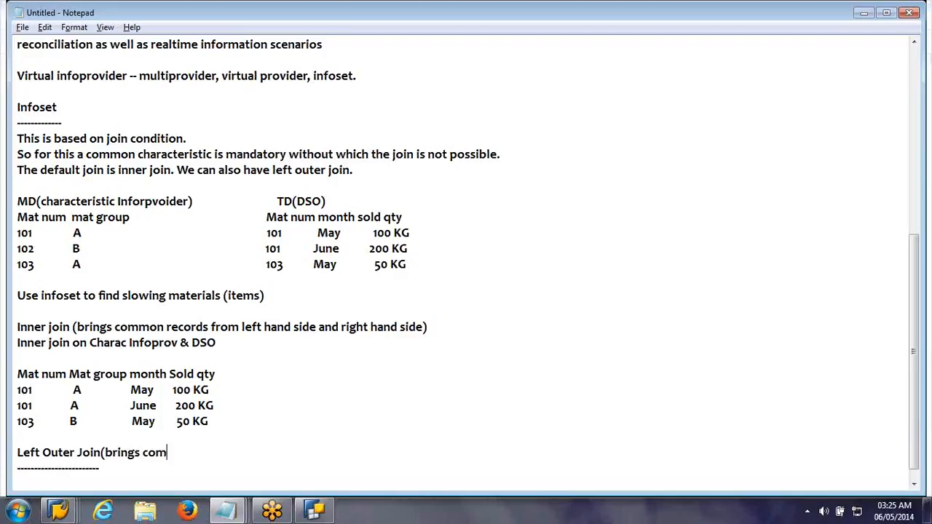
text(mon records)
click(138, 453)
text(all)
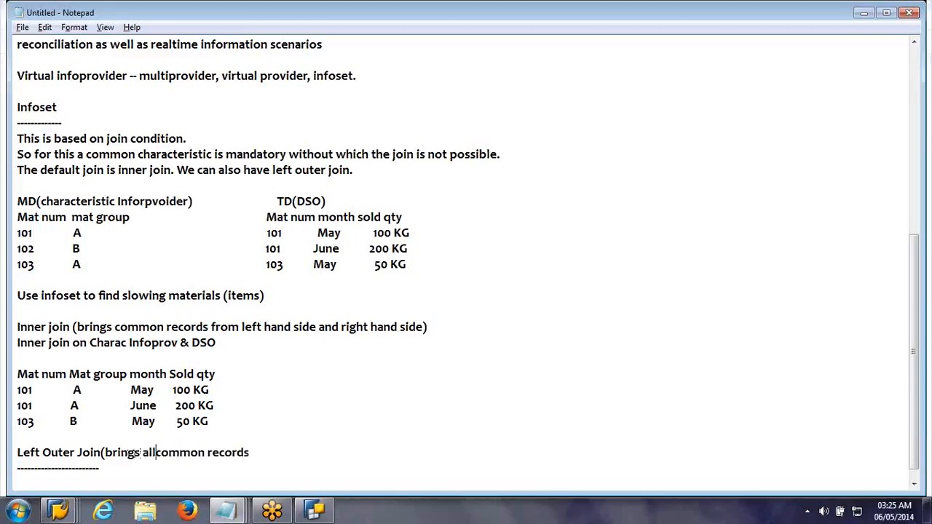
key(Delete)
key(Delete)
key(Delete)
key(Delete)
key(Delete)
key(Delete)
key(Delete)
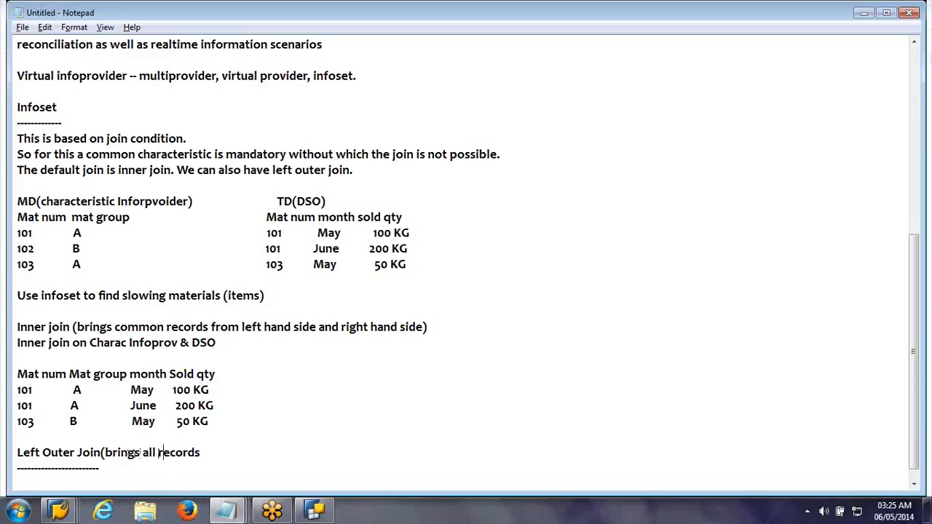
Step: Continue the left outer join explanation with "from the object on tje left side"
key(End)
text(from the object on )
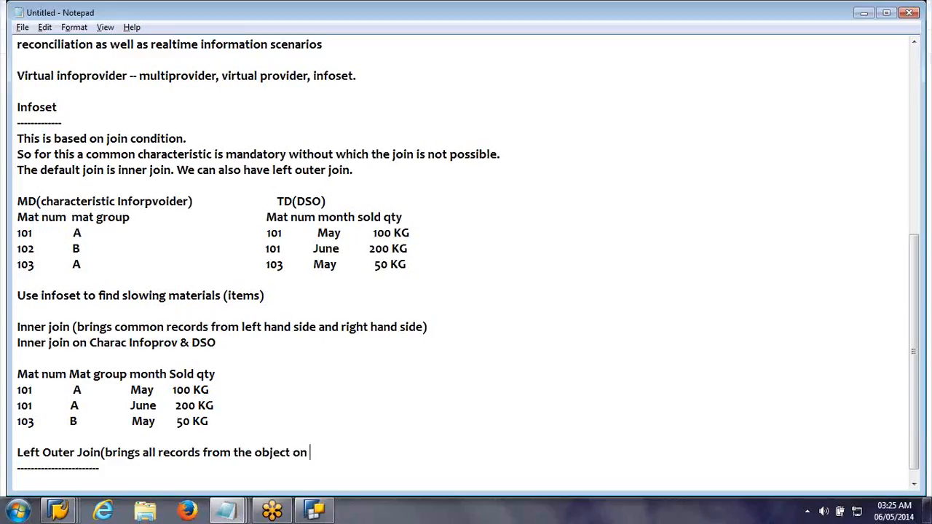
text(tje left side)
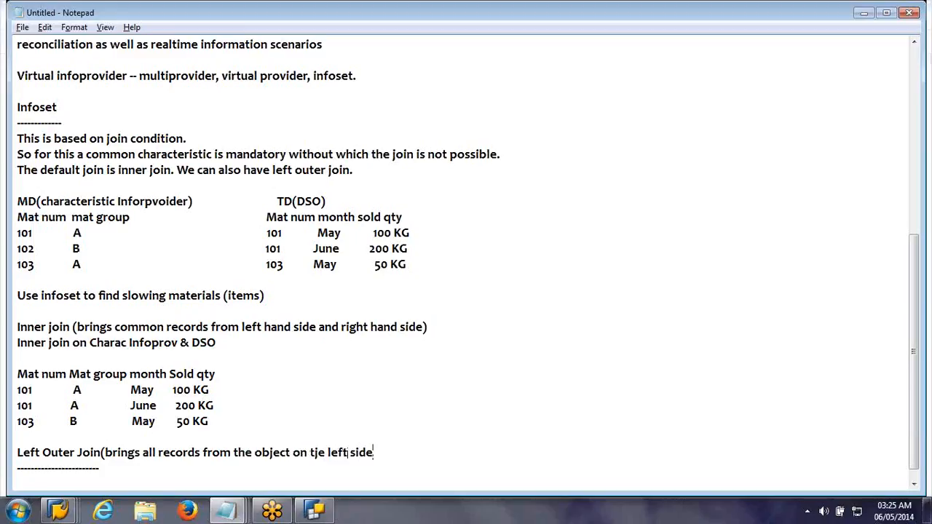
Step: Correct the misspelled "tje" to "the" in the left outer join explanation
key(Left)
key(Left)
key(Left)
key(Left)
key(Left)
key(Left)
key(Left)
key(Left)
key(Left)
key(Left)
key(BackSpace)
text(h)
key(Right)
key(Right)
key(Right)
key(Right)
key(Right)
key(Right)
key(Right)
key(Right)
key(Right)
key(Right)
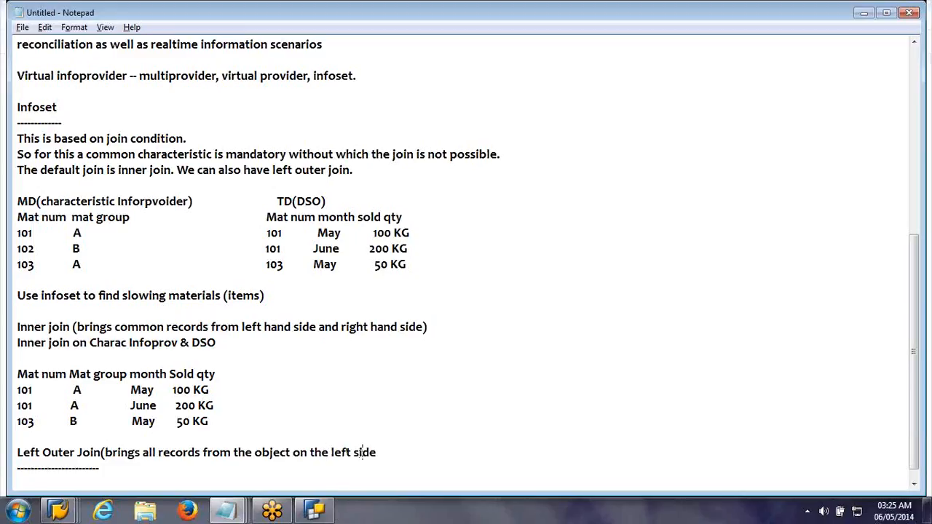
Step: Finish the explanation with "to the object on whcih this join is made)" and add blank lines below the dashed underline
text(to the object )
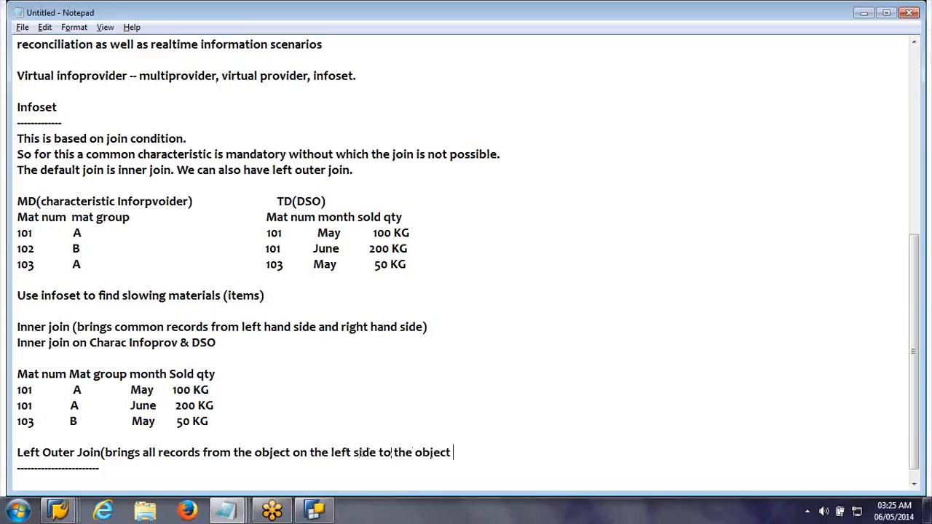
text(on whcih this)
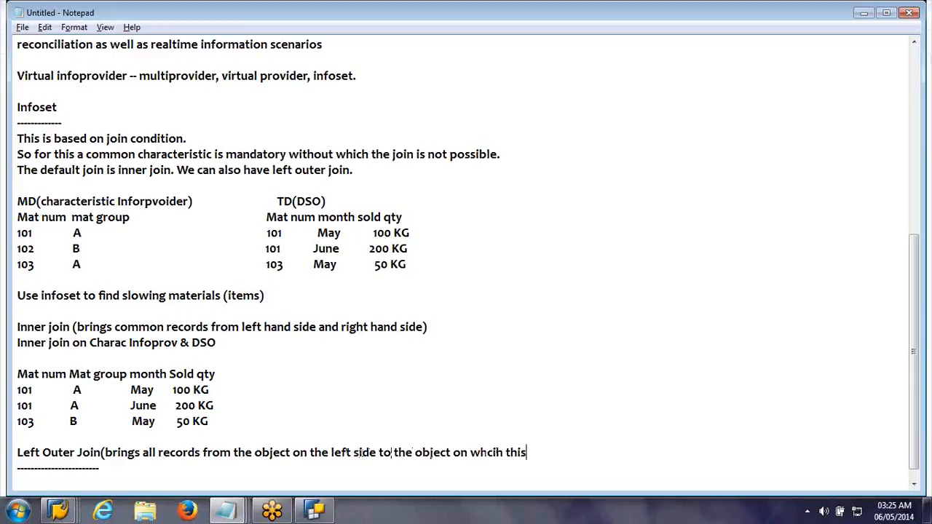
text( join is made)
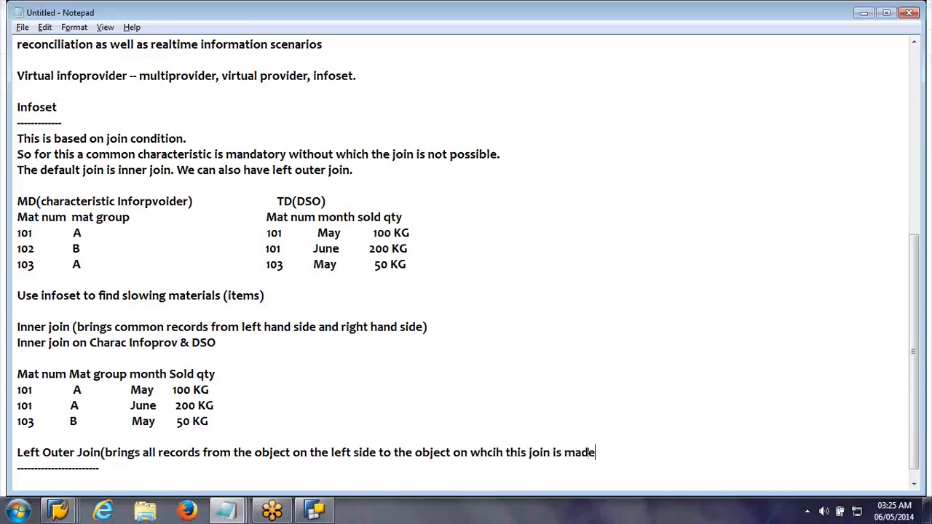
text())
click(228, 464)
key(Return)
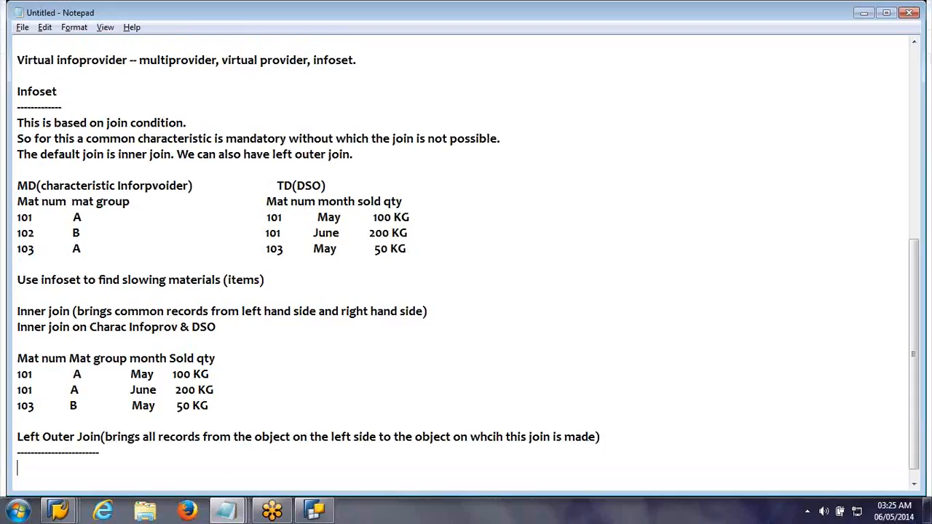
key(Return)
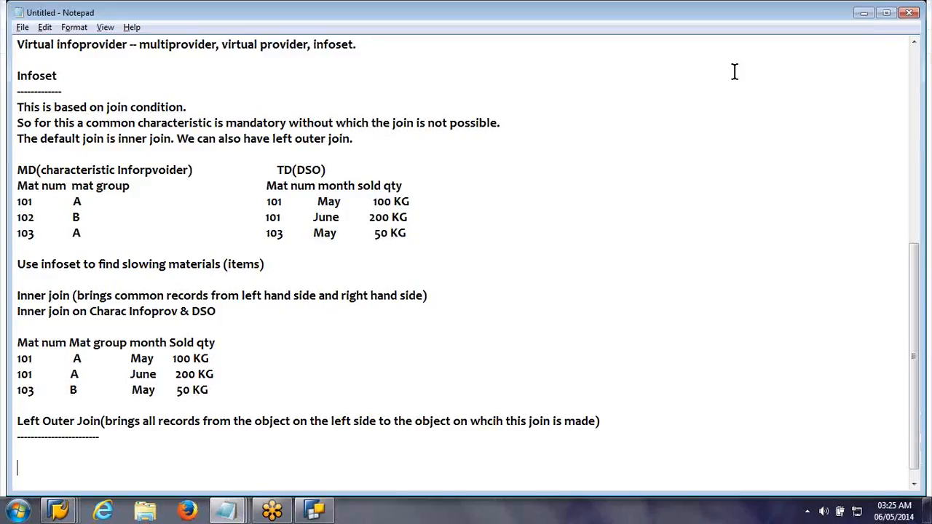
Step: Switch to the SAP window with the ZVPROV list output and go back to the Data Warehousing Workbench Modeling overview
click(61, 512)
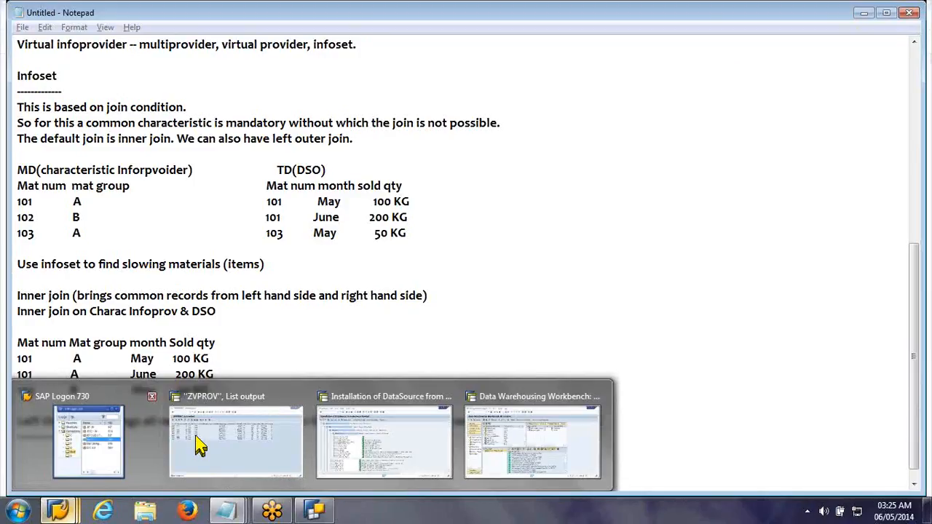
mouse_move(270, 439)
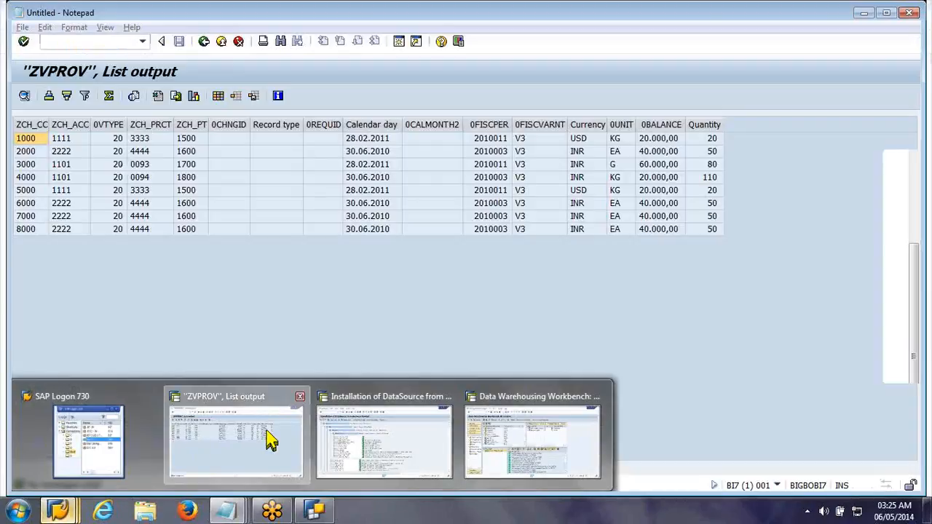
click(270, 439)
click(228, 42)
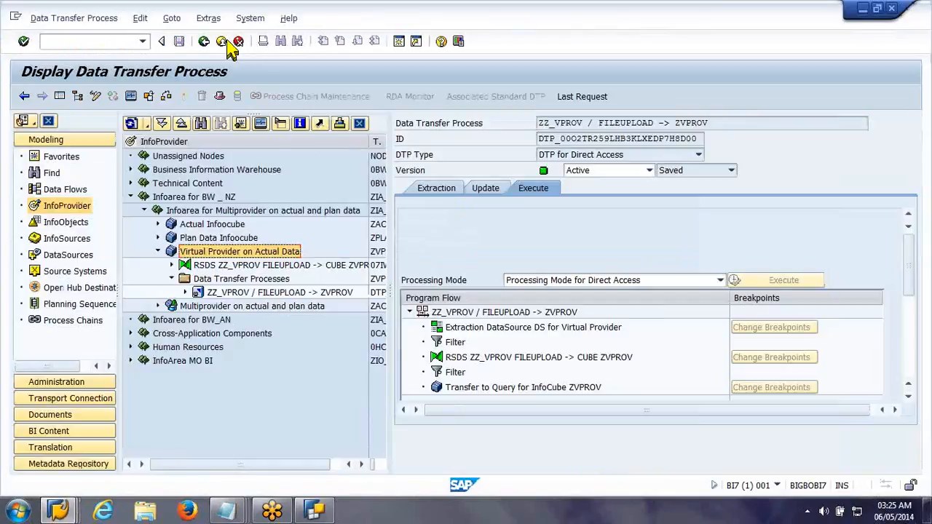
click(228, 42)
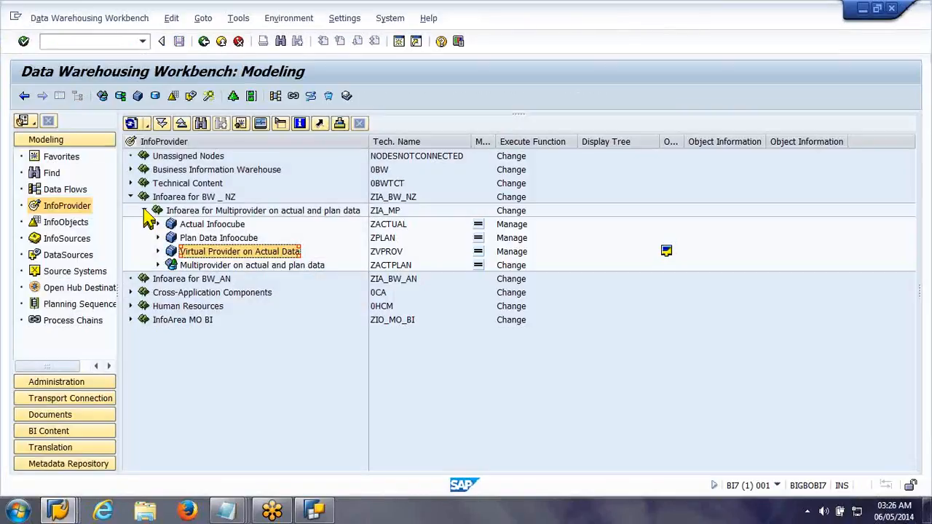
Step: Collapse Infoarea for Multiprovider on actual and plan data, leaving its parent Infoarea for BW _ NZ expanded
click(145, 211)
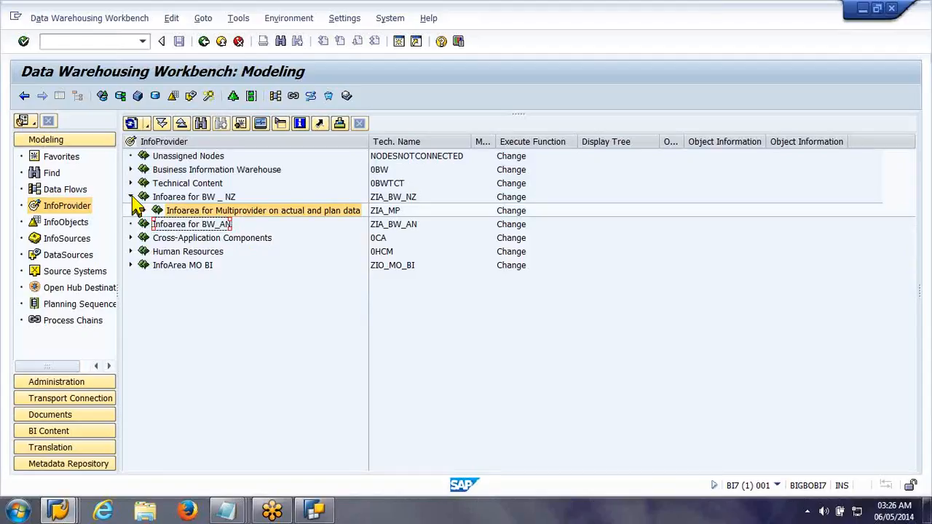
click(133, 198)
click(133, 198)
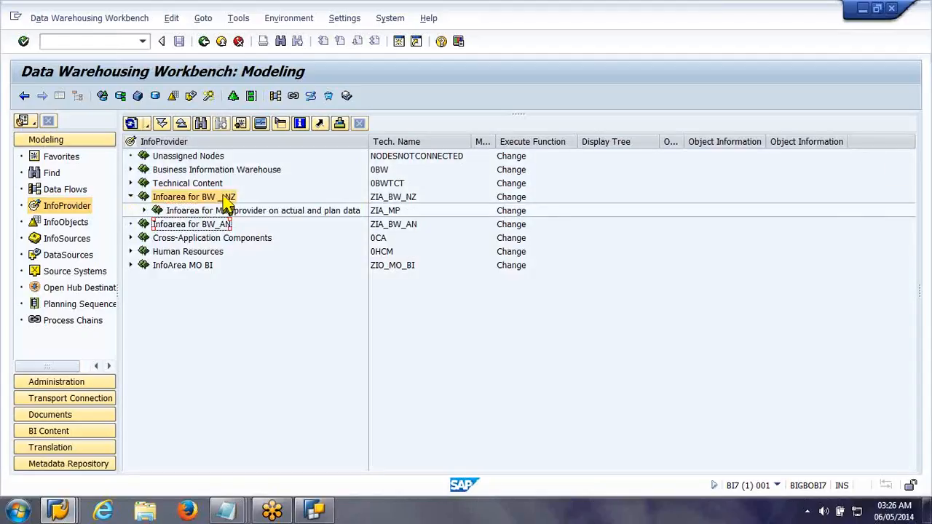
Step: Create an InfoArea zia_infoset with the description "Infoarea for infoset" under Infoarea for BW _ NZ
right_click(166, 203)
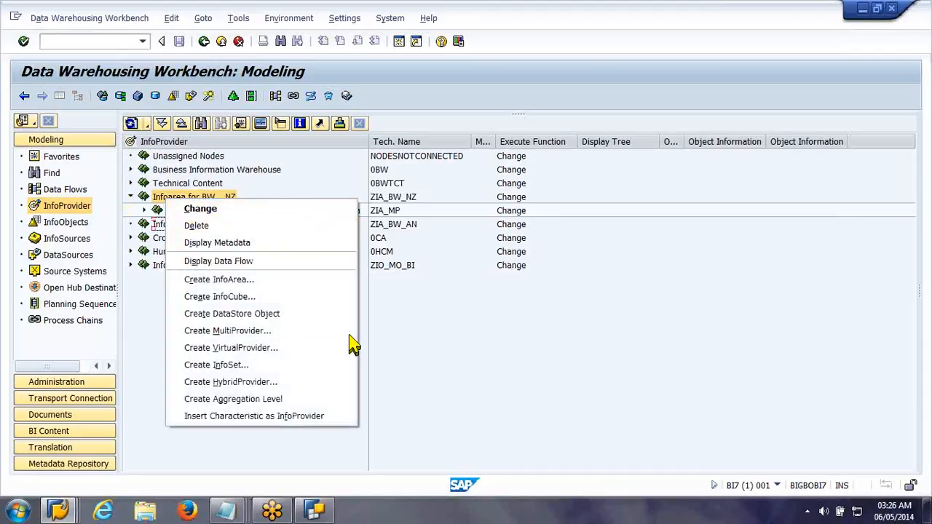
click(255, 280)
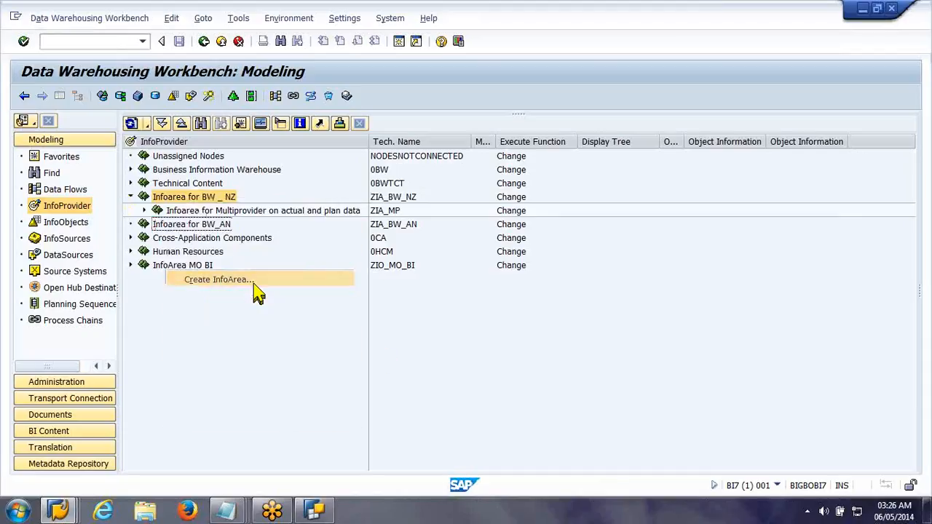
text(zia)
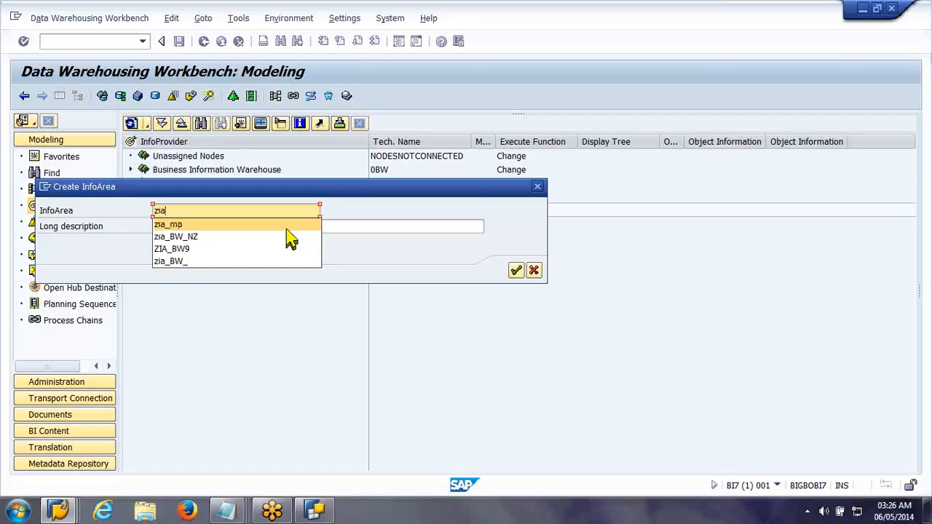
text(_infoset)
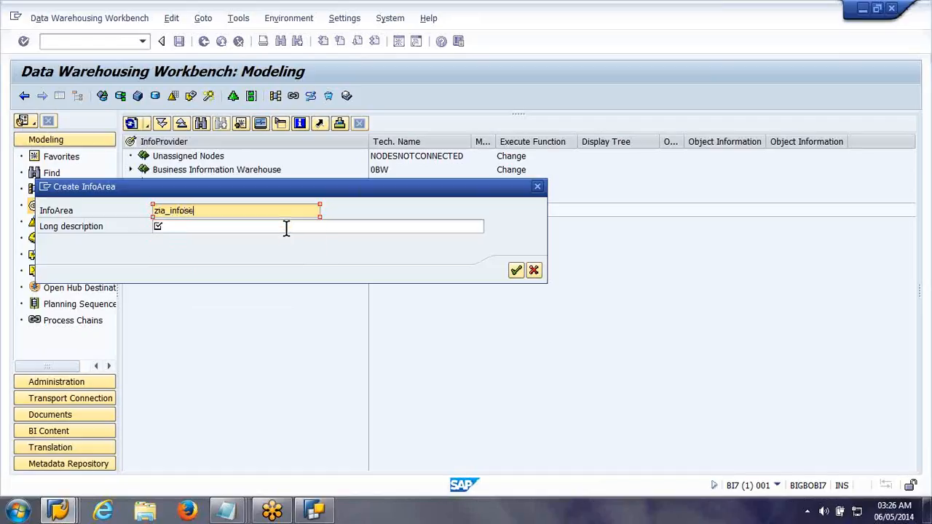
key(Tab)
text(Infoarea for in)
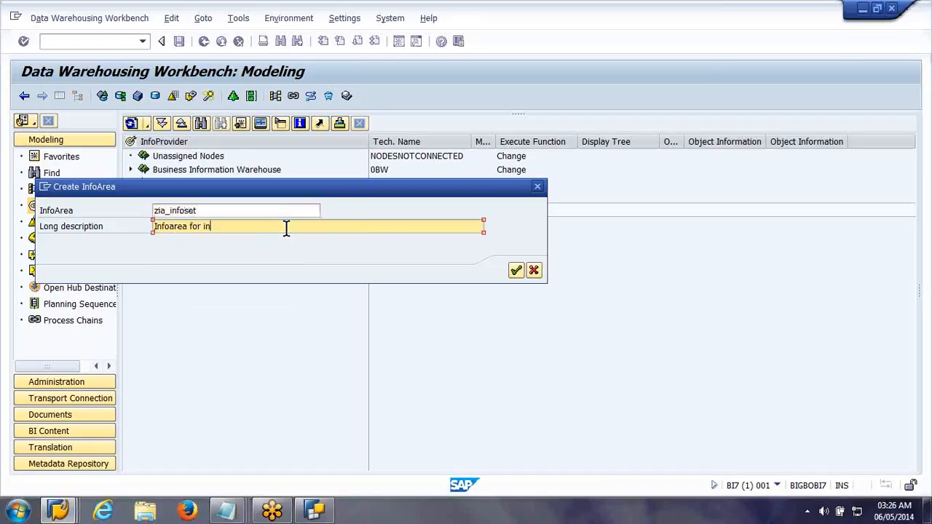
text(foset)
key(Return)
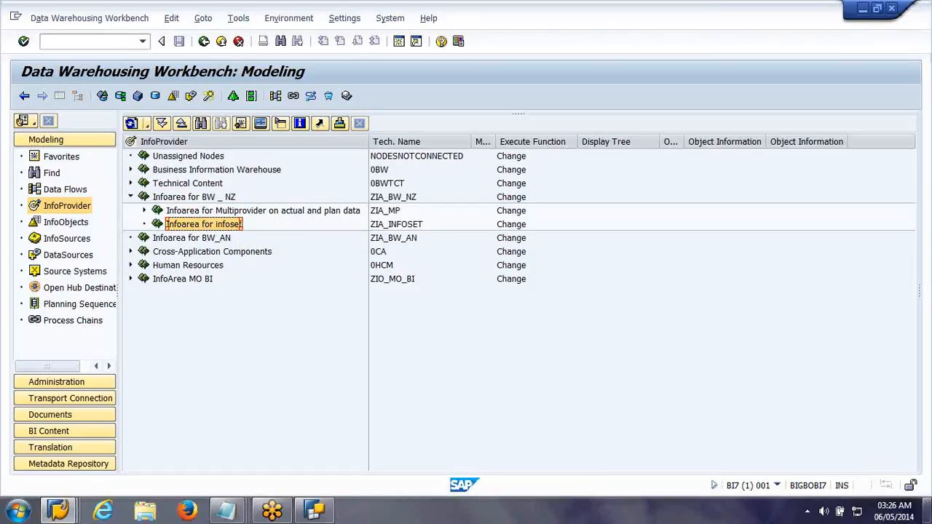
Step: Open the MAT_ATTR file from the Files folder on the desktop in Excel and widen its material number column
key(super+d)
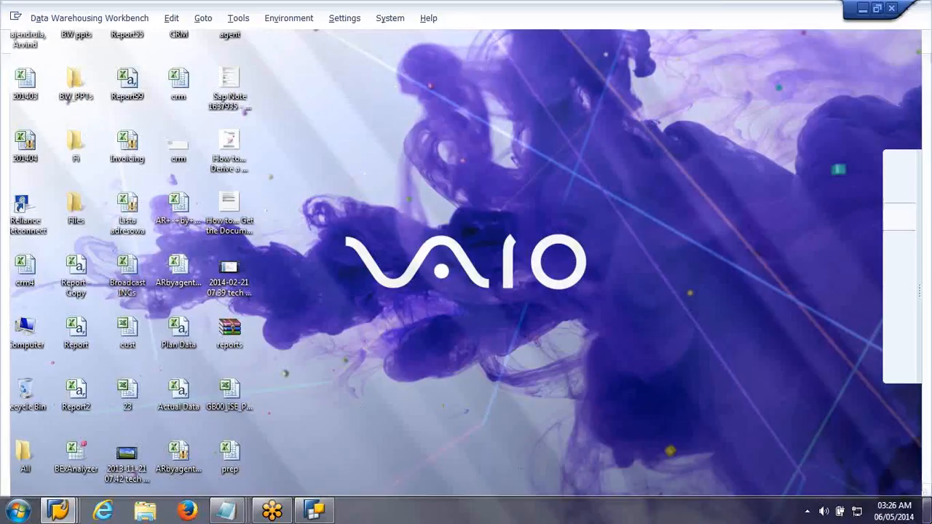
click(927, 511)
double_click(71, 197)
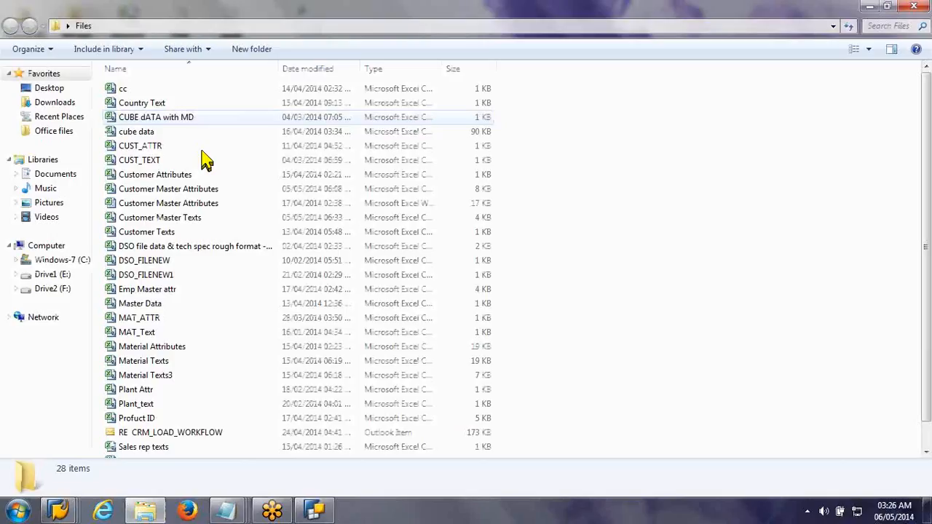
double_click(192, 320)
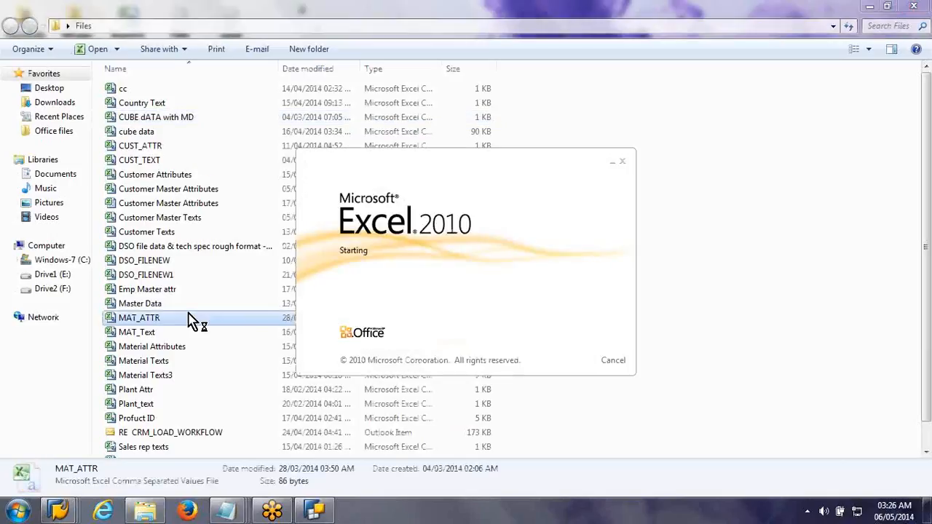
drag(62, 58, 93, 59)
Step: Switch back to the SAP Data Warehousing Workbench Modeling window and display the InfoObjects tree
click(66, 510)
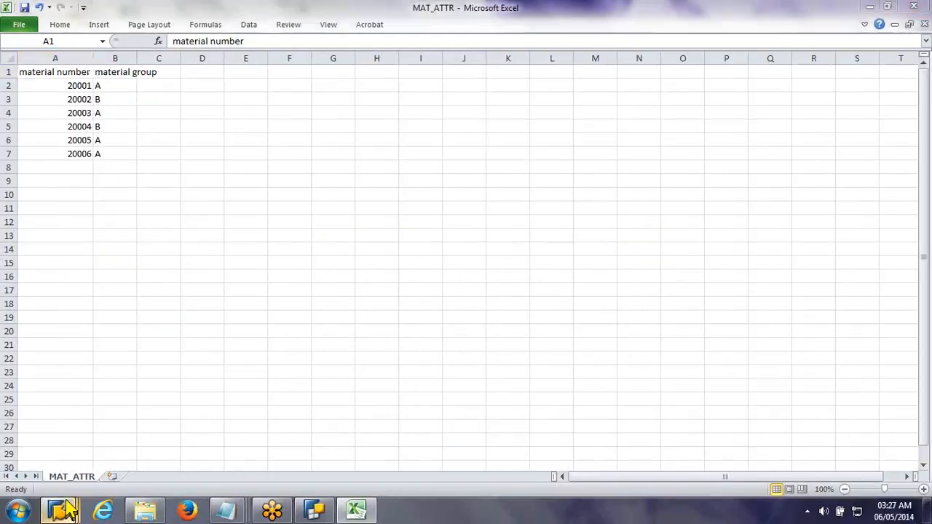
mouse_move(65, 510)
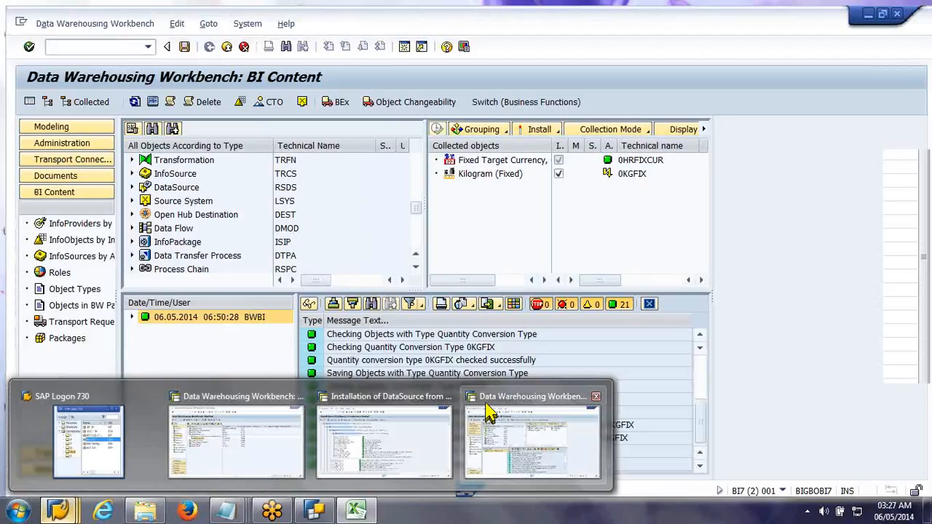
click(489, 414)
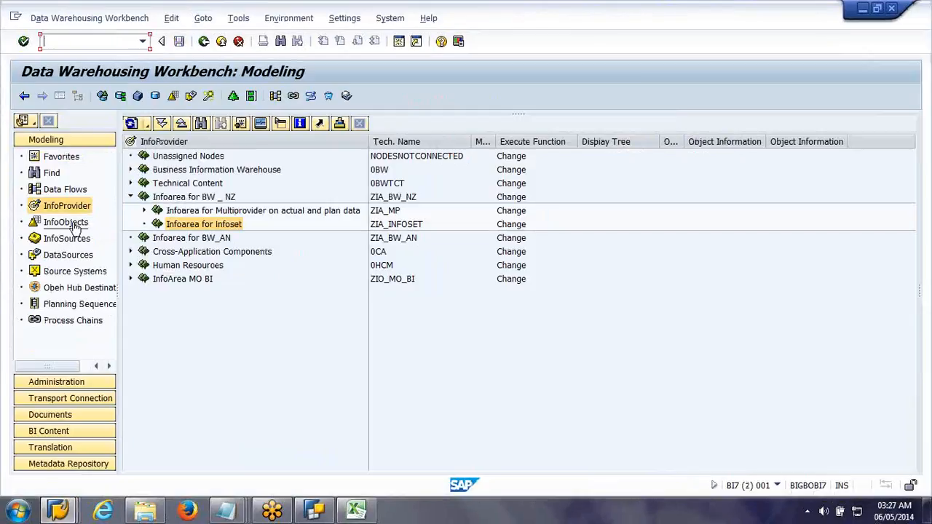
click(73, 224)
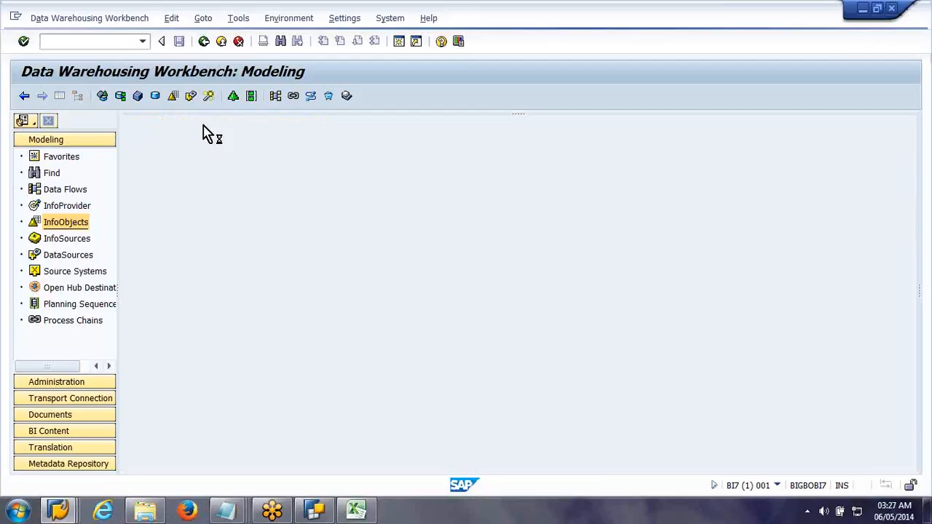
click(202, 124)
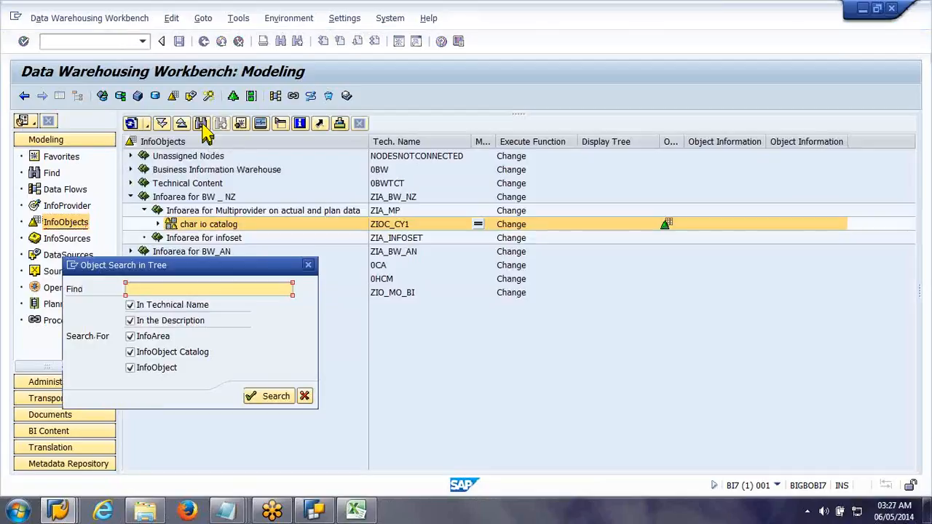
Step: Create a characteristic InfoObject catalog zioc_inf described as "Char IO Catalog" under Infoarea for infoset
right_click(204, 239)
click(308, 319)
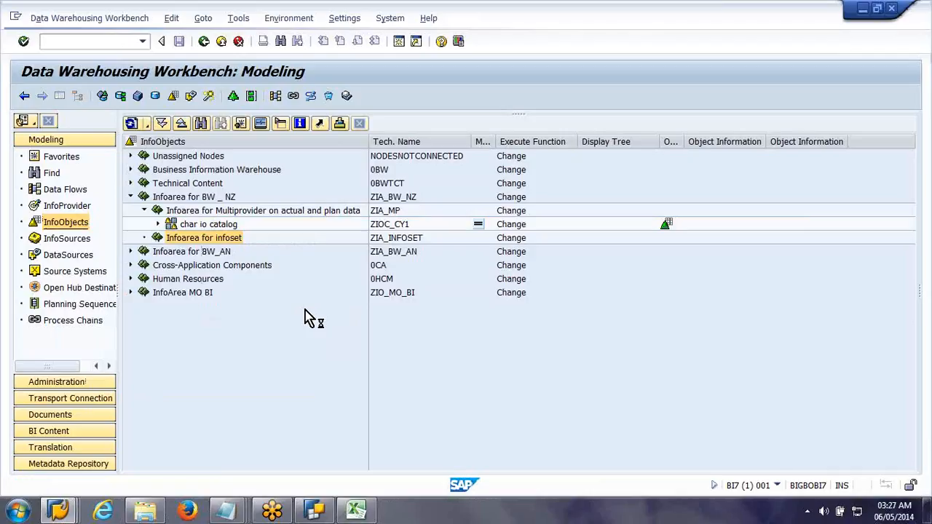
text(zioc_inf)
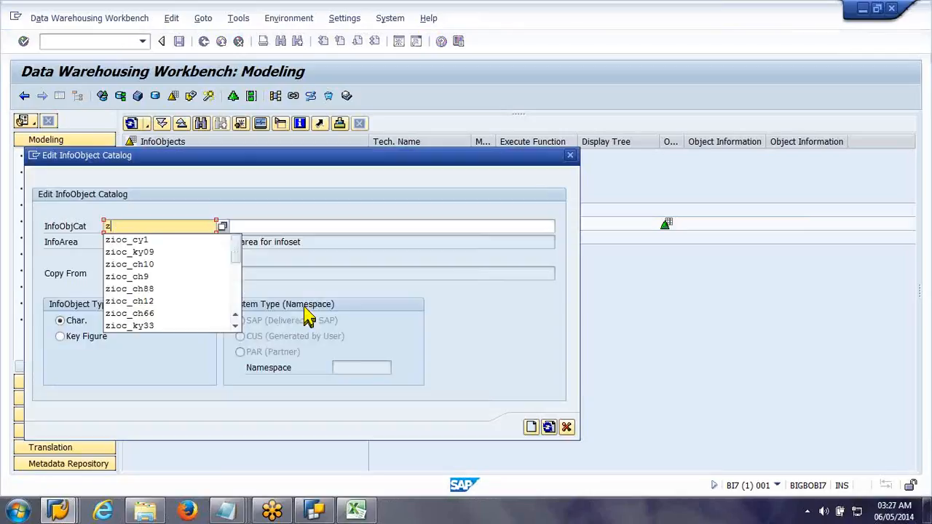
key(Tab)
text(Char IO Catalog)
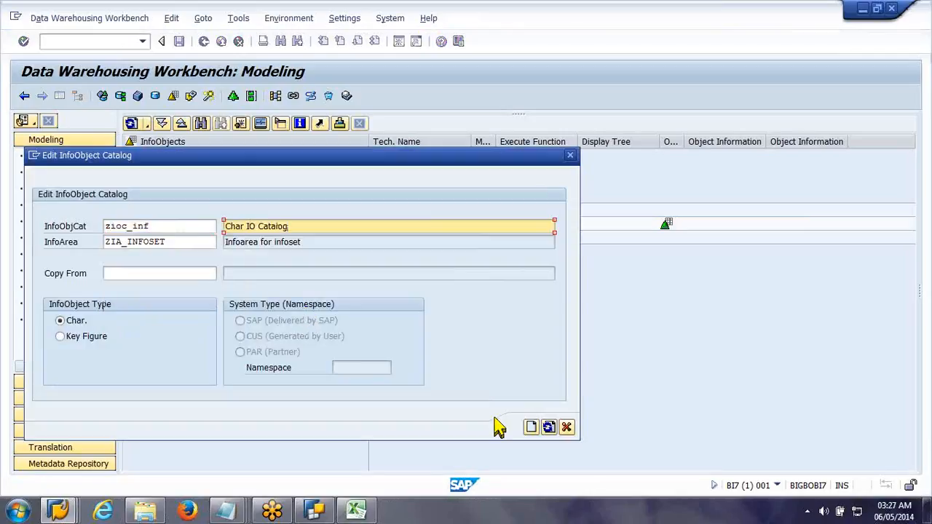
click(530, 428)
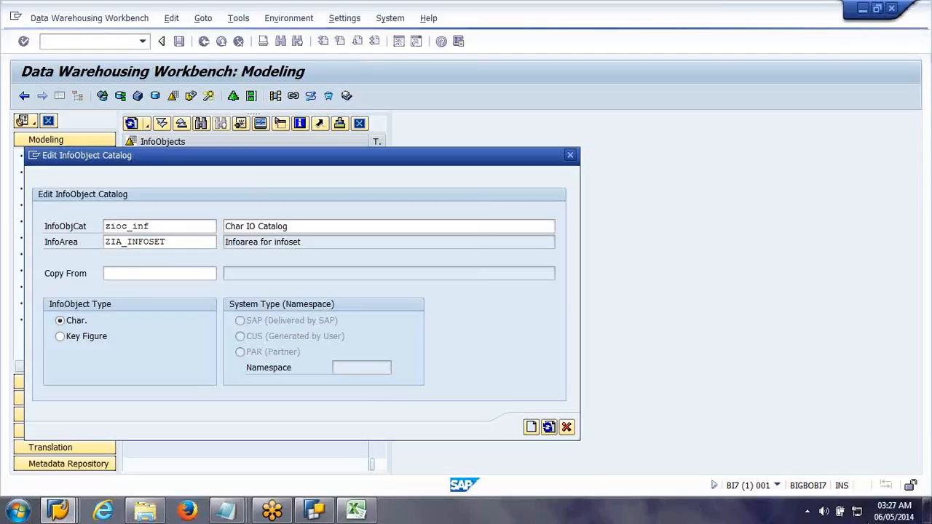
click(877, 512)
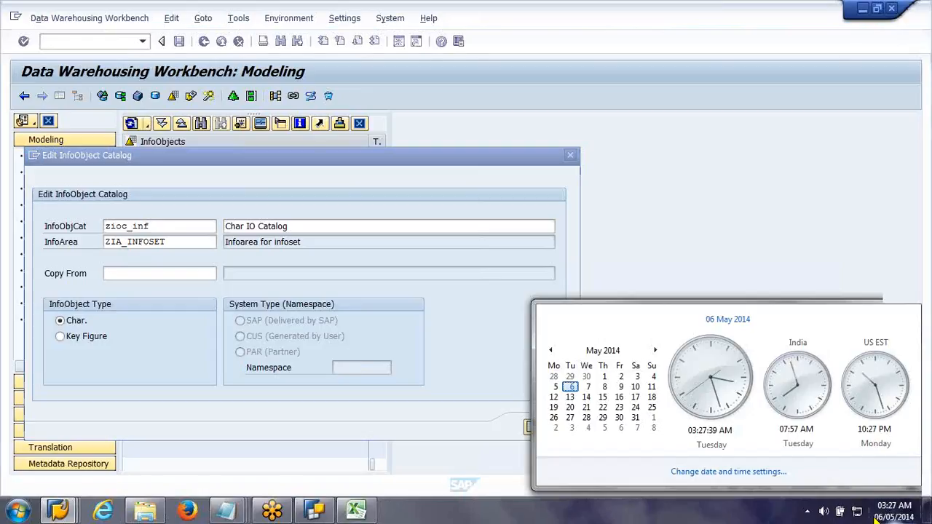
click(876, 520)
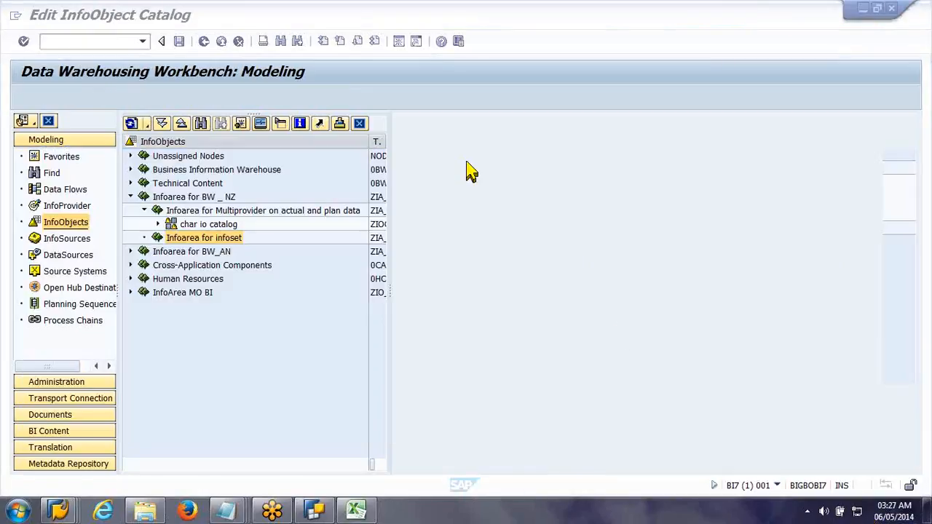
right_click(639, 226)
click(676, 254)
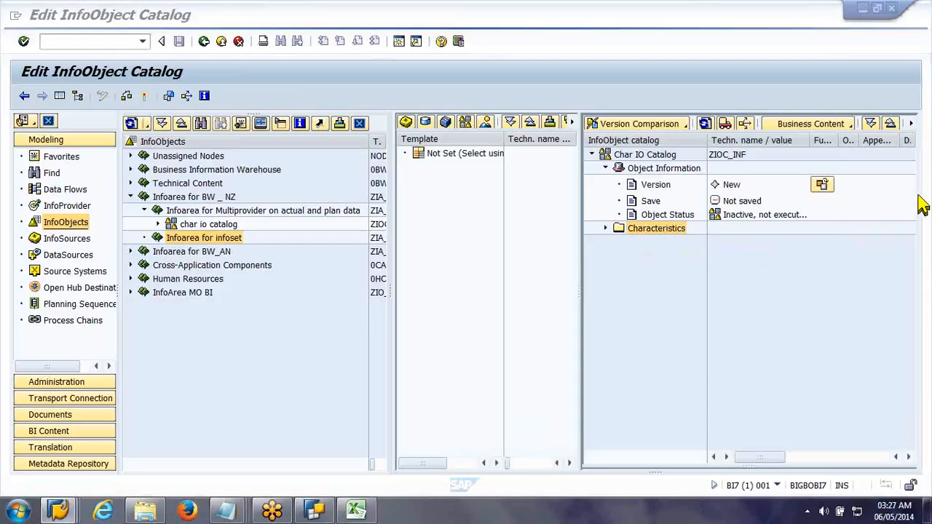
drag(283, 163, 303, 166)
drag(195, 166, 176, 175)
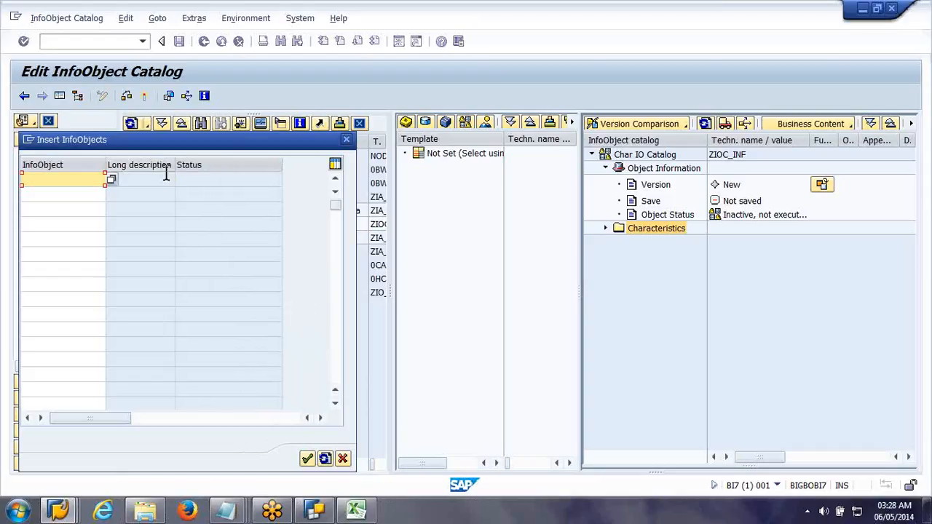
click(347, 141)
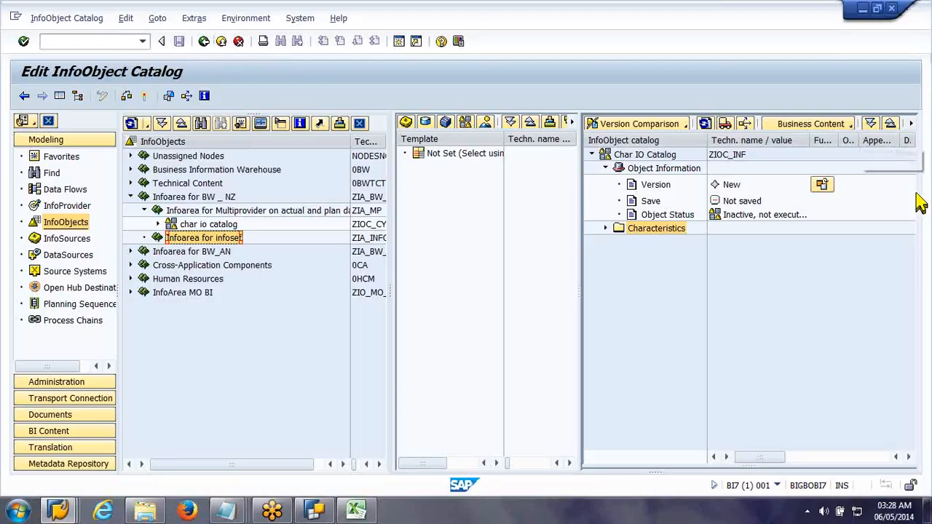
Step: Call the function offered for the Version entry of the ZIOC_INF catalog
click(821, 184)
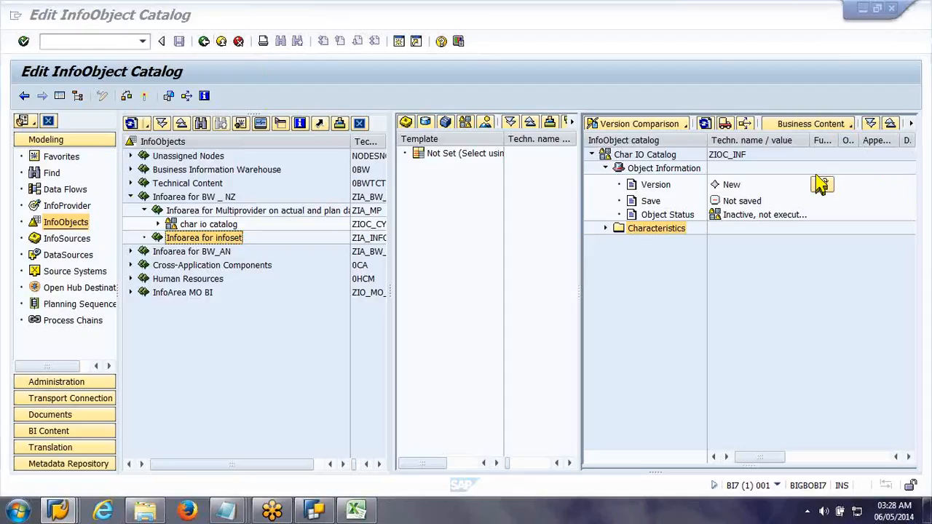